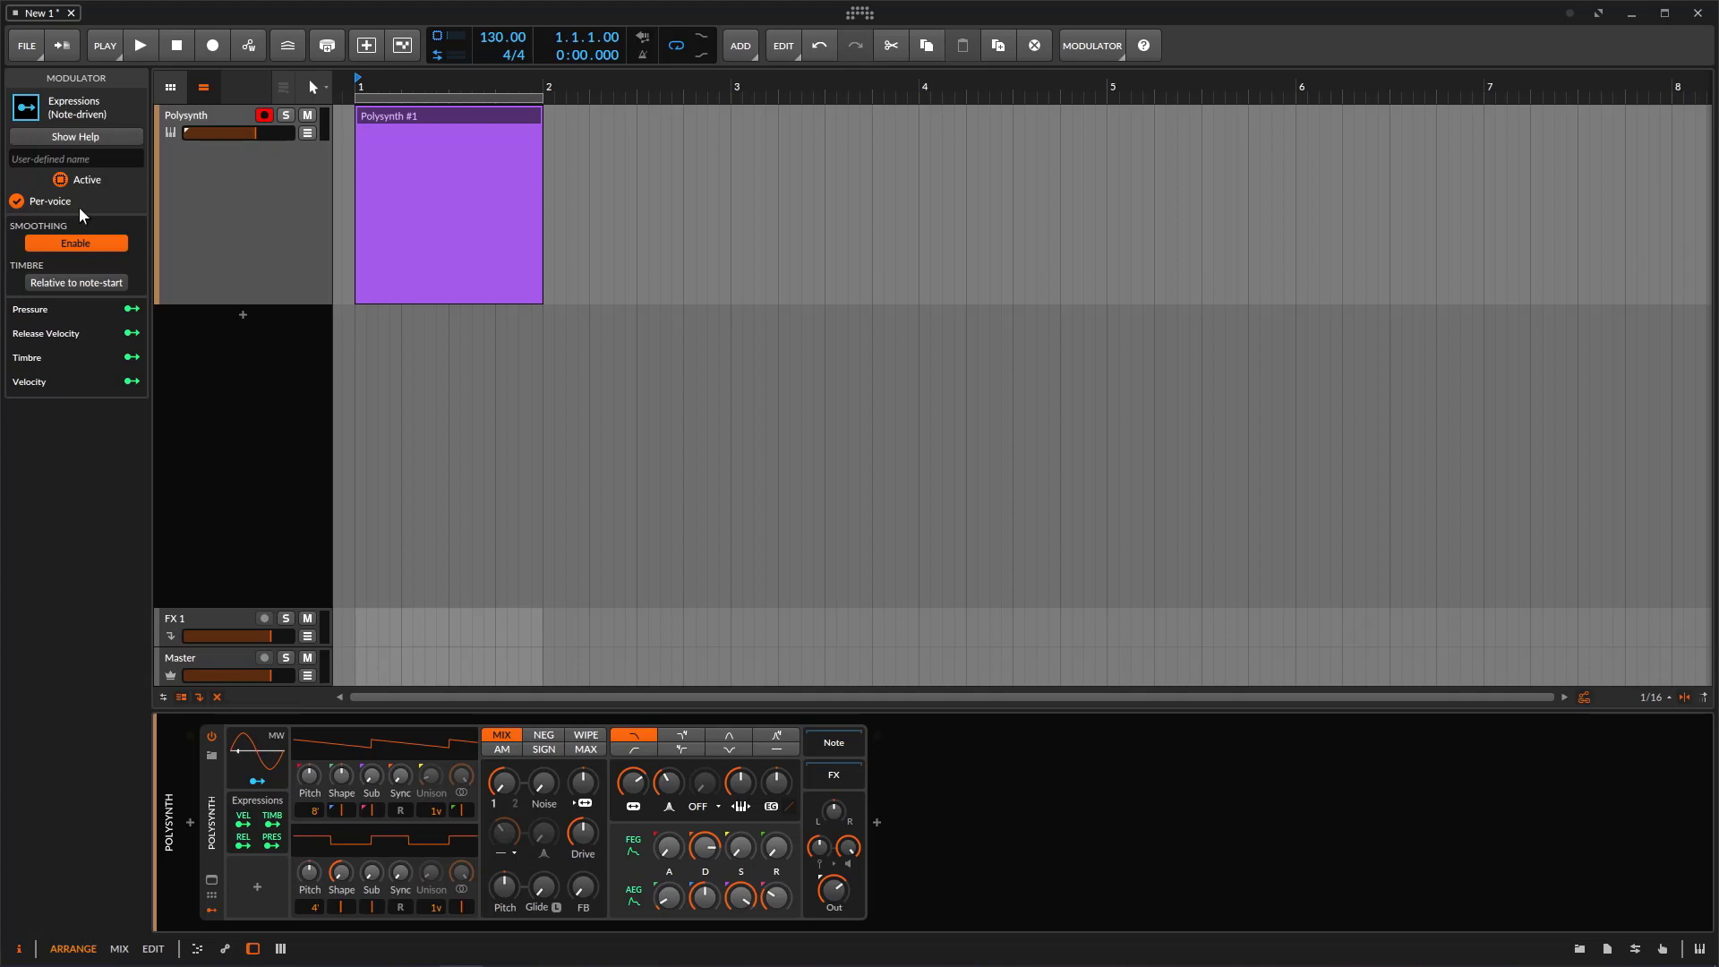
# - Open the Polysynth #1 clip in the note editor
pyautogui.click(224, 213)
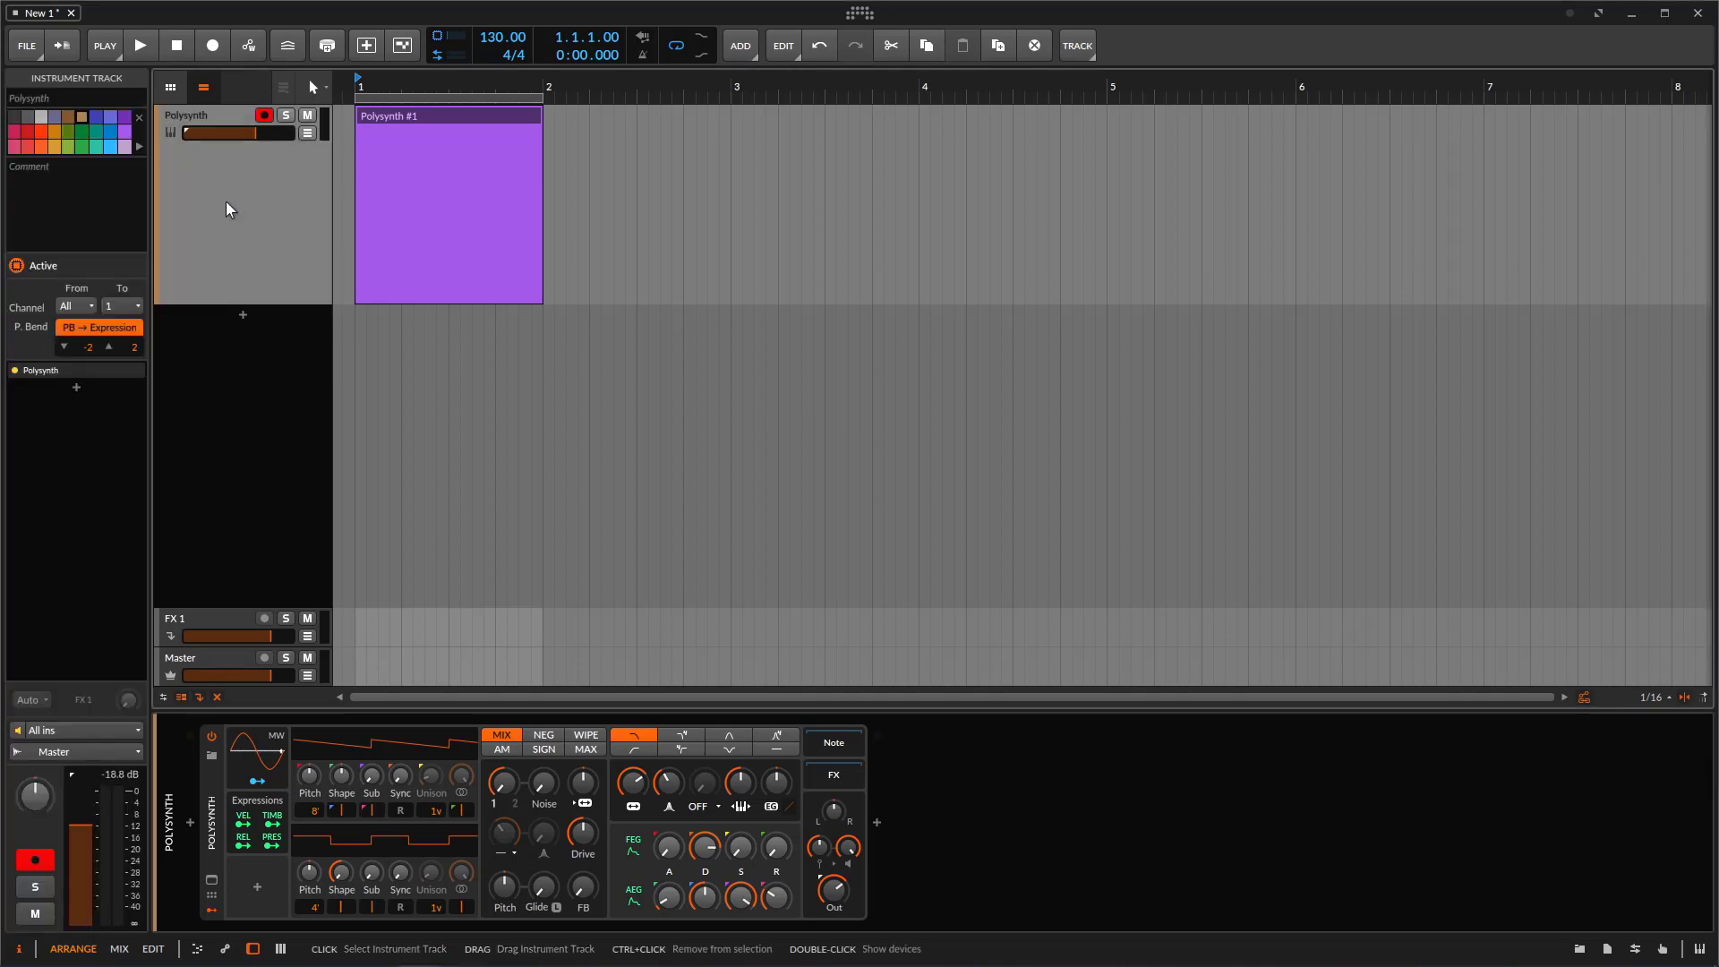
pyautogui.click(430, 139)
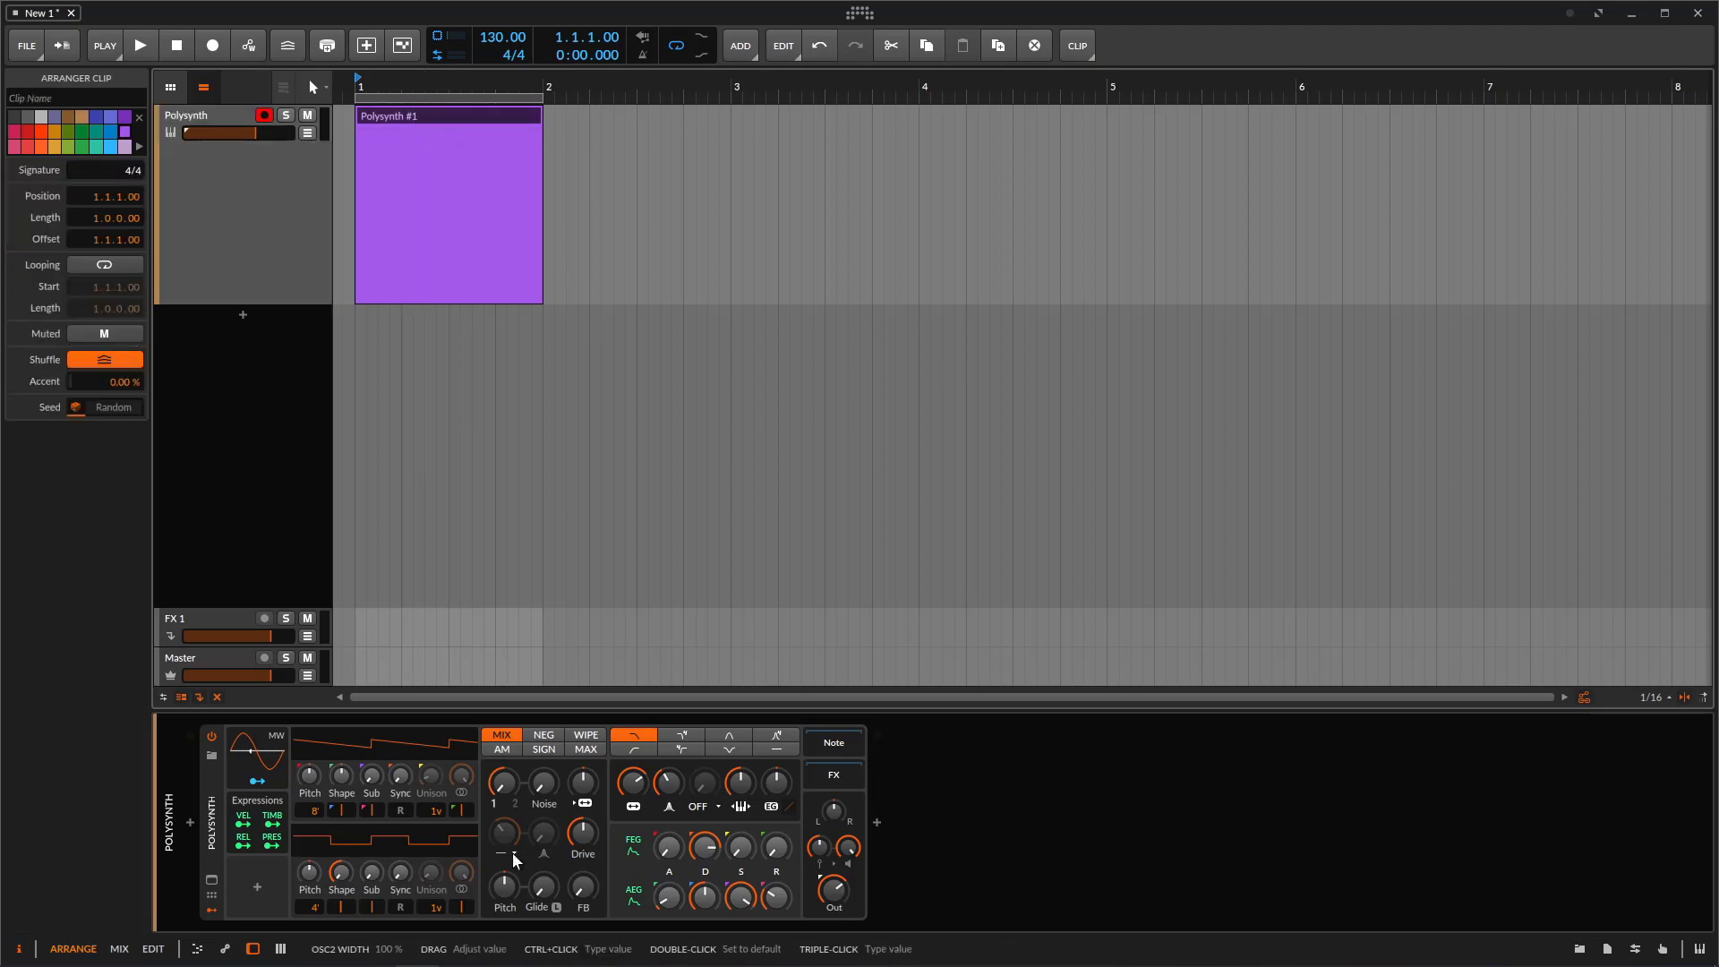
pyautogui.doubleClick(486, 117)
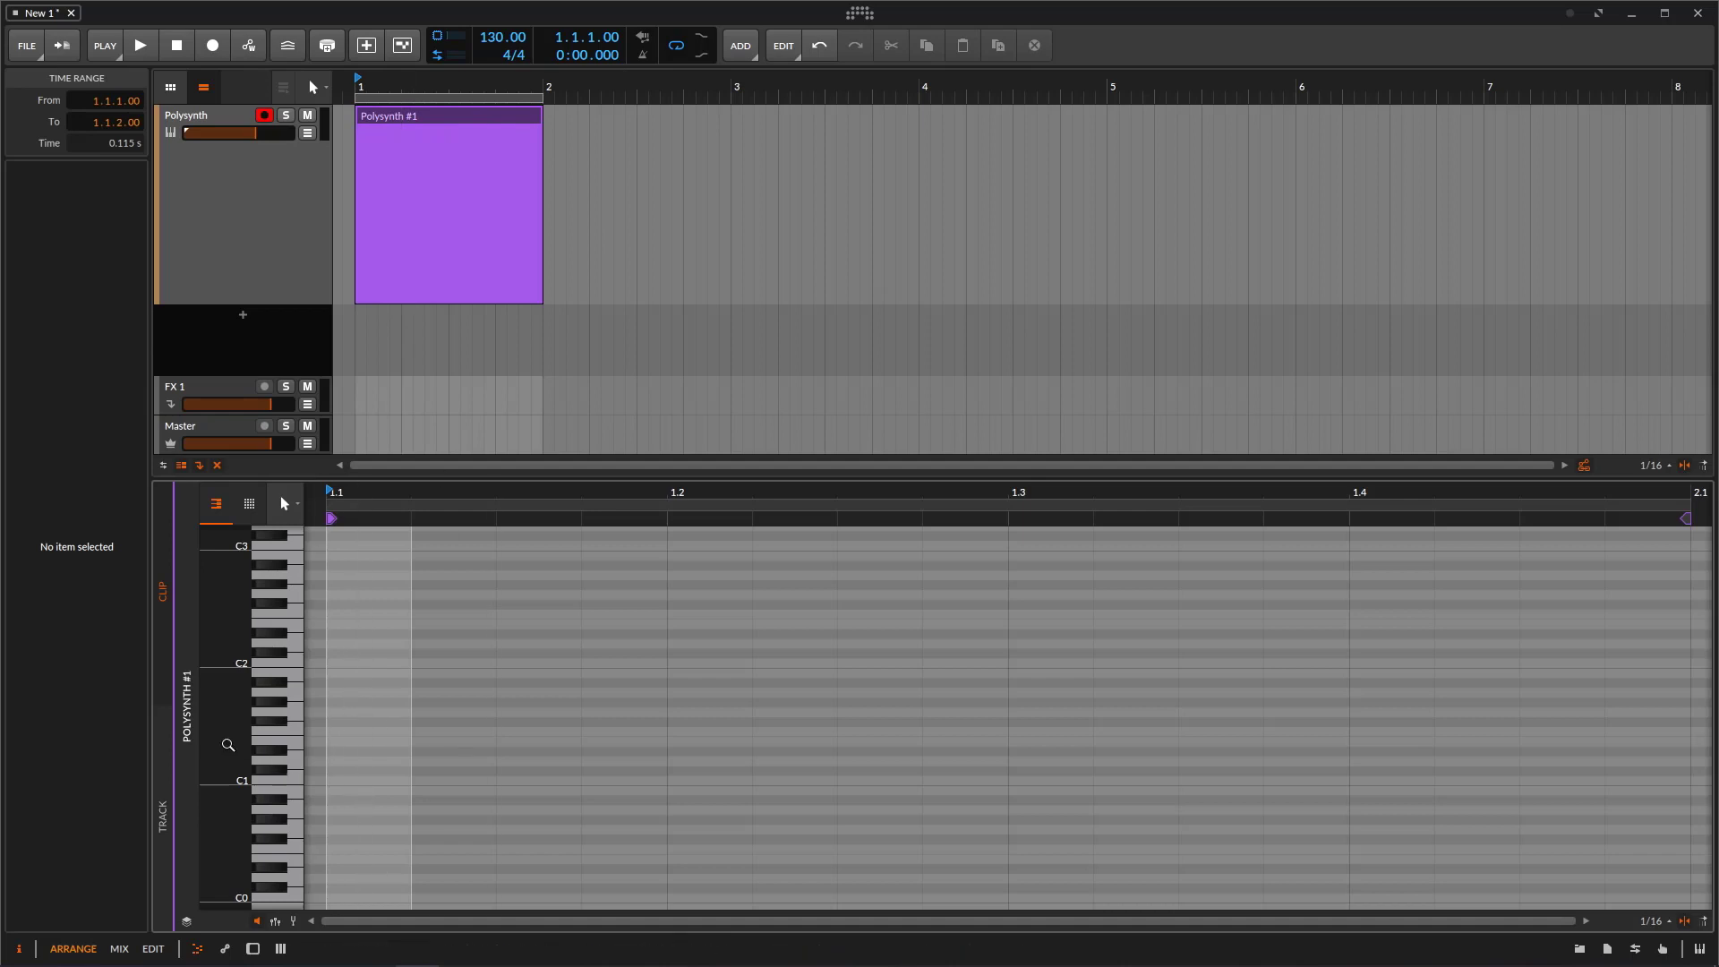
# - Draw four sixteenth C2 notes, one at the start of each beat from 1.1 to 1.4, and play the clip back
pyautogui.moveTo(226, 744); pyautogui.dragTo(277, 710)
pyautogui.doubleClick(344, 797)
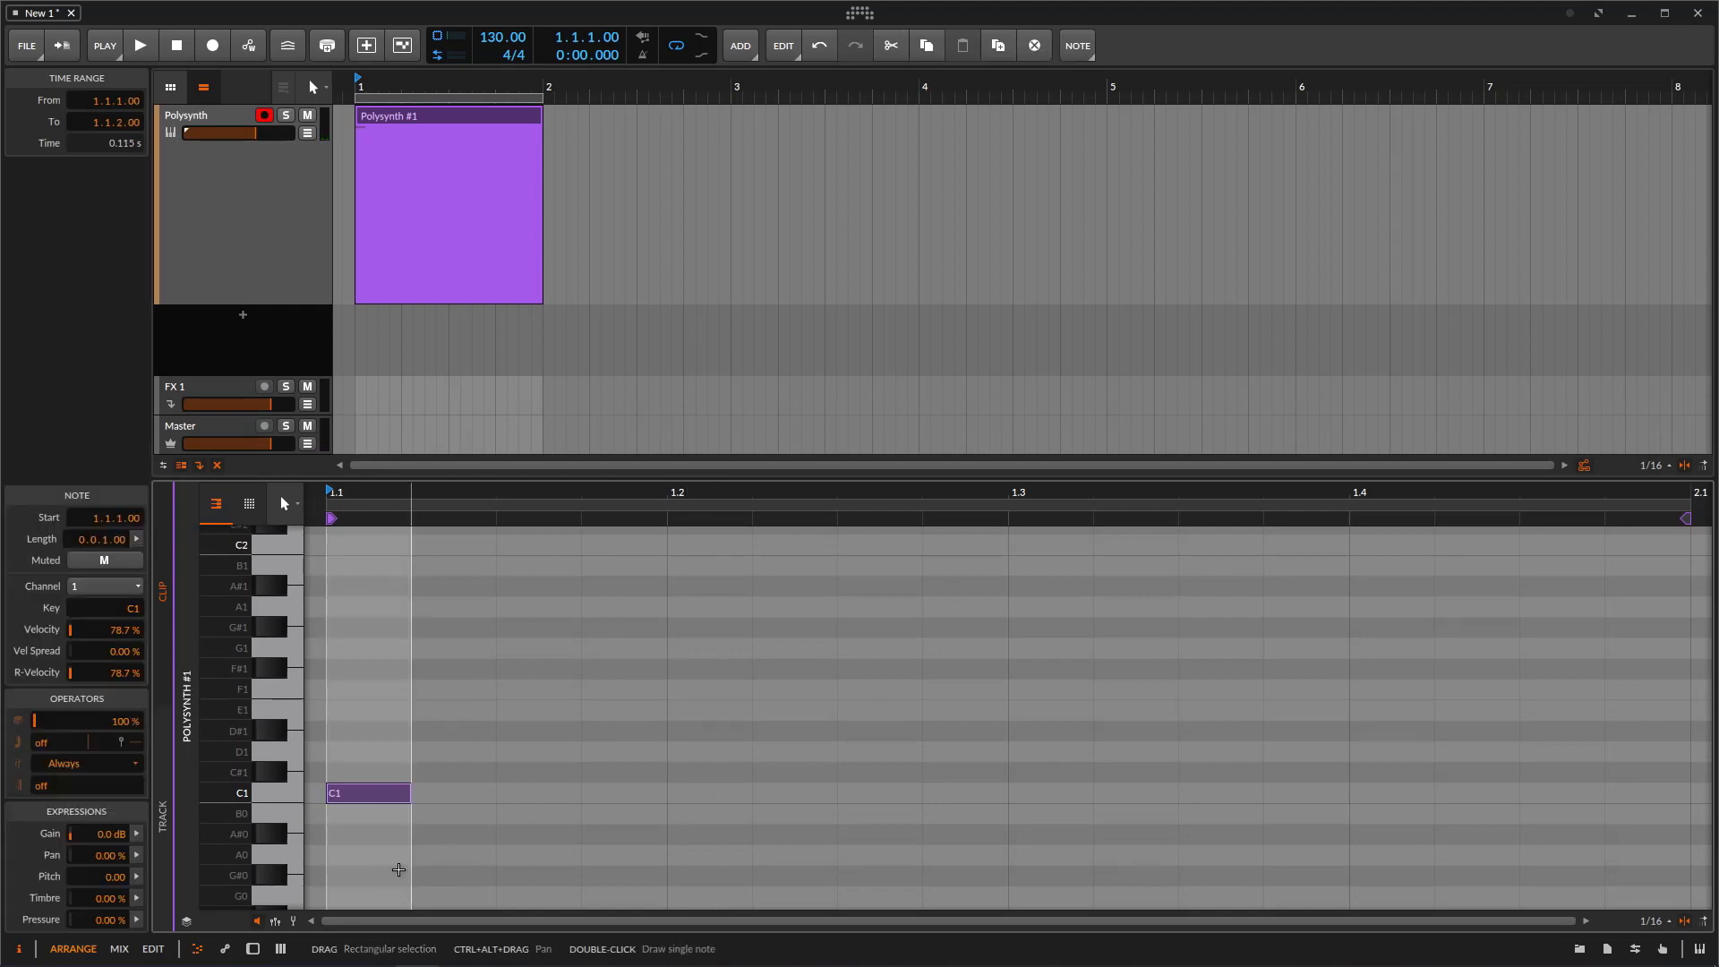
pyautogui.hotkey('shift', 'Up')
pyautogui.doubleClick(718, 570)
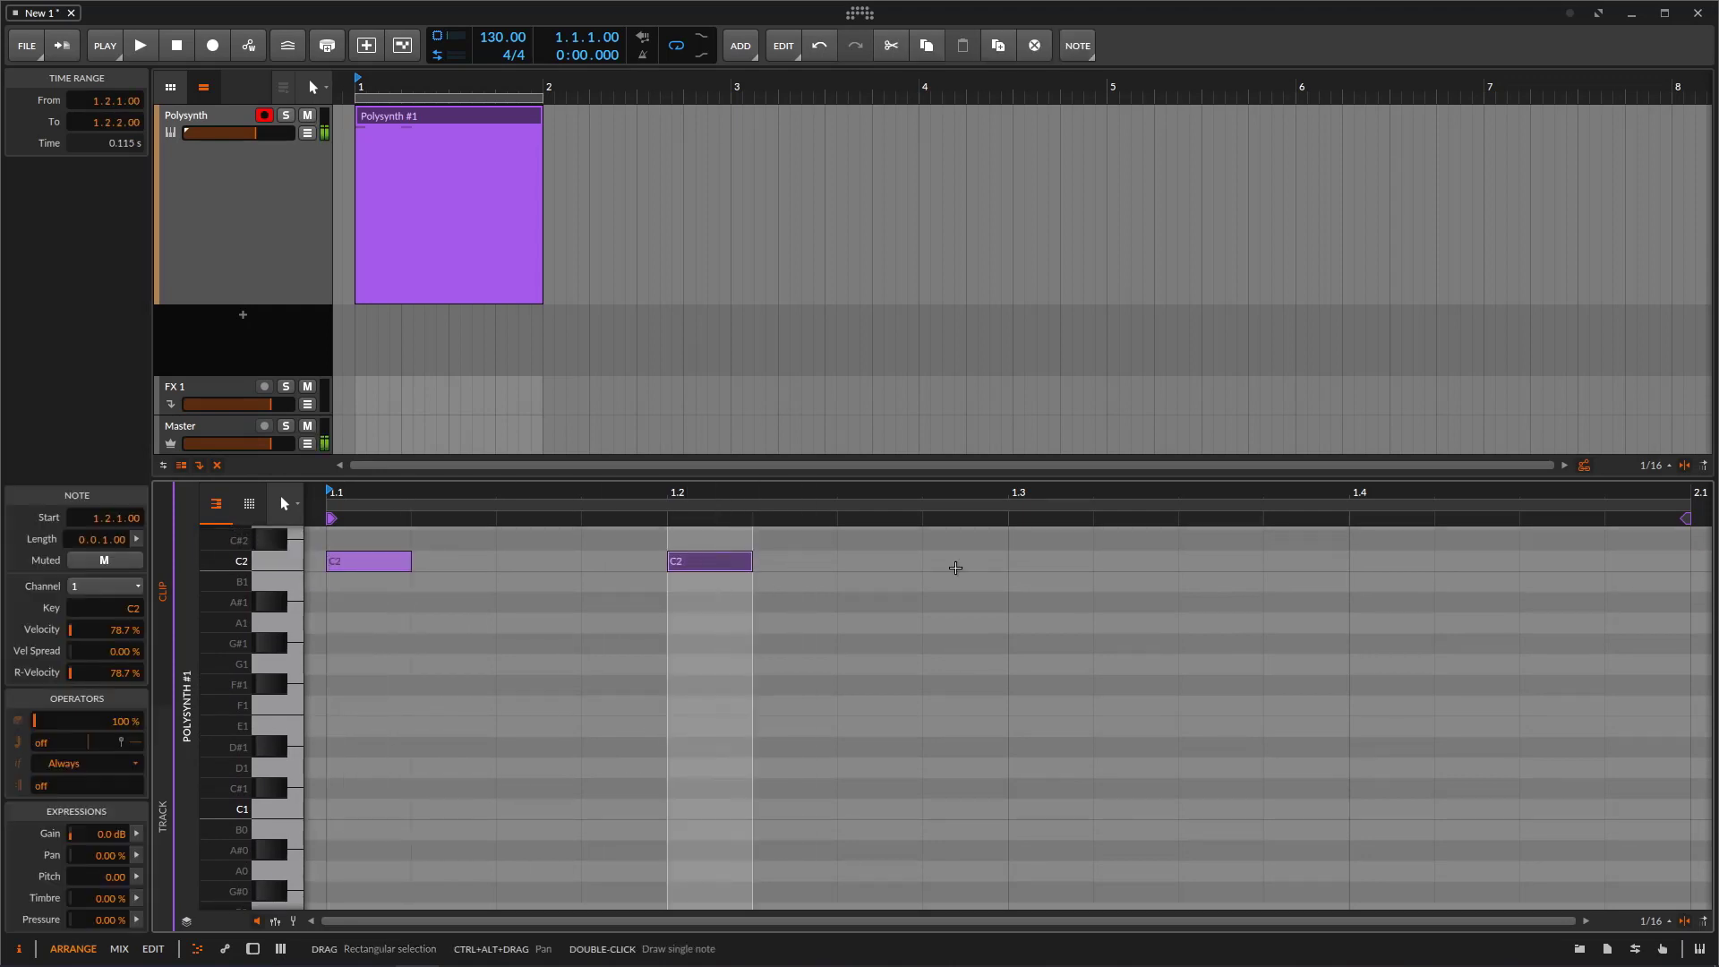
pyautogui.doubleClick(1062, 568)
pyautogui.click(1391, 562)
pyautogui.doubleClick(1391, 563)
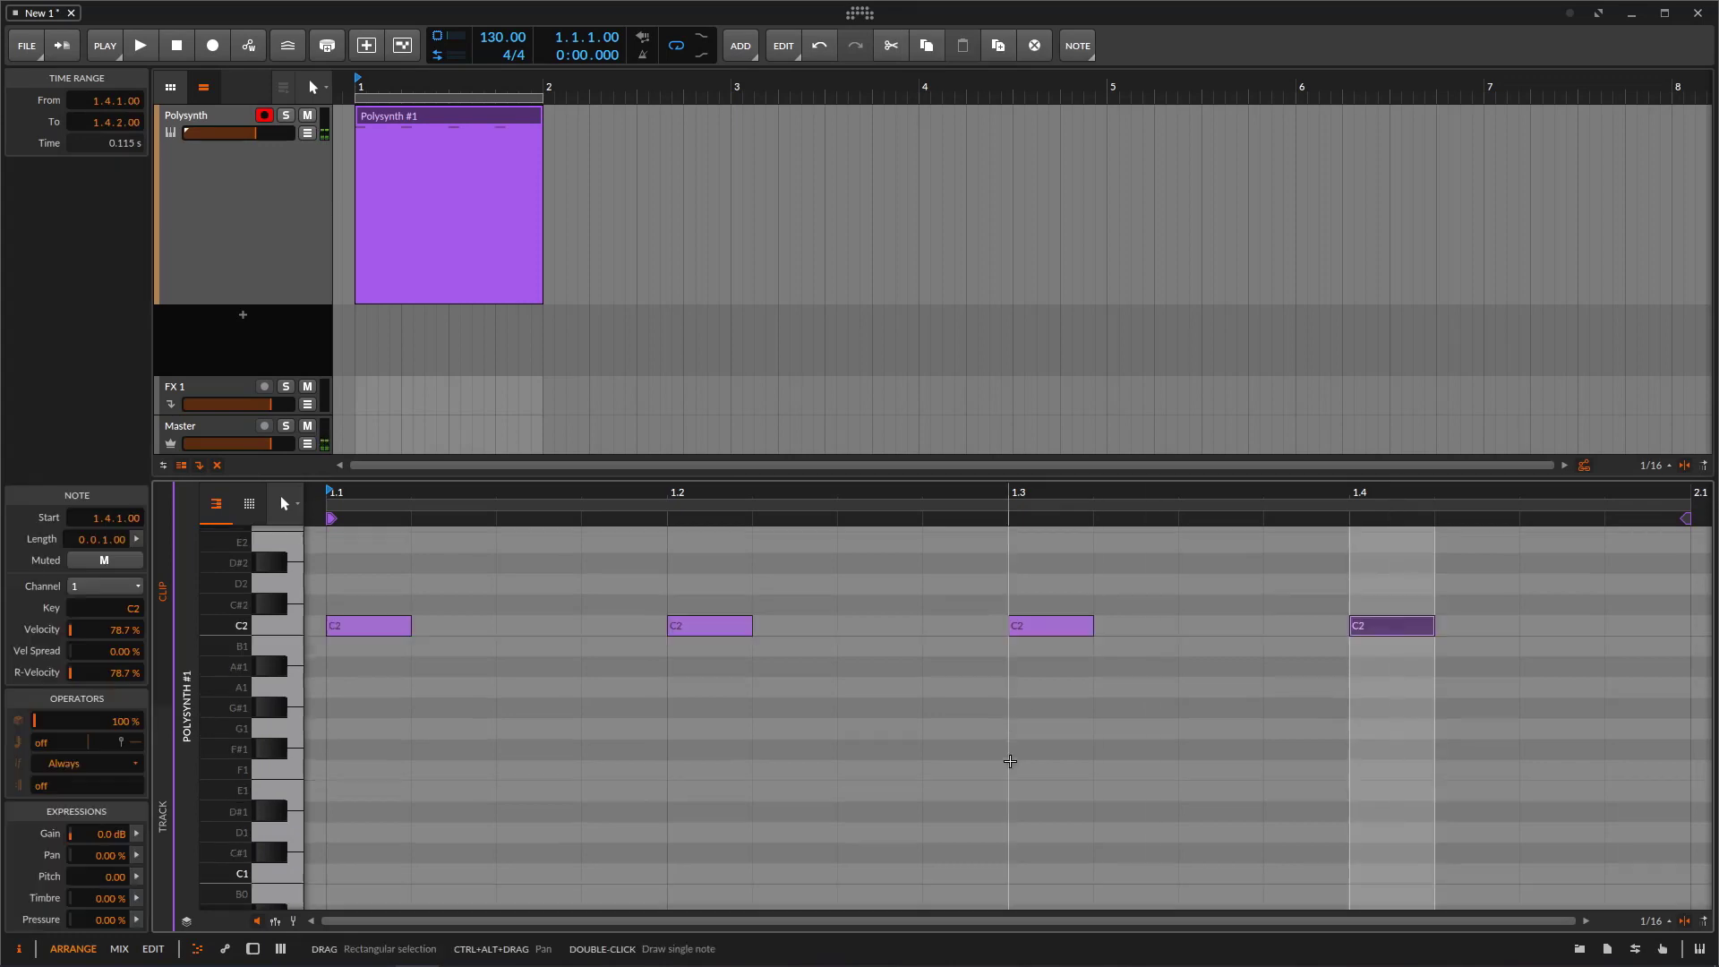
pyautogui.click(140, 45)
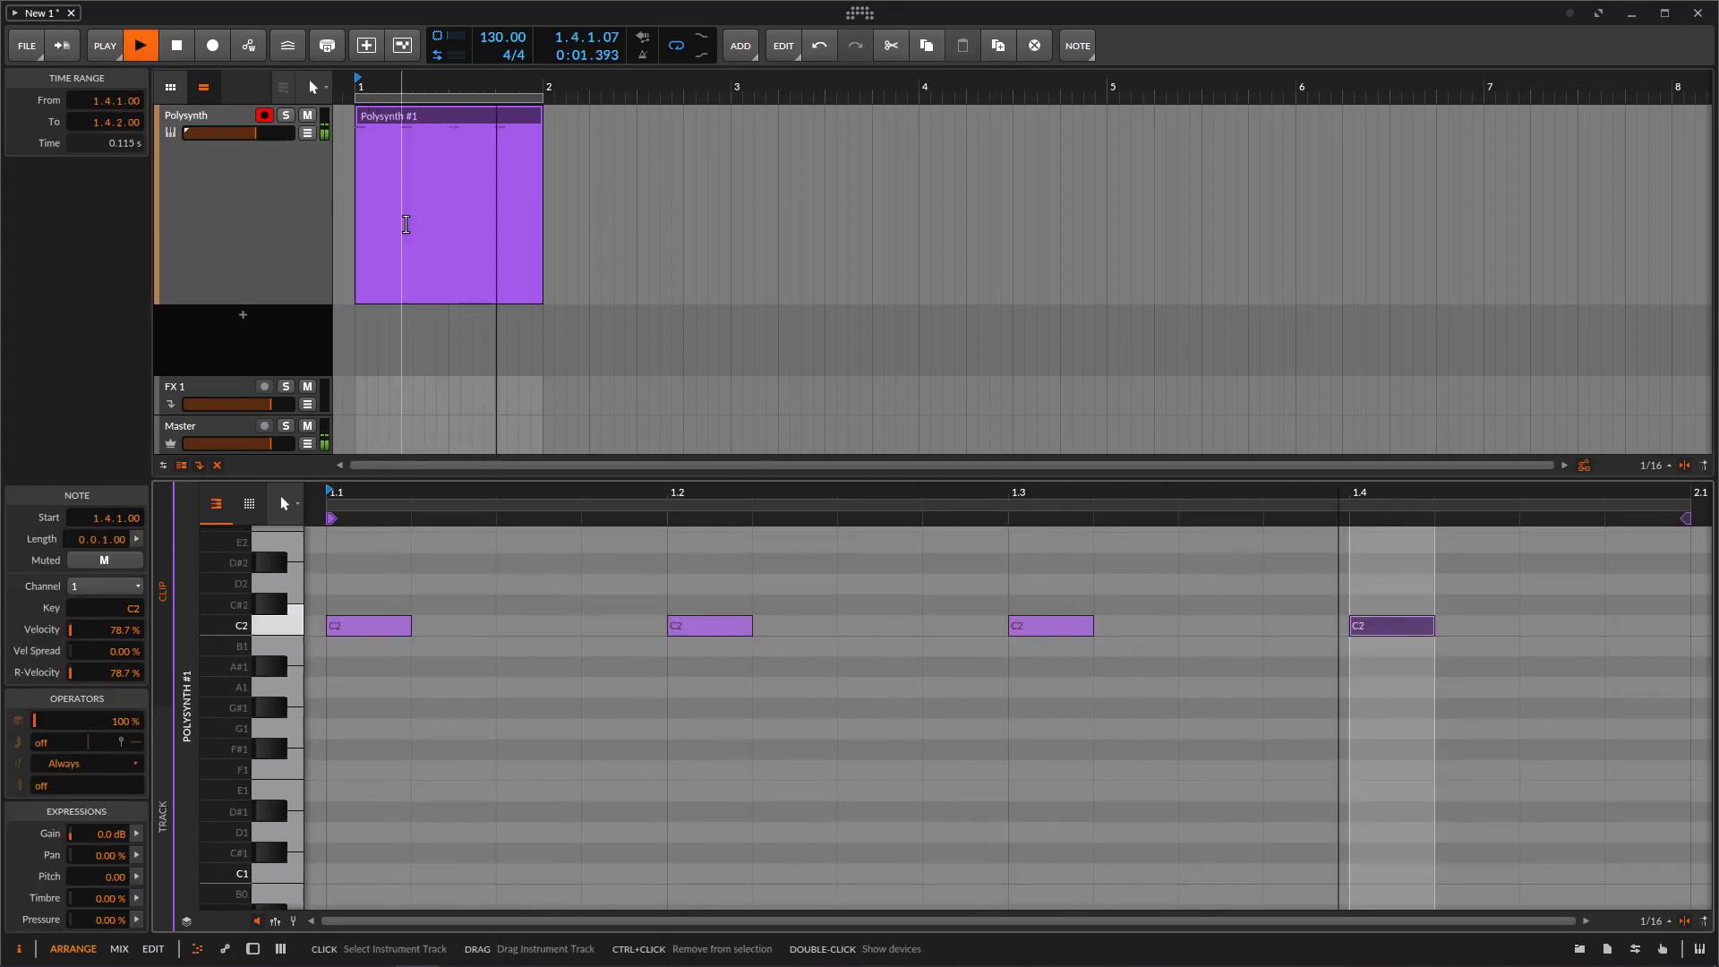
pyautogui.press('space')
# - Show the note expression lane below the piano roll and enlarge the note editor area
pyautogui.scroll(-2, 538, 519)
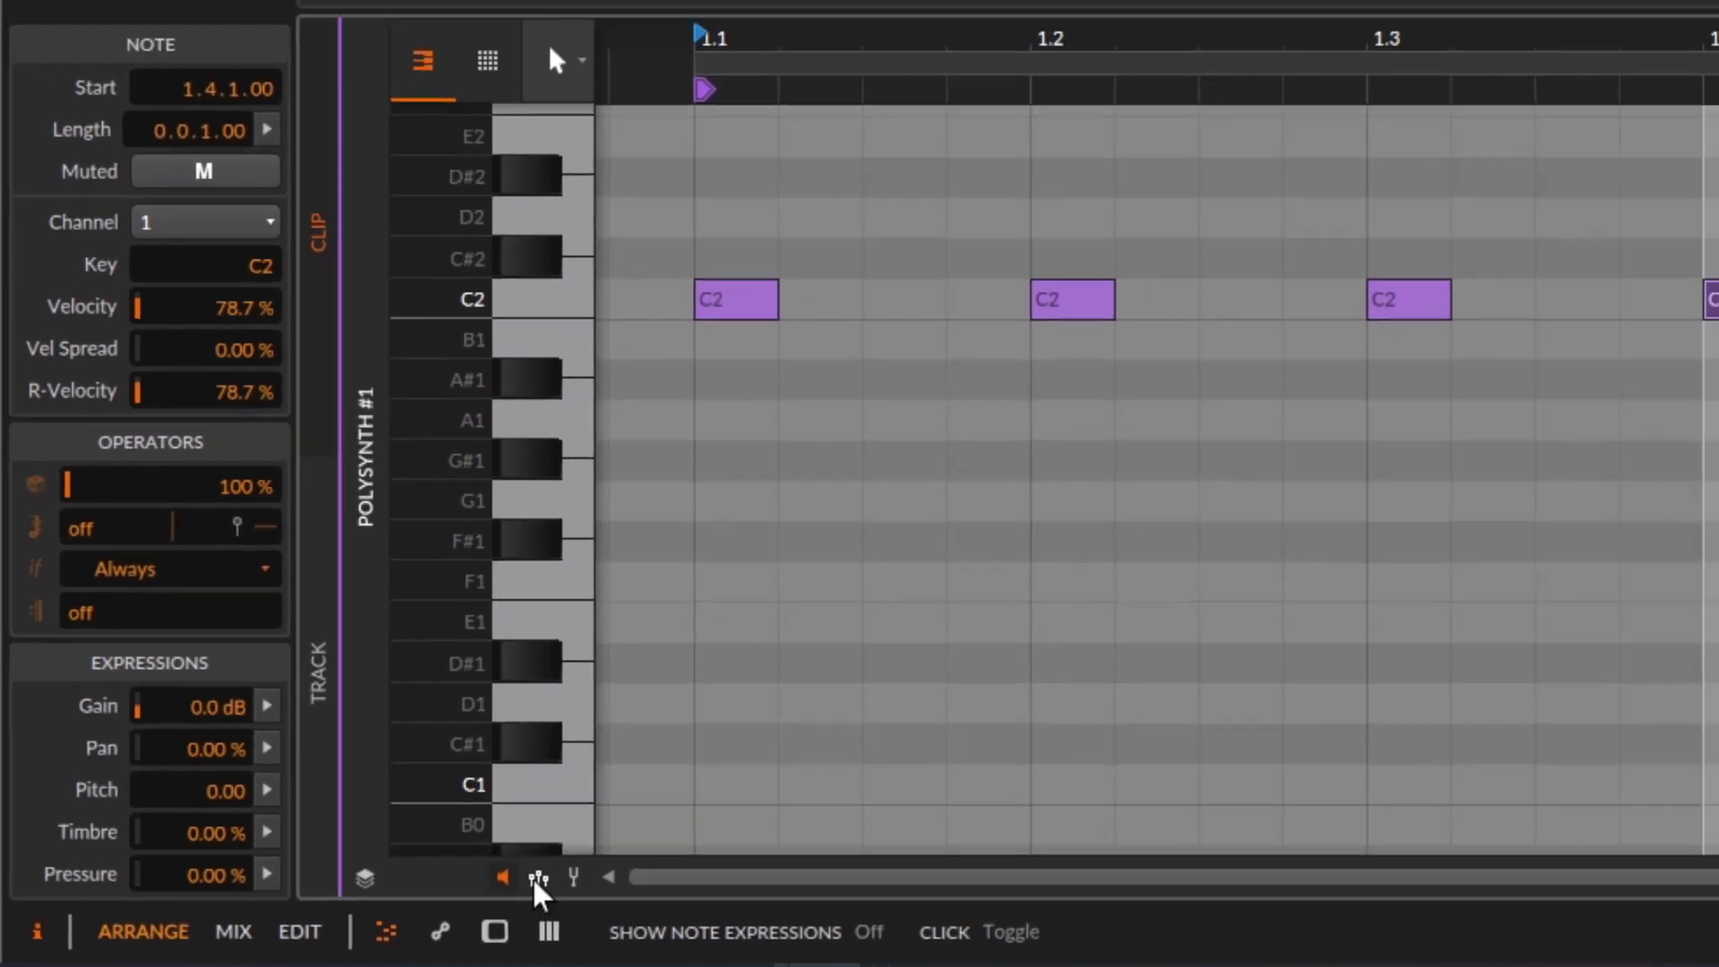
pyautogui.click(582, 870)
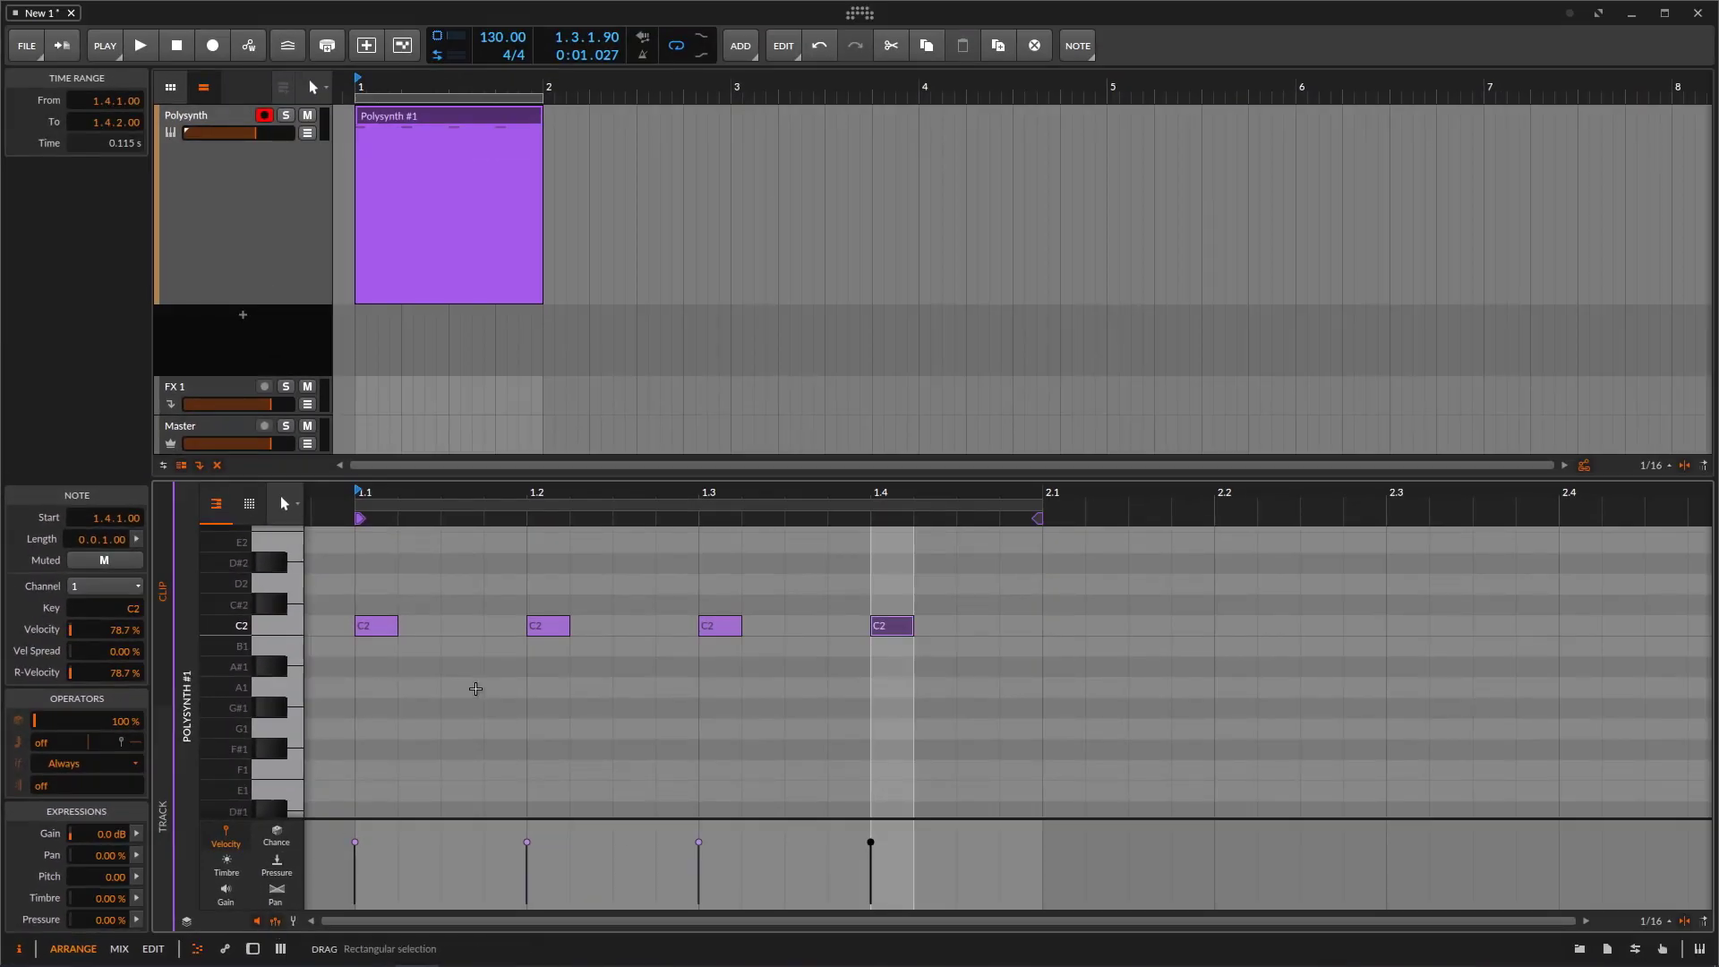
pyautogui.moveTo(618, 480); pyautogui.dragTo(614, 376)
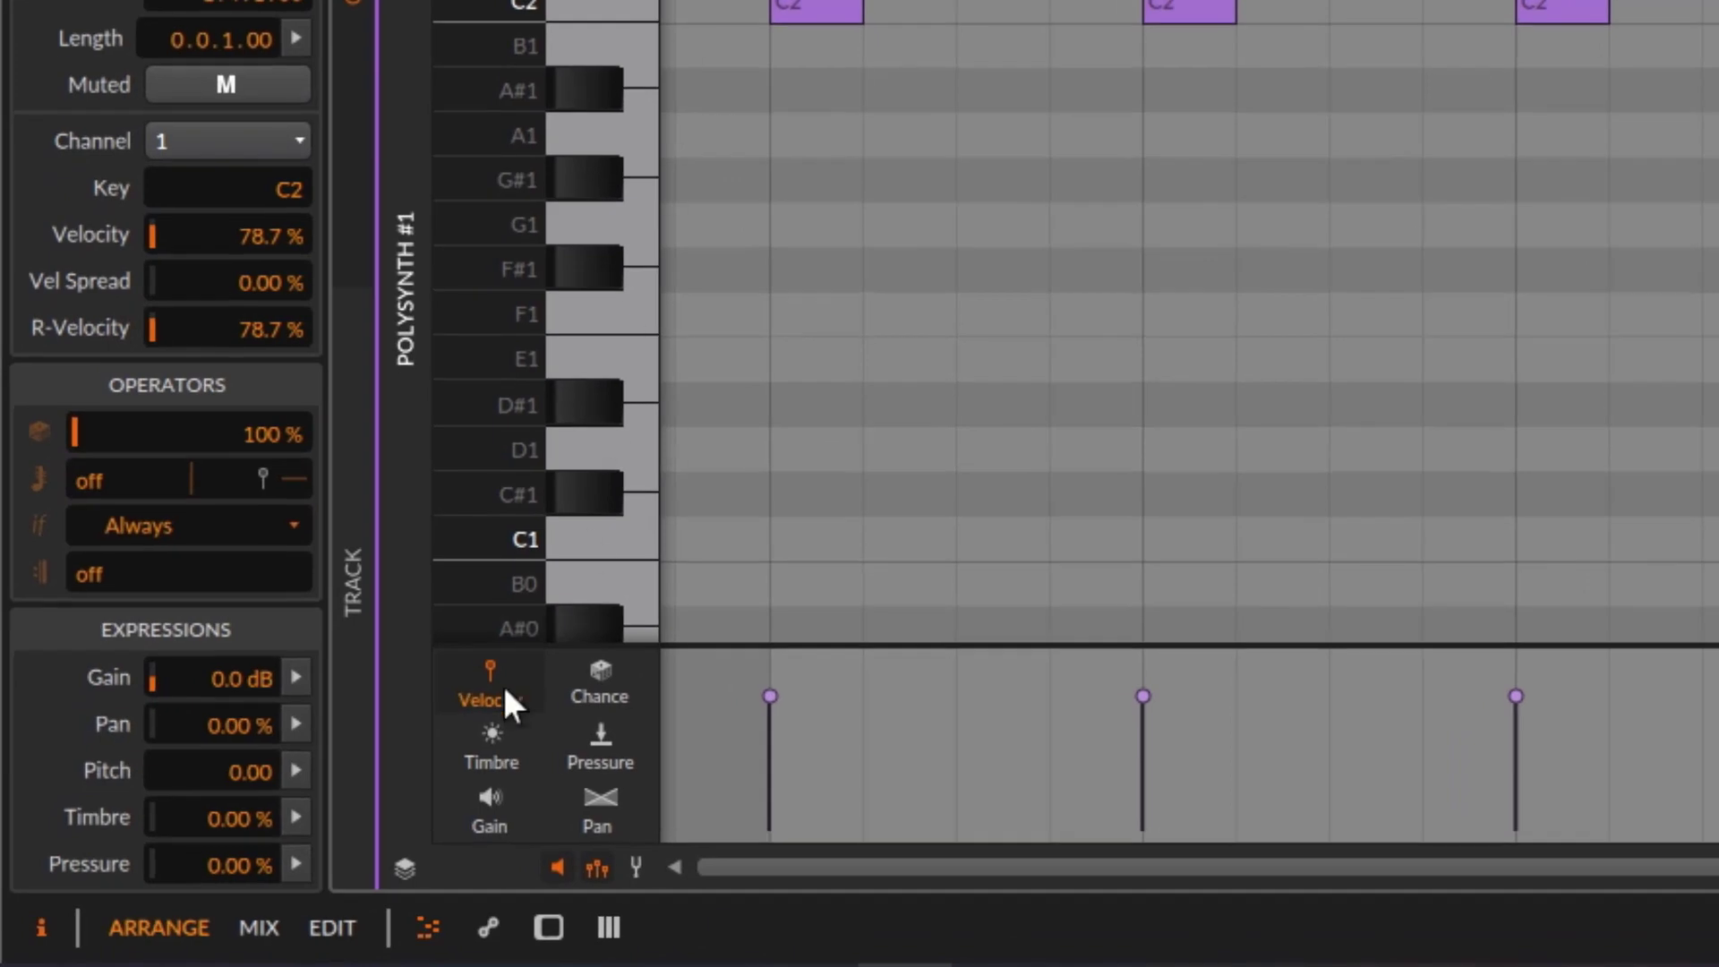
# - Make the note expression lane taller in the Edit layout and return to the Arrange layout
pyautogui.click(346, 931)
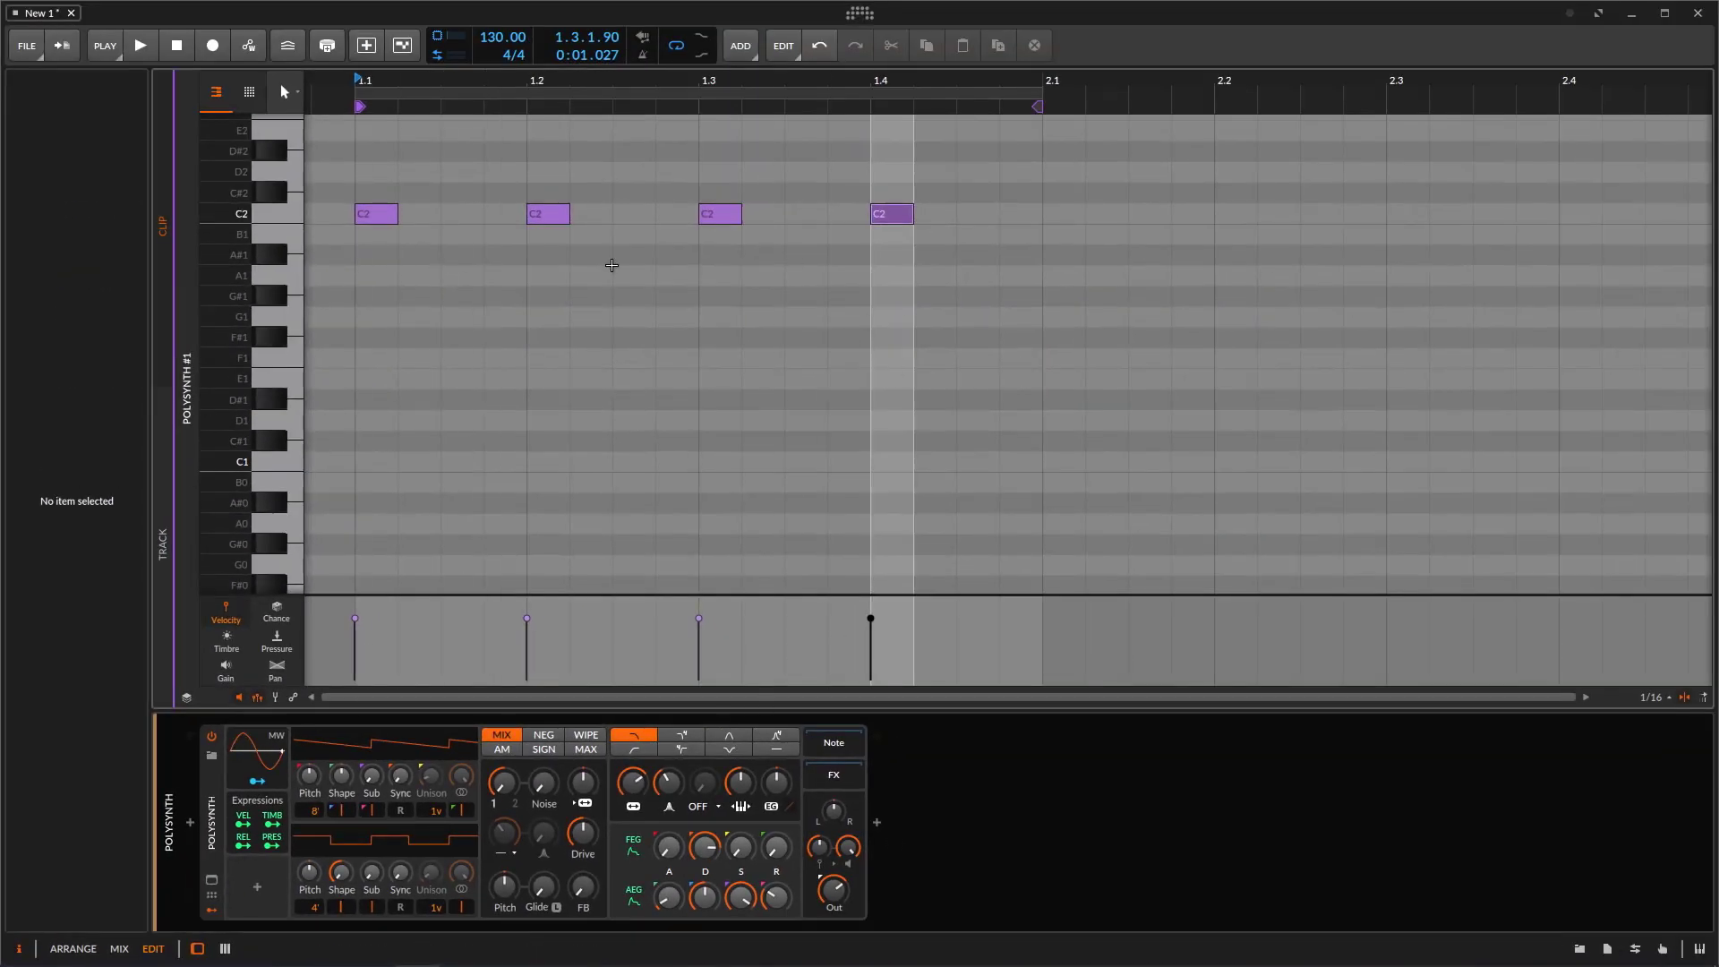
pyautogui.moveTo(578, 596); pyautogui.dragTo(583, 493)
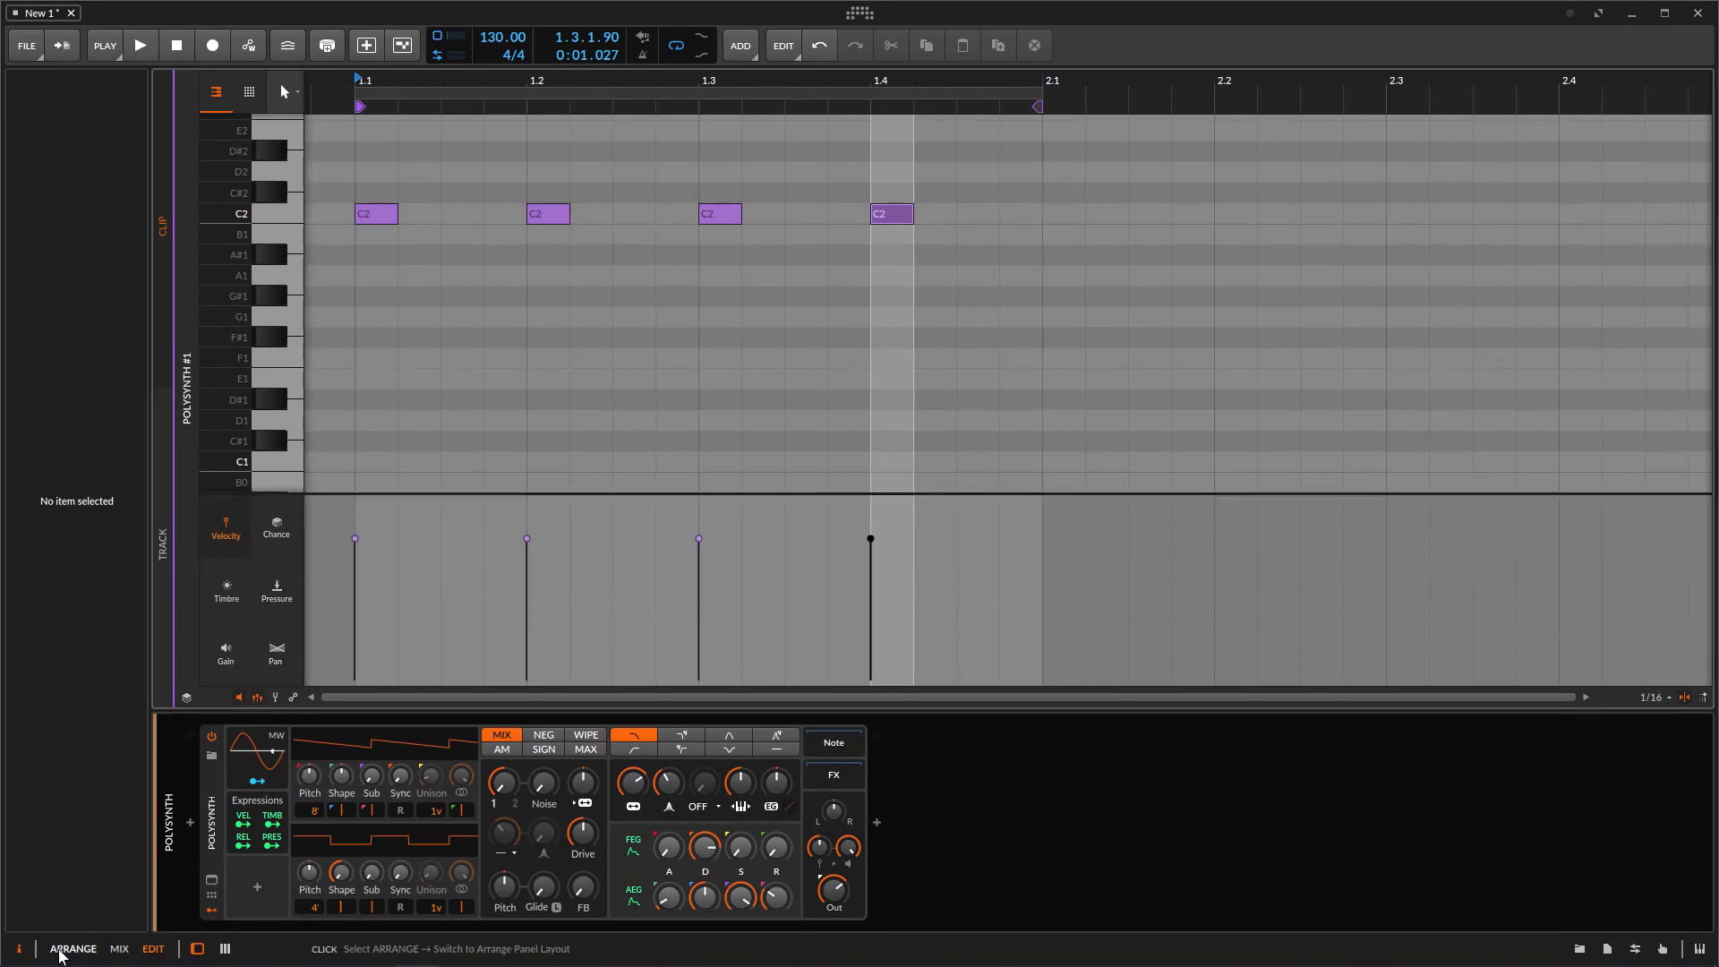
pyautogui.click(68, 950)
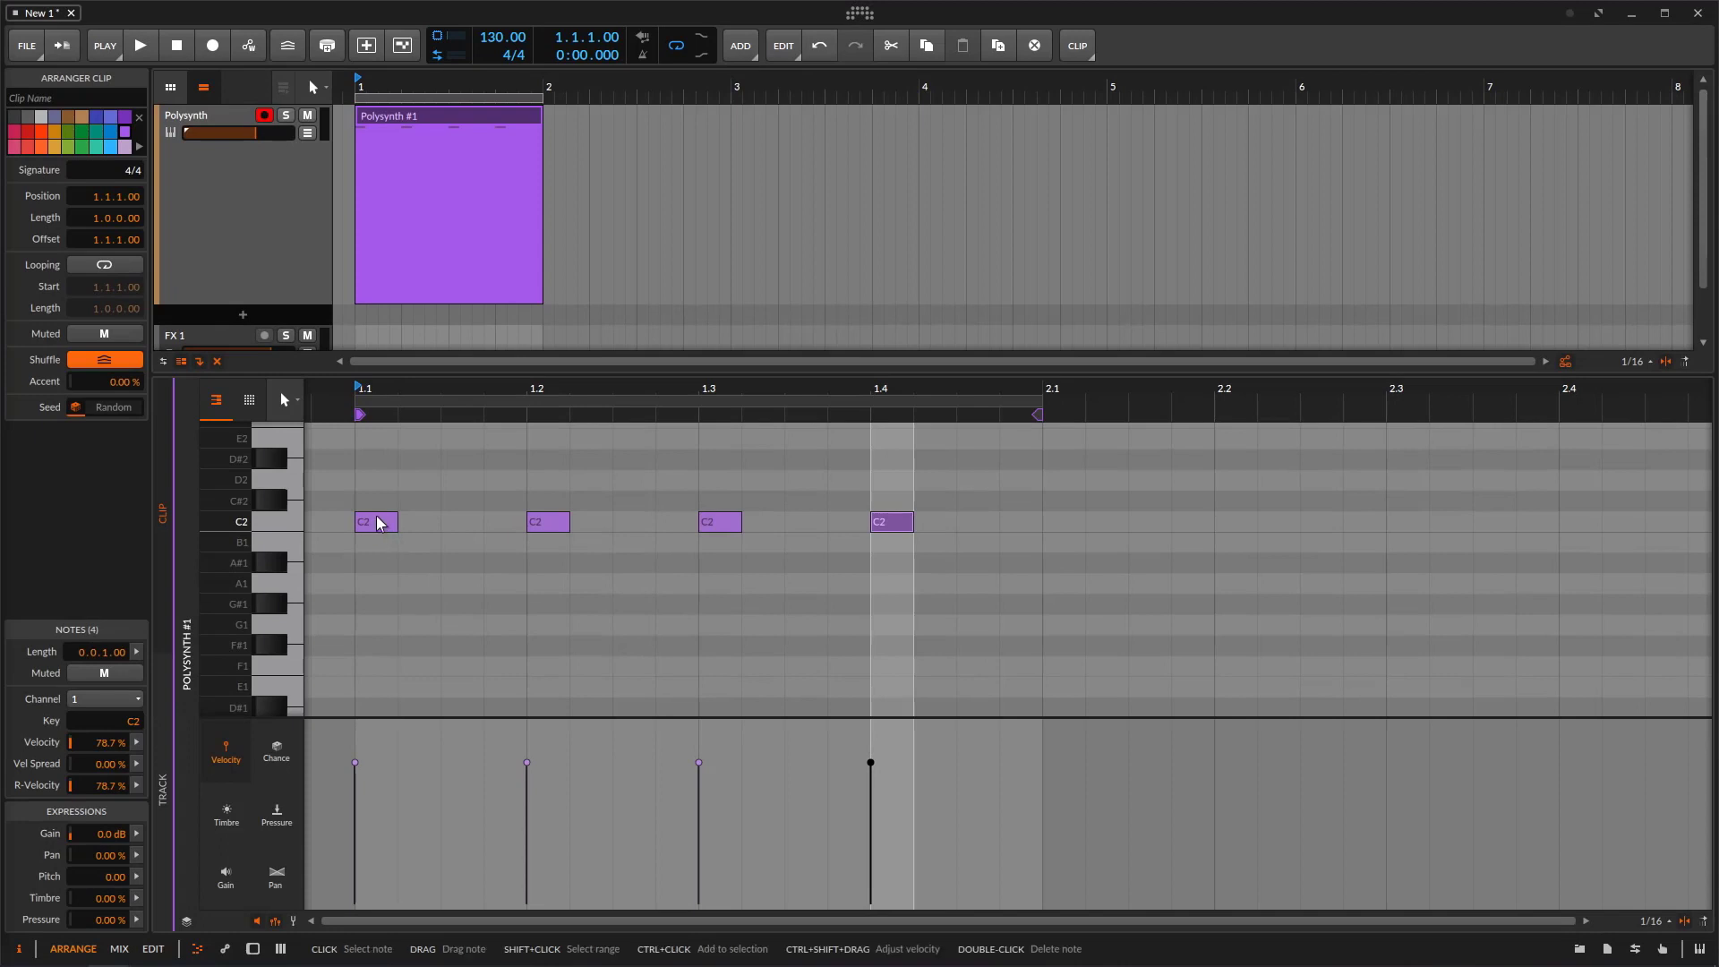
# - Compare the inspector's note and expression settings for the first C2 note alone with those for the whole Polysynth #1 clip
pyautogui.click(441, 450)
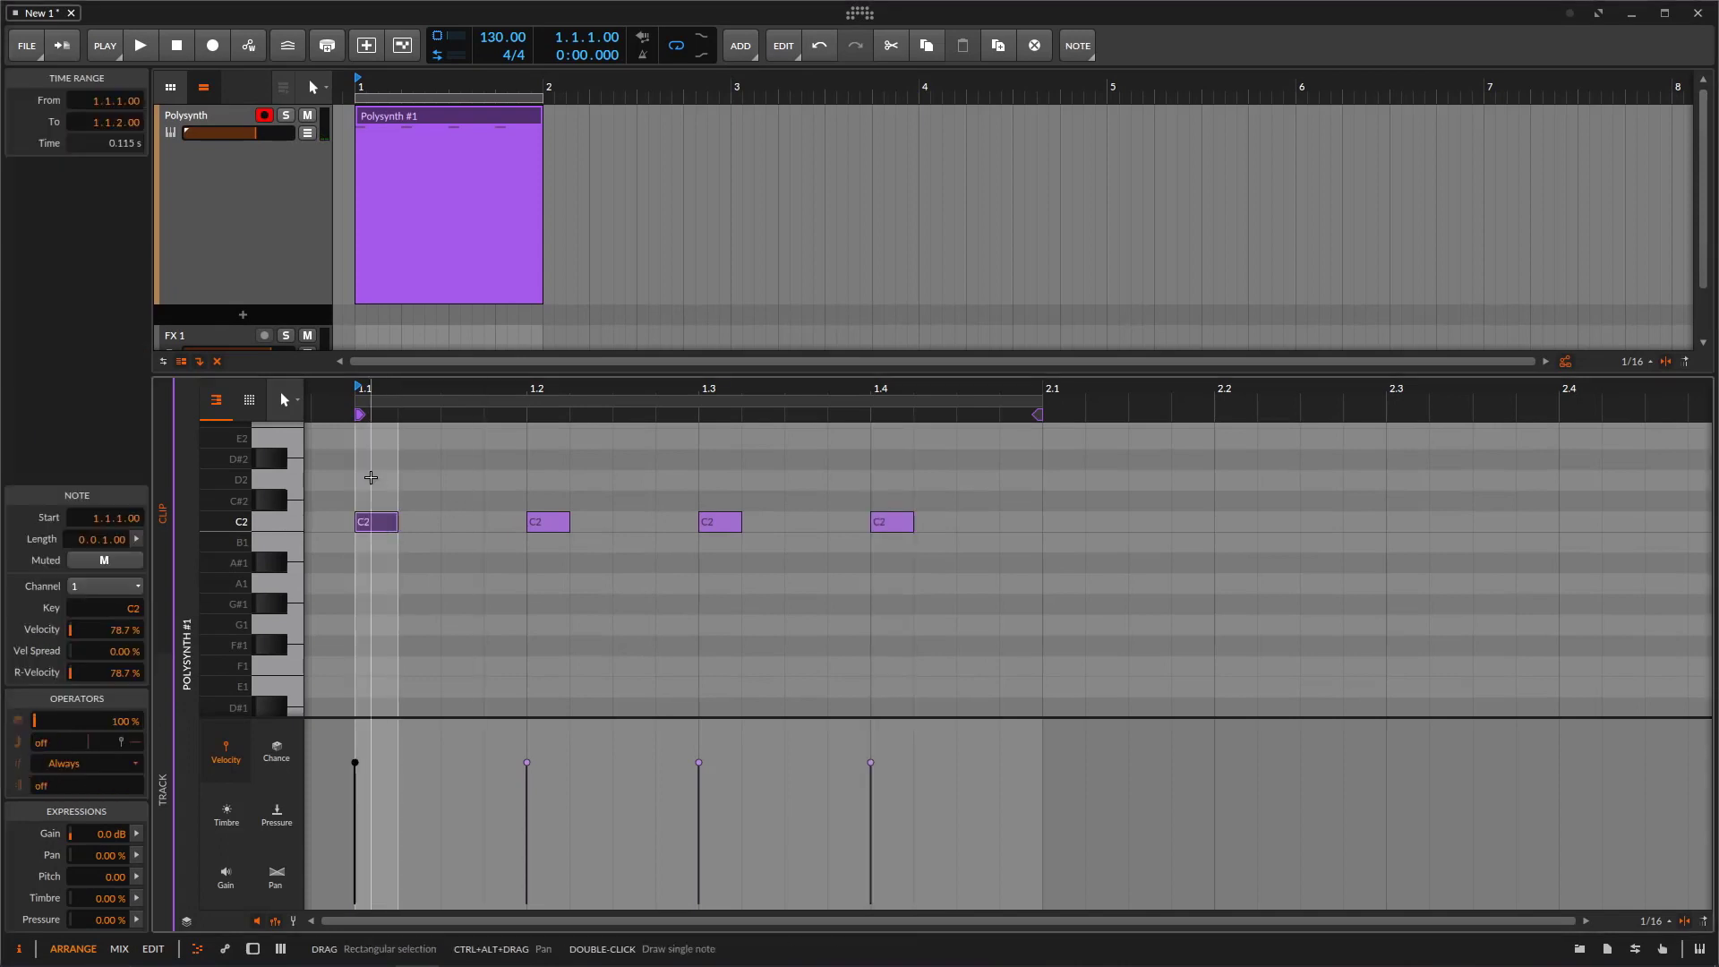
pyautogui.moveTo(371, 478); pyautogui.dragTo(894, 566)
pyautogui.click(445, 523)
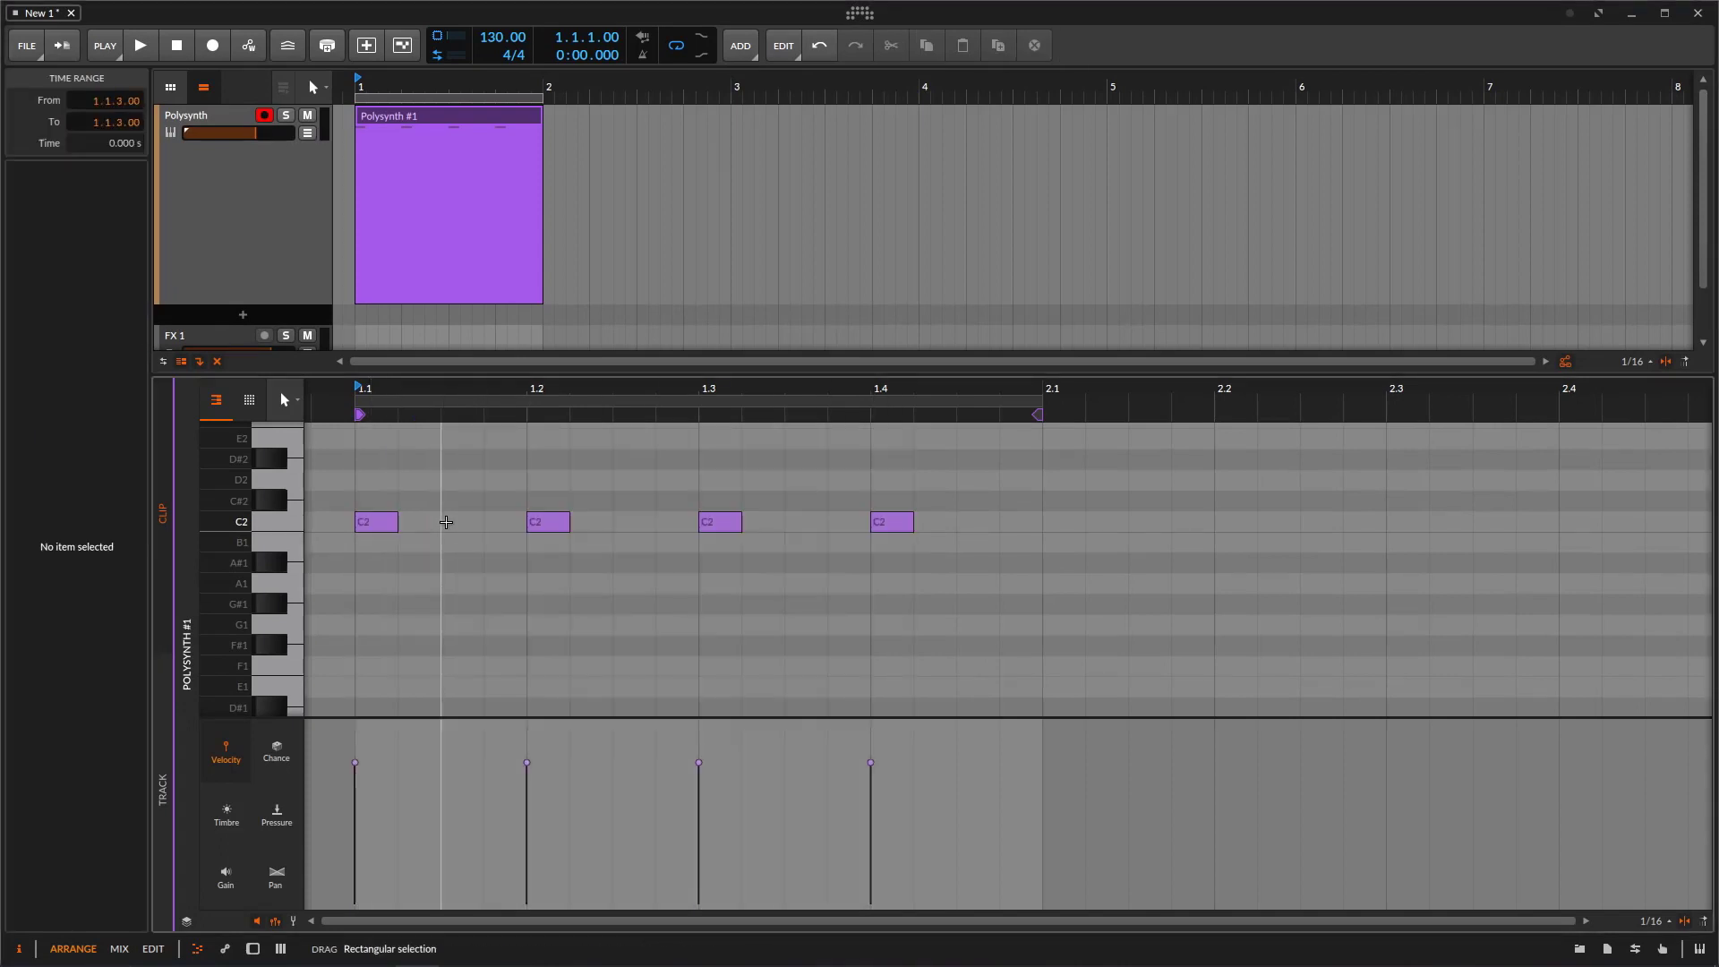
pyautogui.click(386, 526)
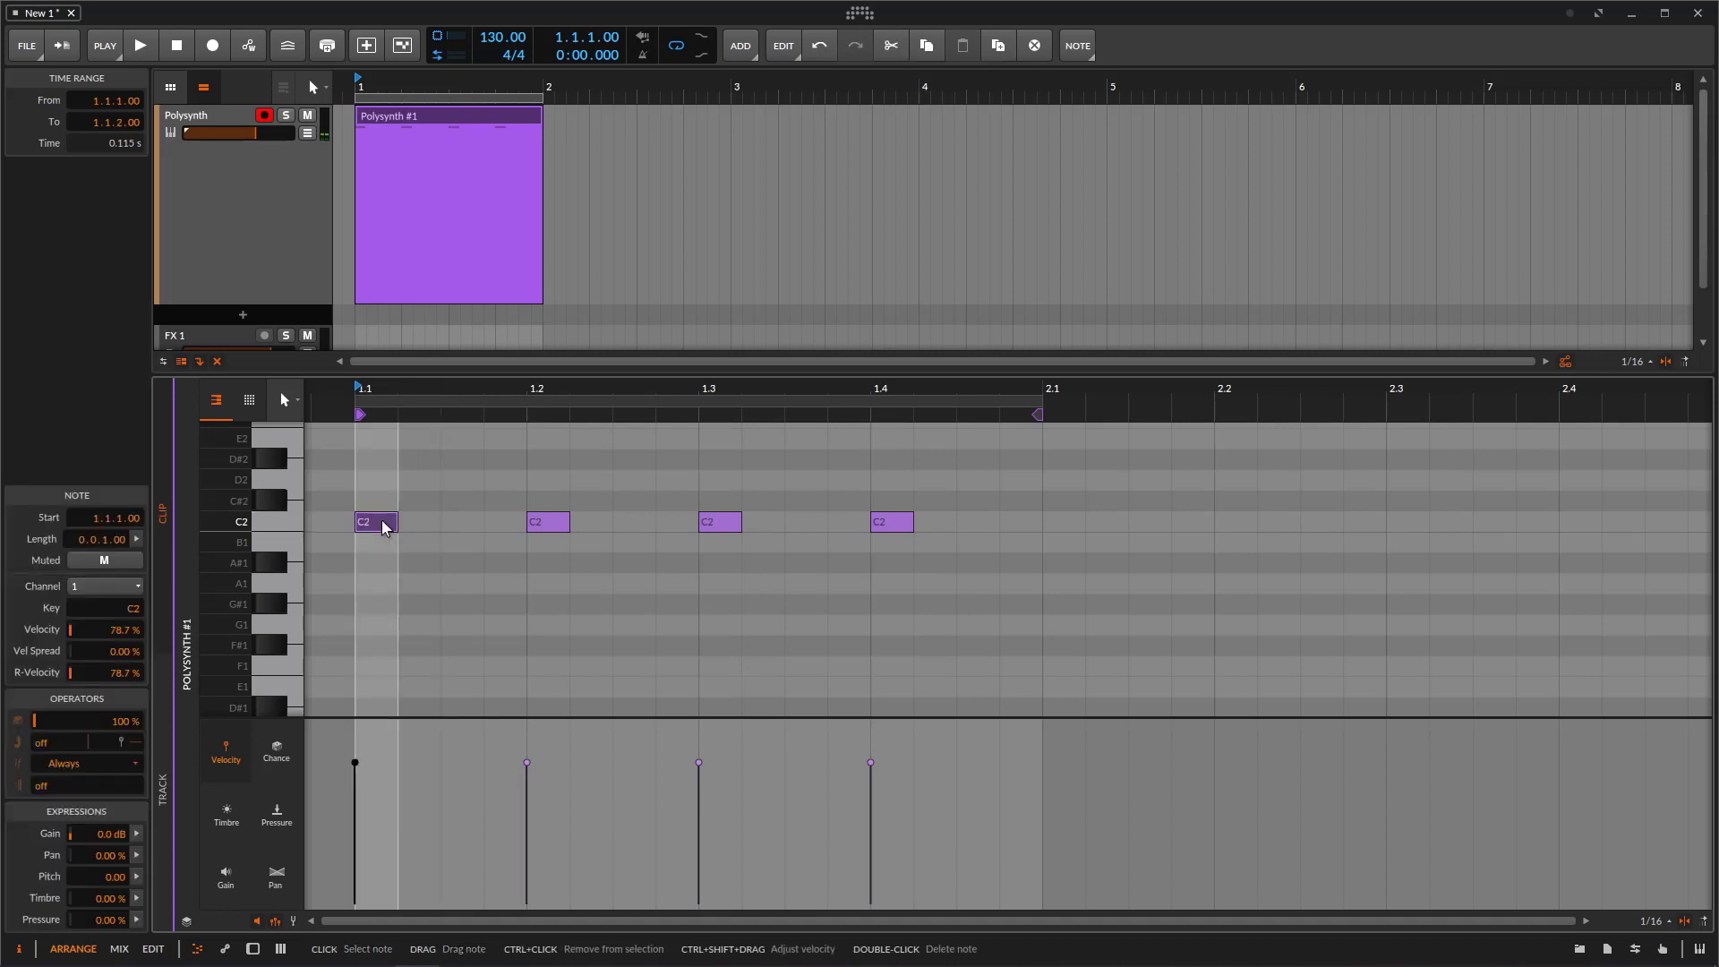
pyautogui.click(413, 506)
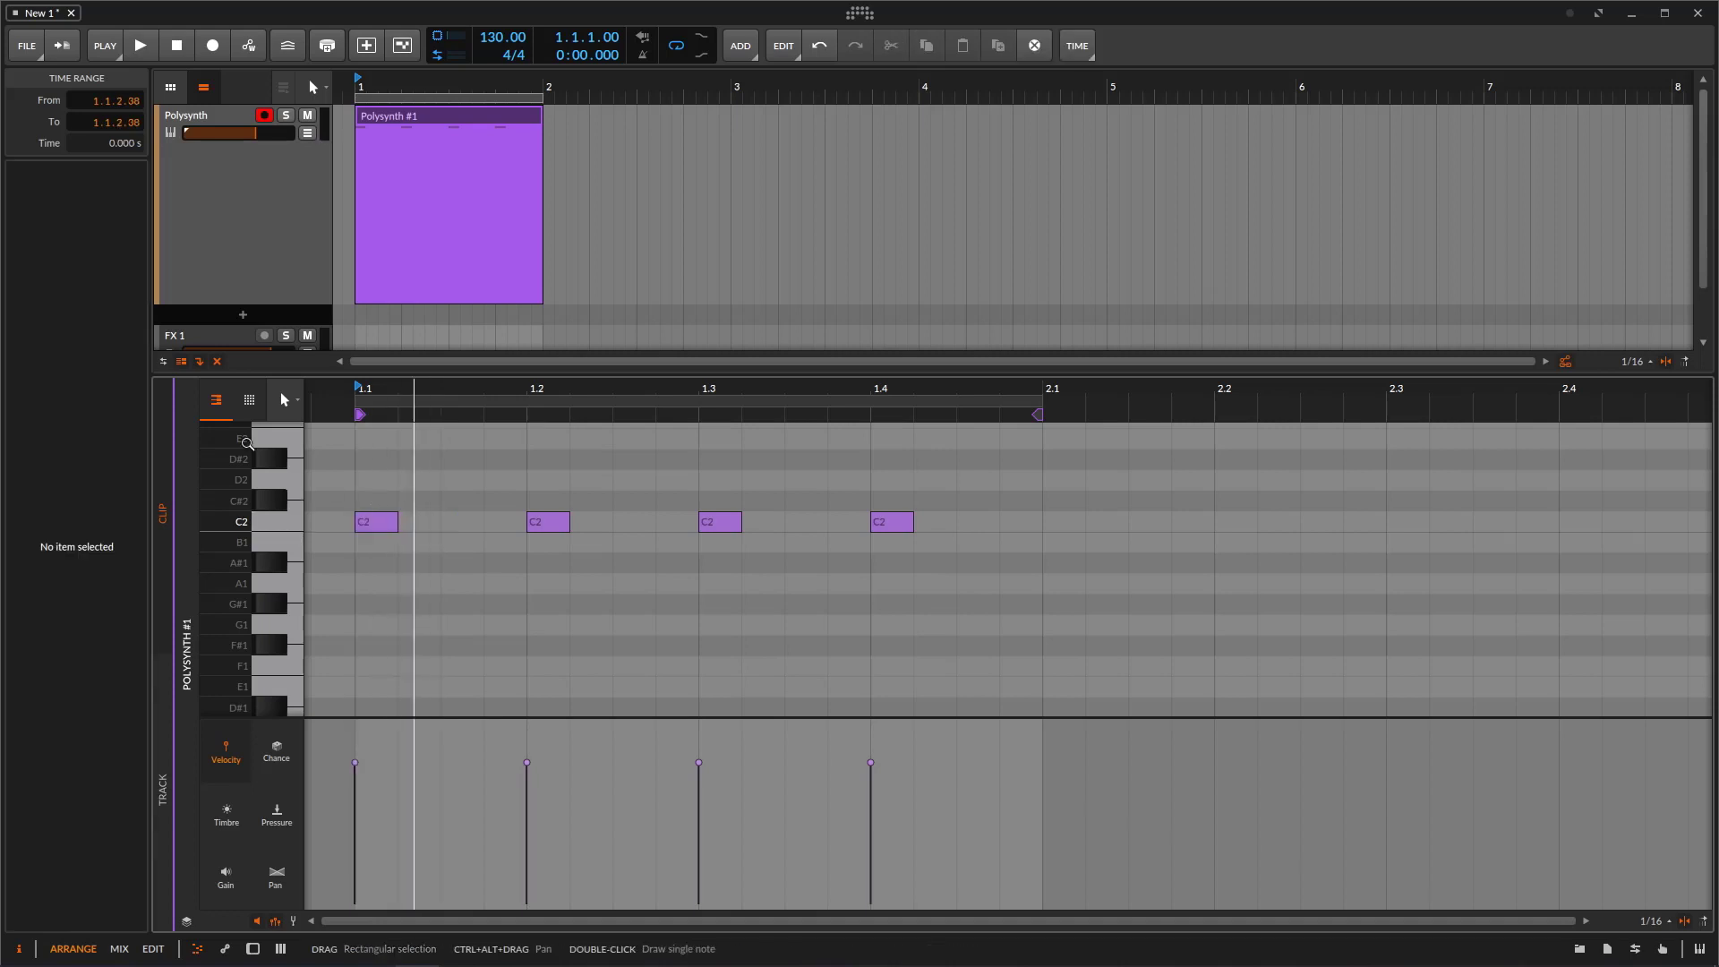
pyautogui.click(418, 117)
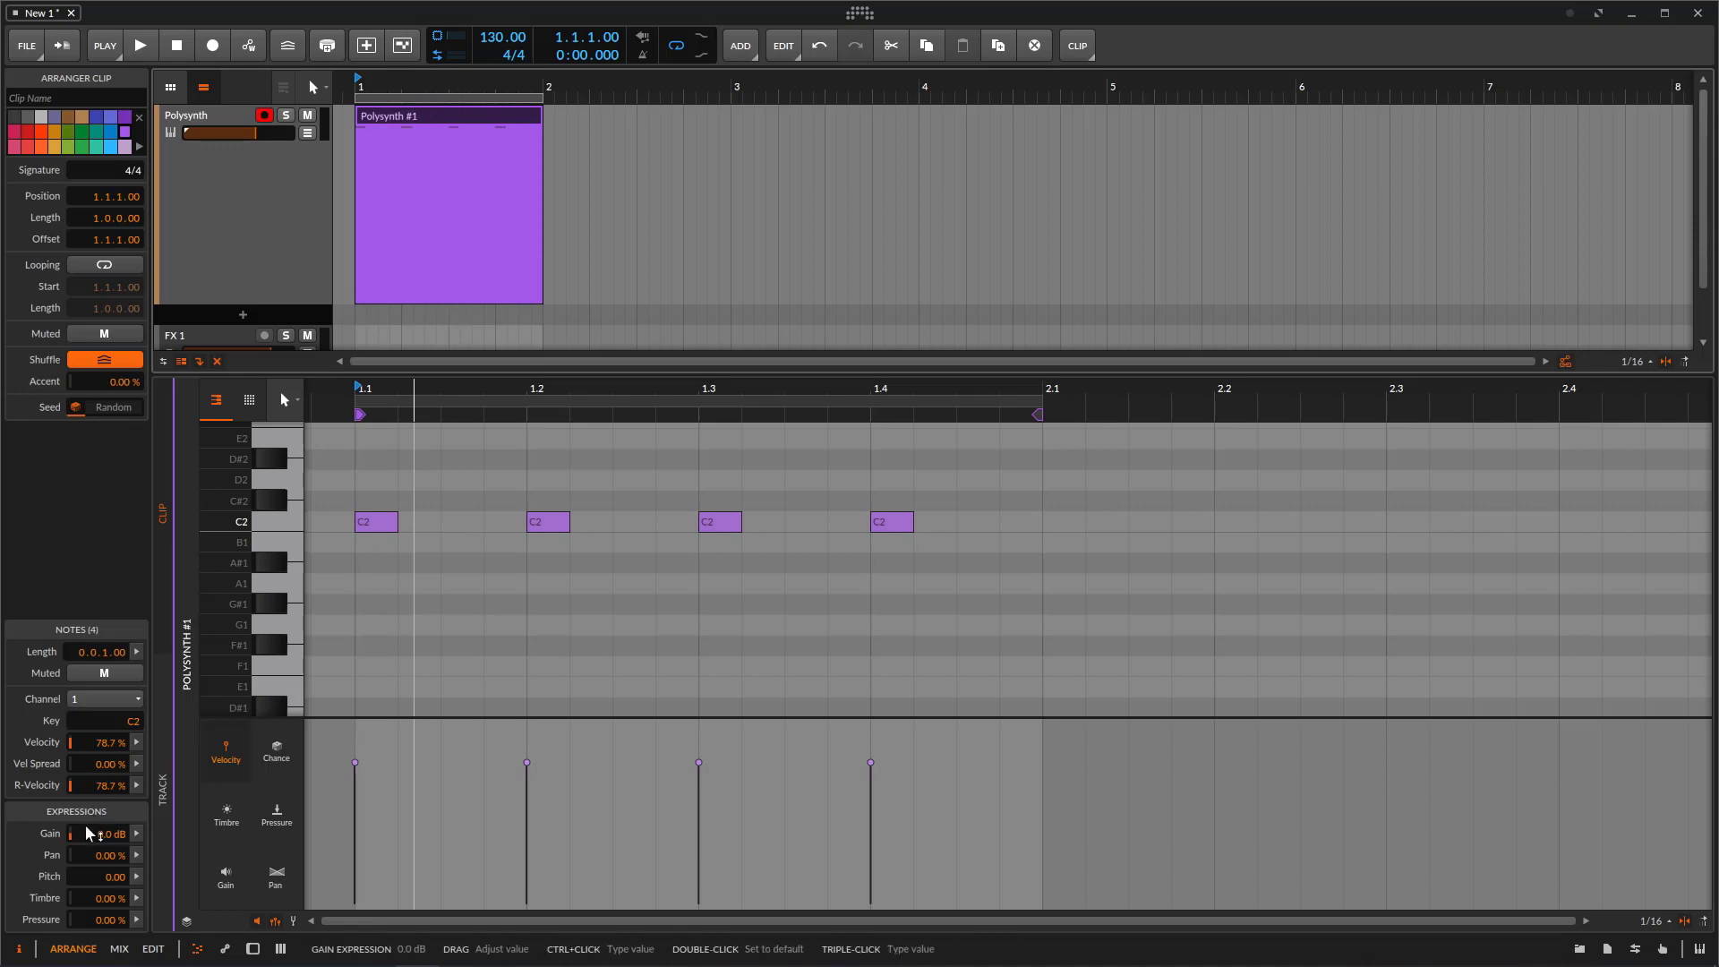
pyautogui.click(382, 526)
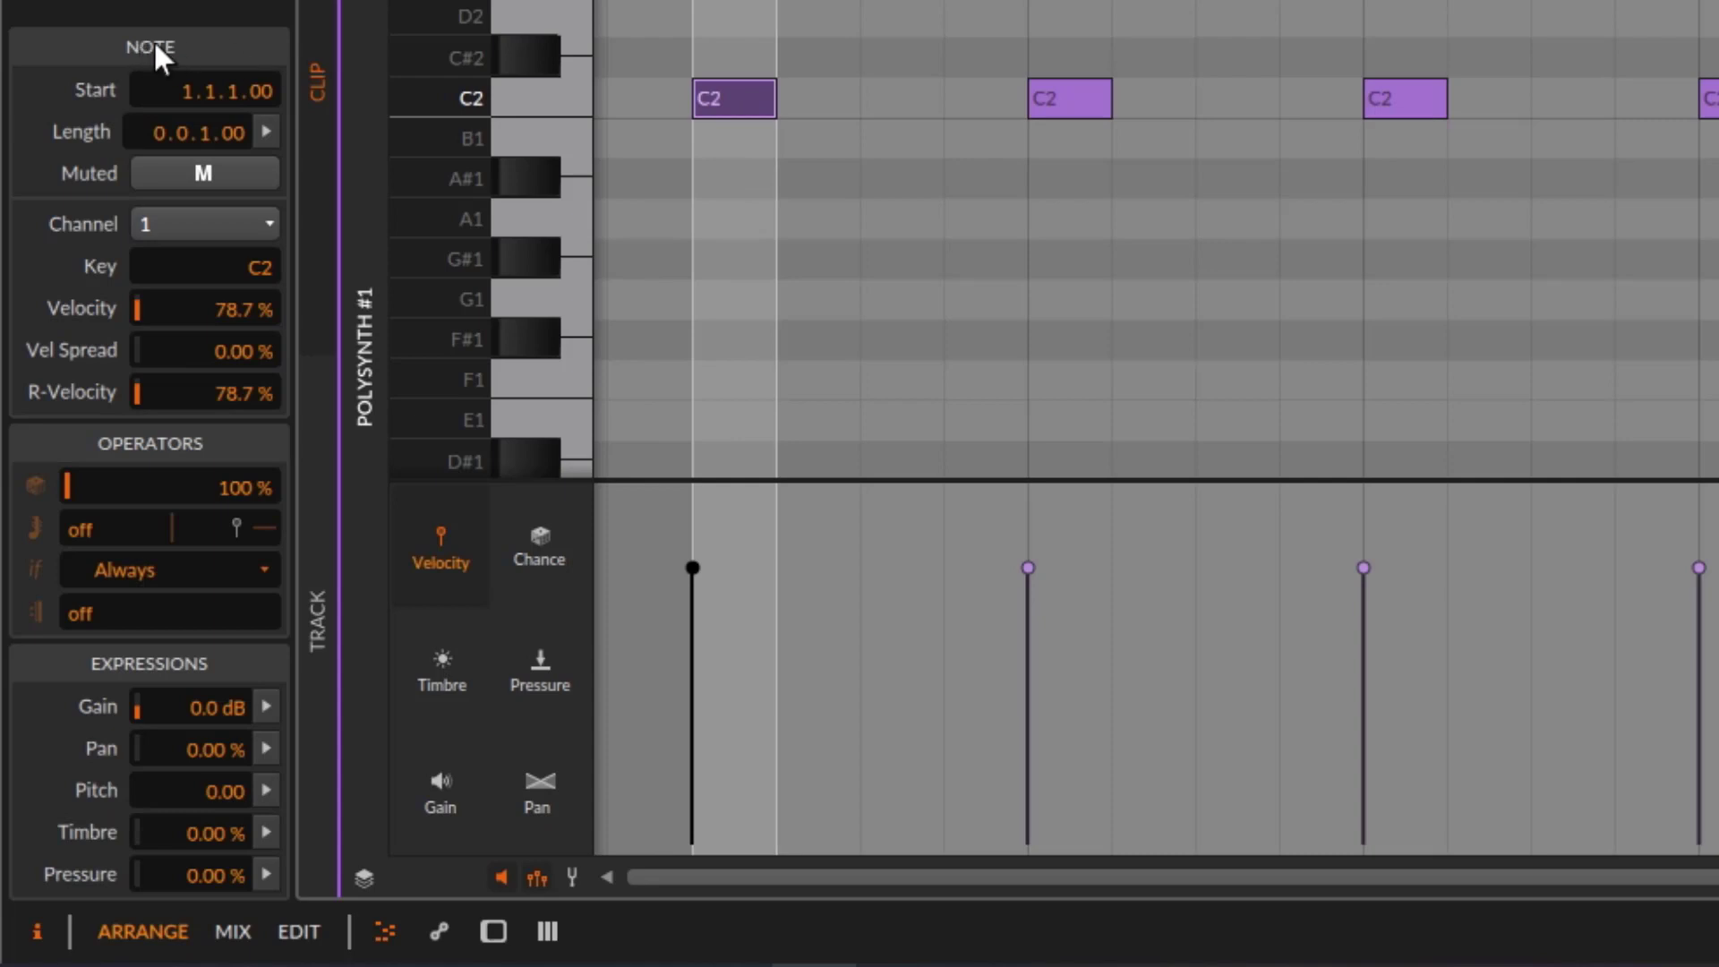
pyautogui.click(609, 4)
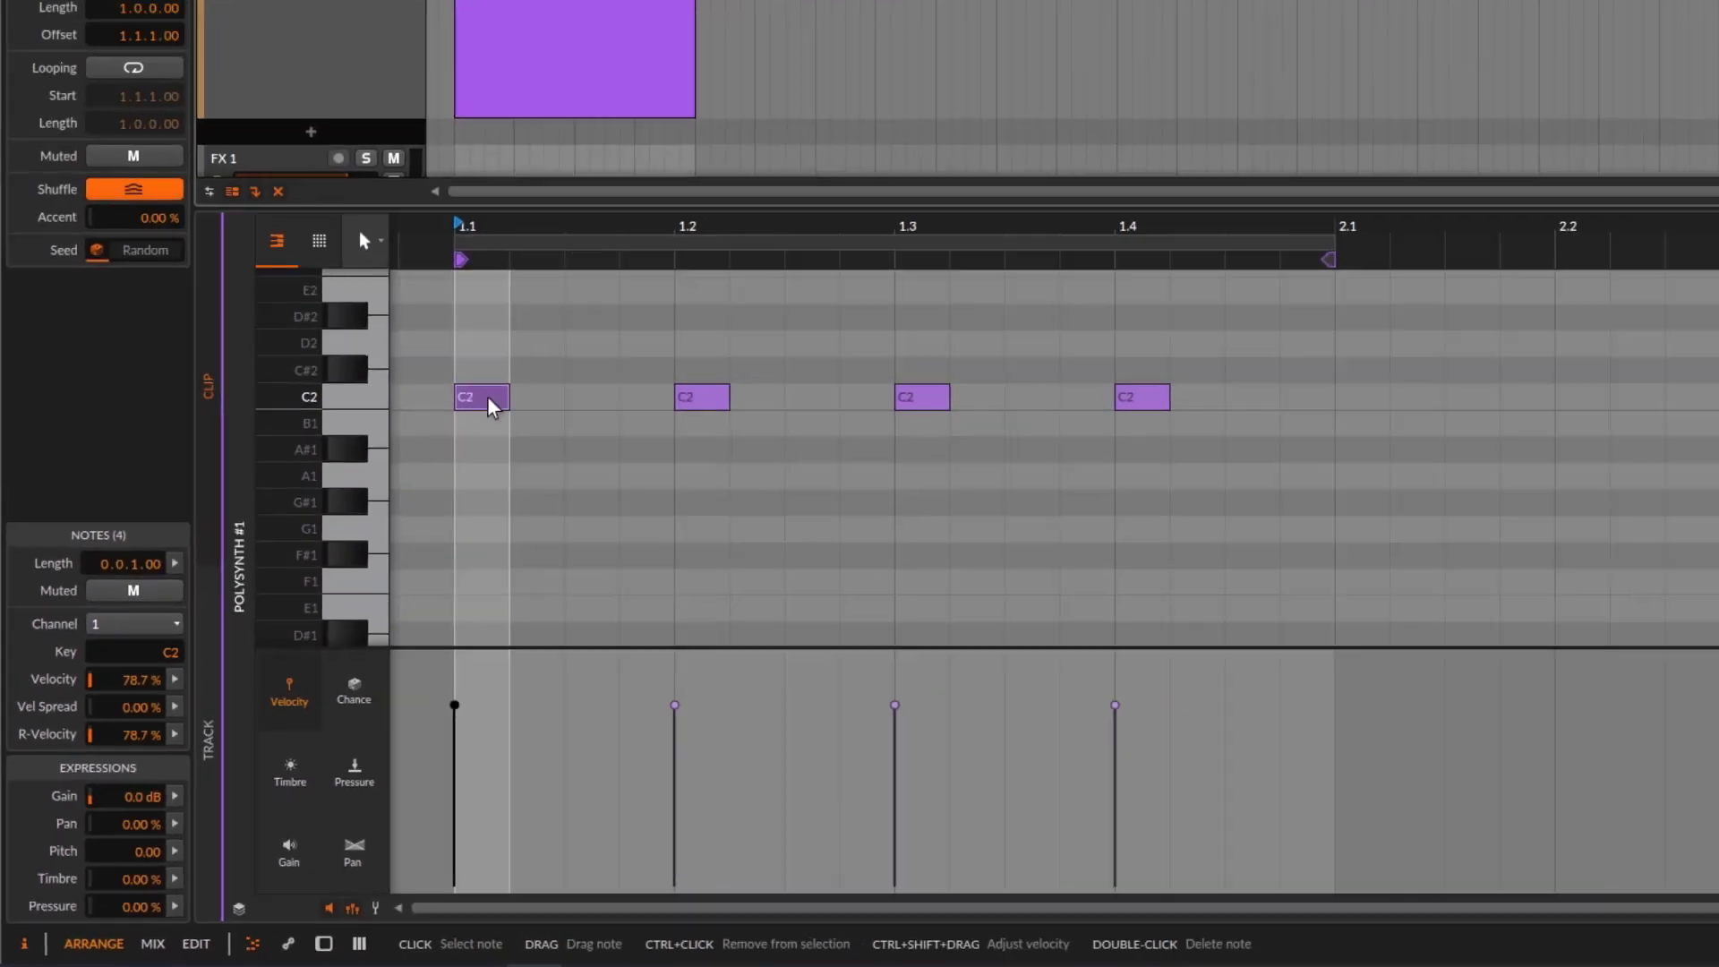
# - Set the first C2 note's velocity to 75.2 %
pyautogui.click(487, 398)
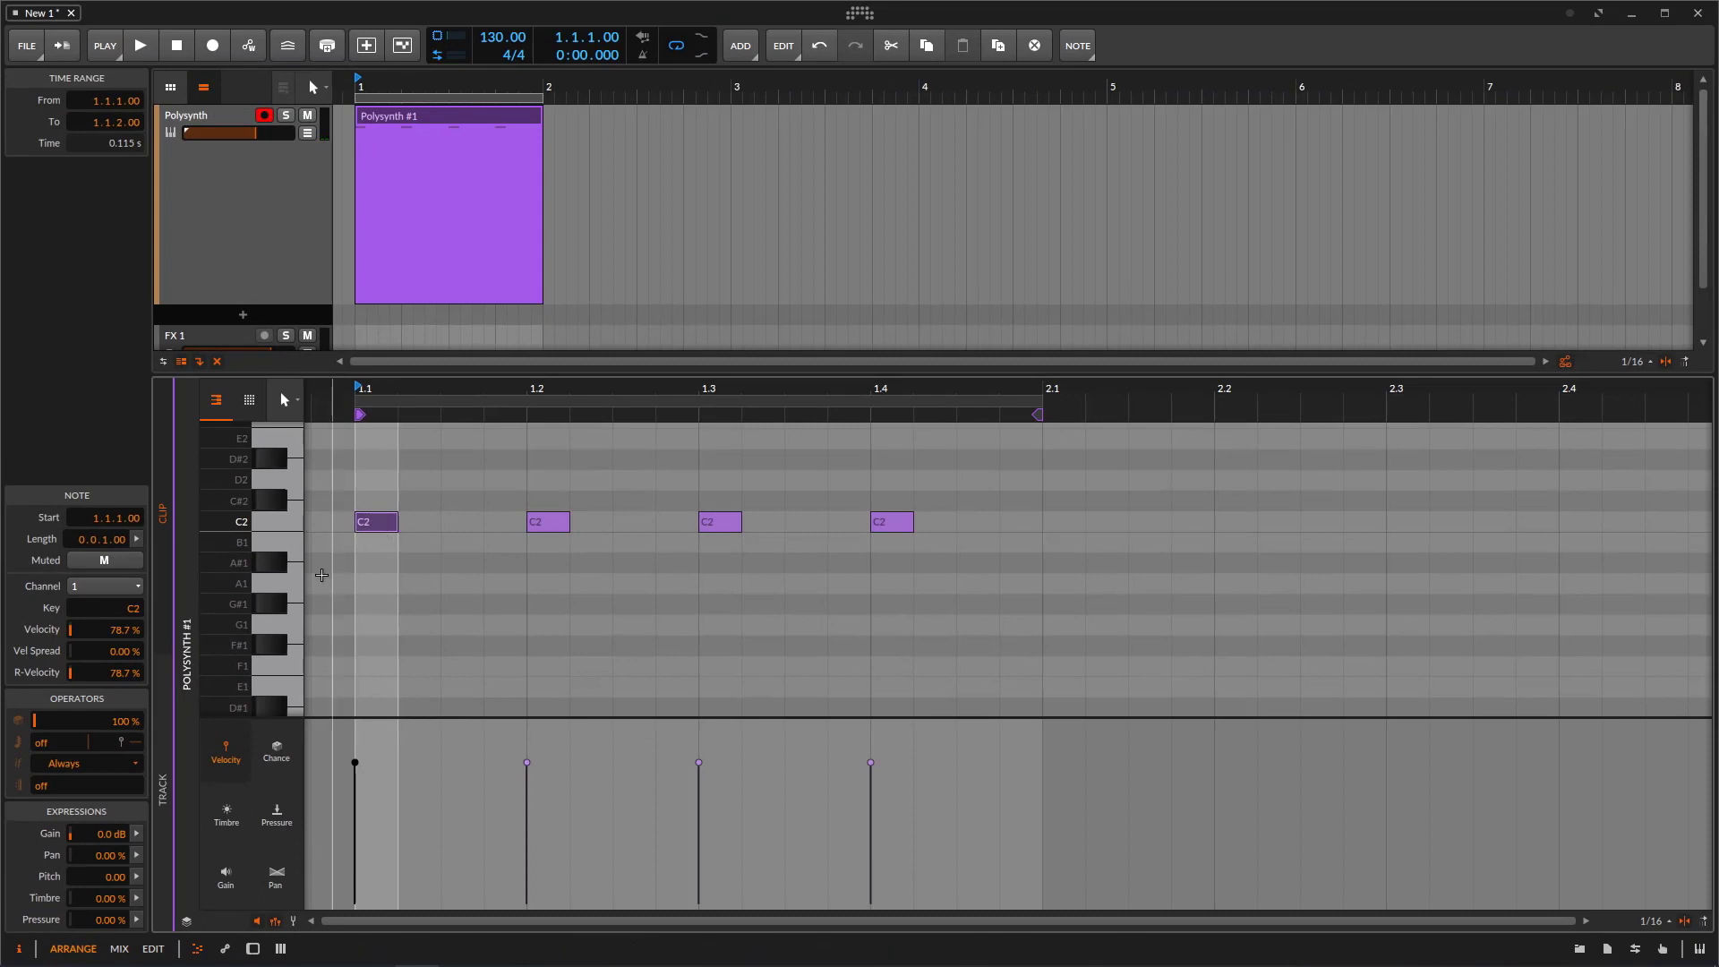
pyautogui.moveTo(124, 631); pyautogui.dragTo(123, 645)
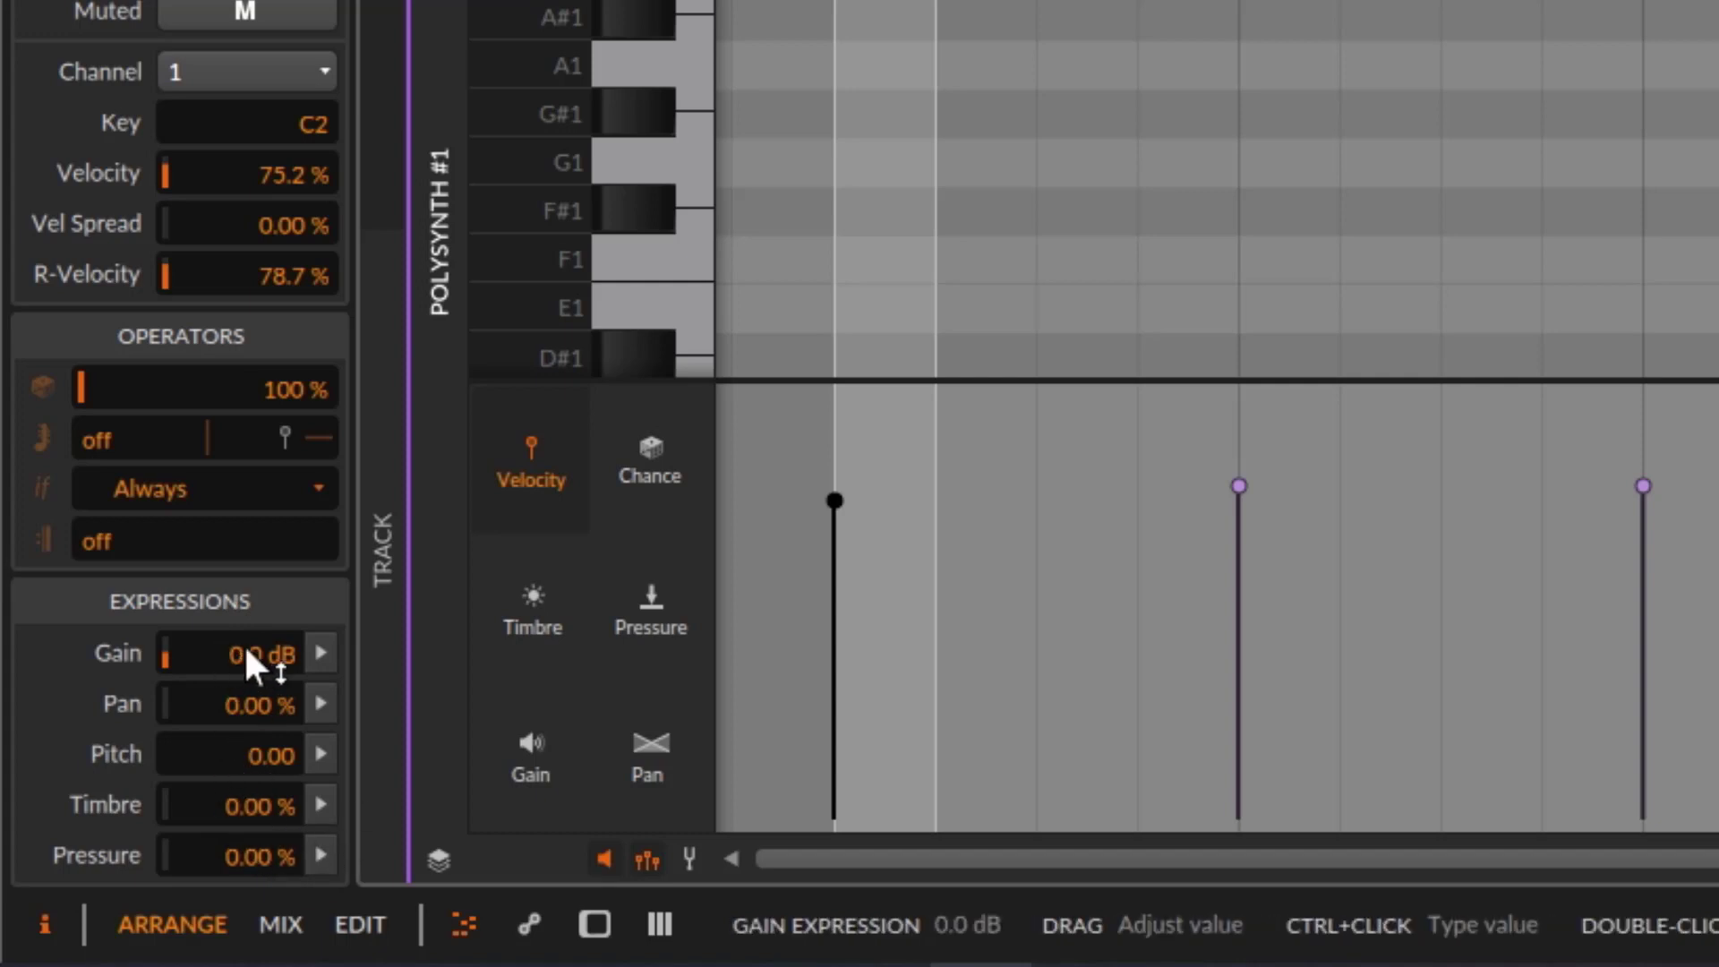
# - Raise the gain expression of the first and third C2 notes, lower it for the second and fourth, and play the clip
pyautogui.click(526, 763)
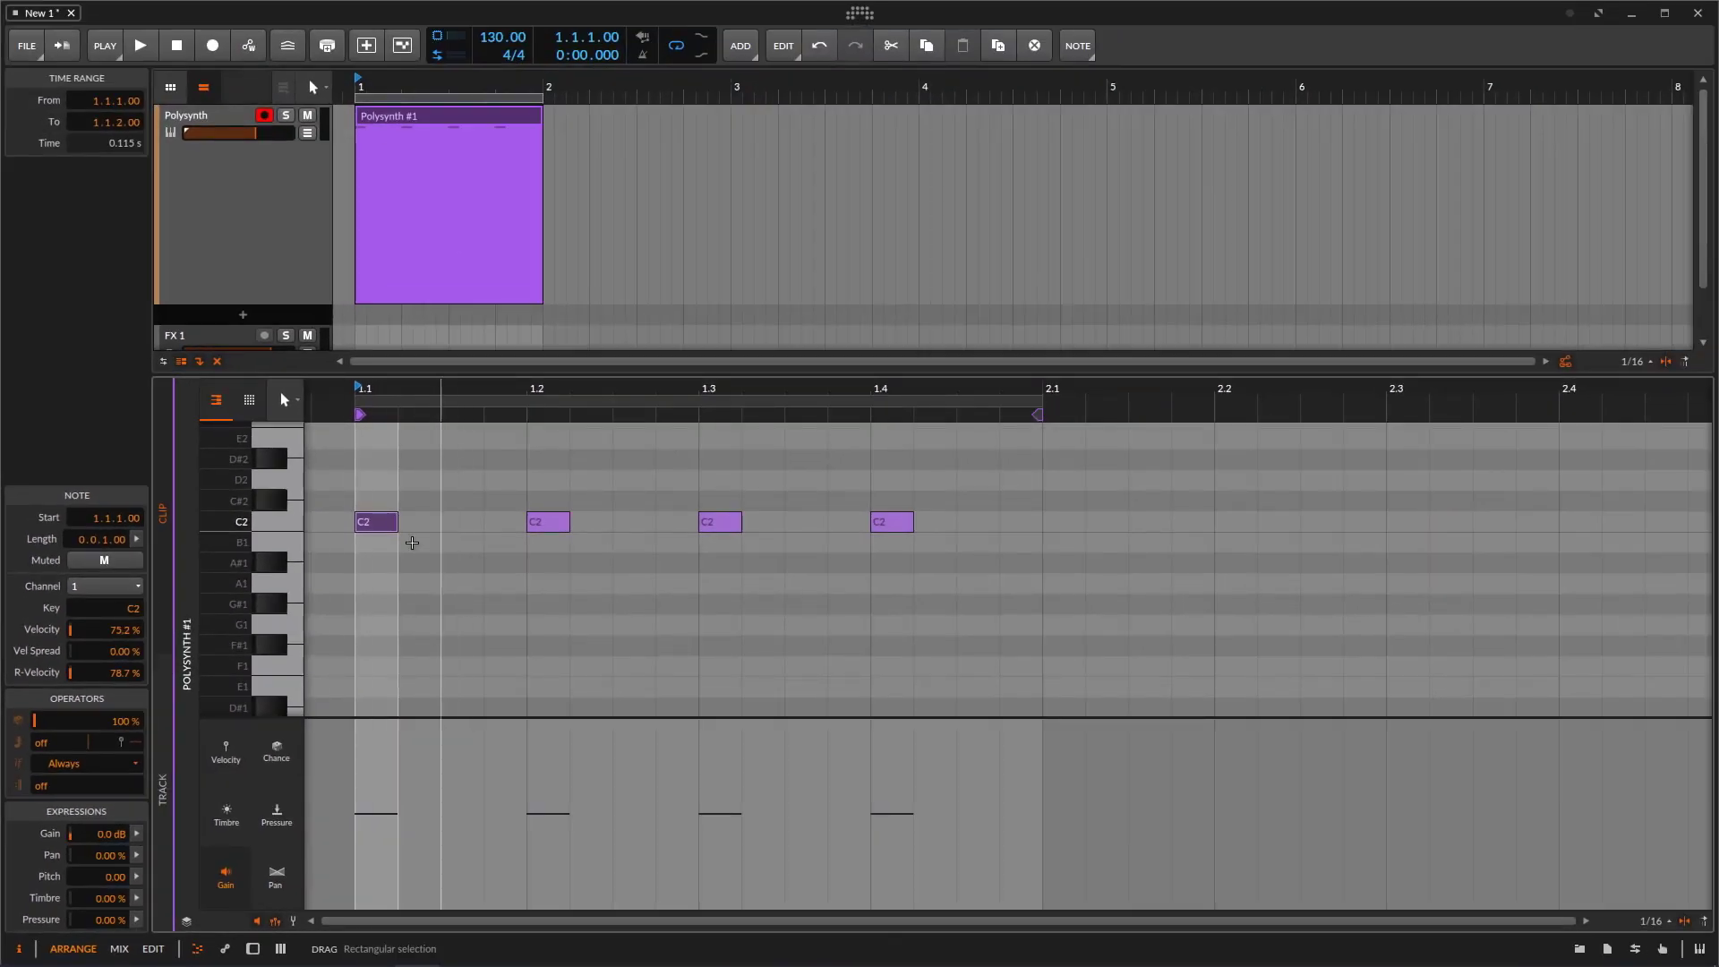
pyautogui.moveTo(377, 813)
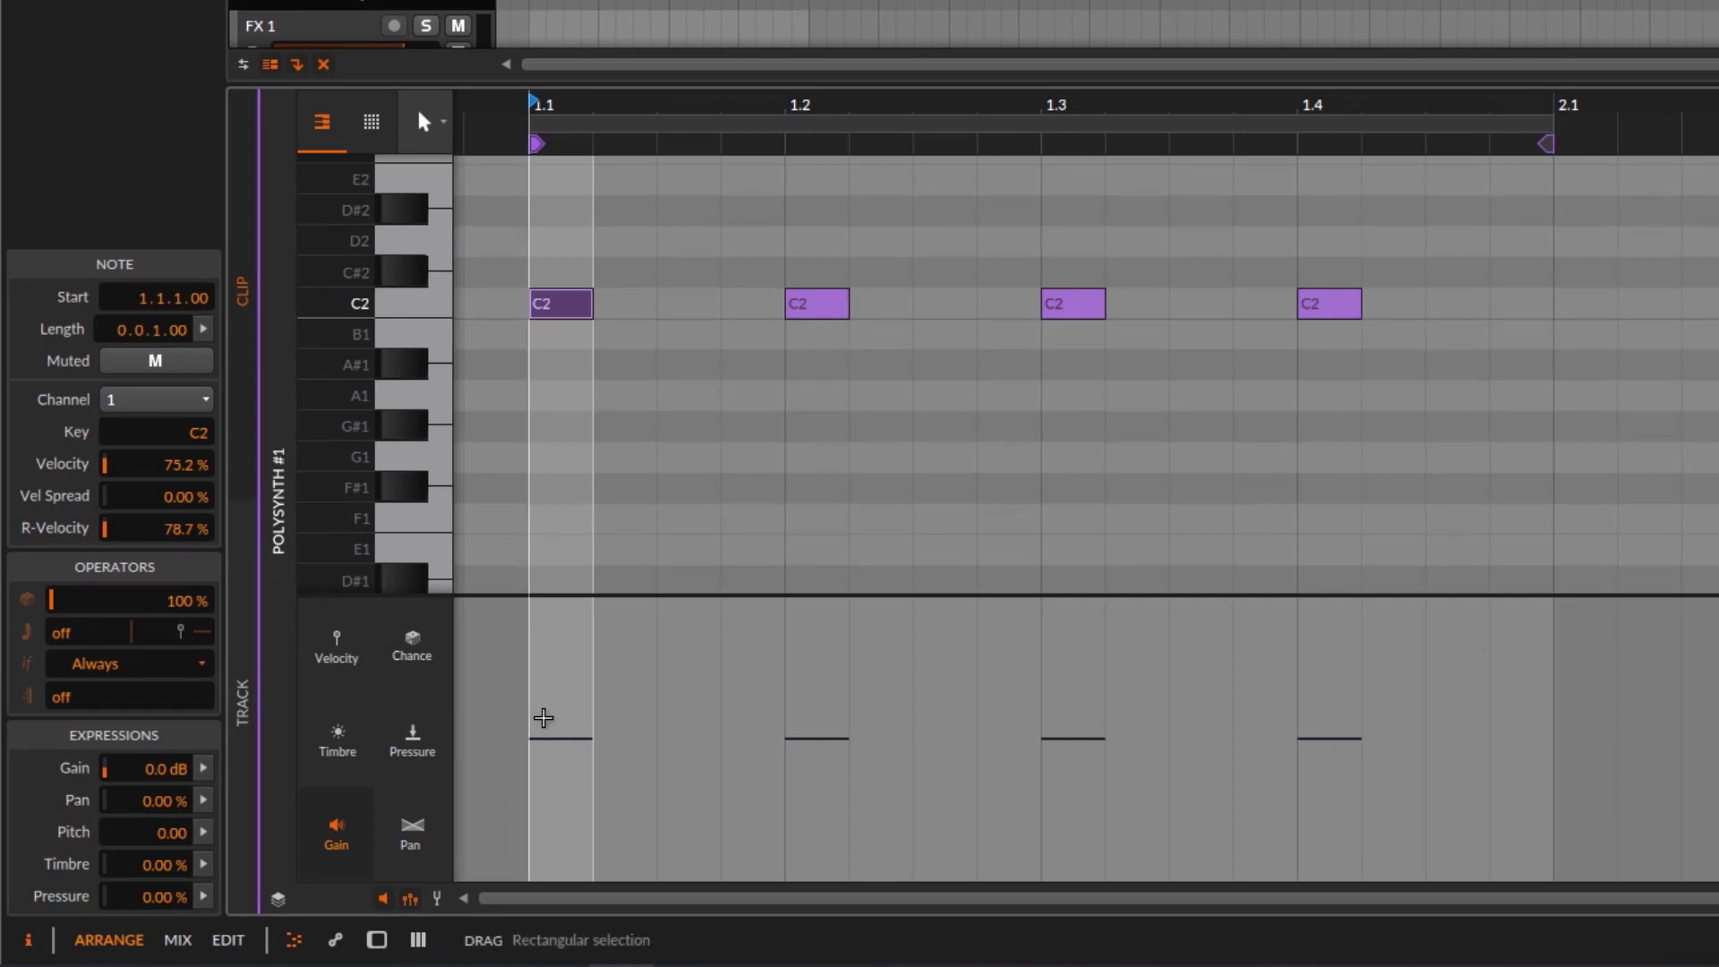
pyautogui.moveTo(535, 738); pyautogui.dragTo(535, 687)
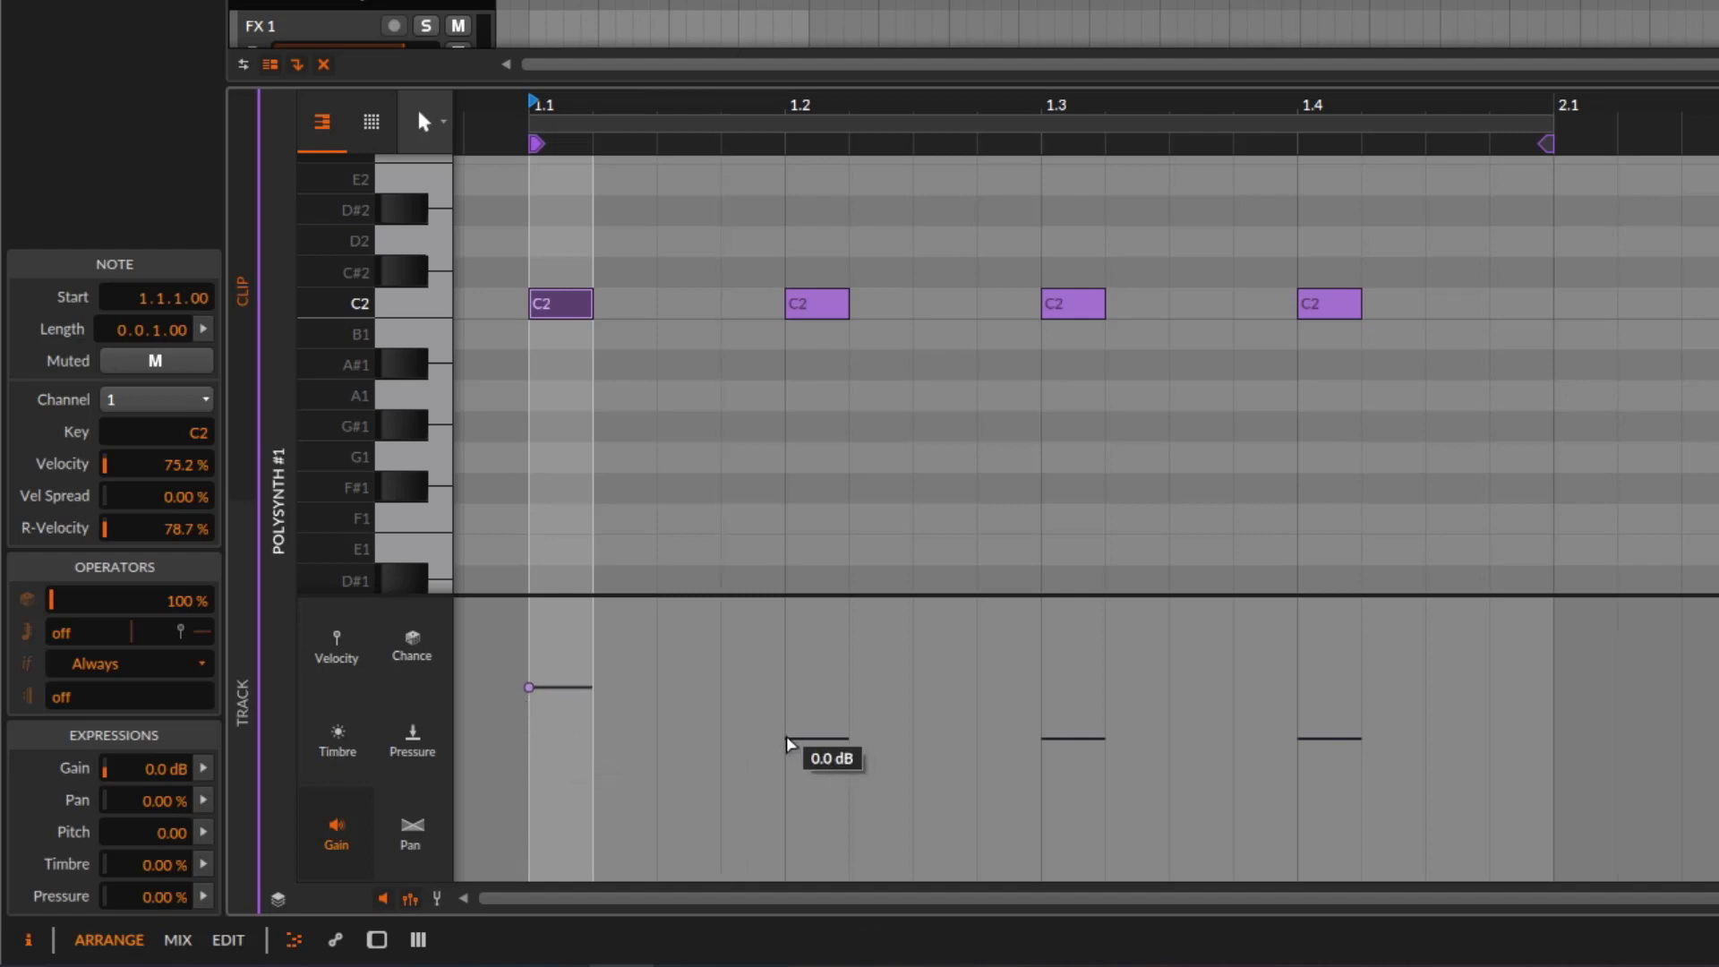
pyautogui.moveTo(787, 738); pyautogui.dragTo(787, 776)
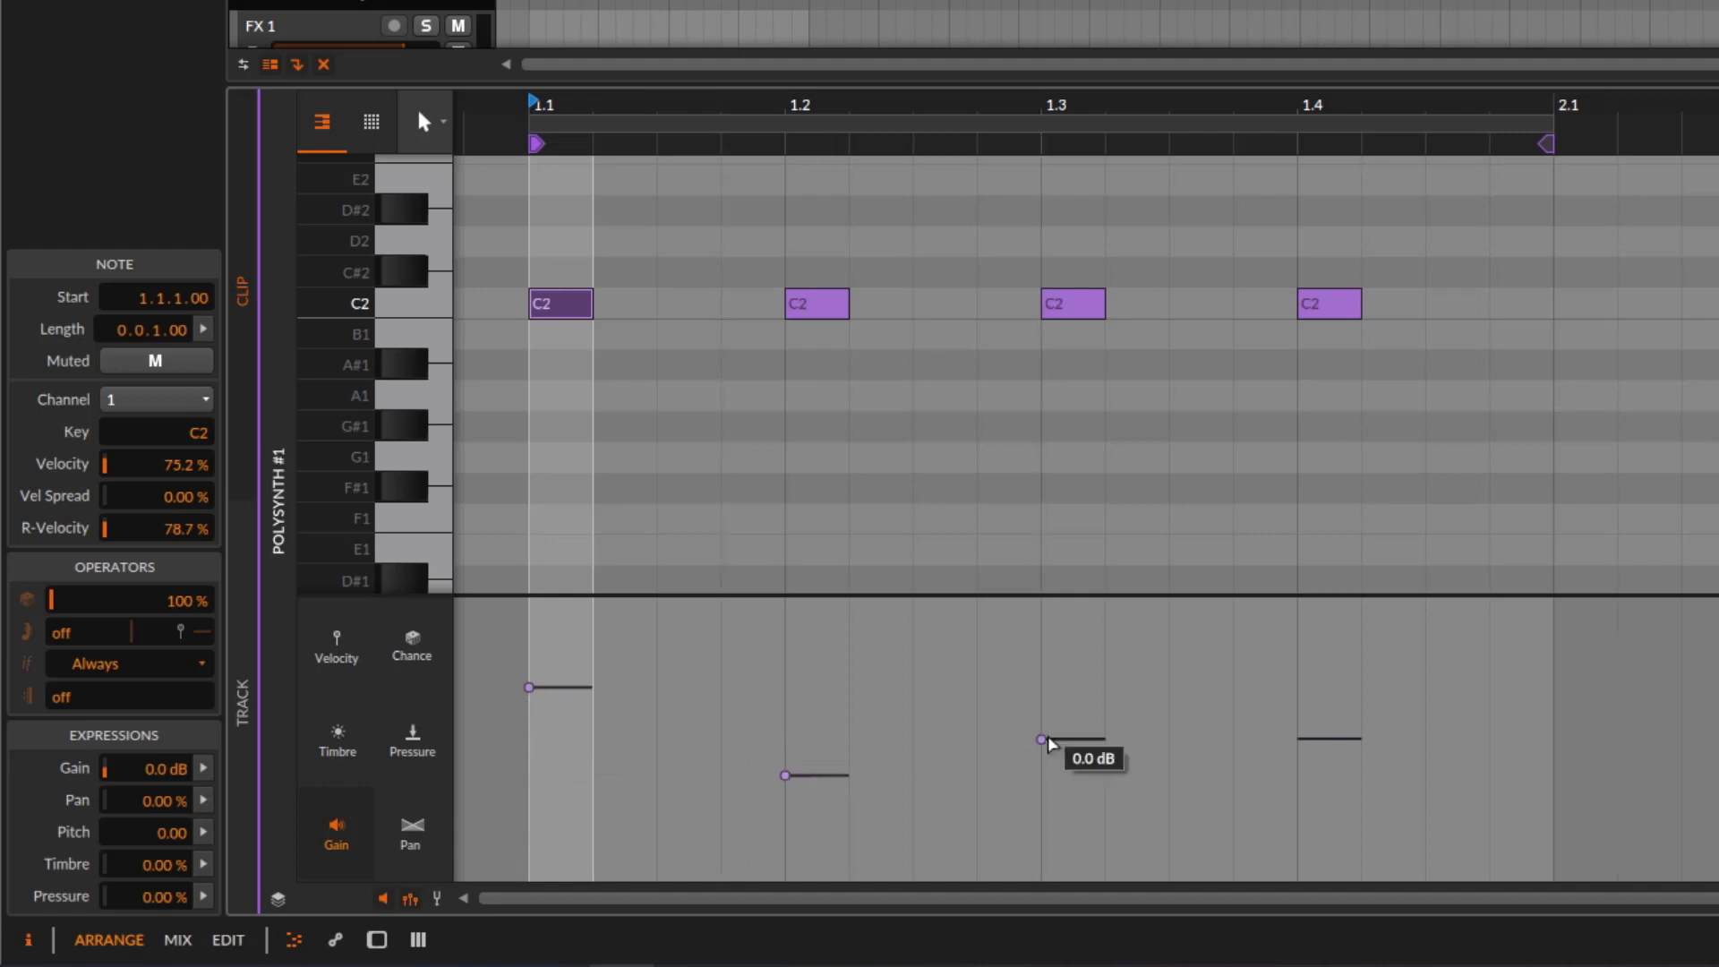
pyautogui.moveTo(1043, 738); pyautogui.dragTo(1043, 704)
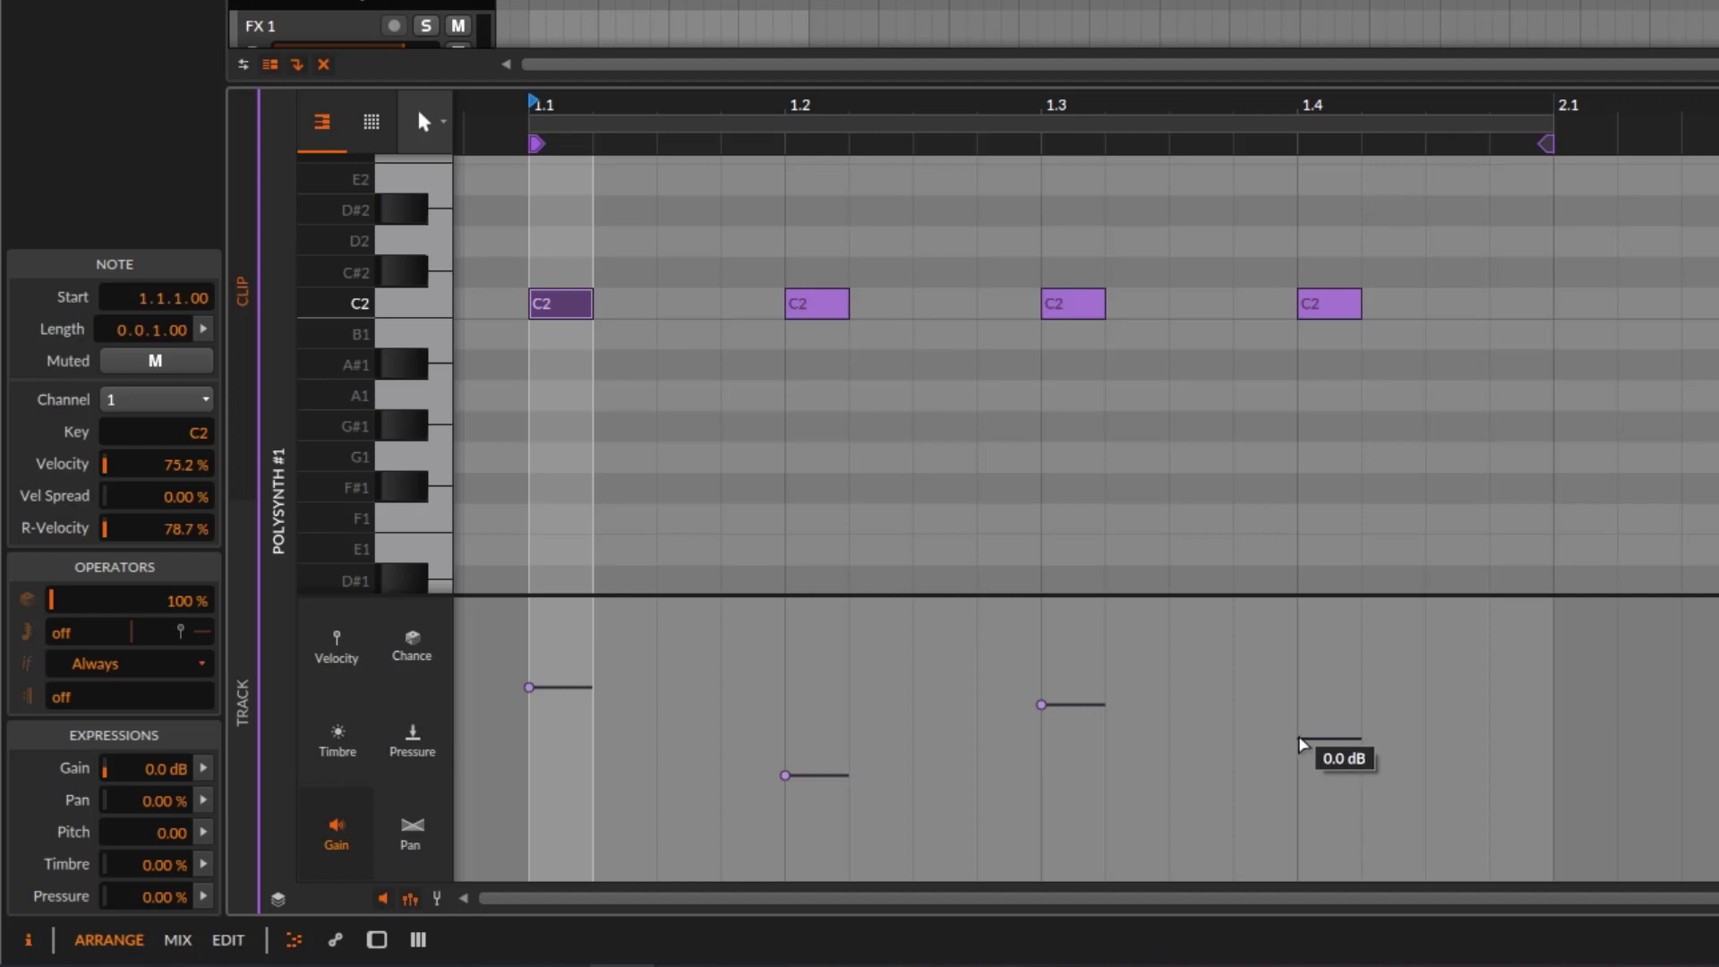
pyautogui.moveTo(1299, 739); pyautogui.dragTo(1299, 762)
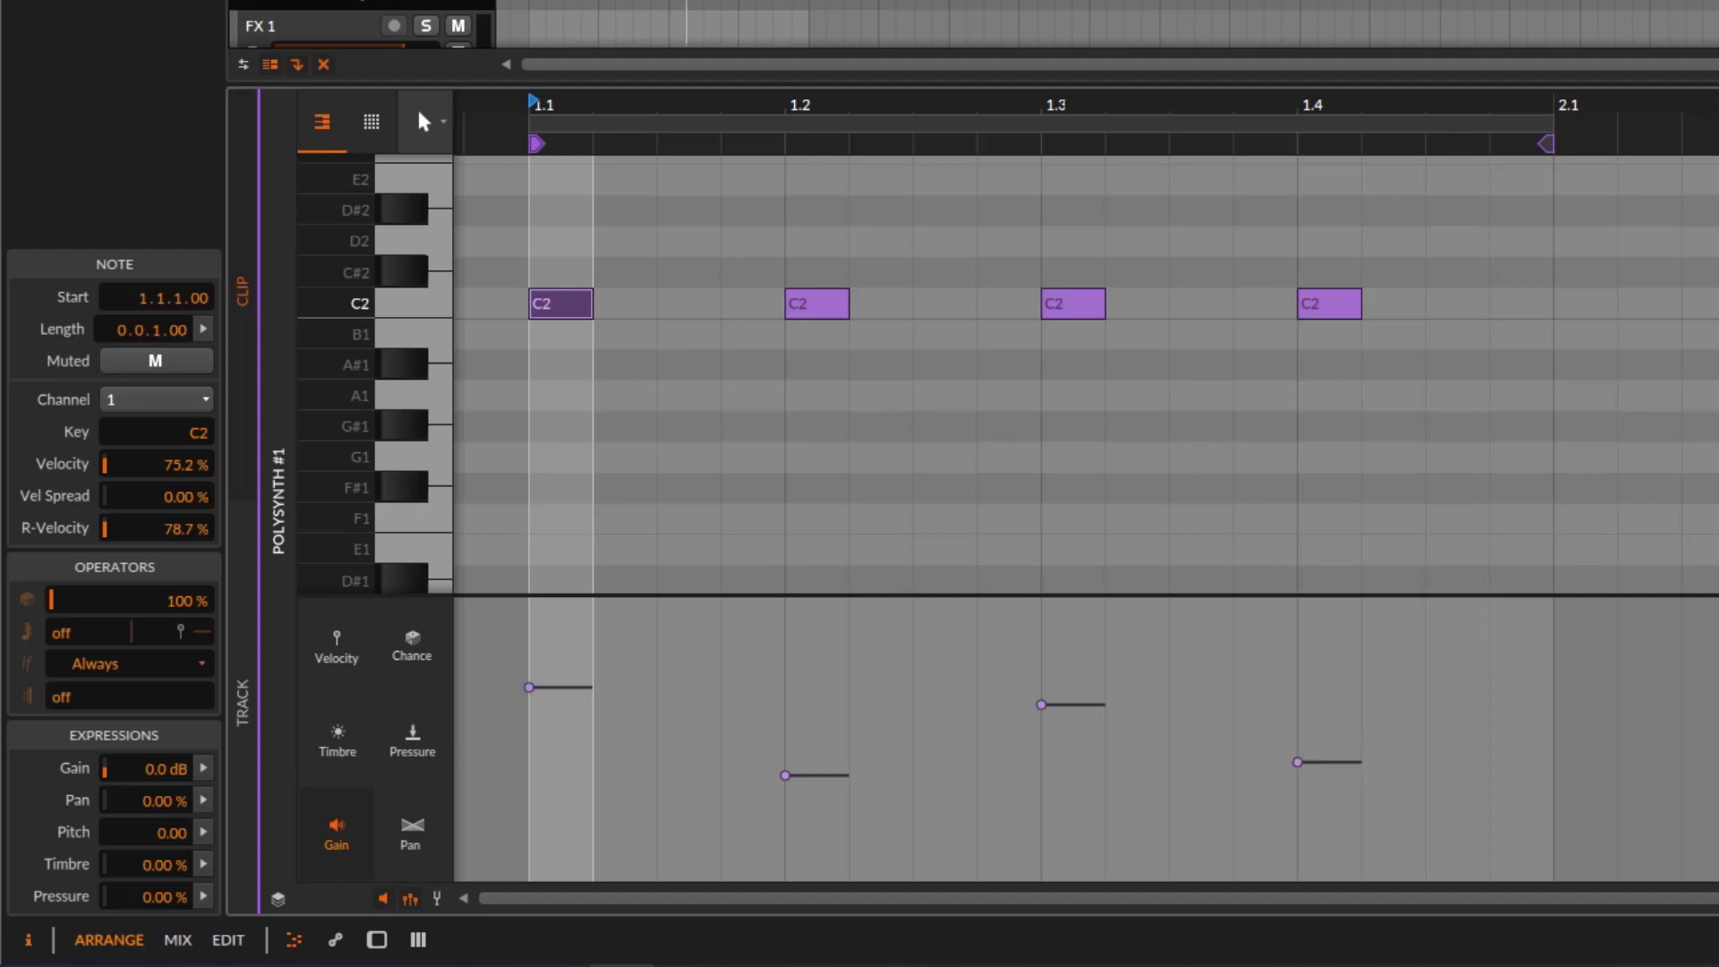
pyautogui.press('space')
# - Delete the C2 notes at 1.2, 1.3 and 1.4, keeping only the first note
pyautogui.click(808, 708)
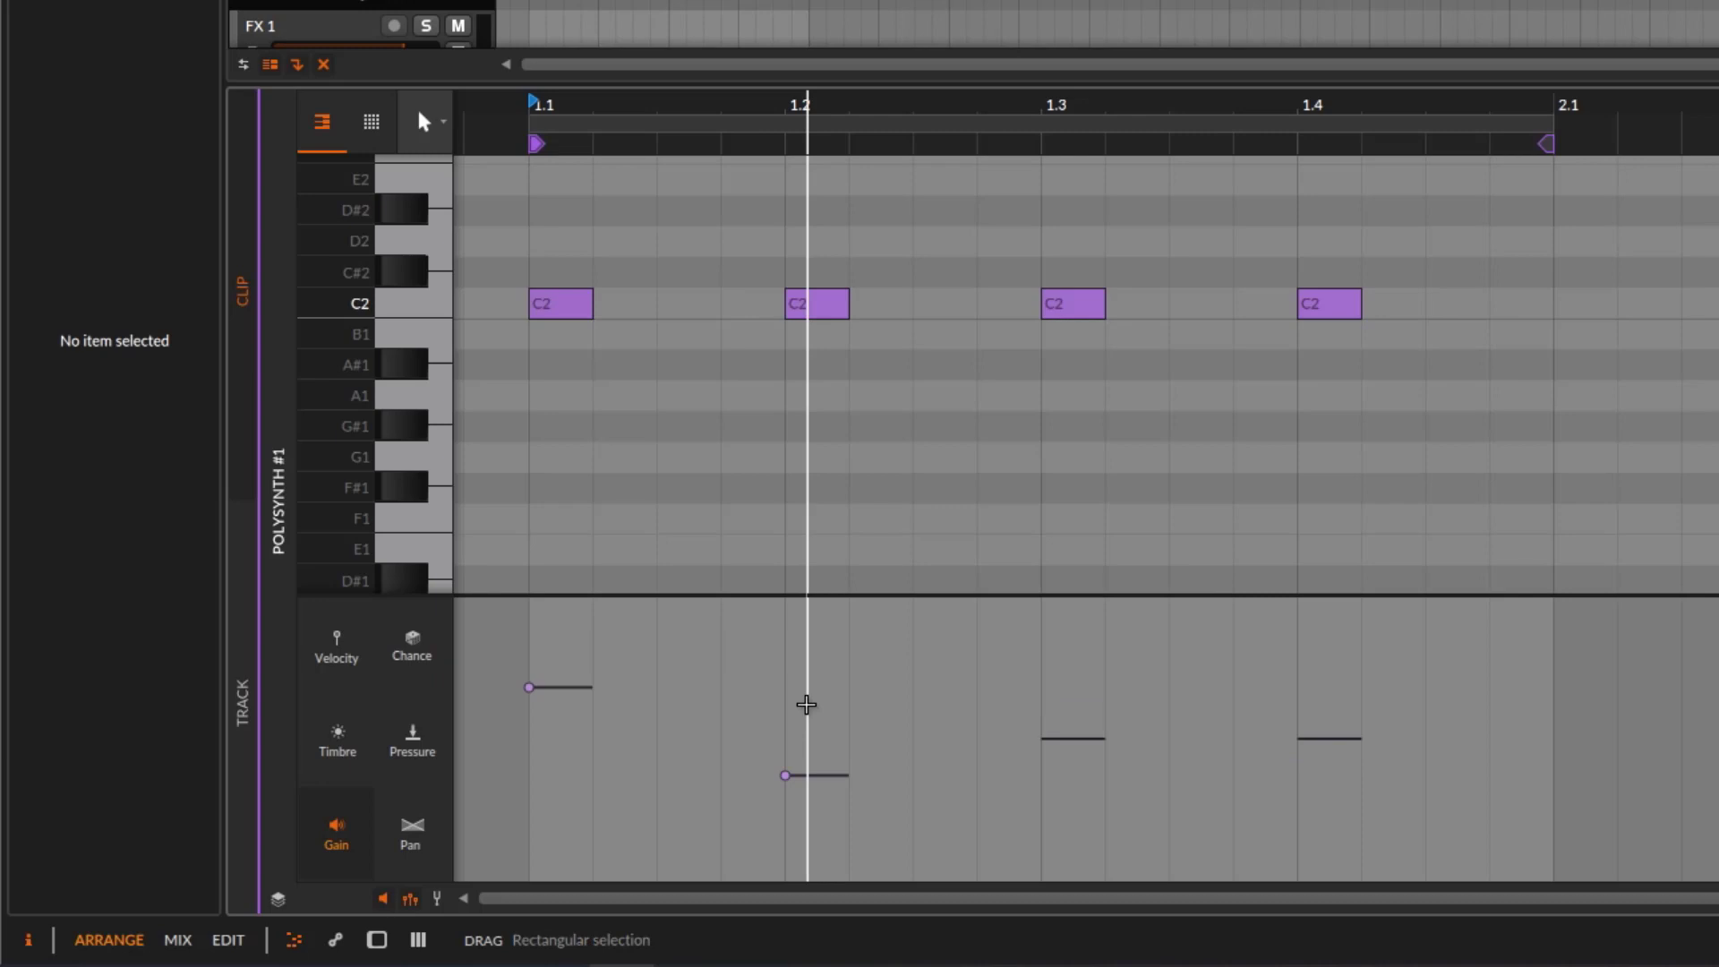
pyautogui.moveTo(721, 223); pyautogui.dragTo(1479, 365)
pyautogui.press('Delete')
# - Lengthen the remaining C2 note so that it lasts three beats, from 1.1 to 1.4
pyautogui.moveTo(591, 305); pyautogui.dragTo(1553, 309)
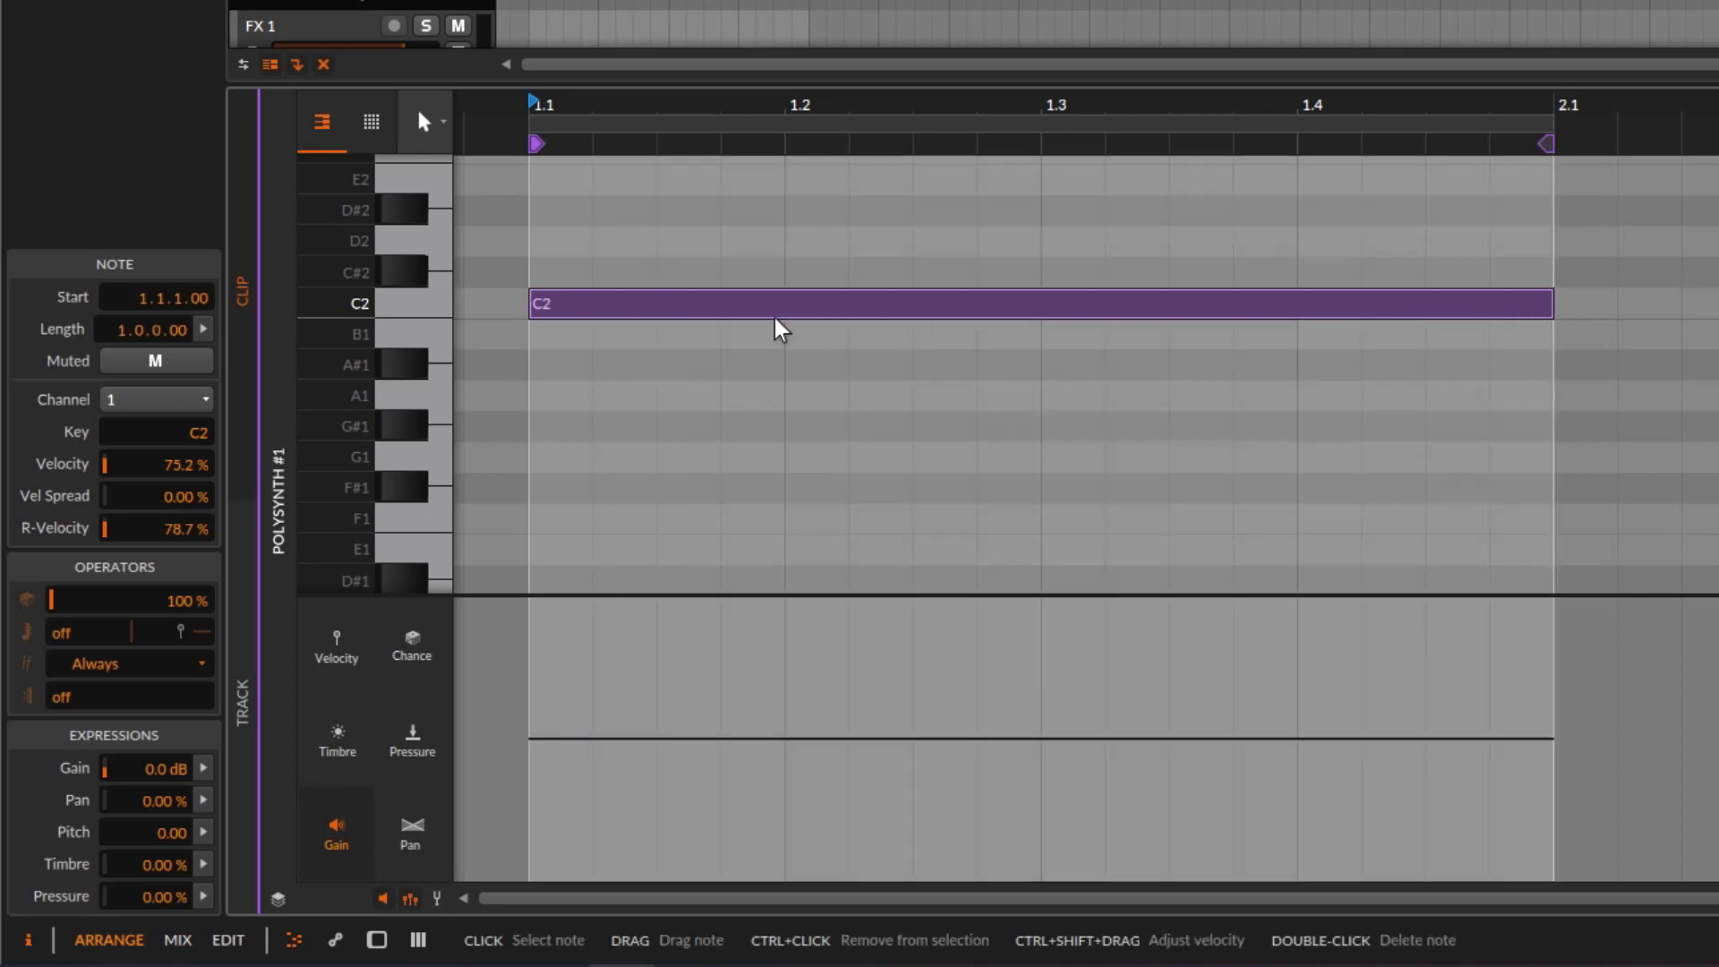
pyautogui.press('space')
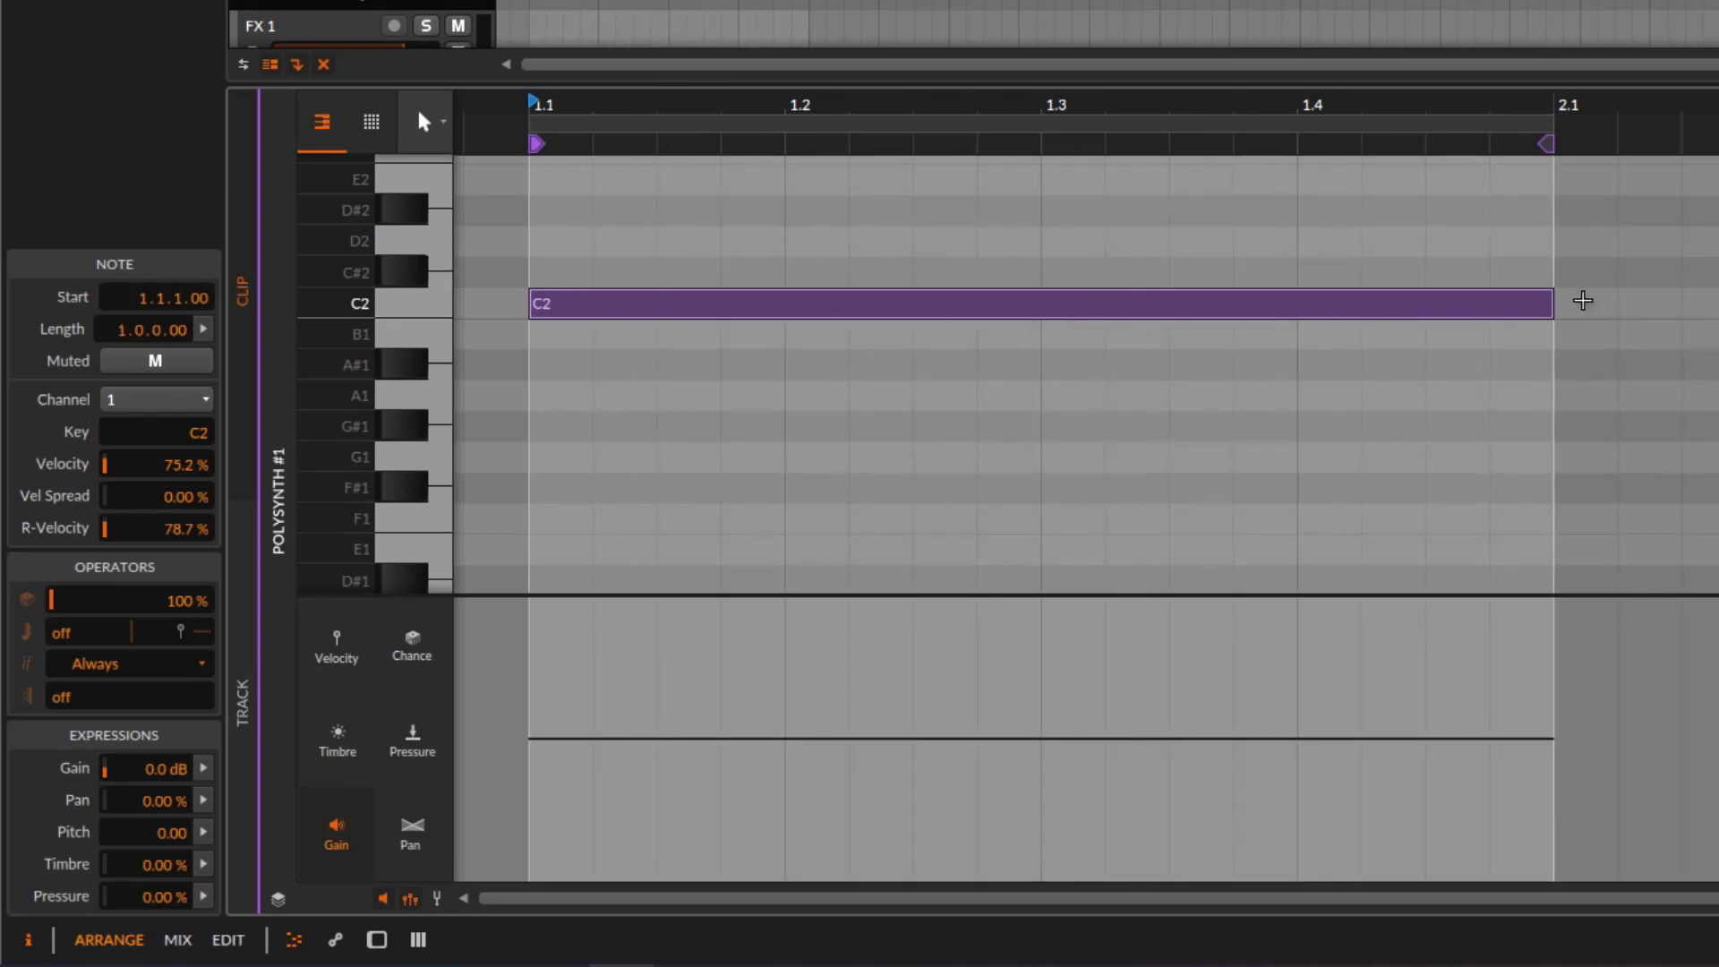
pyautogui.moveTo(1551, 301); pyautogui.dragTo(1297, 303)
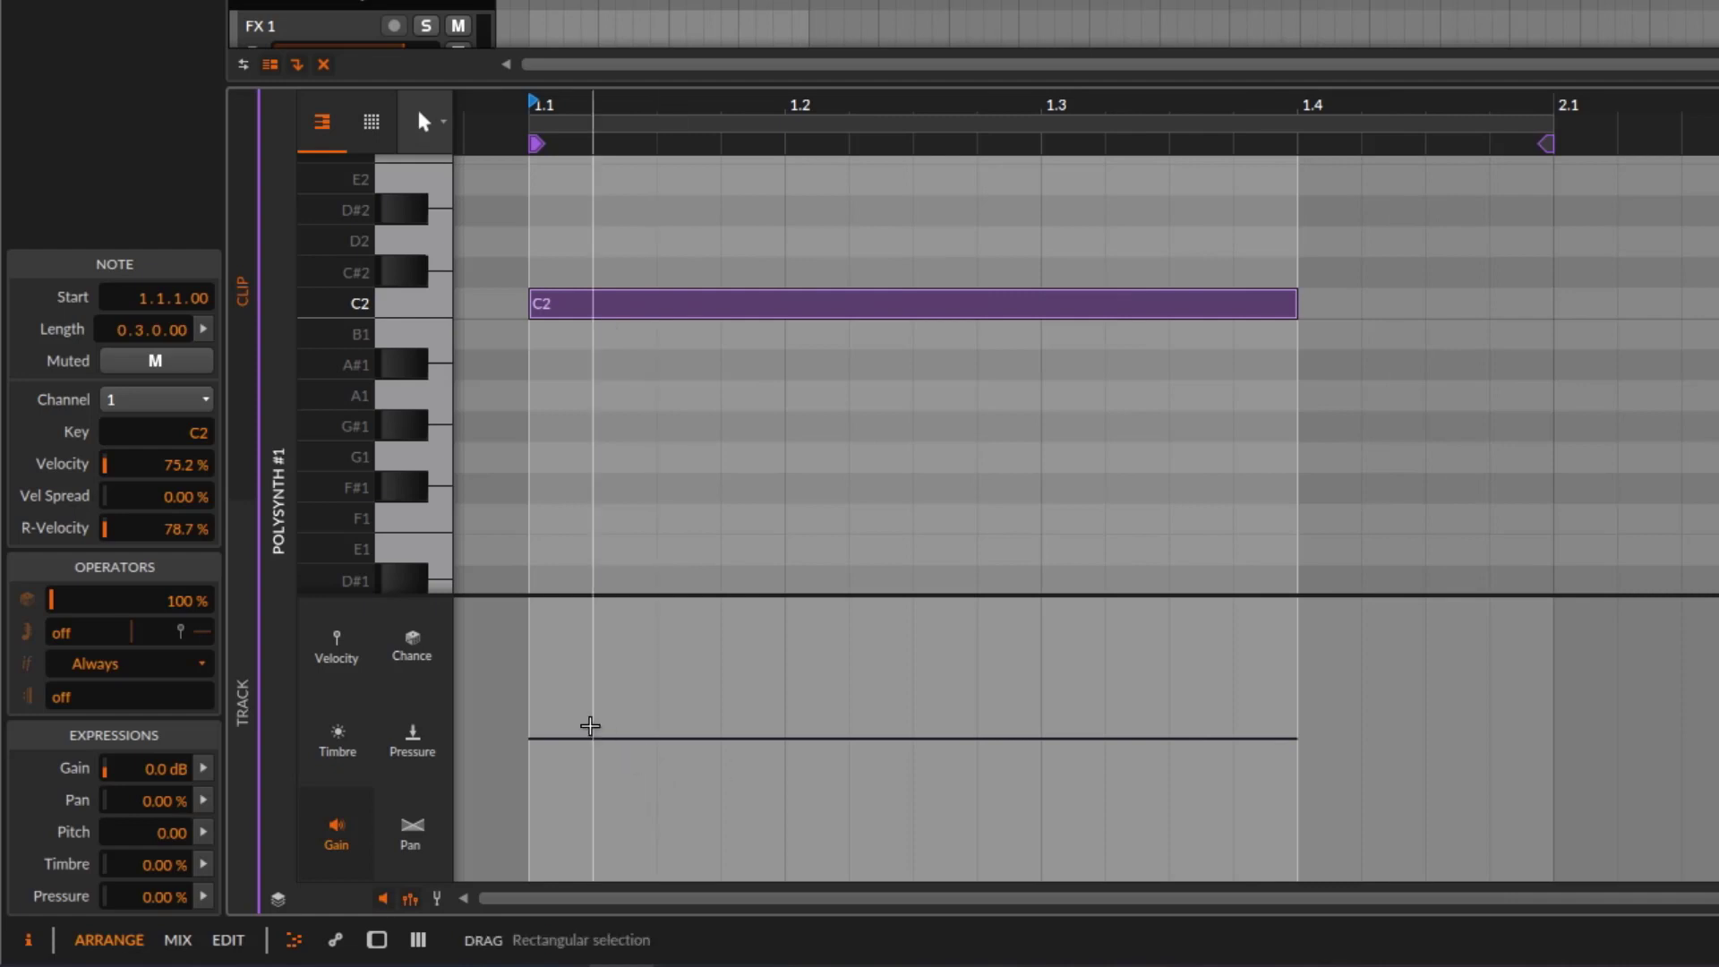
# - Insert four gain expression points at 0.0 dB along the long C2 note, from its start to just before 1.3
pyautogui.moveTo(540, 749)
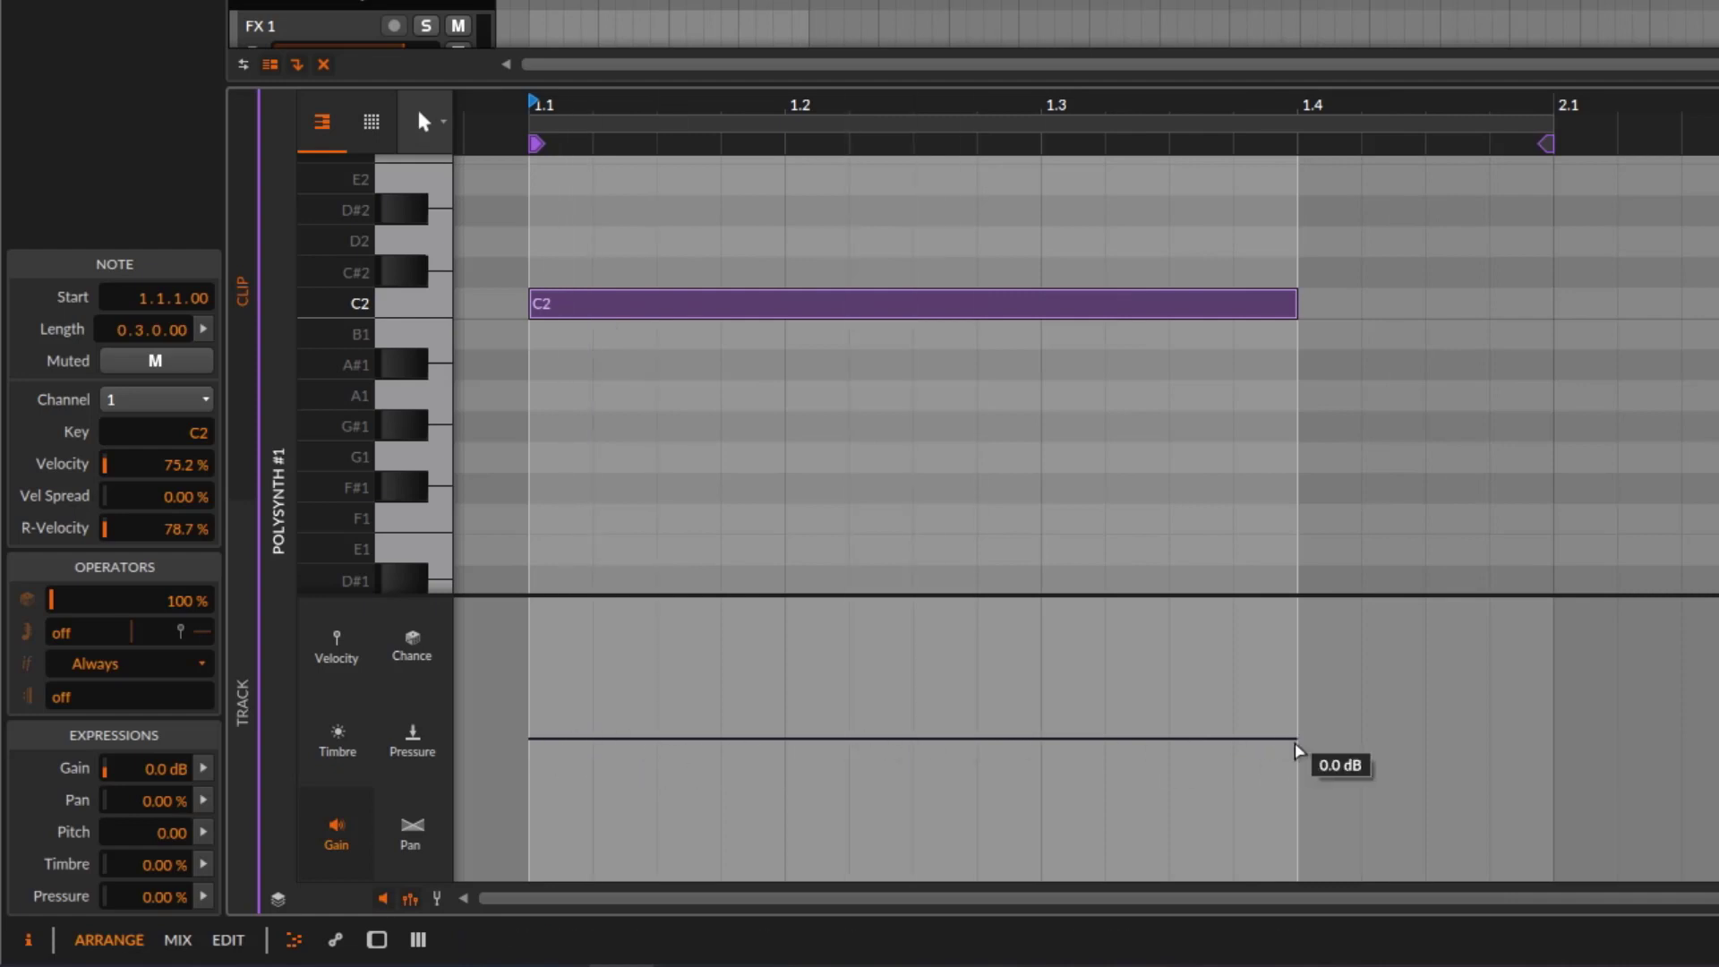
pyautogui.click(534, 742)
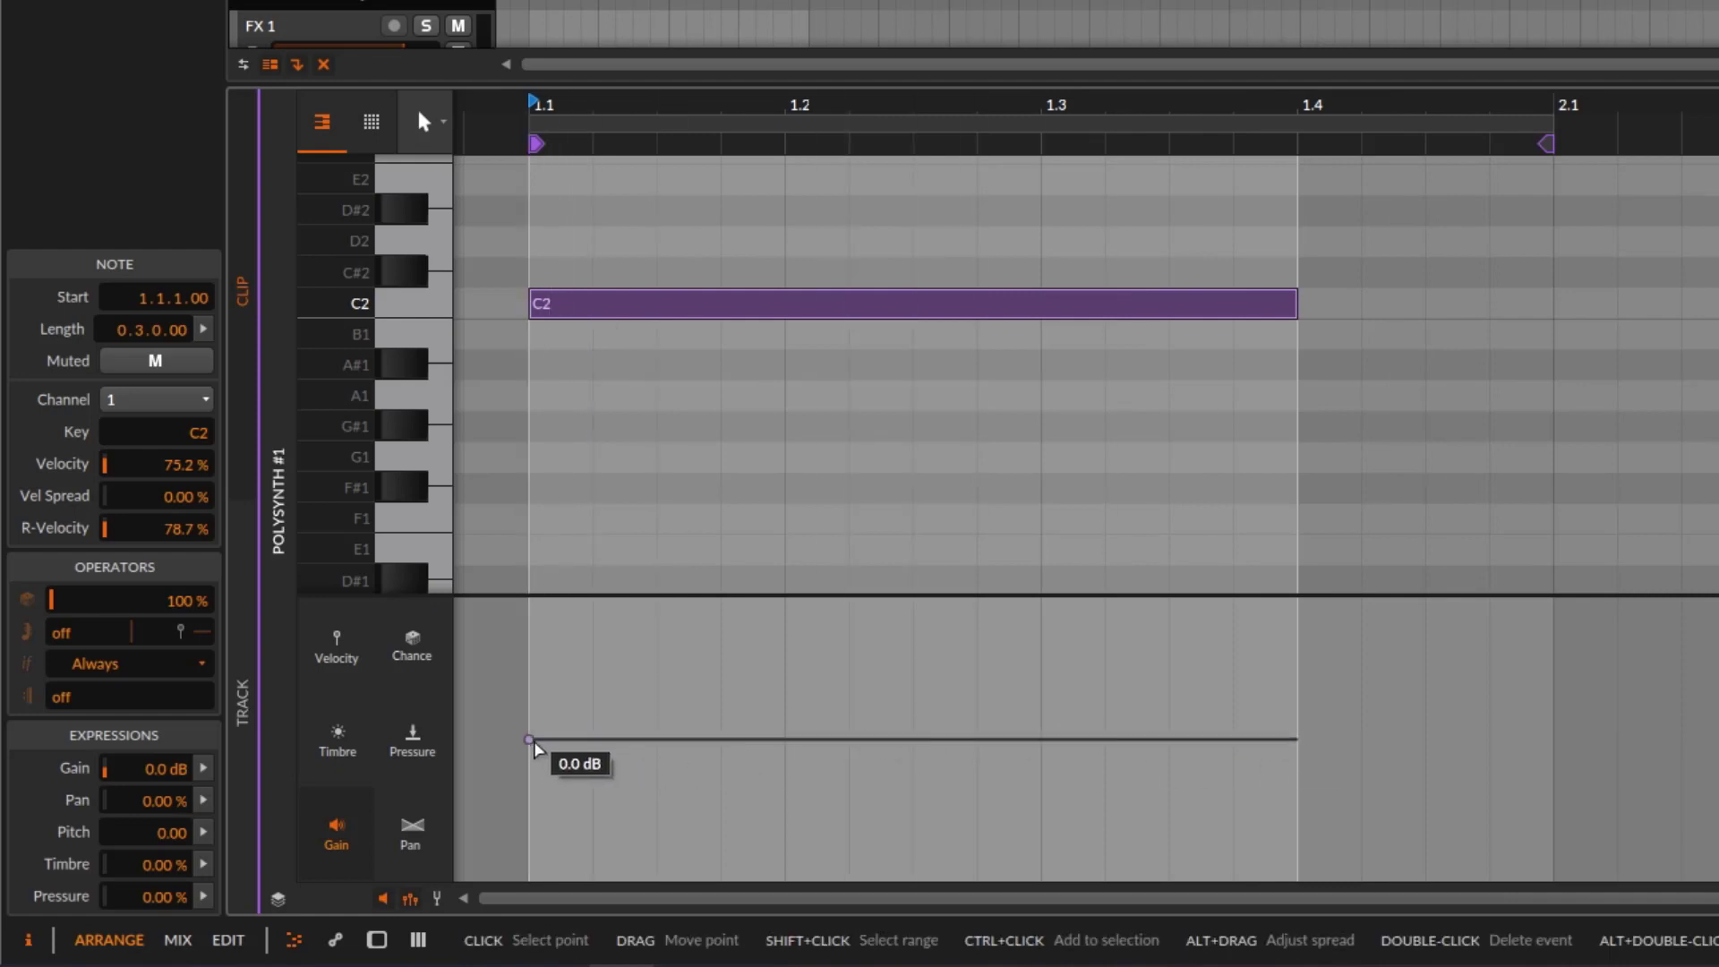
pyautogui.click(654, 739)
pyautogui.click(799, 740)
pyautogui.click(1003, 740)
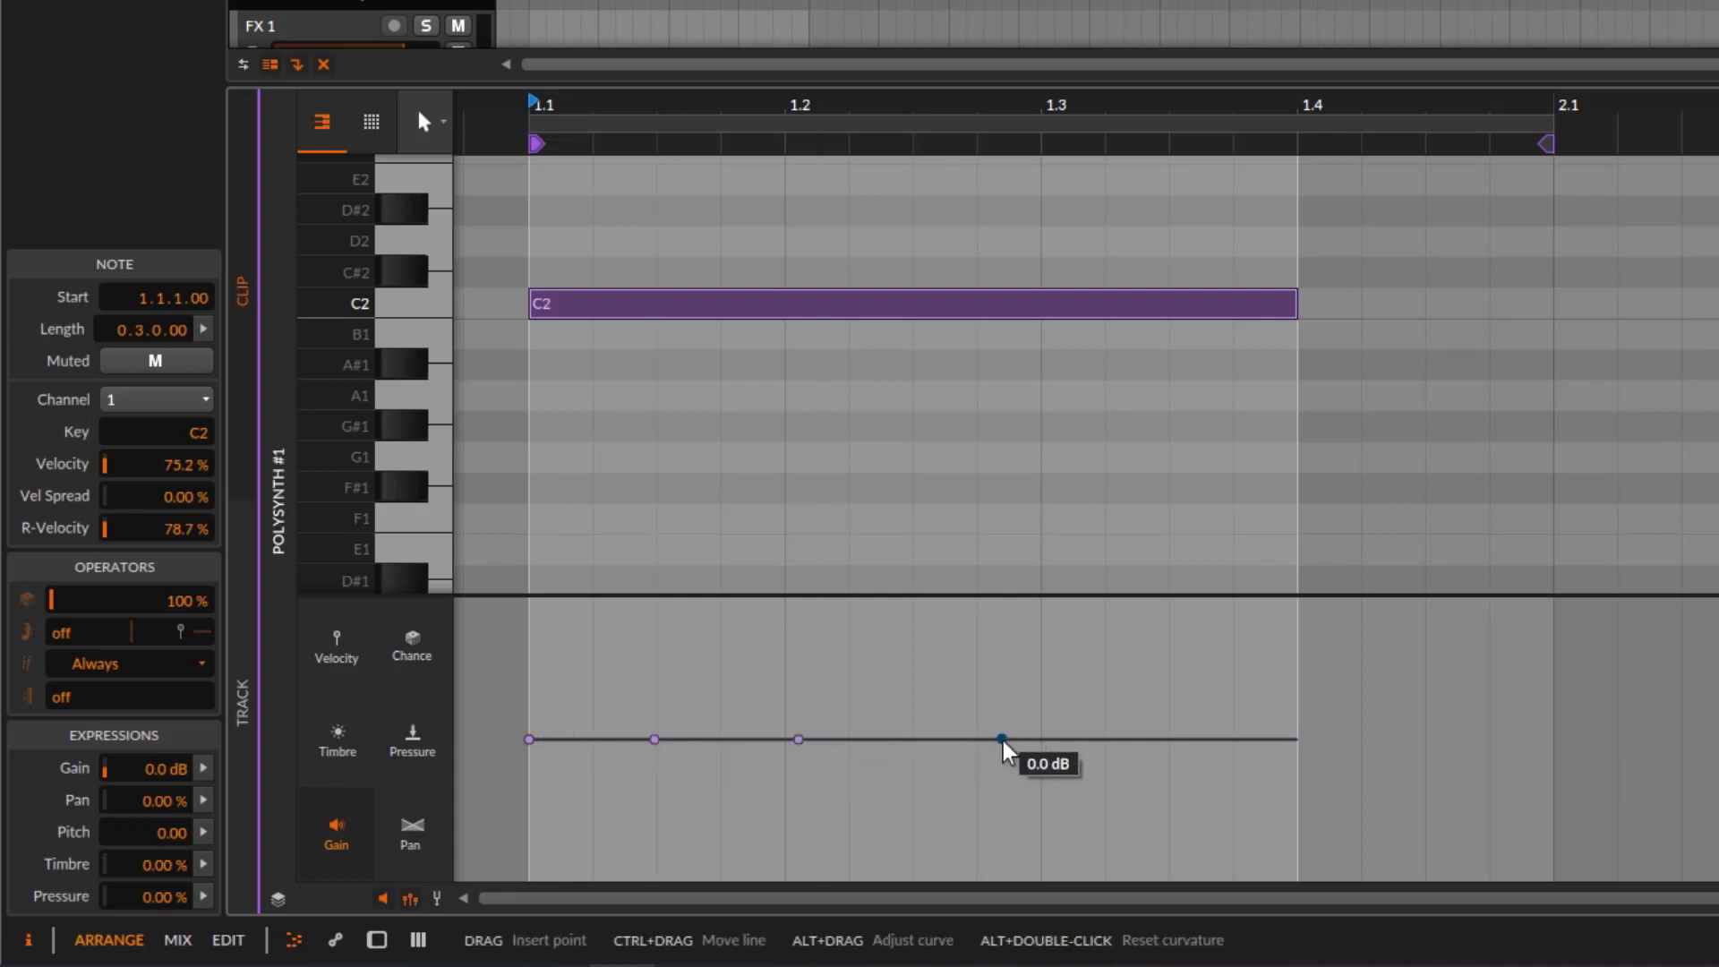
# - Add a gain point between 1.3 and 1.4, raise the point near 1.2 to about +6.5 dB and lower the one before it
pyautogui.click(1132, 739)
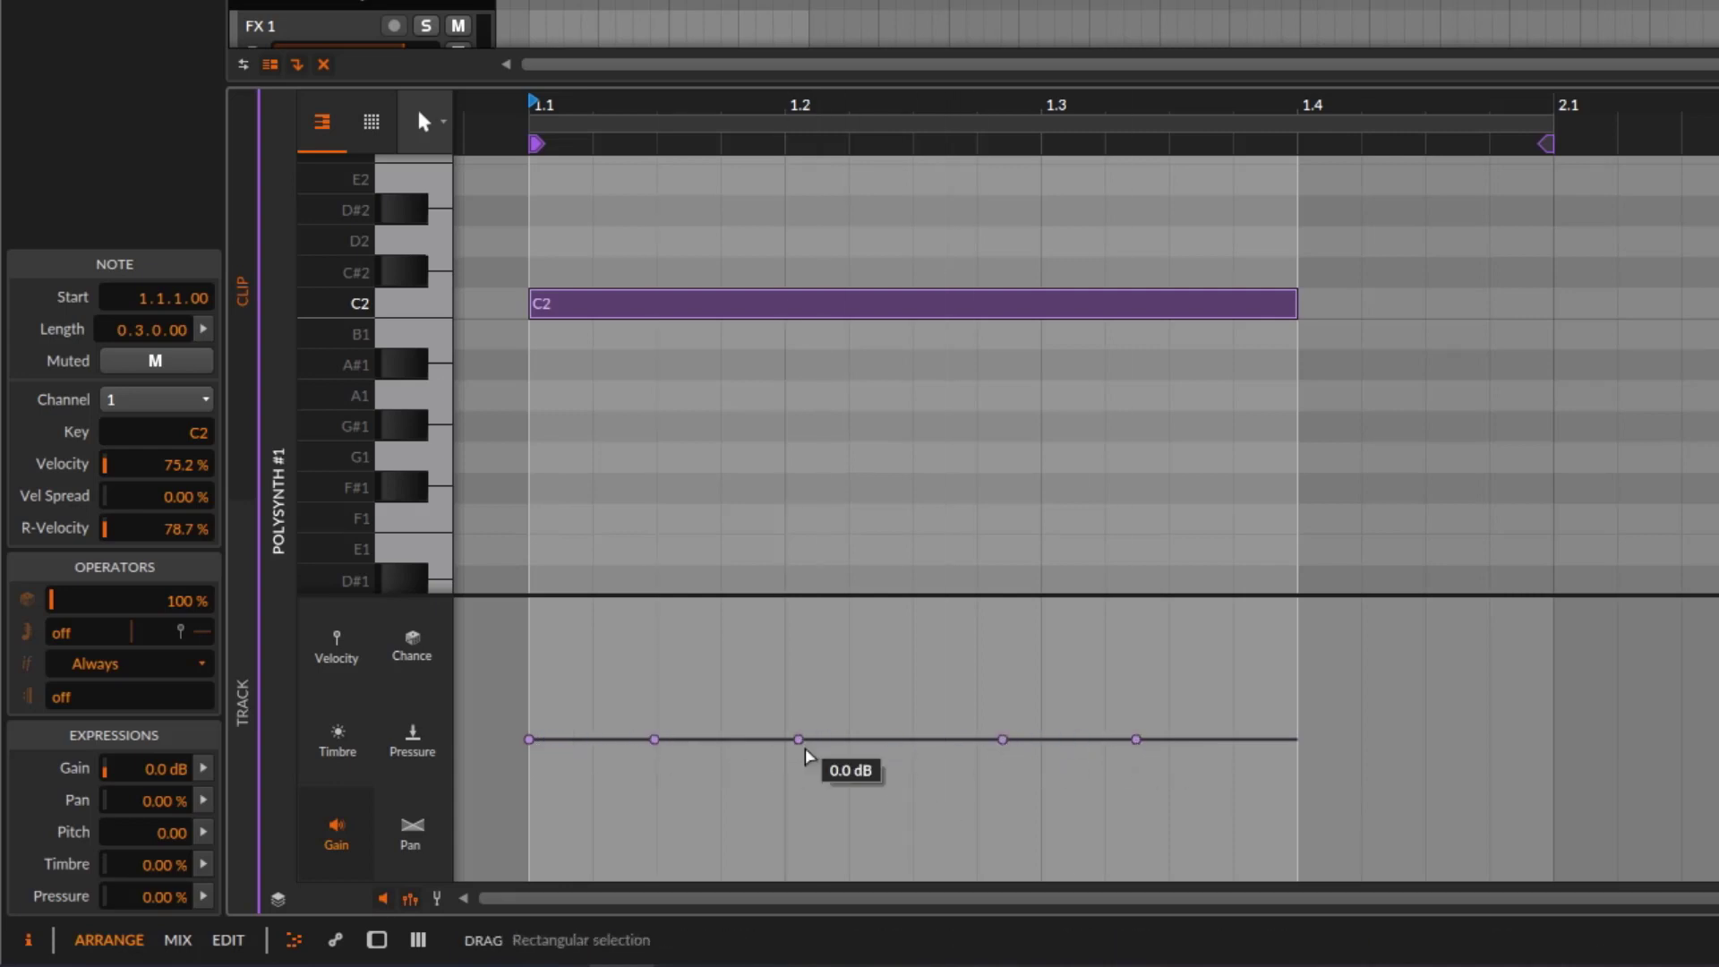
pyautogui.moveTo(798, 740); pyautogui.dragTo(798, 702)
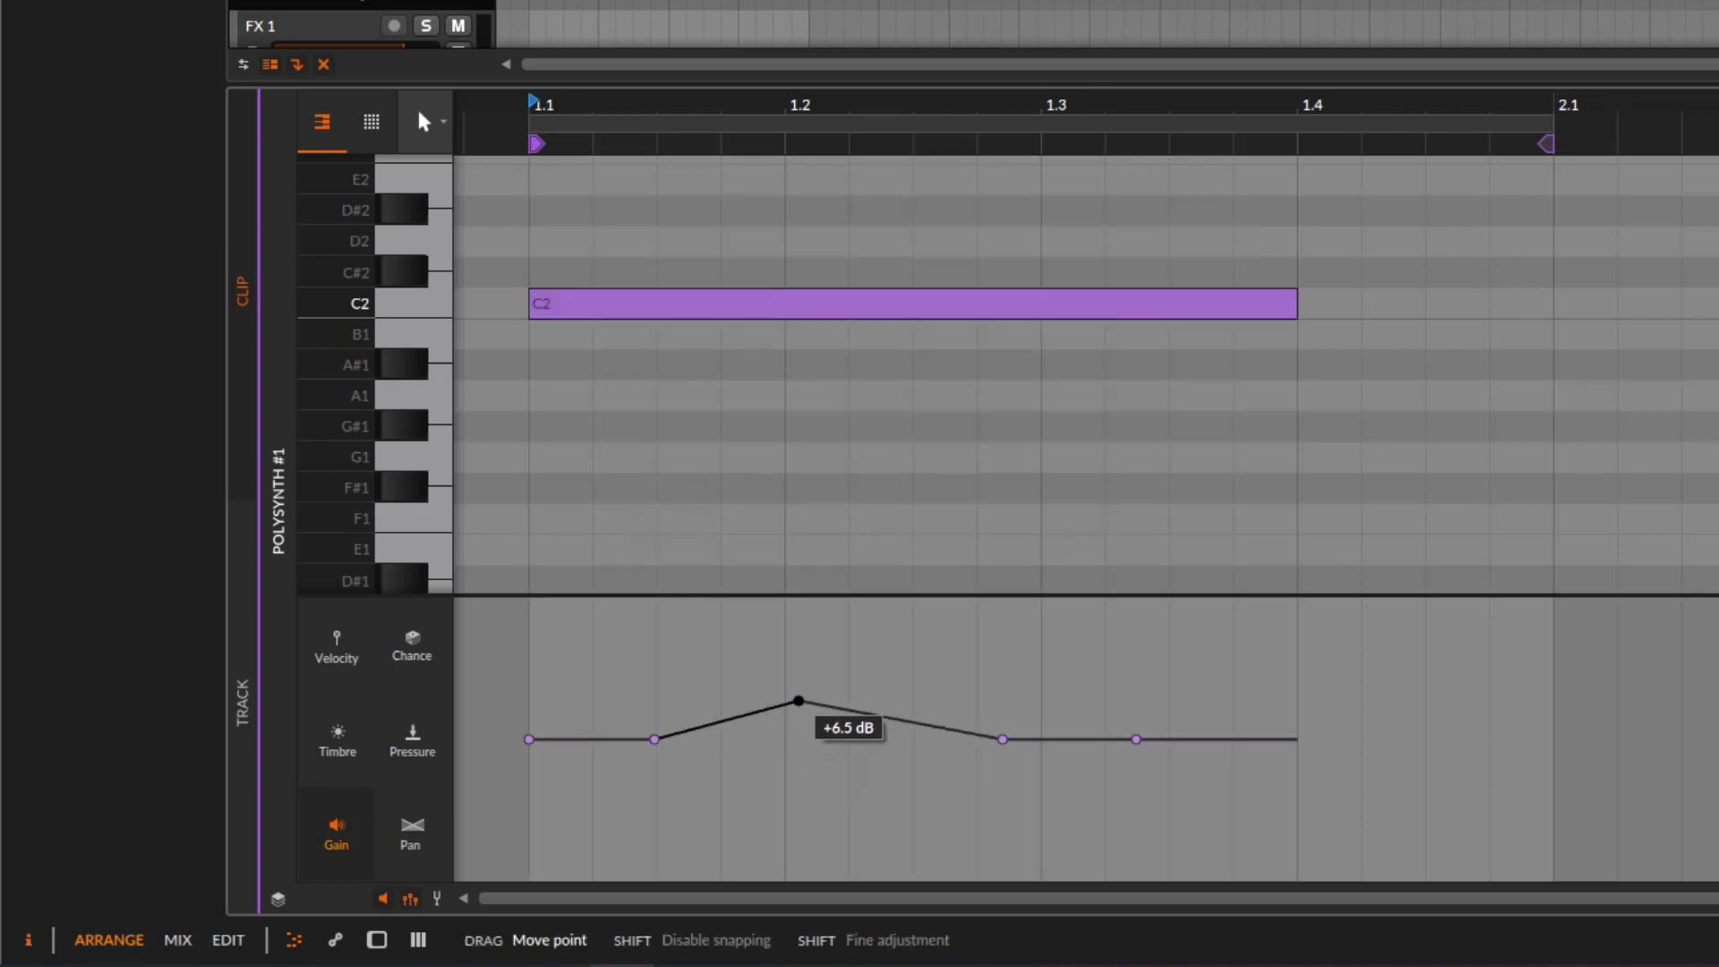
pyautogui.click(654, 739)
pyautogui.moveTo(654, 741); pyautogui.dragTo(655, 822)
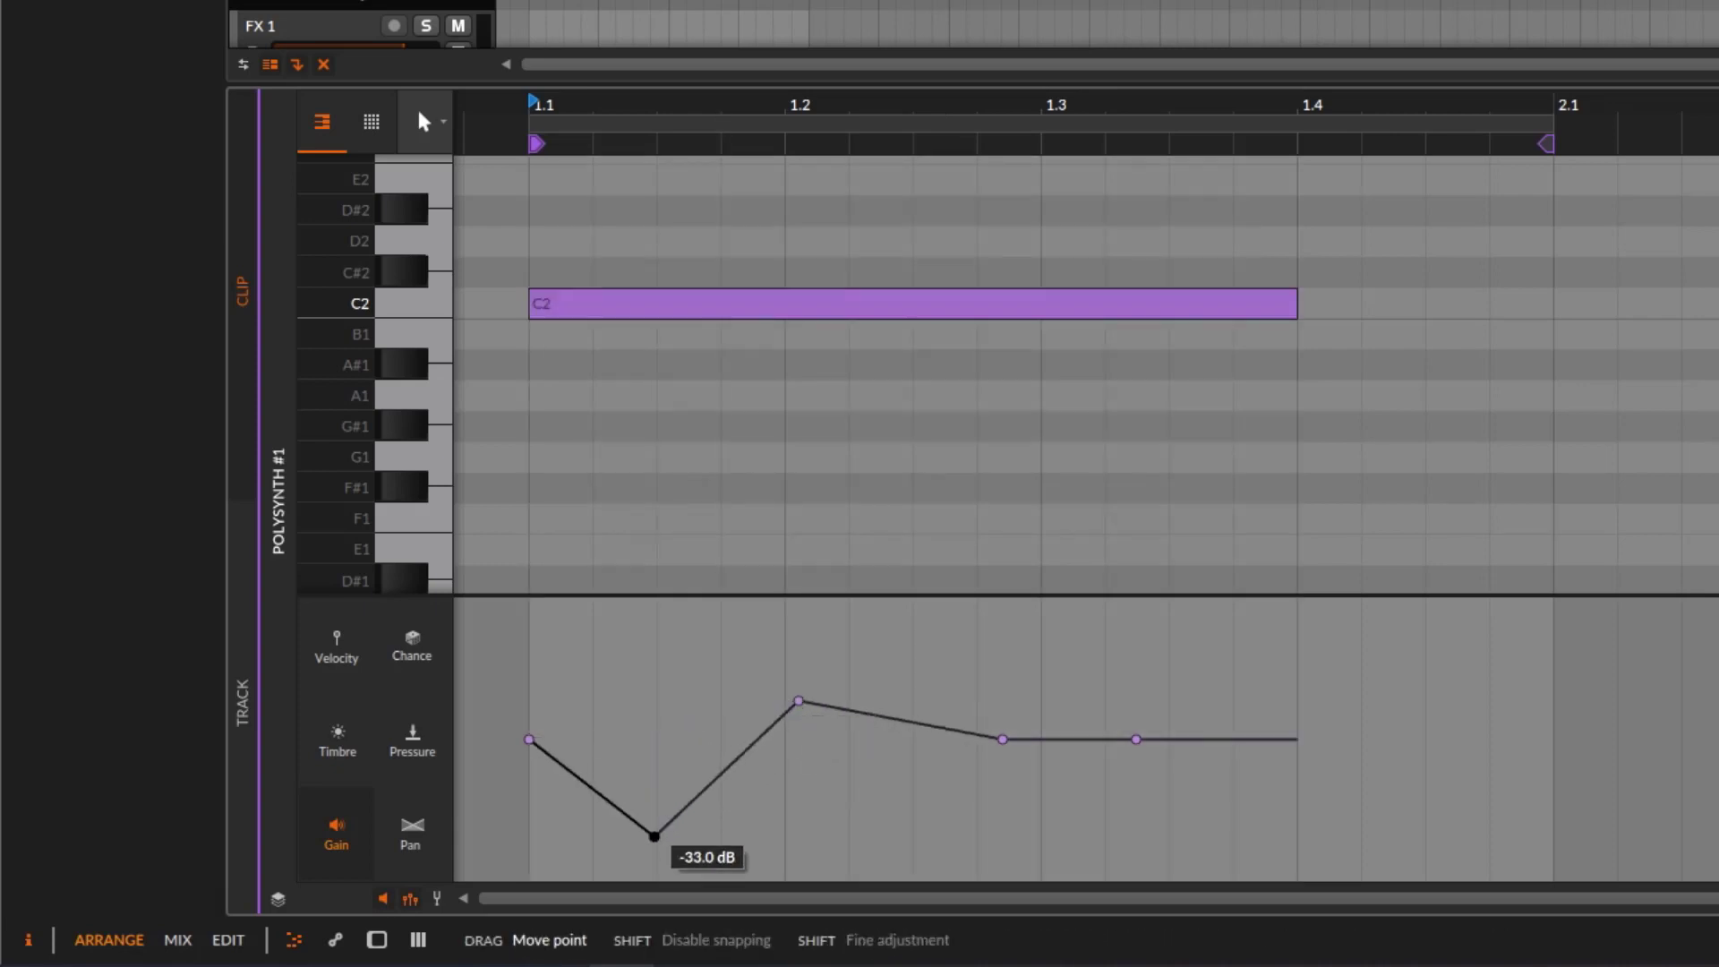
# - Continue the gain zigzag by lowering the point before 1.3, raising the next one and adding an end point at 1.4; audition it
pyautogui.click(1003, 739)
pyautogui.moveTo(1002, 739); pyautogui.dragTo(1003, 768)
pyautogui.moveTo(1136, 739); pyautogui.dragTo(1297, 762)
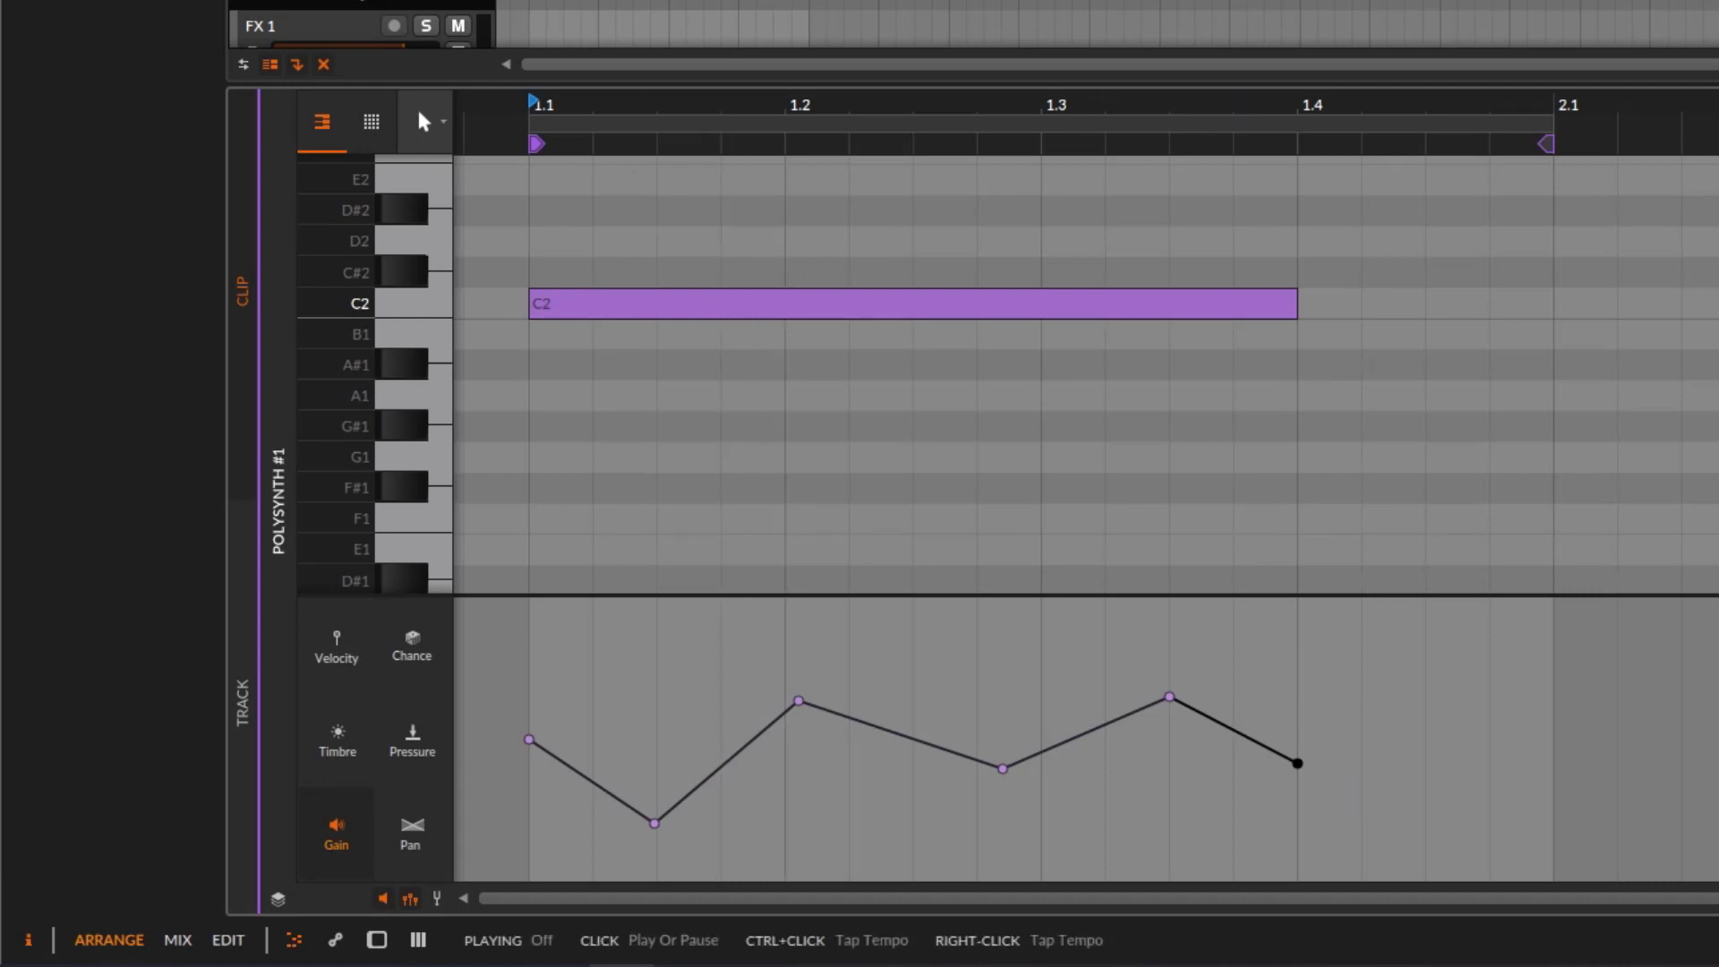
pyautogui.press('space')
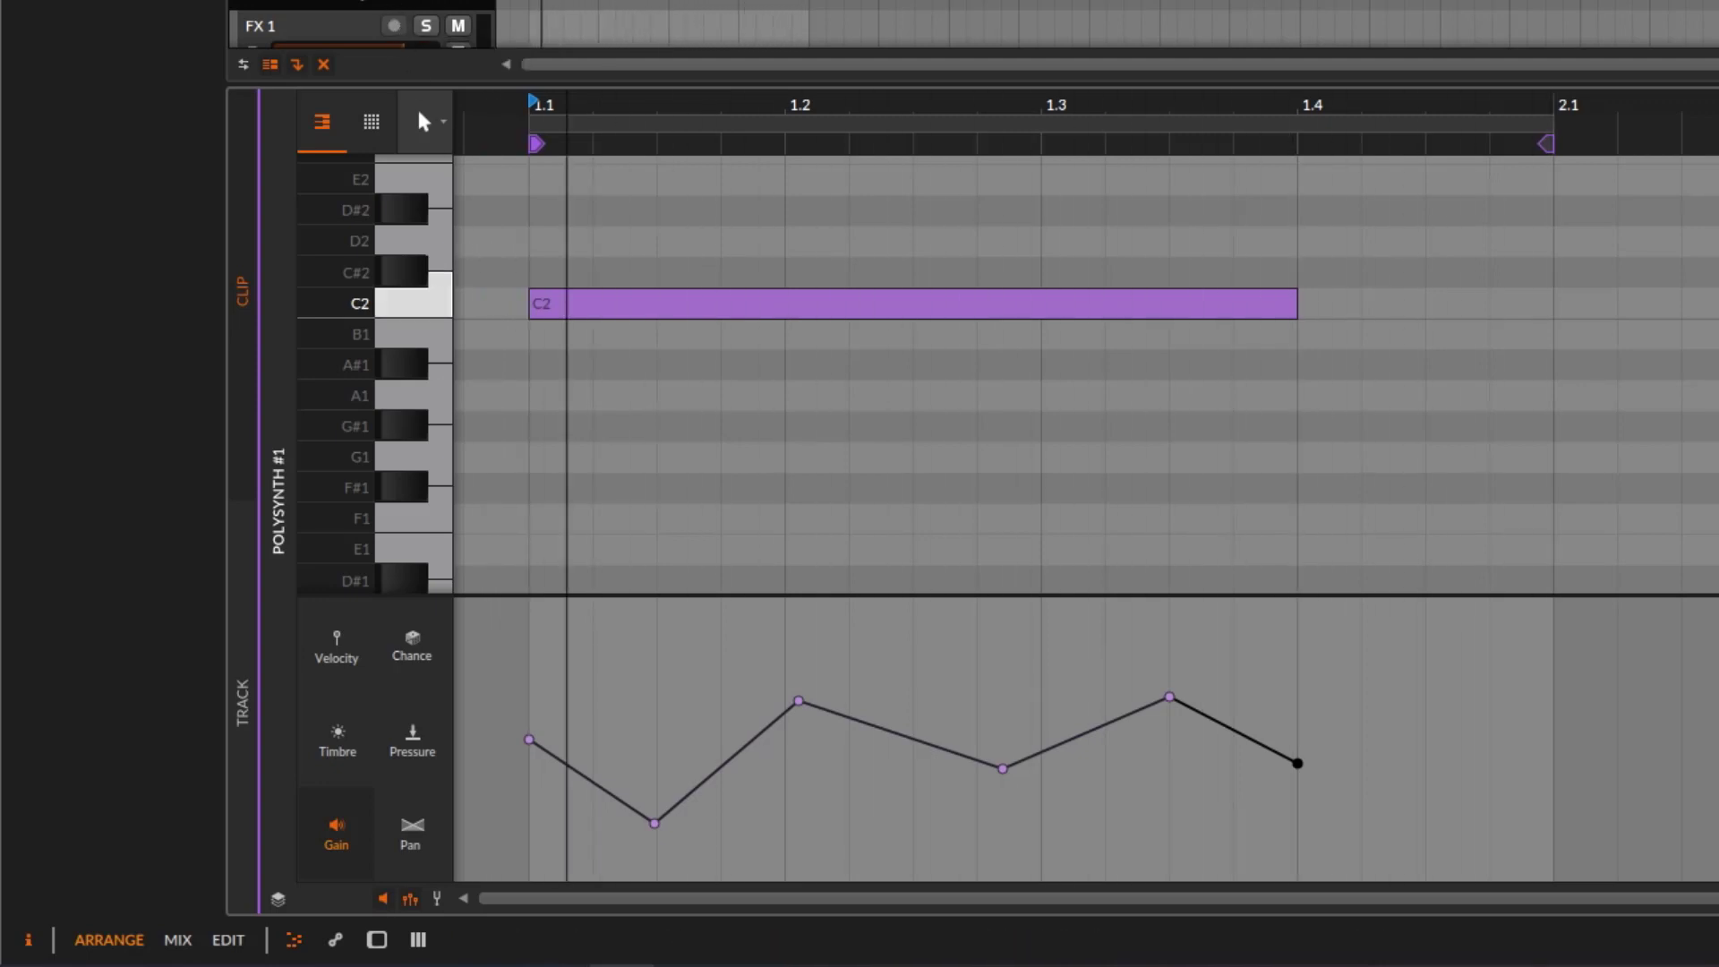
pyautogui.press('space')
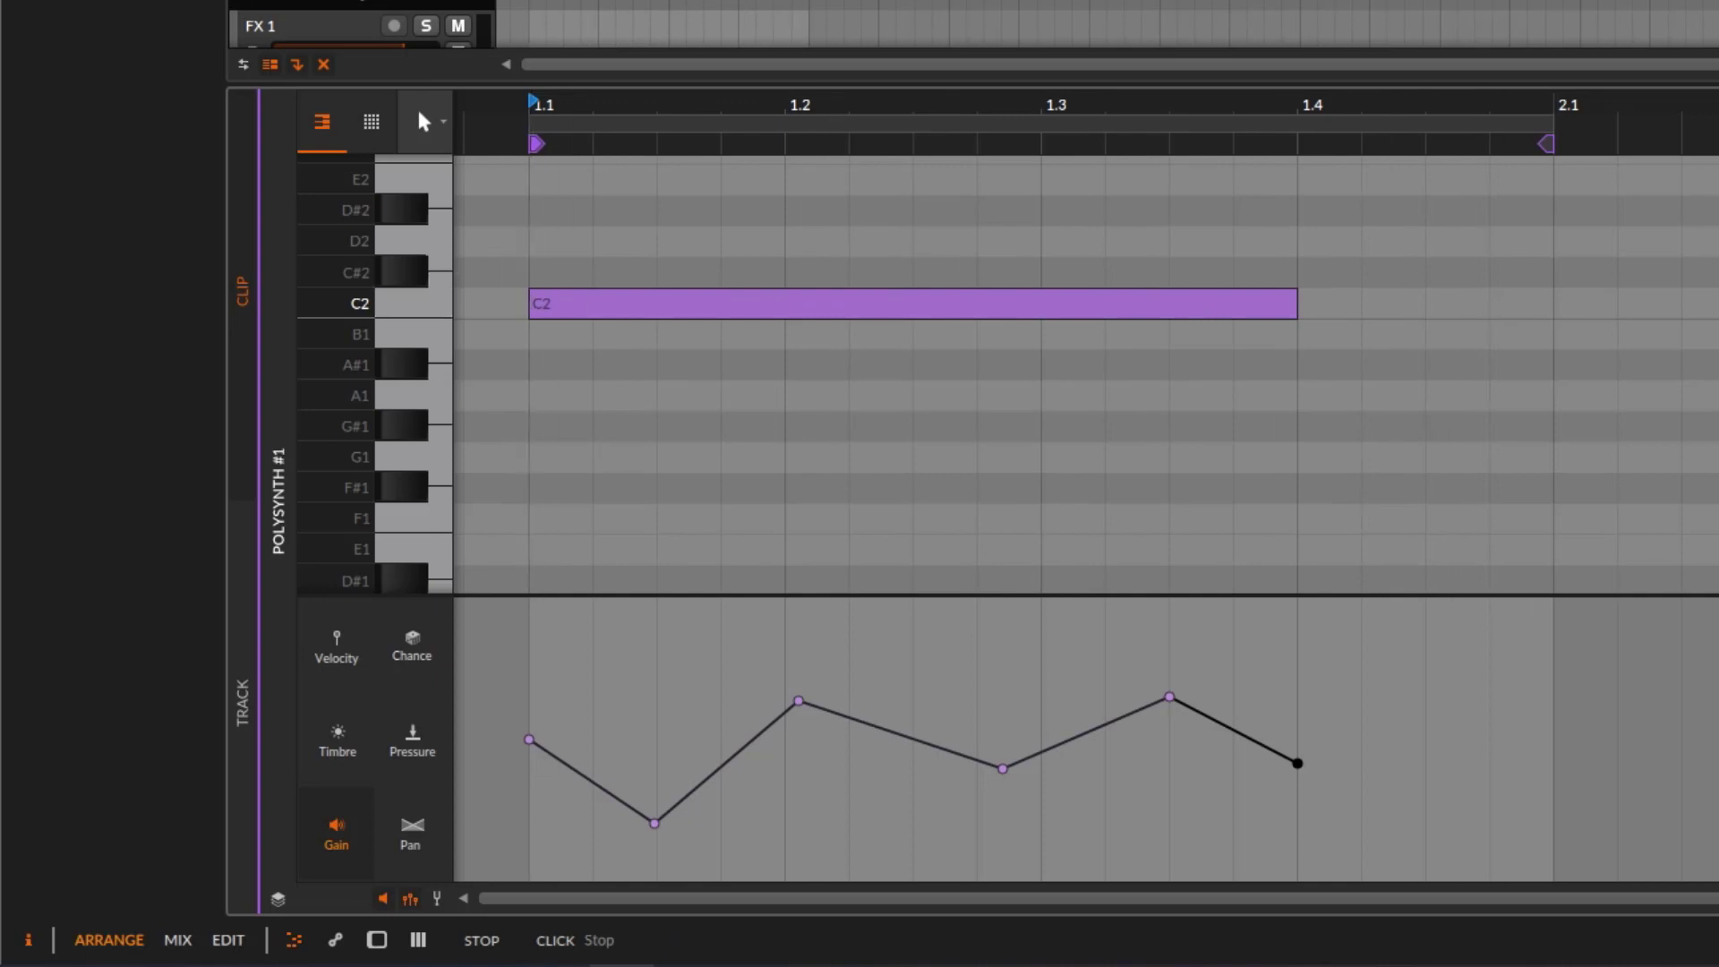
# - Bend each of the five straight gain segments of the C2 note into a curve and play the clip
pyautogui.keyDown('alt'); pyautogui.moveTo(592, 779); pyautogui.dragTo(593, 761); pyautogui.keyUp('alt')
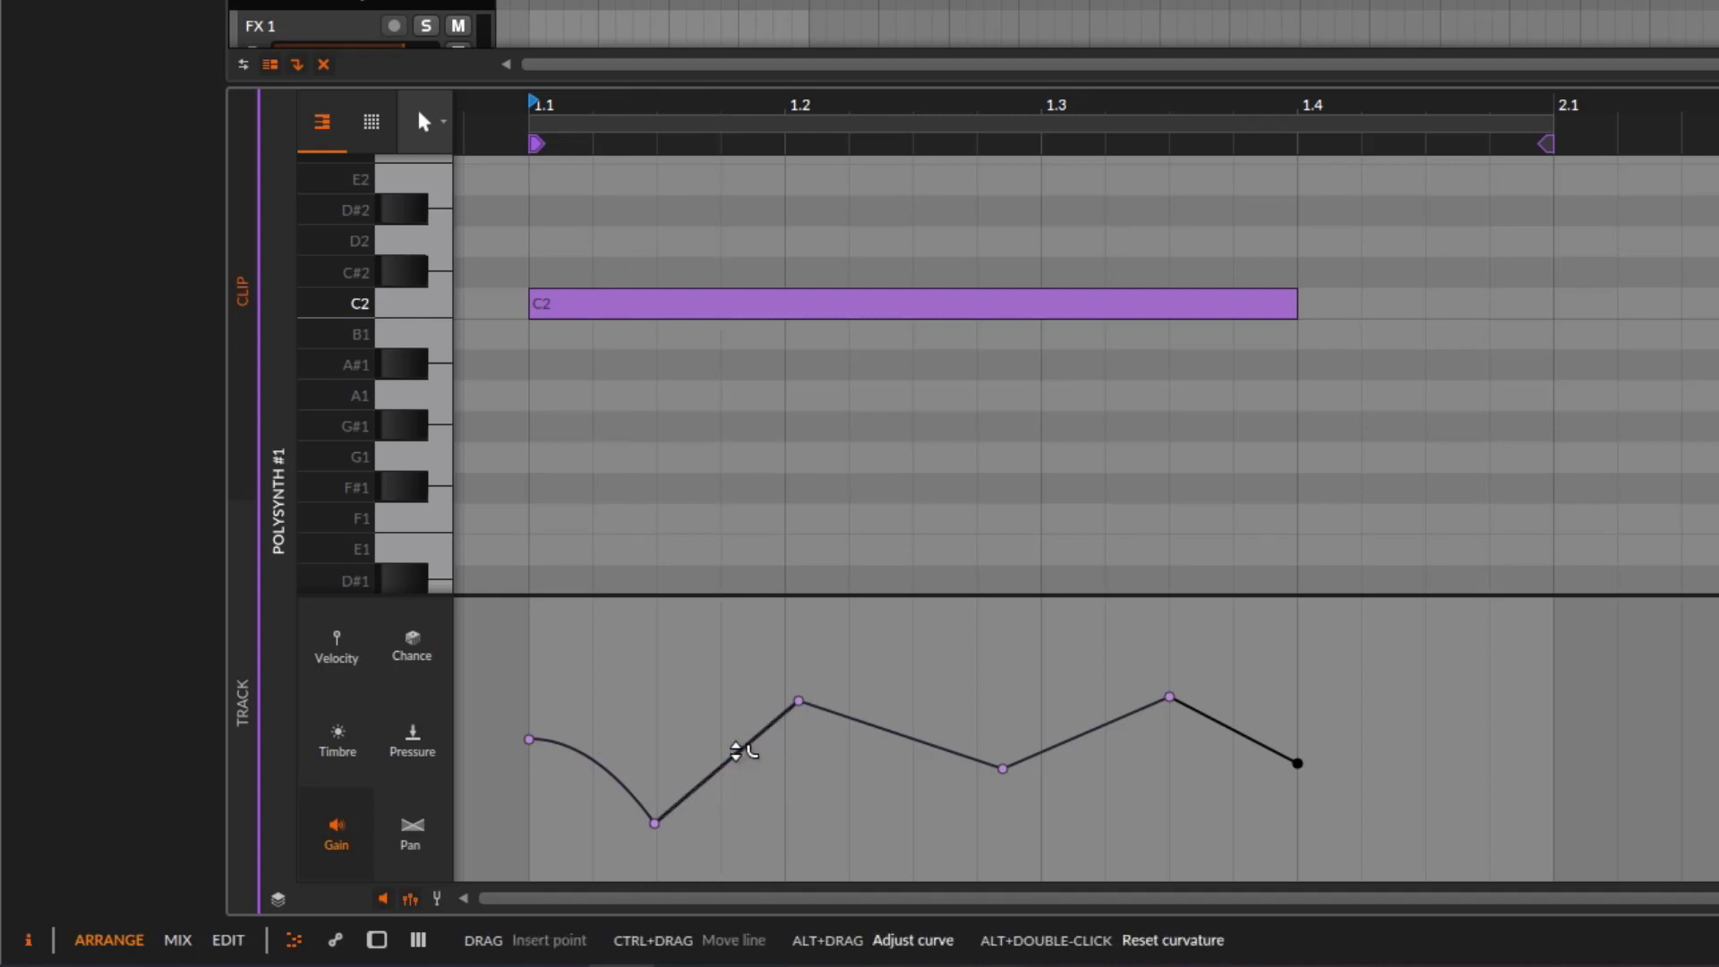
pyautogui.moveTo(736, 752); pyautogui.dragTo(736, 763)
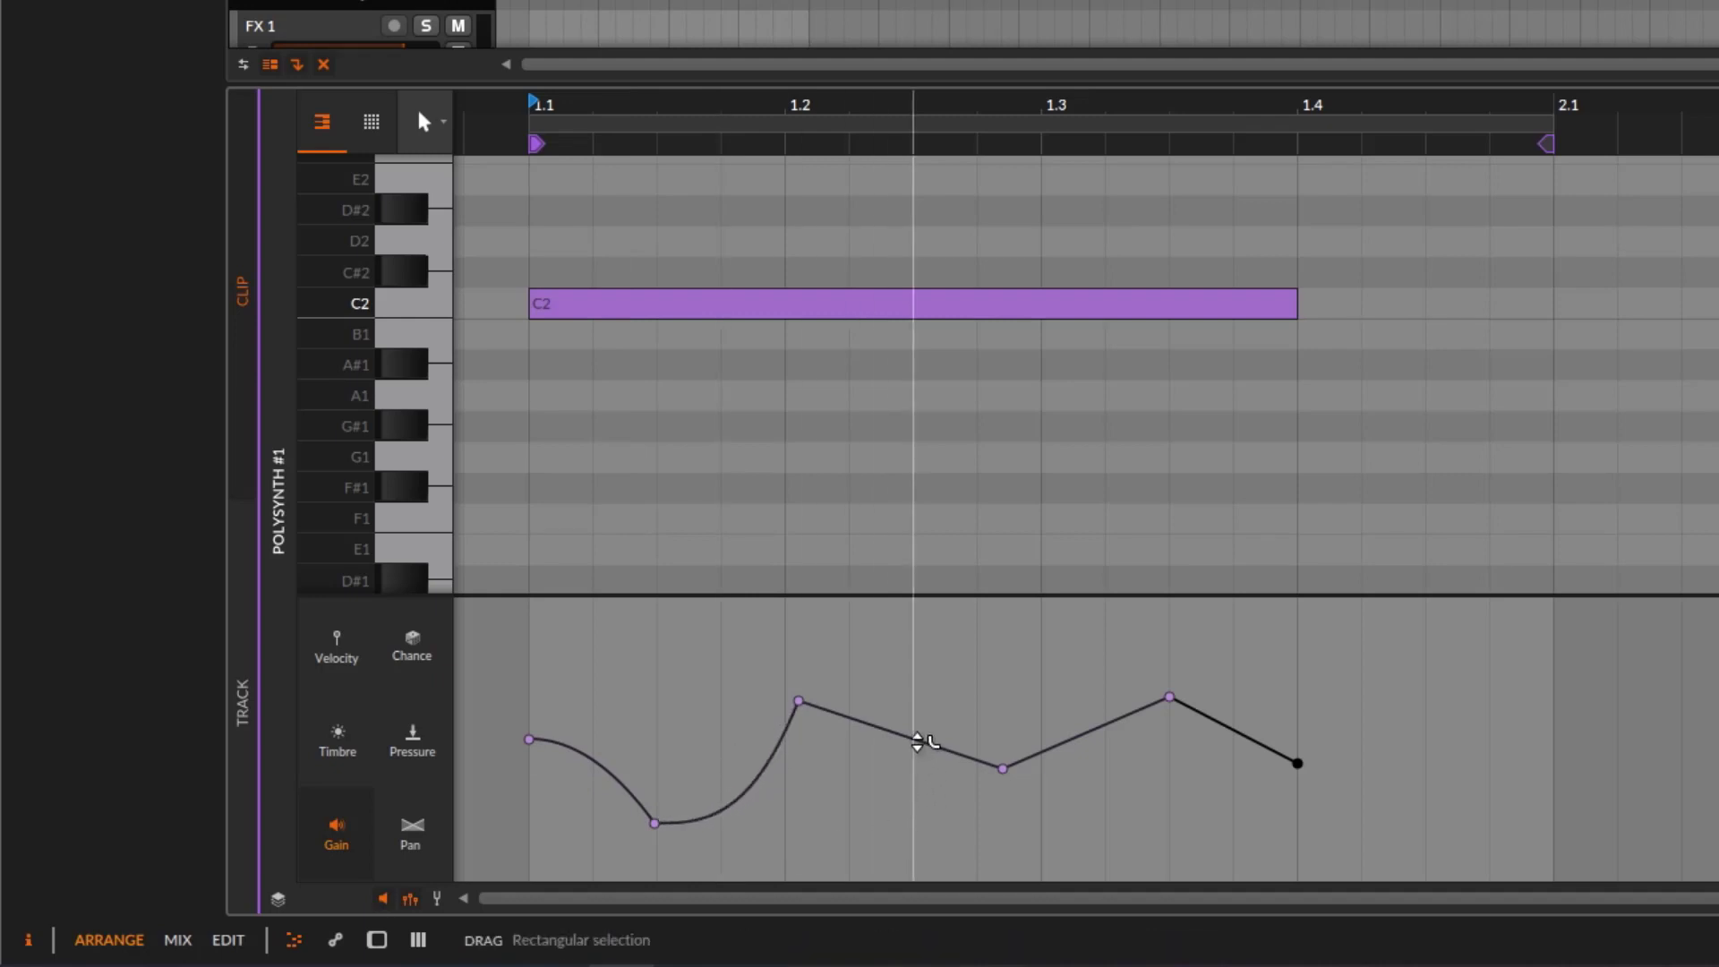
pyautogui.moveTo(917, 742); pyautogui.dragTo(917, 711)
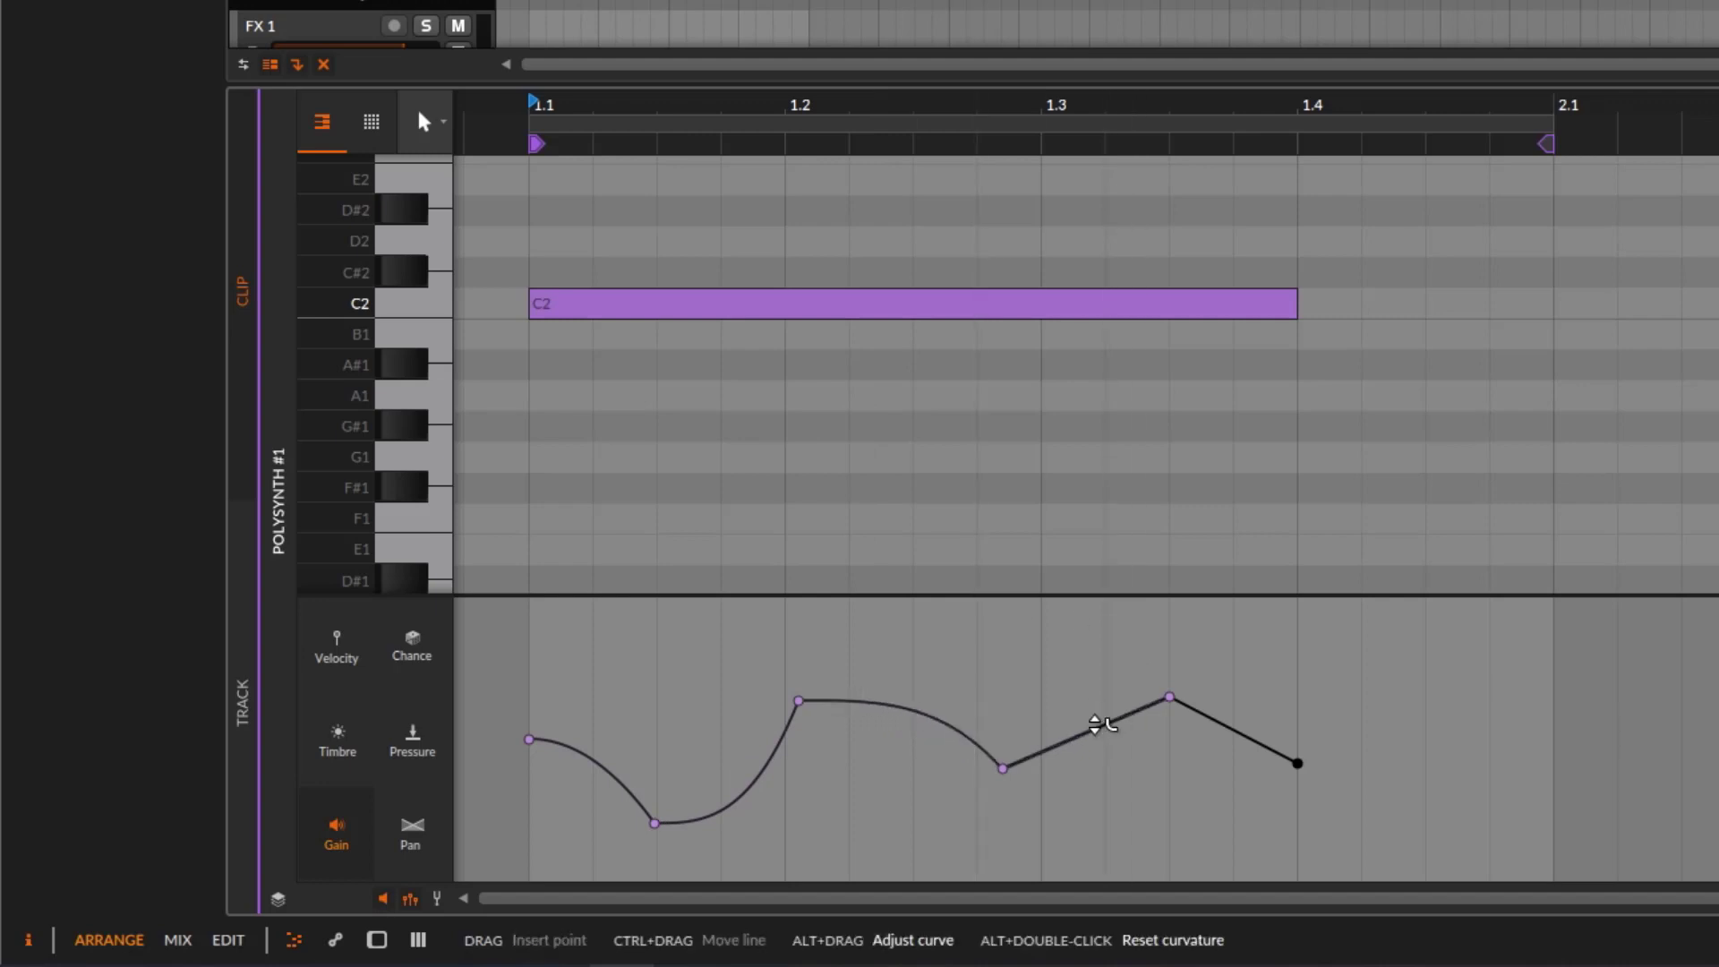
pyautogui.moveTo(1091, 729); pyautogui.dragTo(1091, 743)
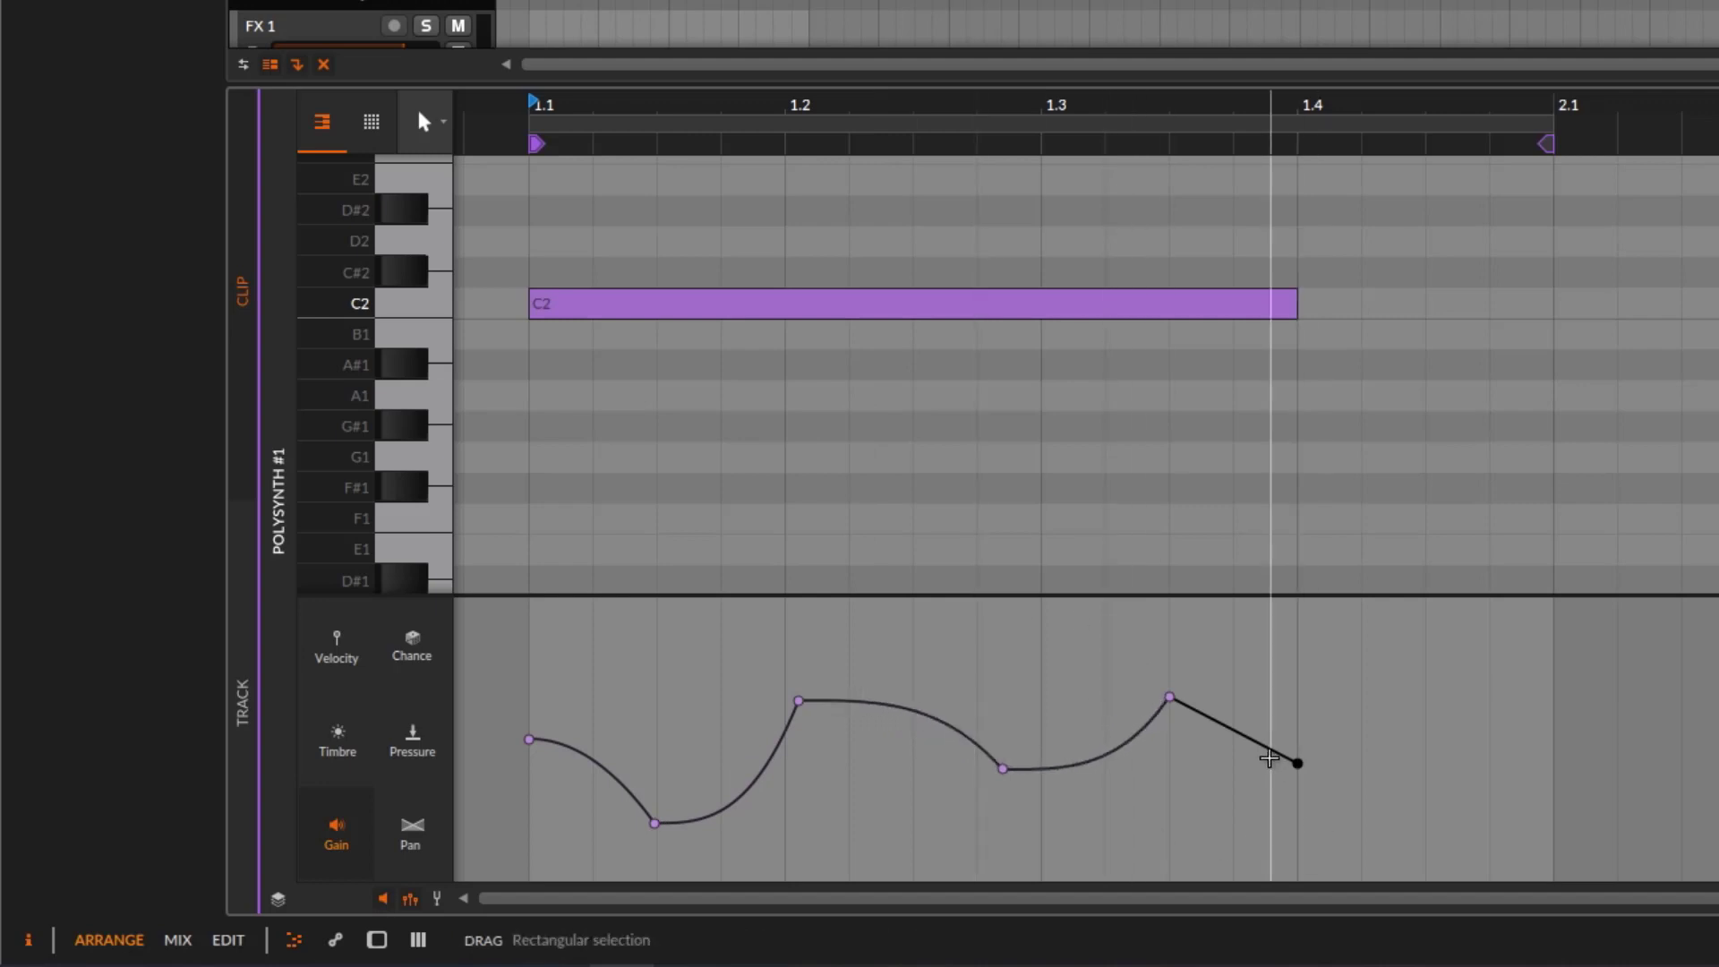
pyautogui.moveTo(1259, 725); pyautogui.dragTo(1258, 739)
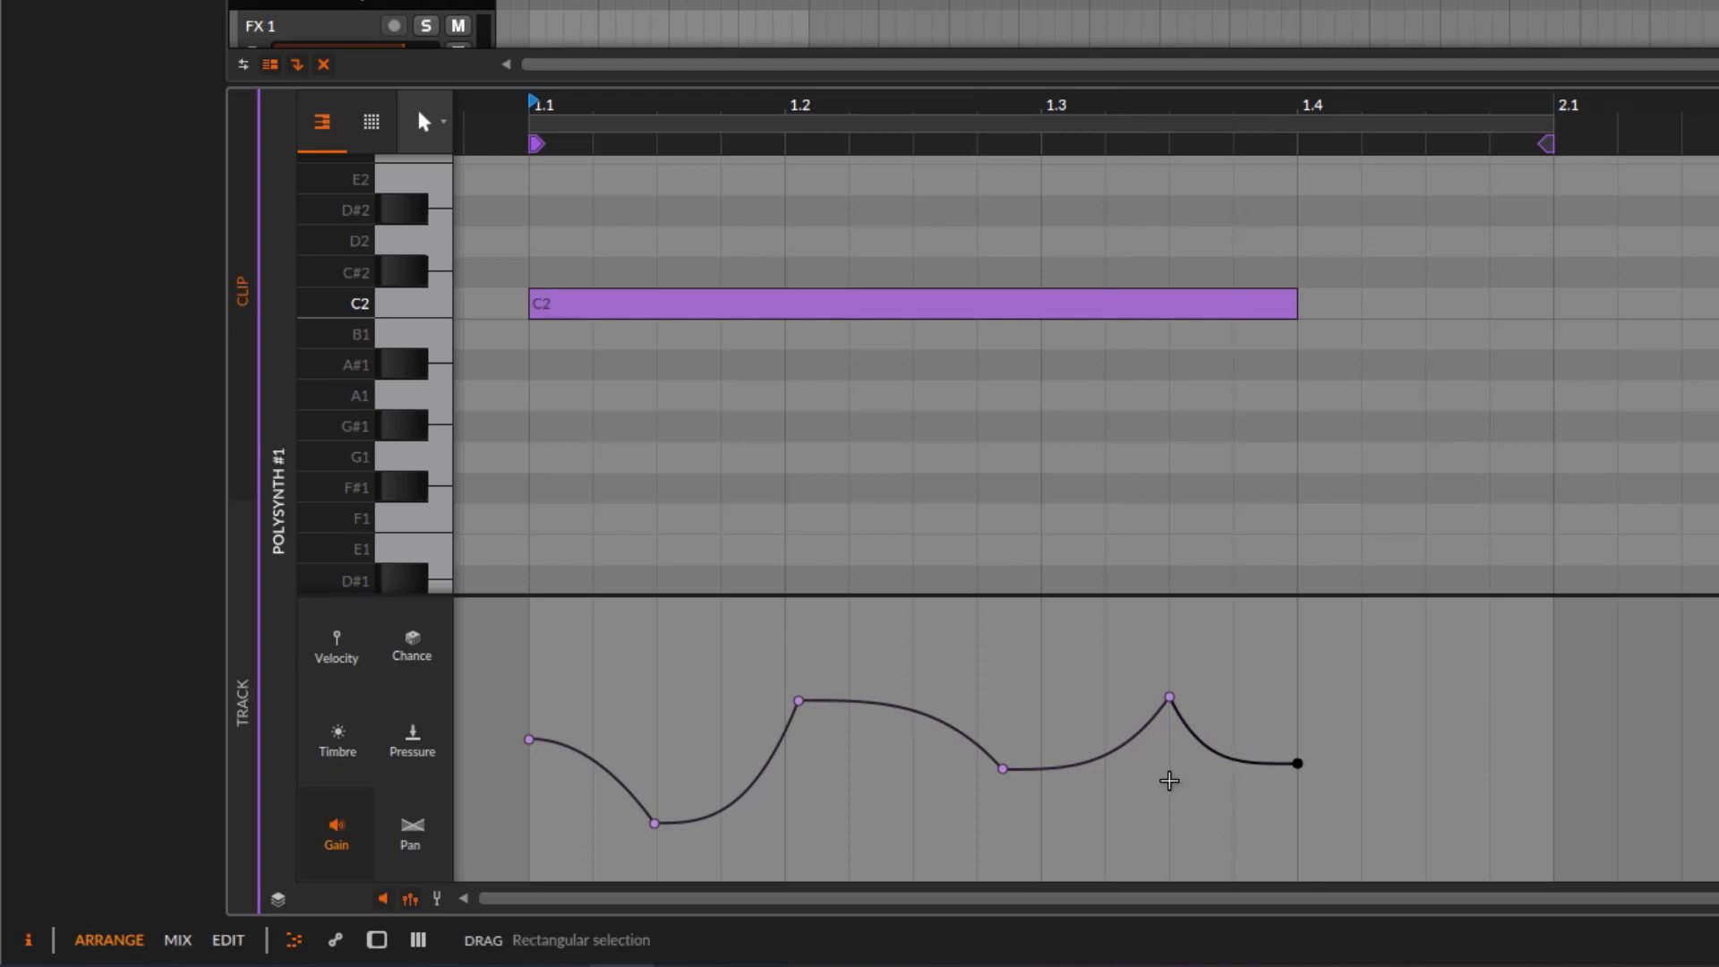
pyautogui.press('space')
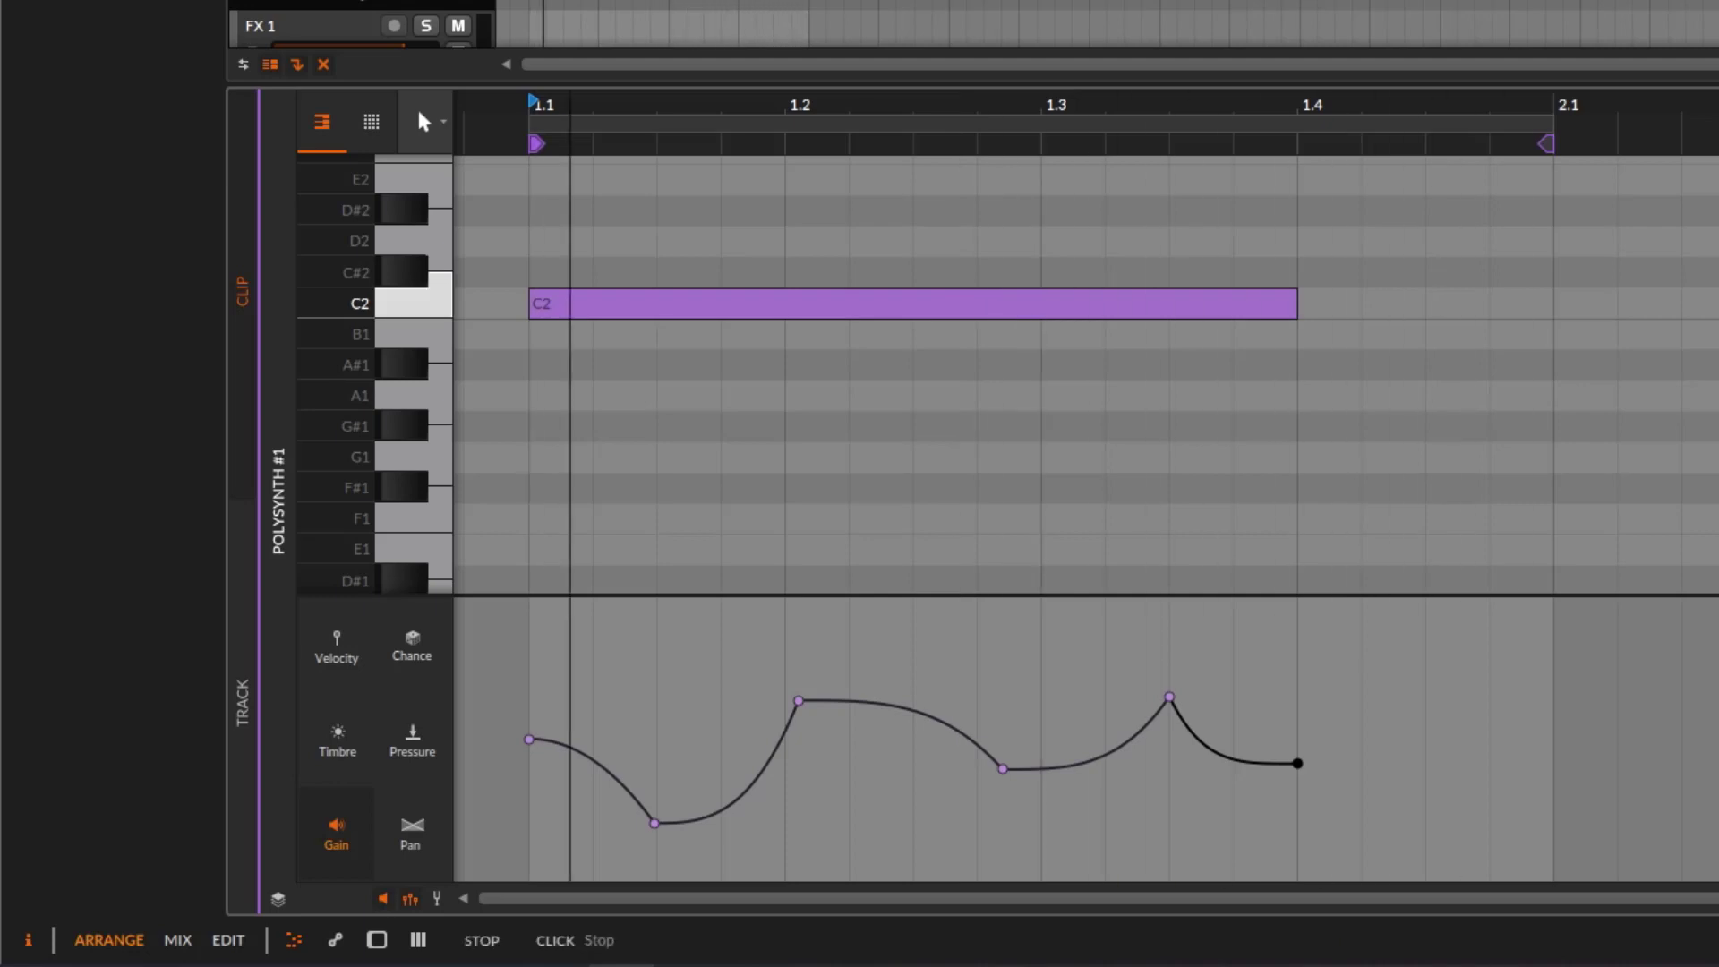
# - Shift the C2 note's entire gain curve upward by setting its Gain expression to +5.2 dB while auditioning the clip
pyautogui.click(867, 307)
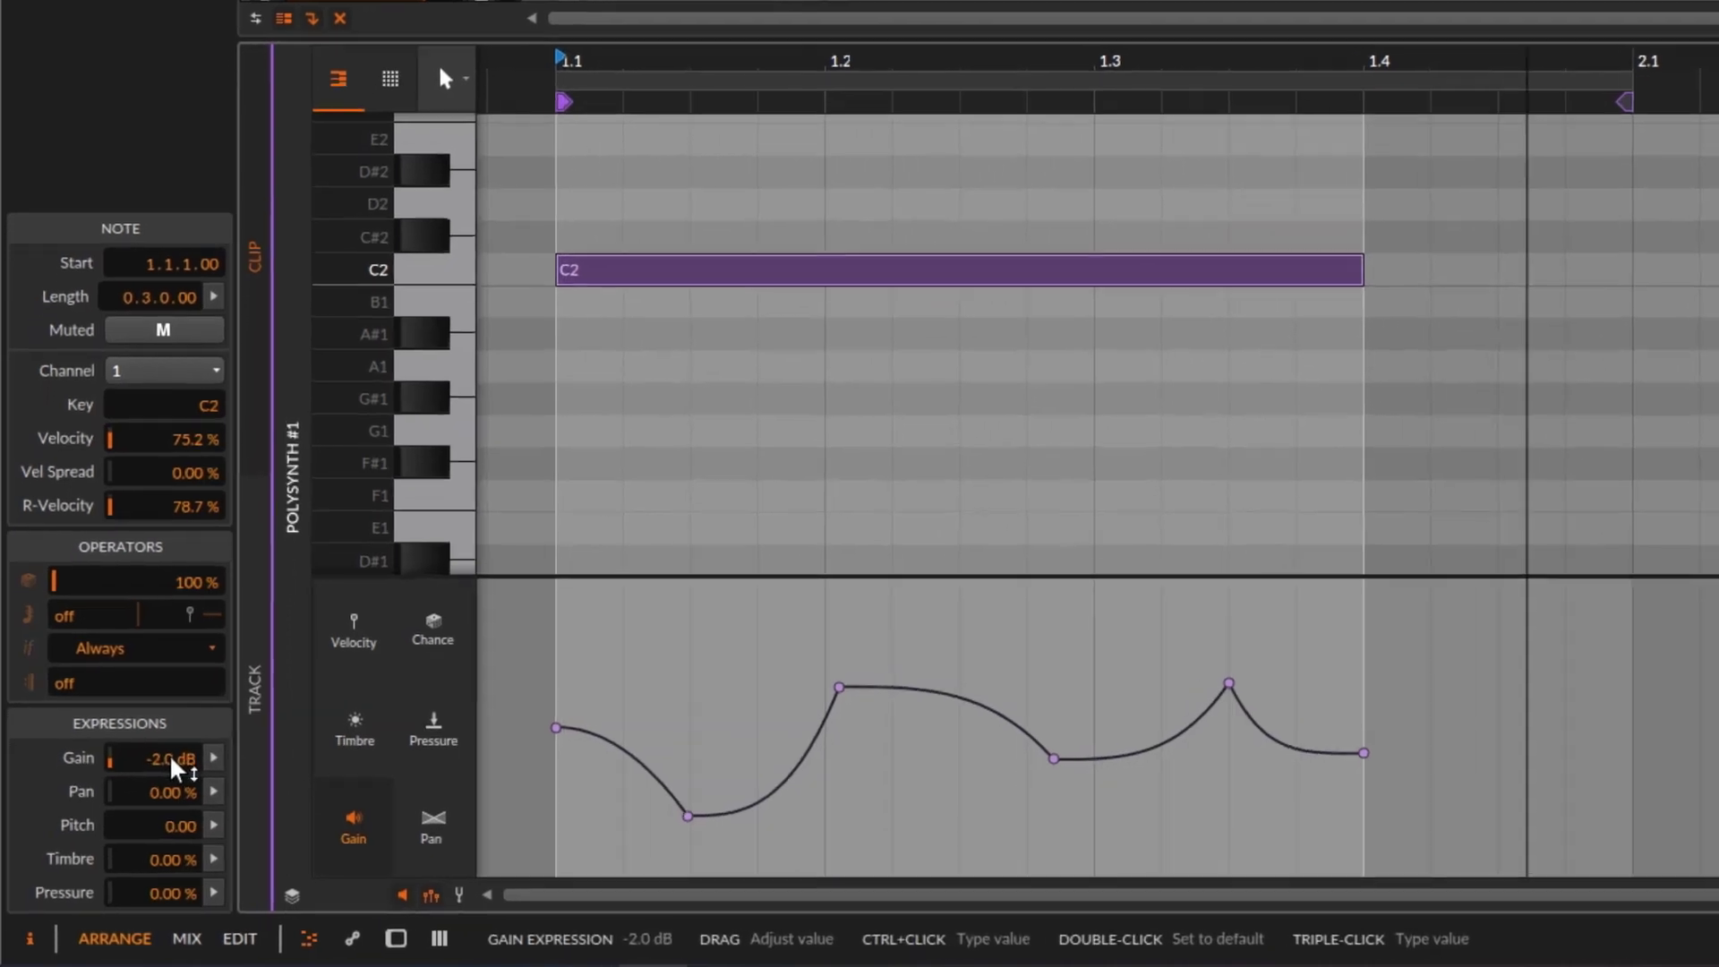
pyautogui.moveTo(164, 777); pyautogui.dragTo(222, 701)
pyautogui.click(262, 711)
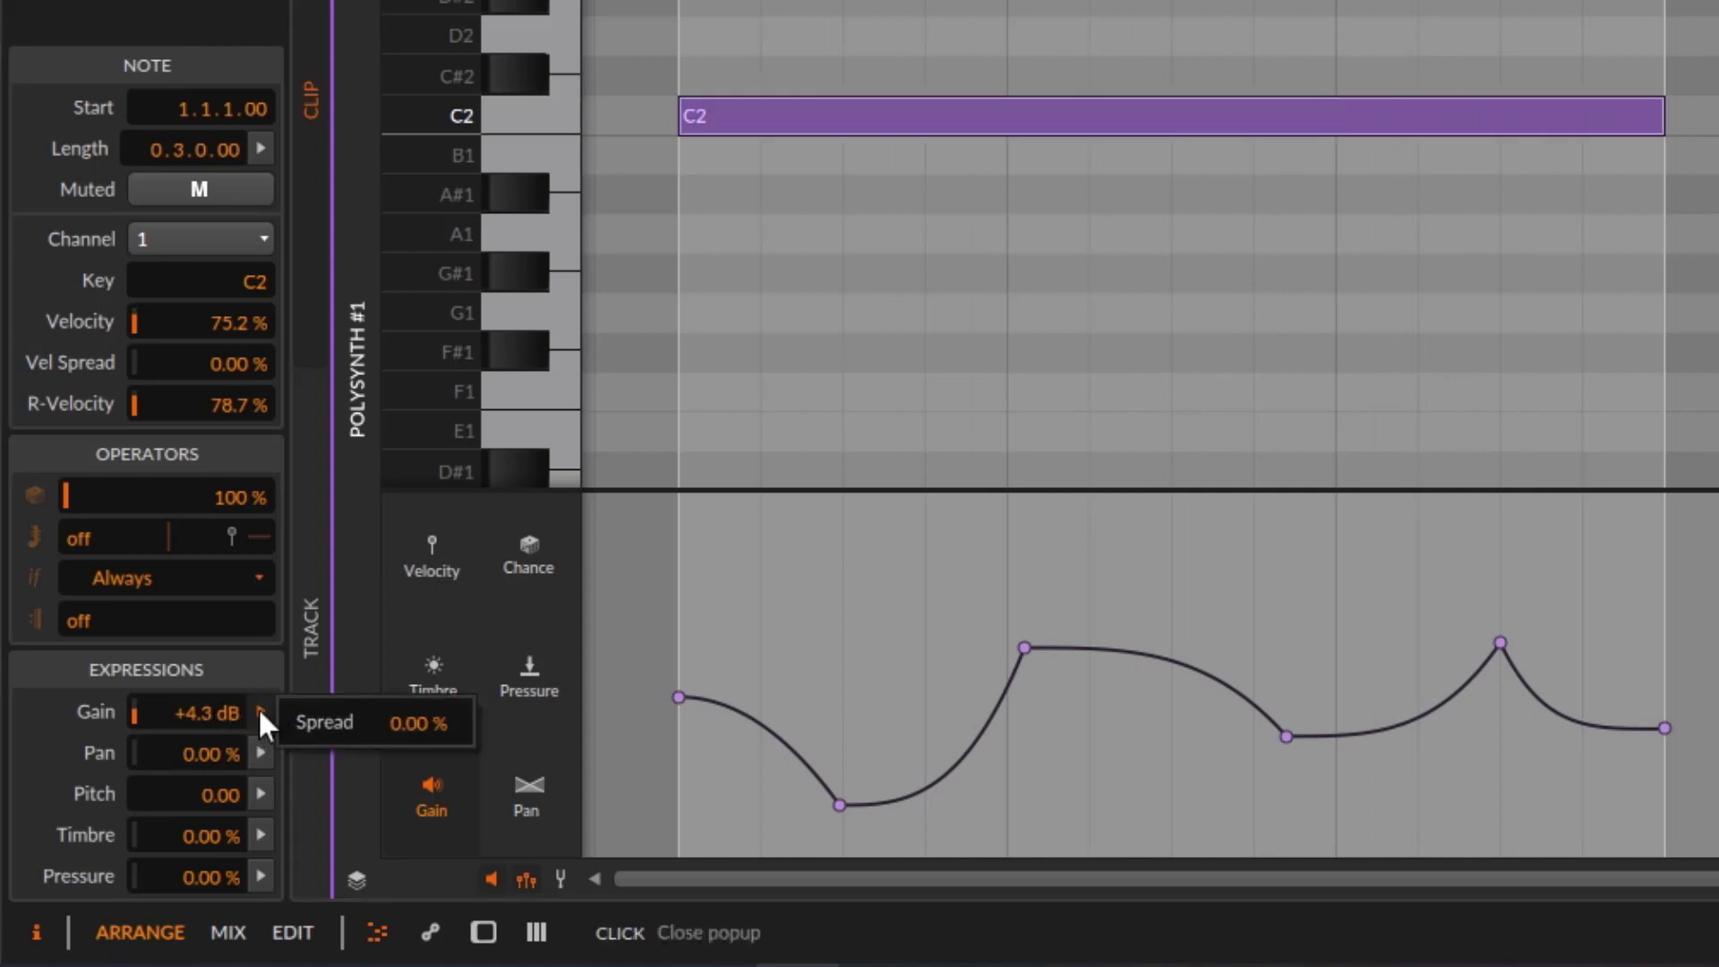
pyautogui.press('space')
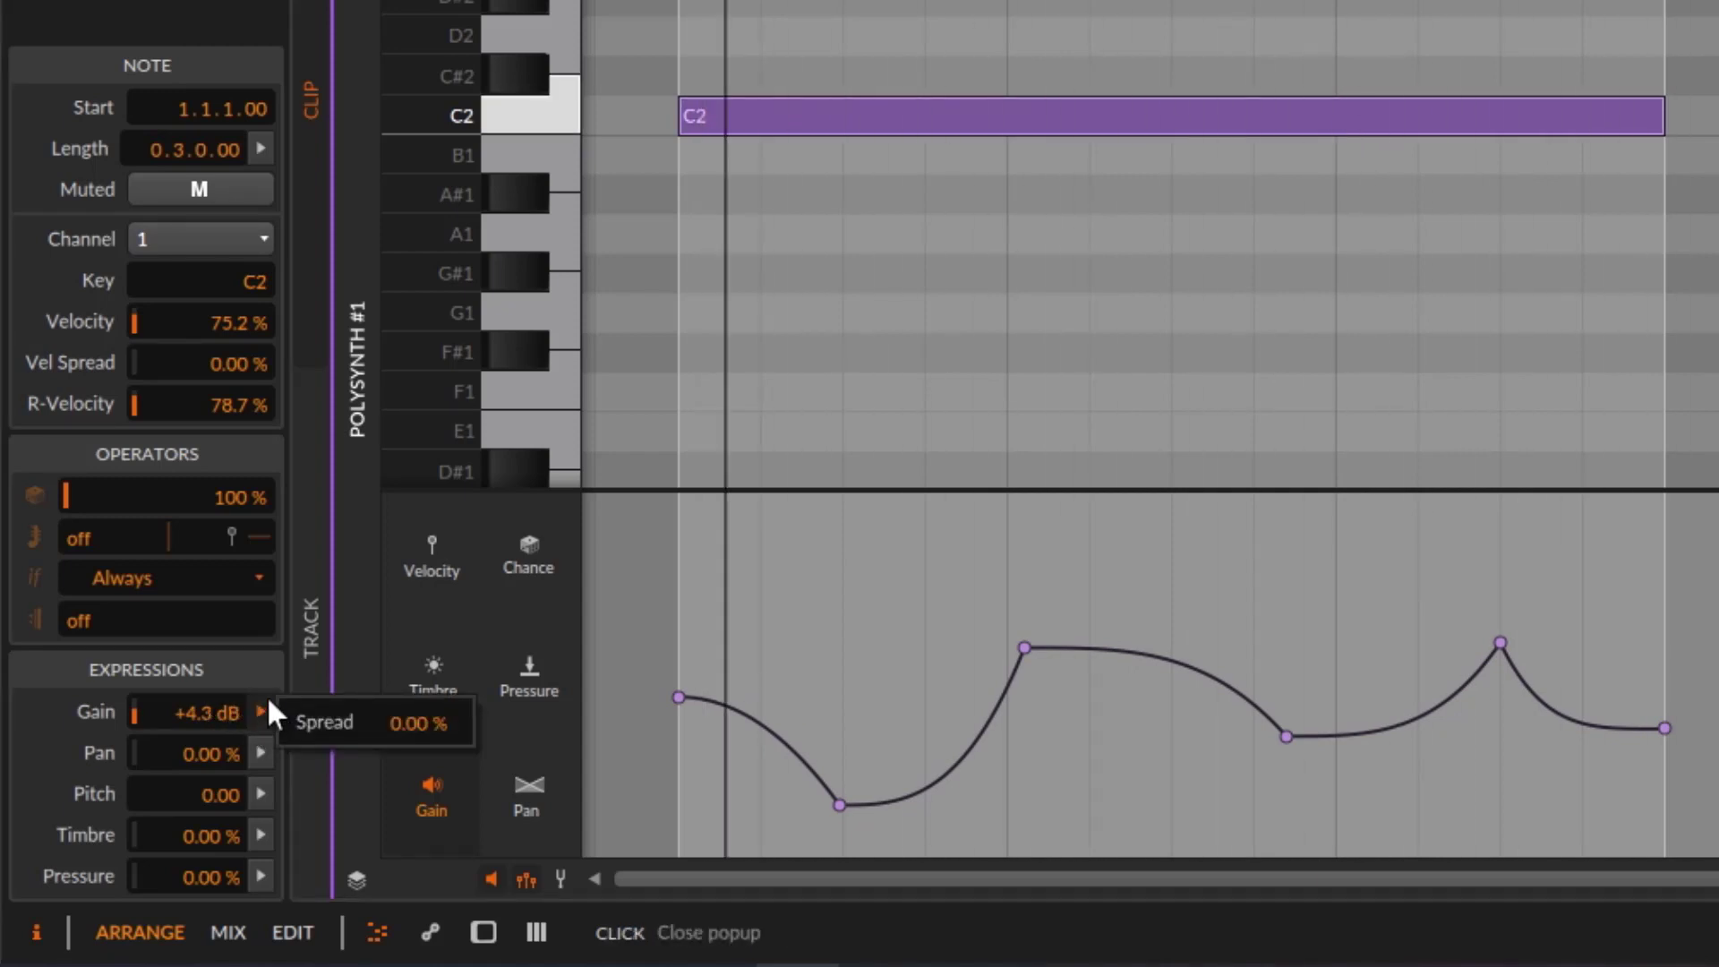
pyautogui.click(268, 701)
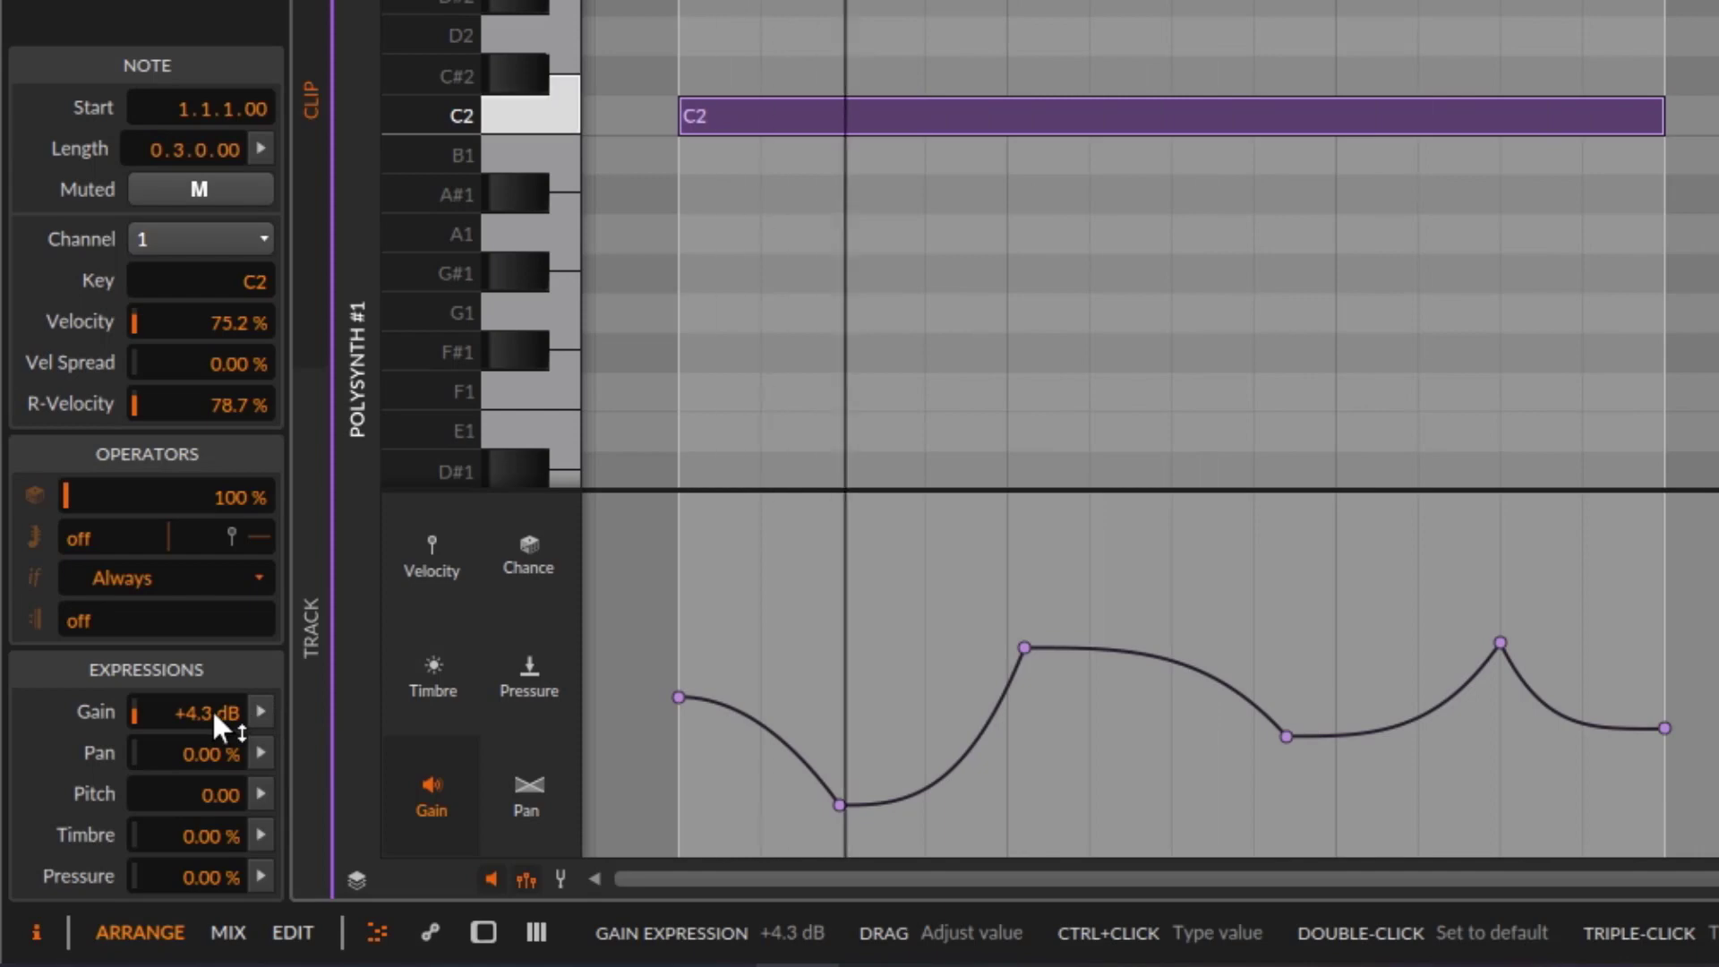
pyautogui.moveTo(213, 713); pyautogui.dragTo(213, 706)
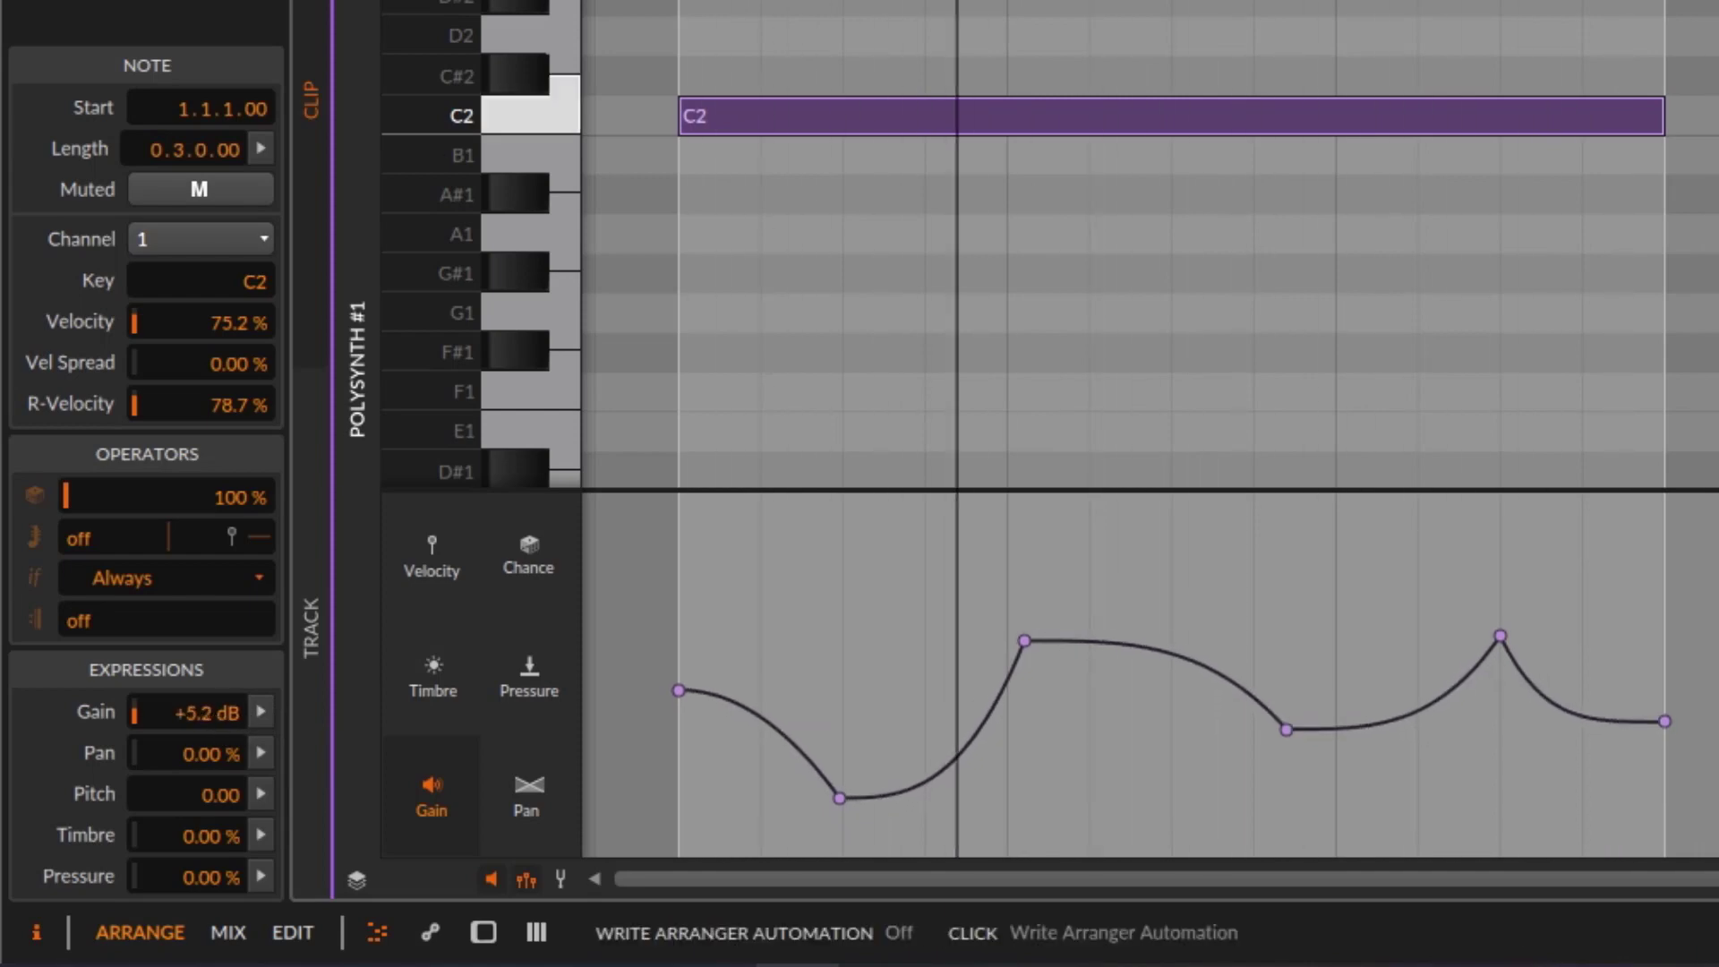
pyautogui.press('space')
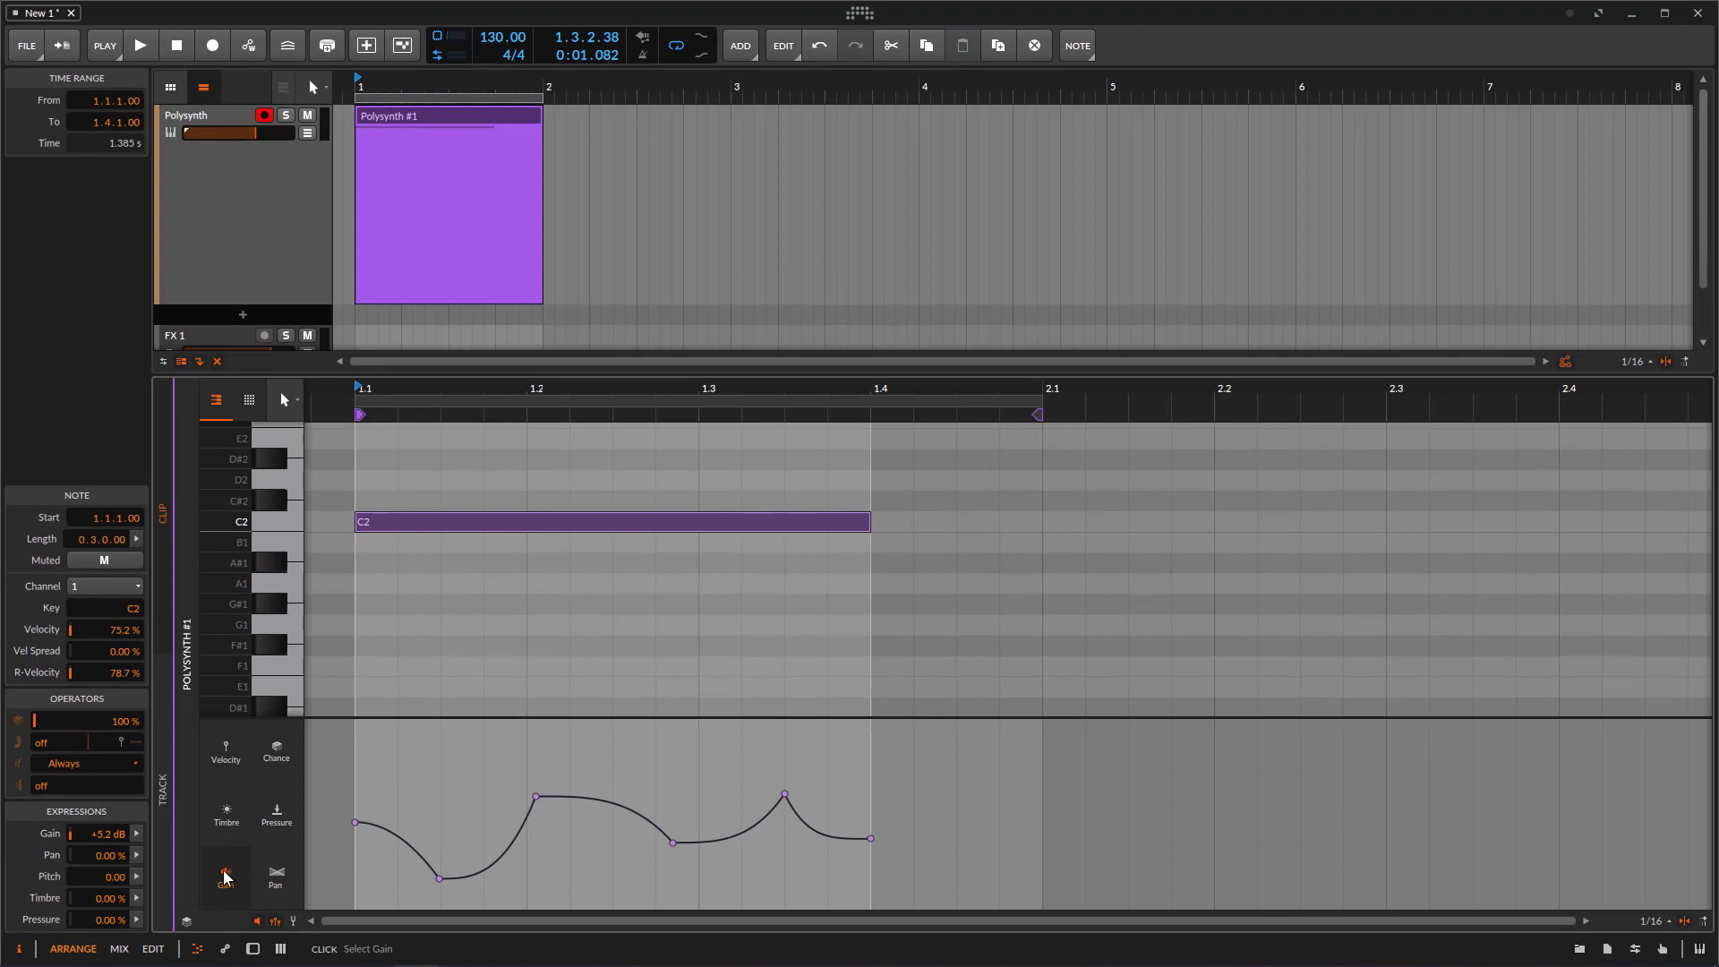
# - Delete all gain points of the C2 note and insert four pan points at 0.00 % from its start to between 1.3 and 1.4
pyautogui.moveTo(957, 769); pyautogui.dragTo(295, 907)
pyautogui.press('Delete')
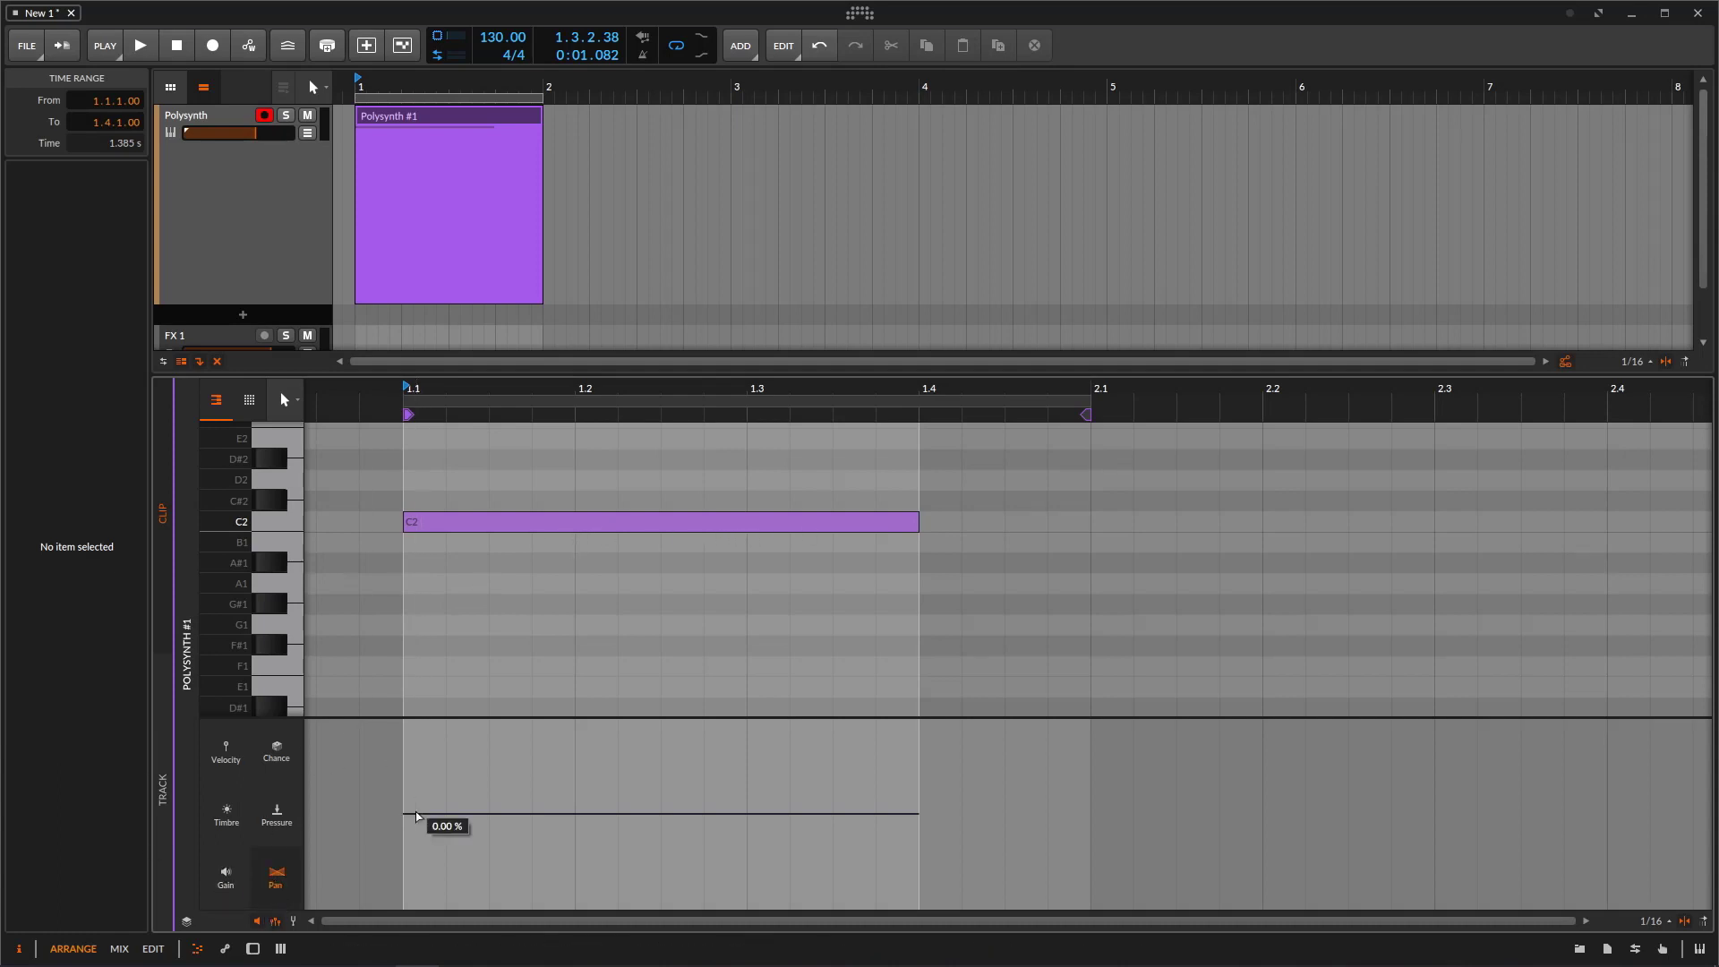
pyautogui.click(560, 814)
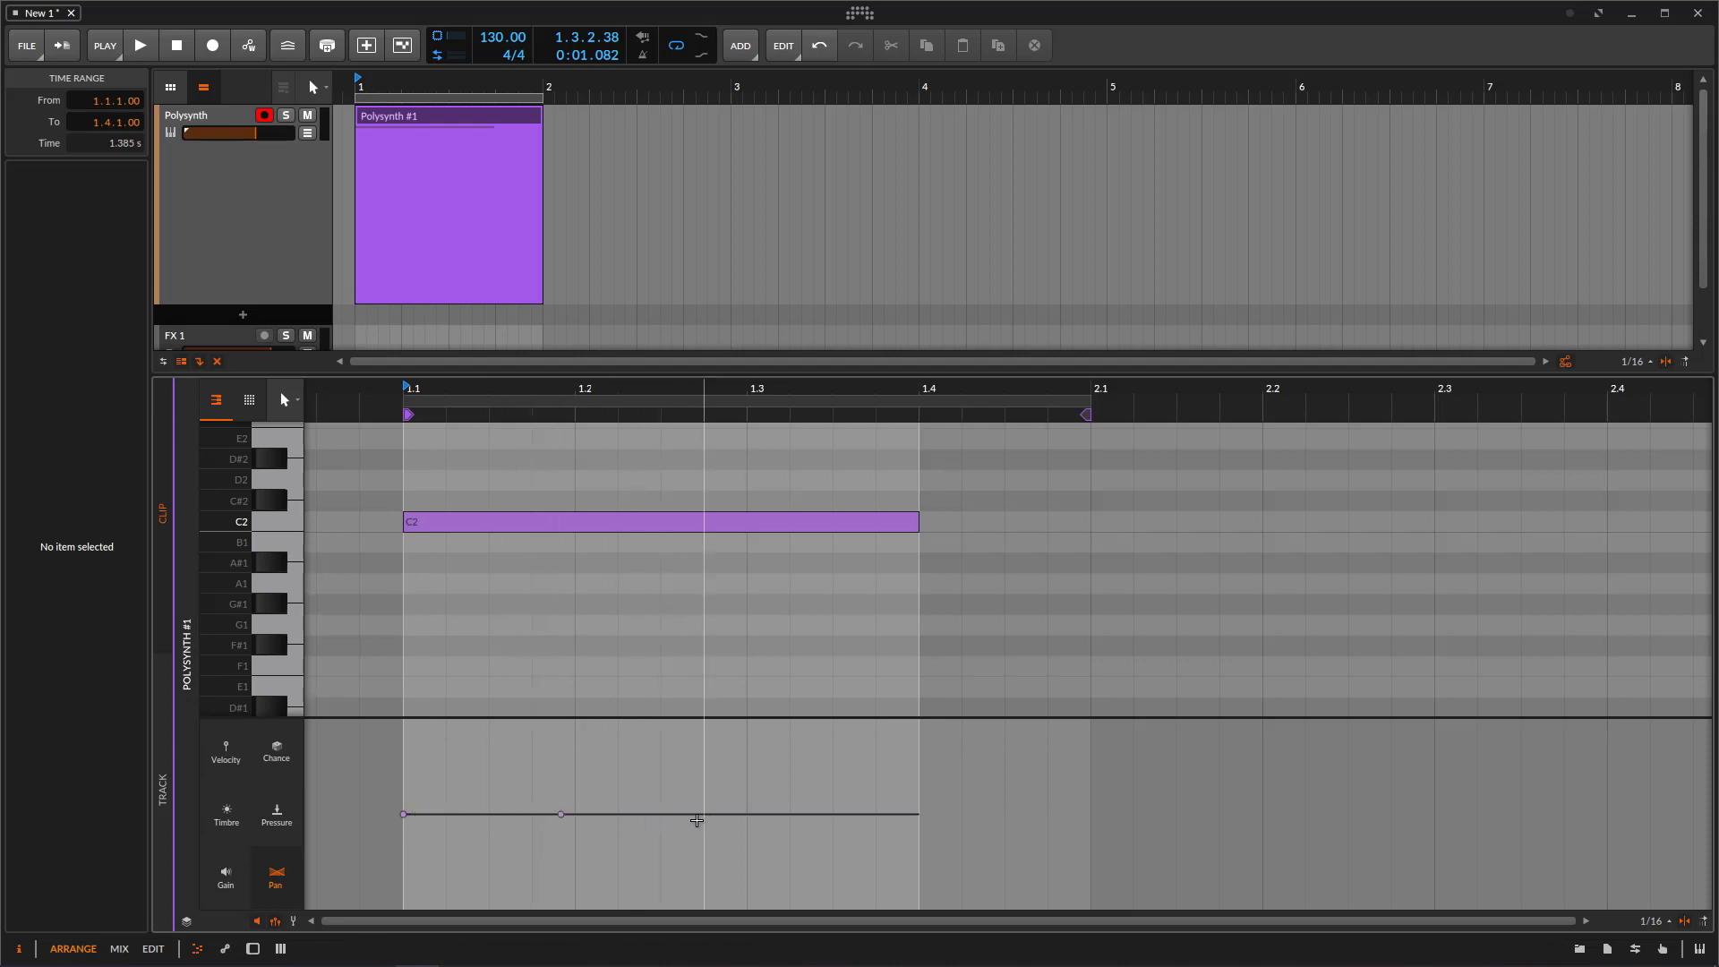
pyautogui.click(723, 814)
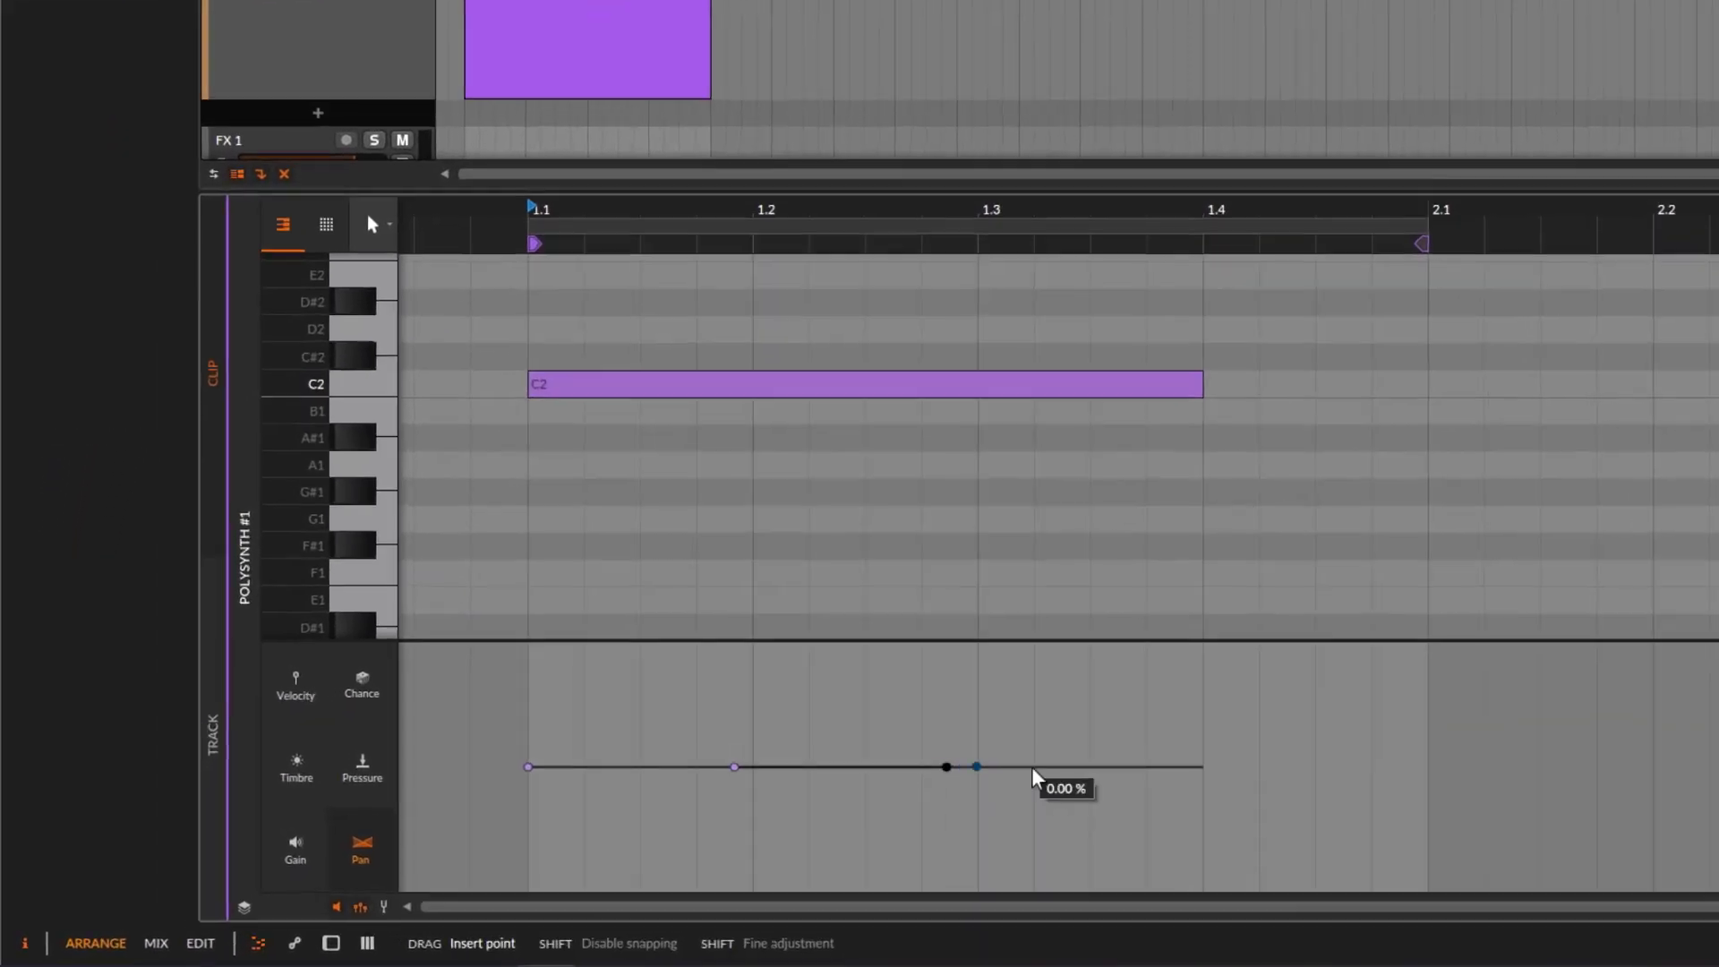
pyautogui.moveTo(1034, 777); pyautogui.dragTo(1083, 777)
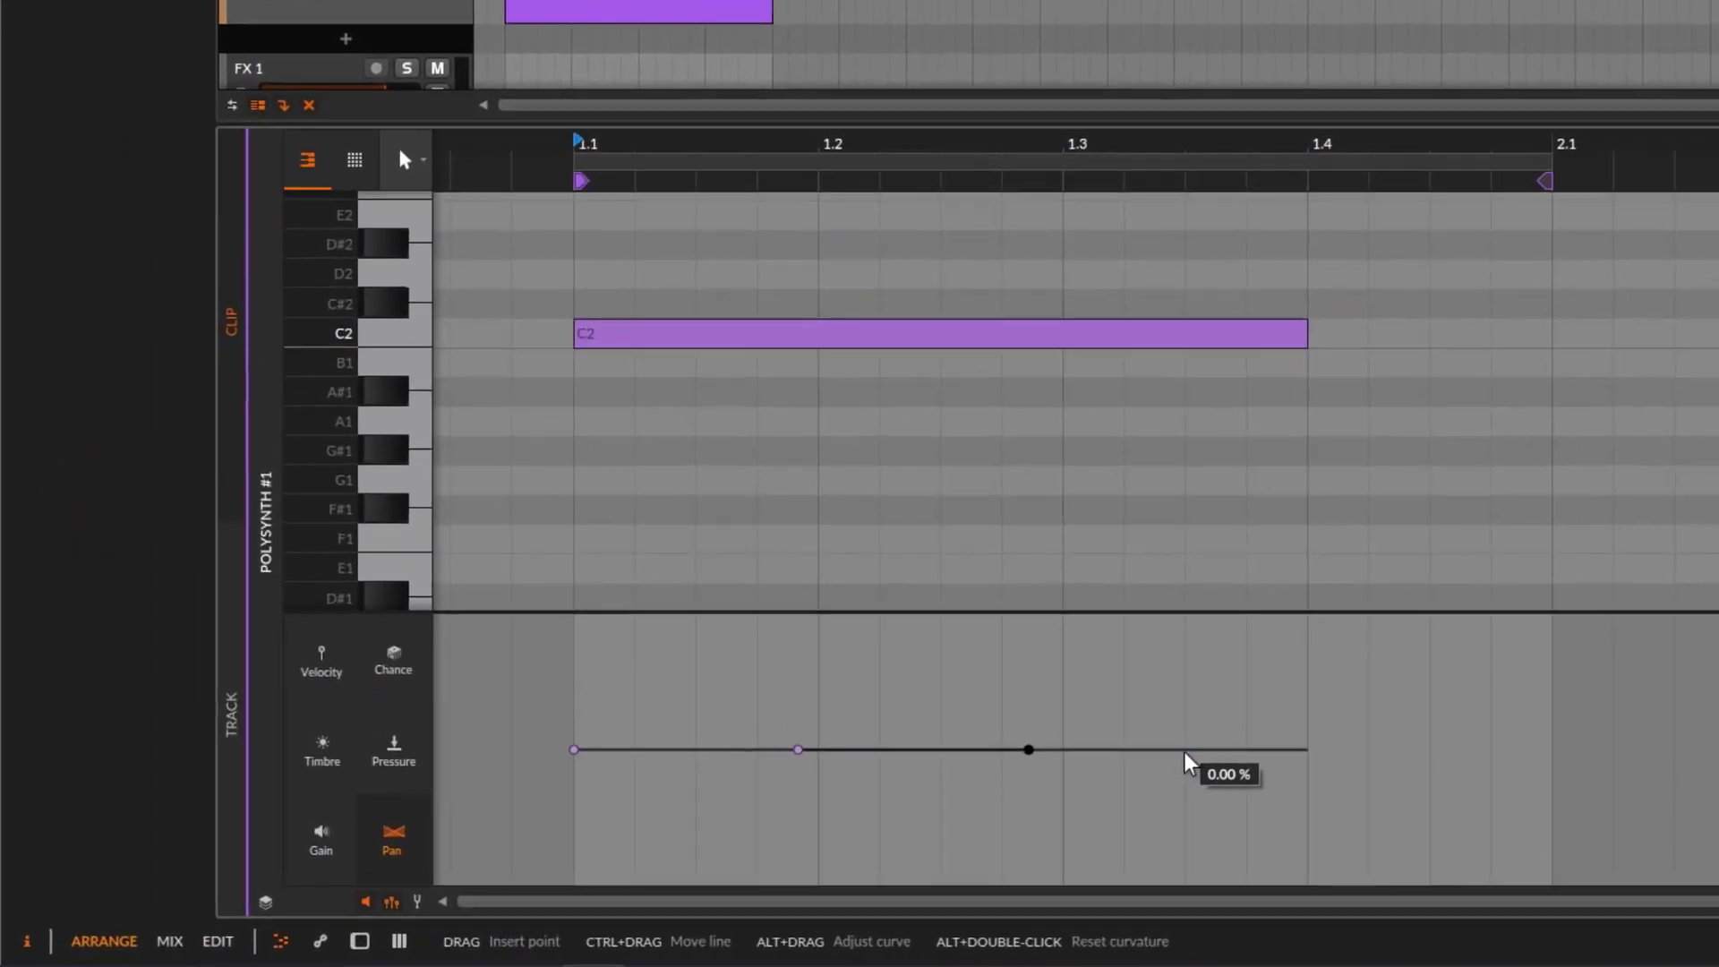
pyautogui.click(1184, 752)
# - Shape the pan line into a zigzag with a dip before 1.2, a peak of about 76 % after it and an end point at 1.4; play it
pyautogui.moveTo(798, 750); pyautogui.dragTo(758, 844)
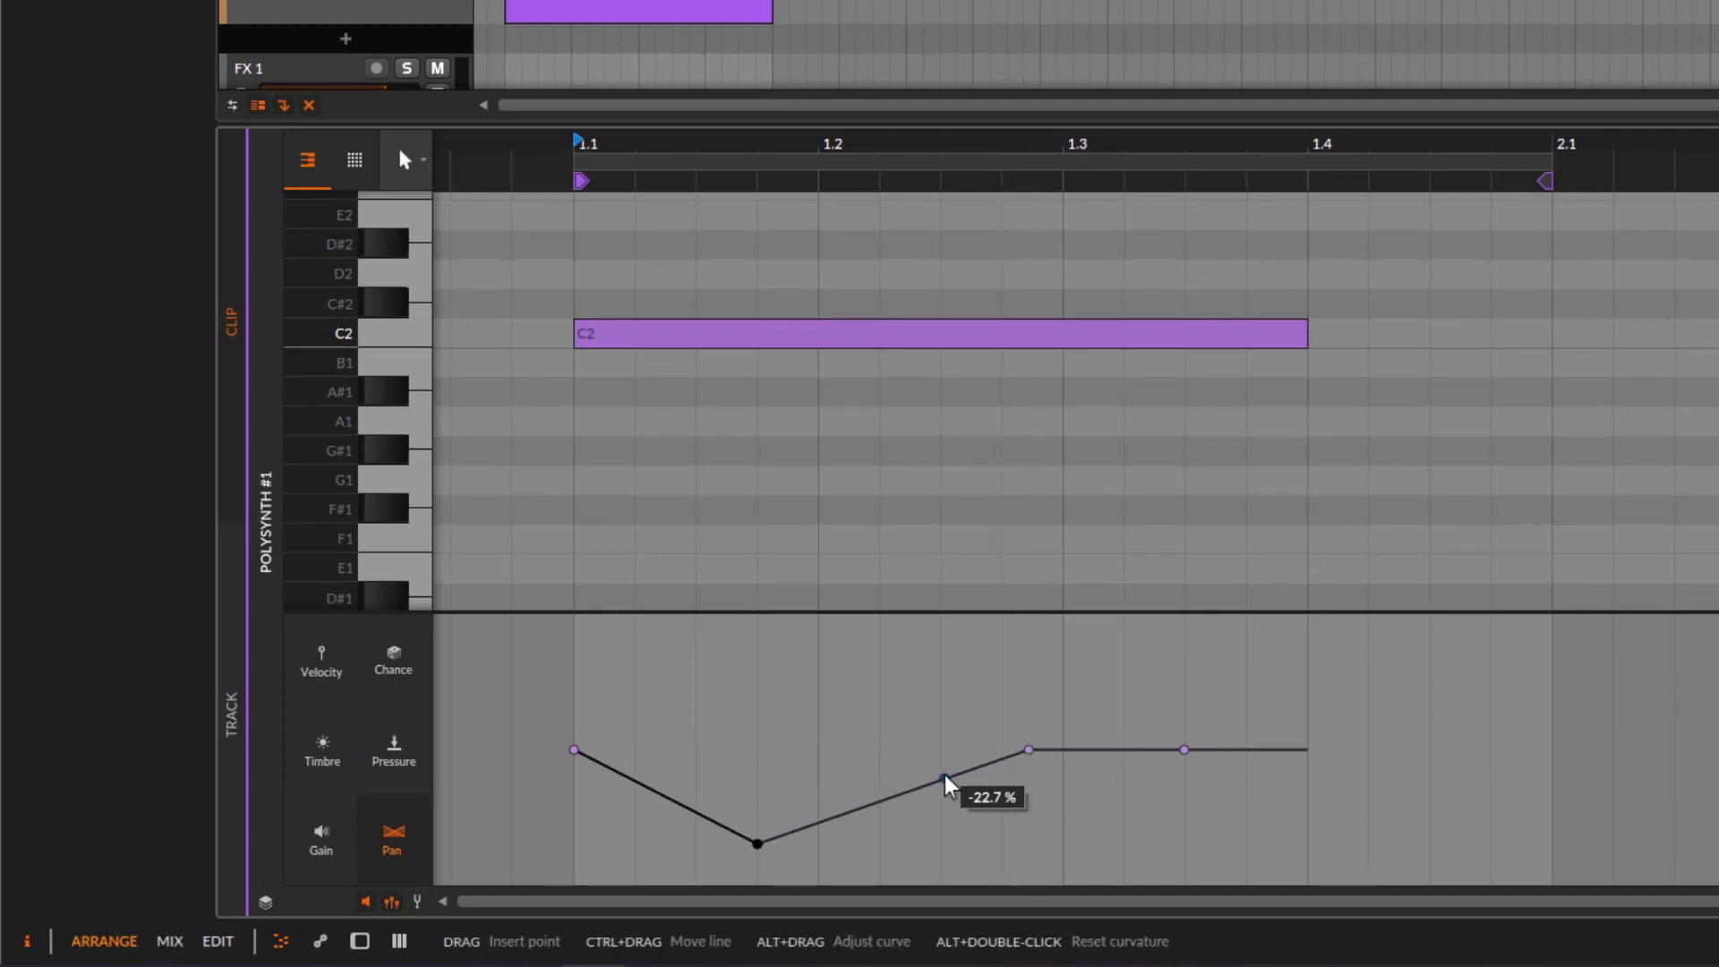
pyautogui.moveTo(945, 778); pyautogui.dragTo(879, 651)
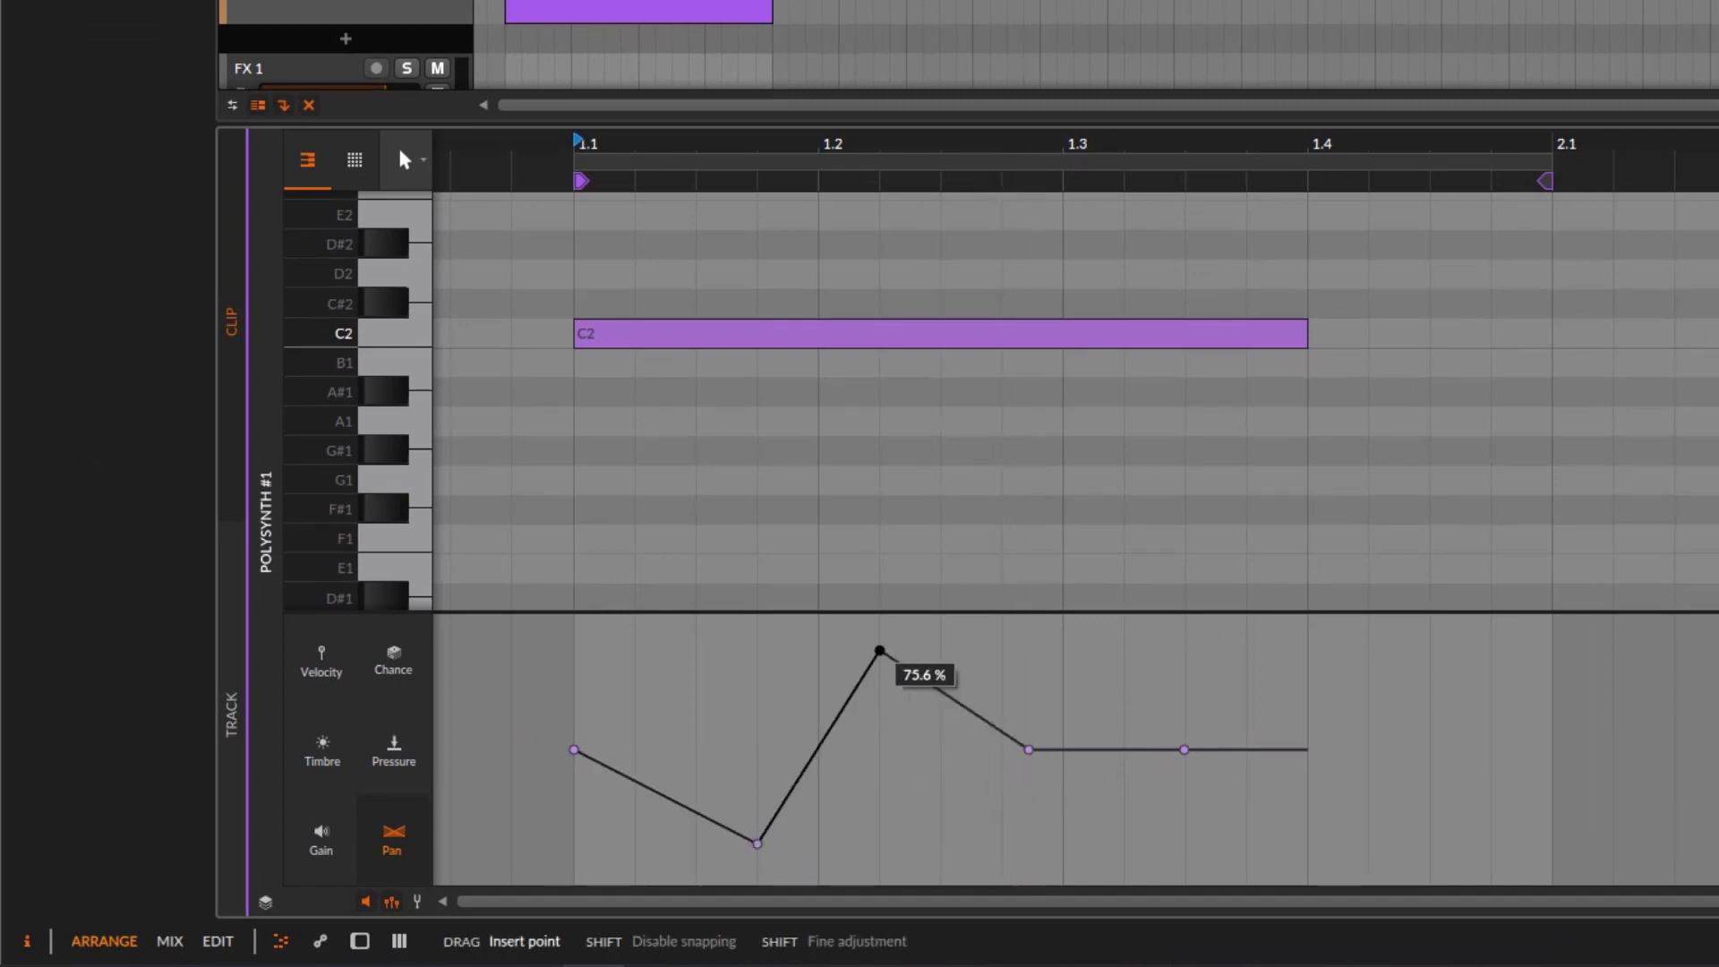
pyautogui.click(1029, 749)
pyautogui.moveTo(1184, 749); pyautogui.dragTo(1246, 734)
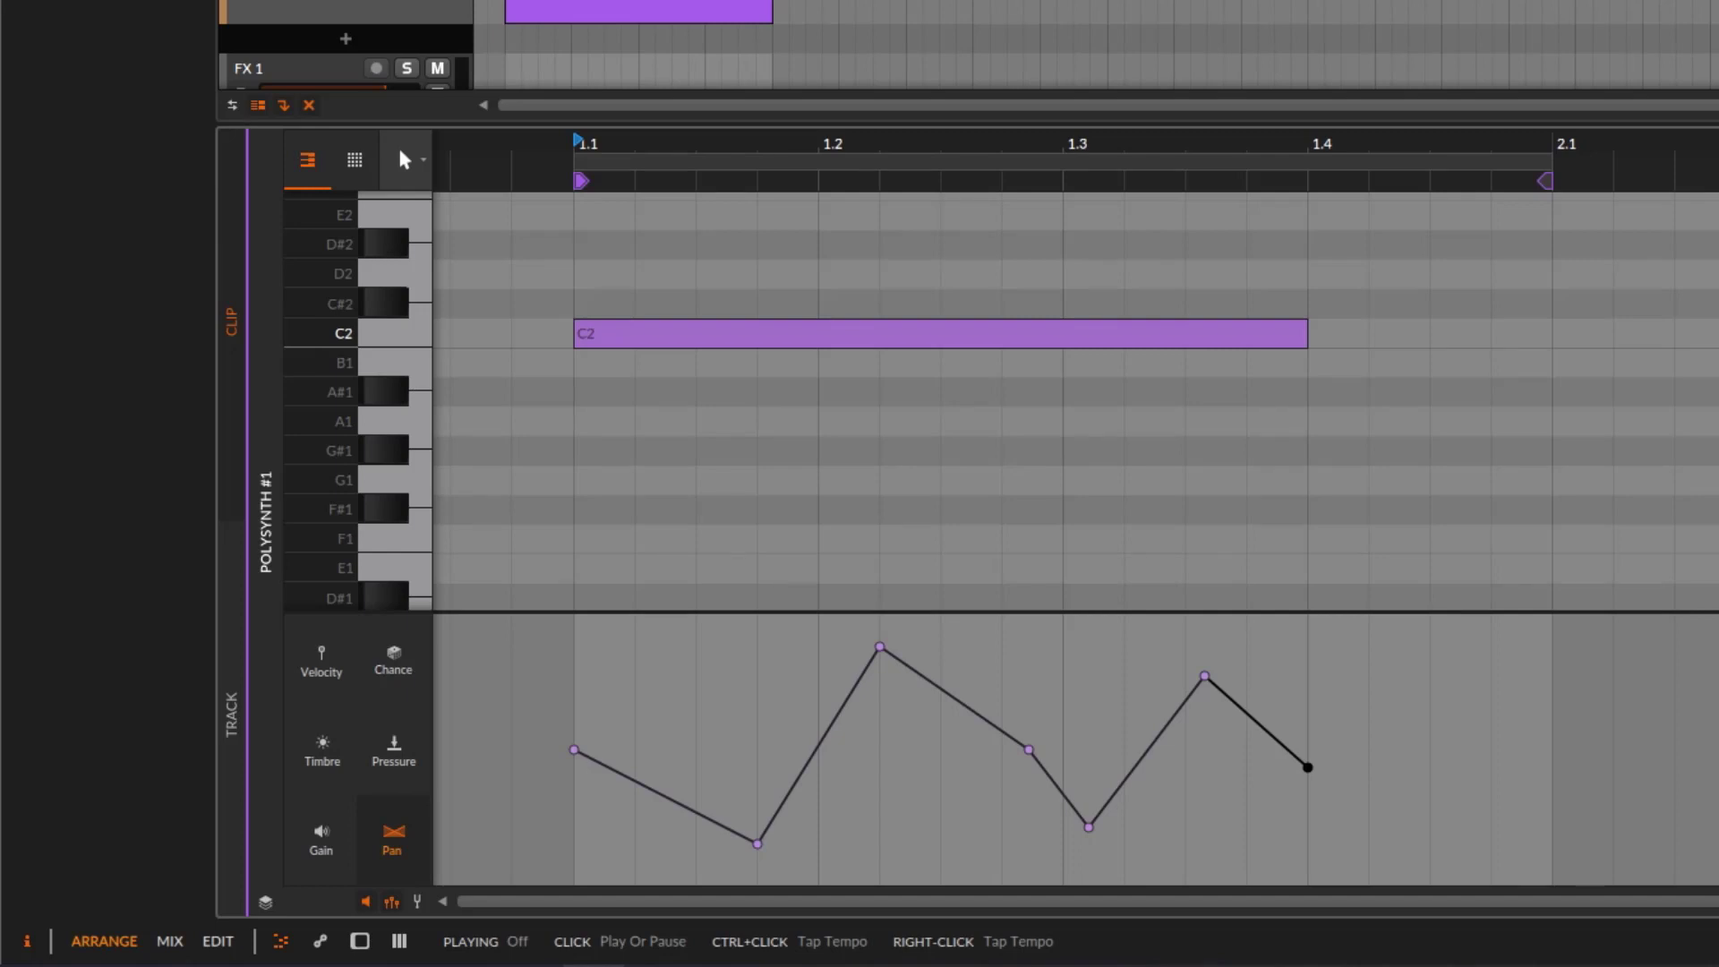
pyautogui.press('space')
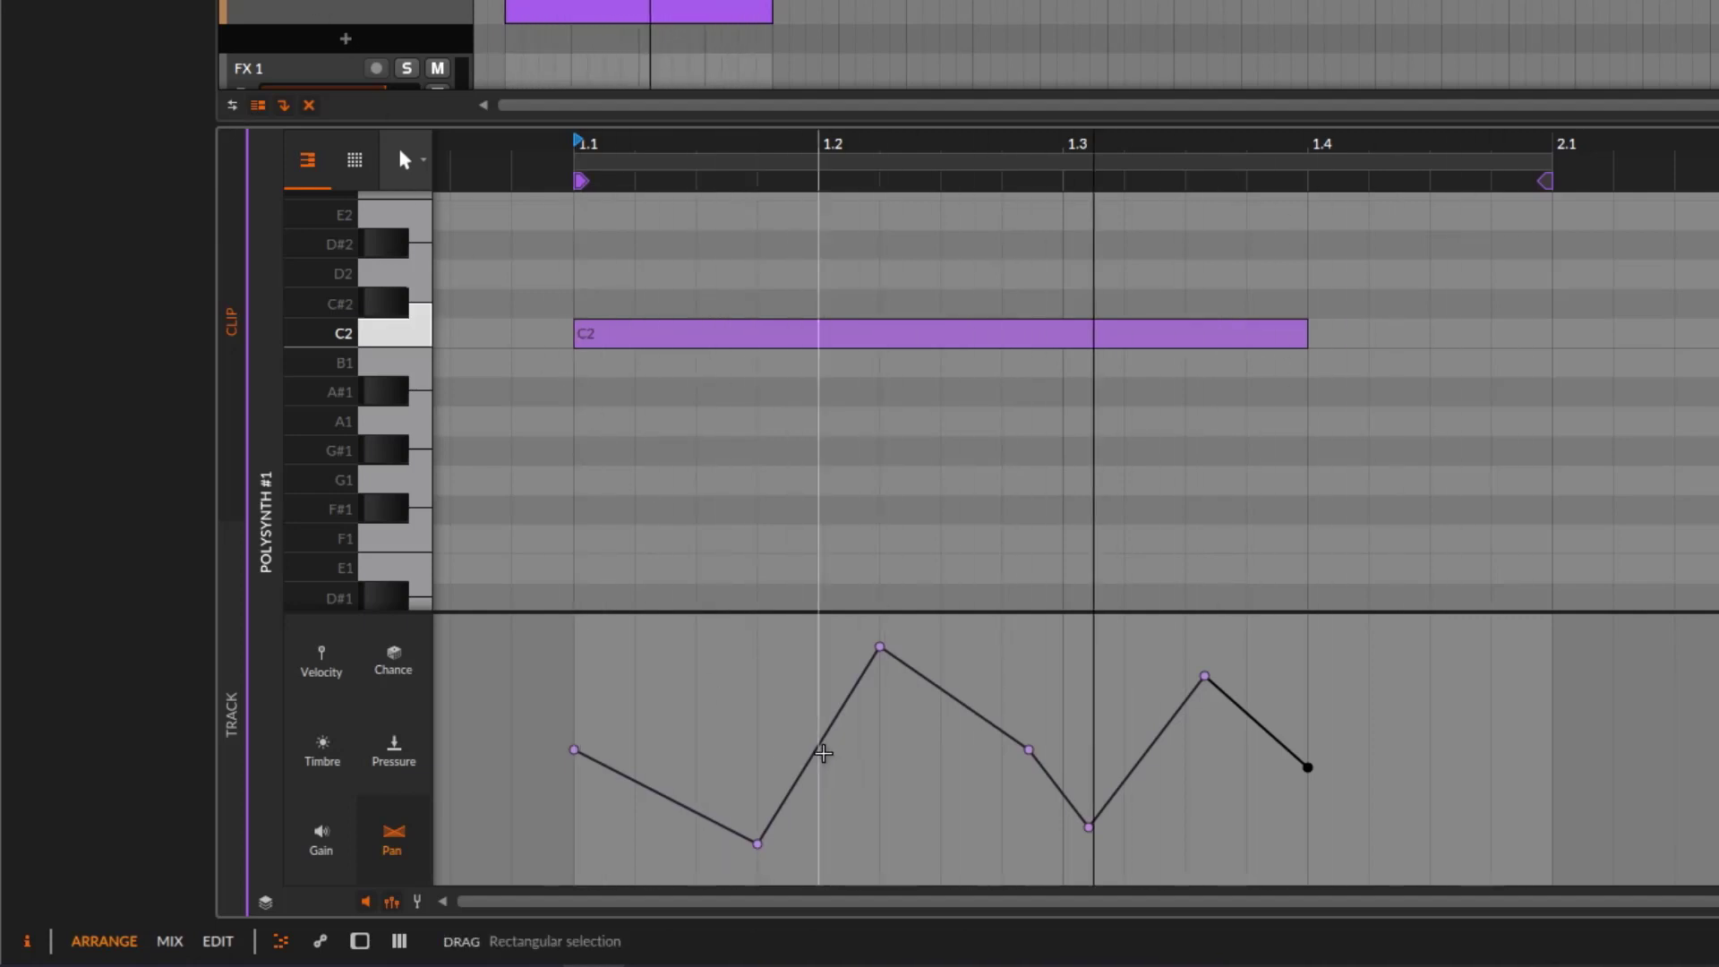
# - Bend all six straight pan segments of the C2 note into curves during playback
pyautogui.moveTo(819, 741); pyautogui.dragTo(819, 770)
pyautogui.moveTo(671, 802); pyautogui.dragTo(671, 832)
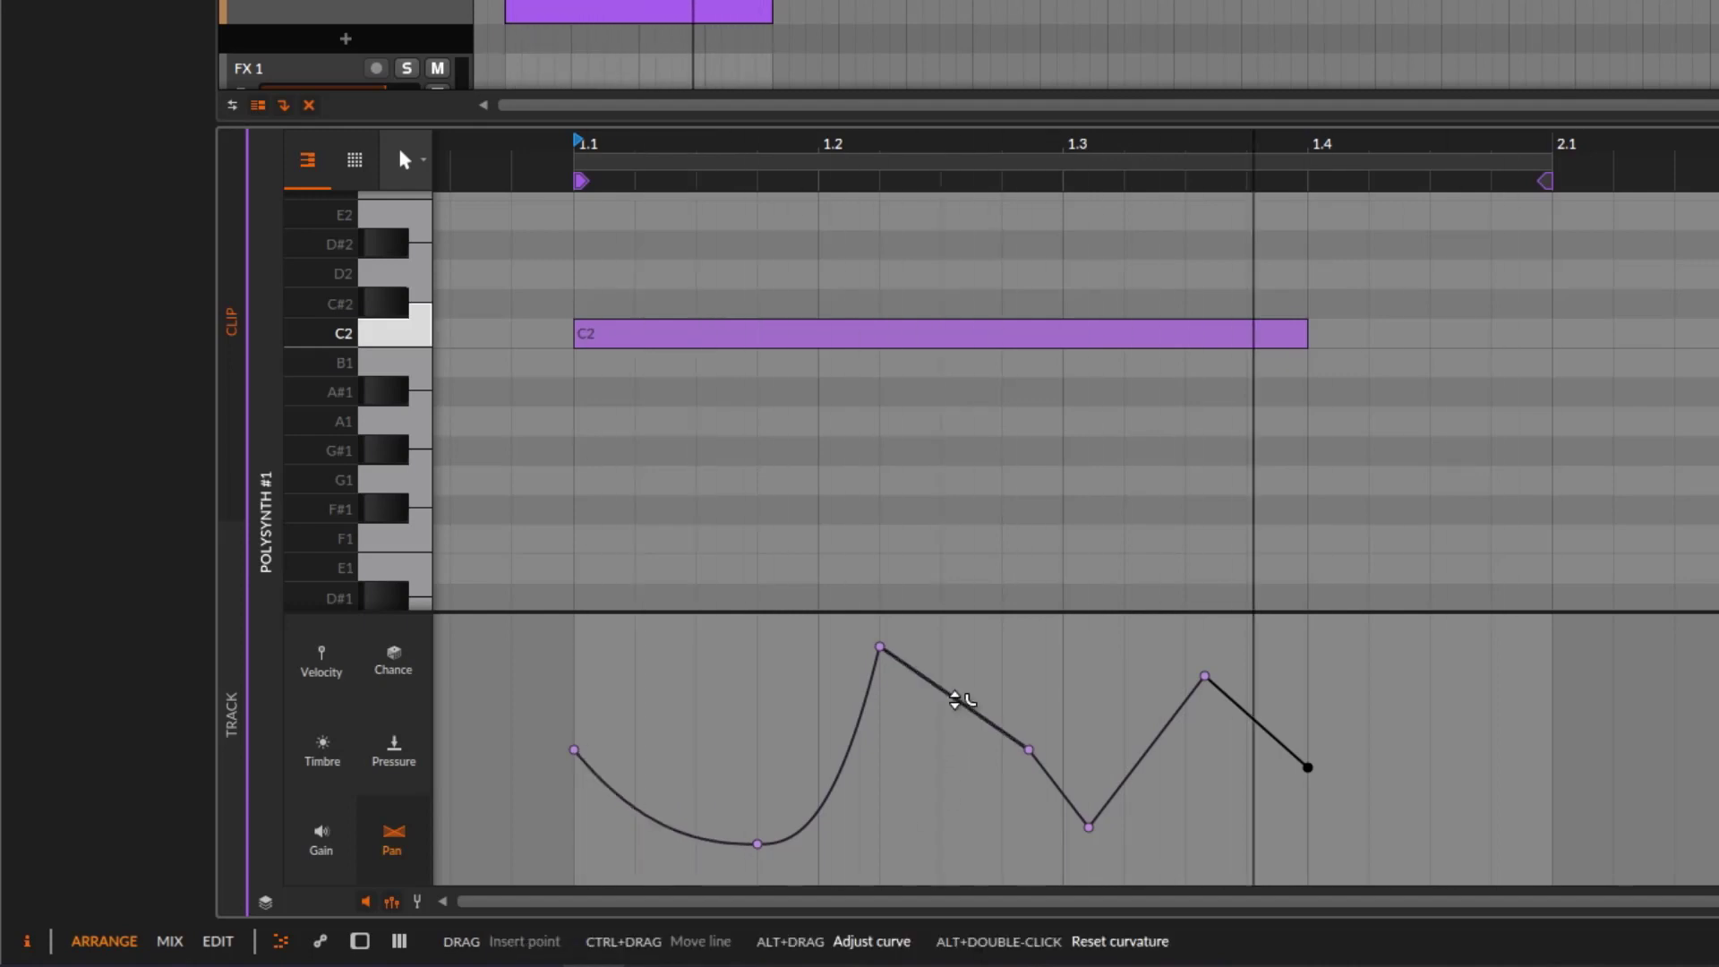
pyautogui.moveTo(965, 706); pyautogui.dragTo(967, 748)
pyautogui.moveTo(1069, 798); pyautogui.dragTo(1070, 772)
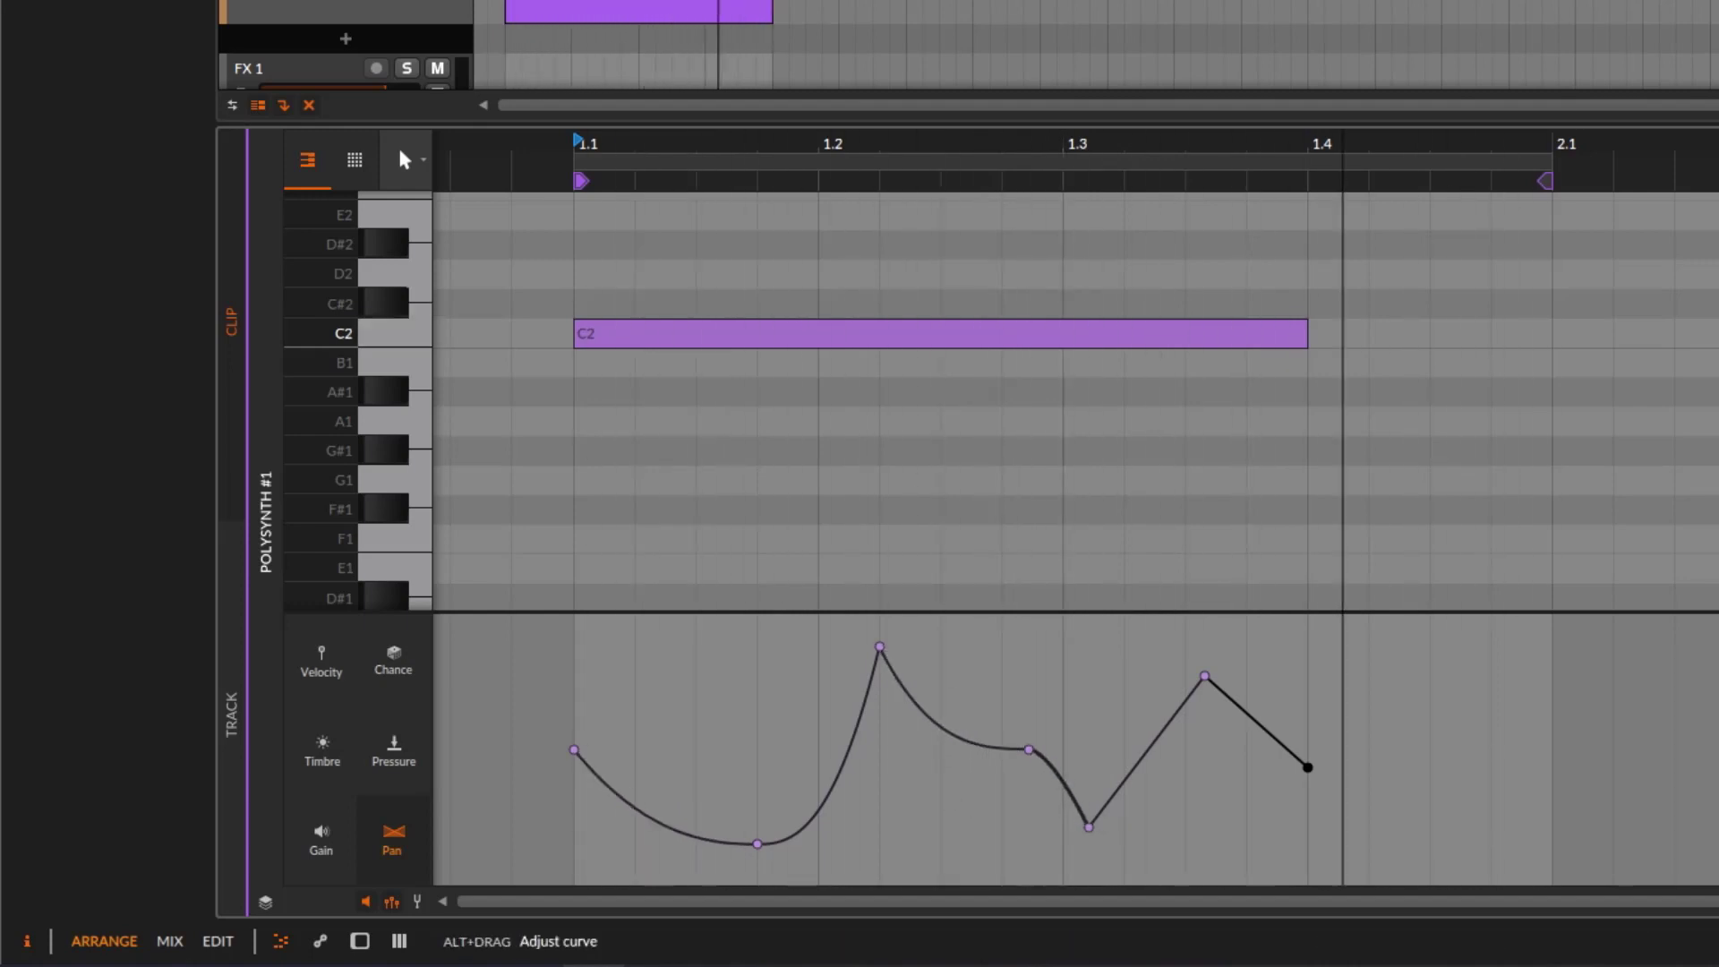
pyautogui.moveTo(1164, 698); pyautogui.dragTo(1166, 743)
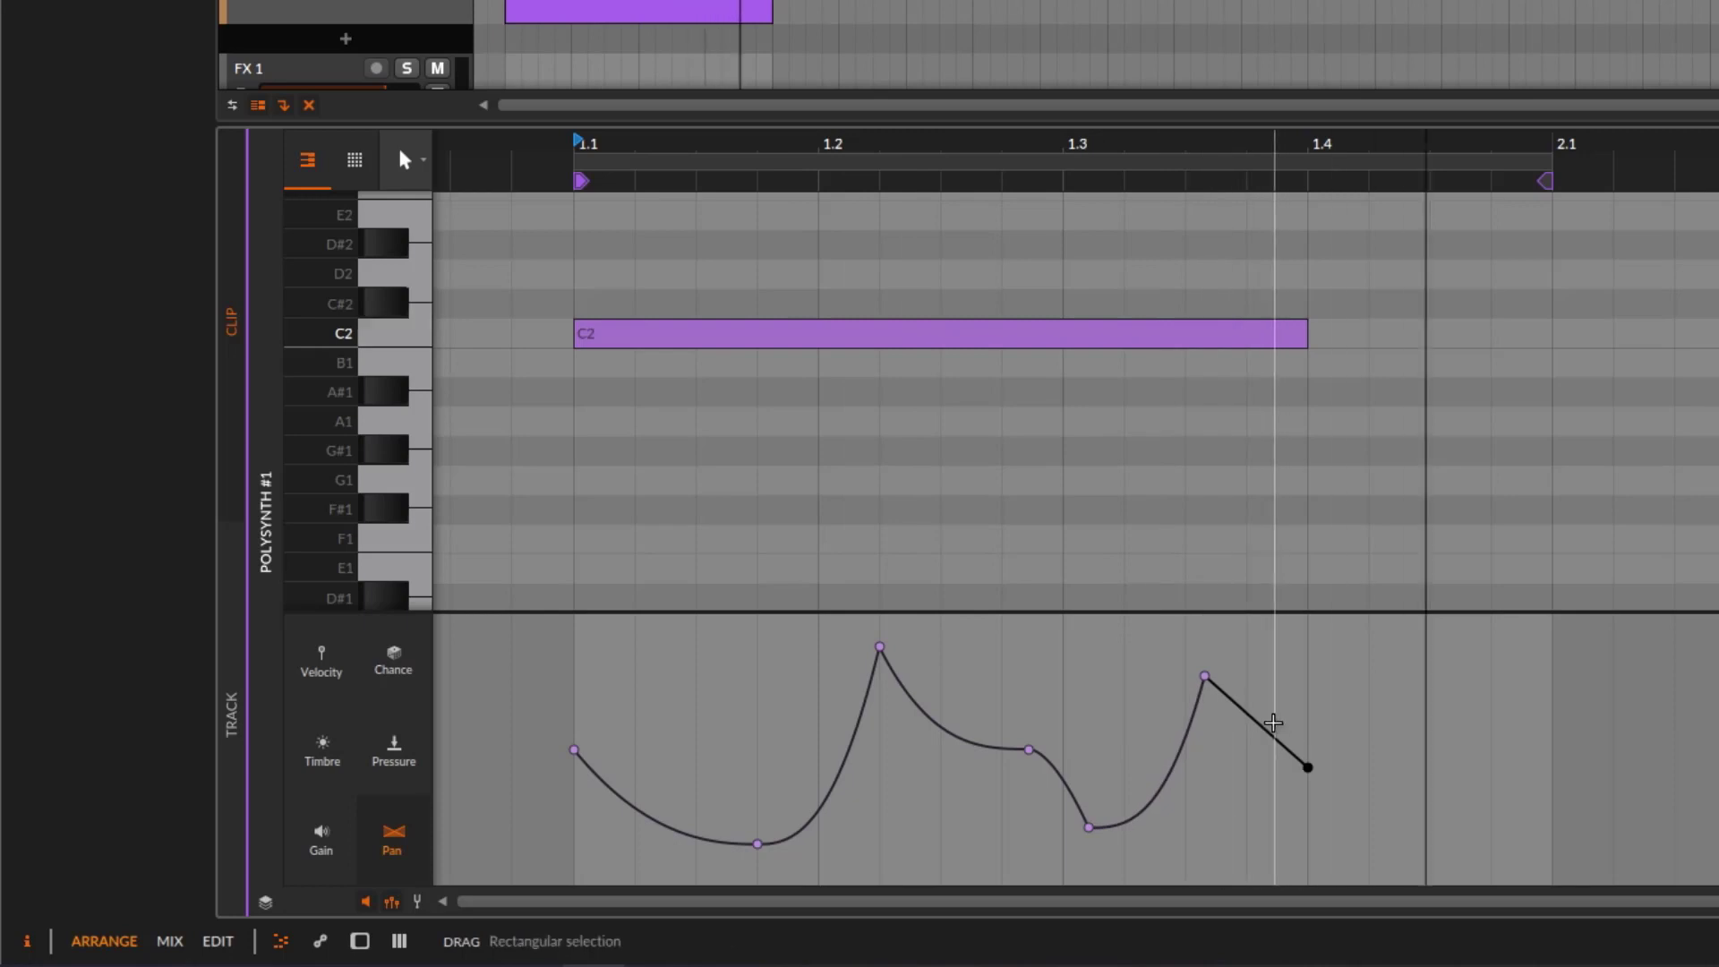
pyautogui.moveTo(1265, 722); pyautogui.dragTo(1267, 748)
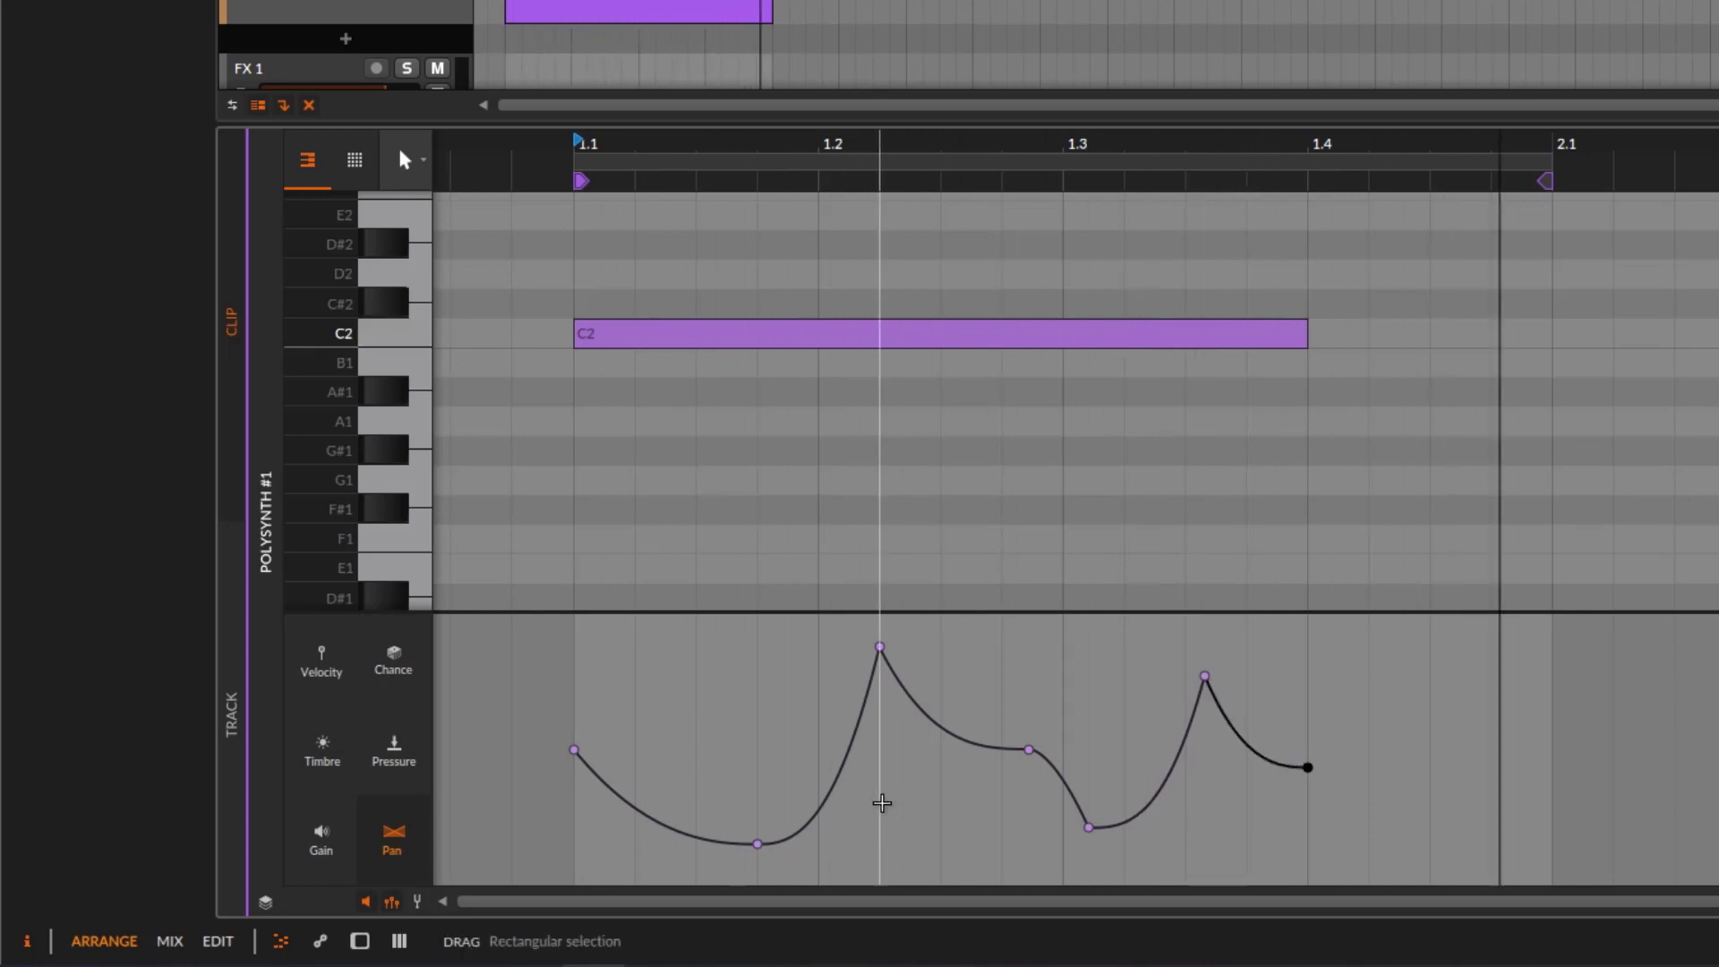
# - Reset the curvature of the pan segment following the highest peak, then bend that segment downward again
pyautogui.keyDown('alt'); pyautogui.click(945, 725); pyautogui.keyUp('alt')
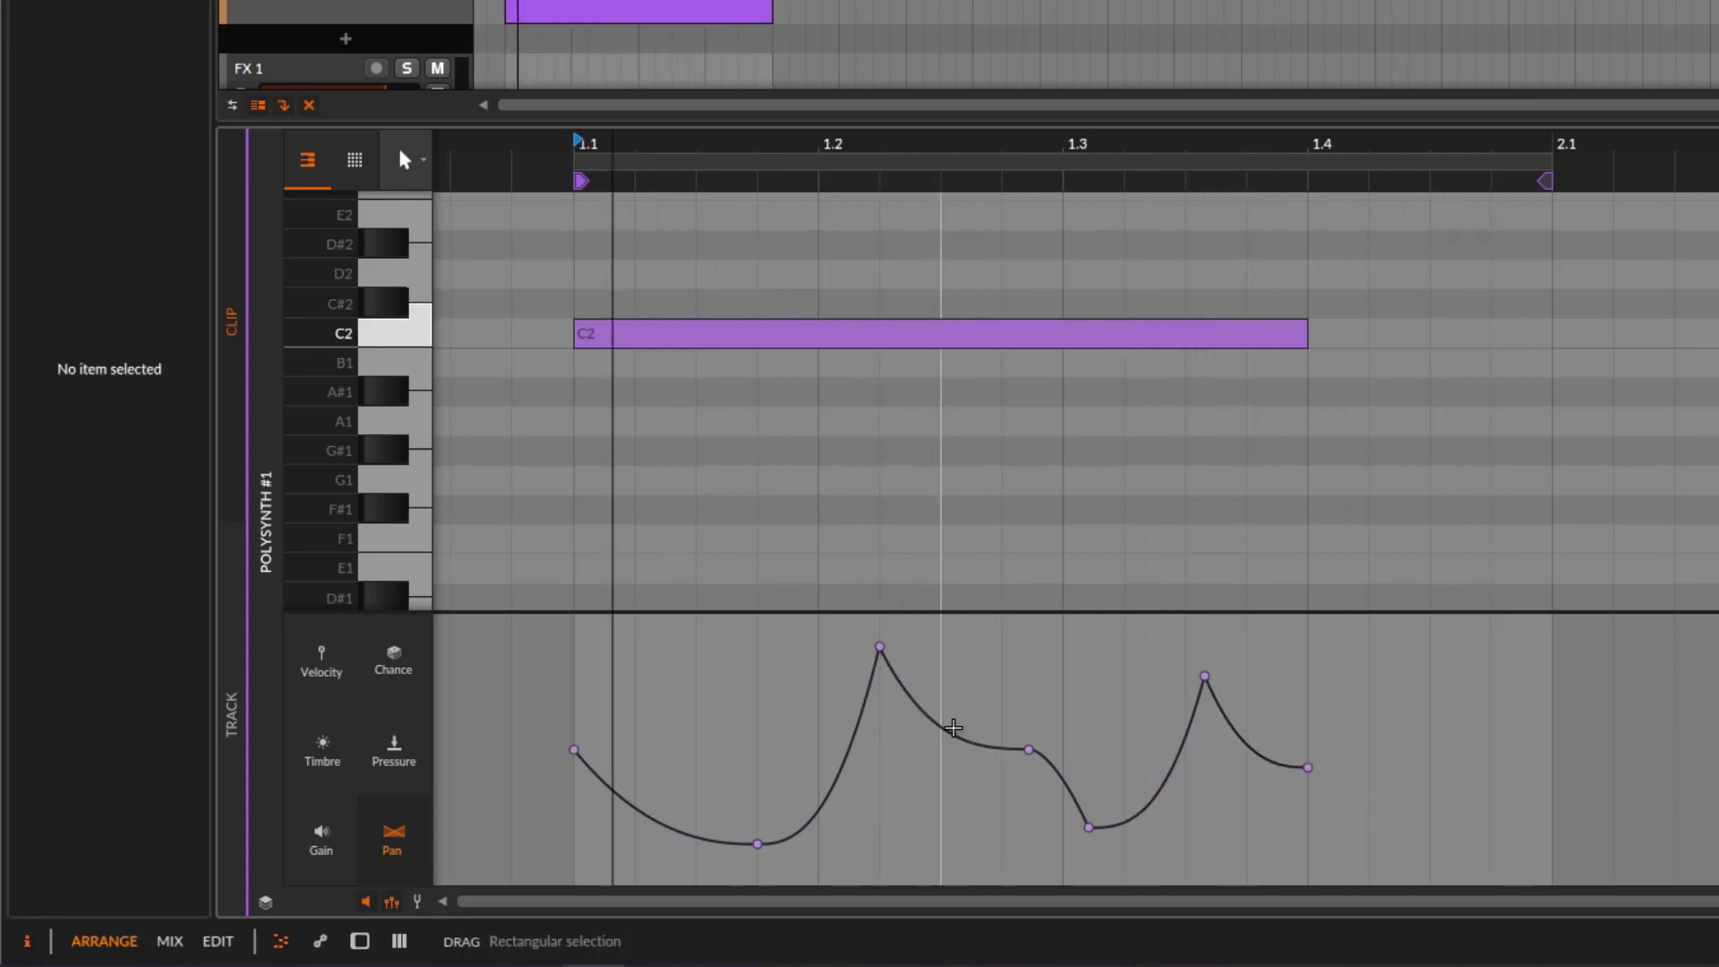
pyautogui.keyDown('alt'); pyautogui.doubleClick(943, 727); pyautogui.keyUp('alt')
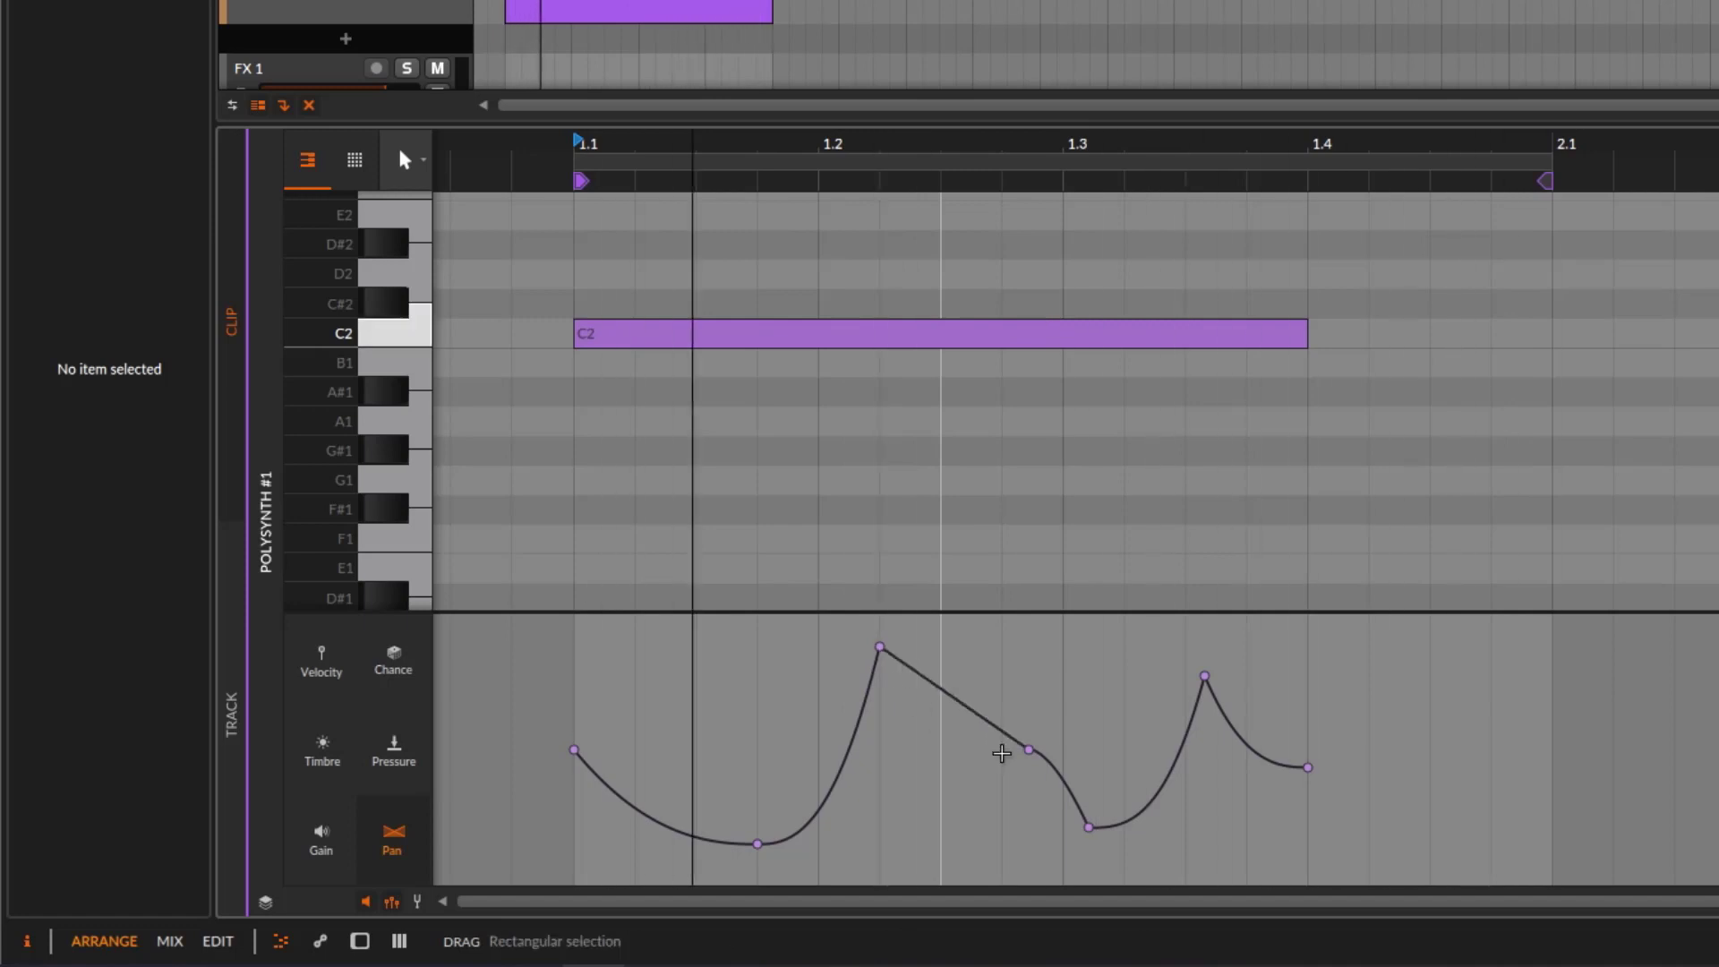
pyautogui.moveTo(958, 698); pyautogui.dragTo(960, 748)
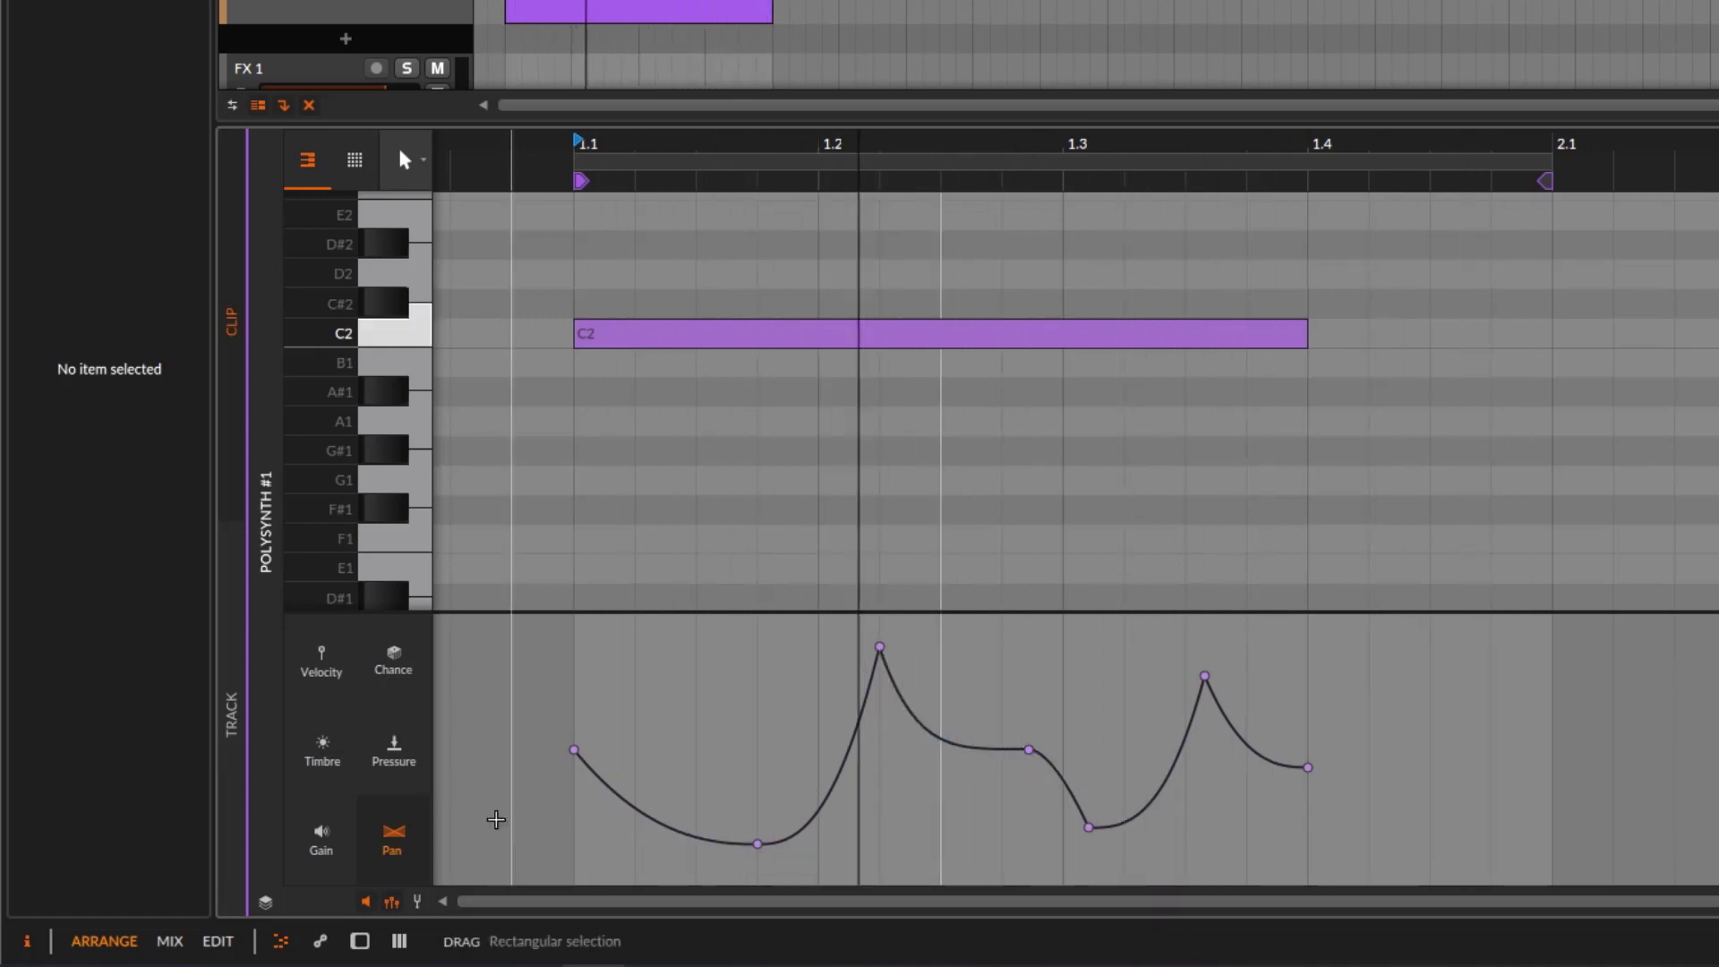
# - Draw a gain line on the C2 note with a dip before 1.2, a peak of about +7.3 dB and a point at 1.3; play it
pyautogui.click(321, 839)
pyautogui.click(394, 838)
pyautogui.click(336, 842)
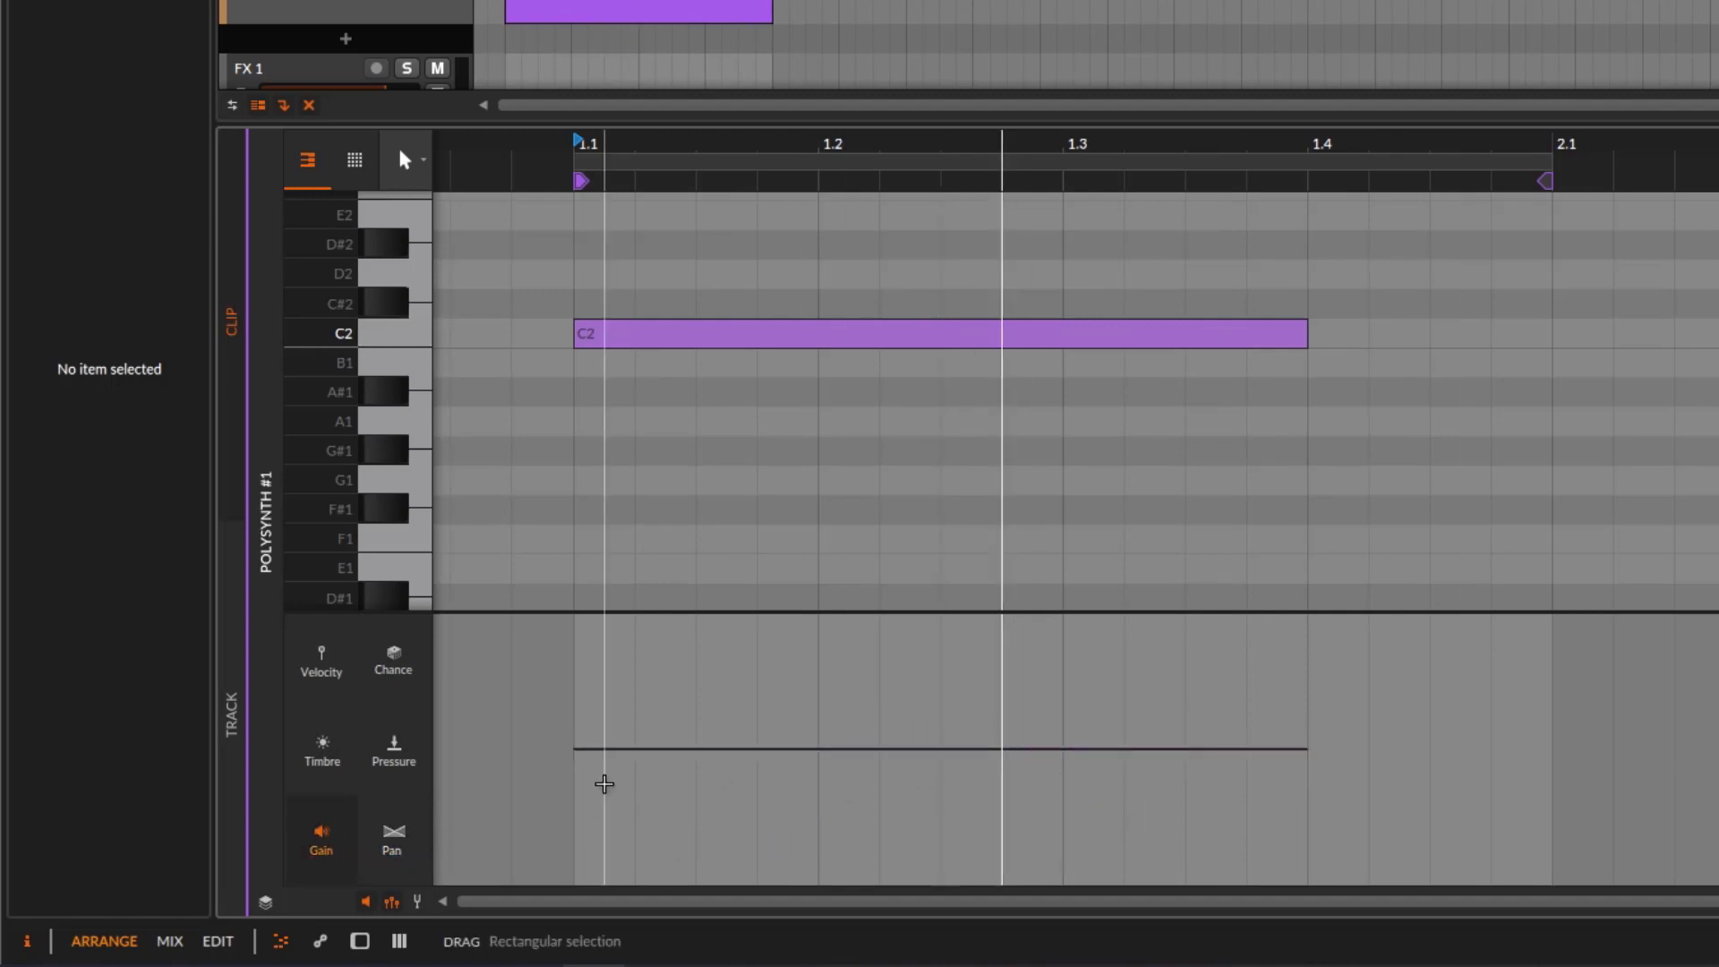
pyautogui.moveTo(786, 756); pyautogui.dragTo(921, 706)
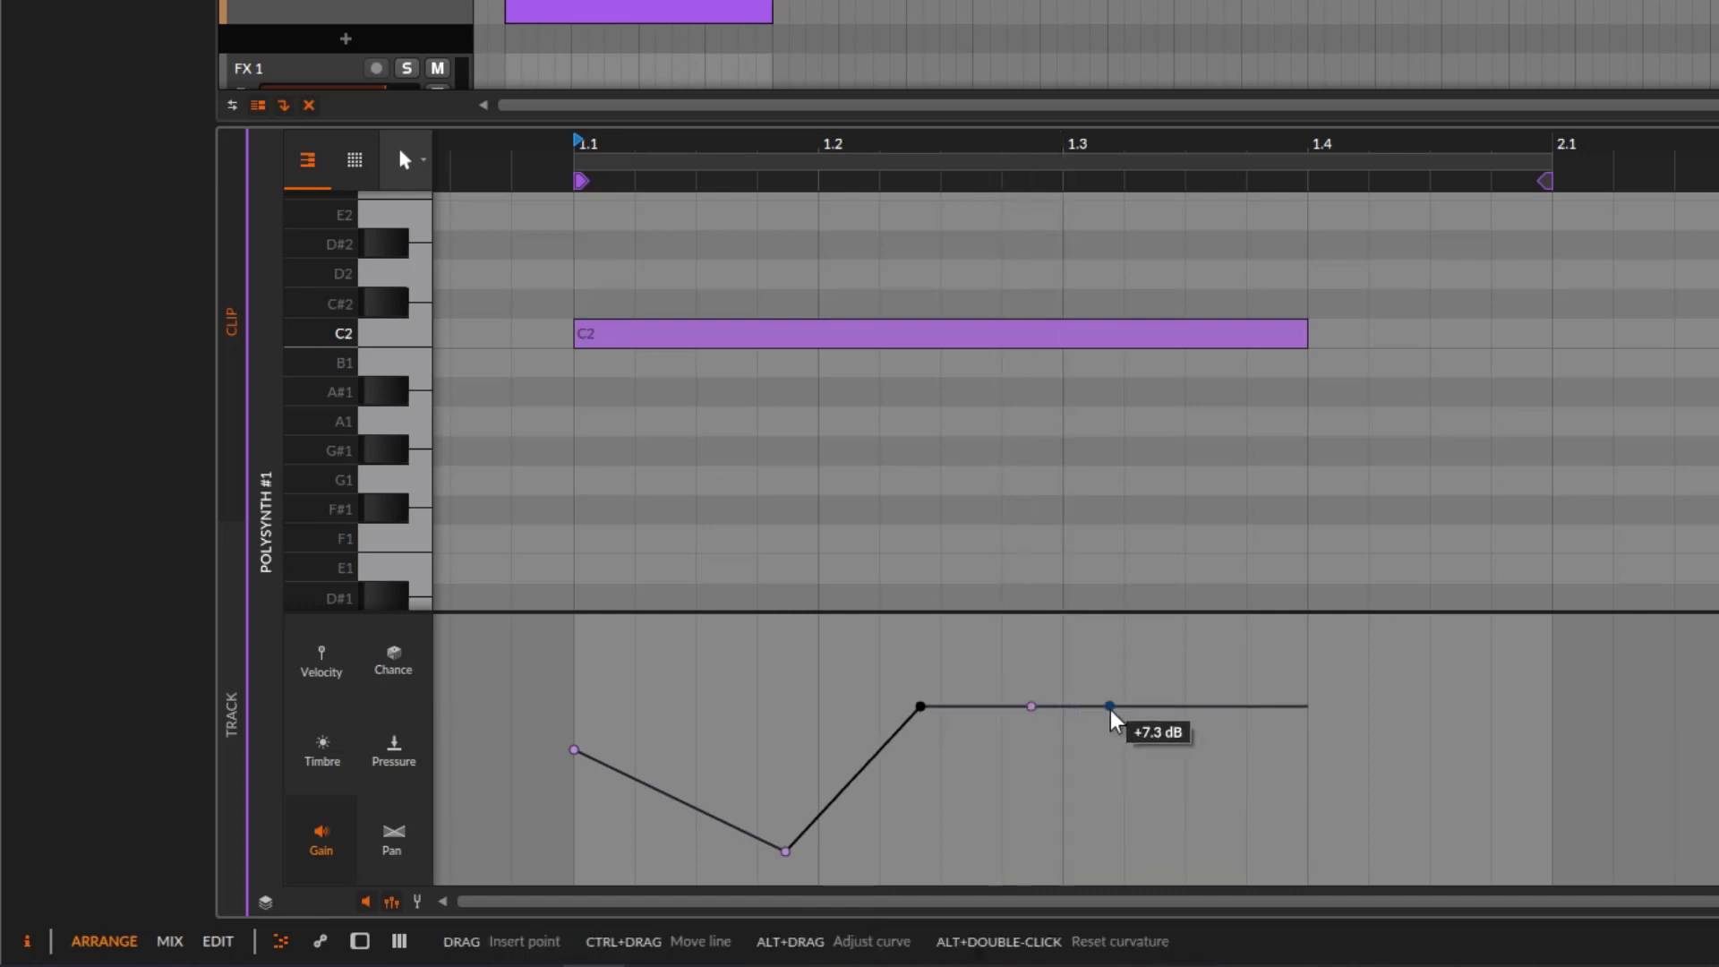
pyautogui.moveTo(1062, 706); pyautogui.dragTo(1063, 791)
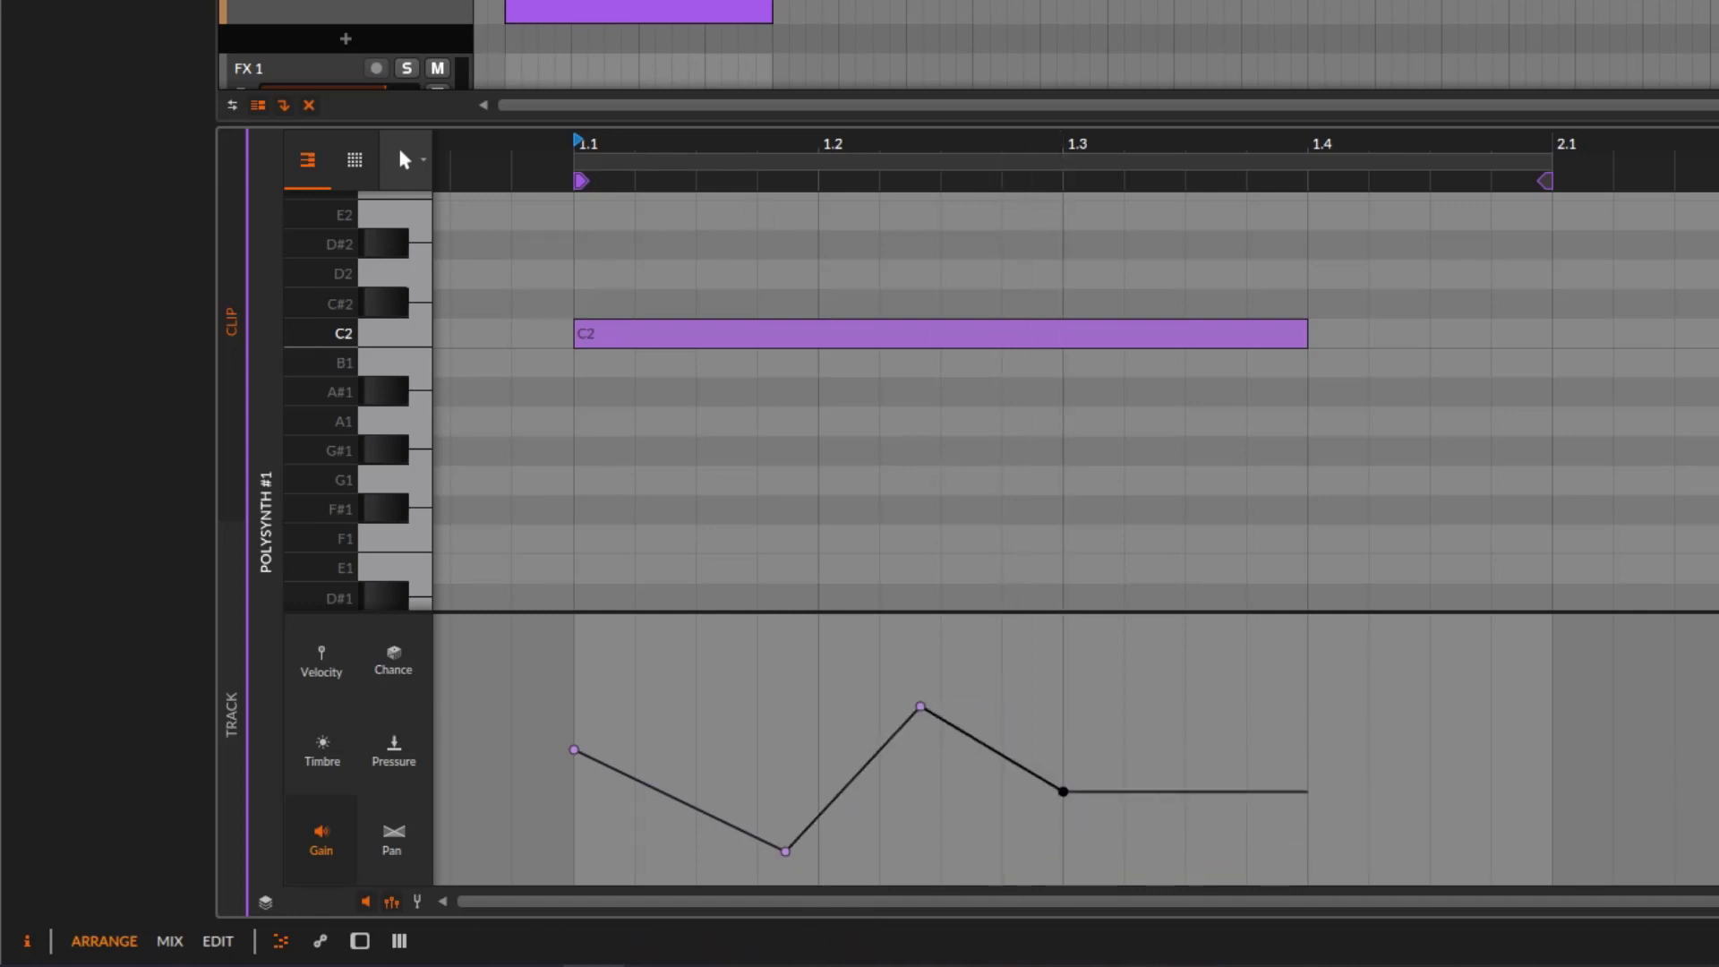
pyautogui.press('space')
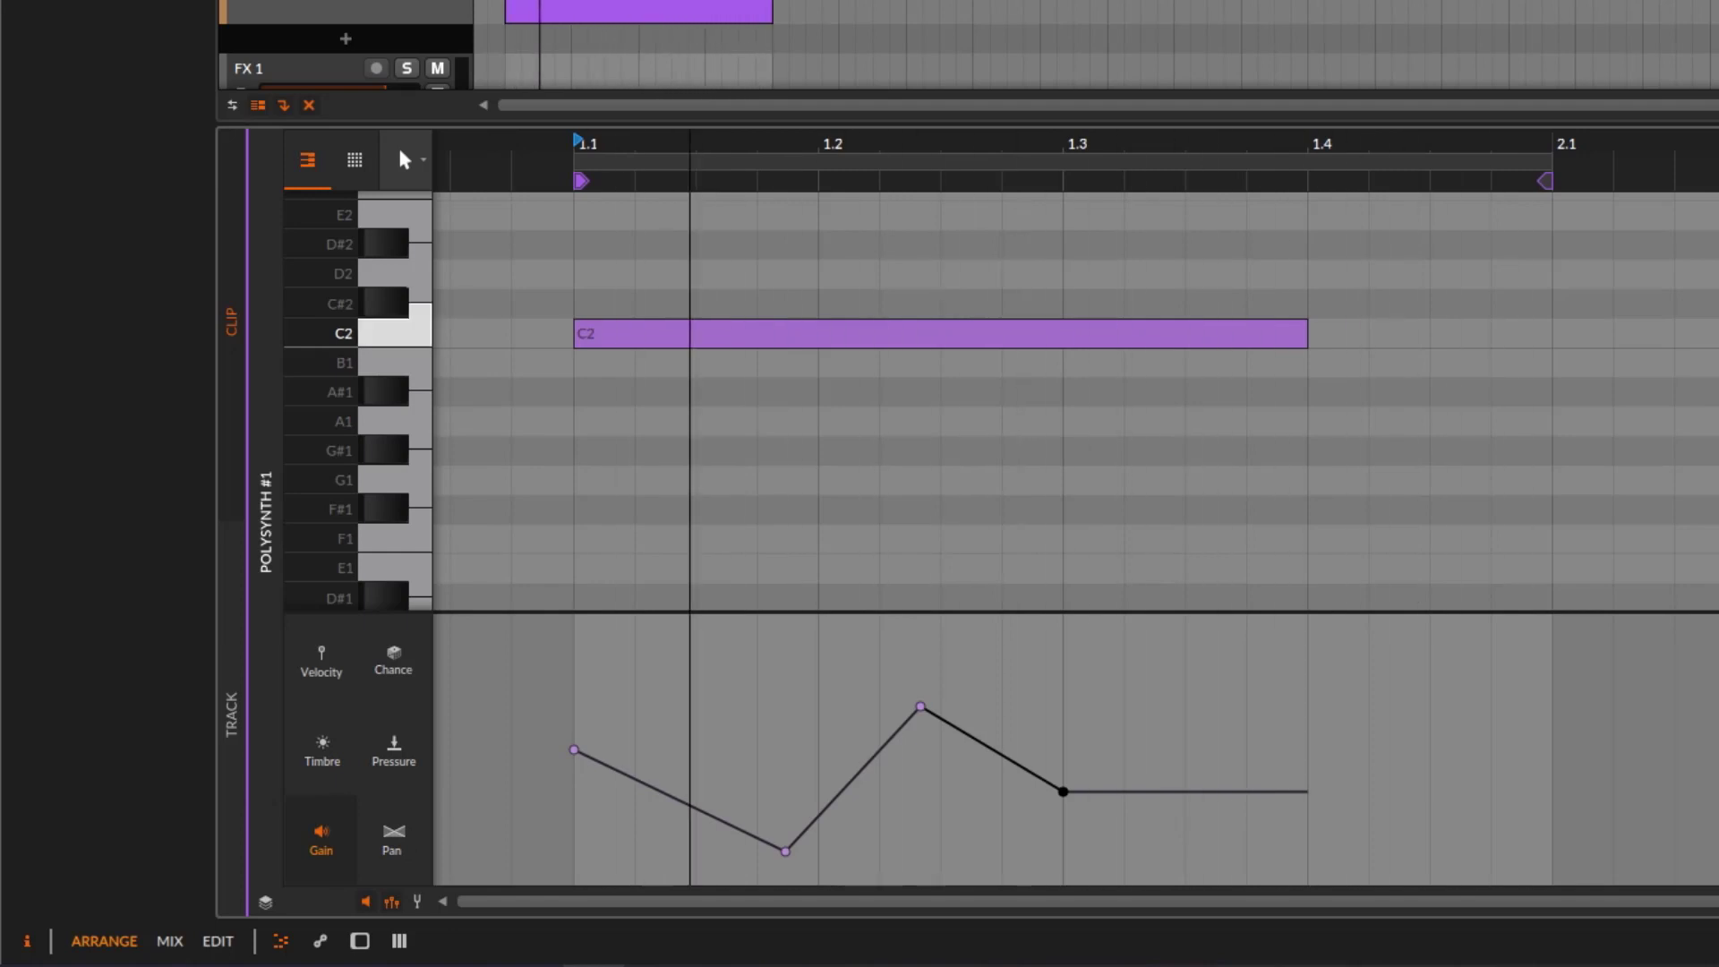
pyautogui.press('space')
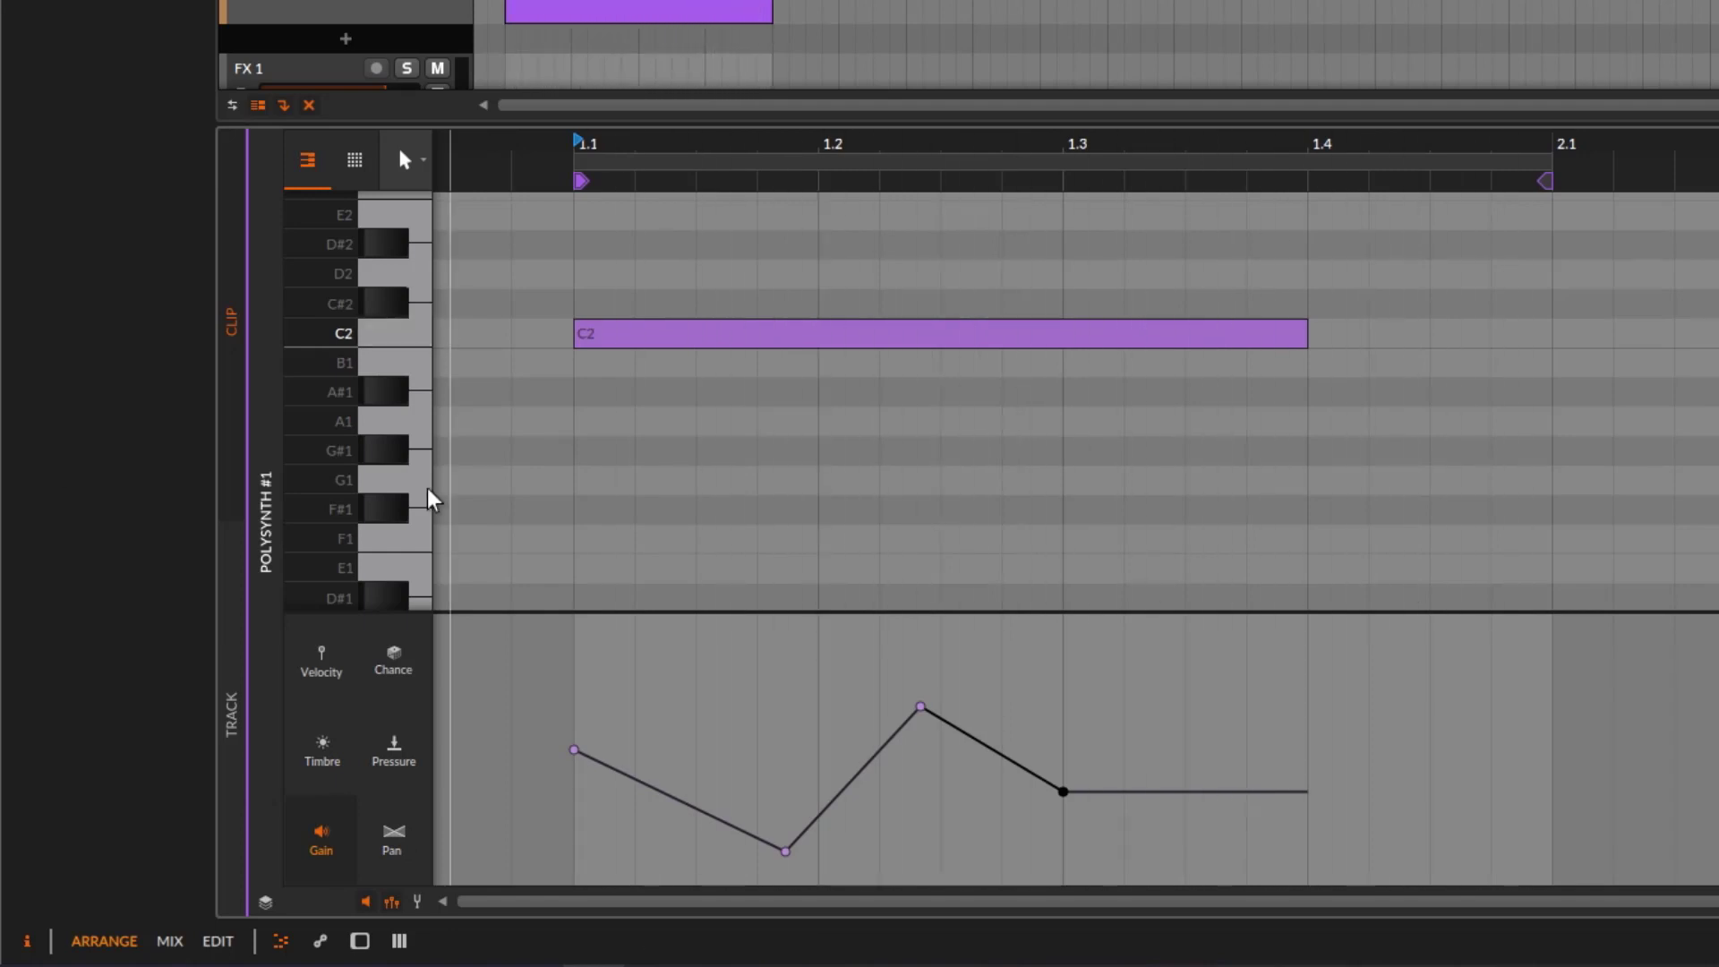
# - Delete all gain points and all pan points of the C2 note, and make the expression lane taller
pyautogui.moveTo(483, 694); pyautogui.dragTo(1335, 848)
pyautogui.press('Delete')
pyautogui.click(392, 837)
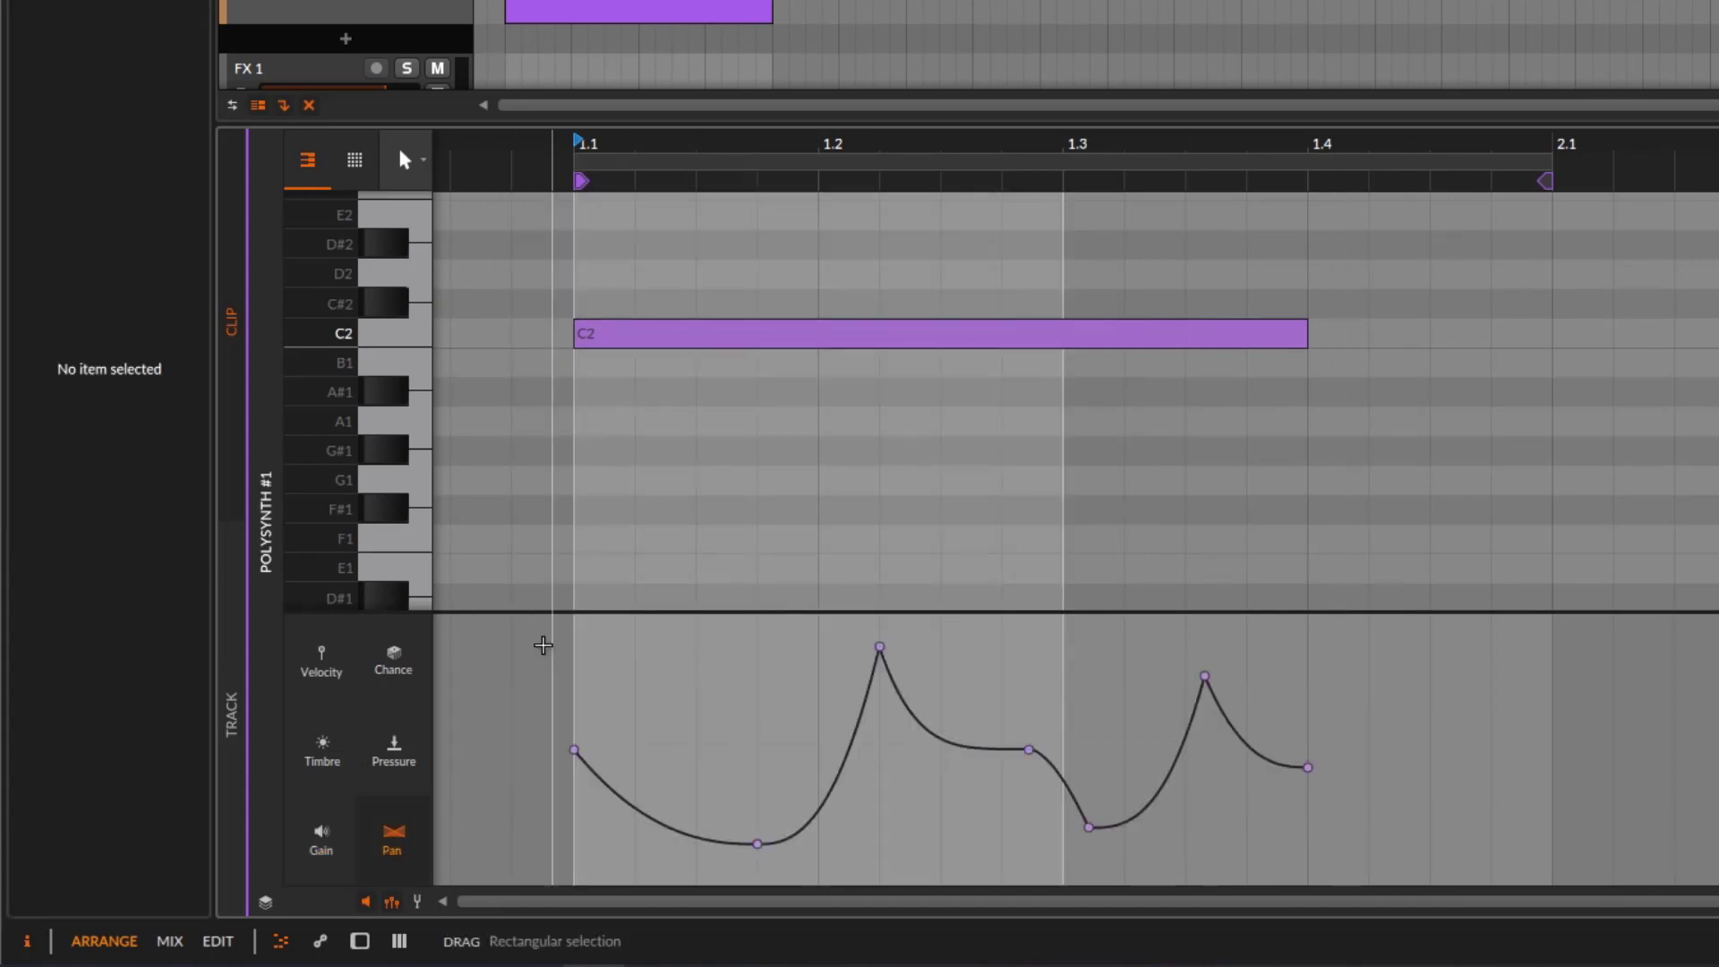
pyautogui.moveTo(545, 614); pyautogui.dragTo(986, 560)
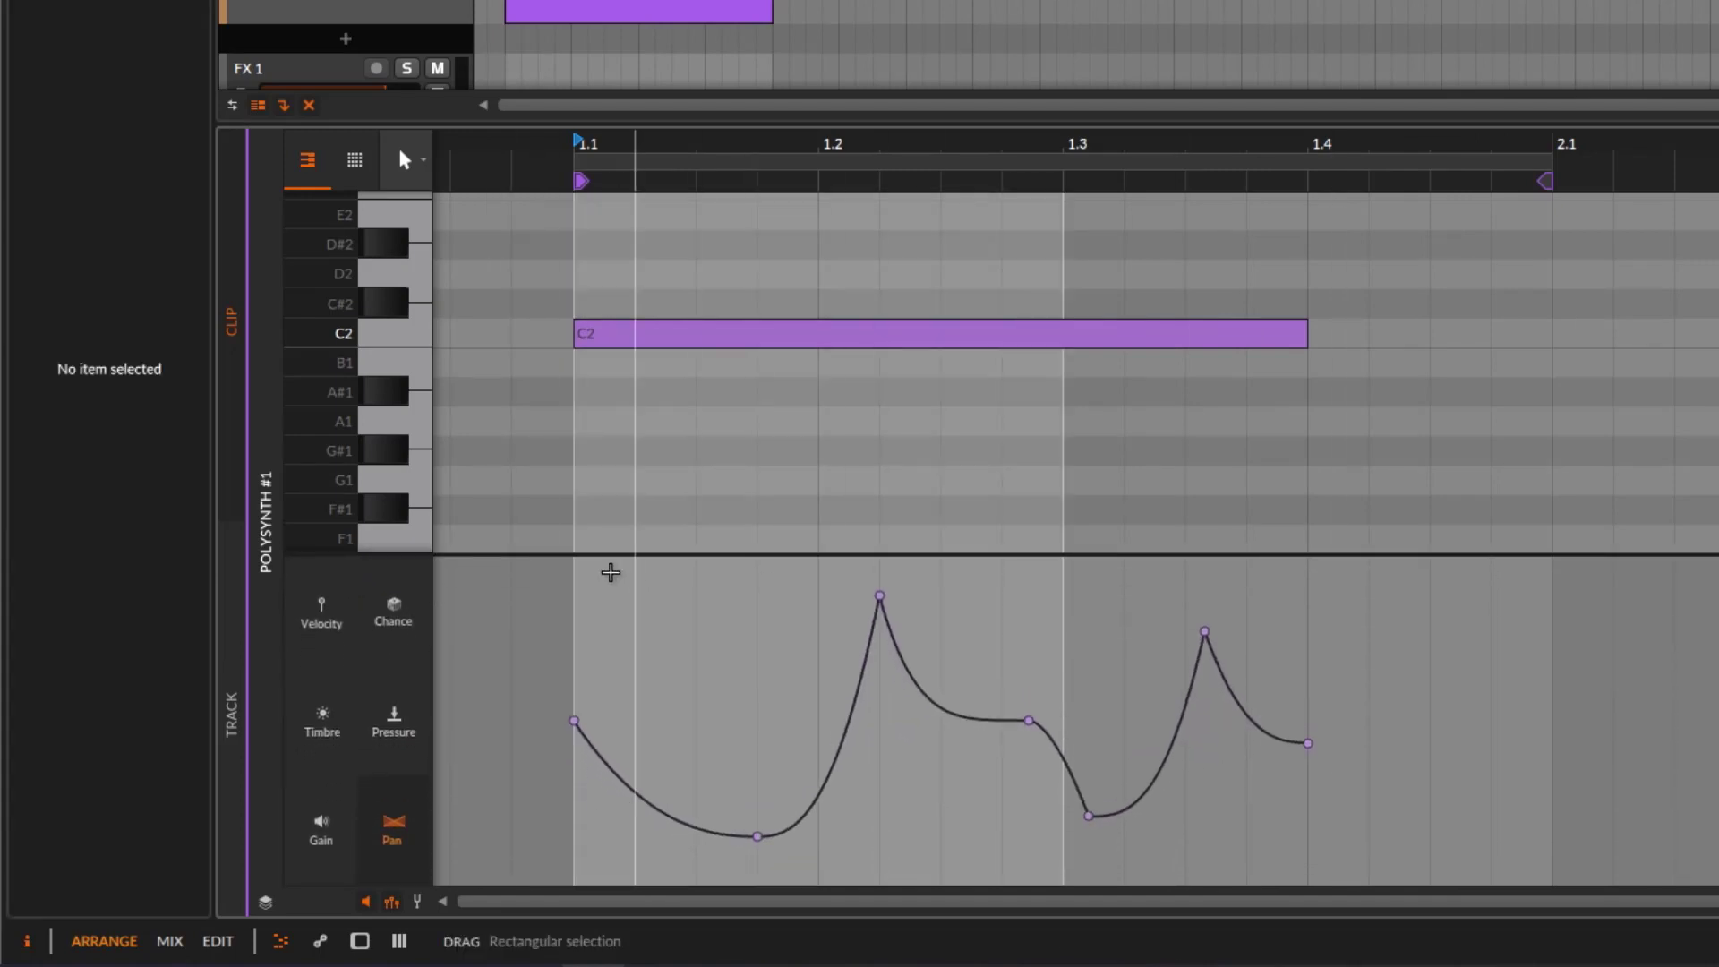
pyautogui.moveTo(514, 571); pyautogui.dragTo(1327, 834)
pyautogui.press('Delete')
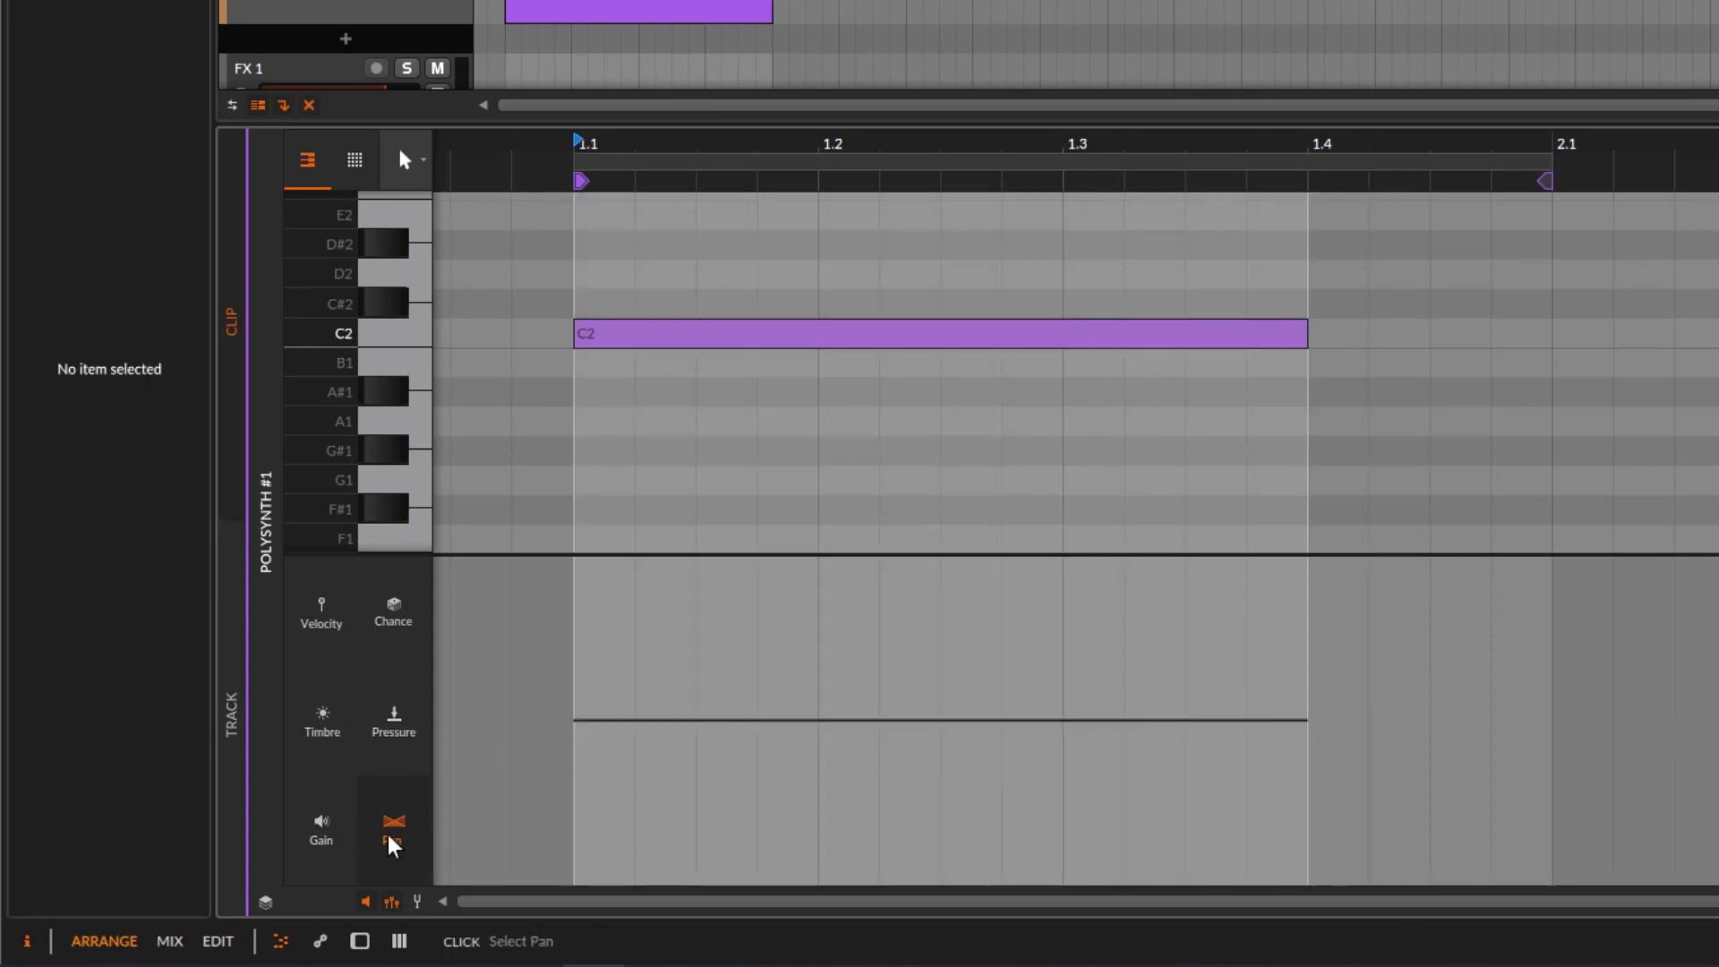
# - Show the C2 note's timbre expression and insert five points at 0.00 % spread between 1.1 and 1.4
pyautogui.click(339, 725)
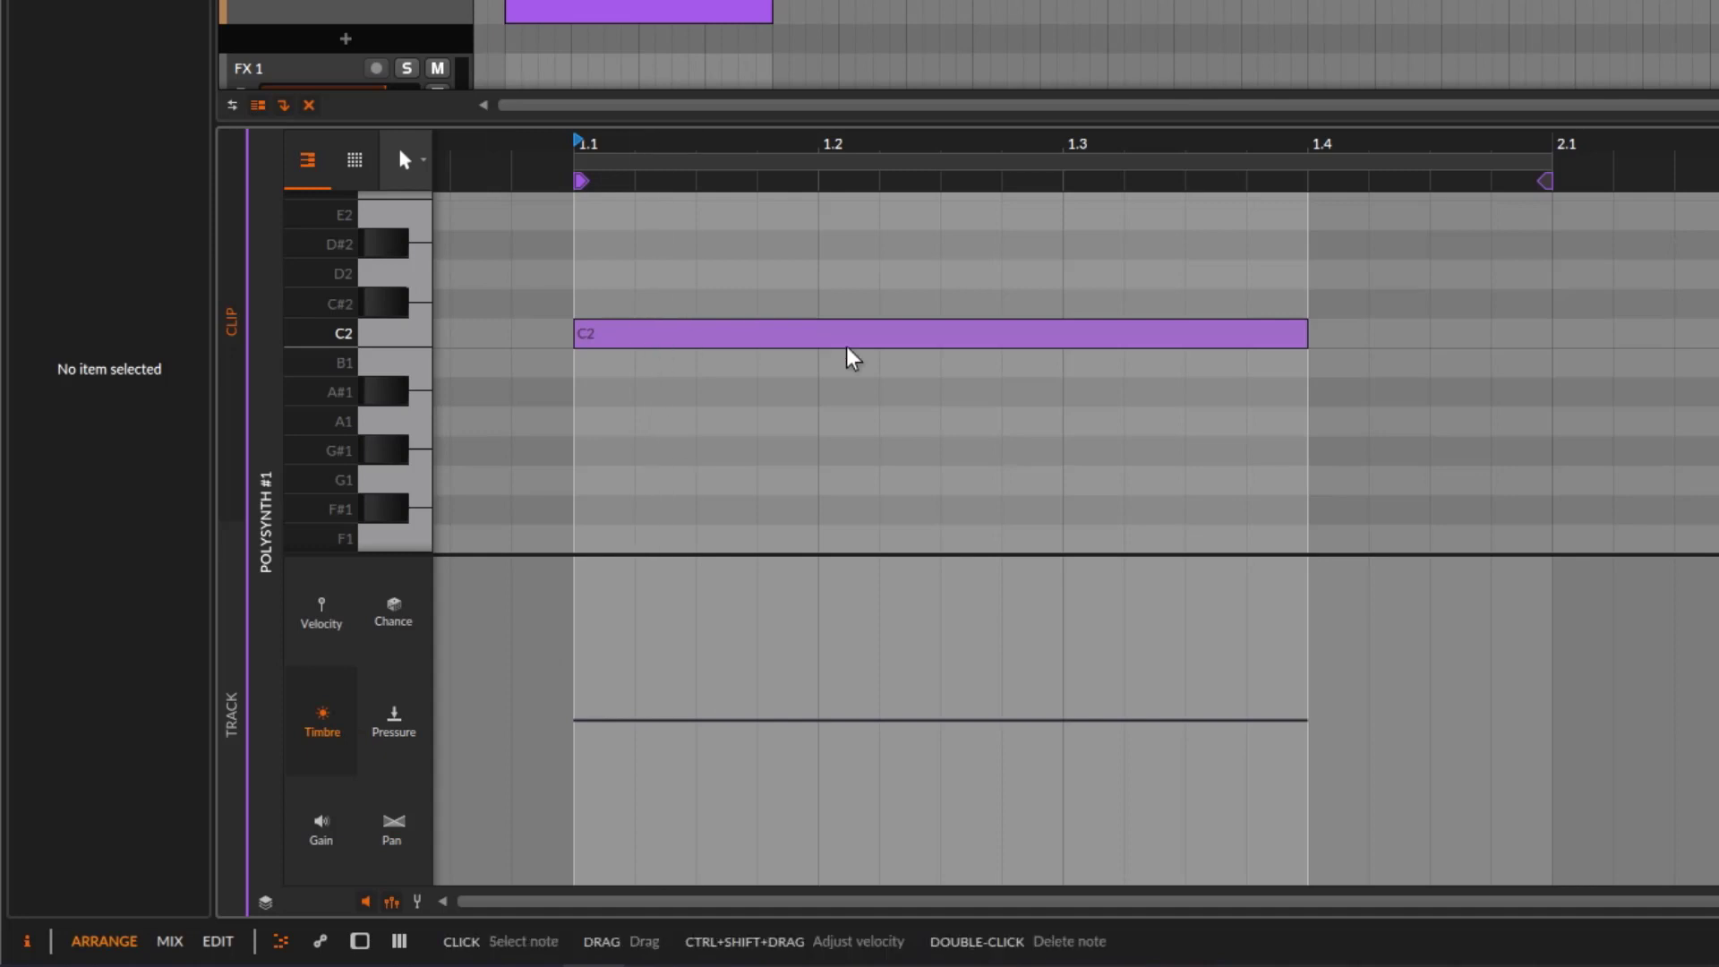
pyautogui.click(635, 720)
pyautogui.click(795, 720)
pyautogui.click(912, 720)
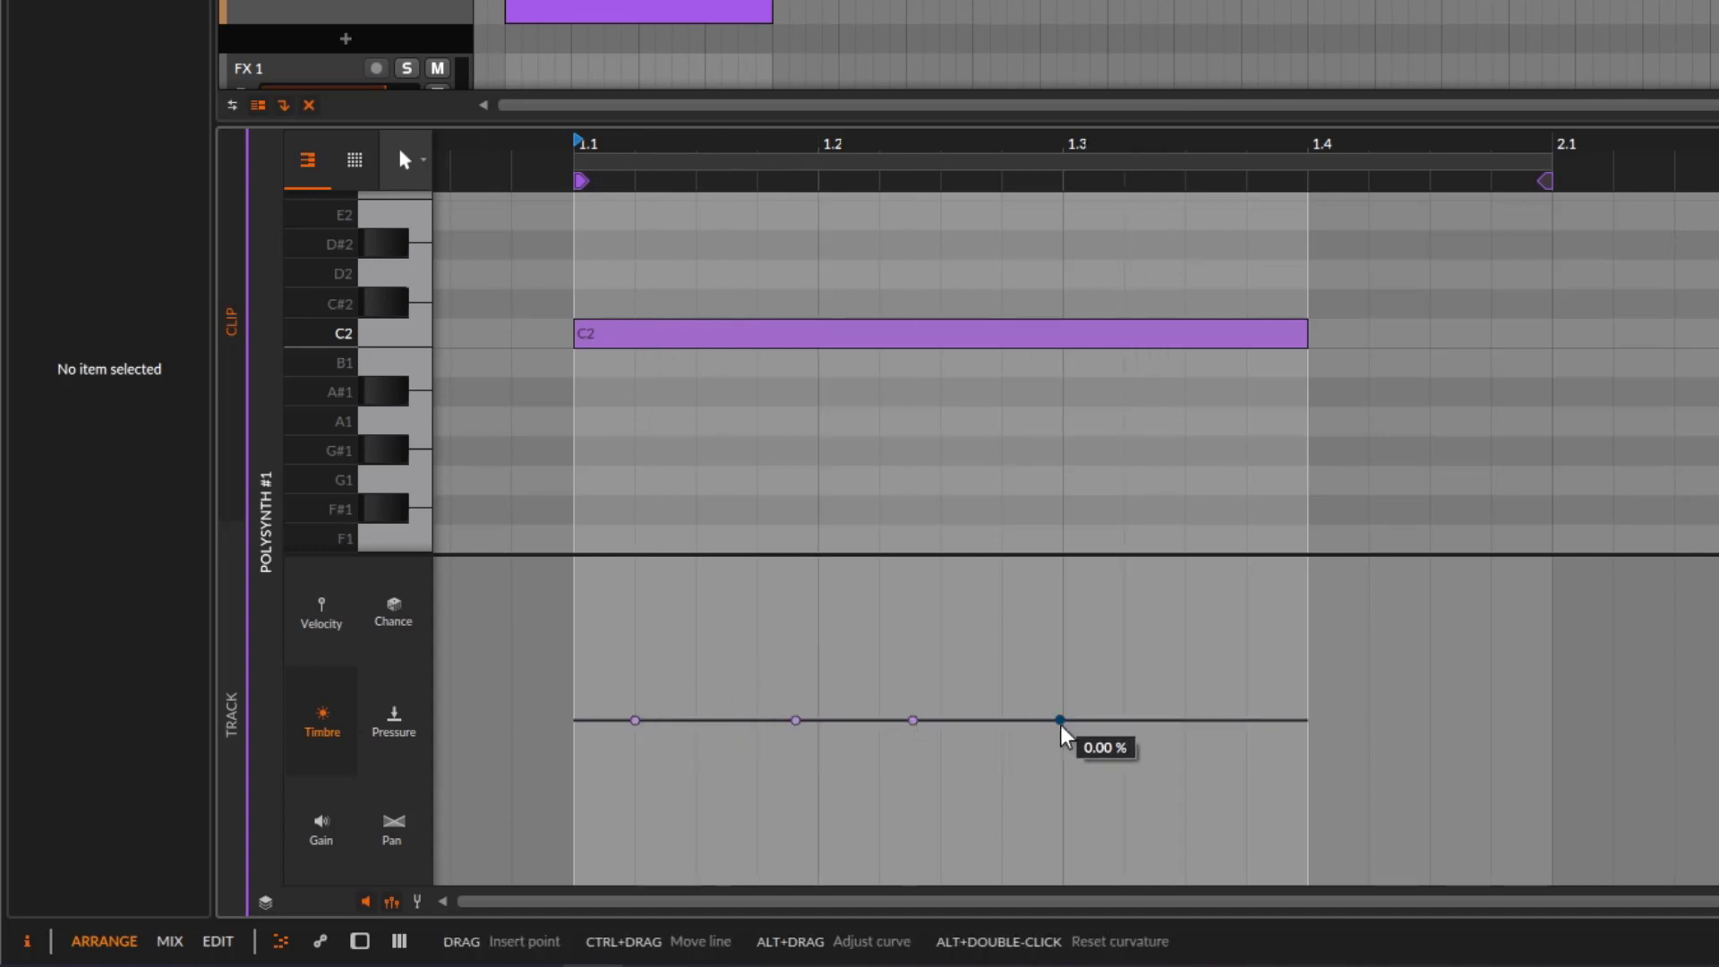
pyautogui.click(1060, 720)
pyautogui.click(1171, 720)
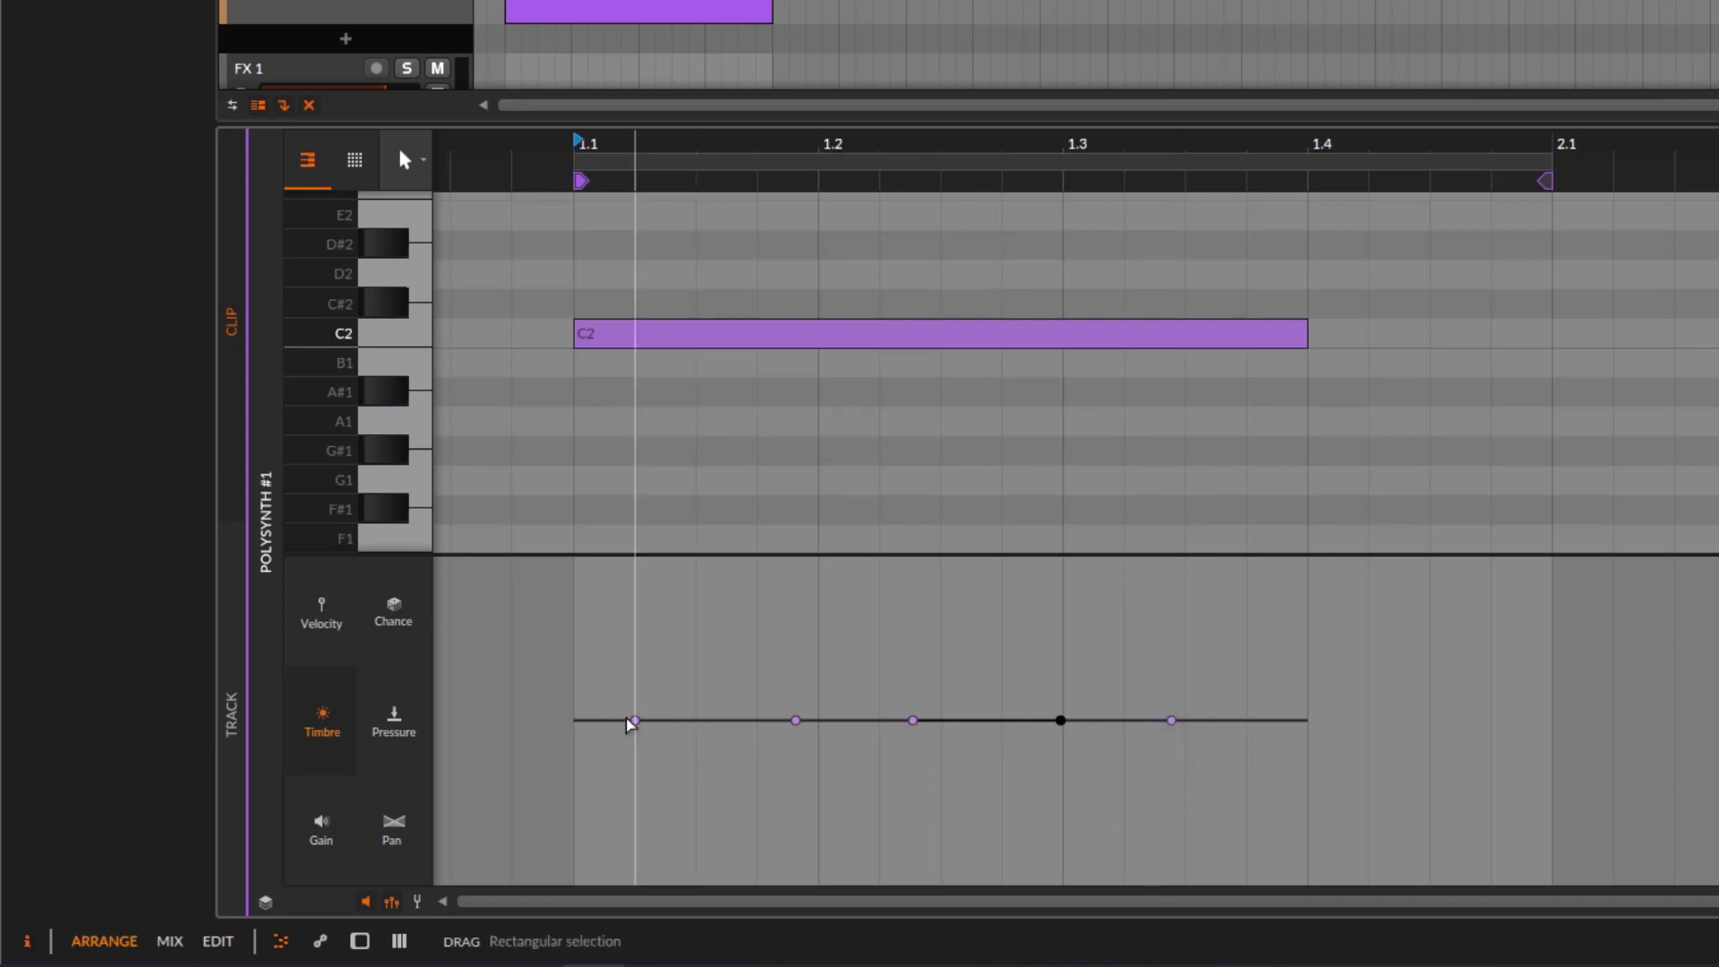
# - Shape the five timbre points into a zigzag with dips at 1.2 and after 1.3 and a last peak of about 58 %
pyautogui.moveTo(637, 722); pyautogui.dragTo(634, 658)
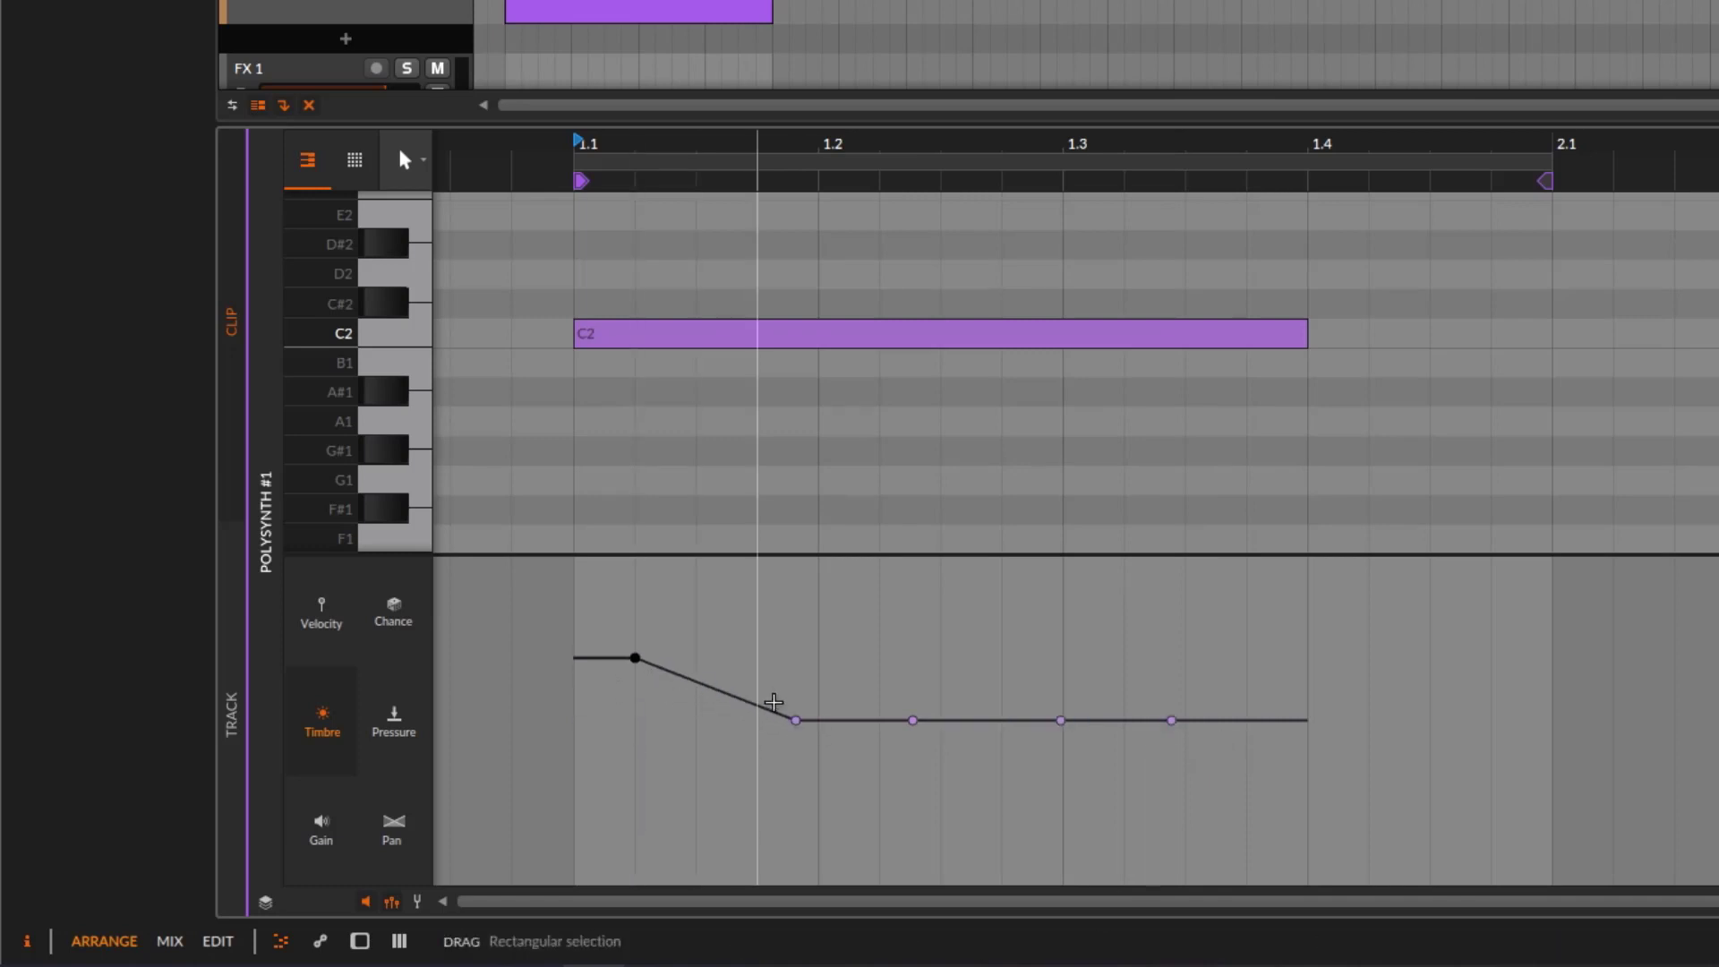
pyautogui.moveTo(795, 719); pyautogui.dragTo(795, 737)
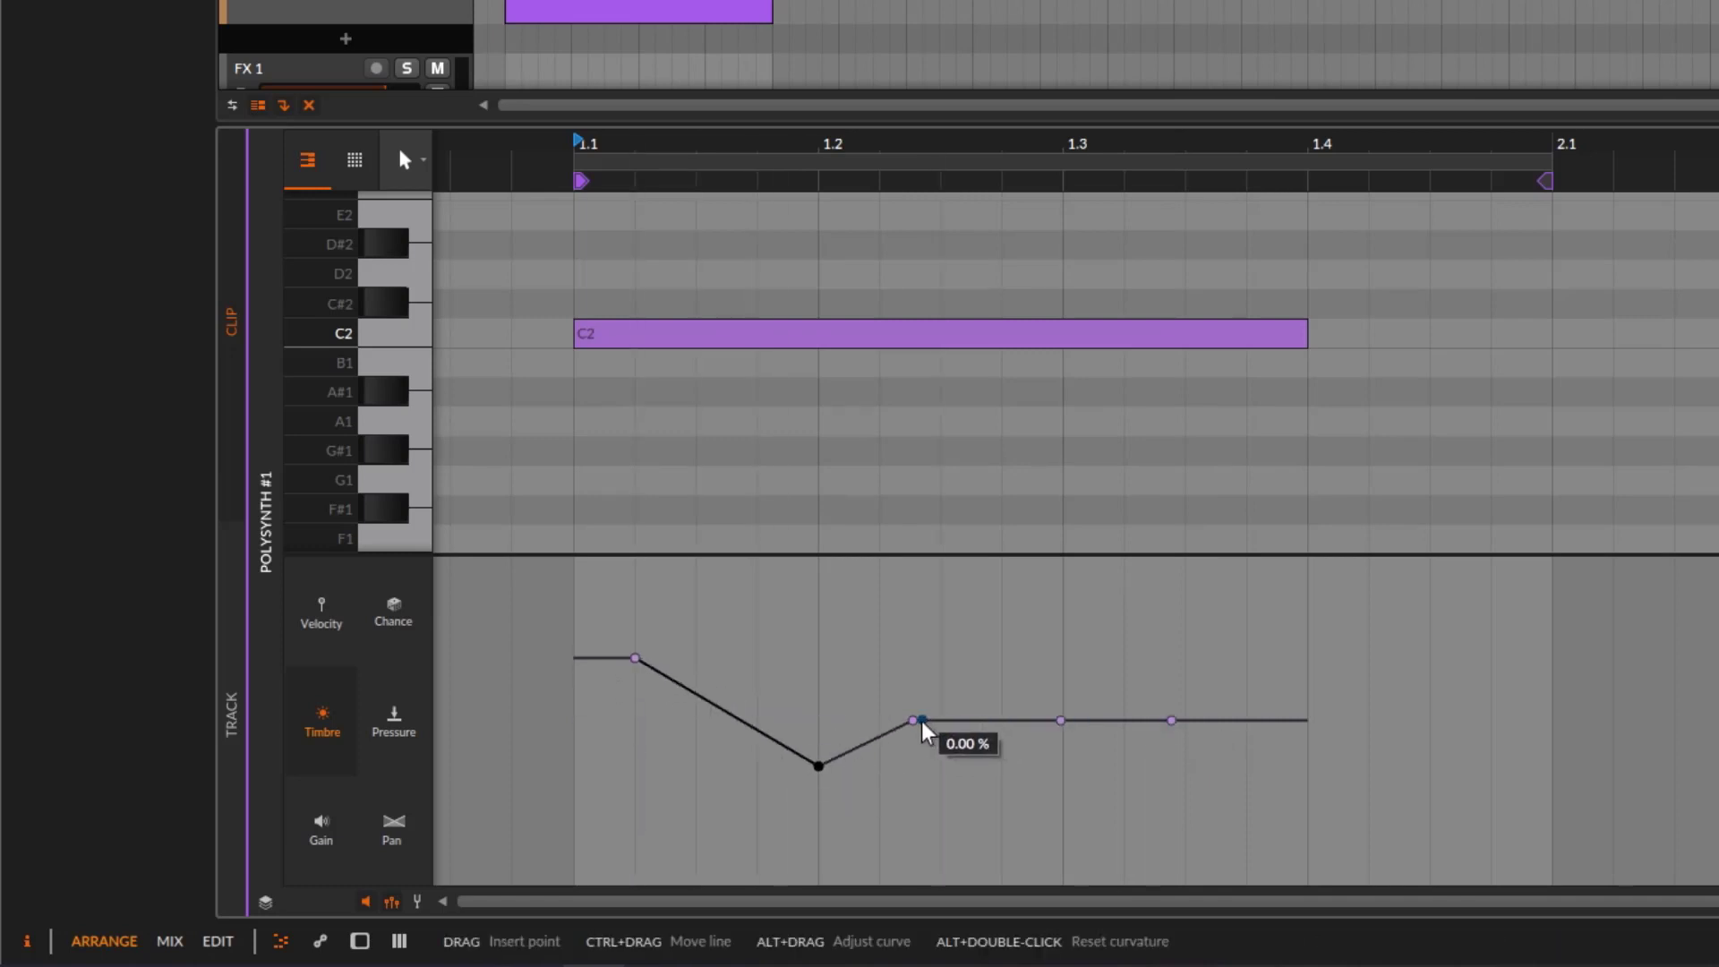
pyautogui.moveTo(913, 720); pyautogui.dragTo(940, 675)
pyautogui.moveTo(1060, 721); pyautogui.dragTo(1099, 860)
pyautogui.click(1172, 720)
pyautogui.moveTo(1173, 720); pyautogui.dragTo(1246, 628)
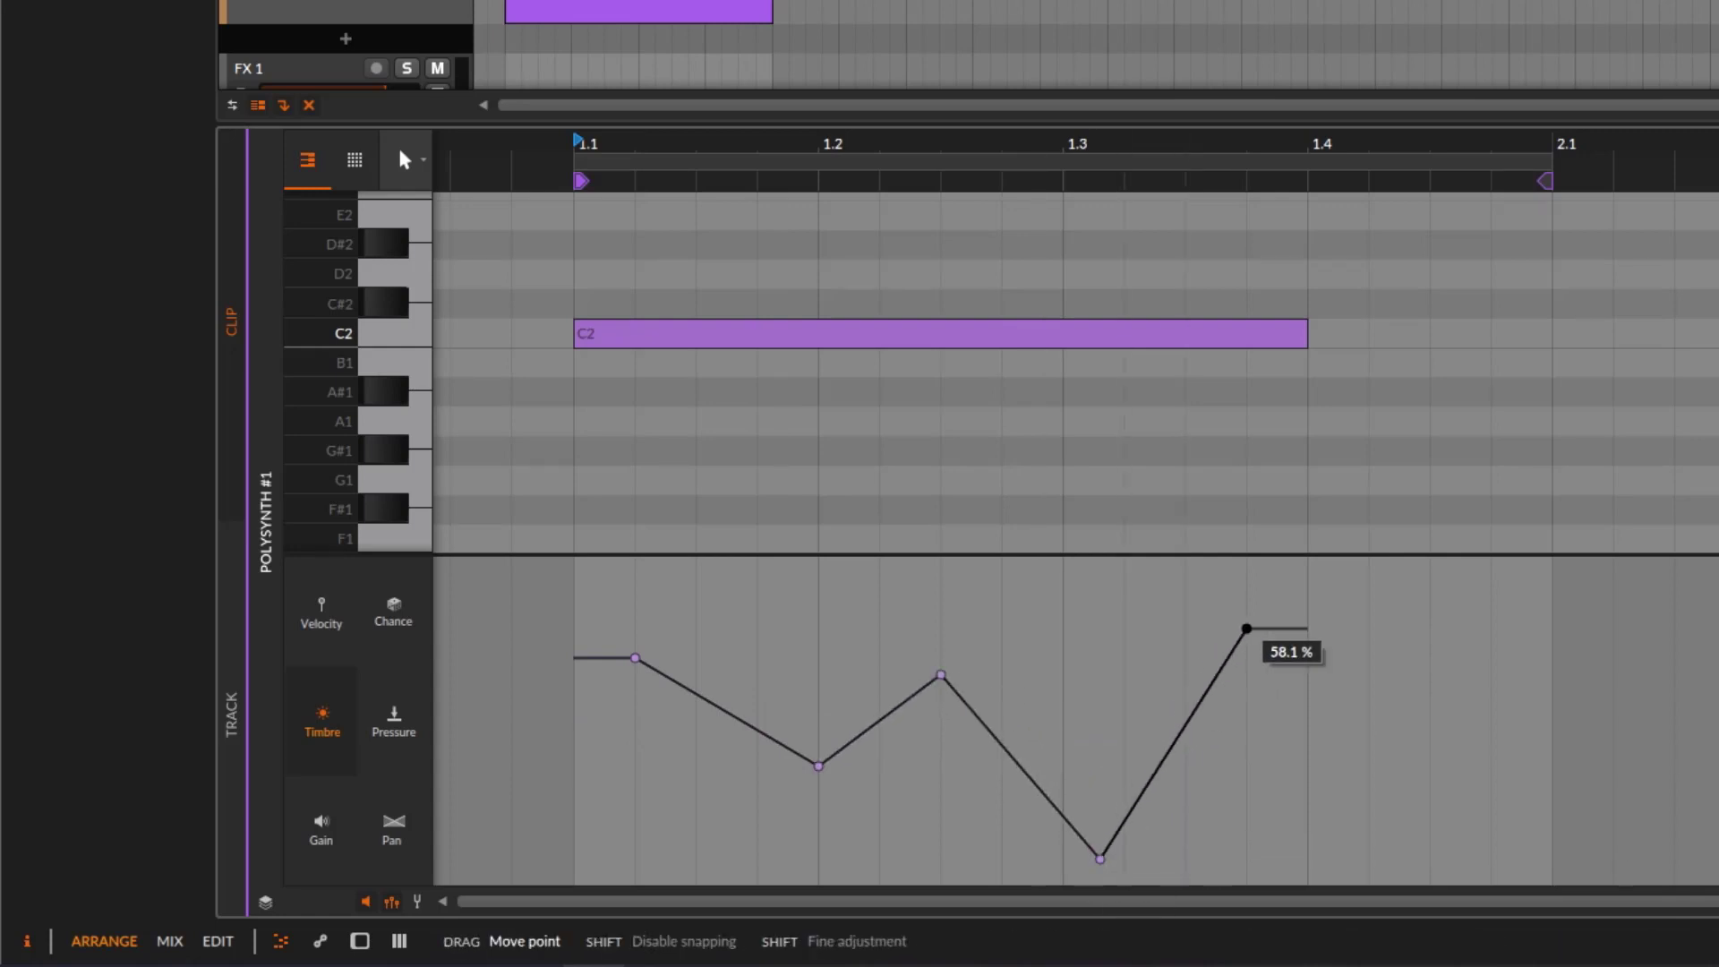
# - Raise the timbre dip after 1.3 to about -19 %, add an end point at 1.4 and a start point at about -21 %, and play it
pyautogui.moveTo(1100, 858); pyautogui.dragTo(1099, 748)
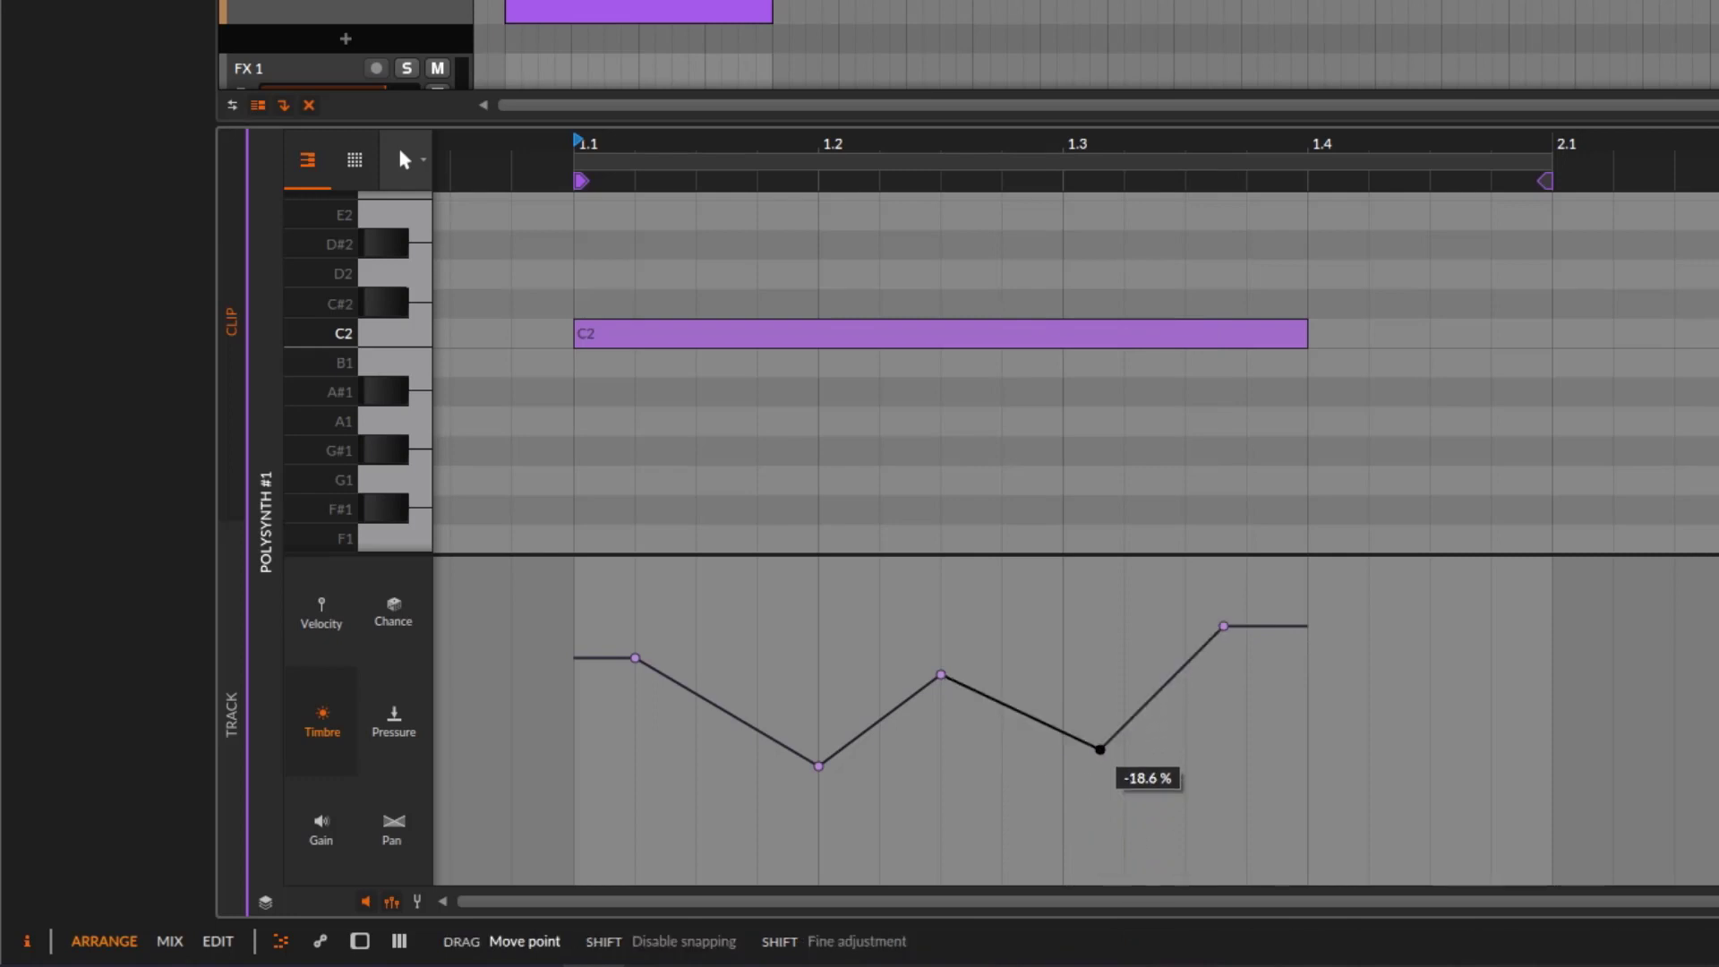
pyautogui.moveTo(1288, 626); pyautogui.dragTo(1288, 691)
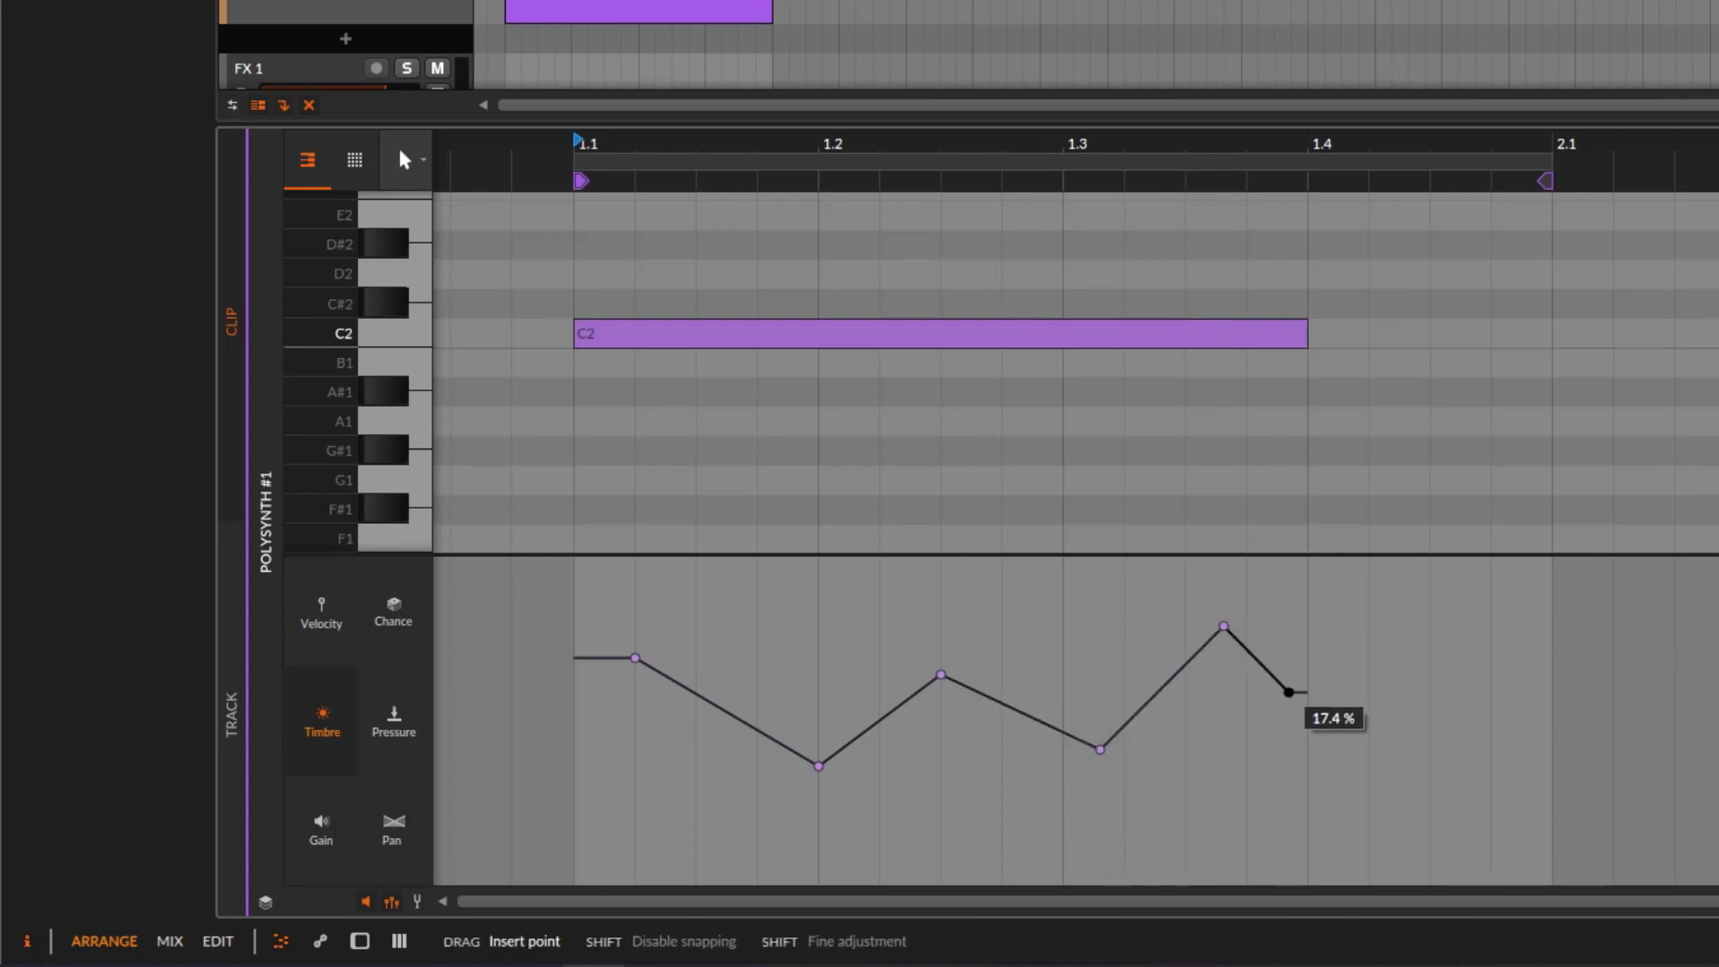
pyautogui.moveTo(588, 658); pyautogui.dragTo(589, 704)
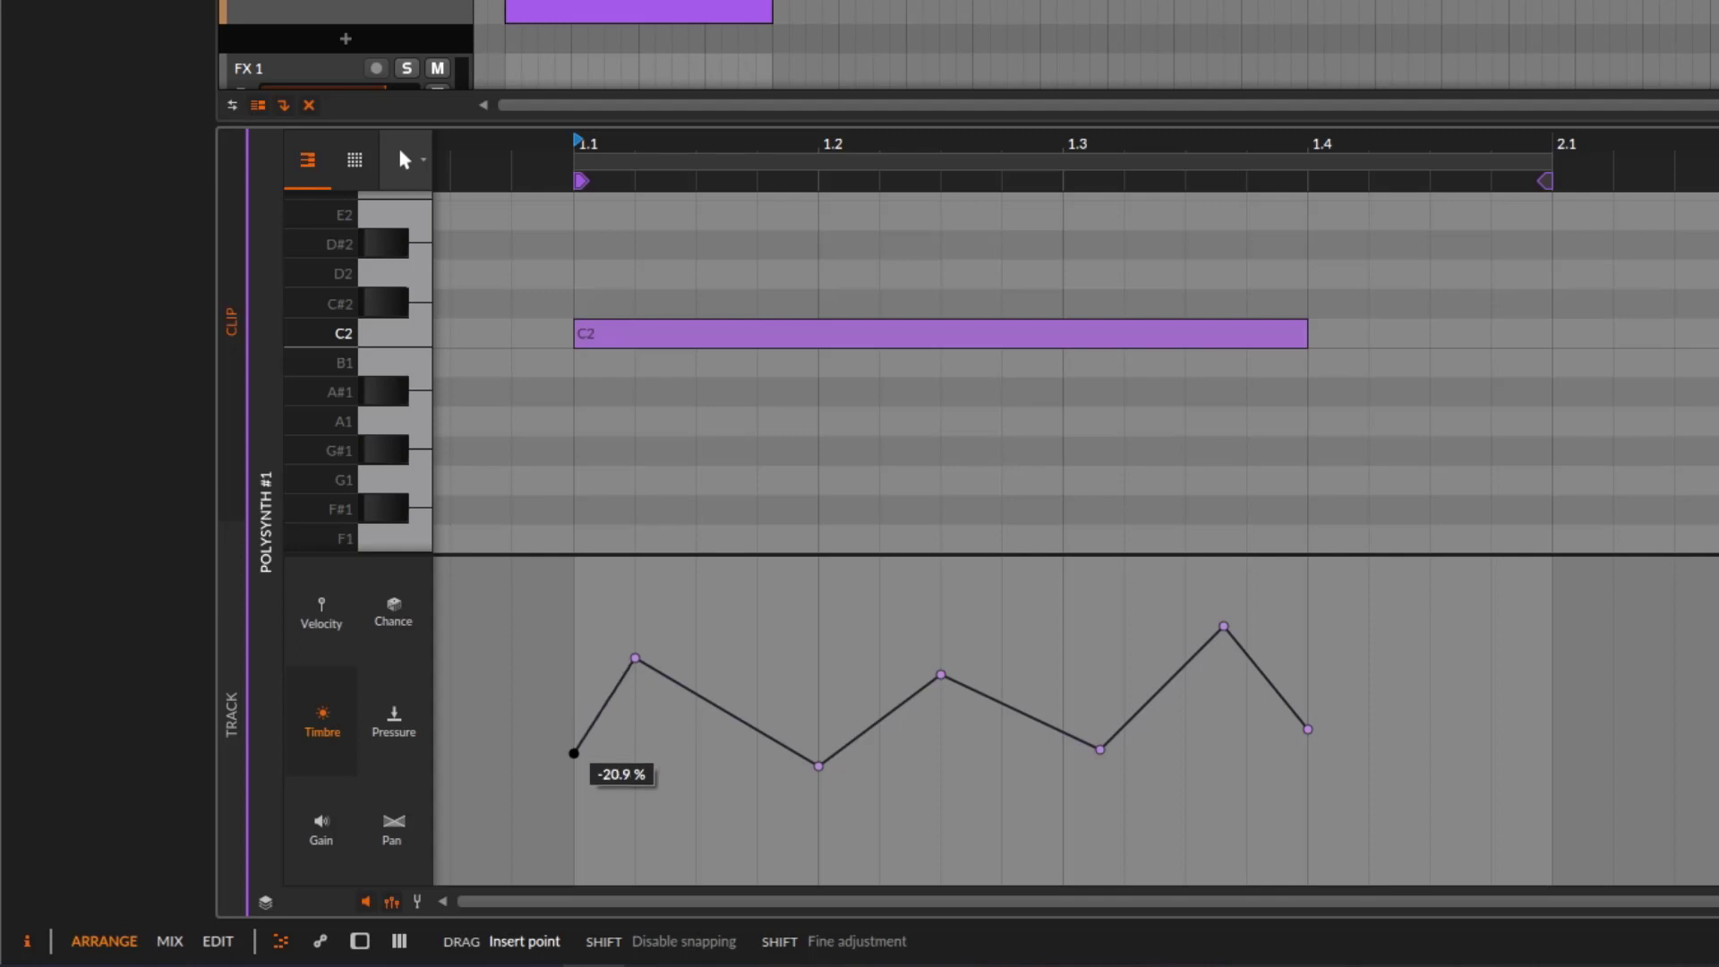
pyautogui.press('space')
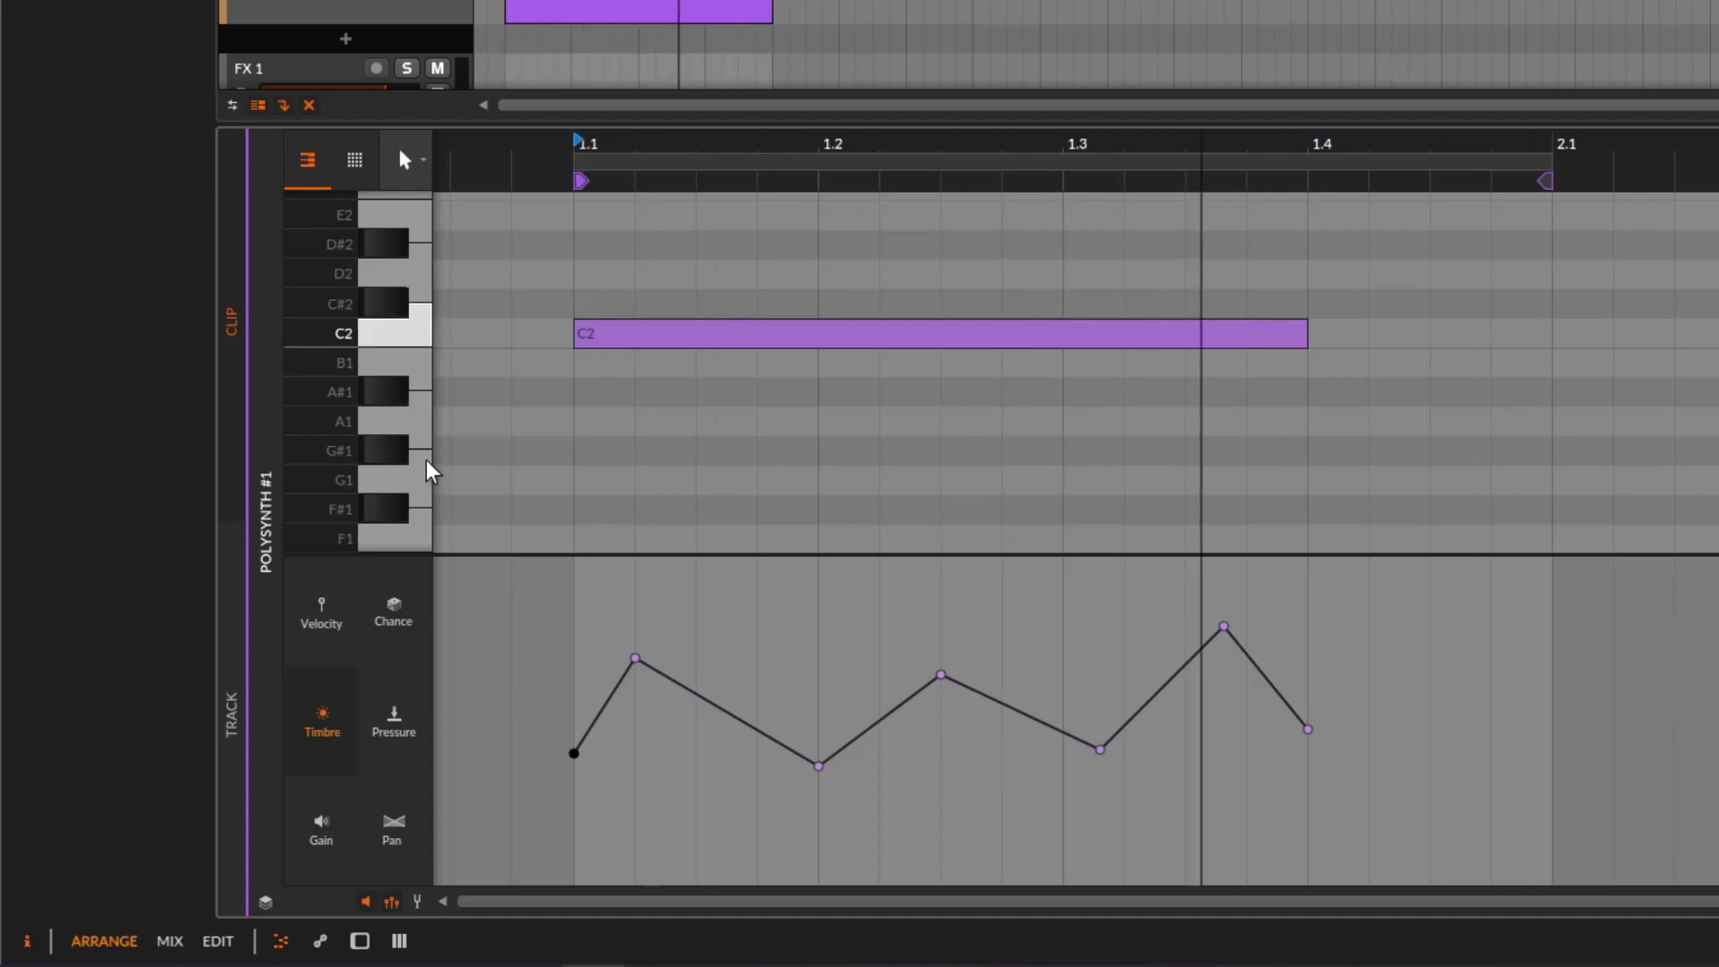
pyautogui.press('space')
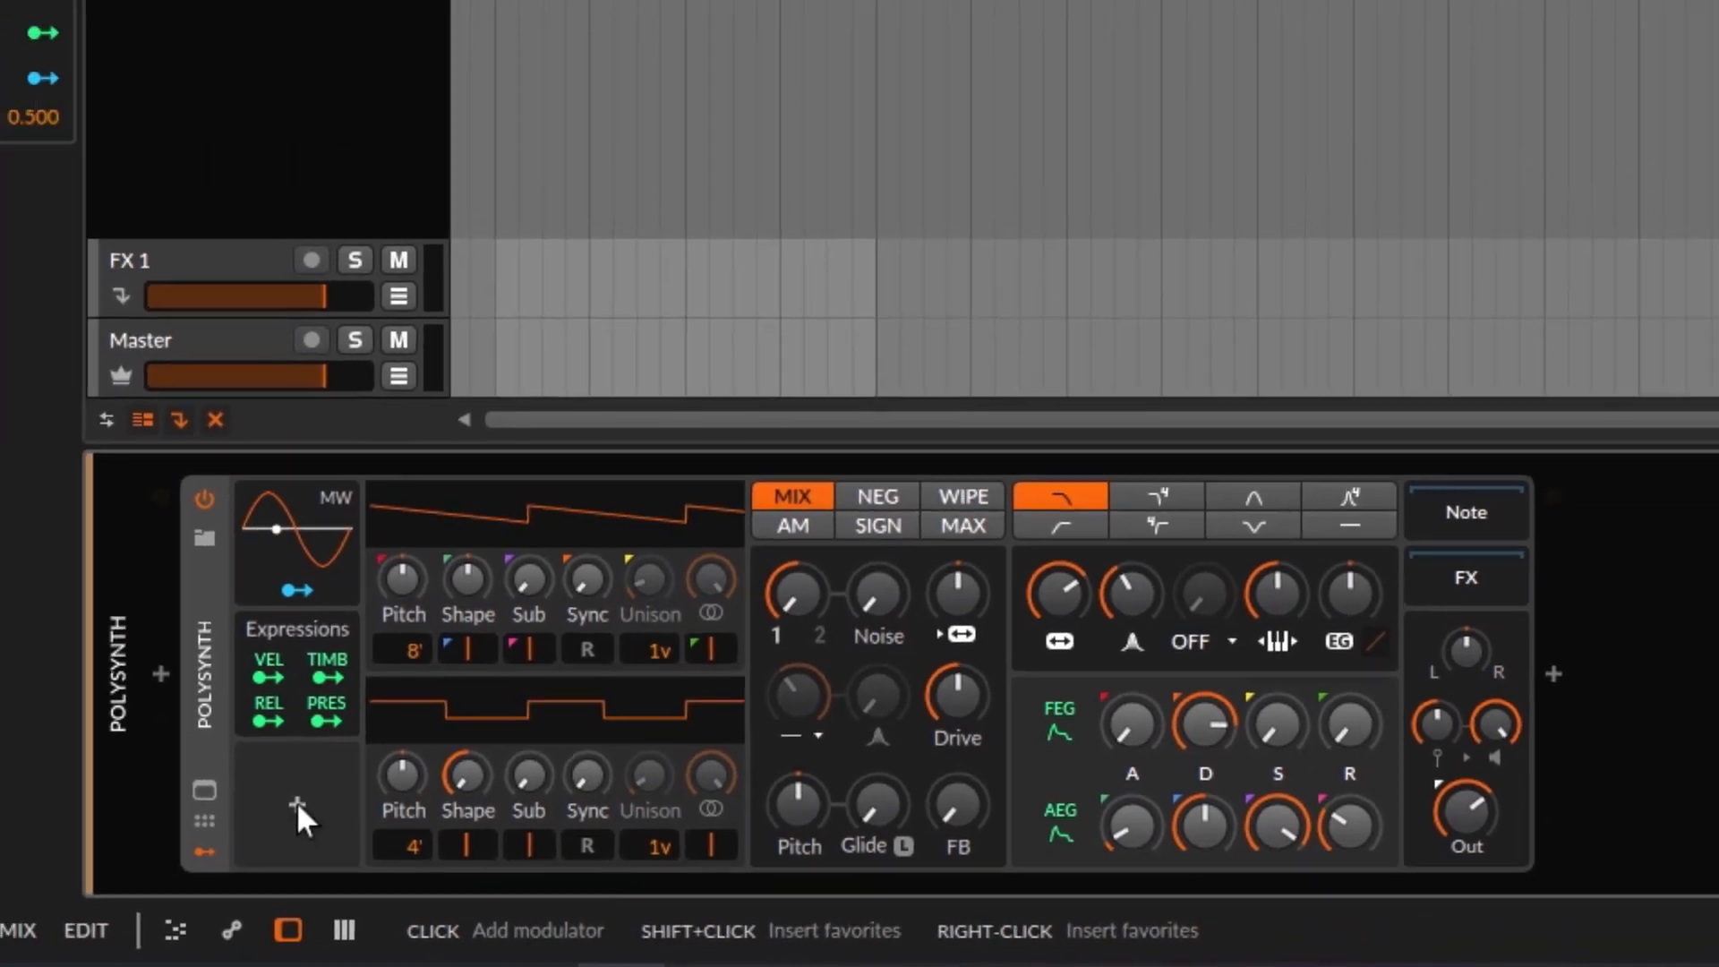
# - Insert a second Expressions modulator into the Polysynth's empty modulator slot and remove it again
pyautogui.click(184, 792)
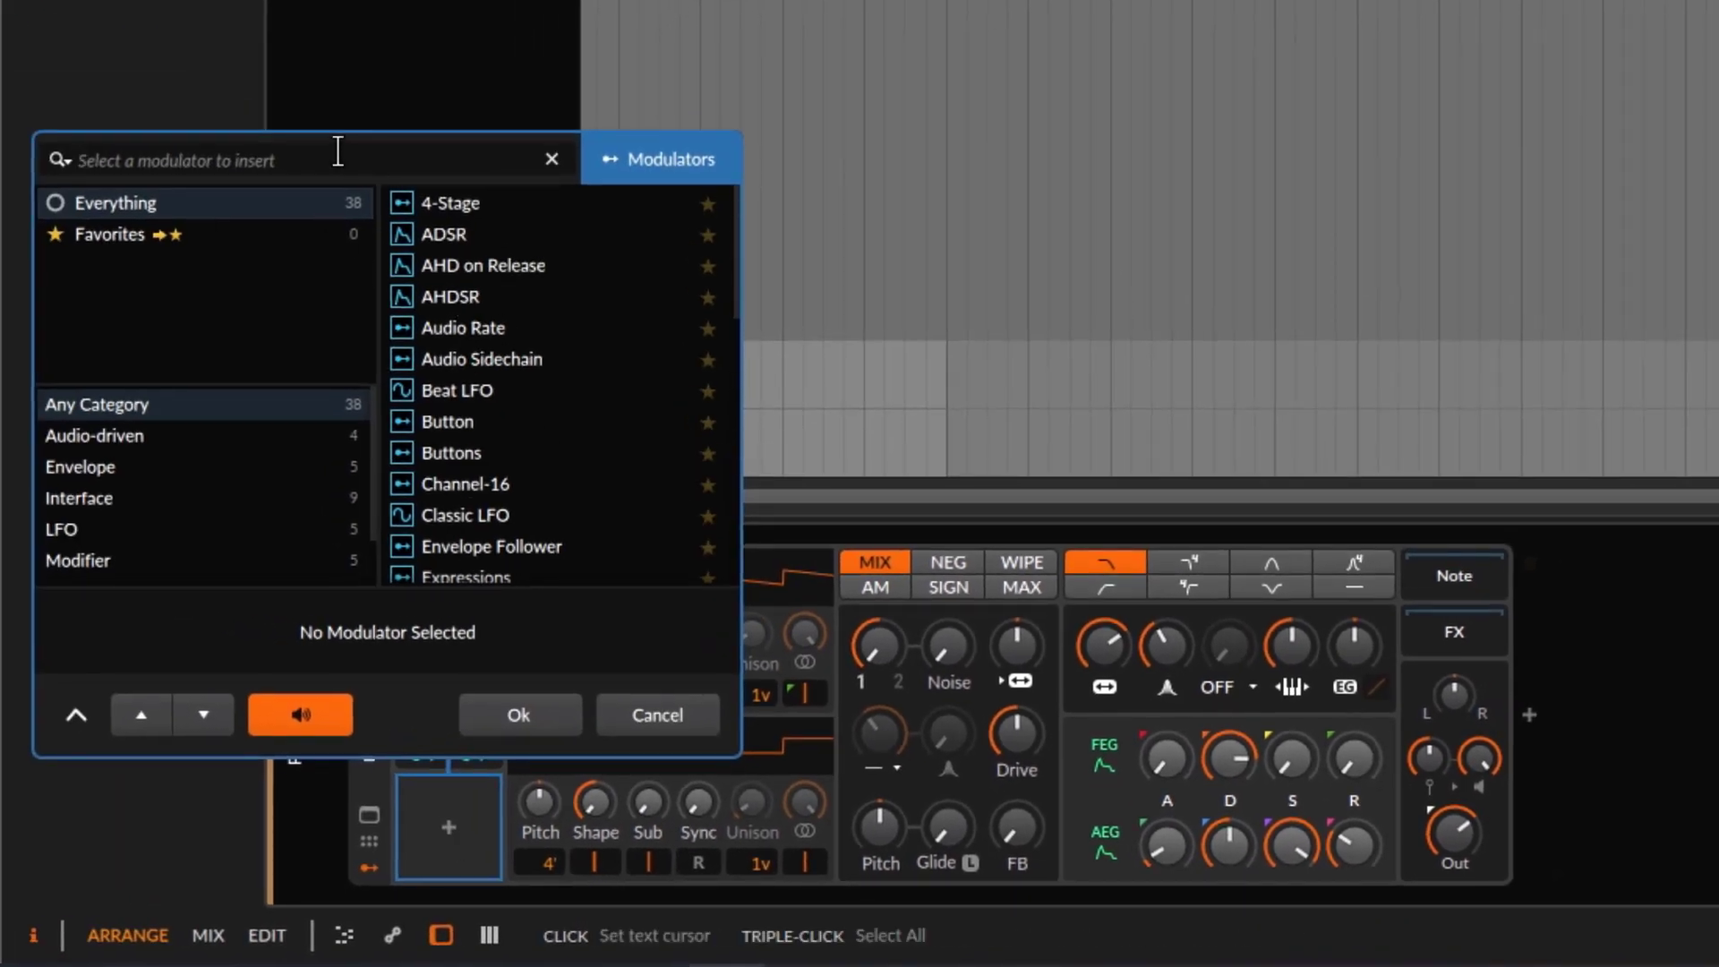
pyautogui.write('exp')
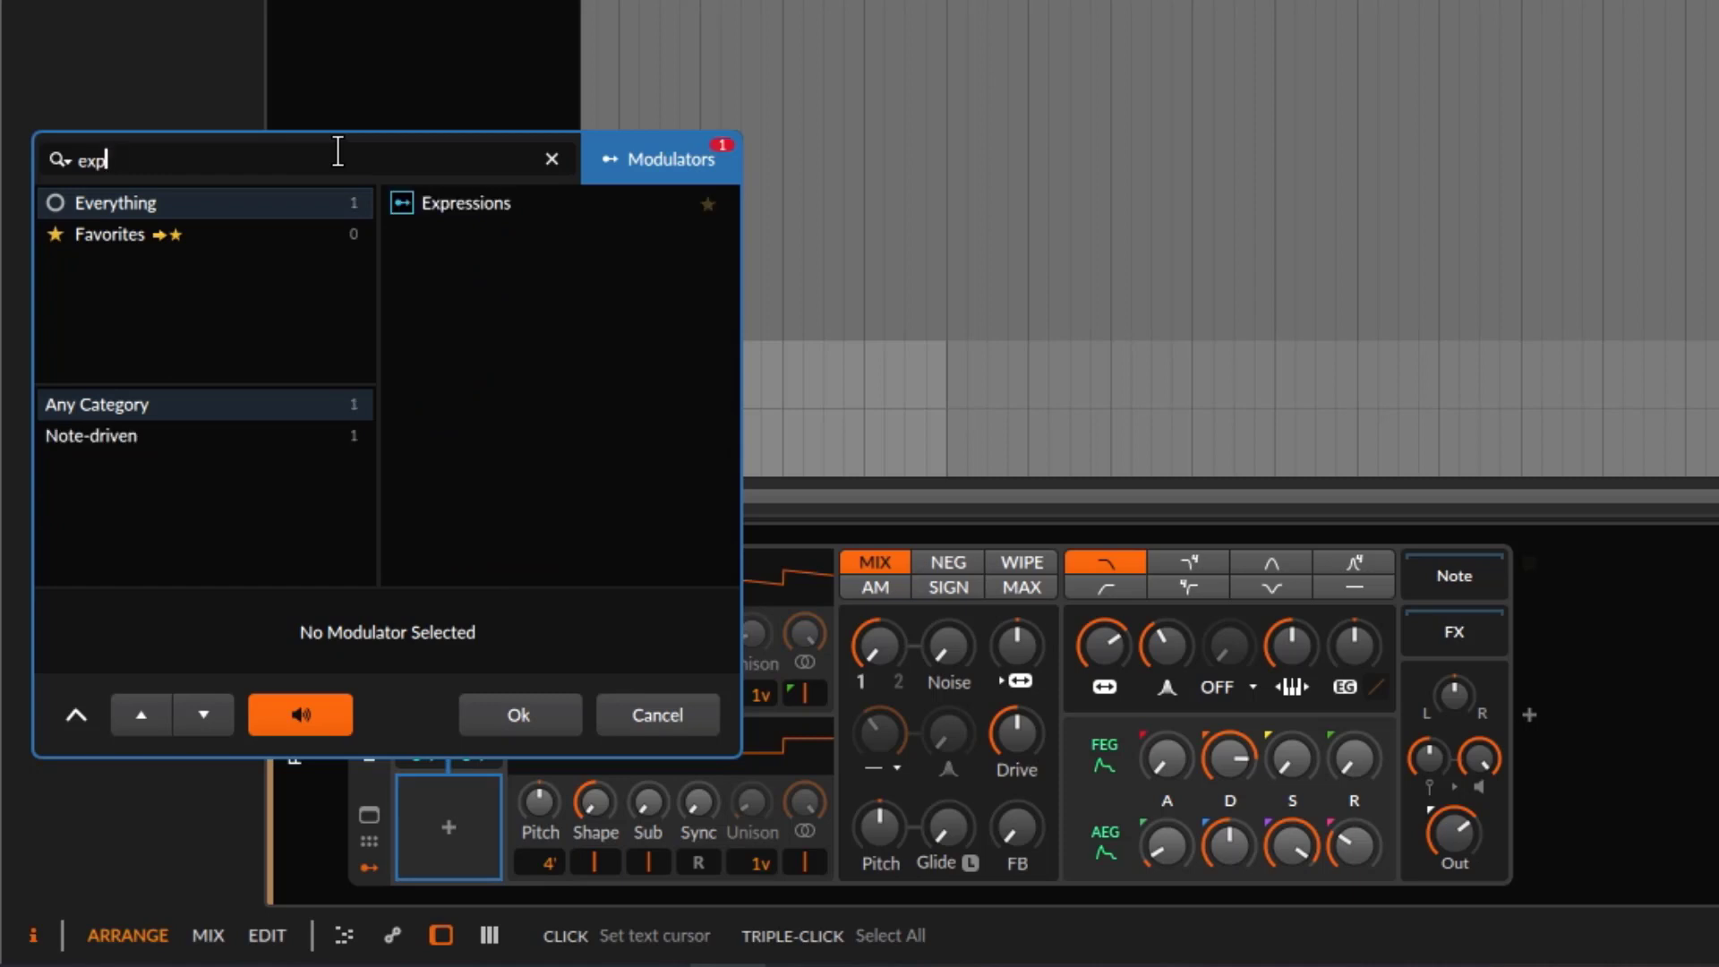
pyautogui.click(458, 204)
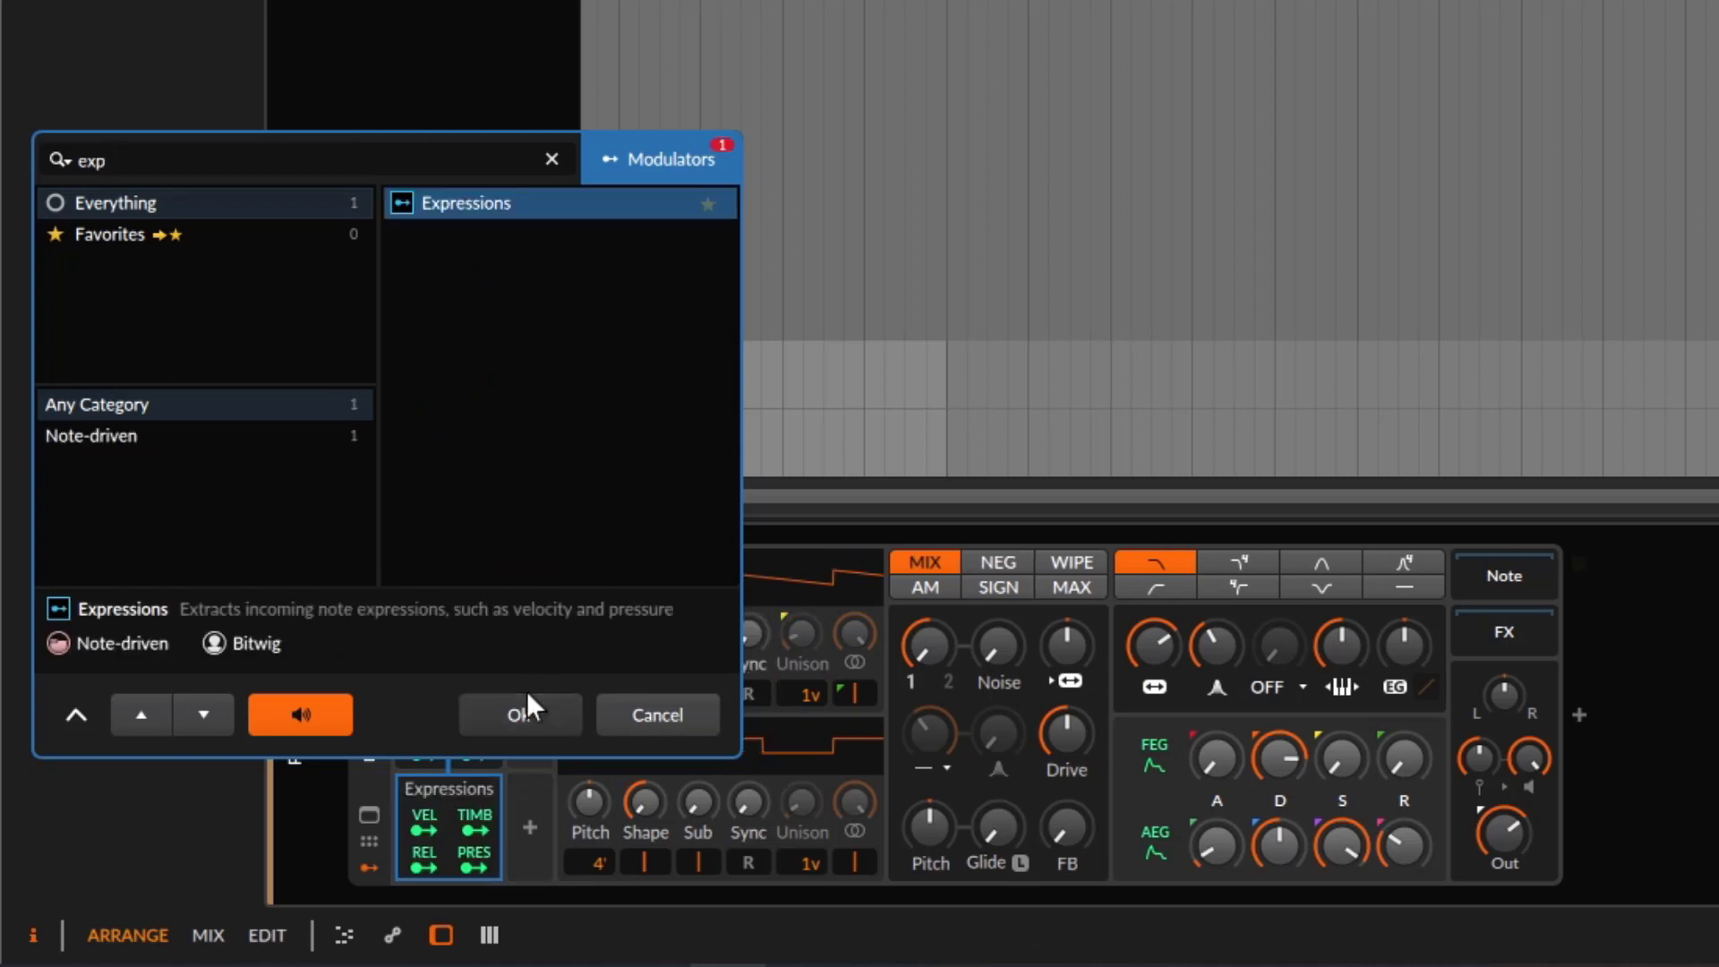
pyautogui.click(524, 707)
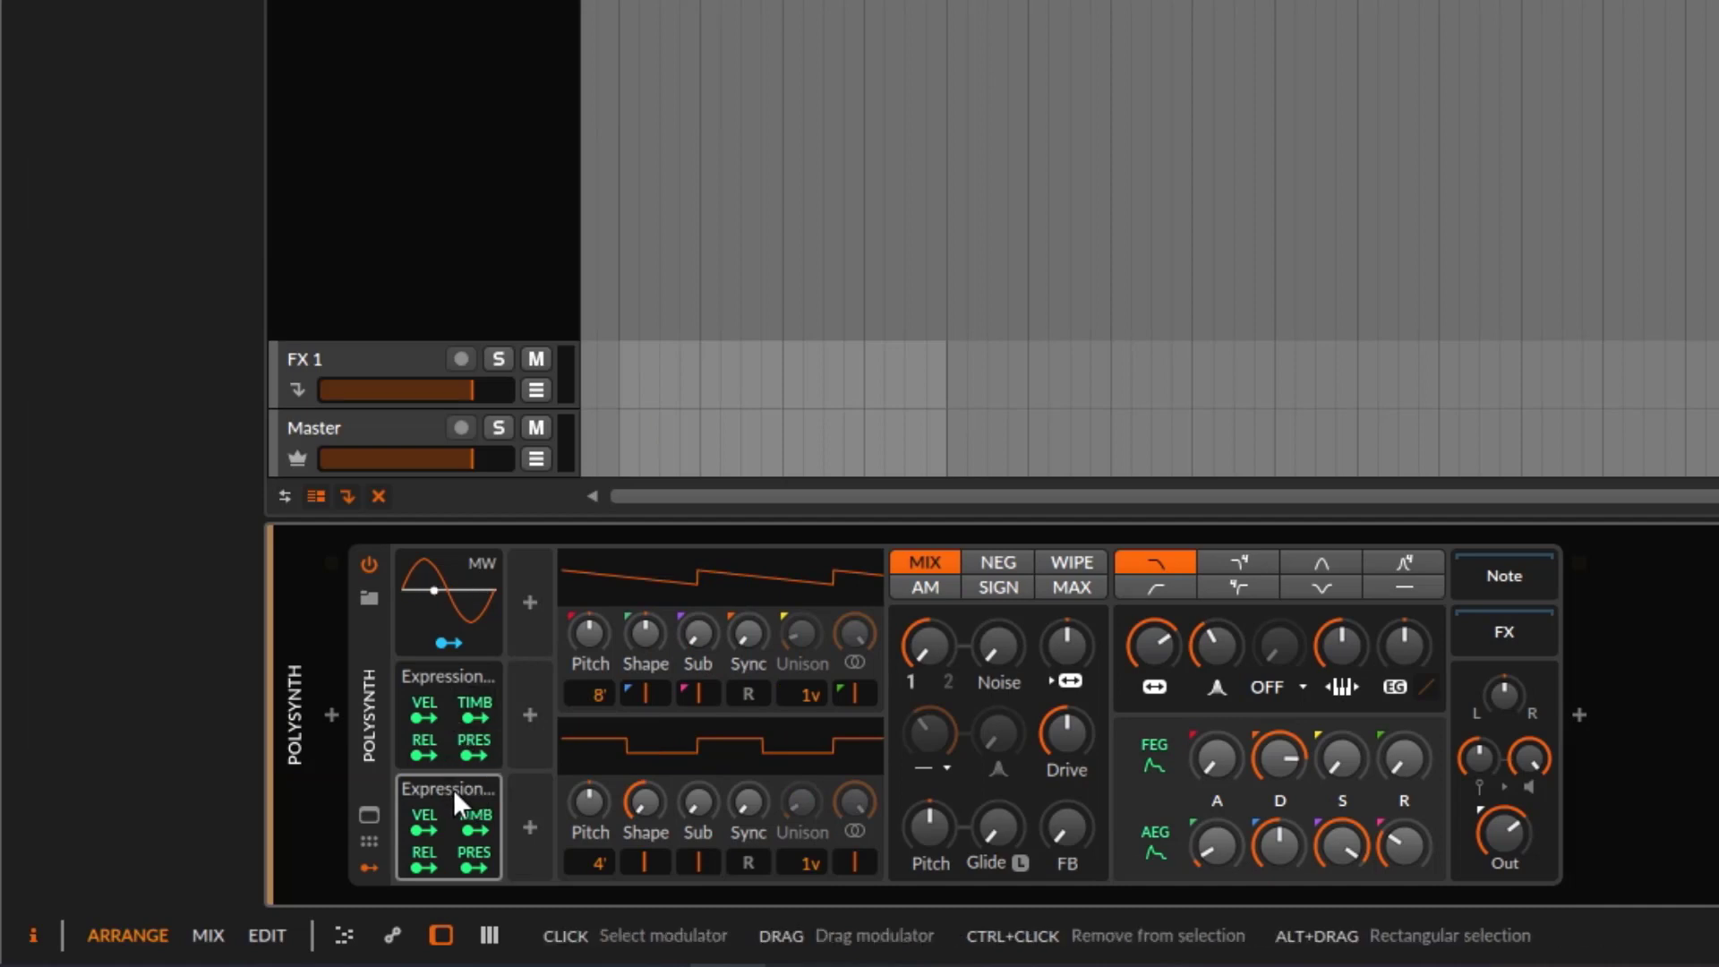
pyautogui.rightClick(454, 788)
pyautogui.click(779, 927)
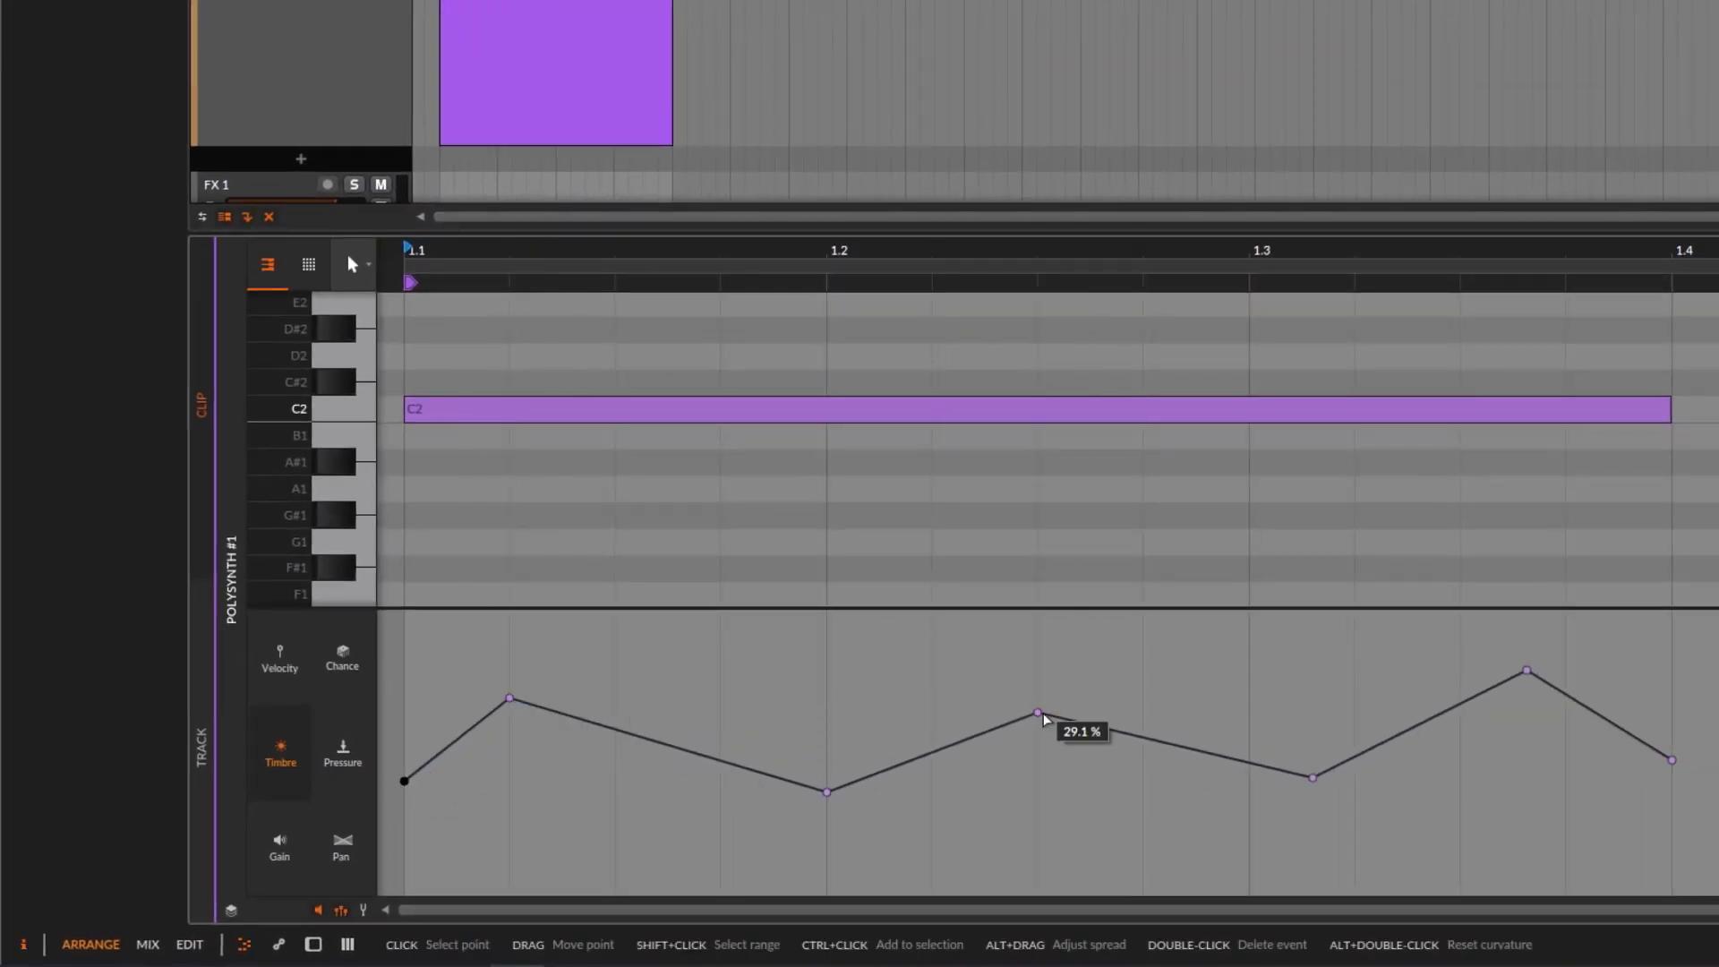
# - Raise the timbre peak between 1.2 and 1.3 to 77.9 %, map Timbre to the Polysynth's filter frequency and play the clip
pyautogui.moveTo(1038, 713); pyautogui.dragTo(1037, 644)
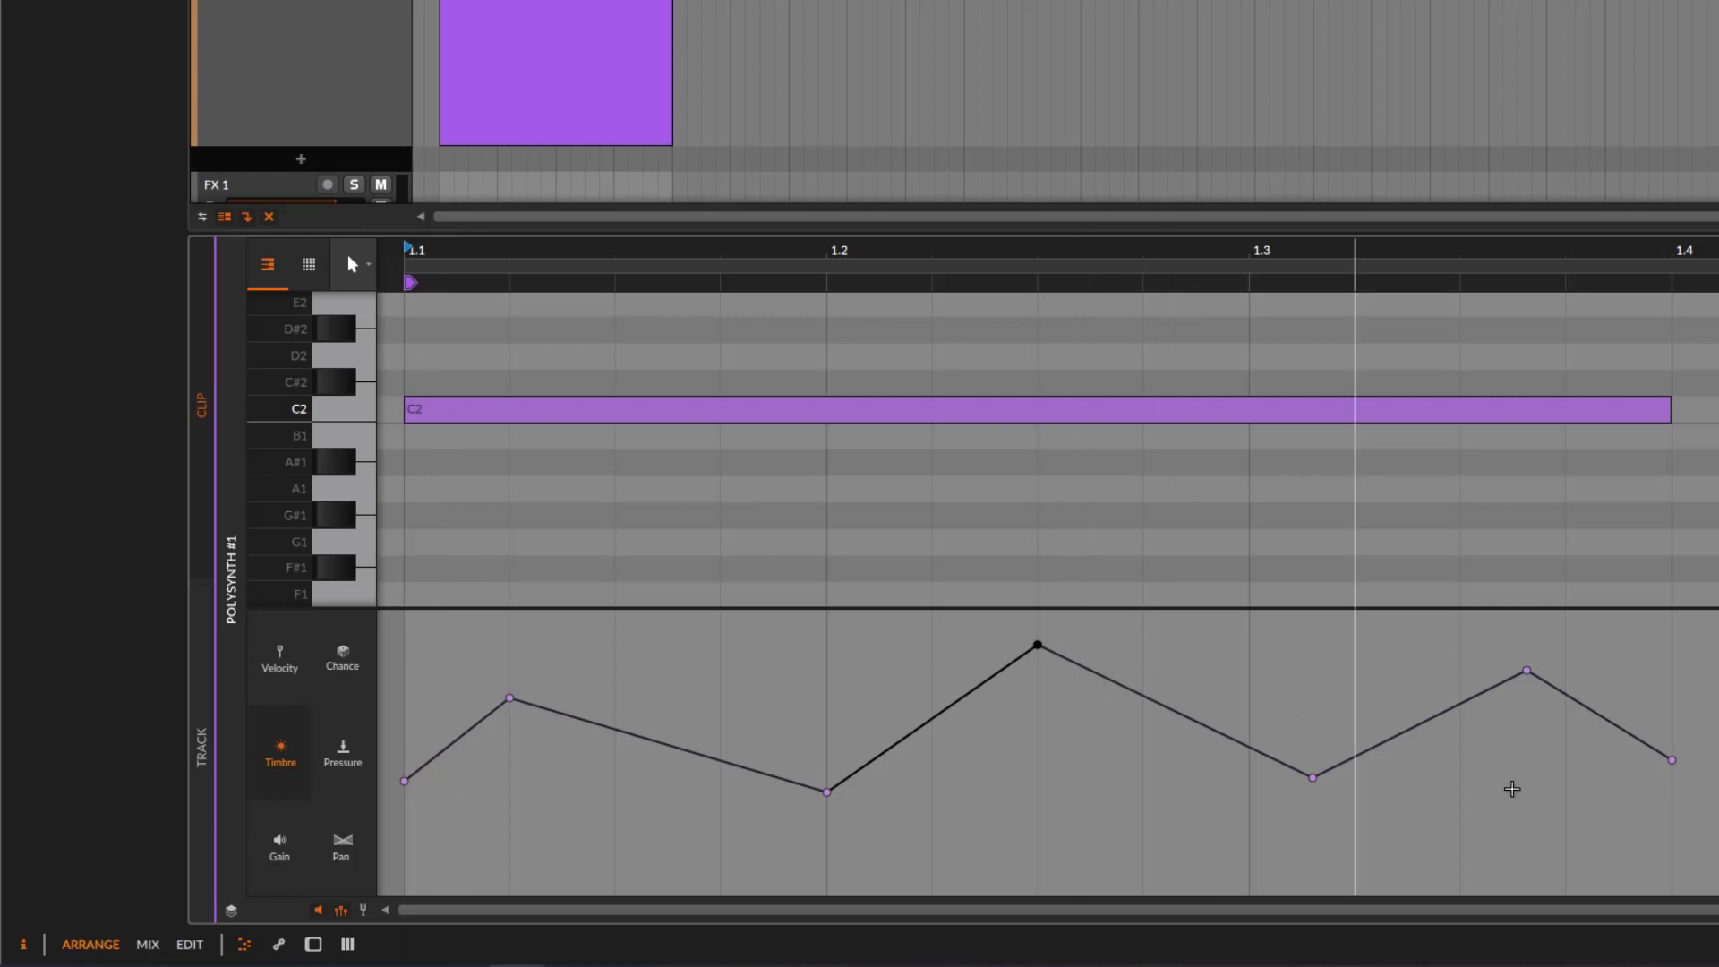
pyautogui.doubleClick(310, 47)
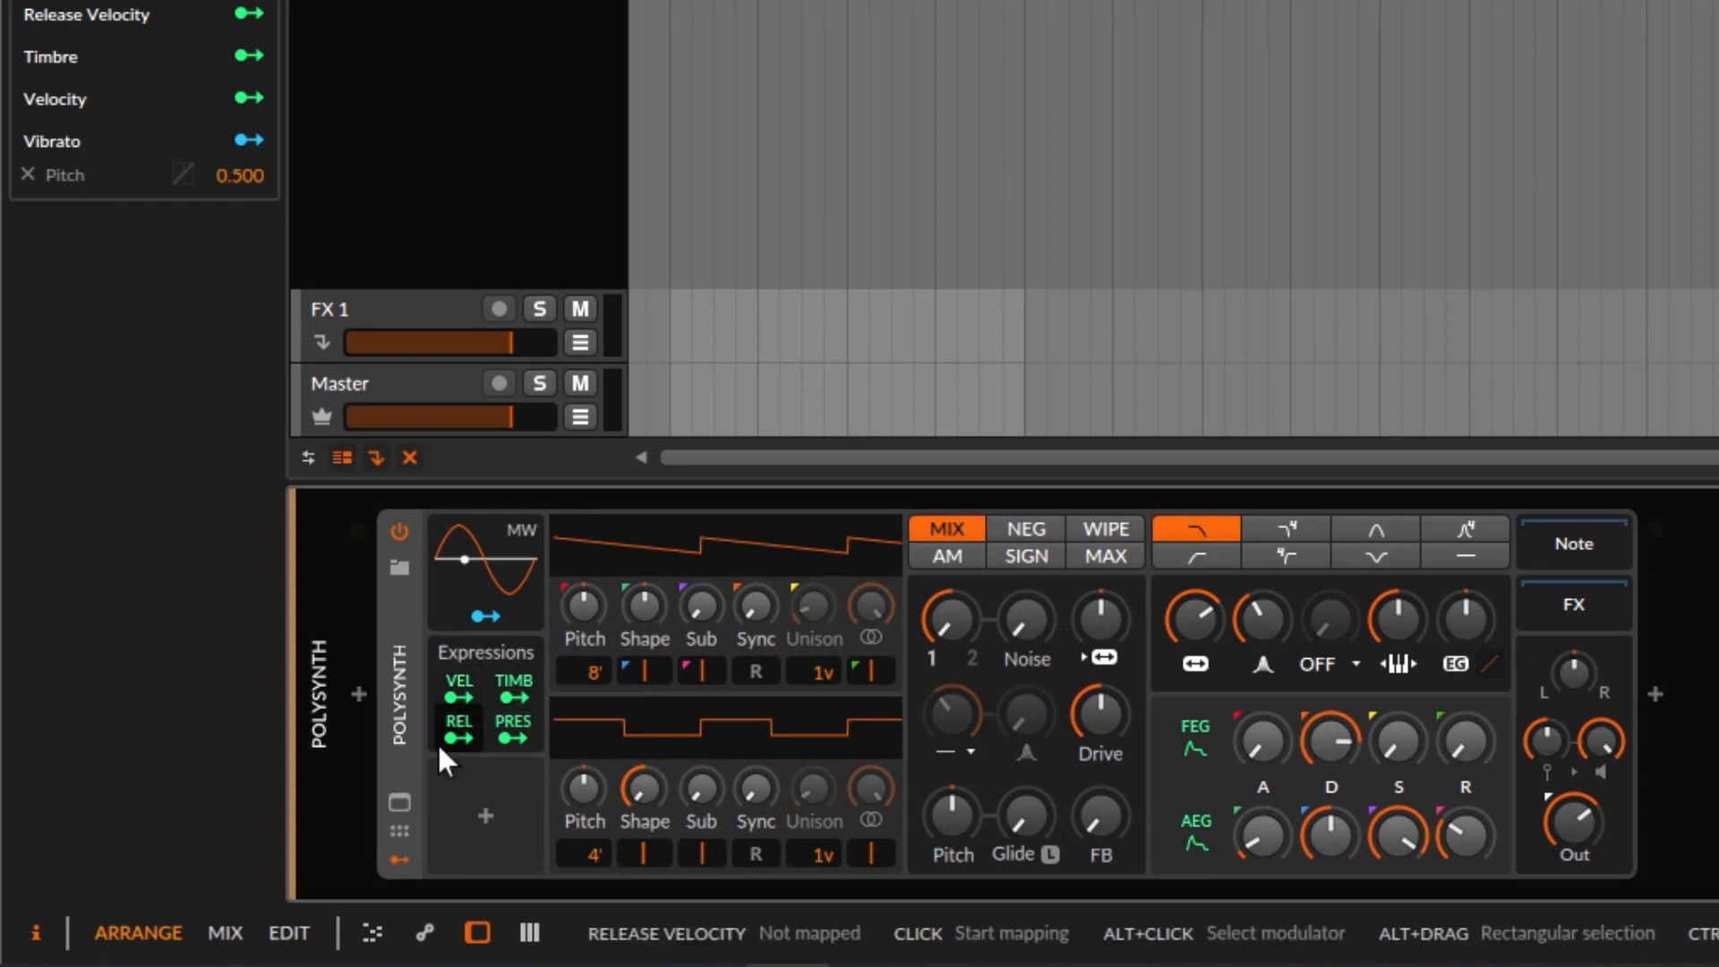
pyautogui.click(510, 684)
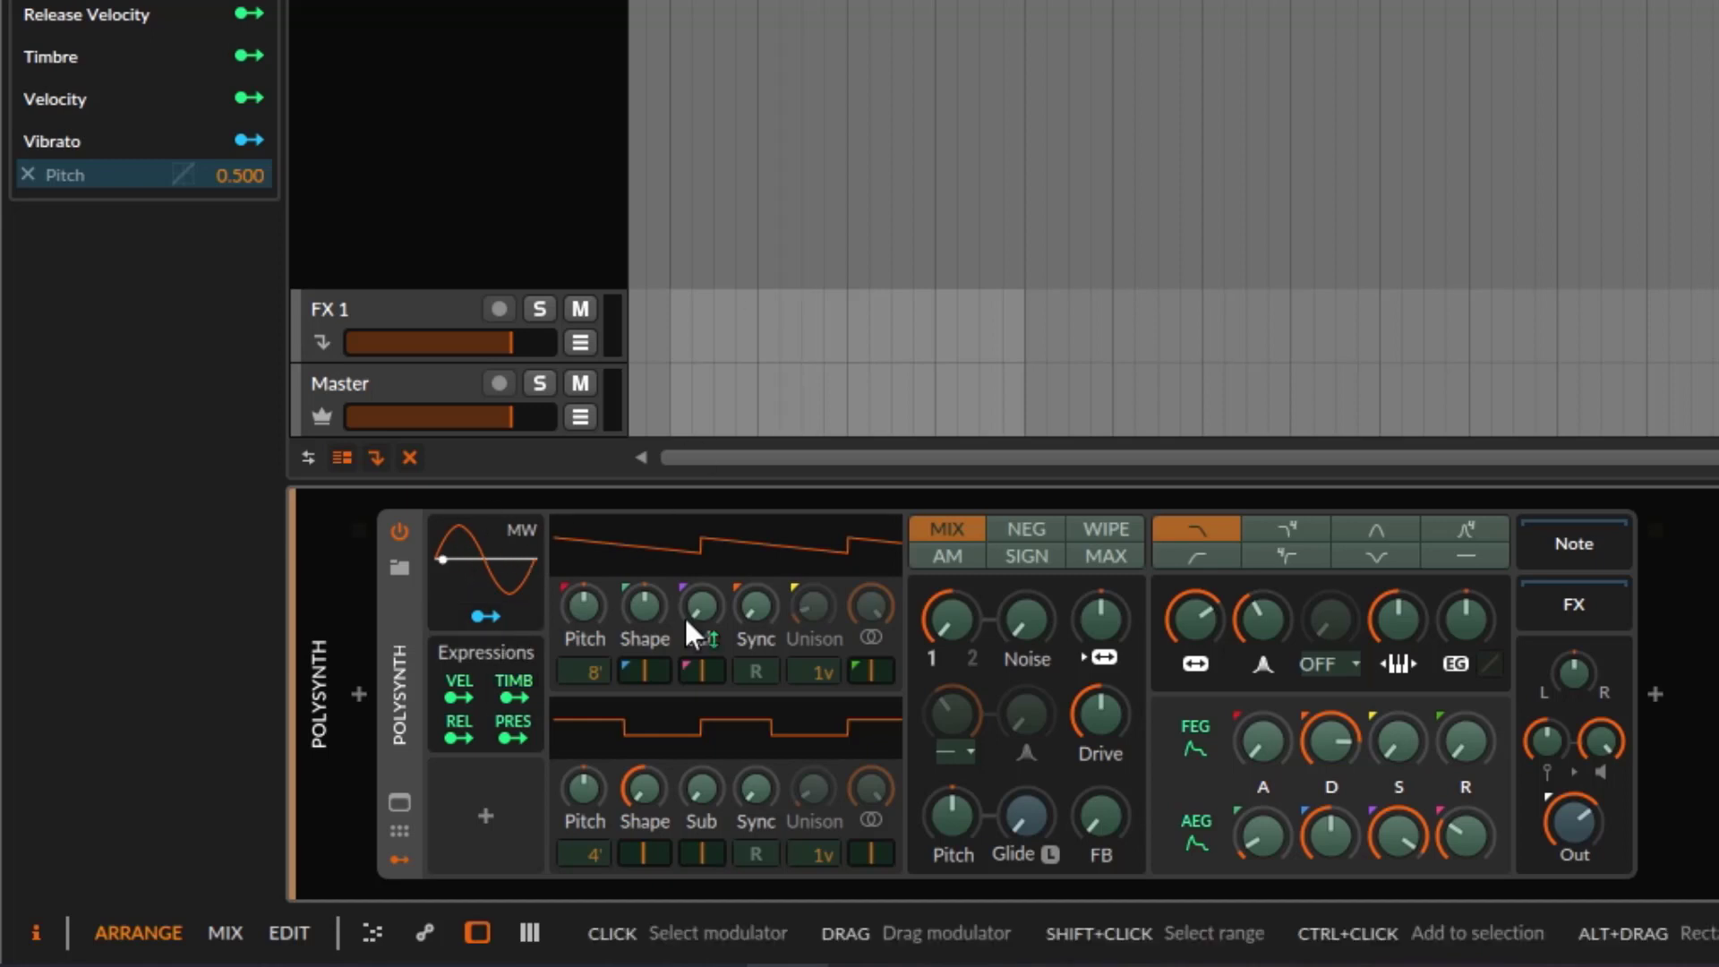
pyautogui.moveTo(1185, 621); pyautogui.dragTo(1185, 592)
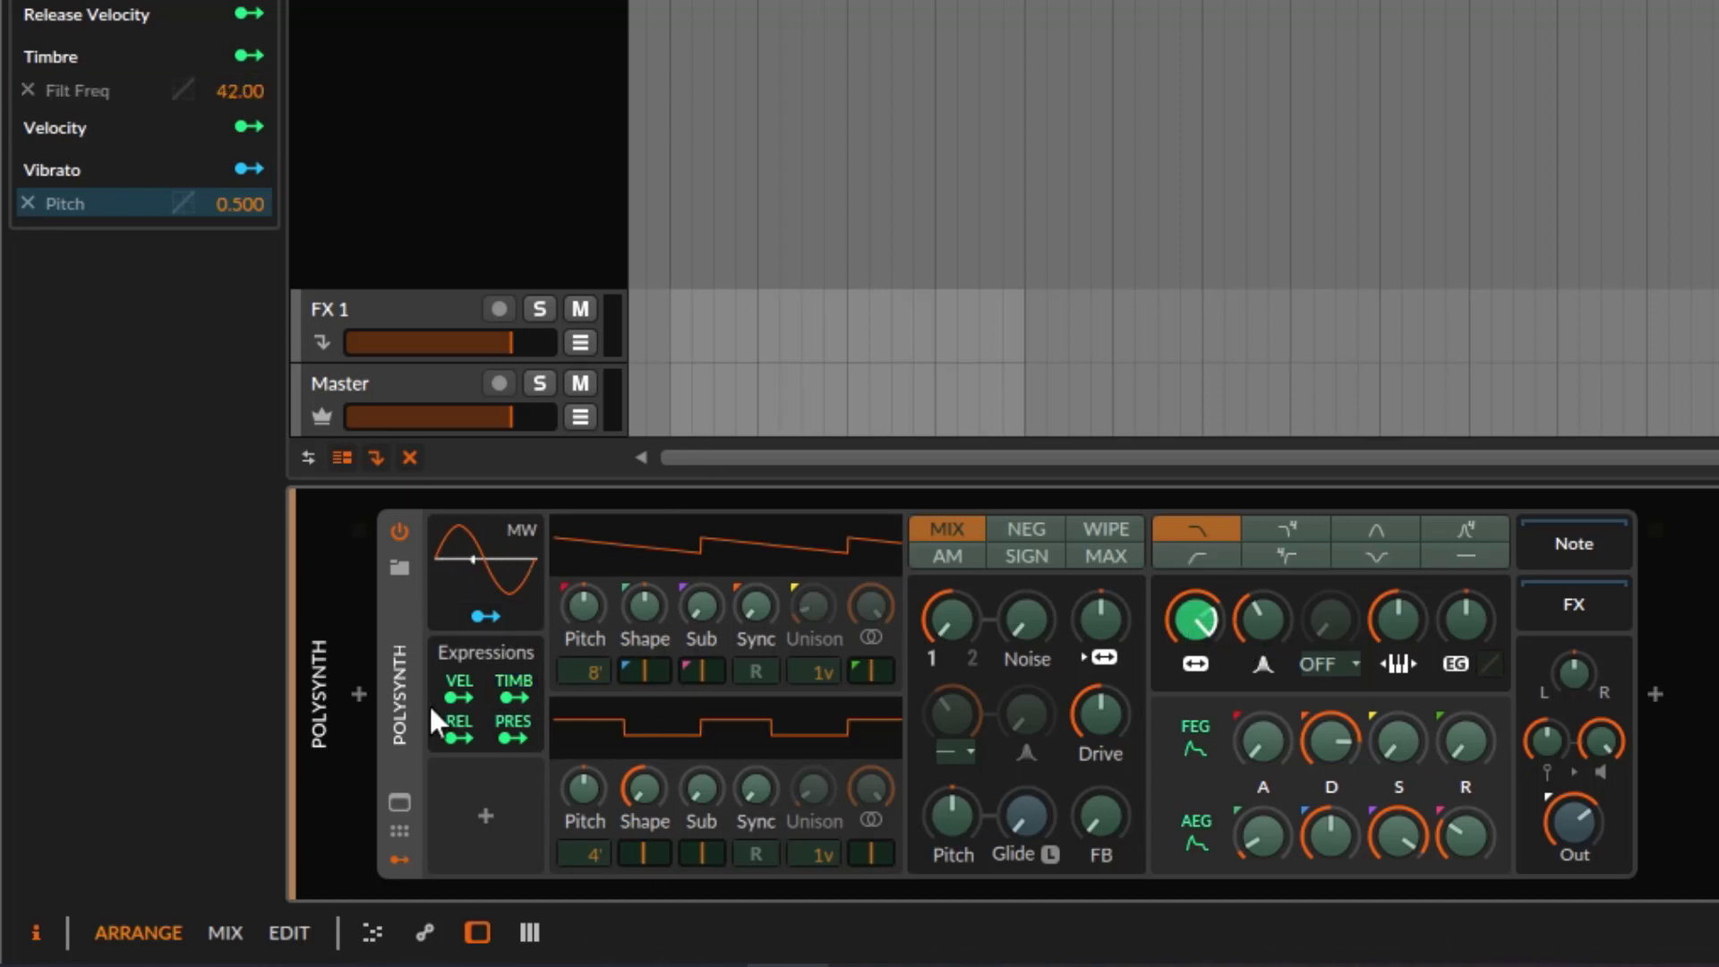
pyautogui.click(515, 694)
pyautogui.moveTo(1196, 616); pyautogui.dragTo(1244, 599)
pyautogui.press('space')
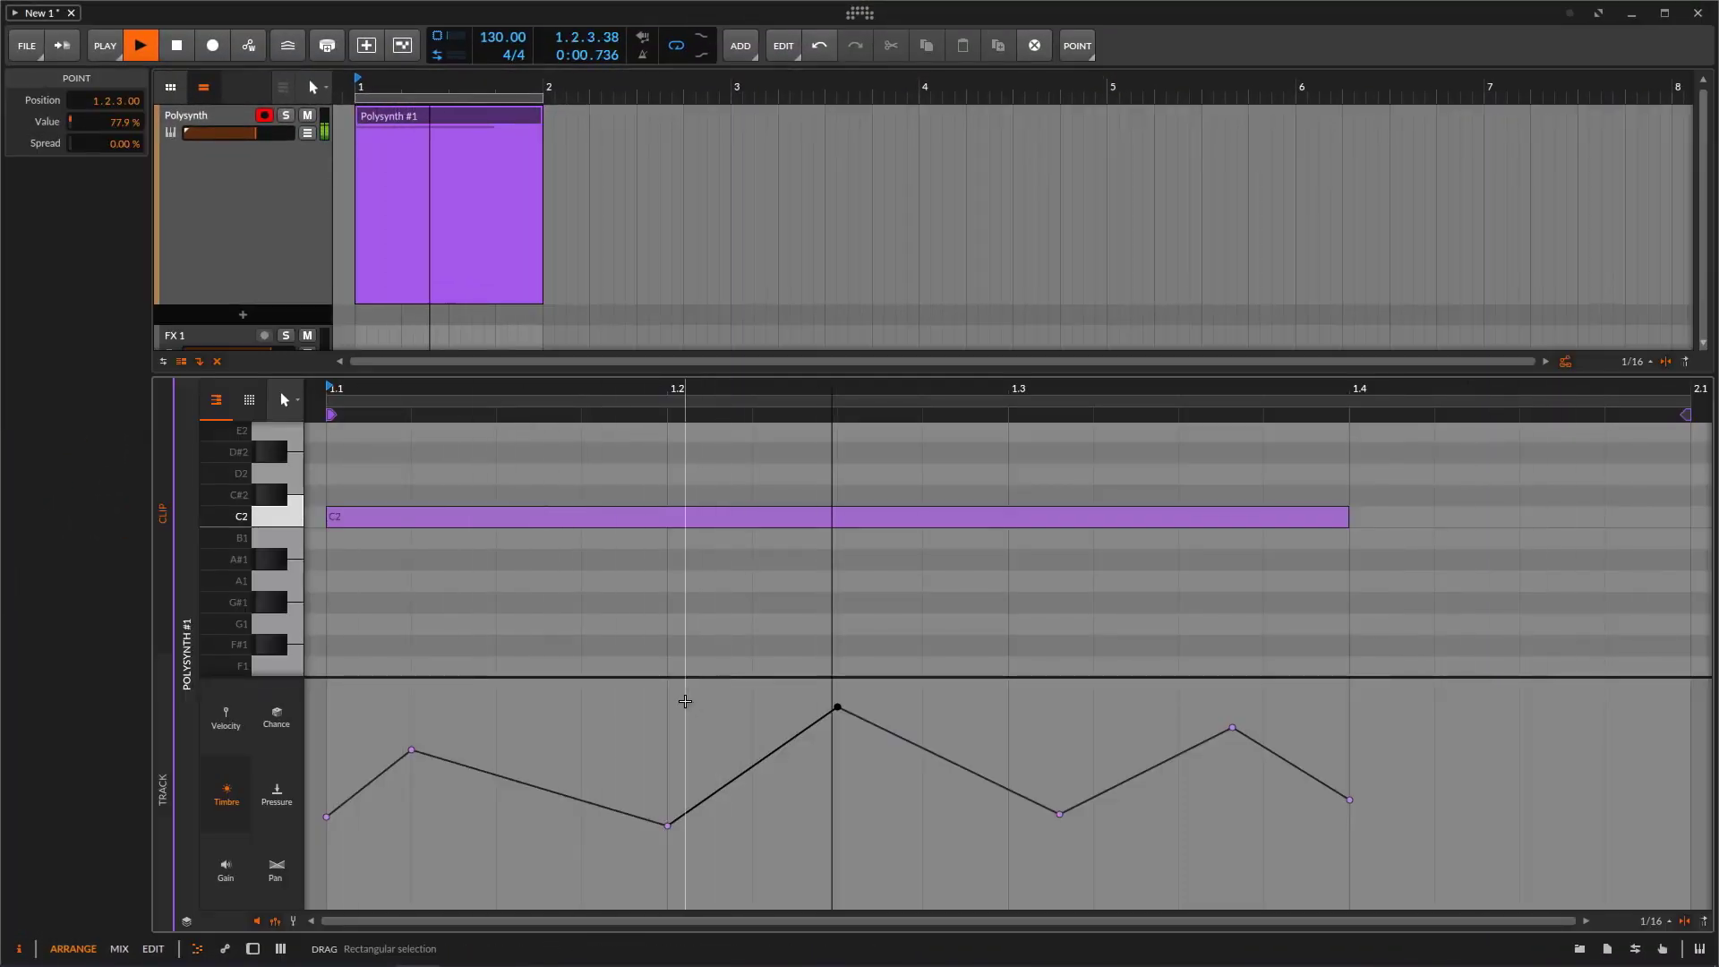
# - Switch to the edit layout and map Timbre to the Polysynth's filter resonance with an amount of 0.190
pyautogui.click(151, 949)
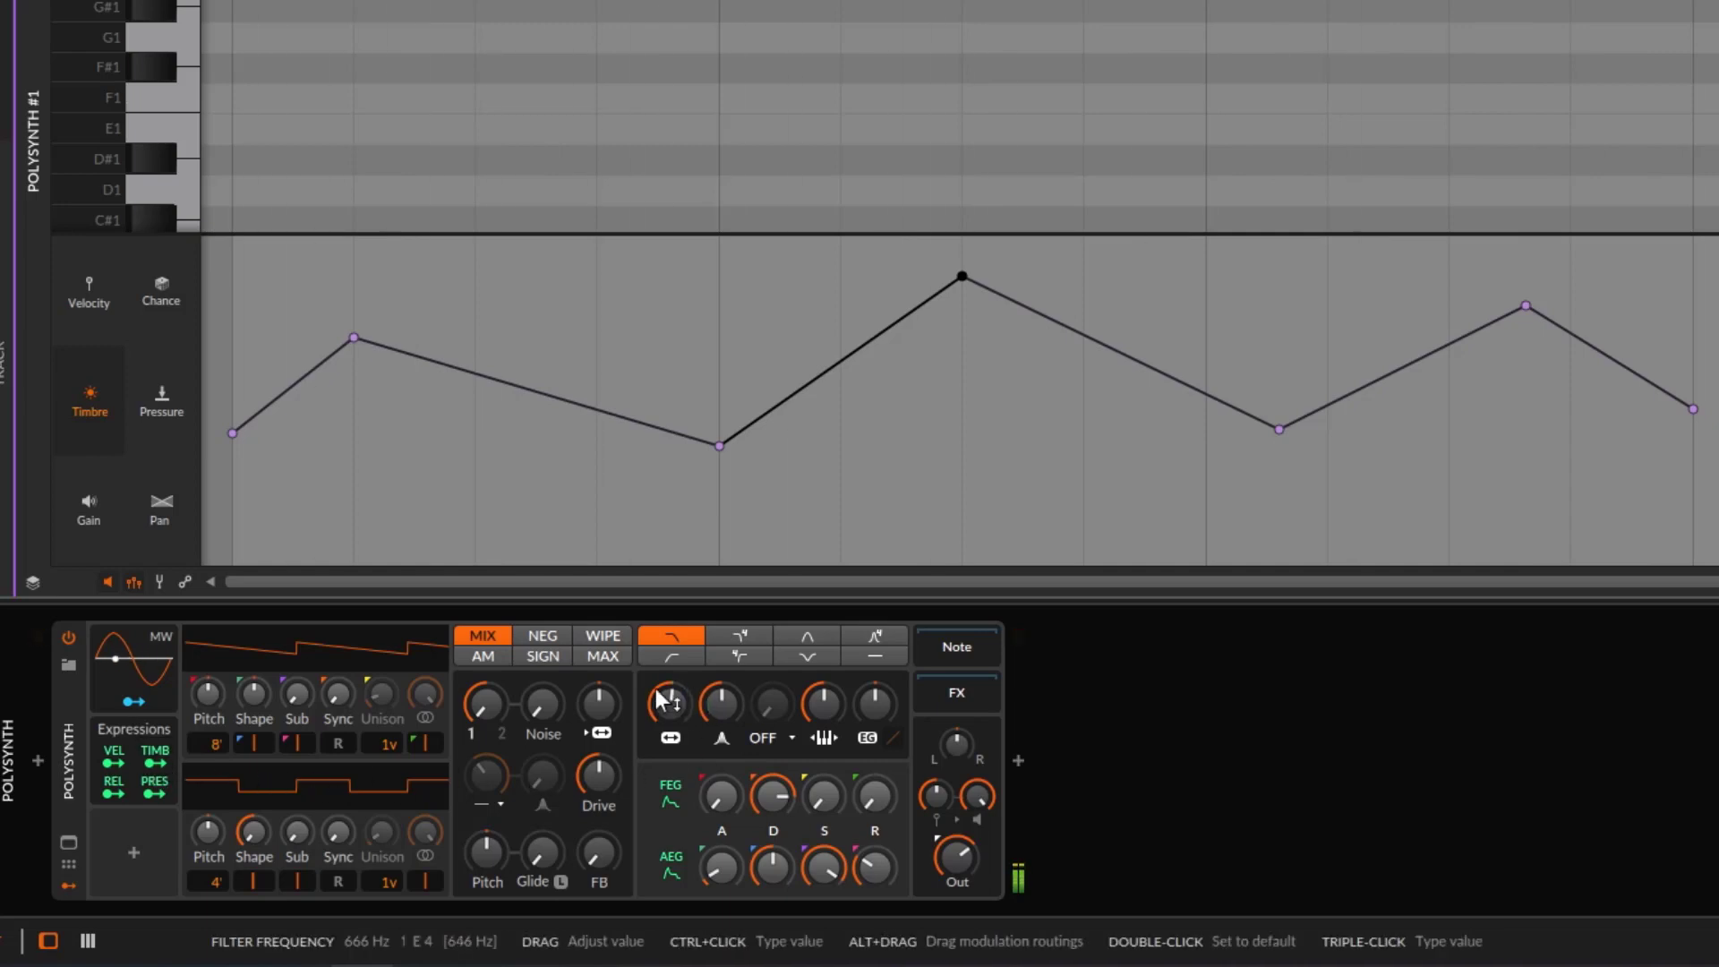
pyautogui.click(154, 762)
pyautogui.moveTo(720, 703)
pyautogui.mouseDown()
pyautogui.moveTo(721, 685)
pyautogui.moveTo(722, 708)
pyautogui.mouseUp()
# - Exaggerate the timbre zigzag: raise the middle peak almost to maximum, lower the dip at 1.2 and move the one after 1.3 to -53.5 %
pyautogui.moveTo(962, 268); pyautogui.dragTo(960, 240)
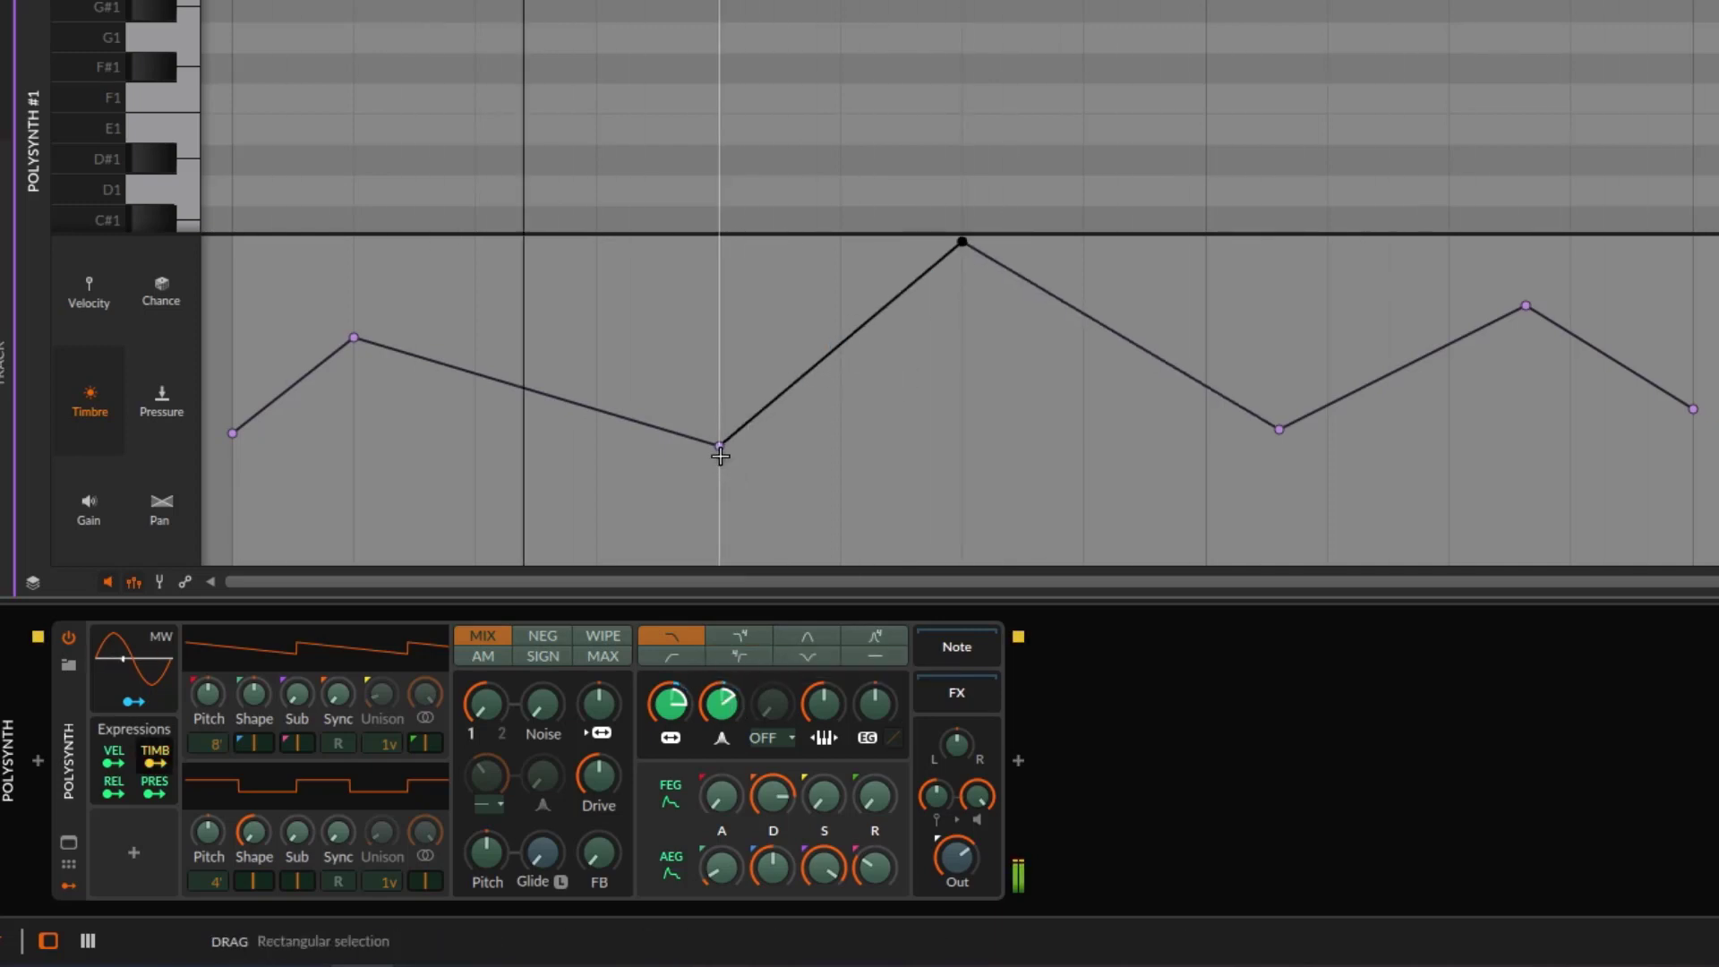
pyautogui.moveTo(720, 456); pyautogui.dragTo(721, 502)
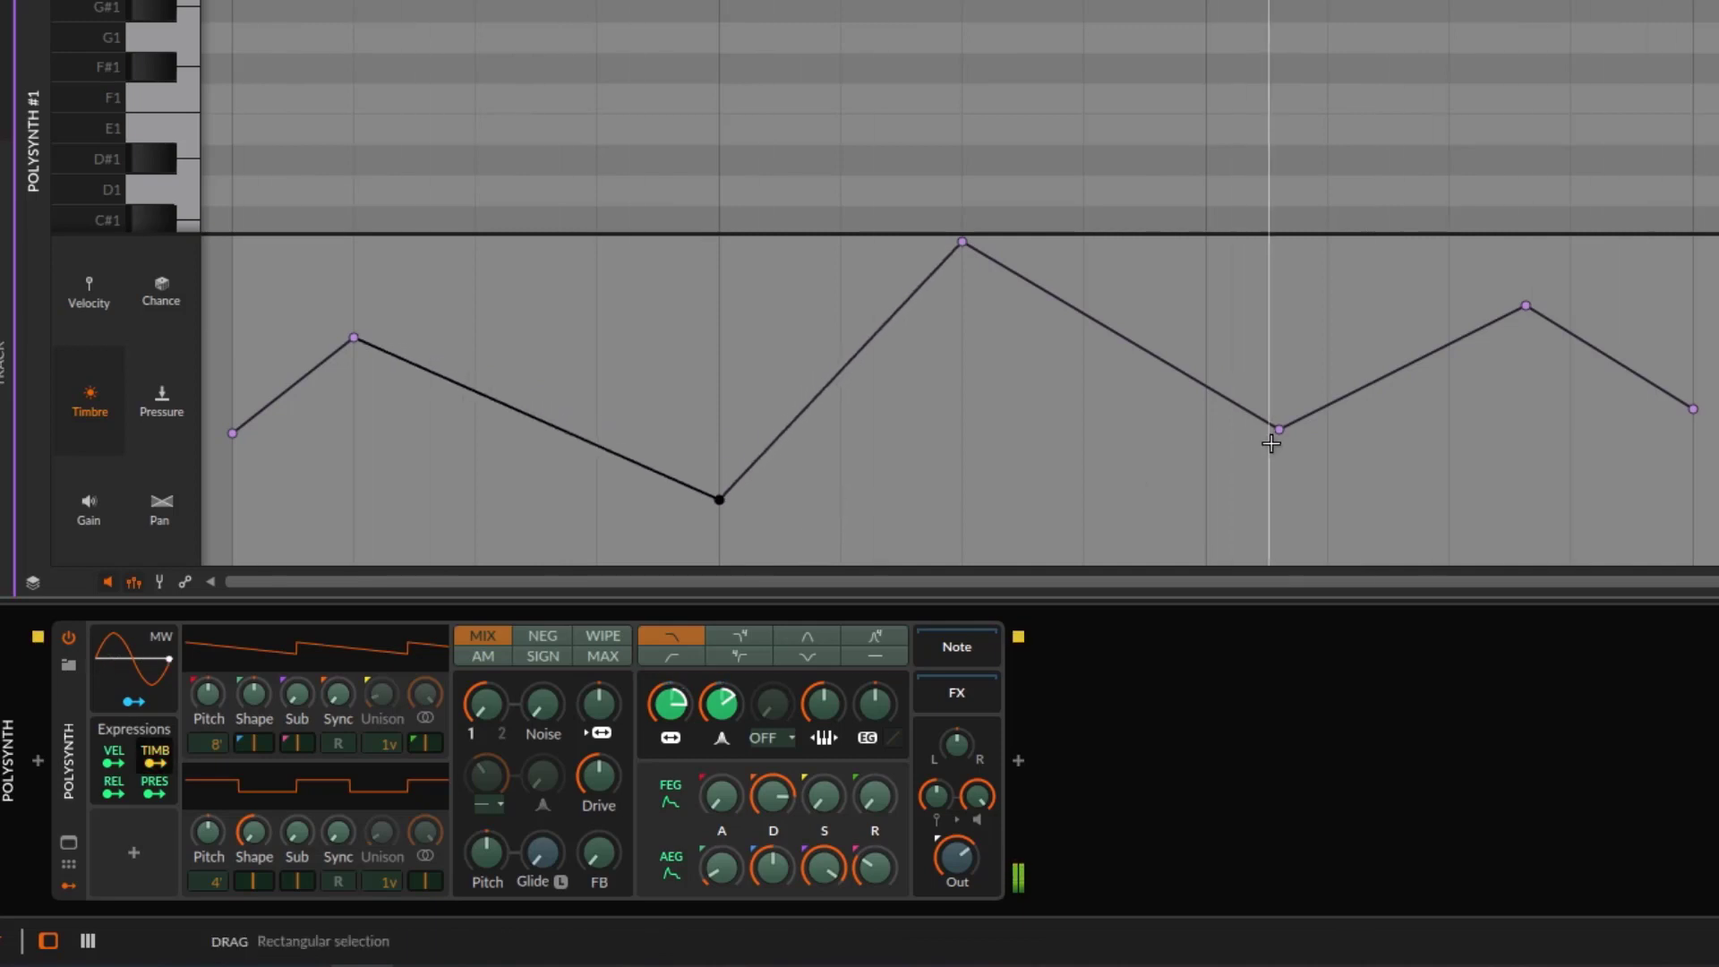
pyautogui.moveTo(1278, 430); pyautogui.dragTo(1254, 485)
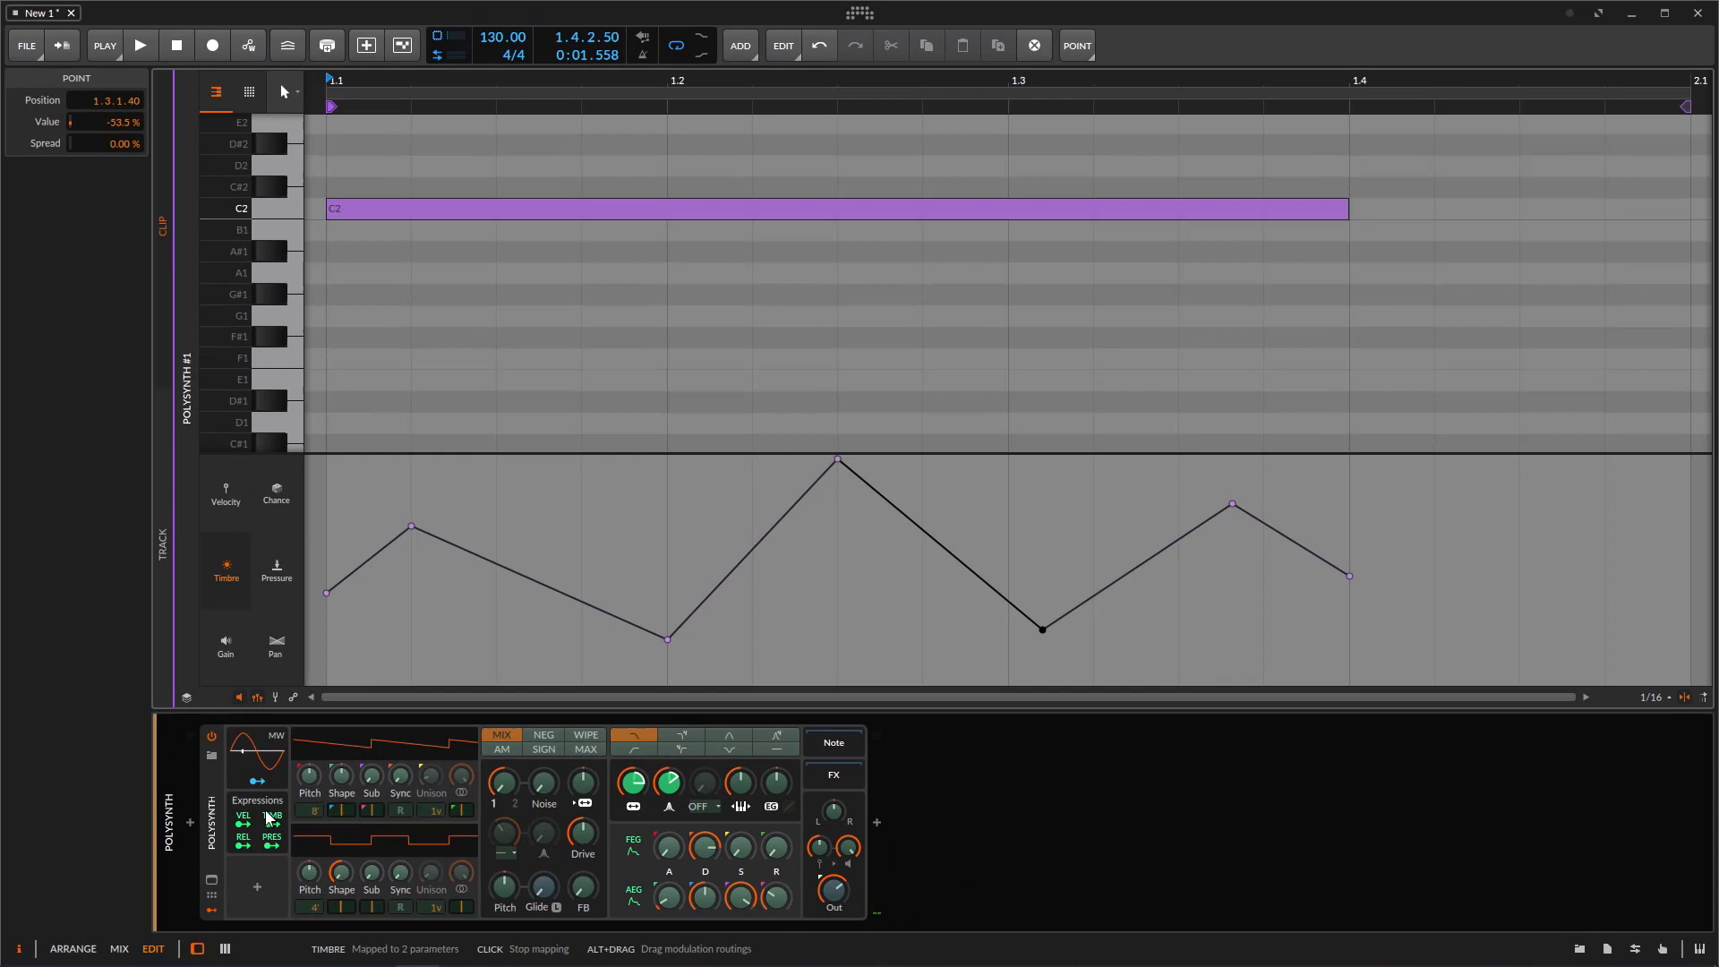
# - Remove the filter frequency and resonance routings from the Timbre modulation source
pyautogui.click(268, 817)
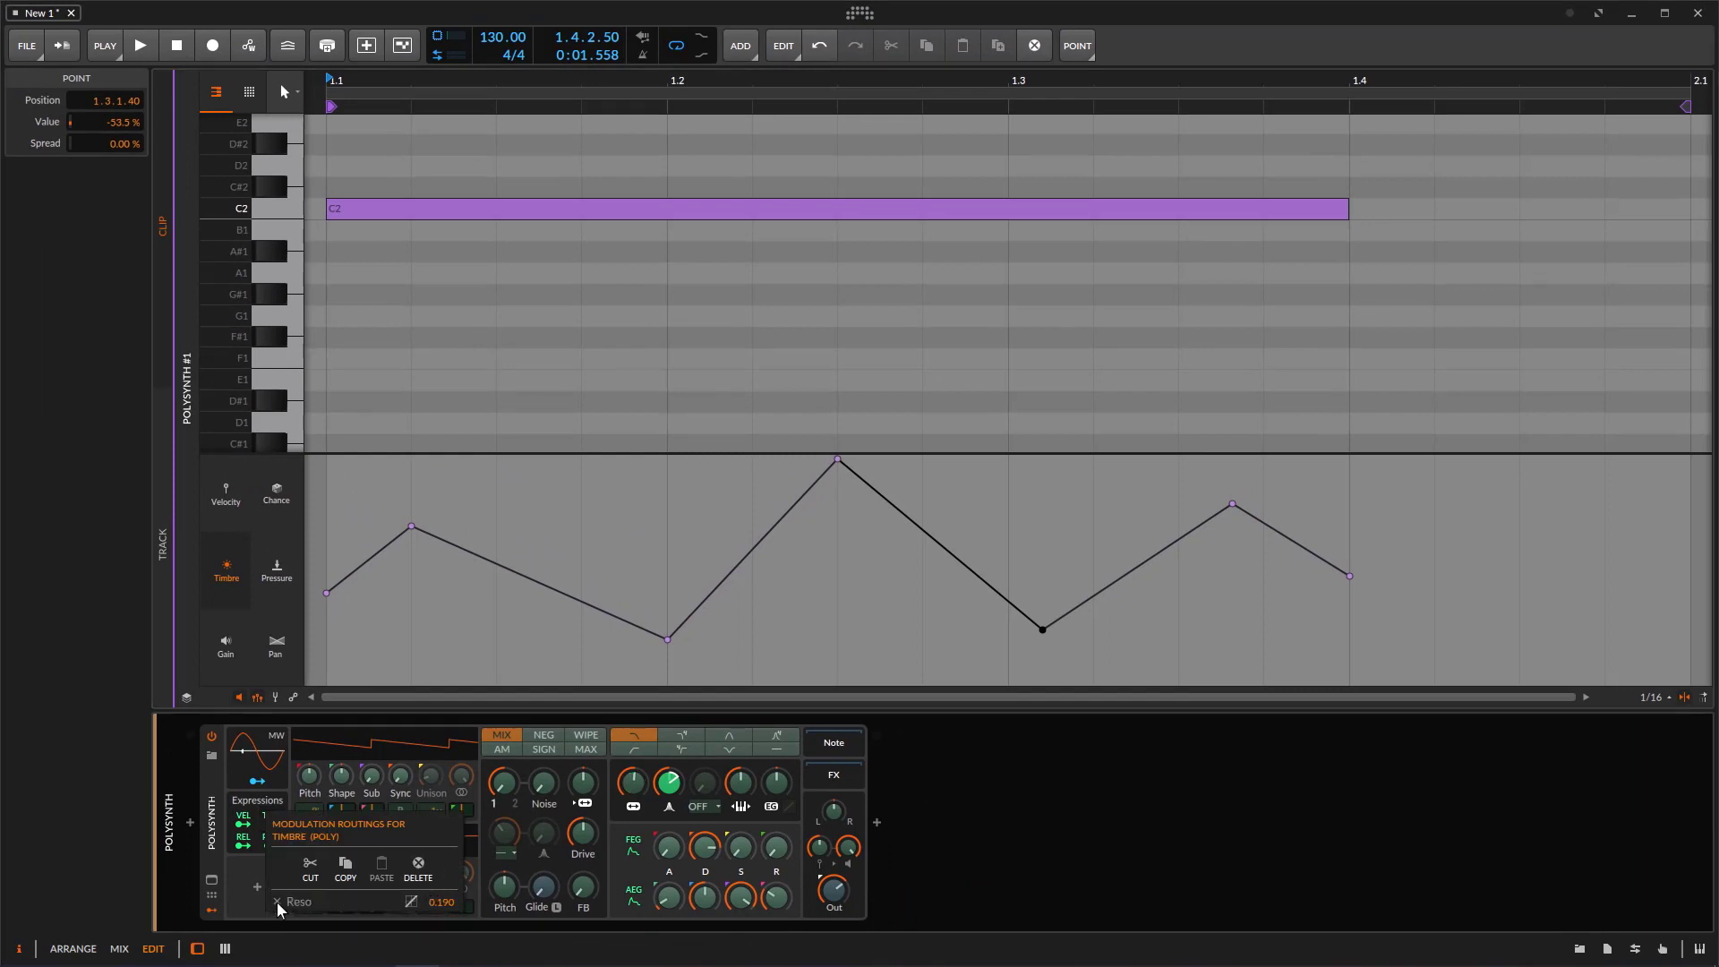
pyautogui.click(1153, 838)
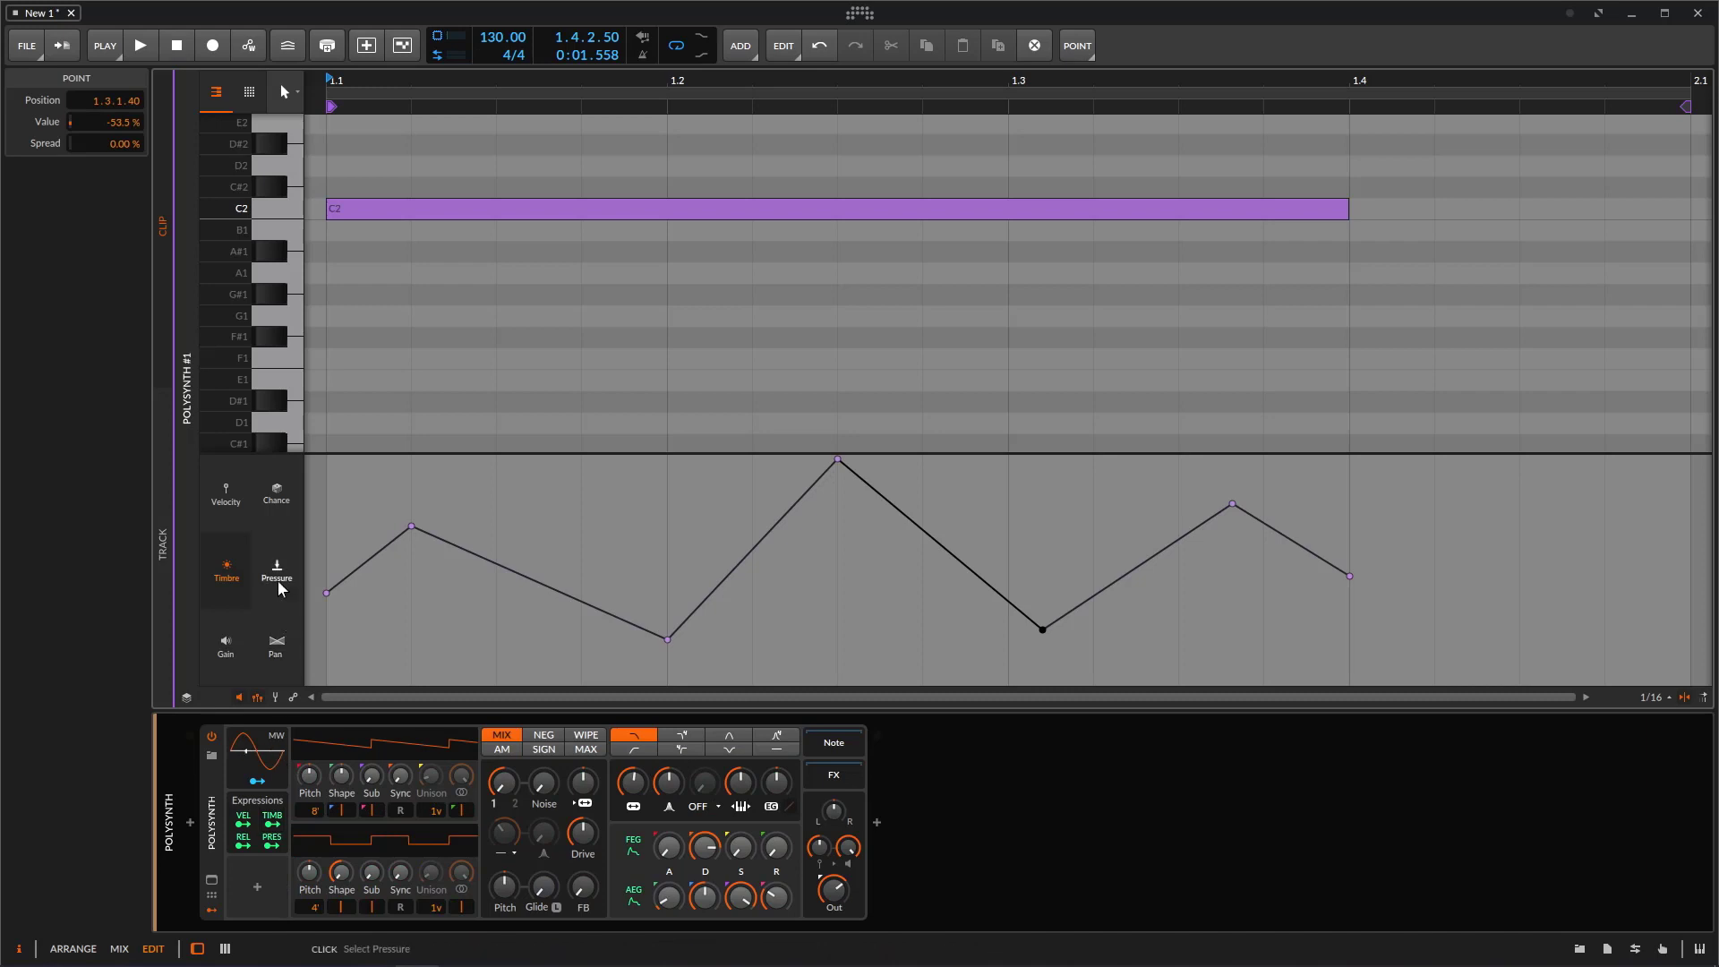
# - Delete all timbre points of the C2 note and show its Pressure expression
pyautogui.moveTo(1393, 668); pyautogui.dragTo(383, 535)
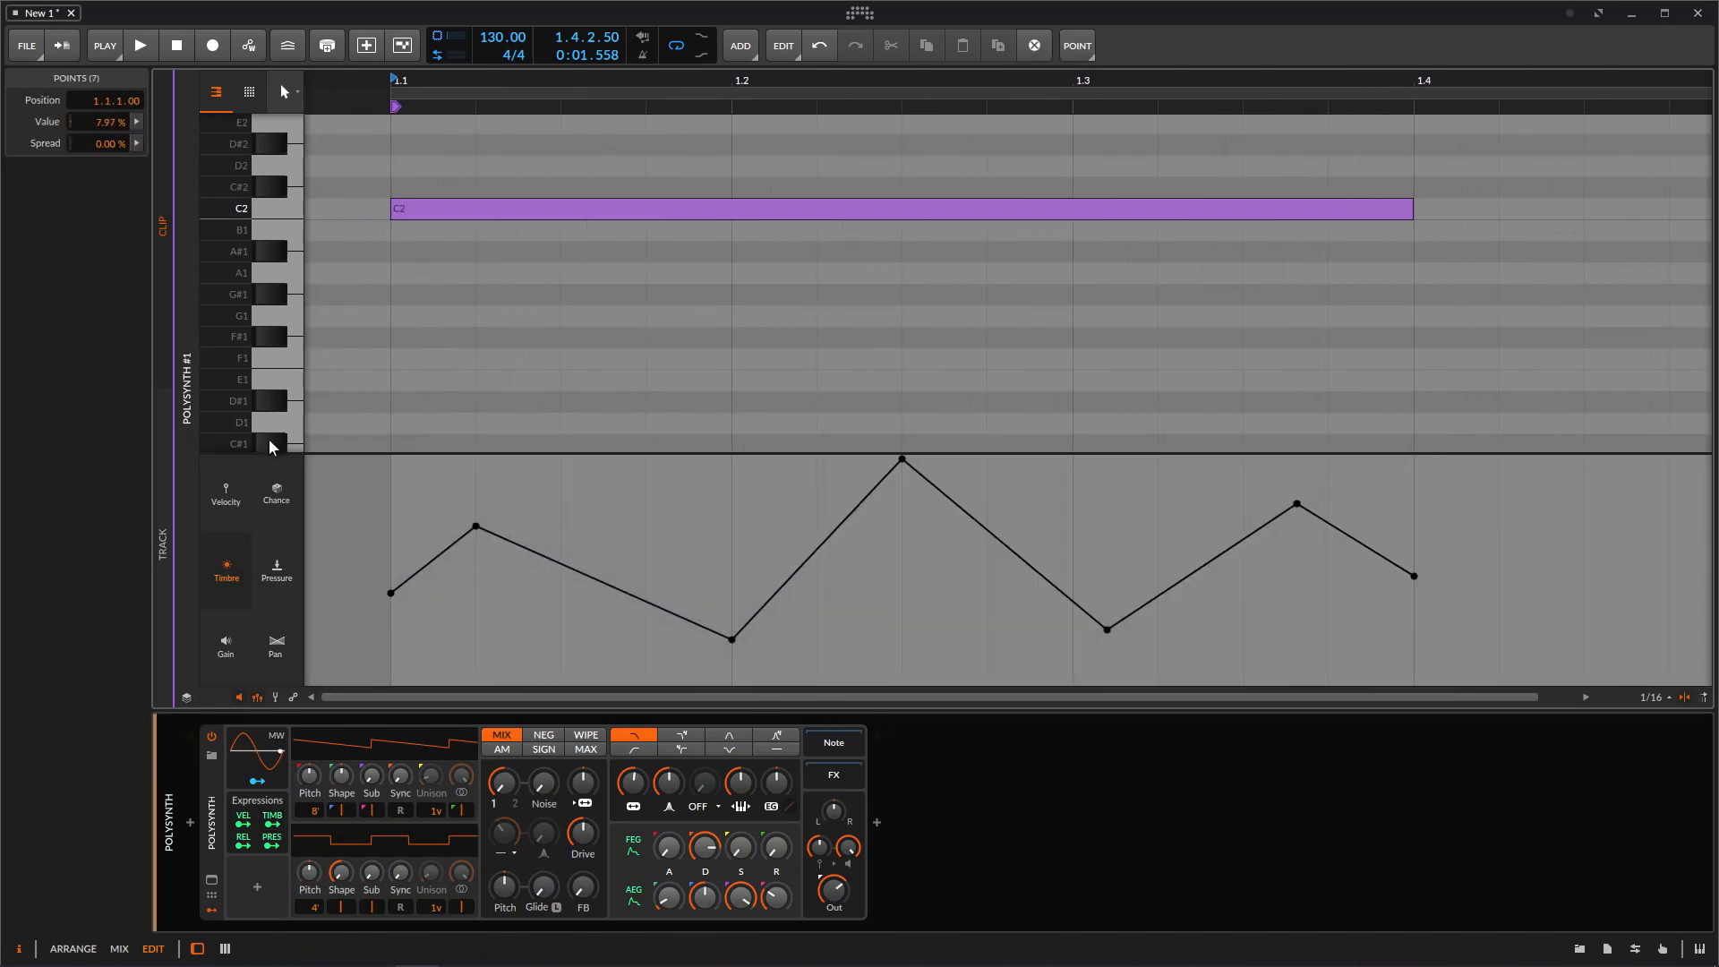
pyautogui.press('Delete')
pyautogui.click(277, 571)
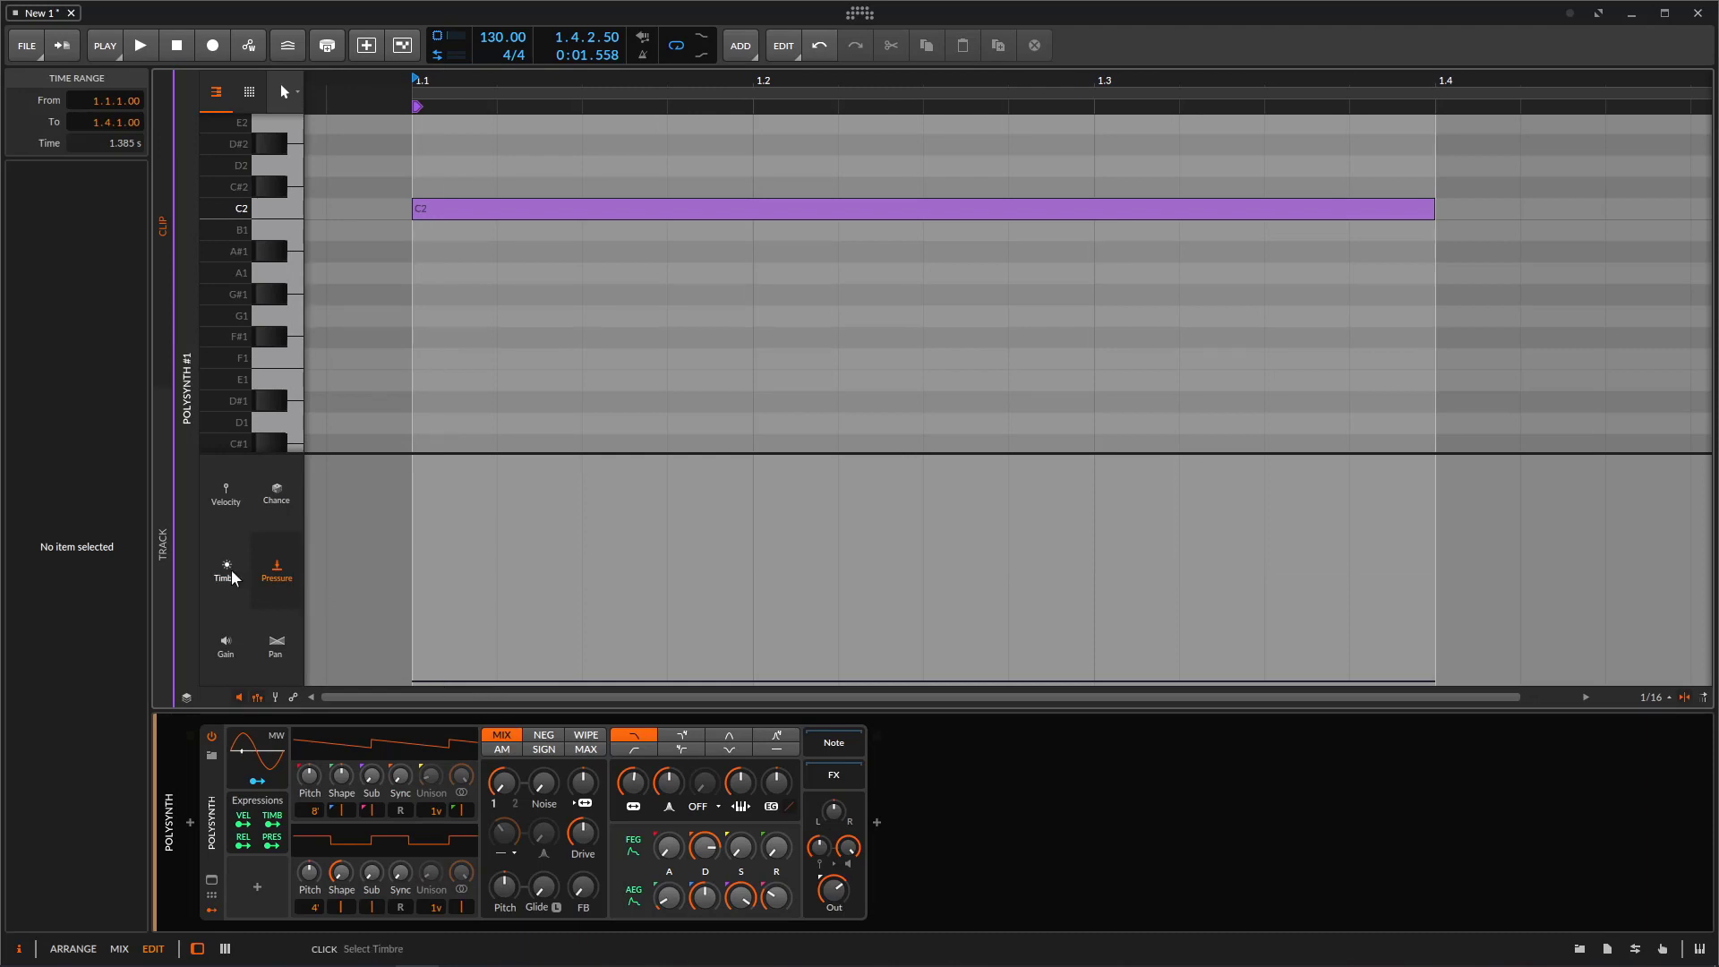
# - Play the clip and draw a pressure curve: 56.4 % at 1.1.2.68, 29.1 % before 1.2, a peak midway to 1.3 and 0 % at 1.3
pyautogui.click(143, 47)
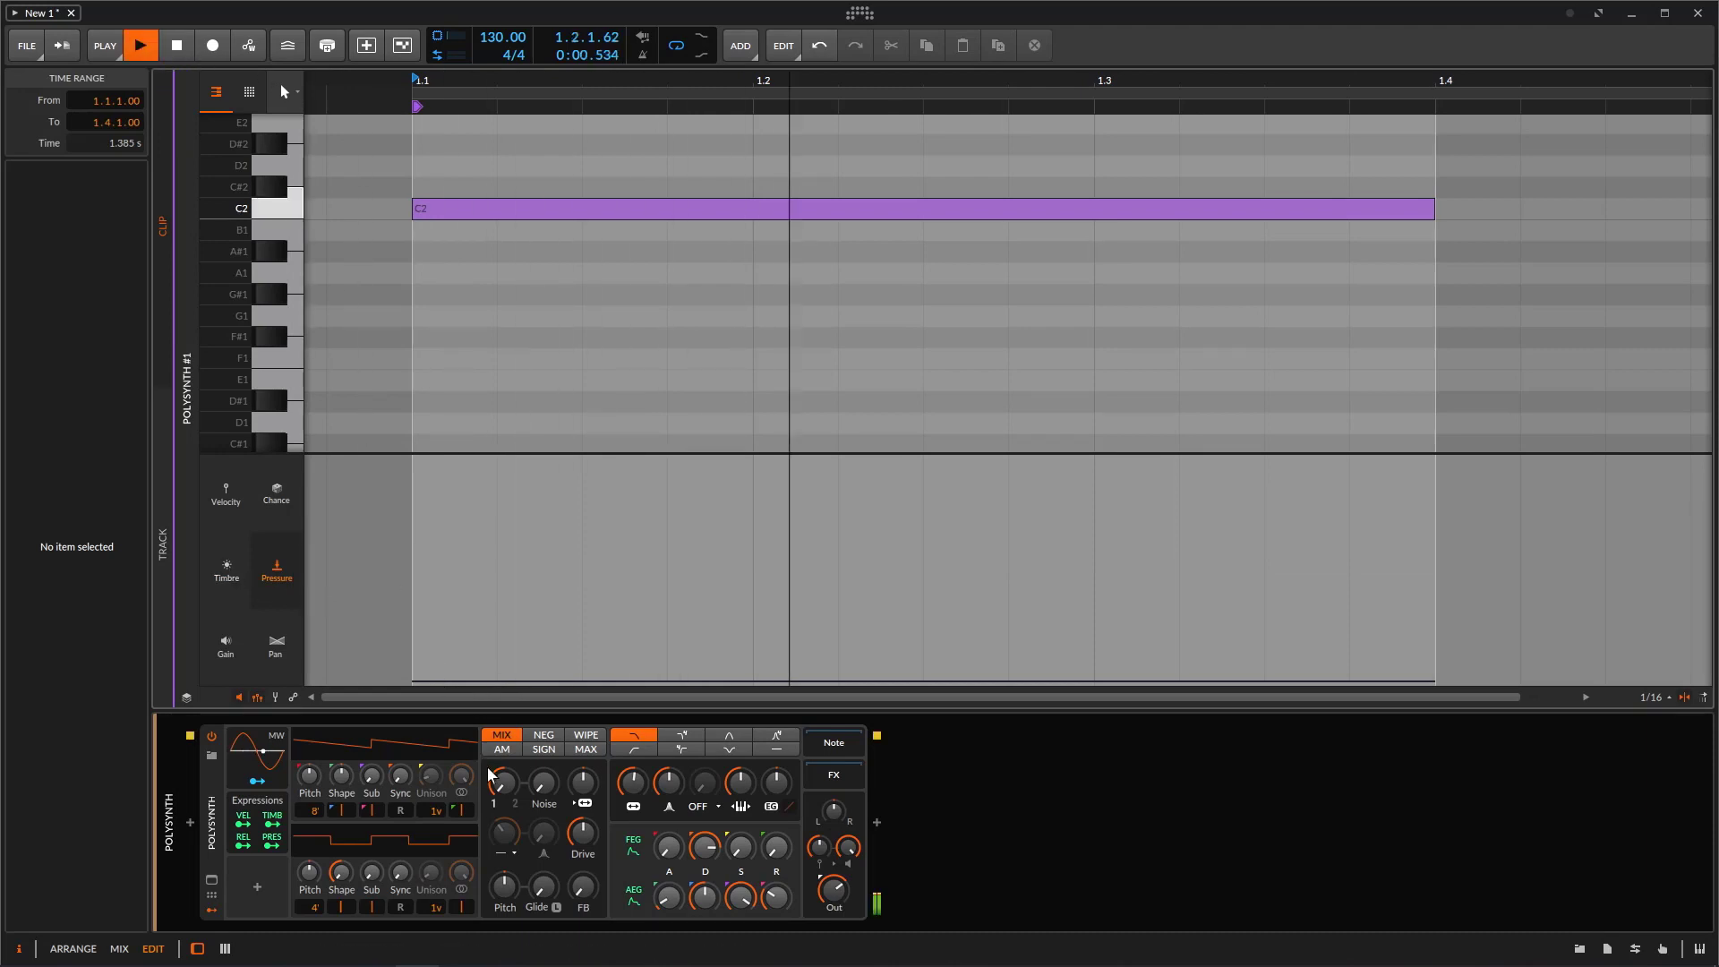
pyautogui.moveTo(515, 682); pyautogui.dragTo(555, 555)
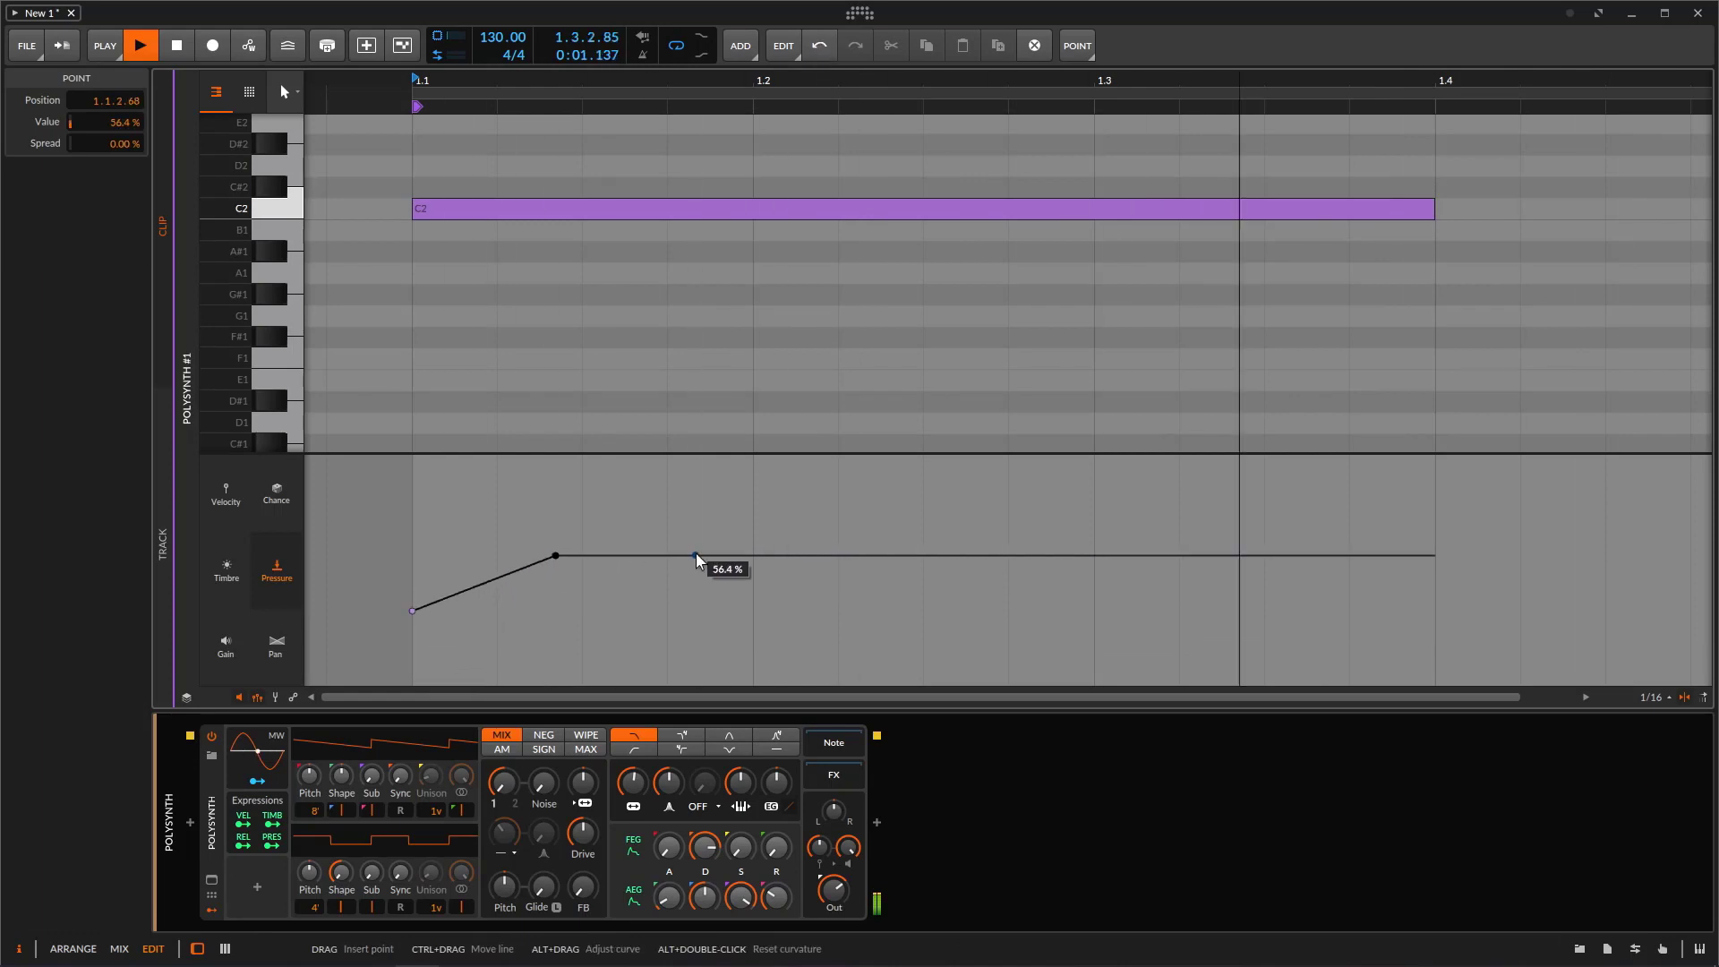
pyautogui.moveTo(695, 556); pyautogui.dragTo(734, 616)
pyautogui.click(868, 616)
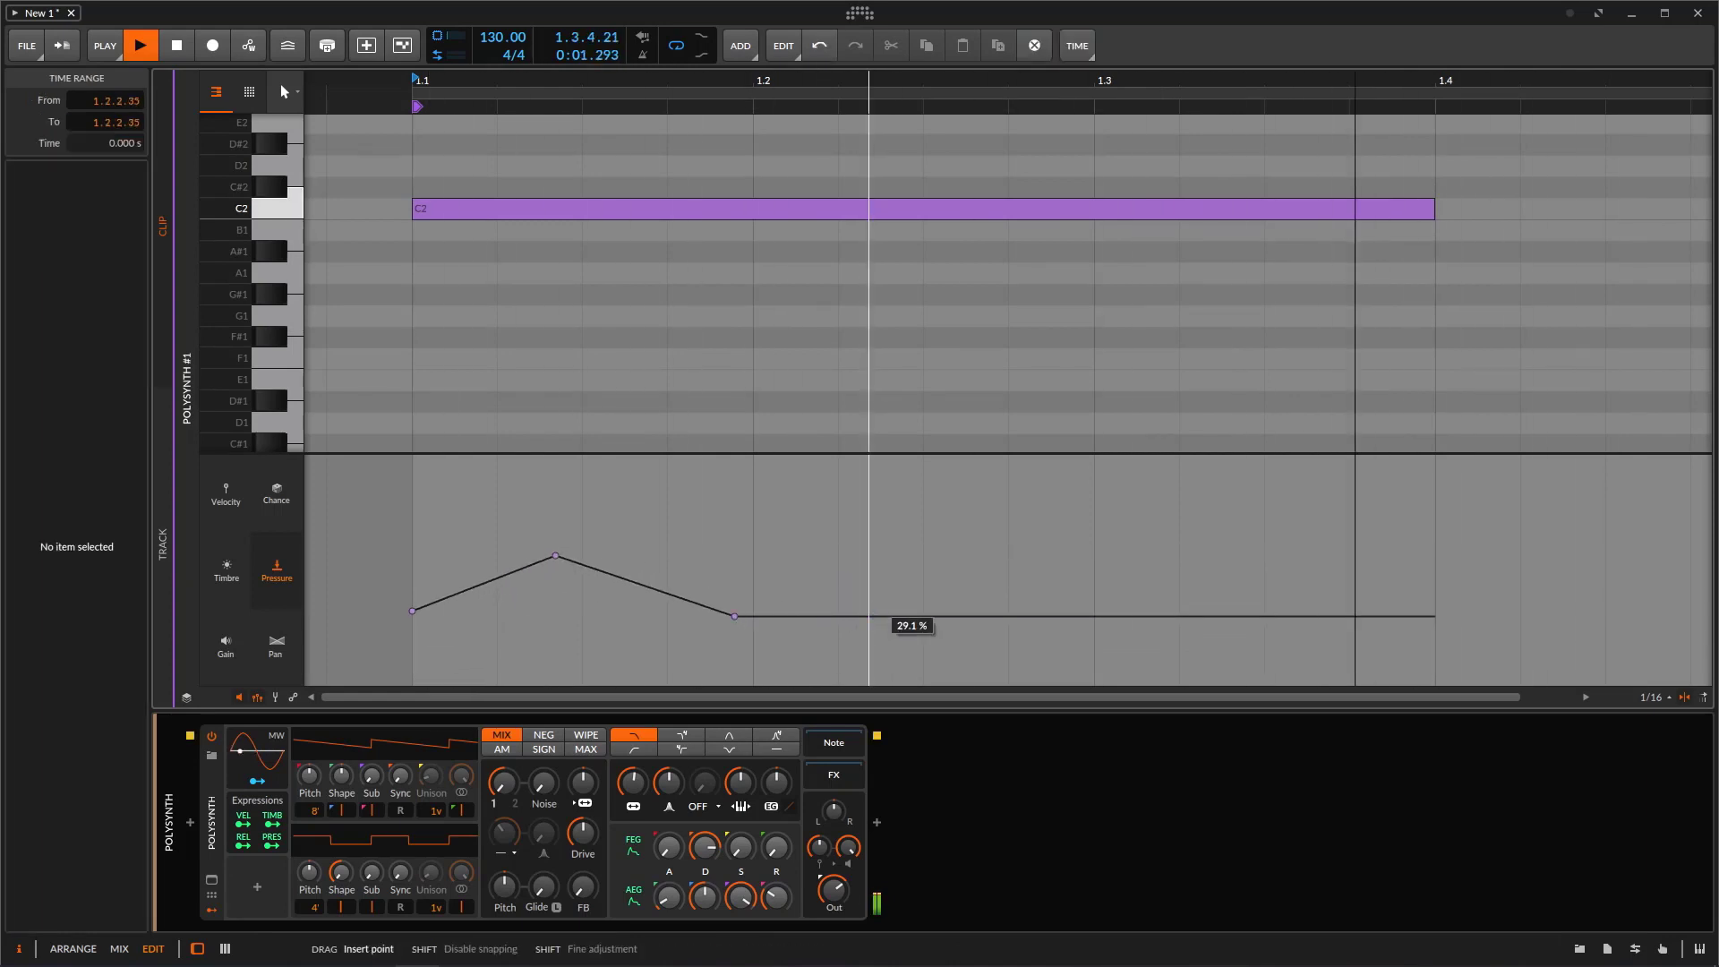
pyautogui.moveTo(923, 616); pyautogui.dragTo(923, 547)
pyautogui.moveTo(1130, 547); pyautogui.dragTo(1094, 682)
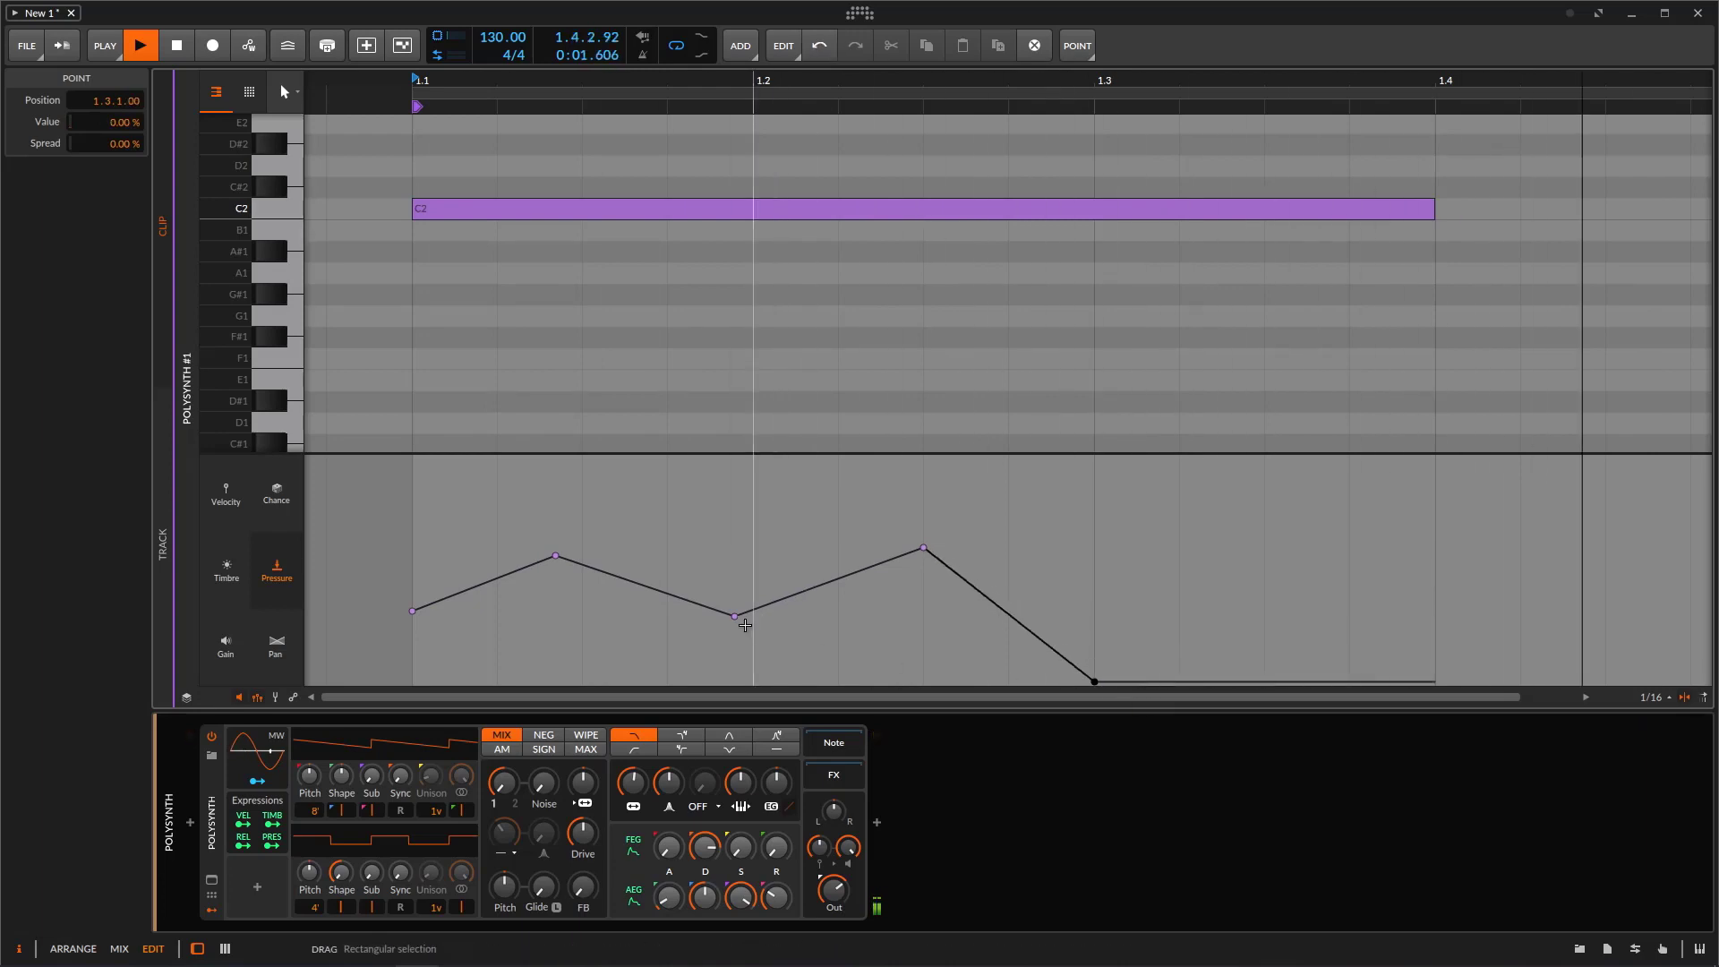
# - Reshape the pressure curve with 0 % dips at 1.1.1.59, 1.1.4.78 and 1.3.4.31 and a new peak between 1.3 and 1.4
pyautogui.moveTo(735, 616); pyautogui.dragTo(734, 683)
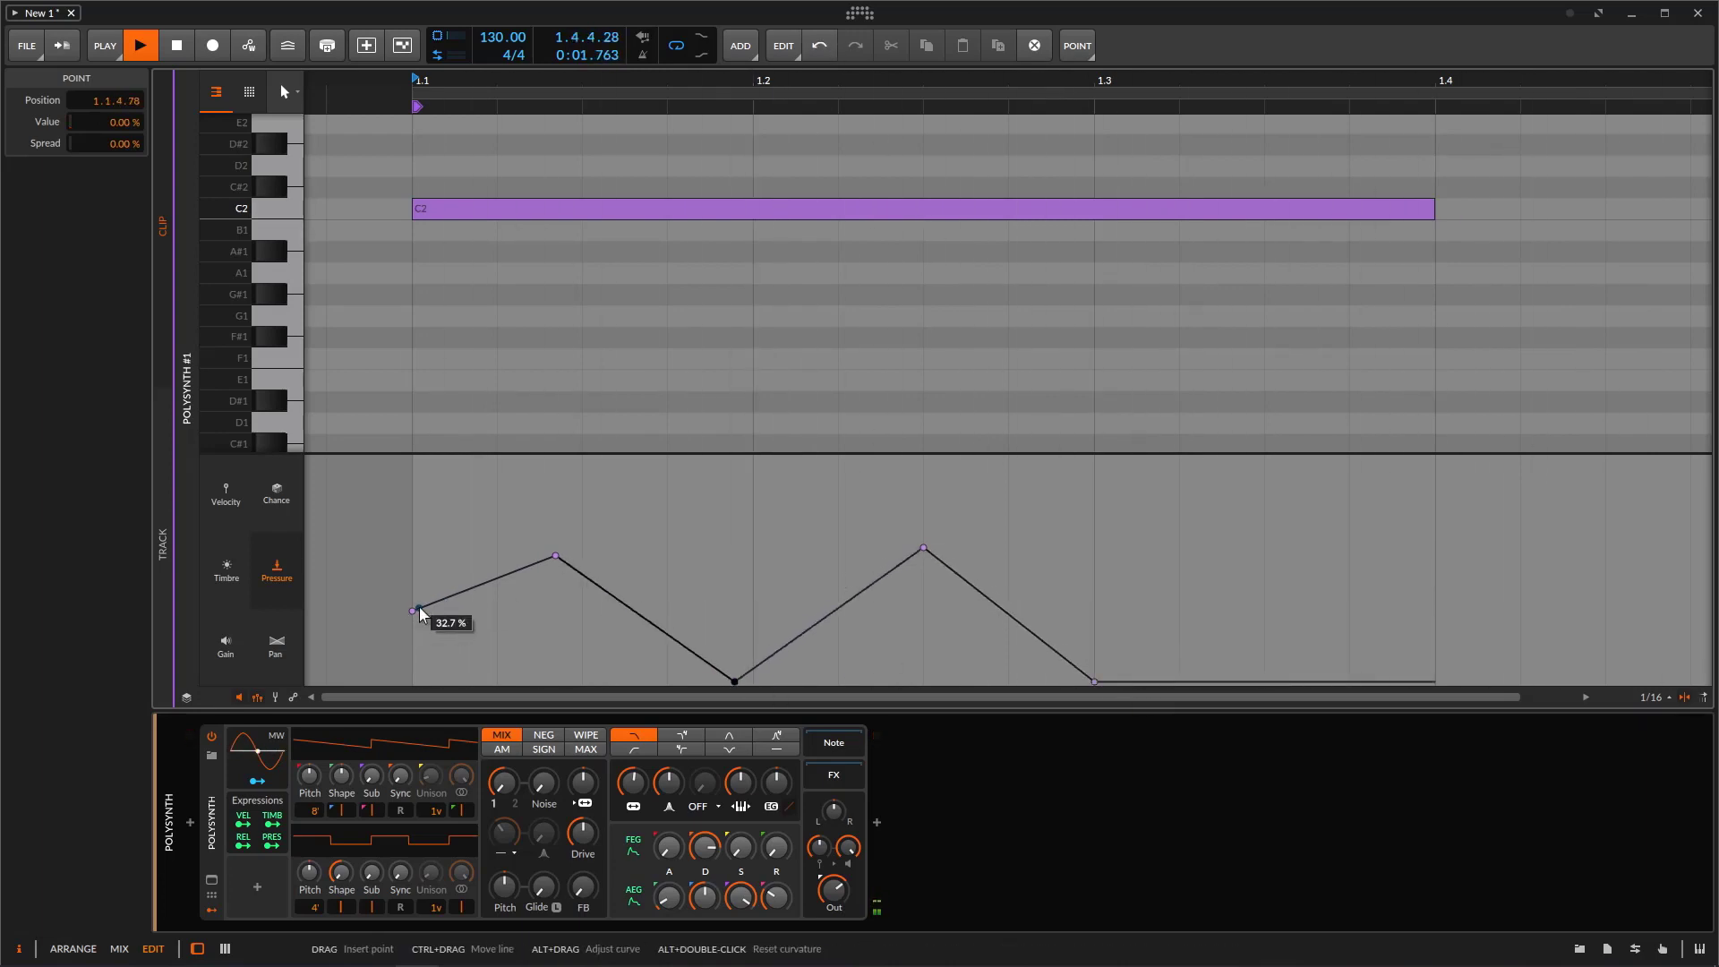
pyautogui.moveTo(419, 612); pyautogui.dragTo(462, 682)
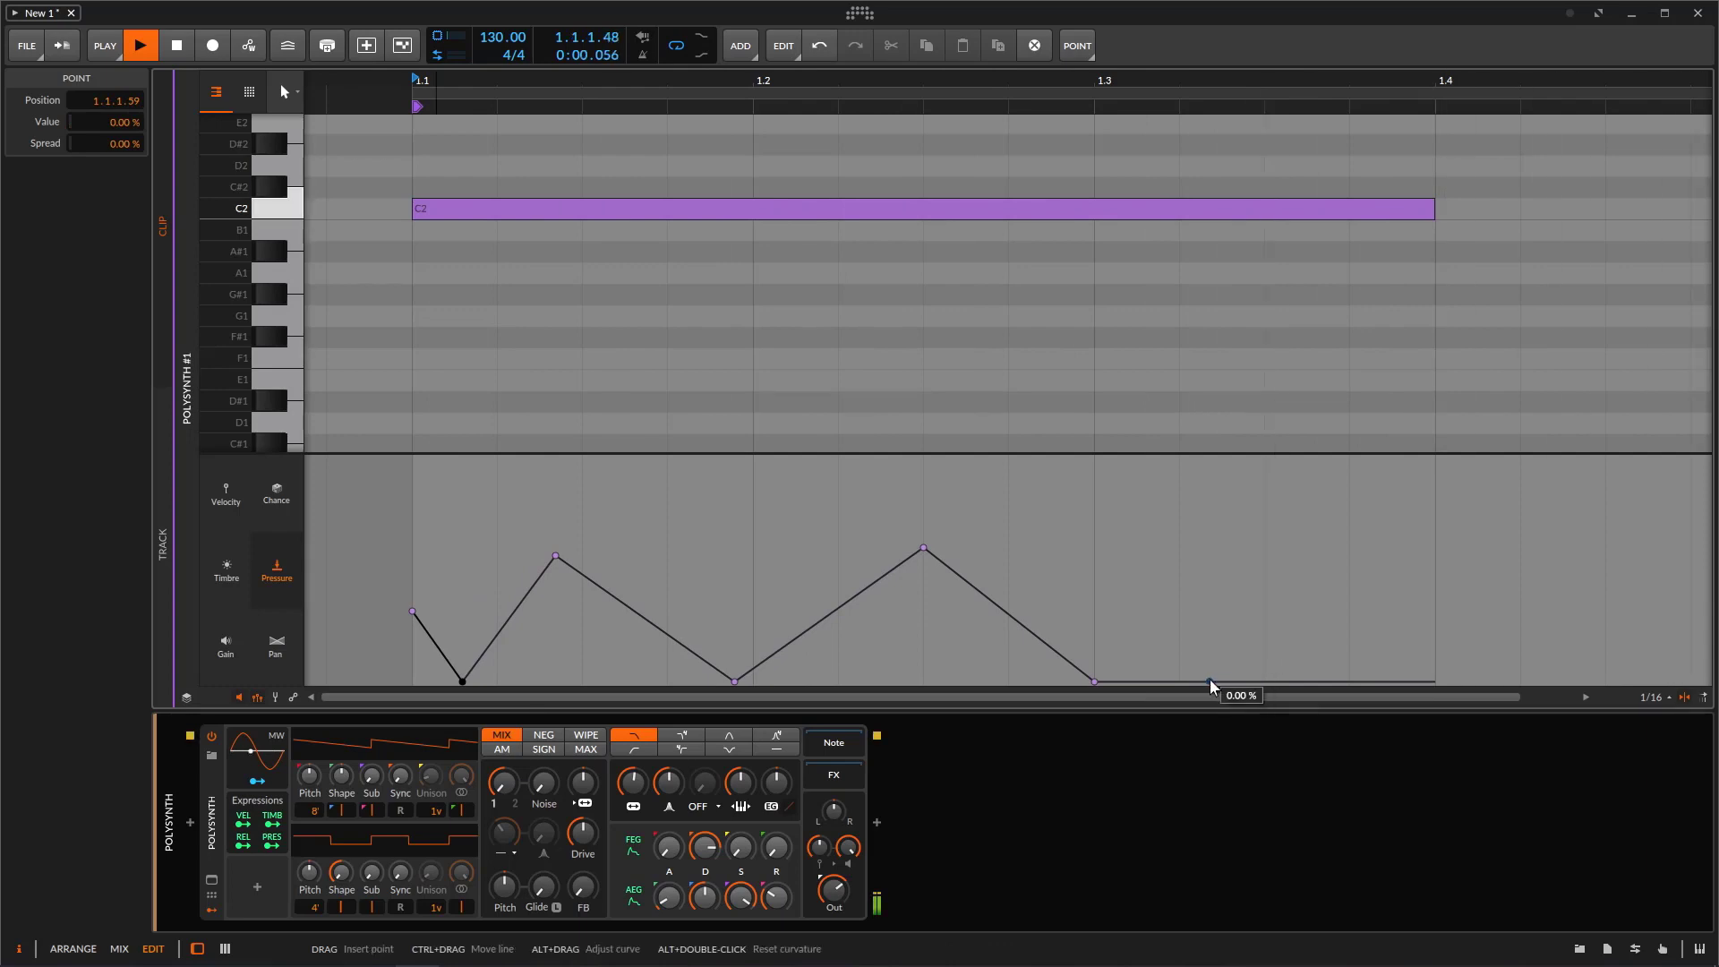
pyautogui.moveTo(1211, 685); pyautogui.dragTo(1375, 682)
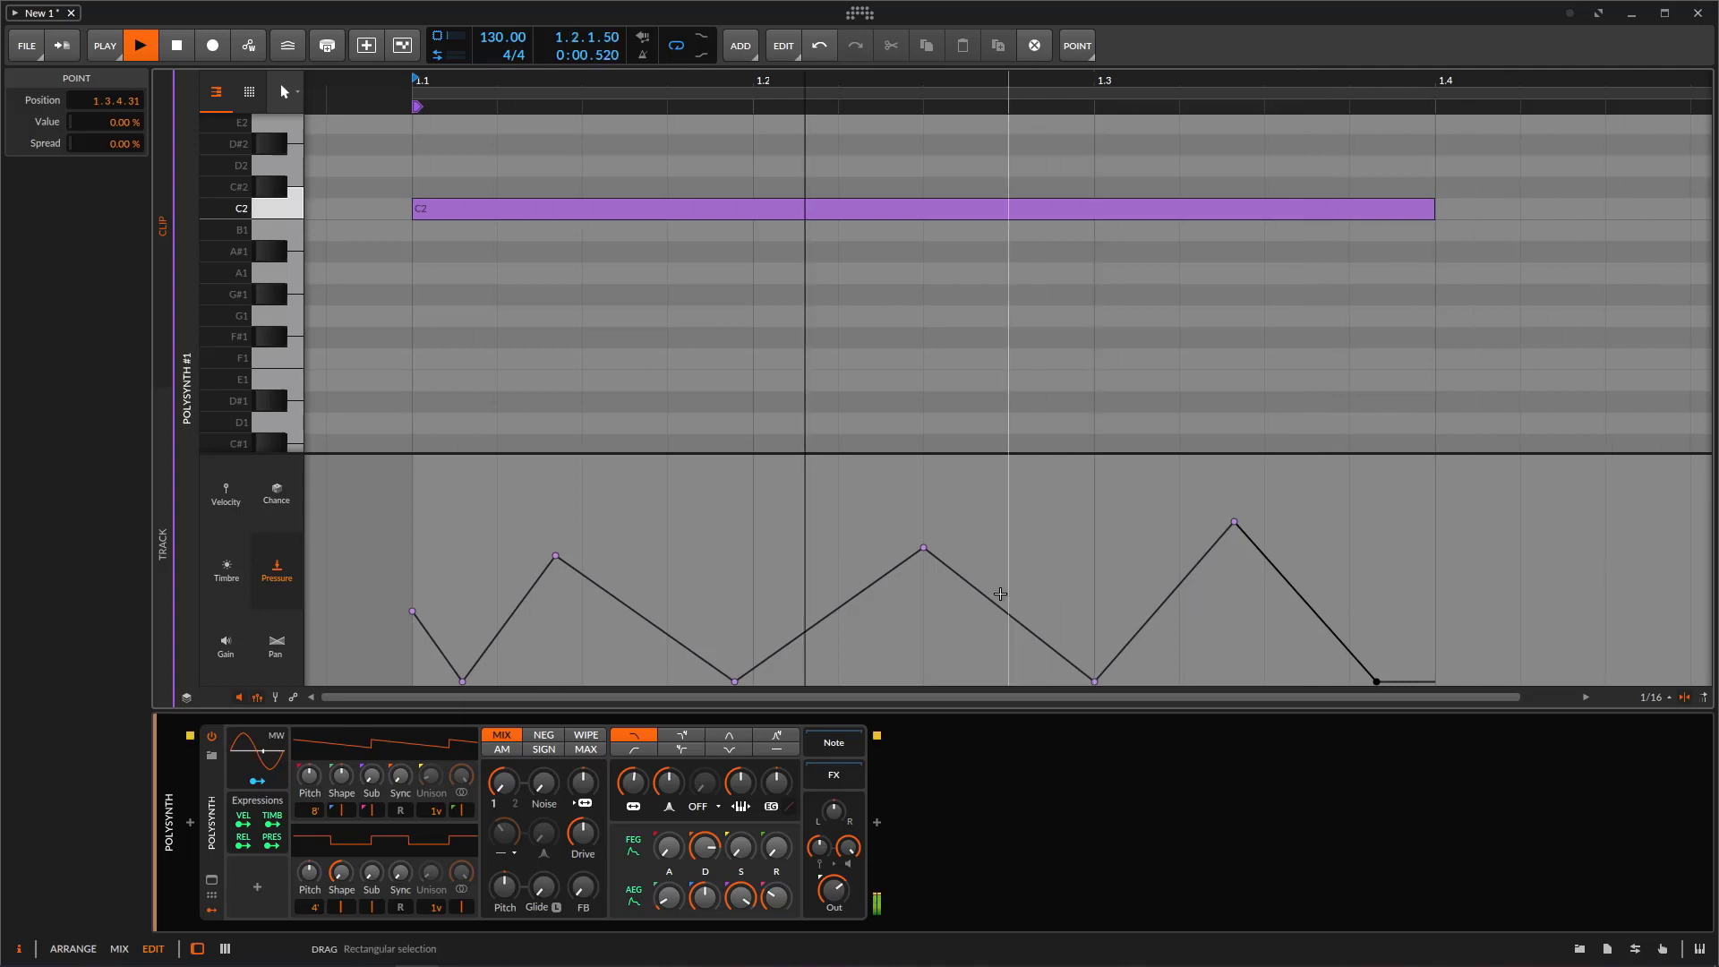
# - Bend the three pressure segments between the first peak and 1.3 into sagging curves, and map Pressure to the filter frequency and resonance
pyautogui.keyDown('alt'); pyautogui.moveTo(990, 602); pyautogui.dragTo(993, 658); pyautogui.keyUp('alt')
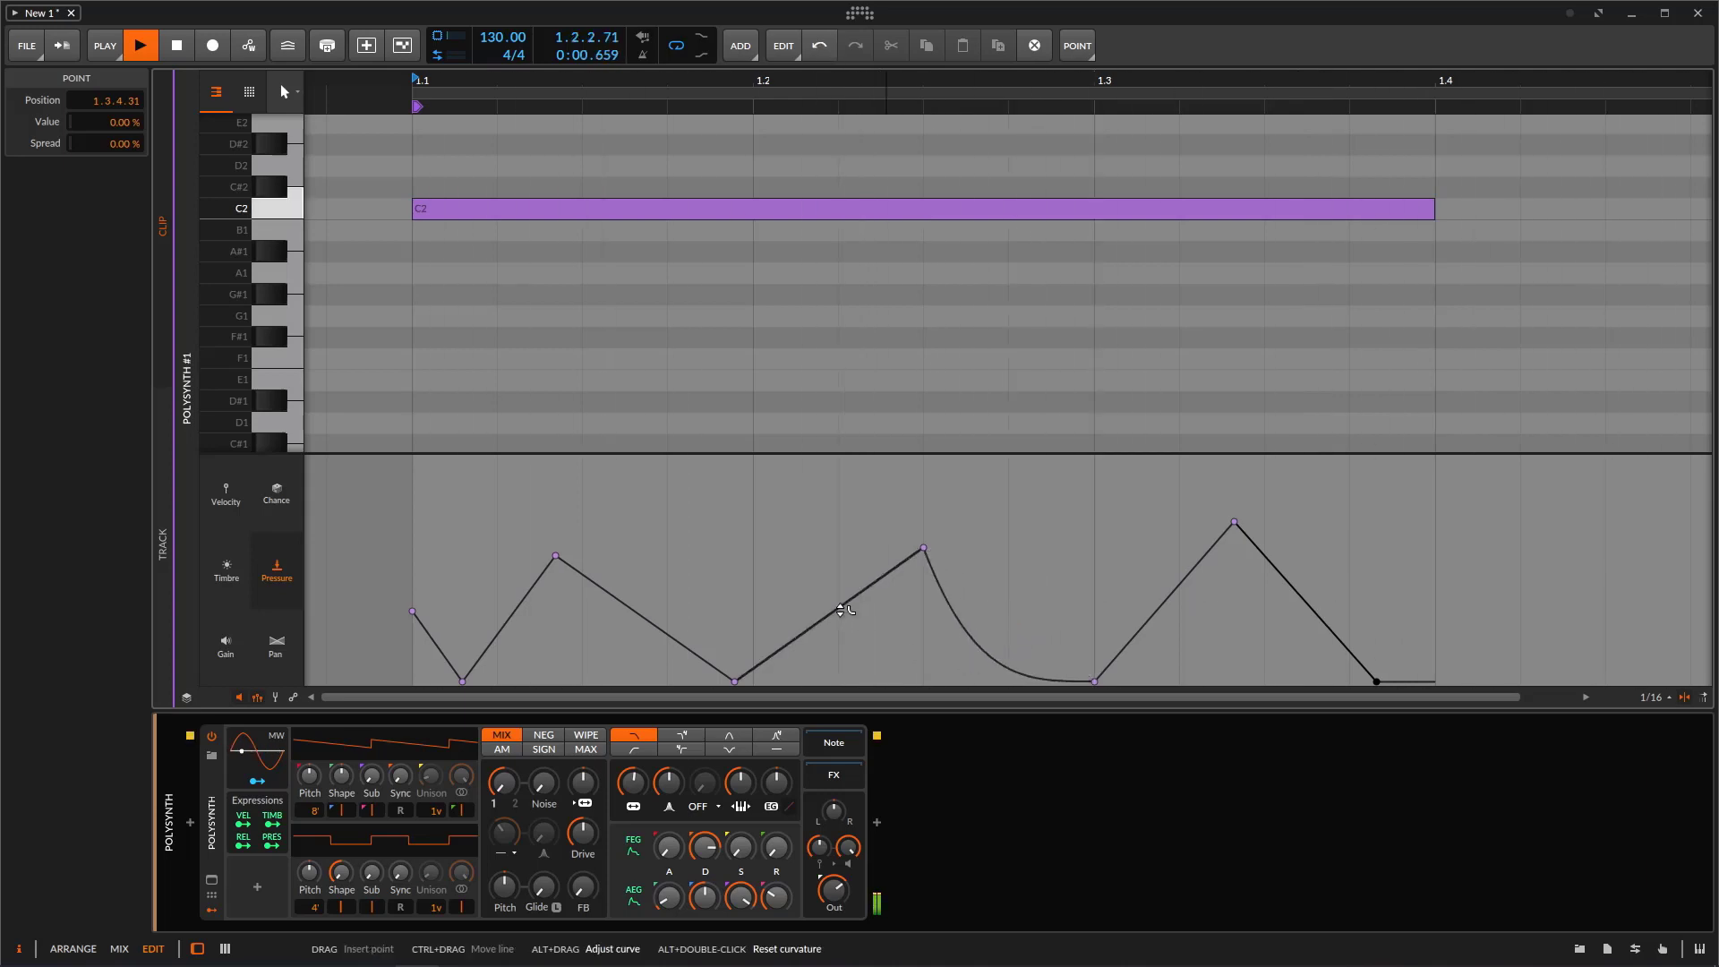
pyautogui.keyDown('alt'); pyautogui.moveTo(841, 609); pyautogui.dragTo(748, 644); pyautogui.keyUp('alt')
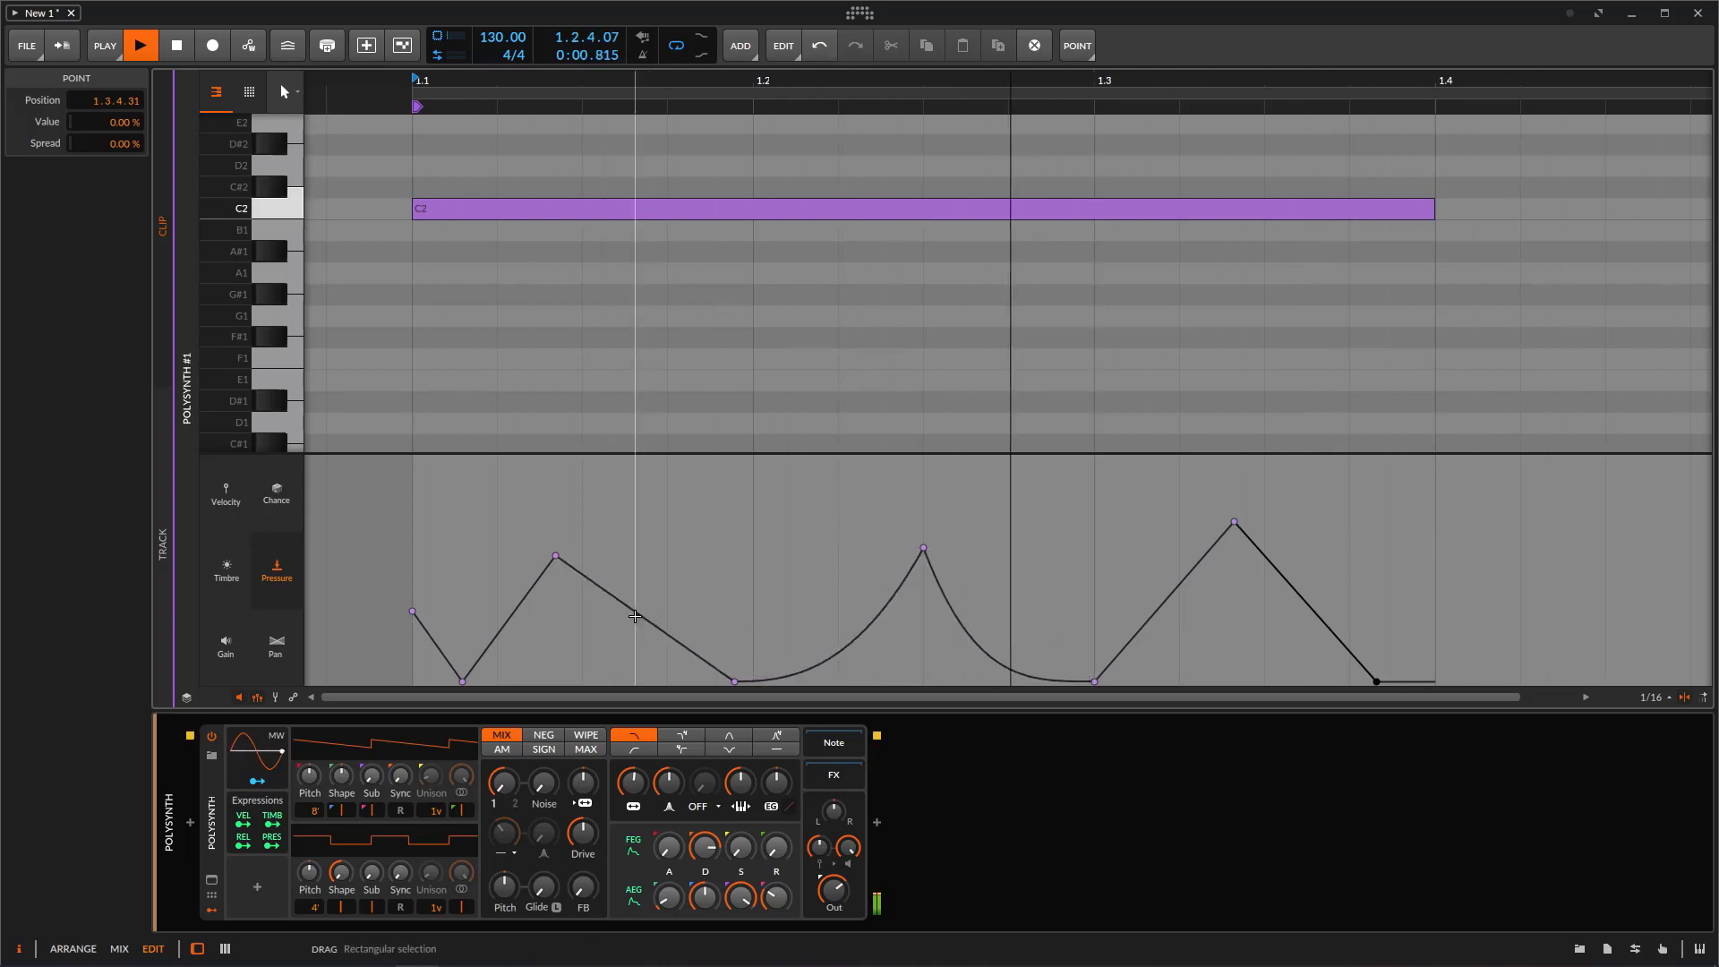
pyautogui.keyDown('alt'); pyautogui.moveTo(635, 616); pyautogui.dragTo(662, 663); pyautogui.keyUp('alt')
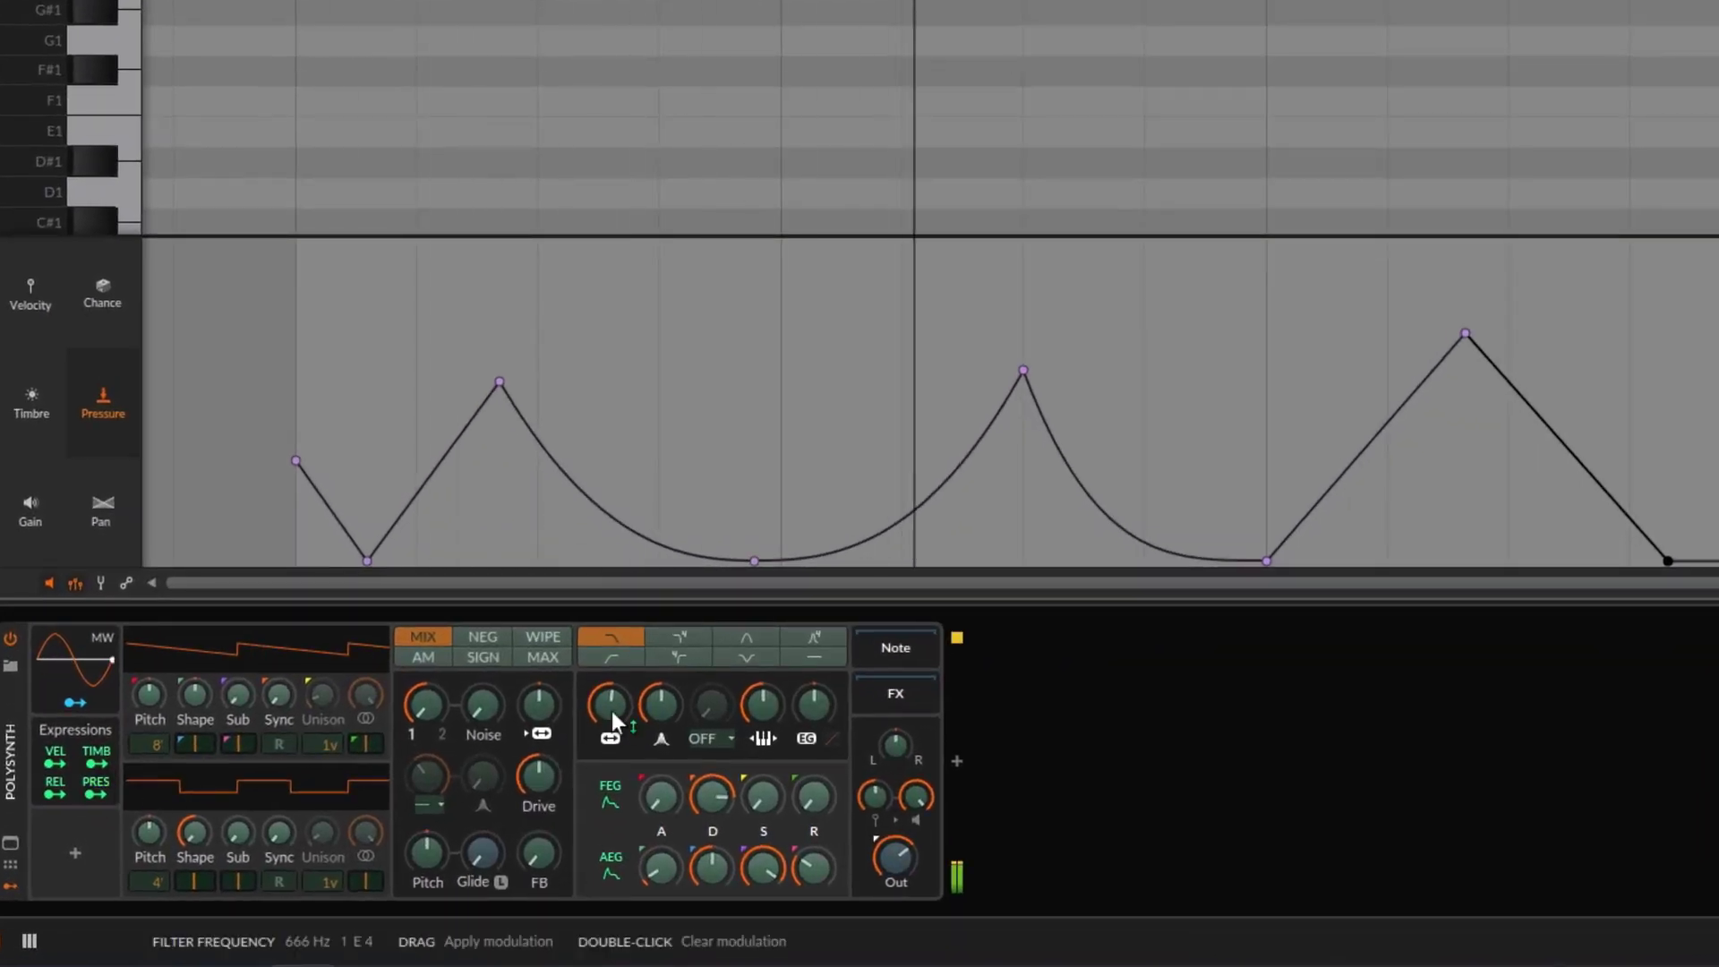
pyautogui.moveTo(611, 711); pyautogui.dragTo(662, 707)
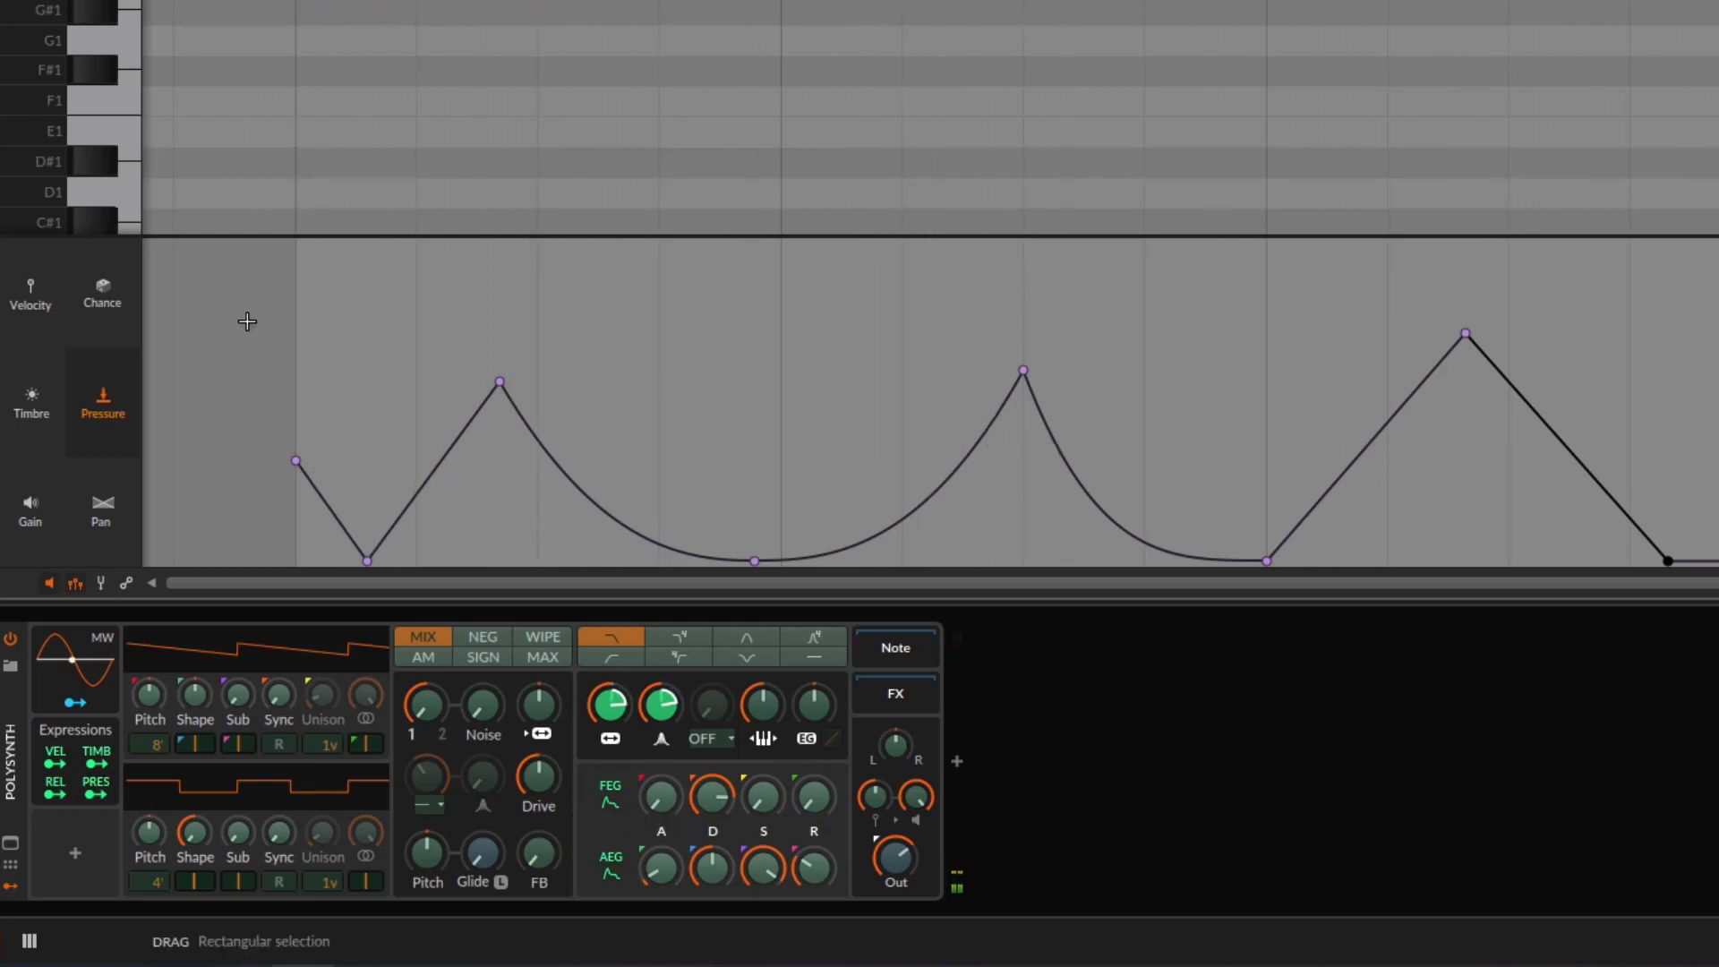
# - Delete all pressure points of the C2 note and stop playback
pyautogui.moveTo(257, 299); pyautogui.dragTo(1700, 573)
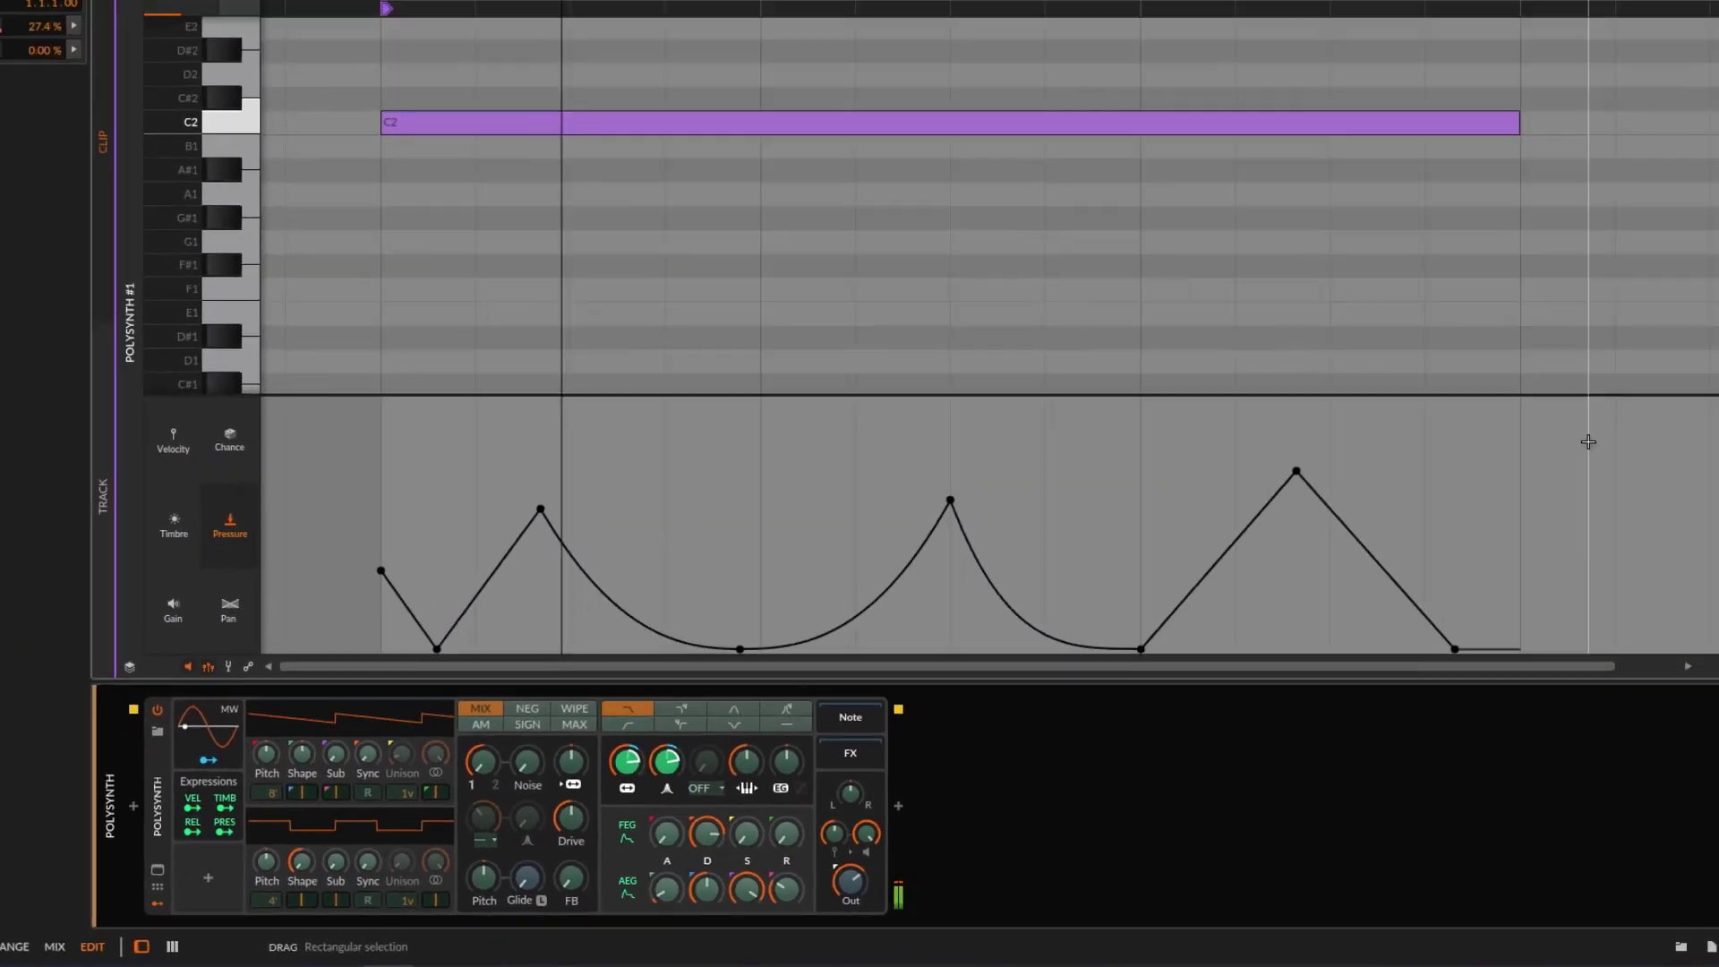
pyautogui.moveTo(1588, 440); pyautogui.dragTo(506, 675)
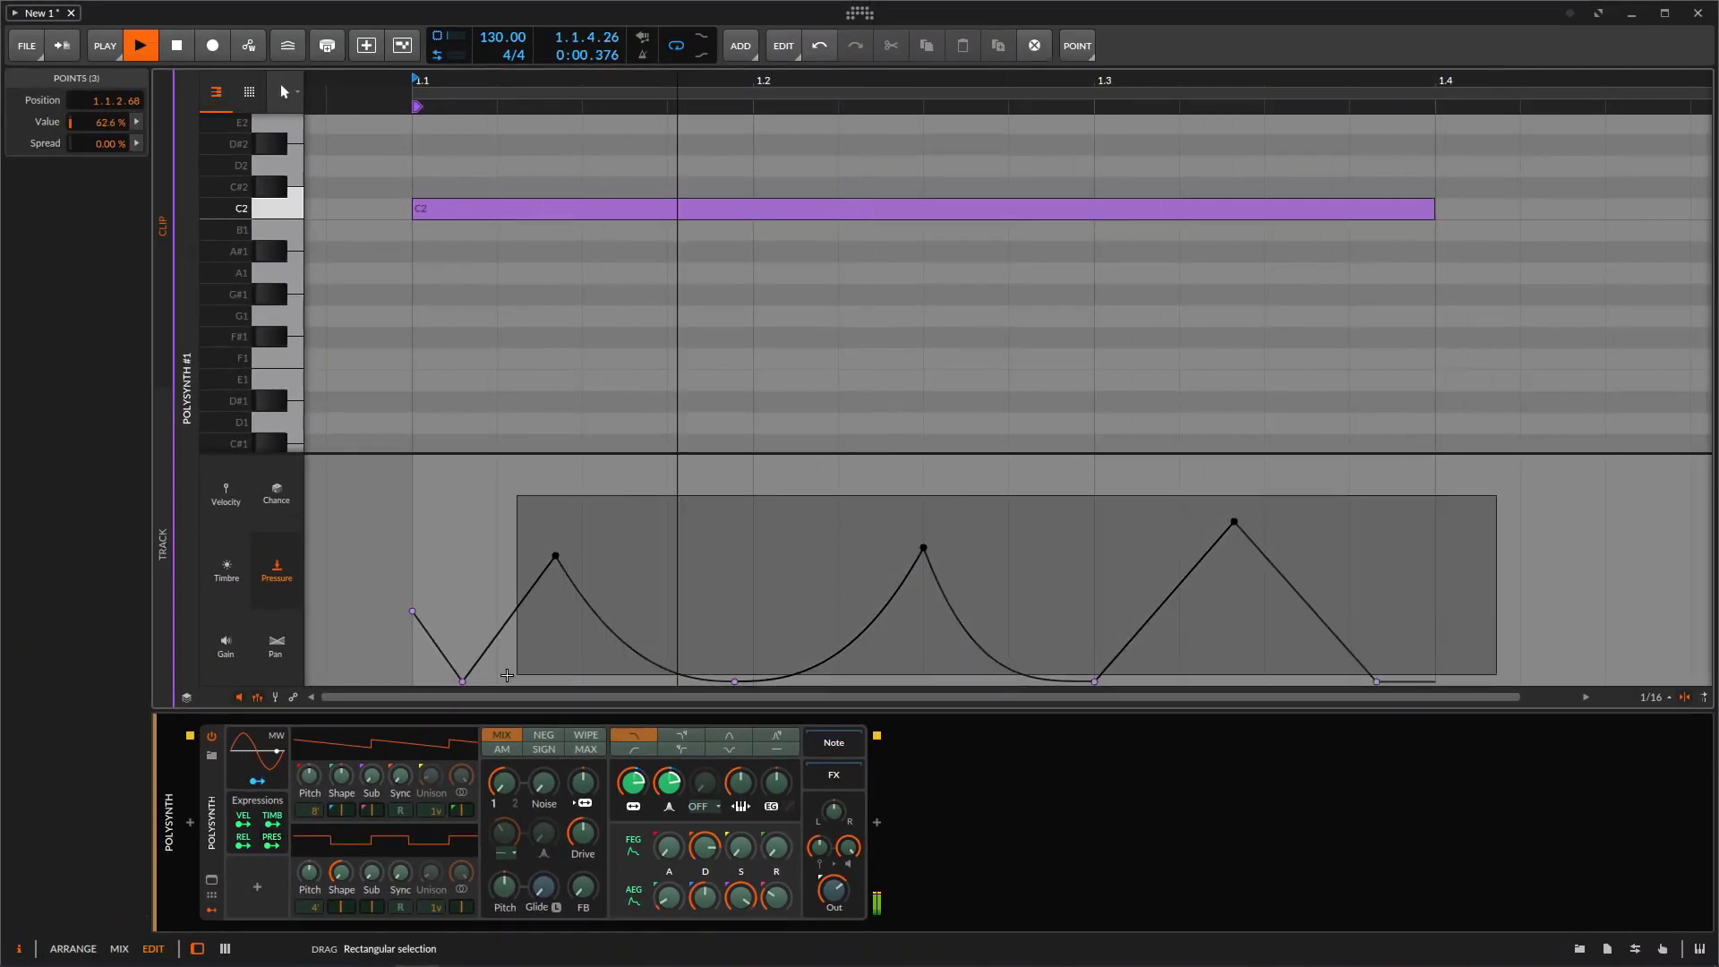
pyautogui.press('Delete')
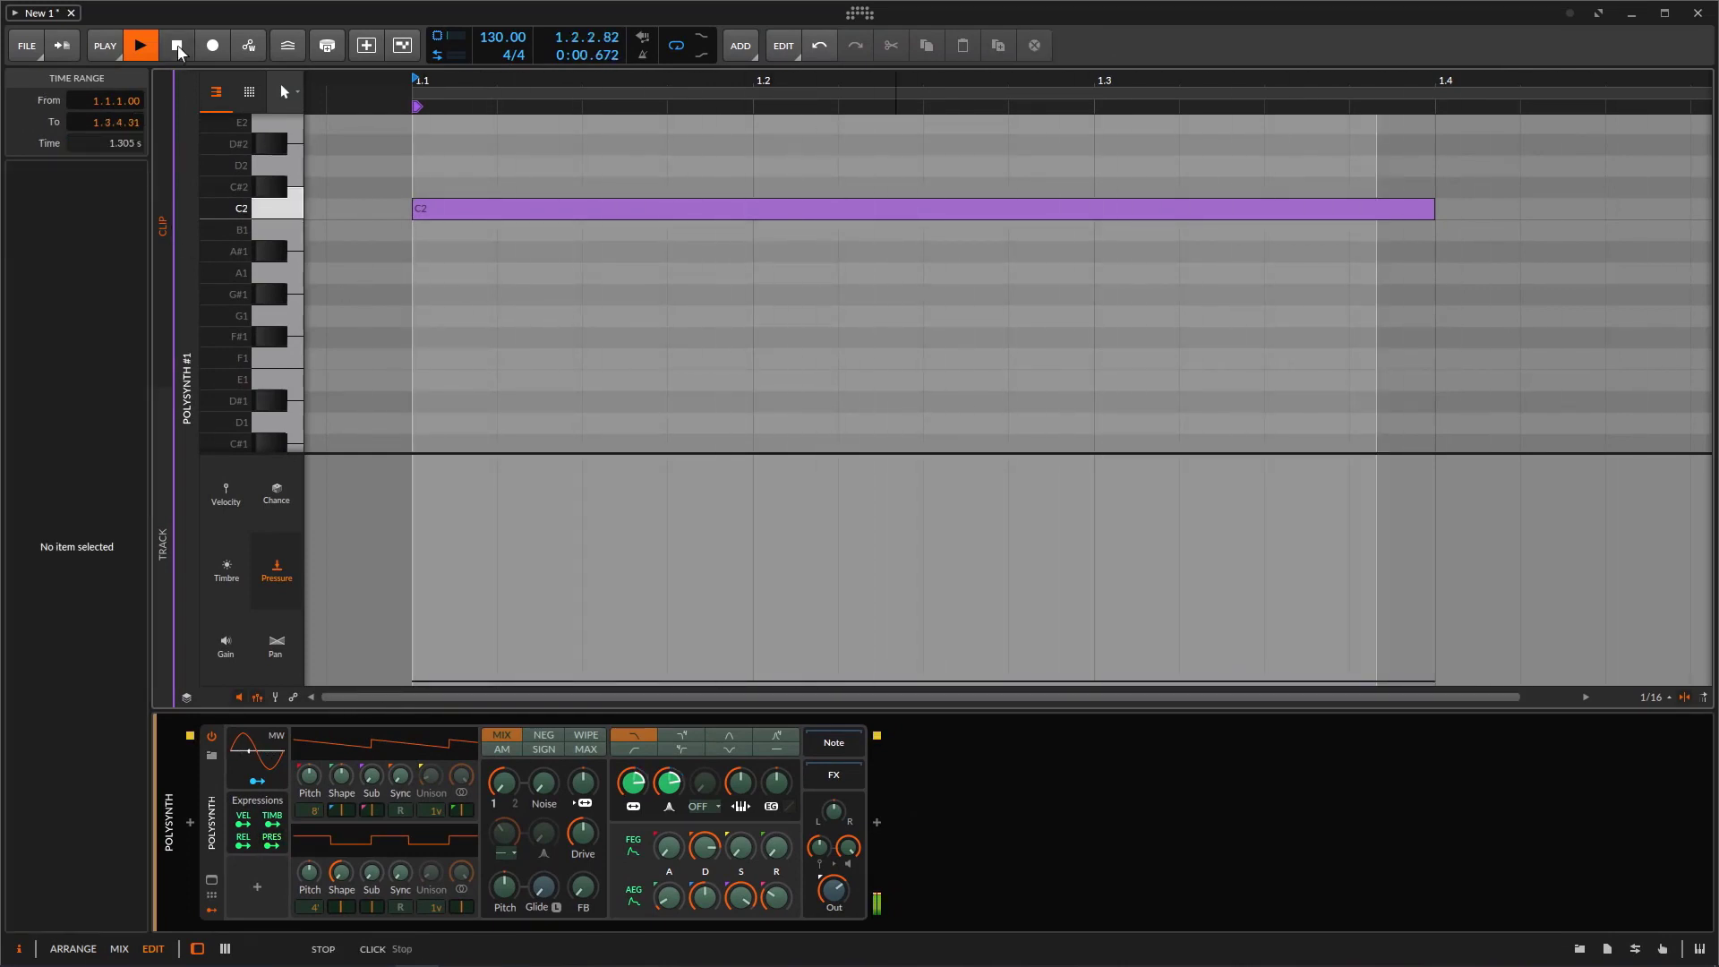
pyautogui.press('space')
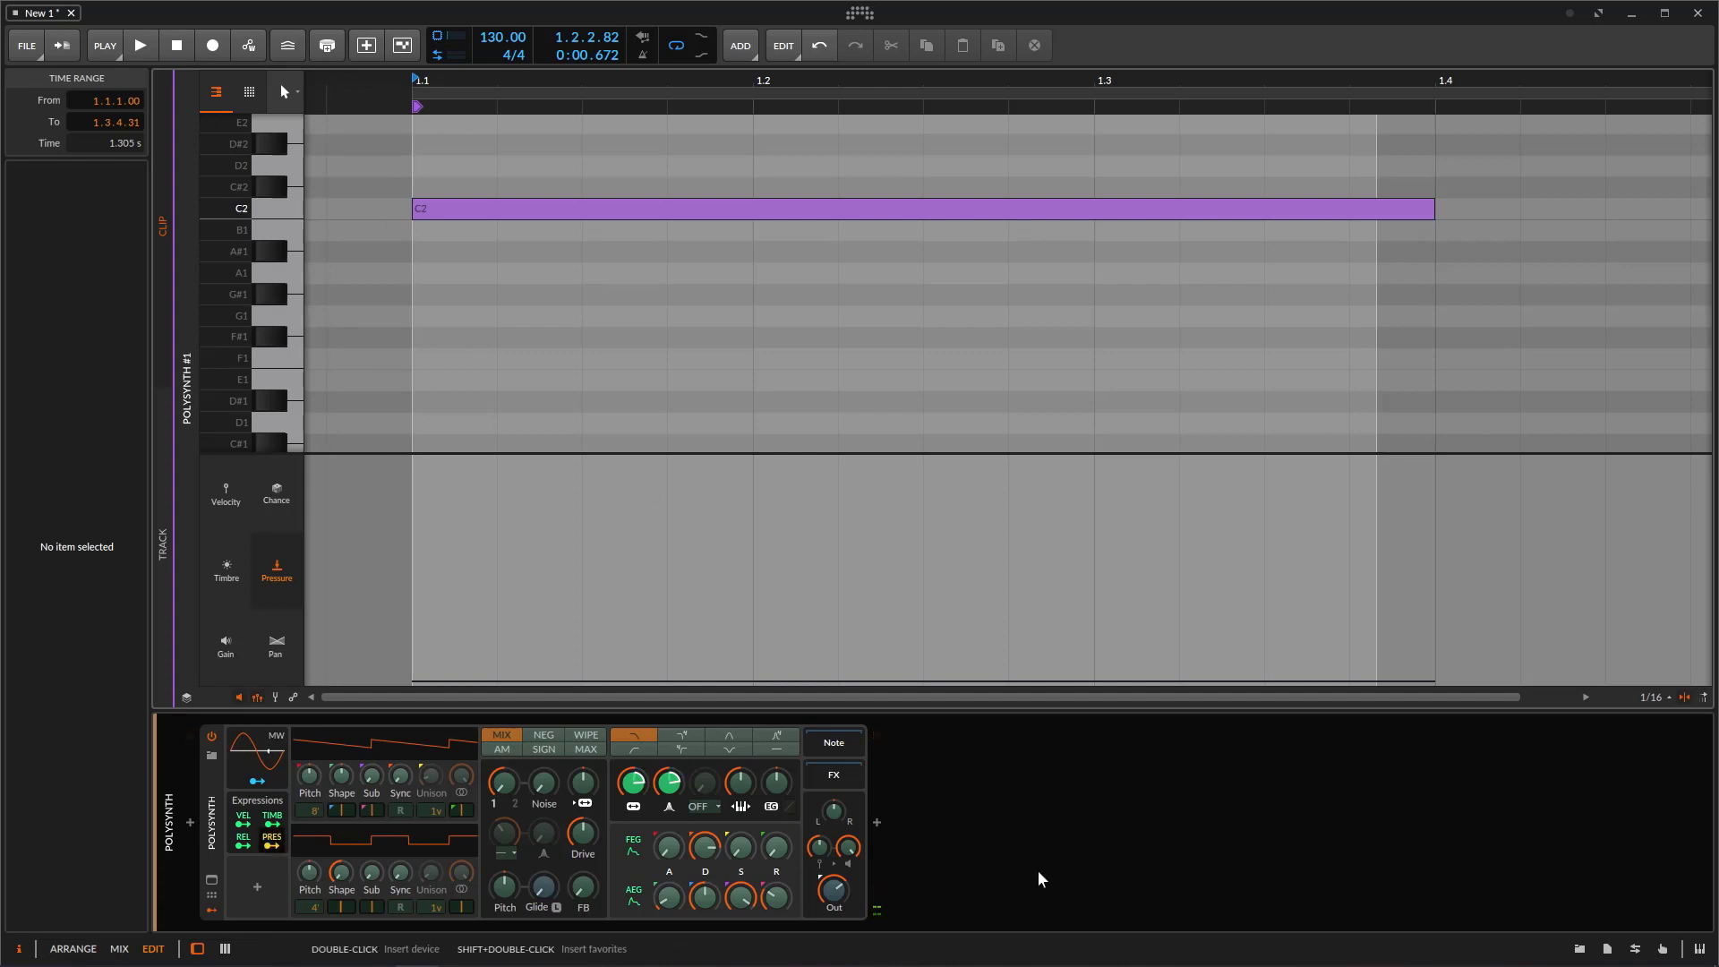
# - Remove the filter frequency and resonance routings from the Pressure modulation source
pyautogui.click(271, 844)
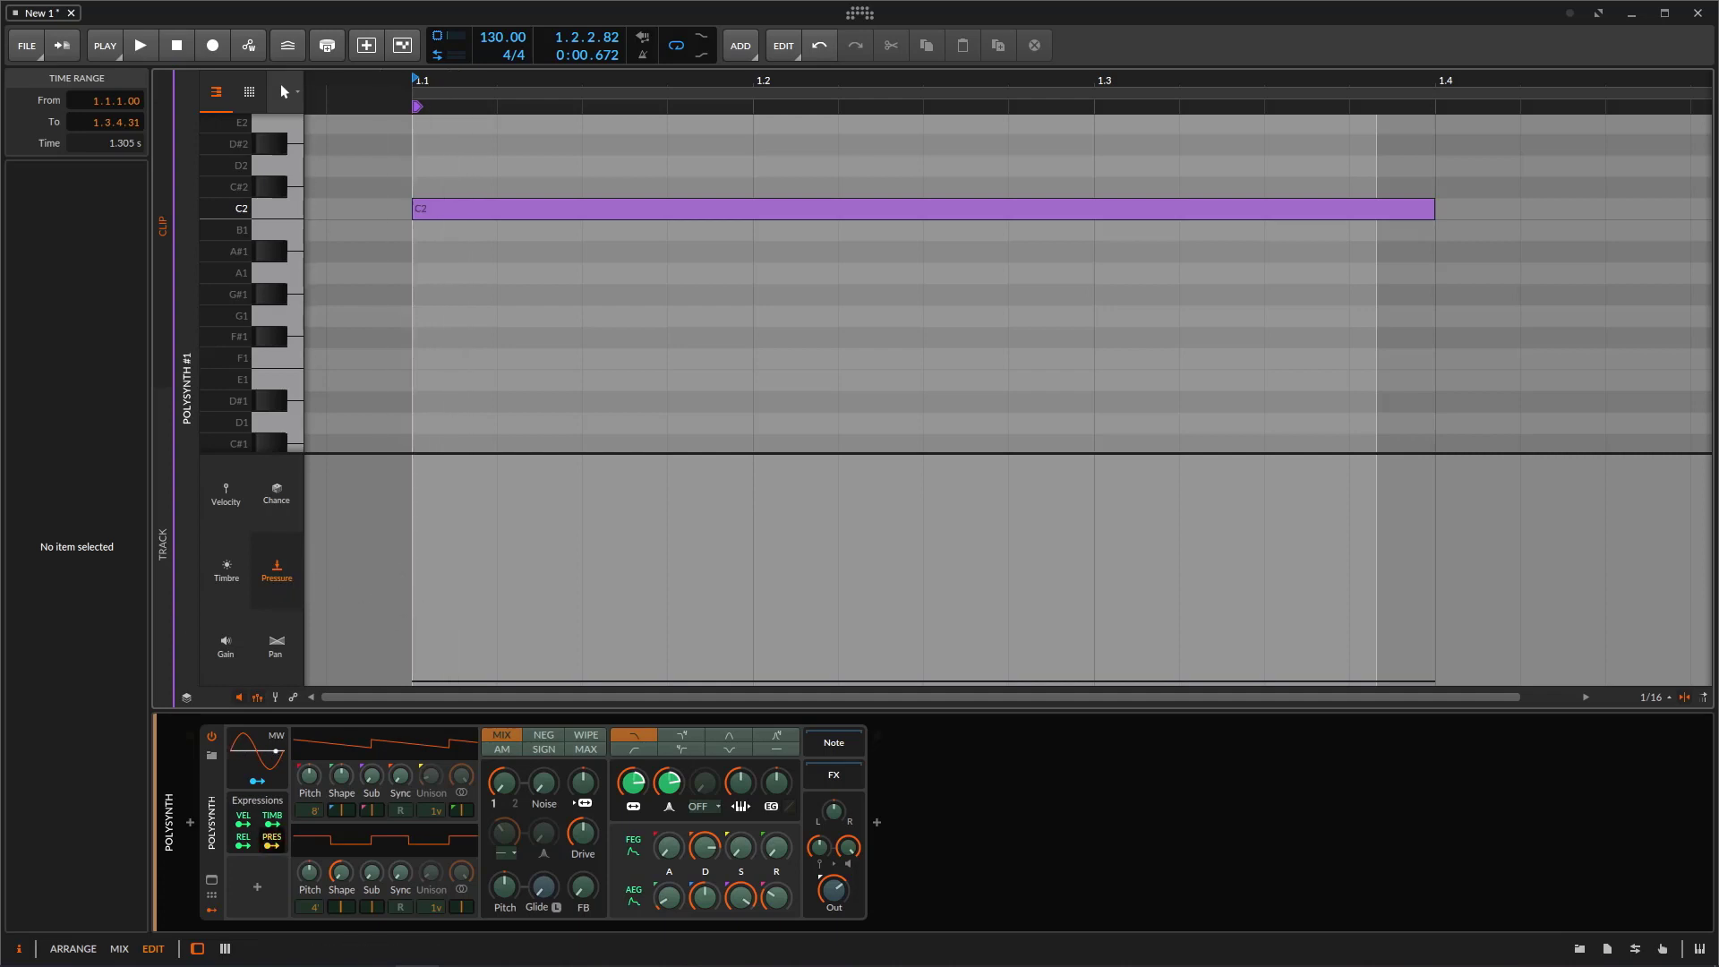
pyautogui.click(271, 845)
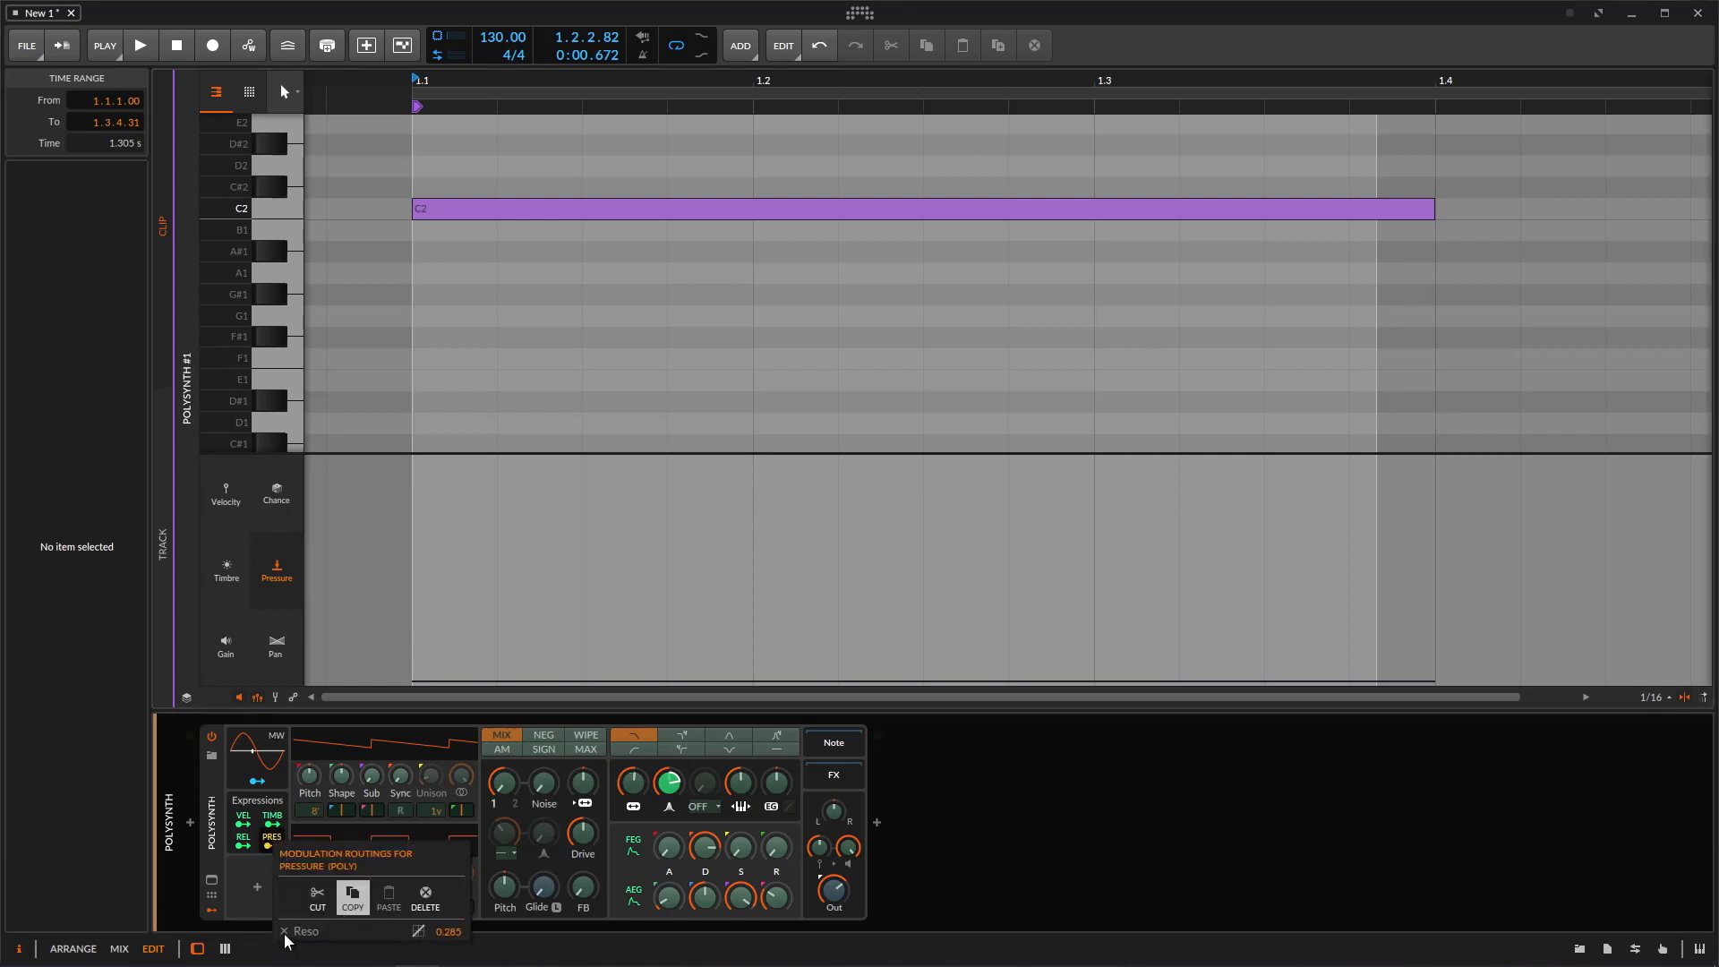
pyautogui.click(284, 931)
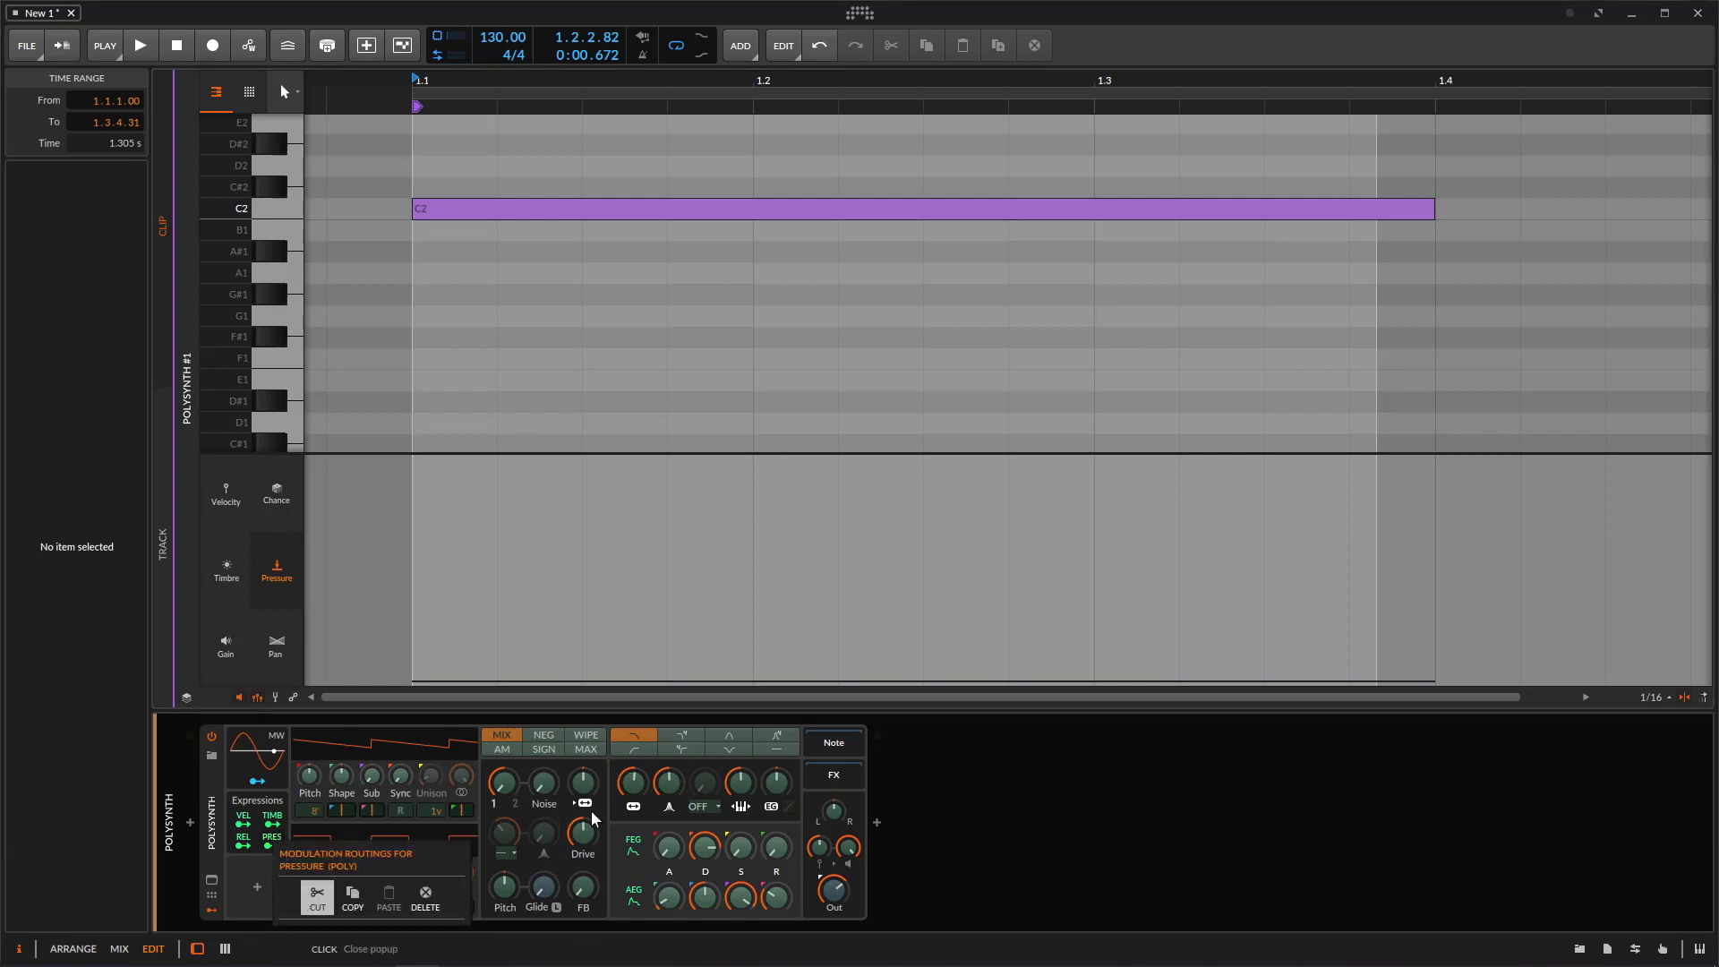
pyautogui.click(272, 846)
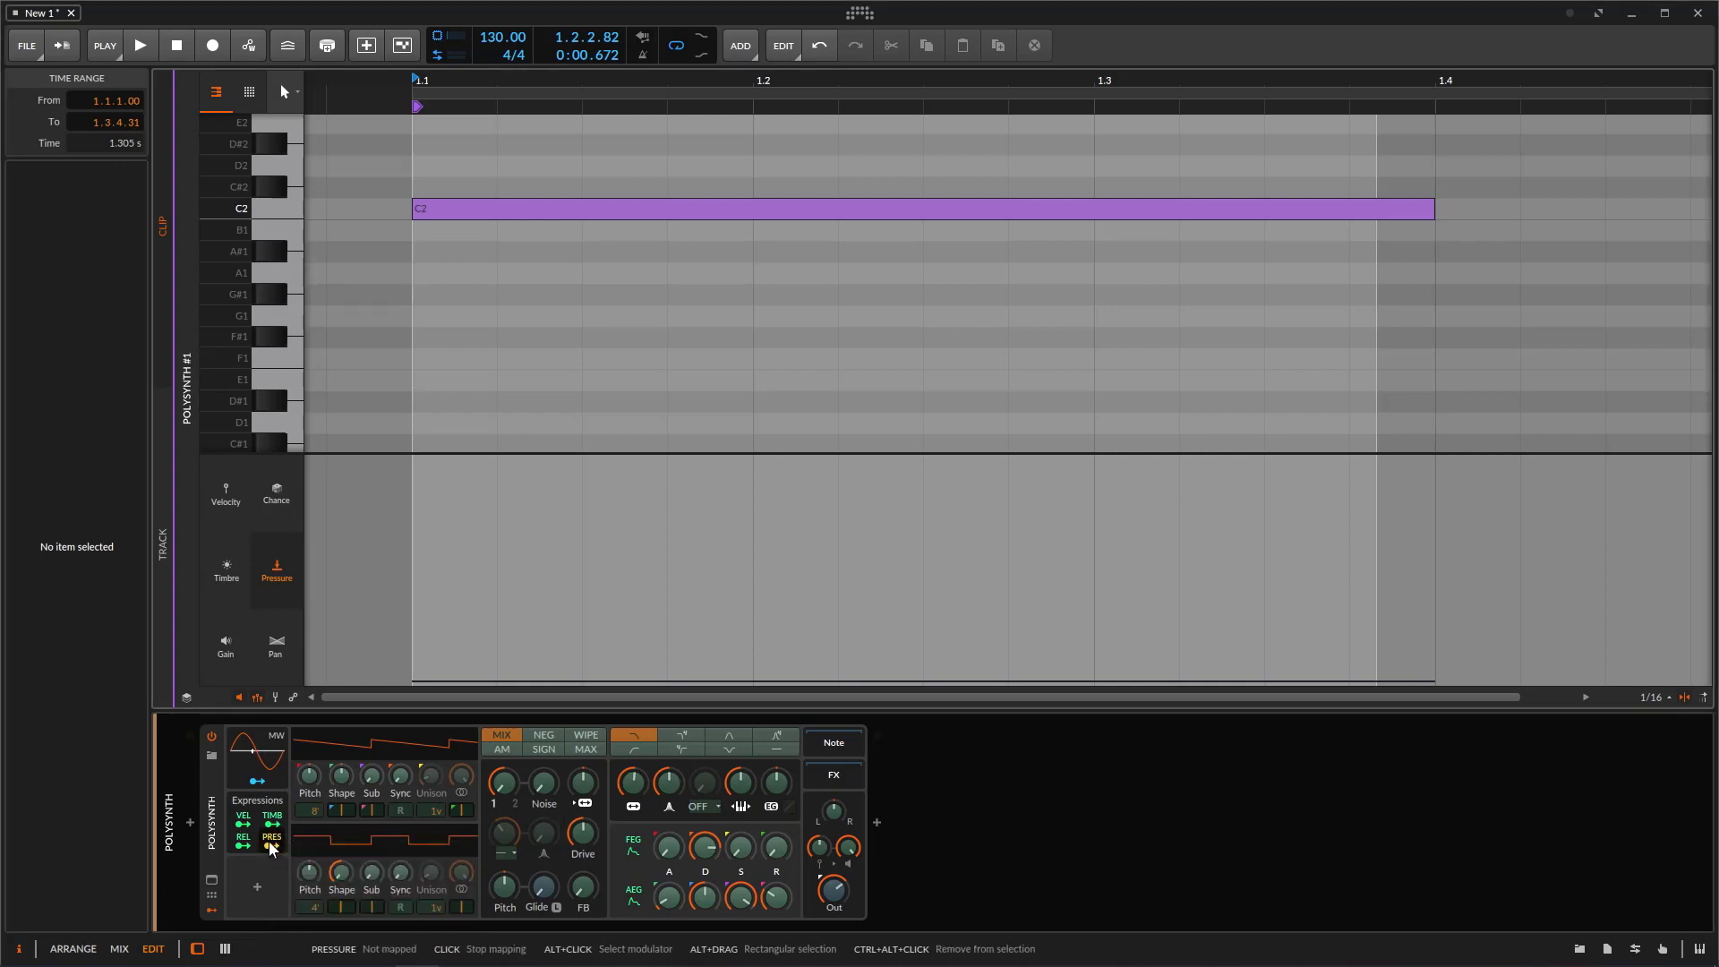
# - Show the Chance values of the clip in the arrange layout and select the C2 note to view its operators
pyautogui.click(276, 492)
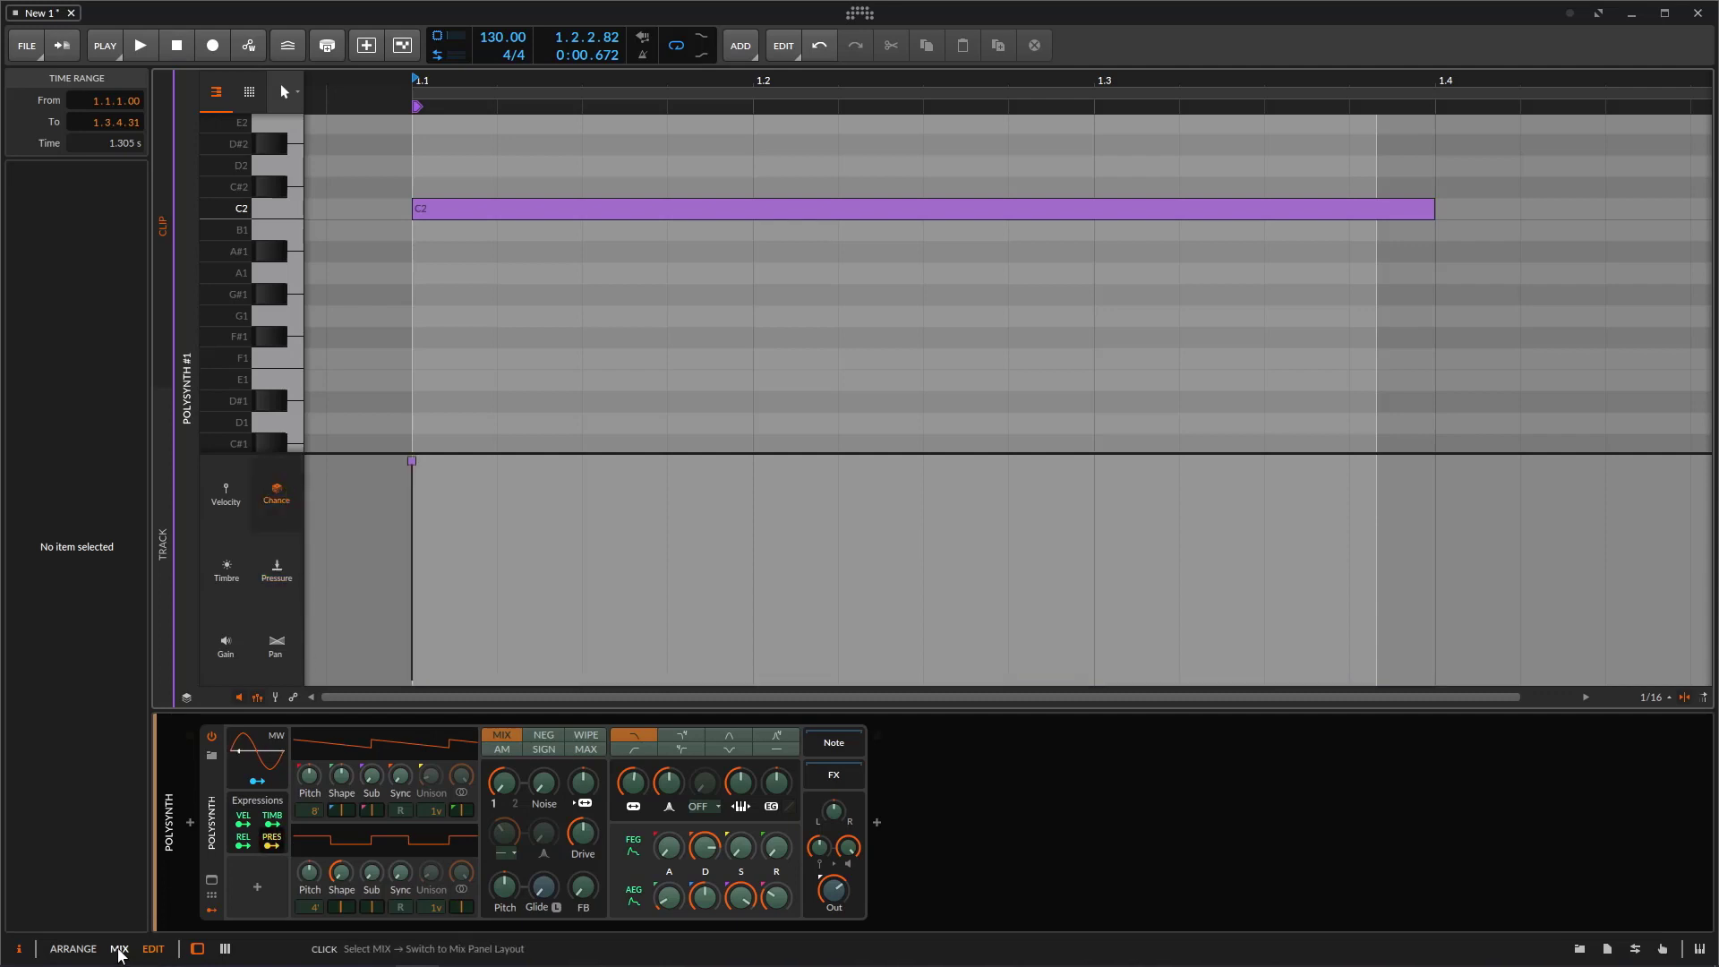
pyautogui.click(87, 953)
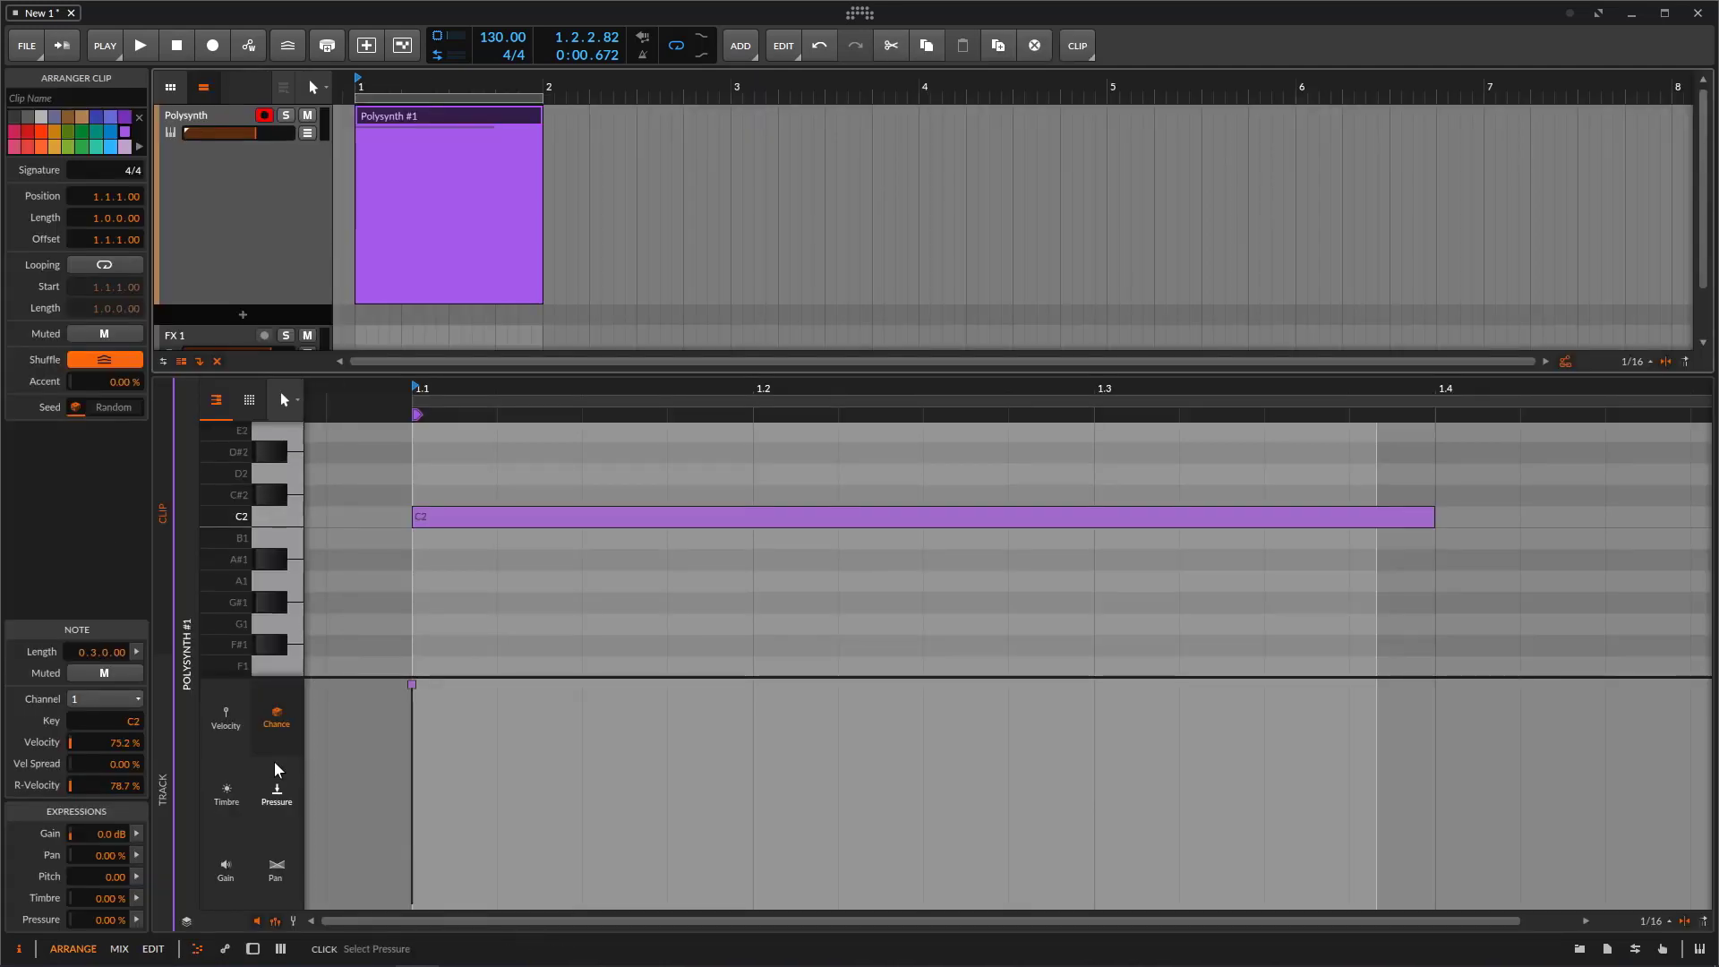
pyautogui.click(498, 522)
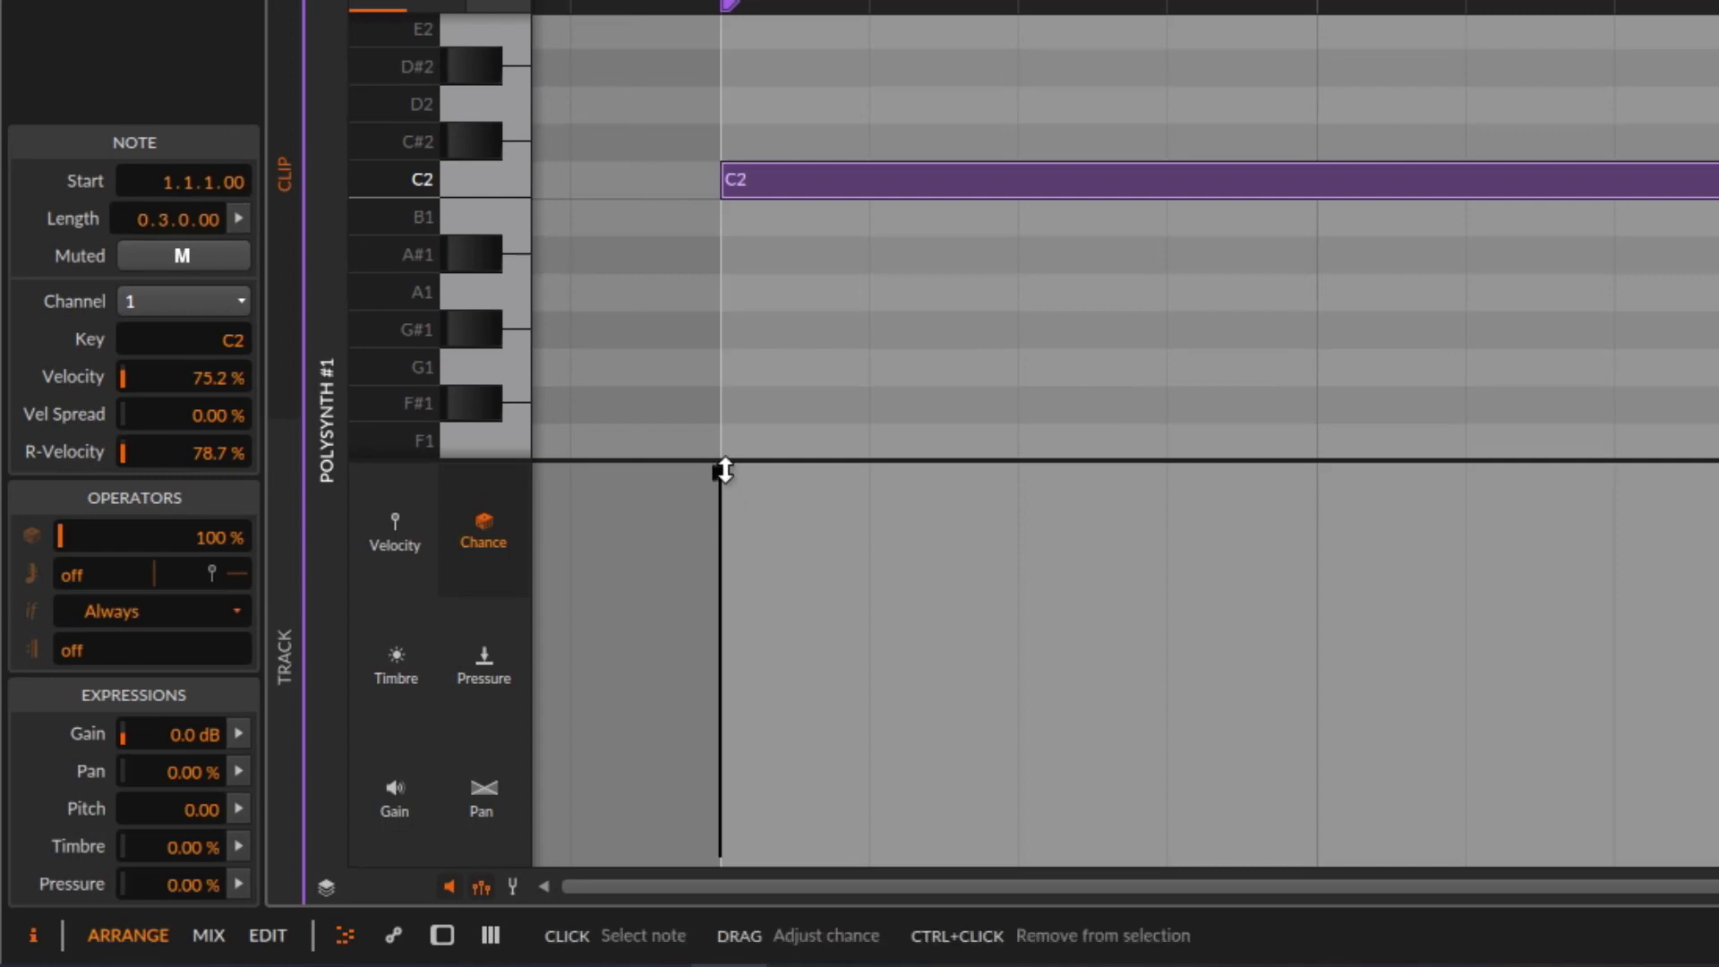
pyautogui.click(754, 506)
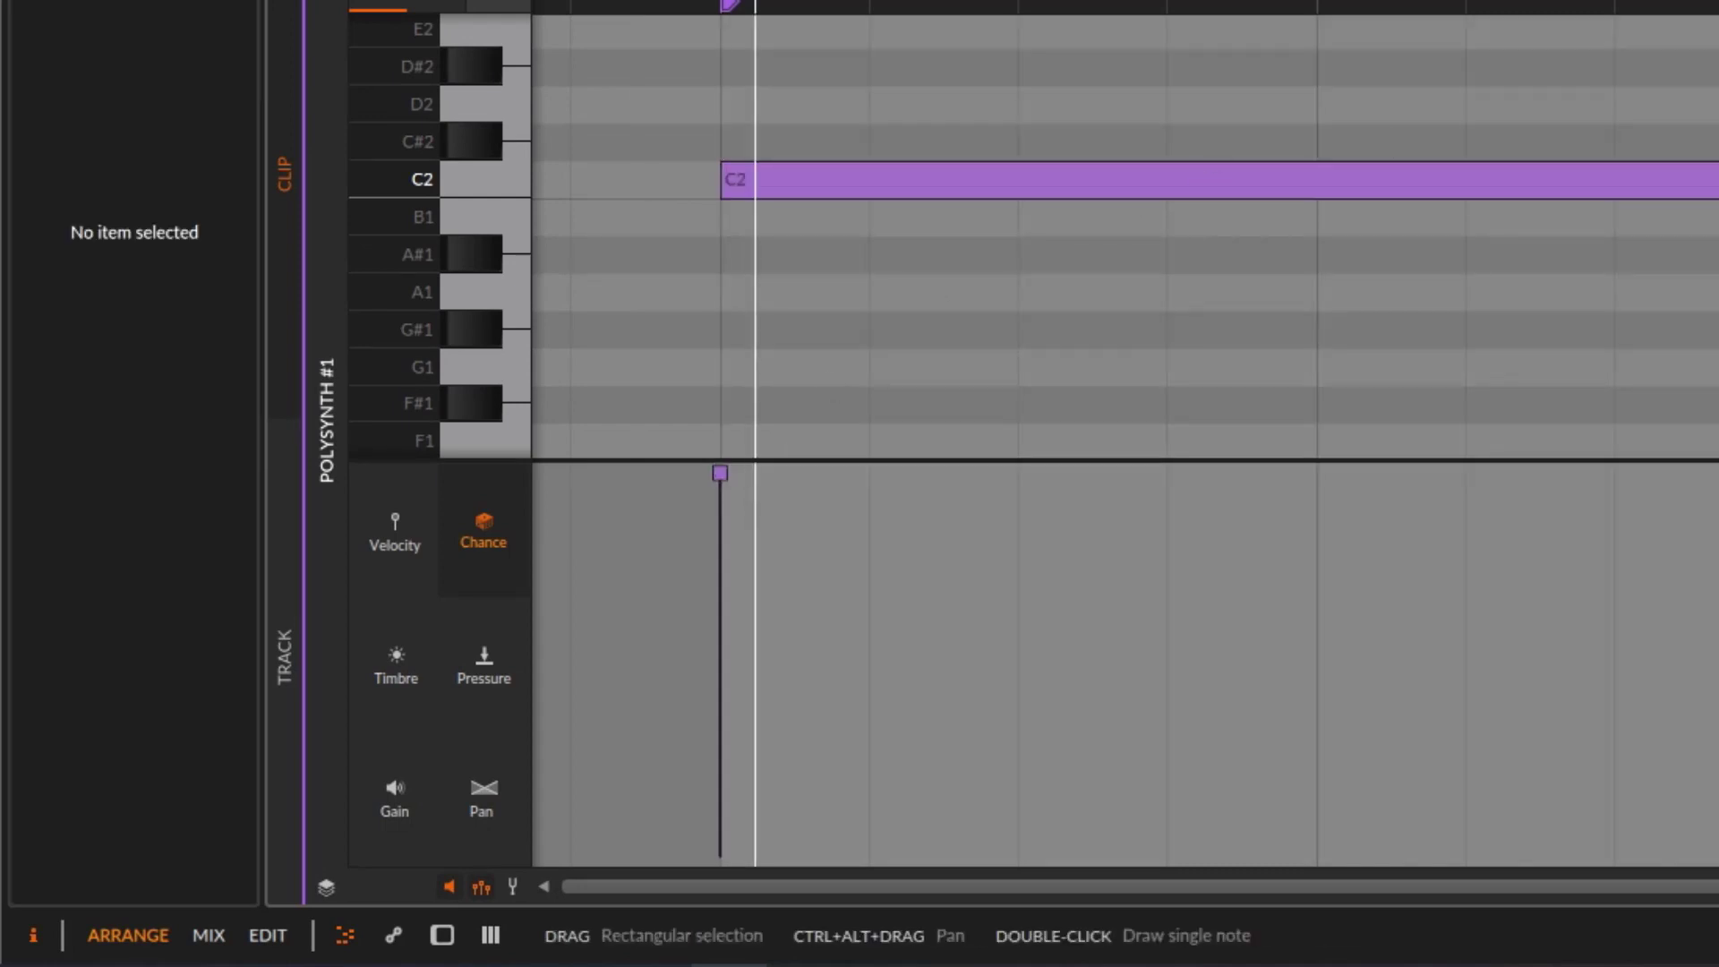
# - Shorten the C2 note to a length of 0.0.2.00 and repeat it at 1.2, 1.3 and 1.4
pyautogui.moveTo(1718, 186); pyautogui.dragTo(1018, 195)
pyautogui.click(1402, 190)
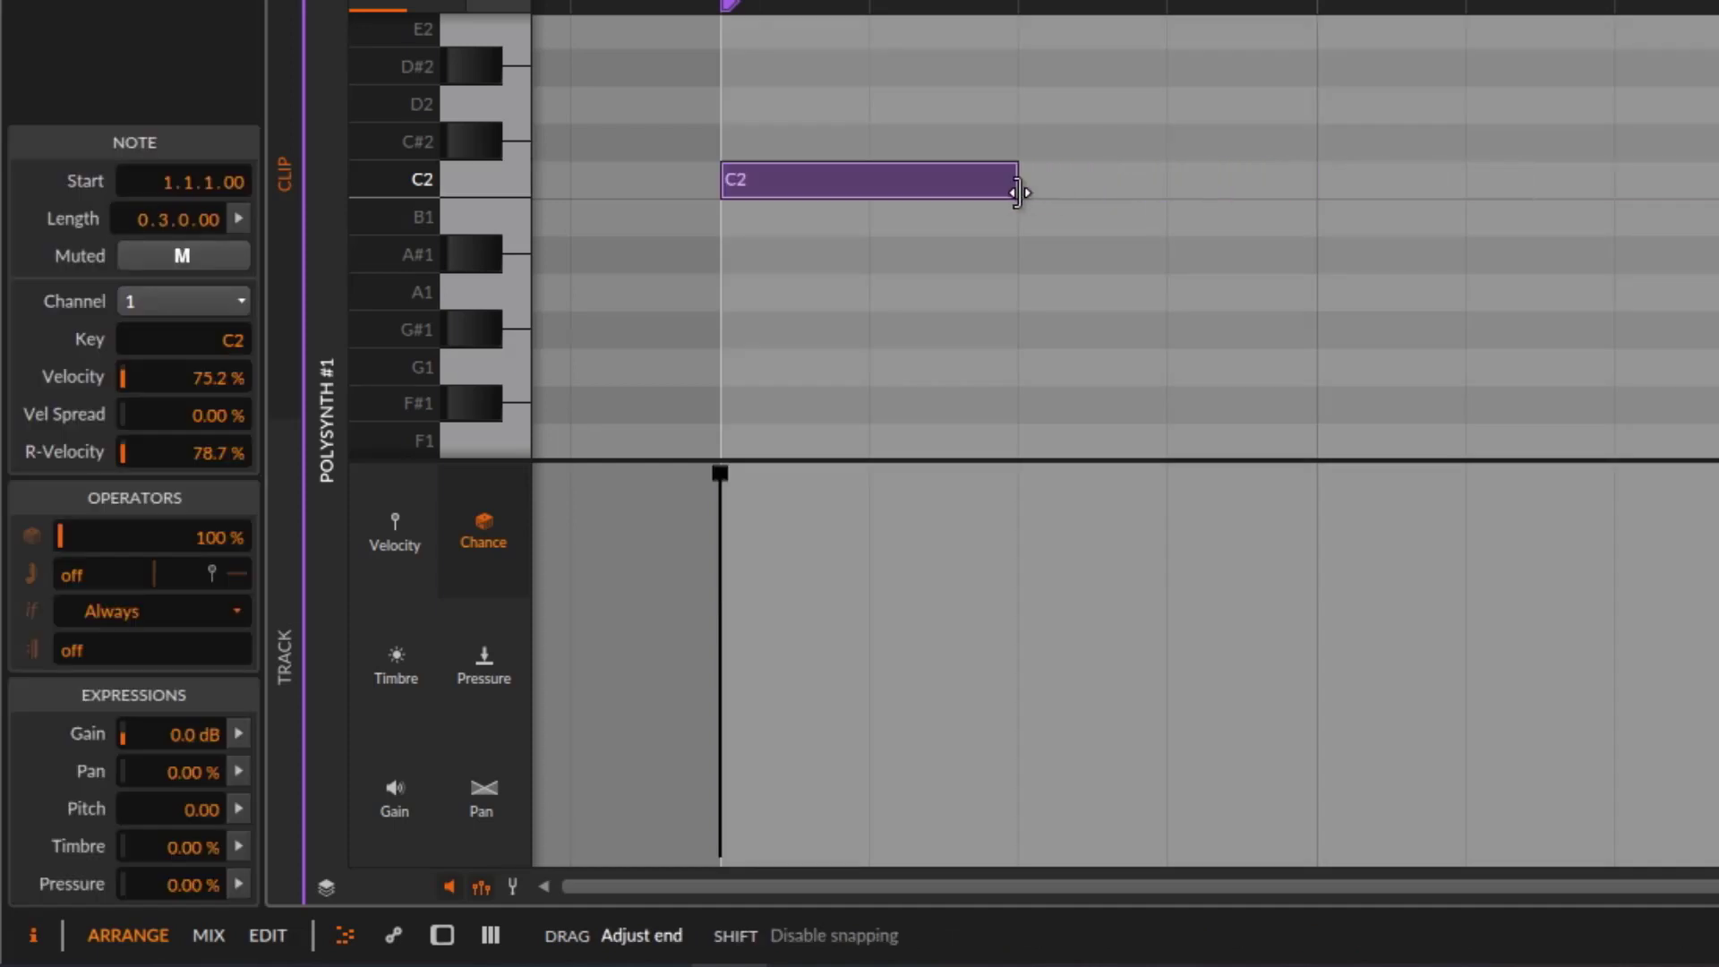
pyautogui.hotkey('ctrl', 'd')
pyautogui.hotkey('ctrl', 'd')
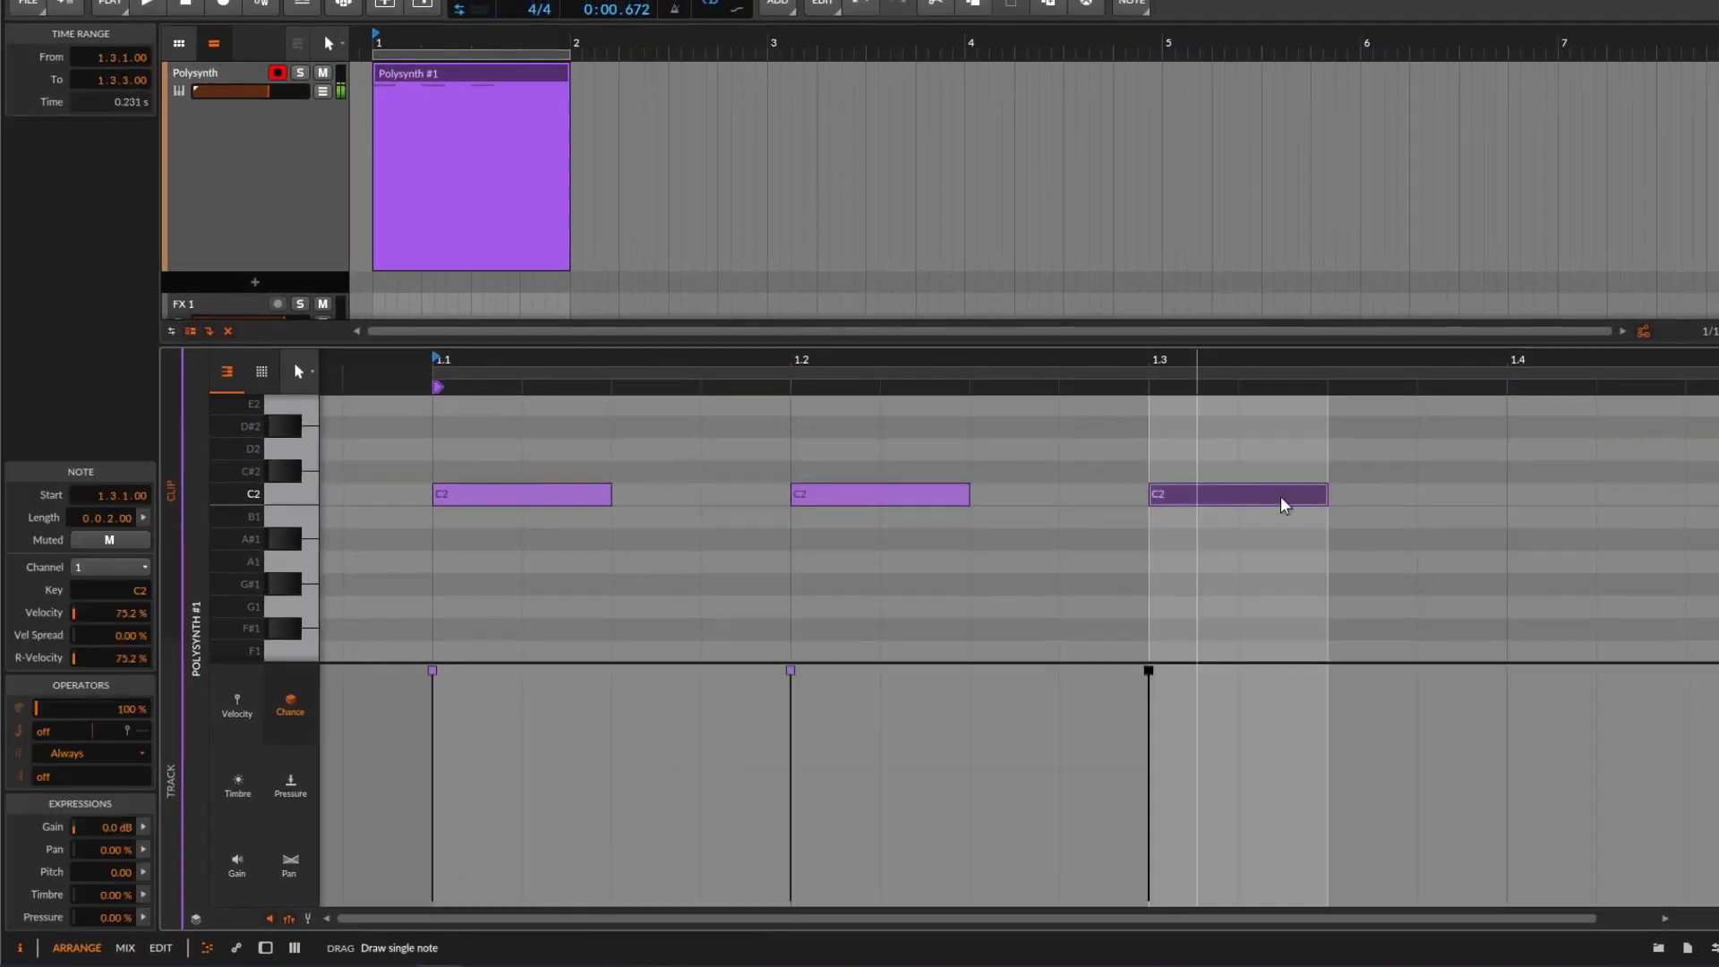
pyautogui.doubleClick(1549, 497)
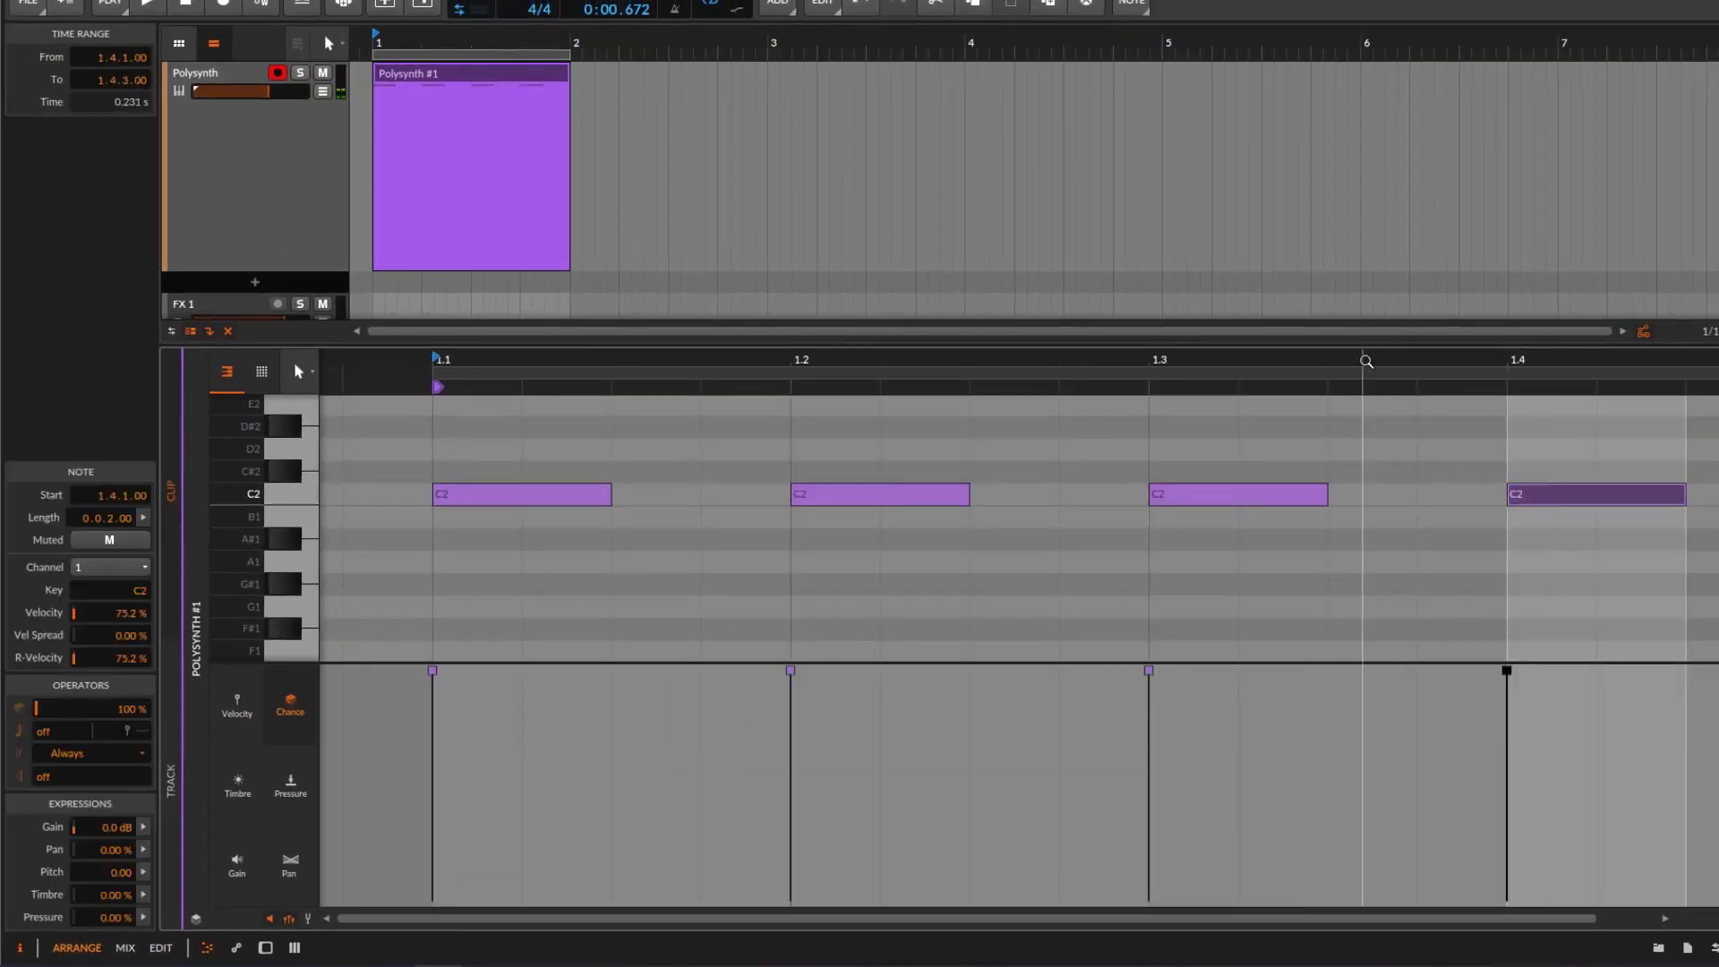
pyautogui.moveTo(1362, 362); pyautogui.dragTo(1337, 363)
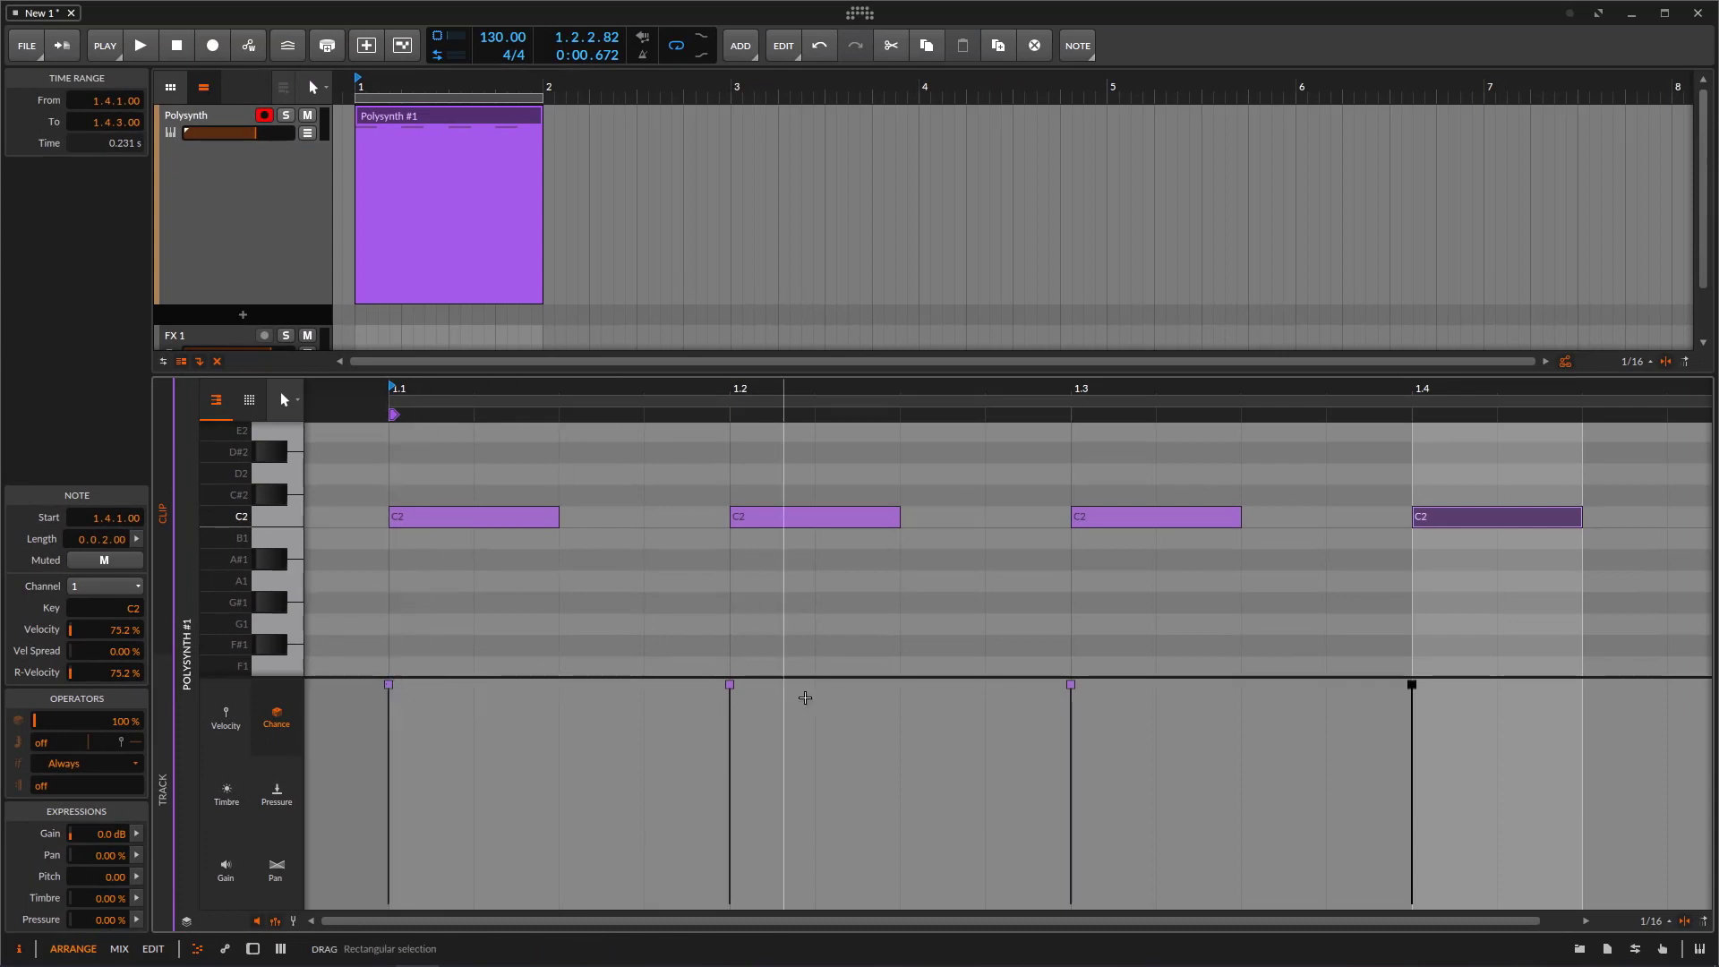
# - Play the clip and lower the first note's chance in stages to 92.4 %, 76.3 % and 48.6 %
pyautogui.press('space')
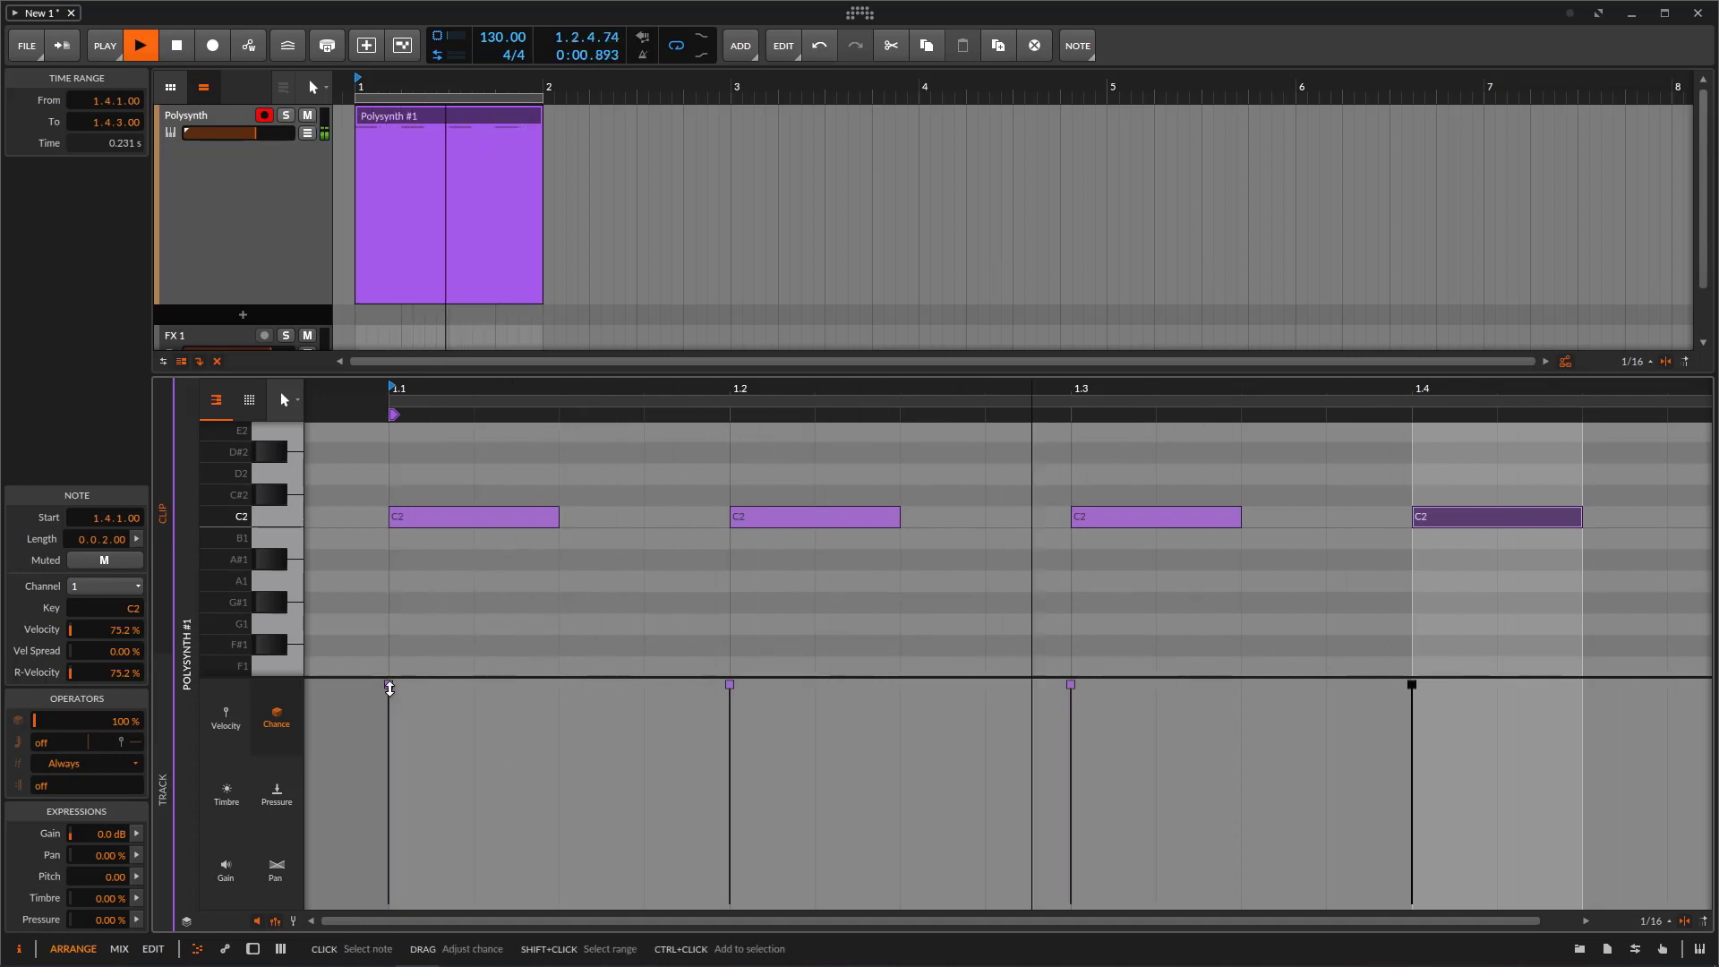
pyautogui.moveTo(389, 687); pyautogui.dragTo(389, 702)
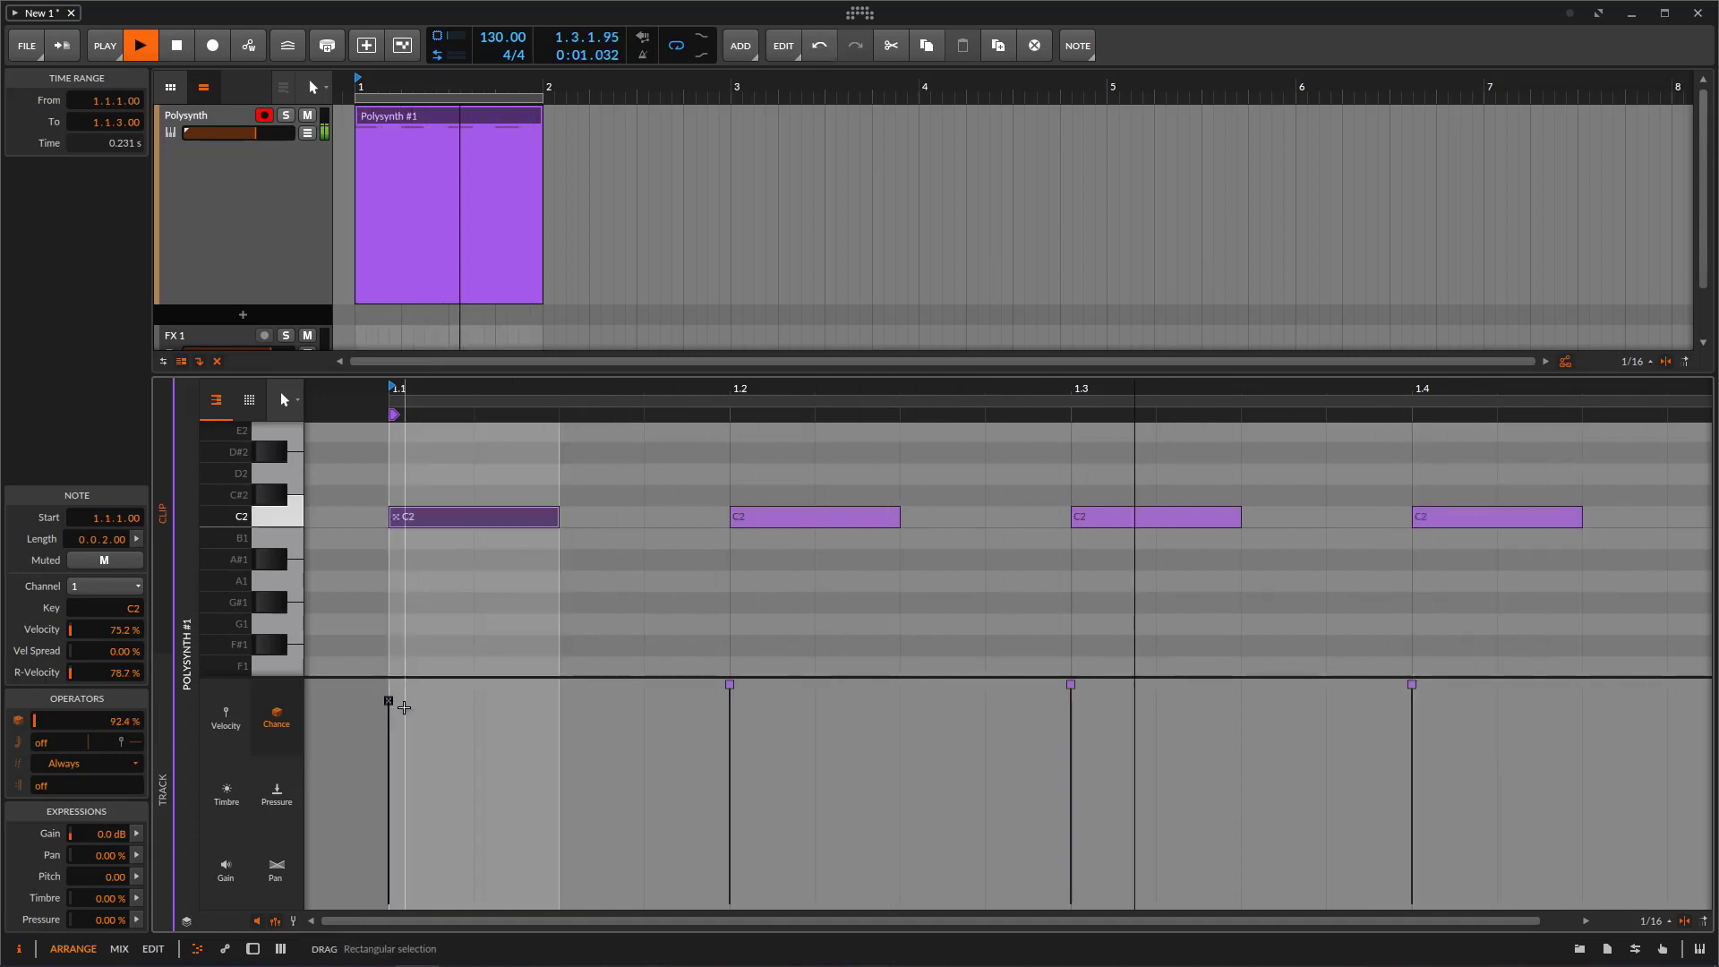
pyautogui.click(456, 710)
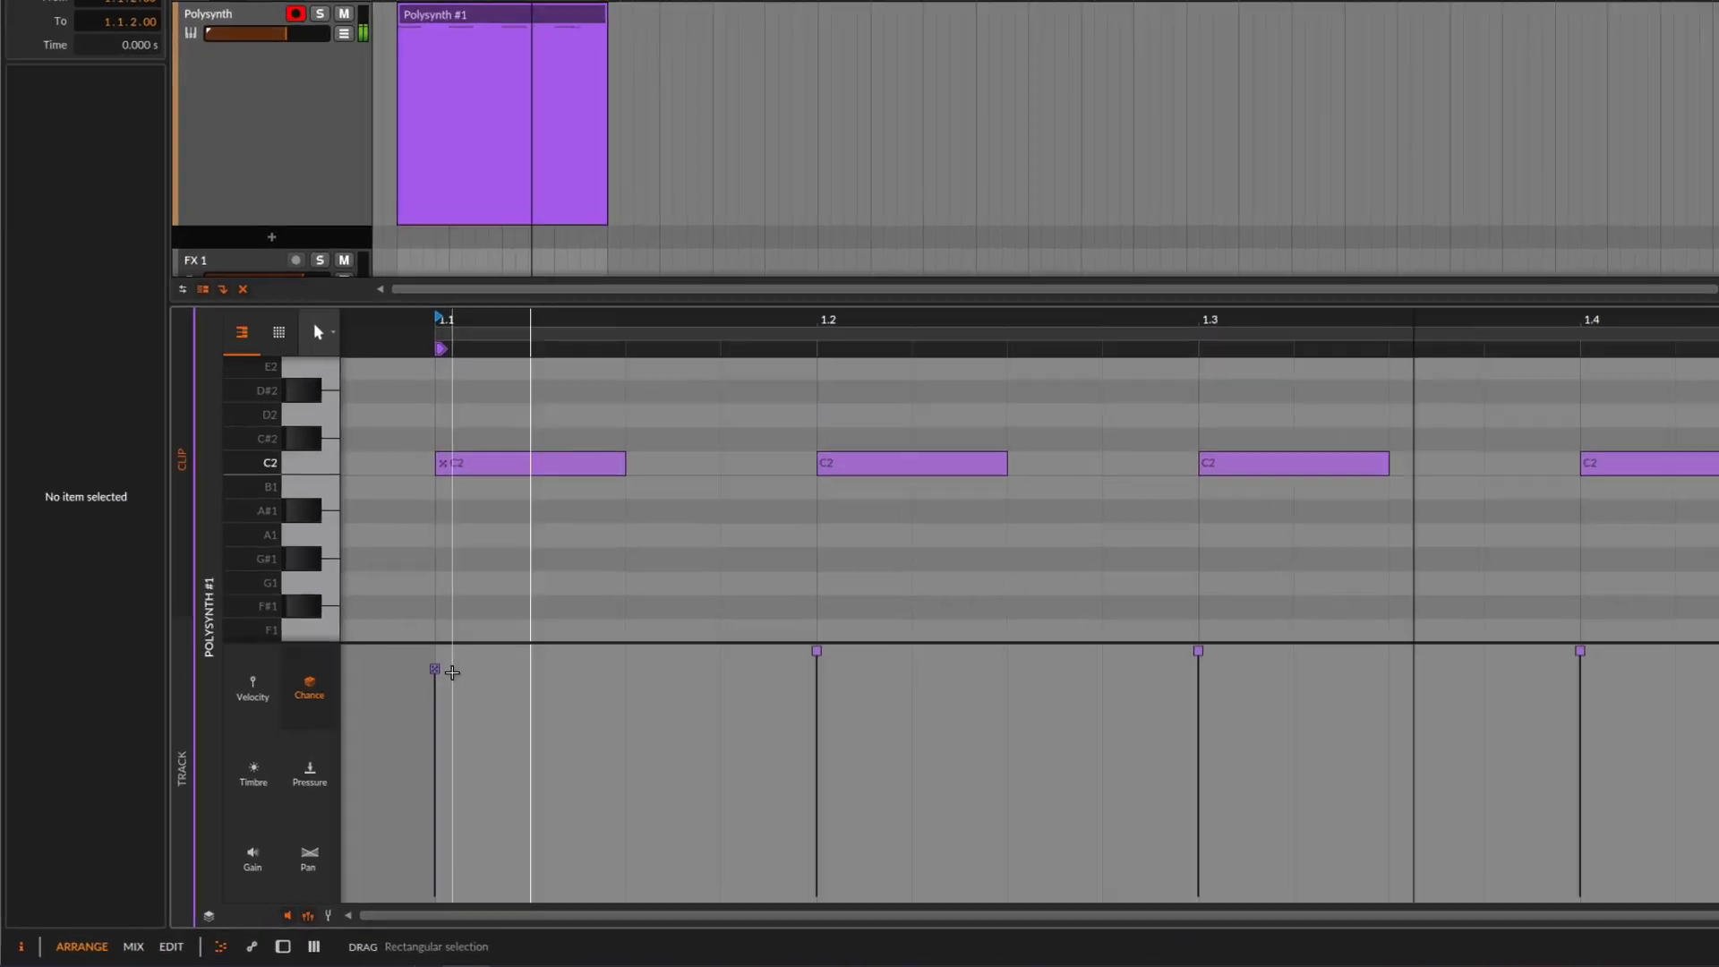
pyautogui.click(435, 669)
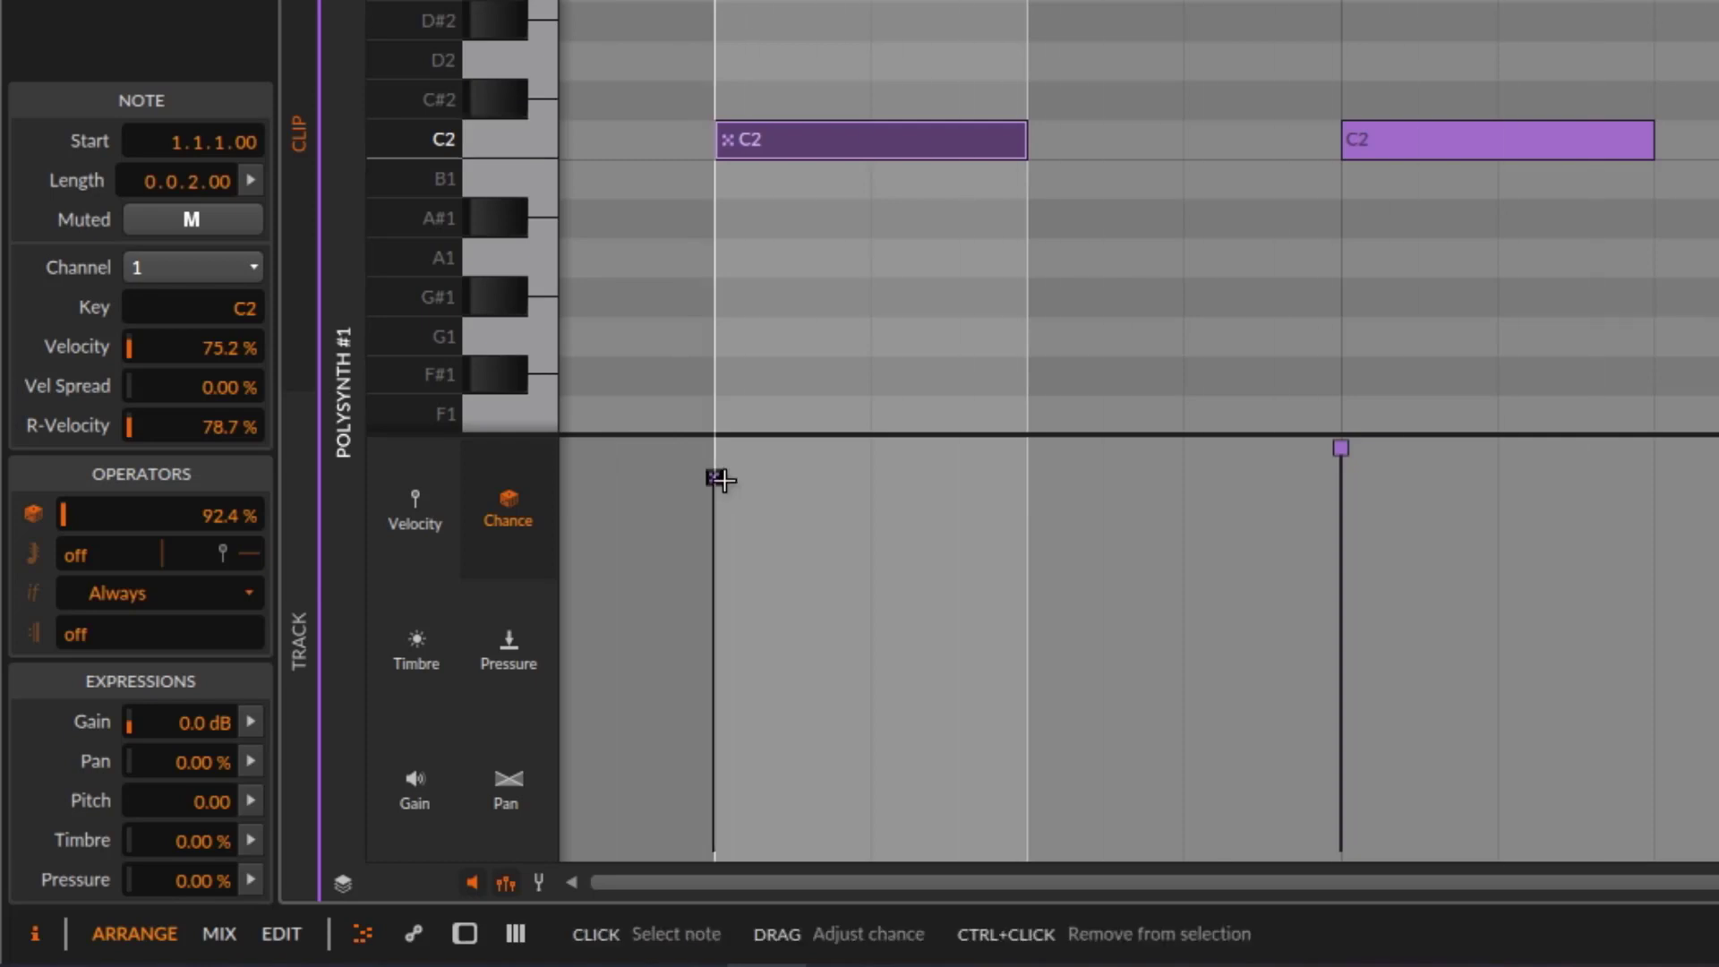
pyautogui.moveTo(716, 473); pyautogui.dragTo(713, 542)
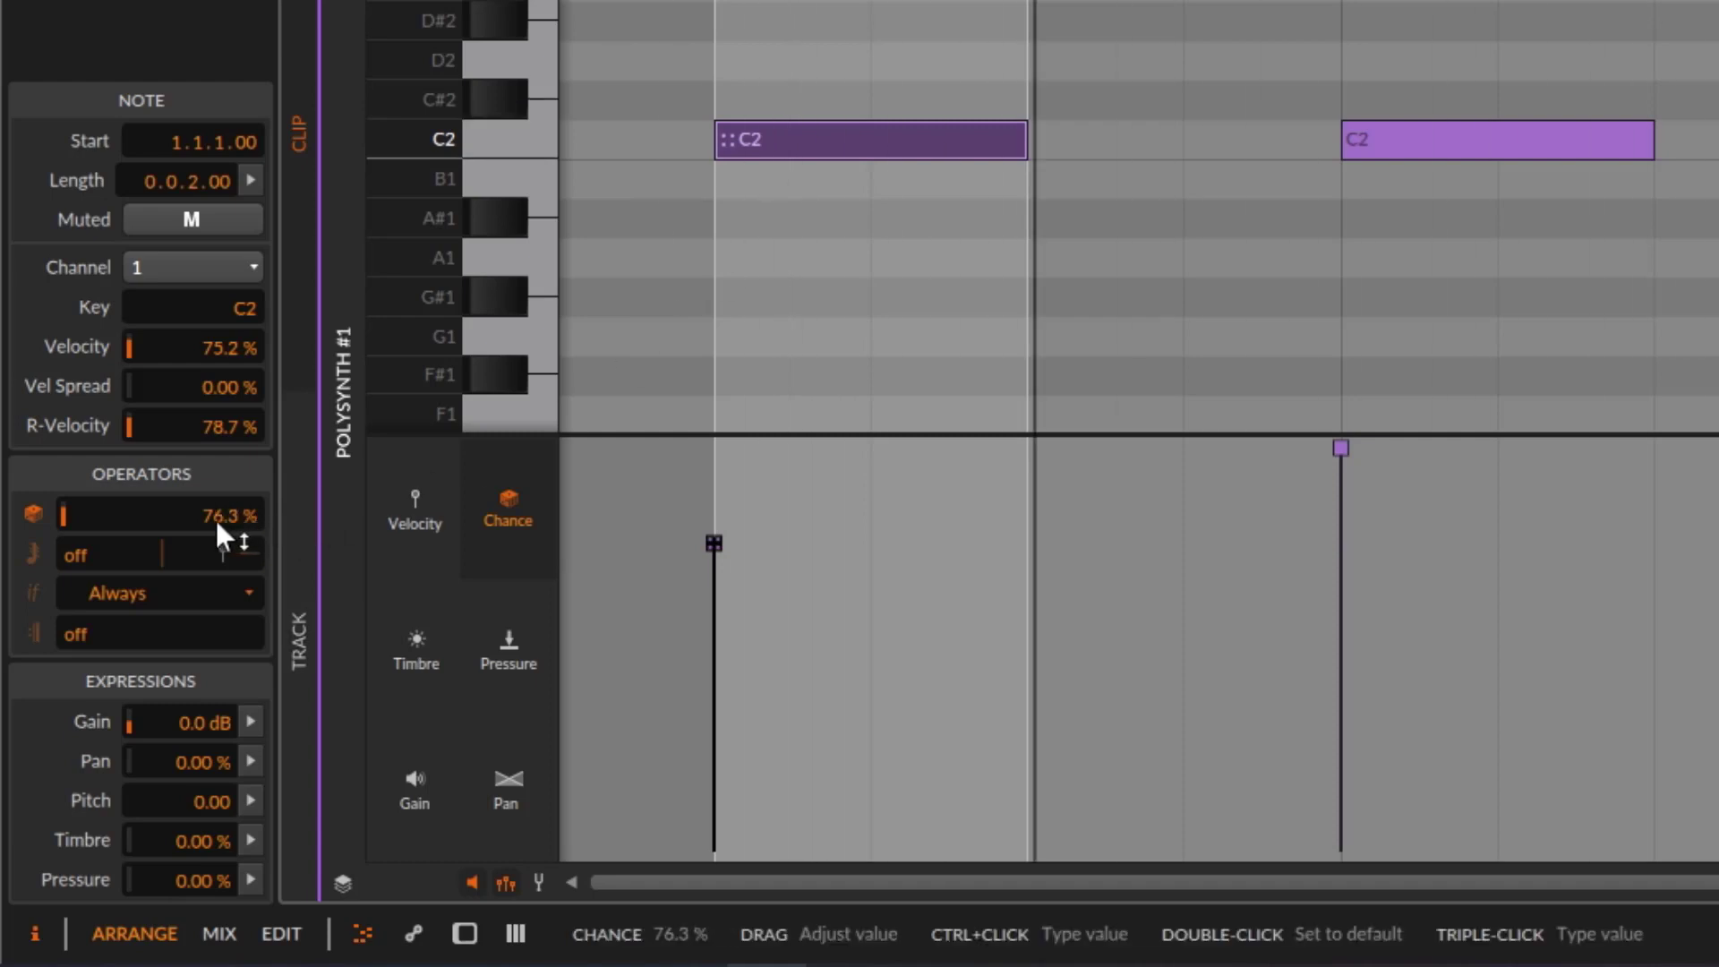
pyautogui.moveTo(713, 542); pyautogui.dragTo(734, 651)
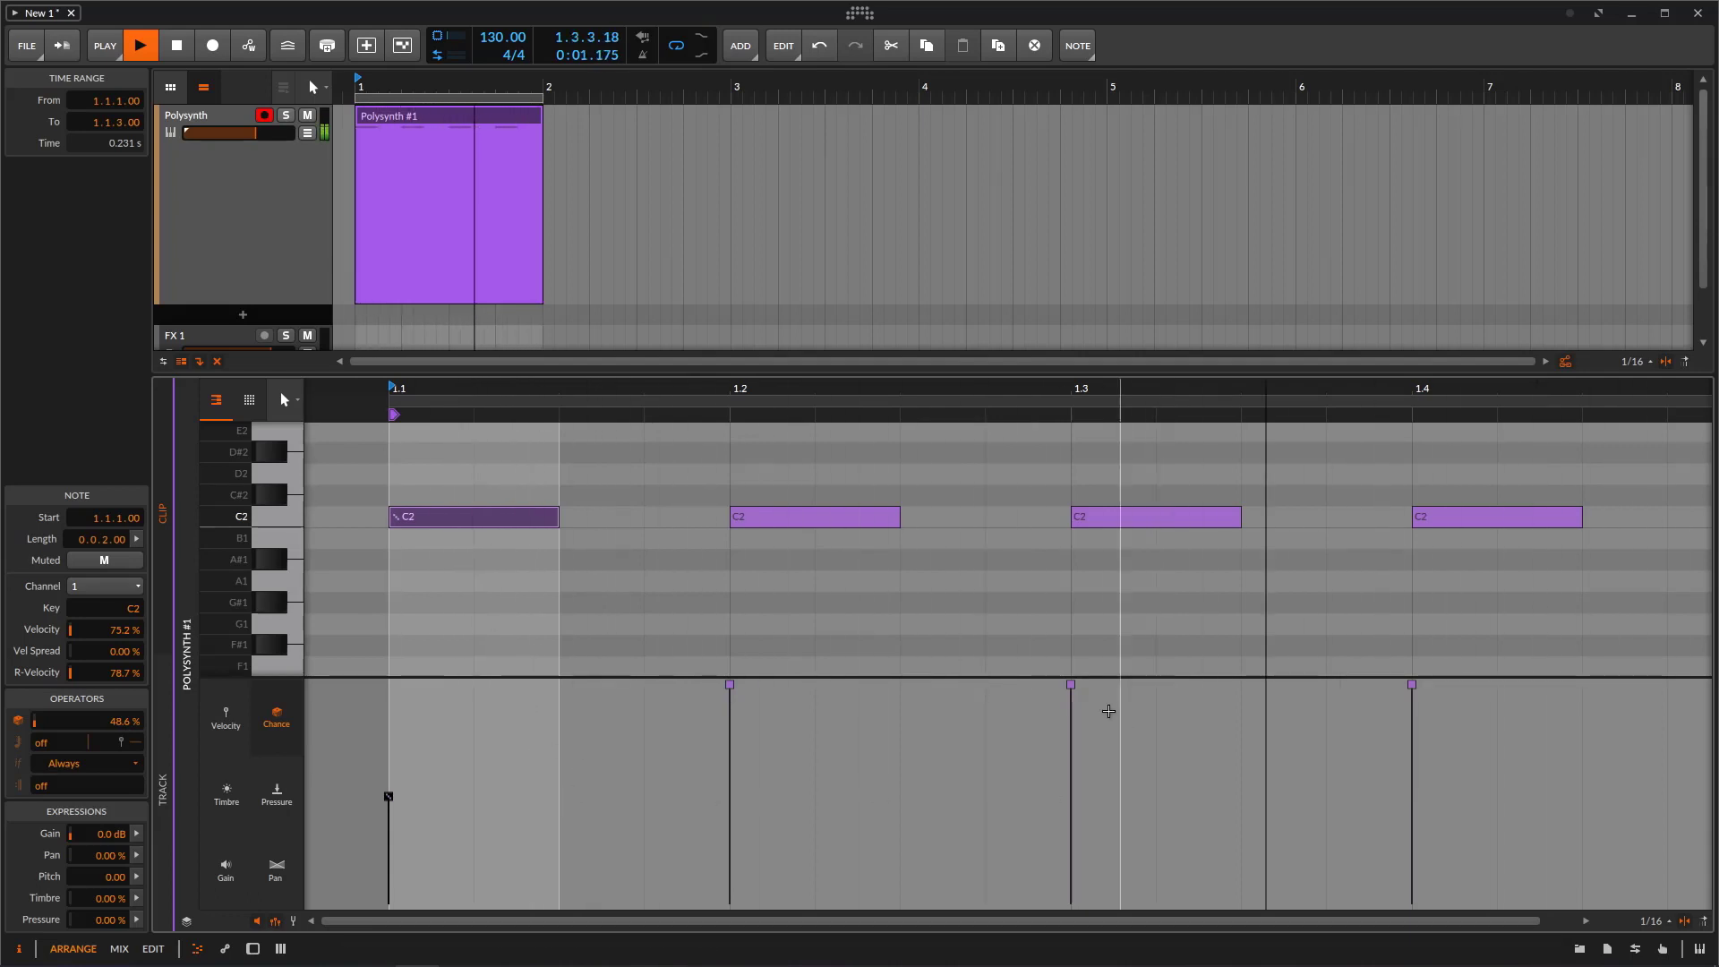
# - Set the chance of the third note to 69.5 % and the fourth to 41.0 %, and the second to 90.0 % and finally 77.5 %
pyautogui.moveTo(1072, 687); pyautogui.dragTo(1067, 750)
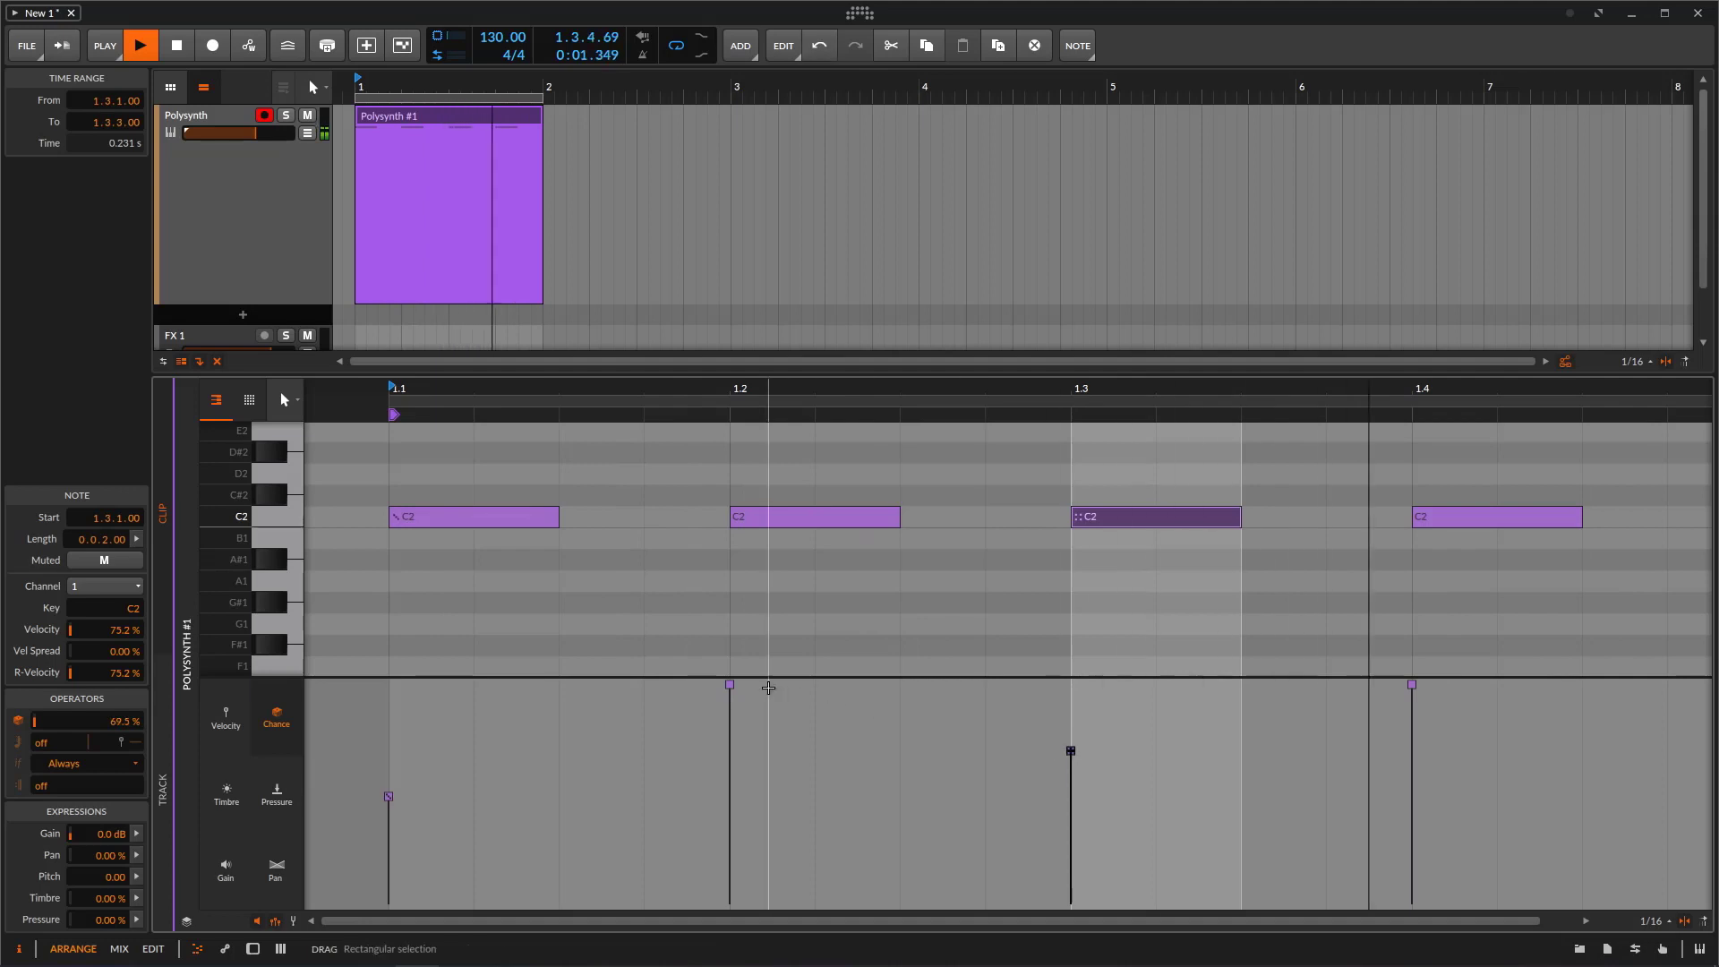
pyautogui.moveTo(730, 685); pyautogui.dragTo(729, 705)
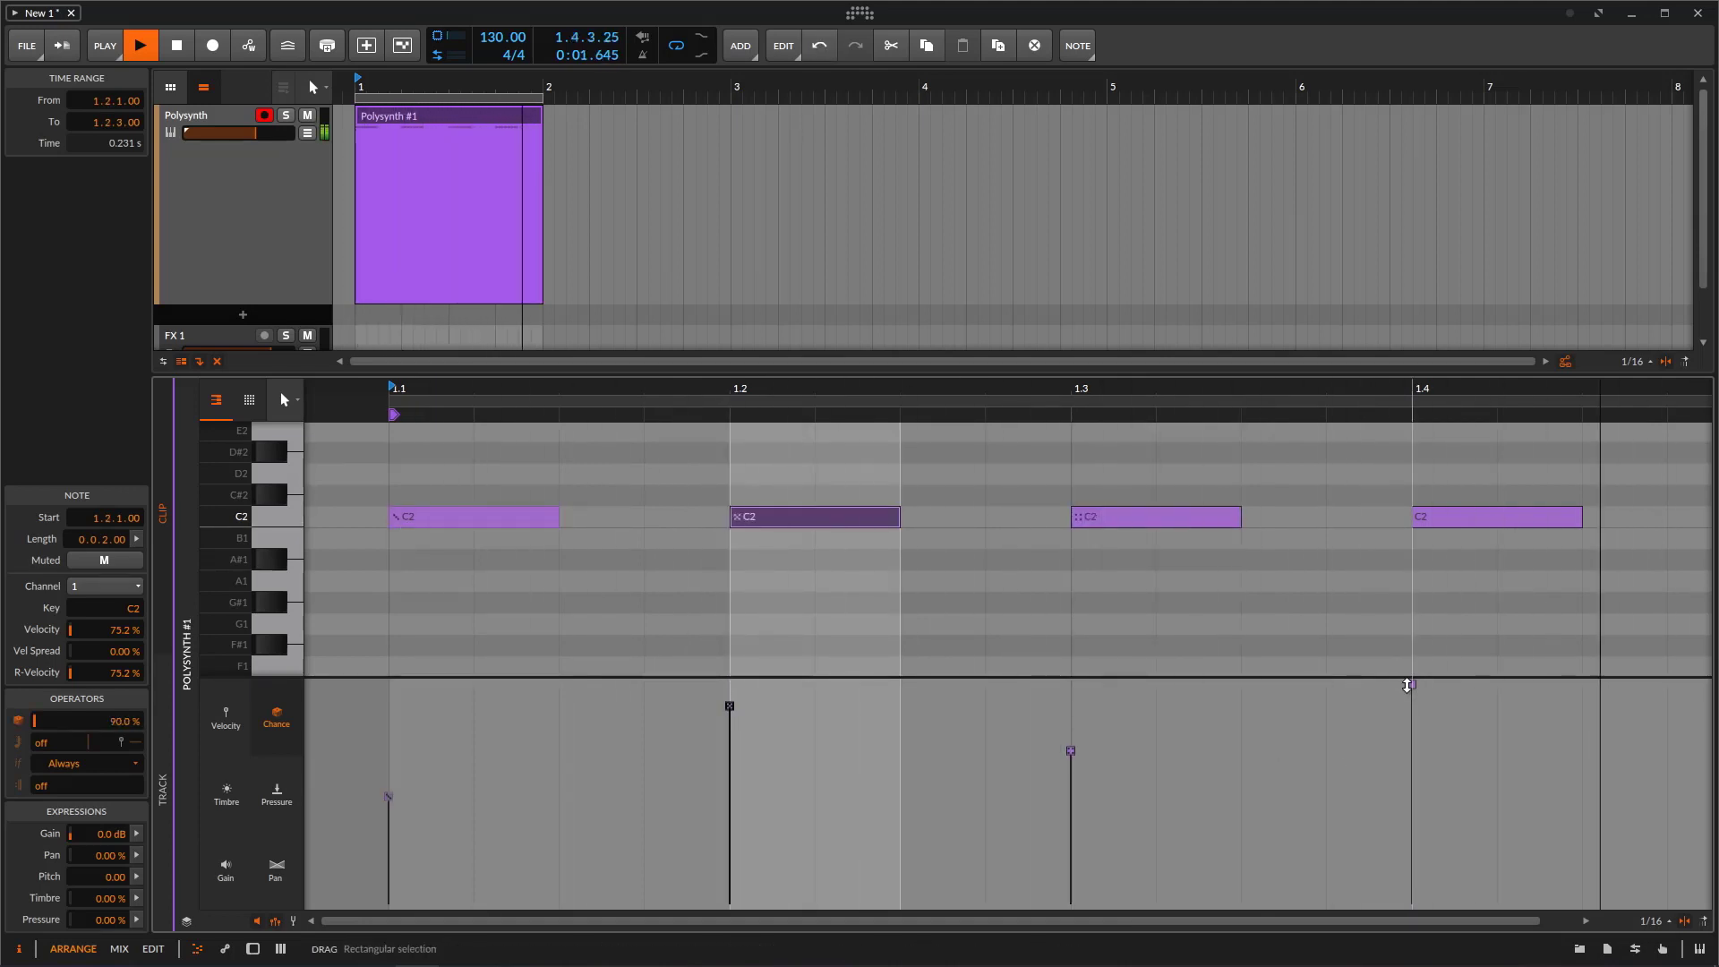
pyautogui.moveTo(1412, 684); pyautogui.dragTo(1410, 808)
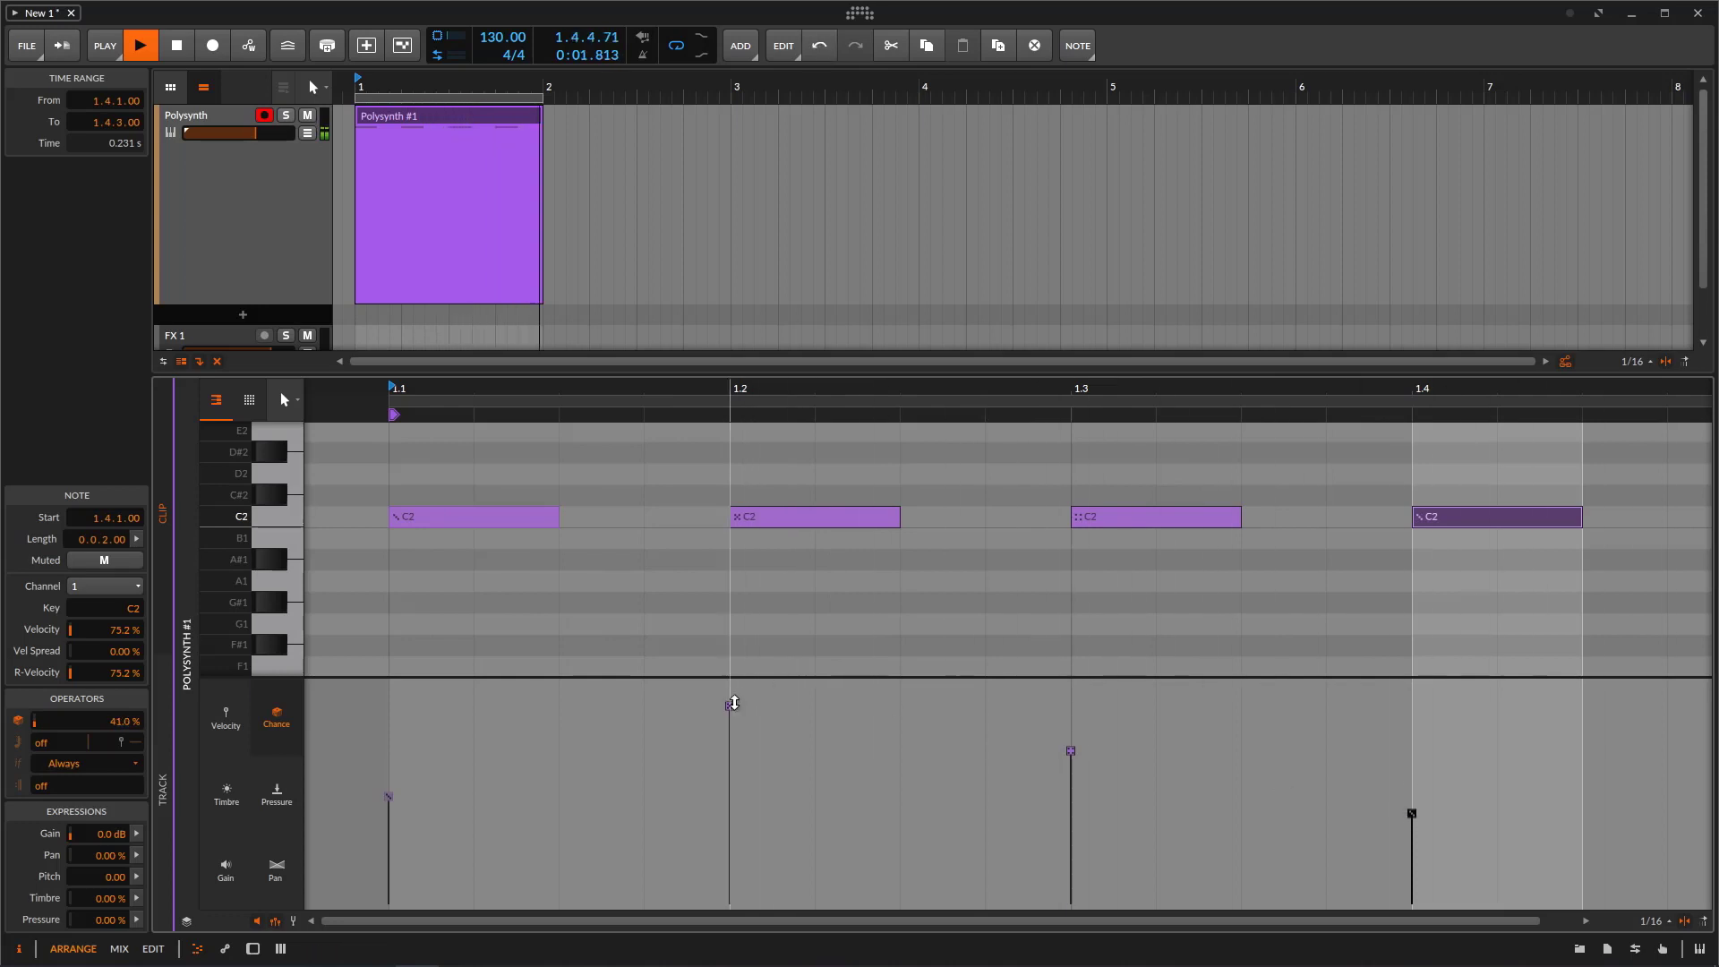
pyautogui.moveTo(729, 705); pyautogui.dragTo(730, 734)
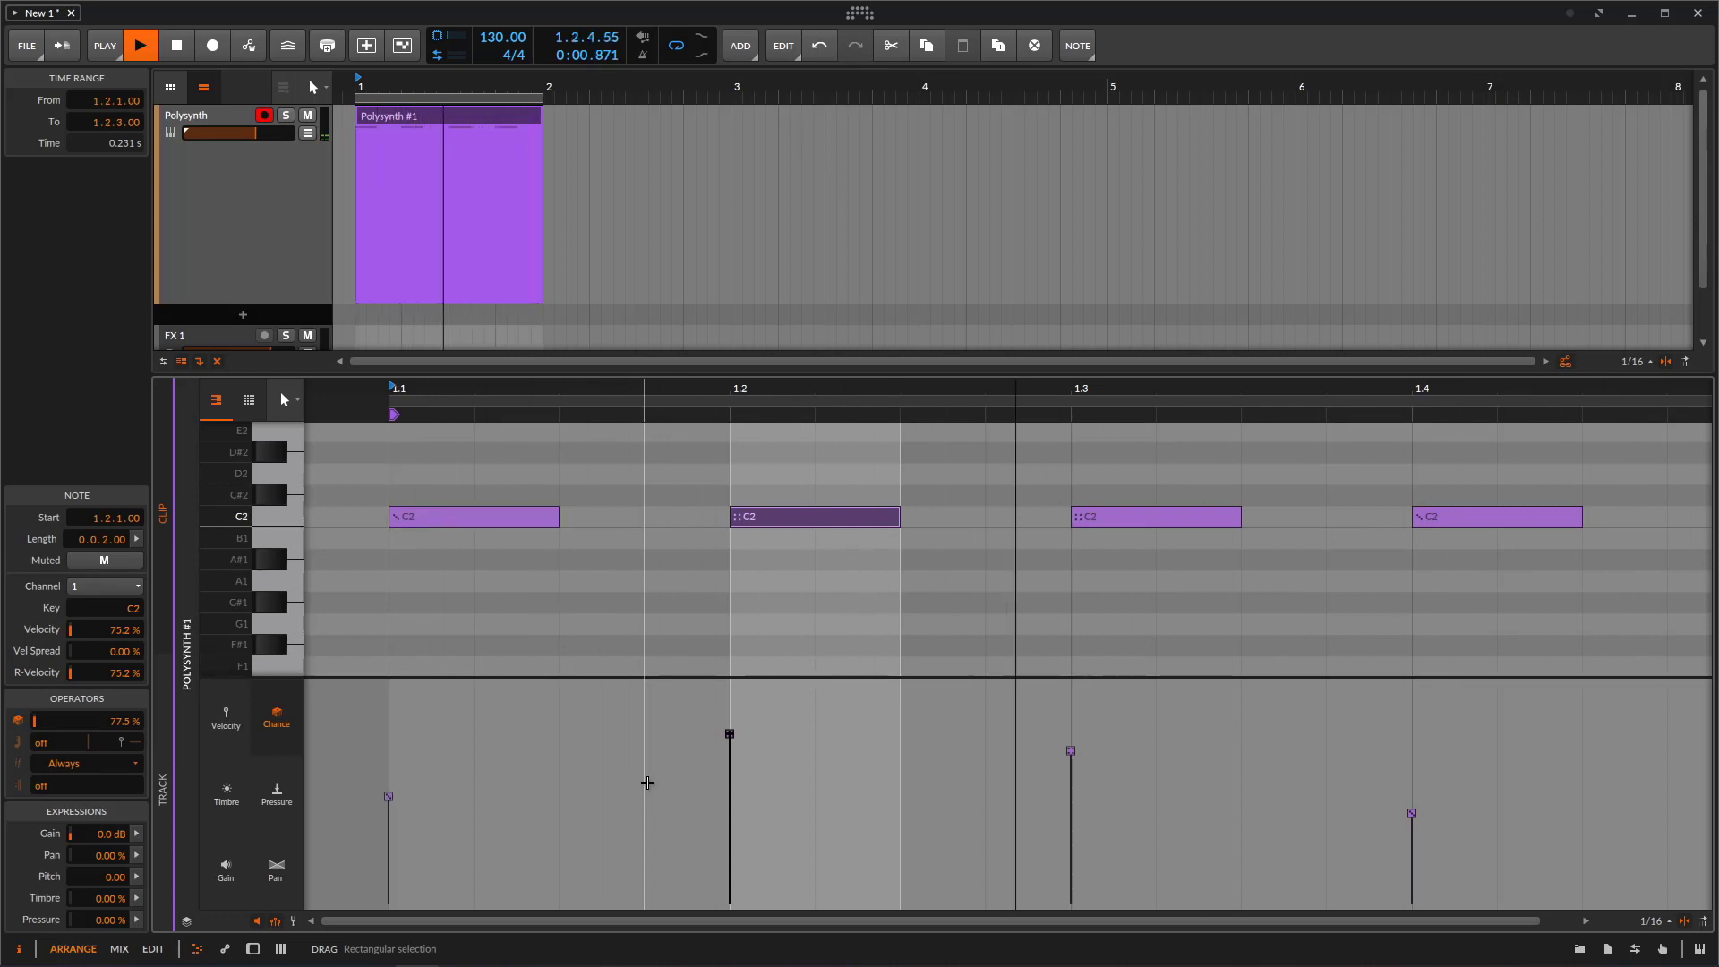
pyautogui.click(618, 759)
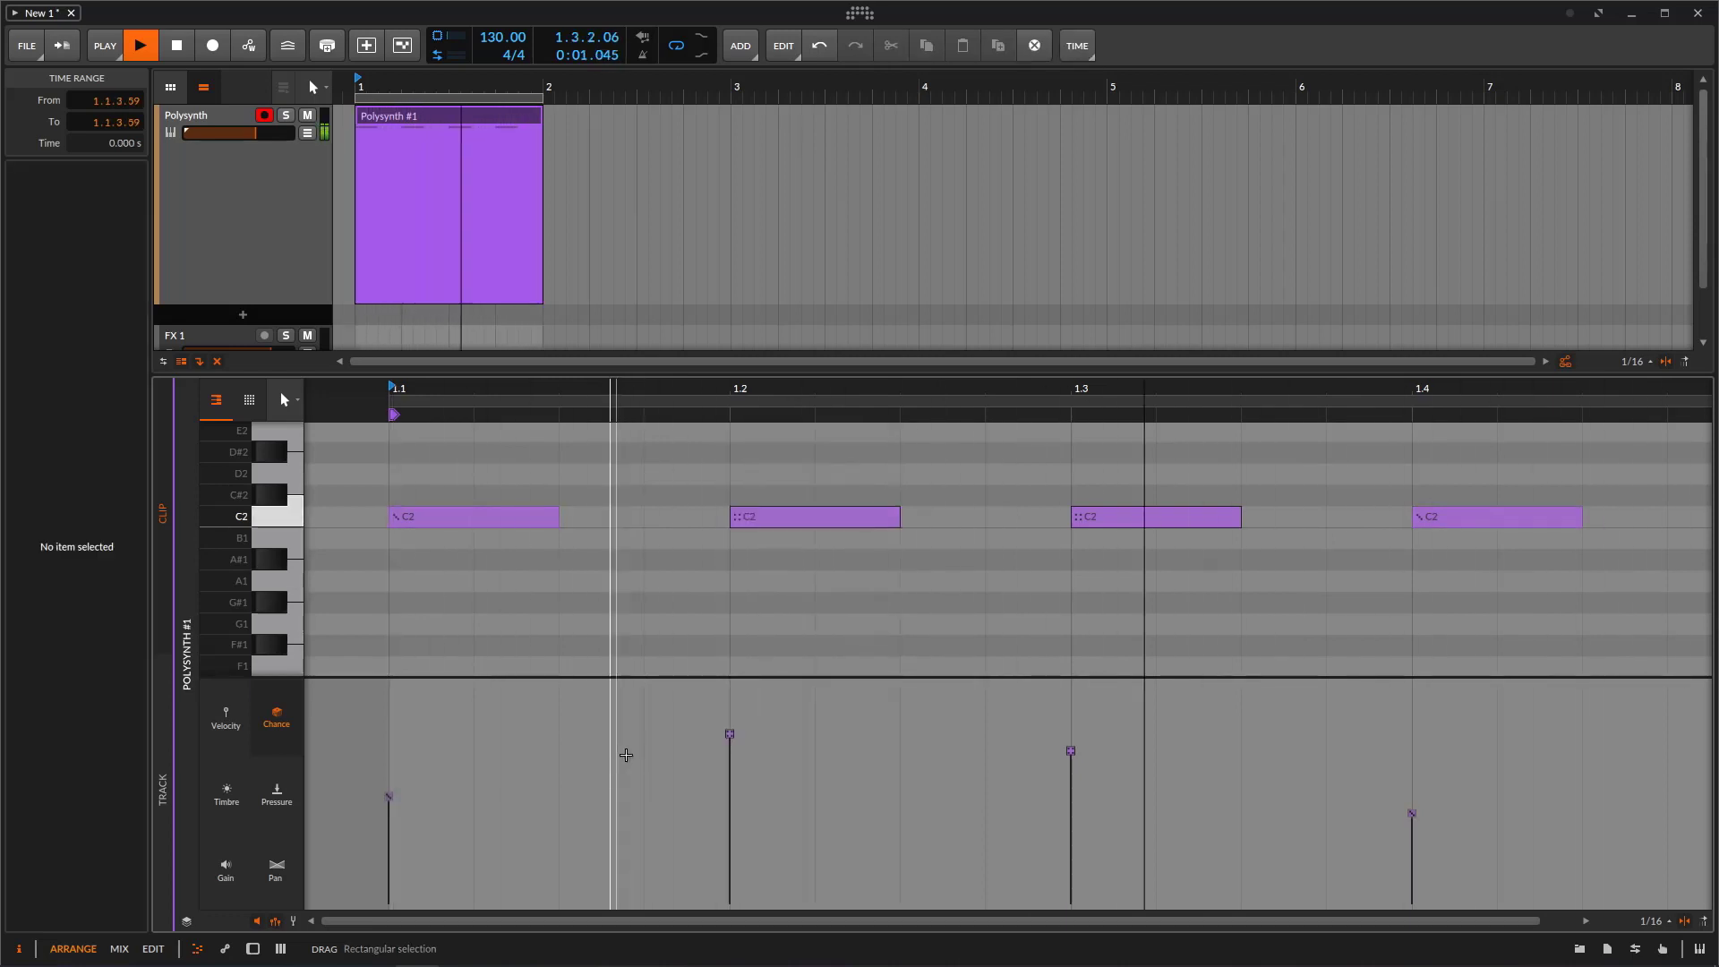
pyautogui.click(752, 523)
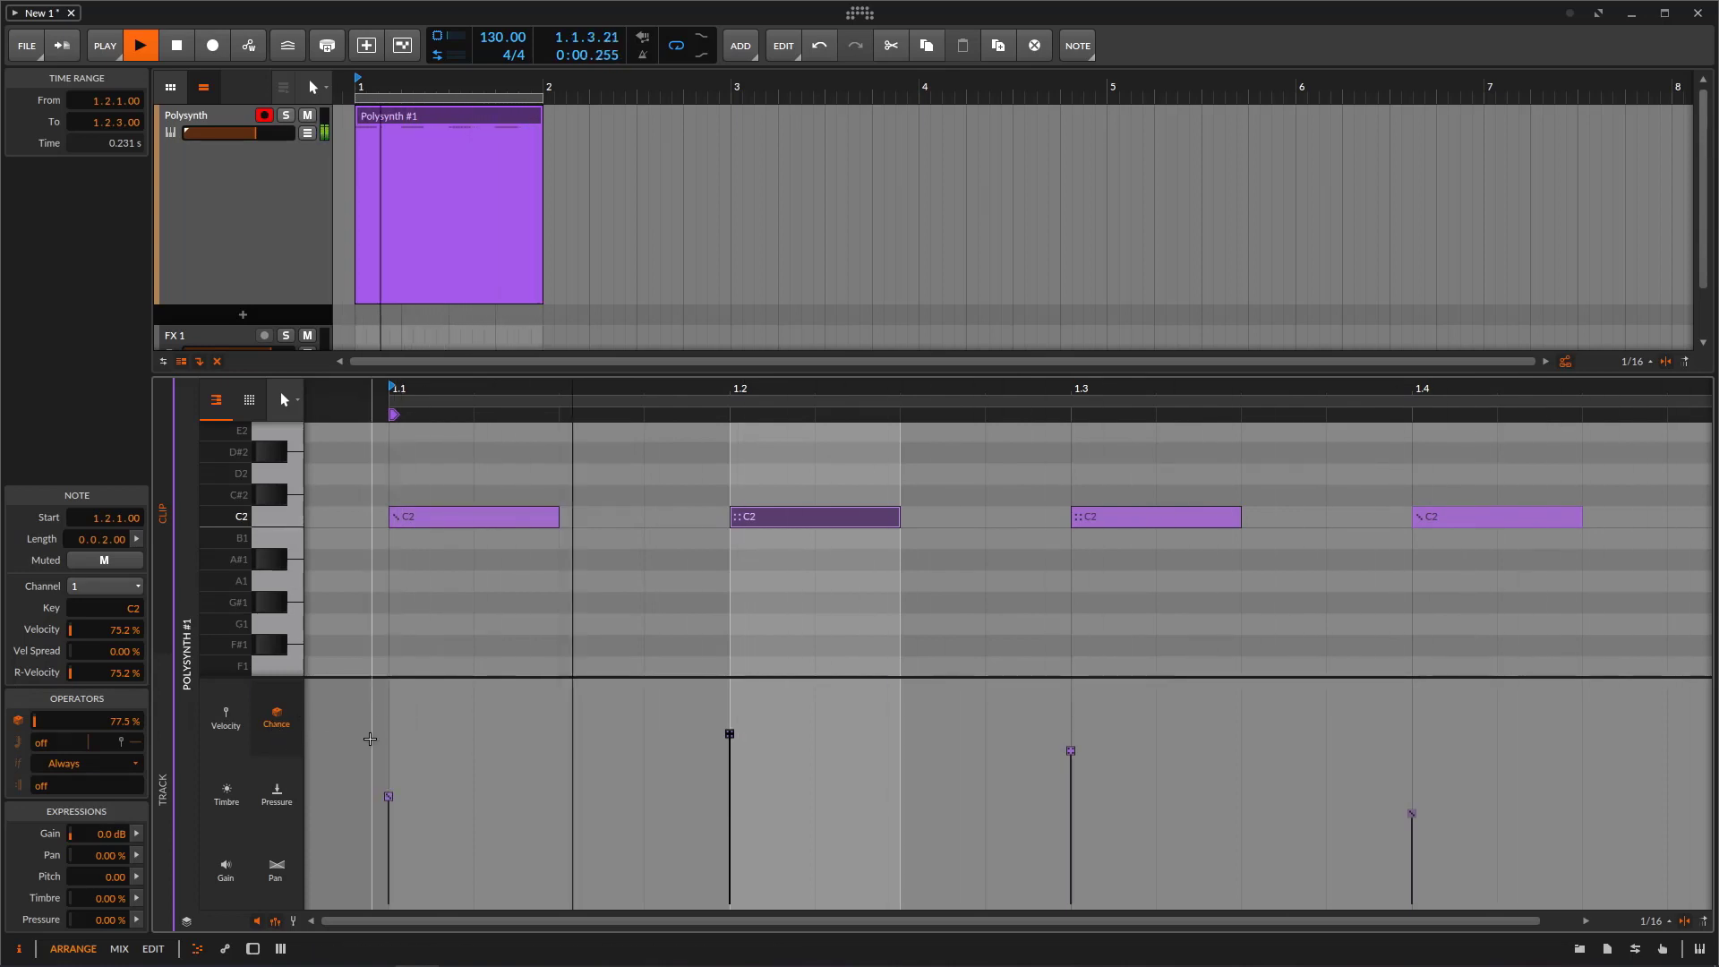
# - Select all four C2 notes, reset their chance to 100 %, lower it to 0 % and raise it to 51.5 % during playback
pyautogui.moveTo(367, 713); pyautogui.dragTo(1471, 829)
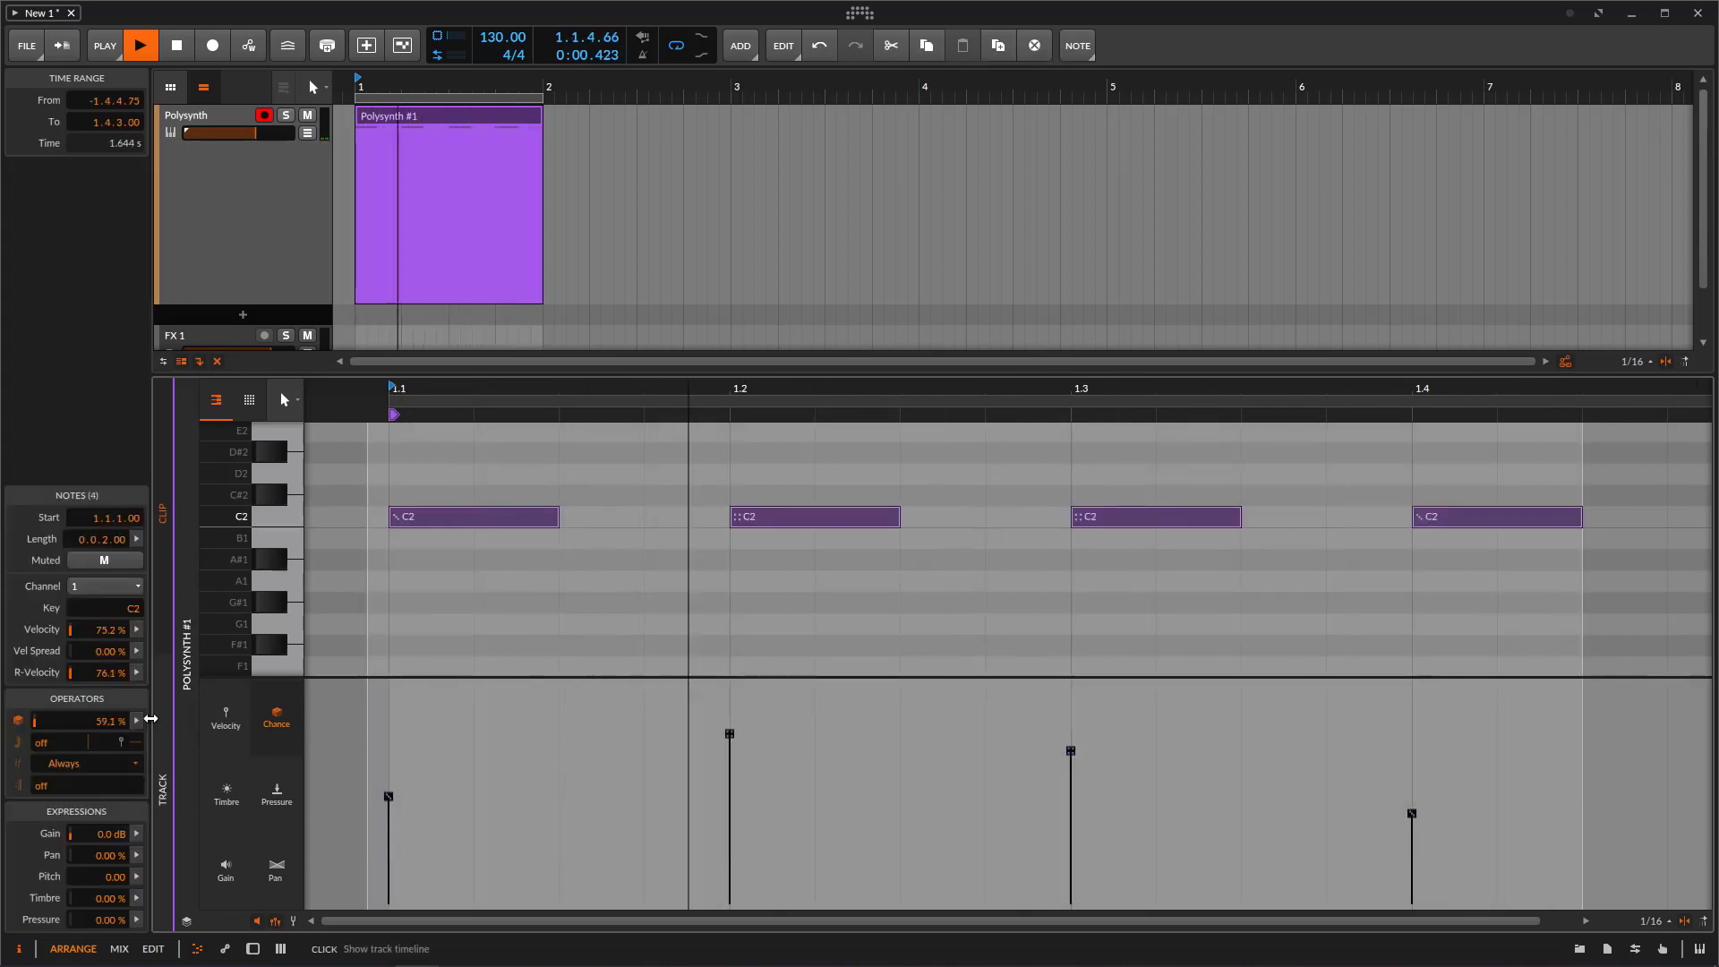
pyautogui.doubleClick(115, 721)
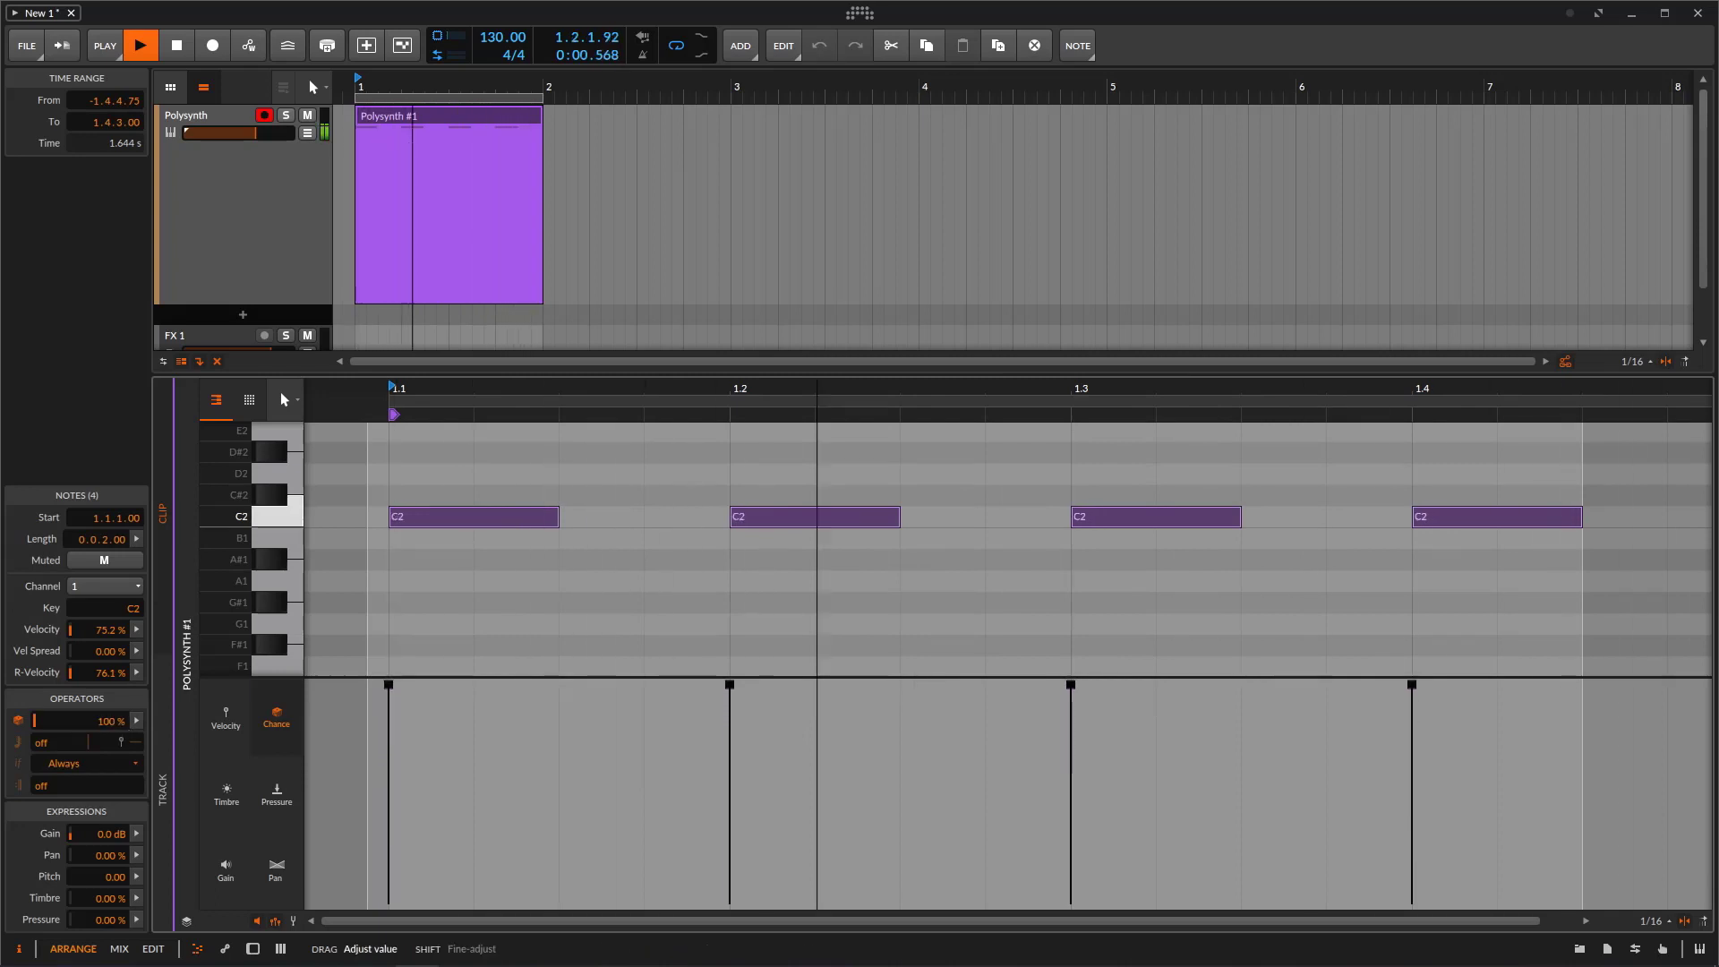
pyautogui.moveTo(115, 723); pyautogui.dragTo(115, 896)
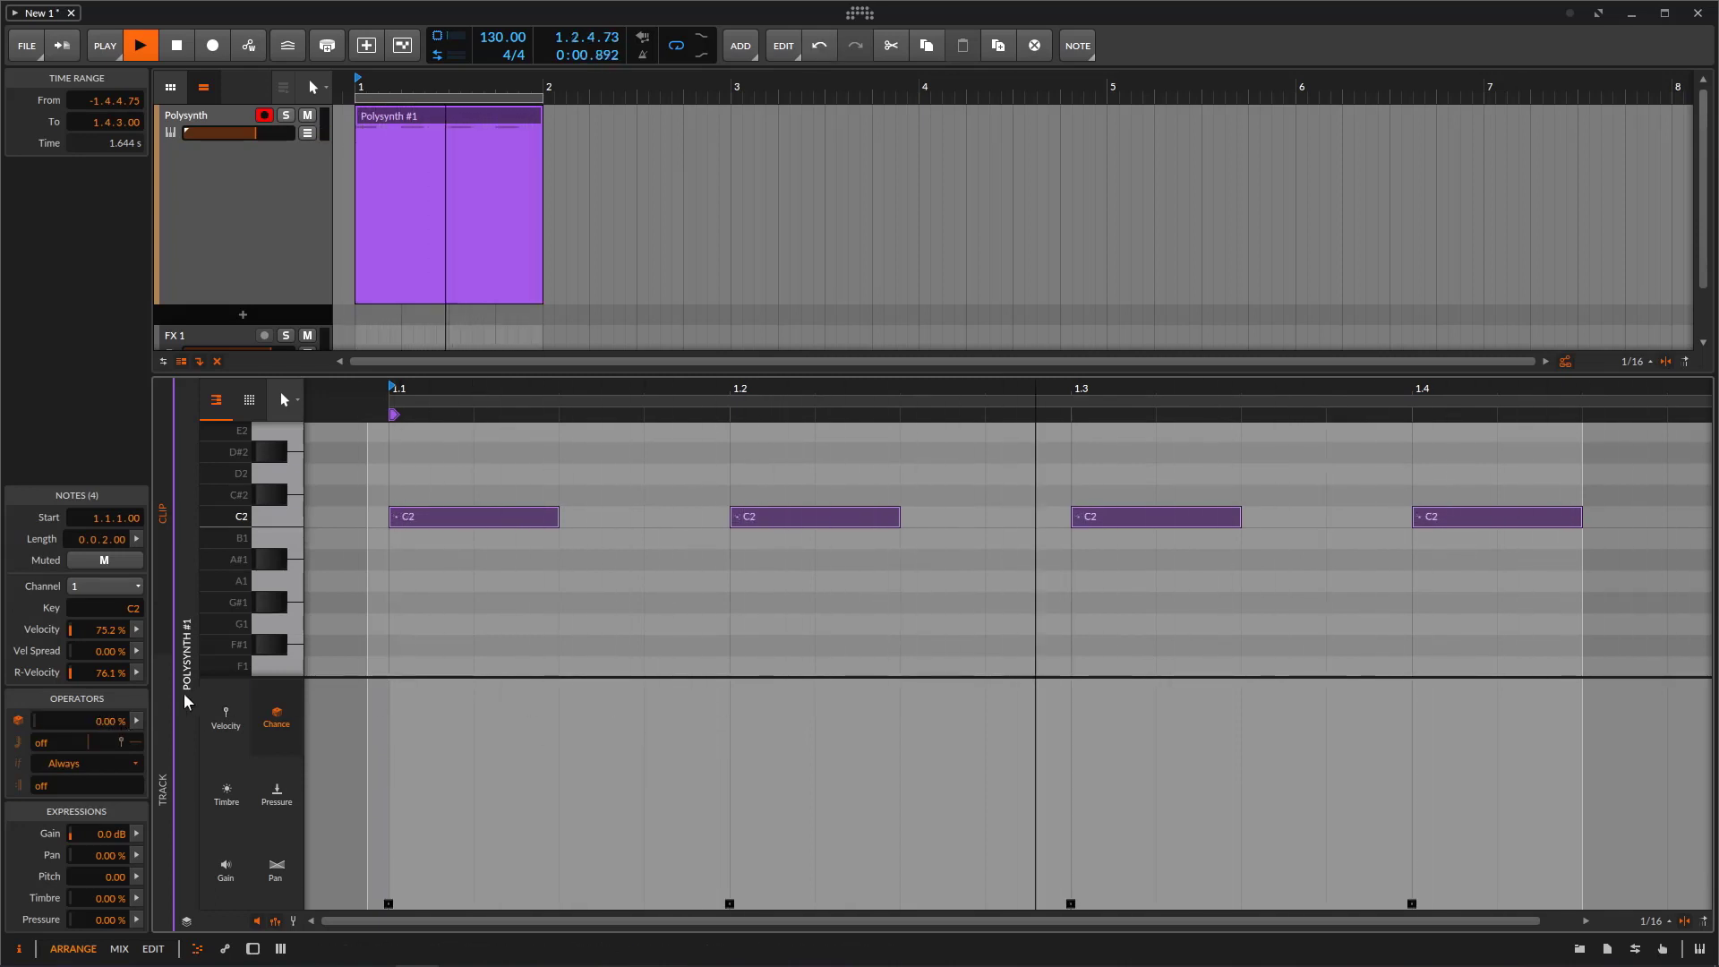
pyautogui.moveTo(112, 721); pyautogui.dragTo(112, 630)
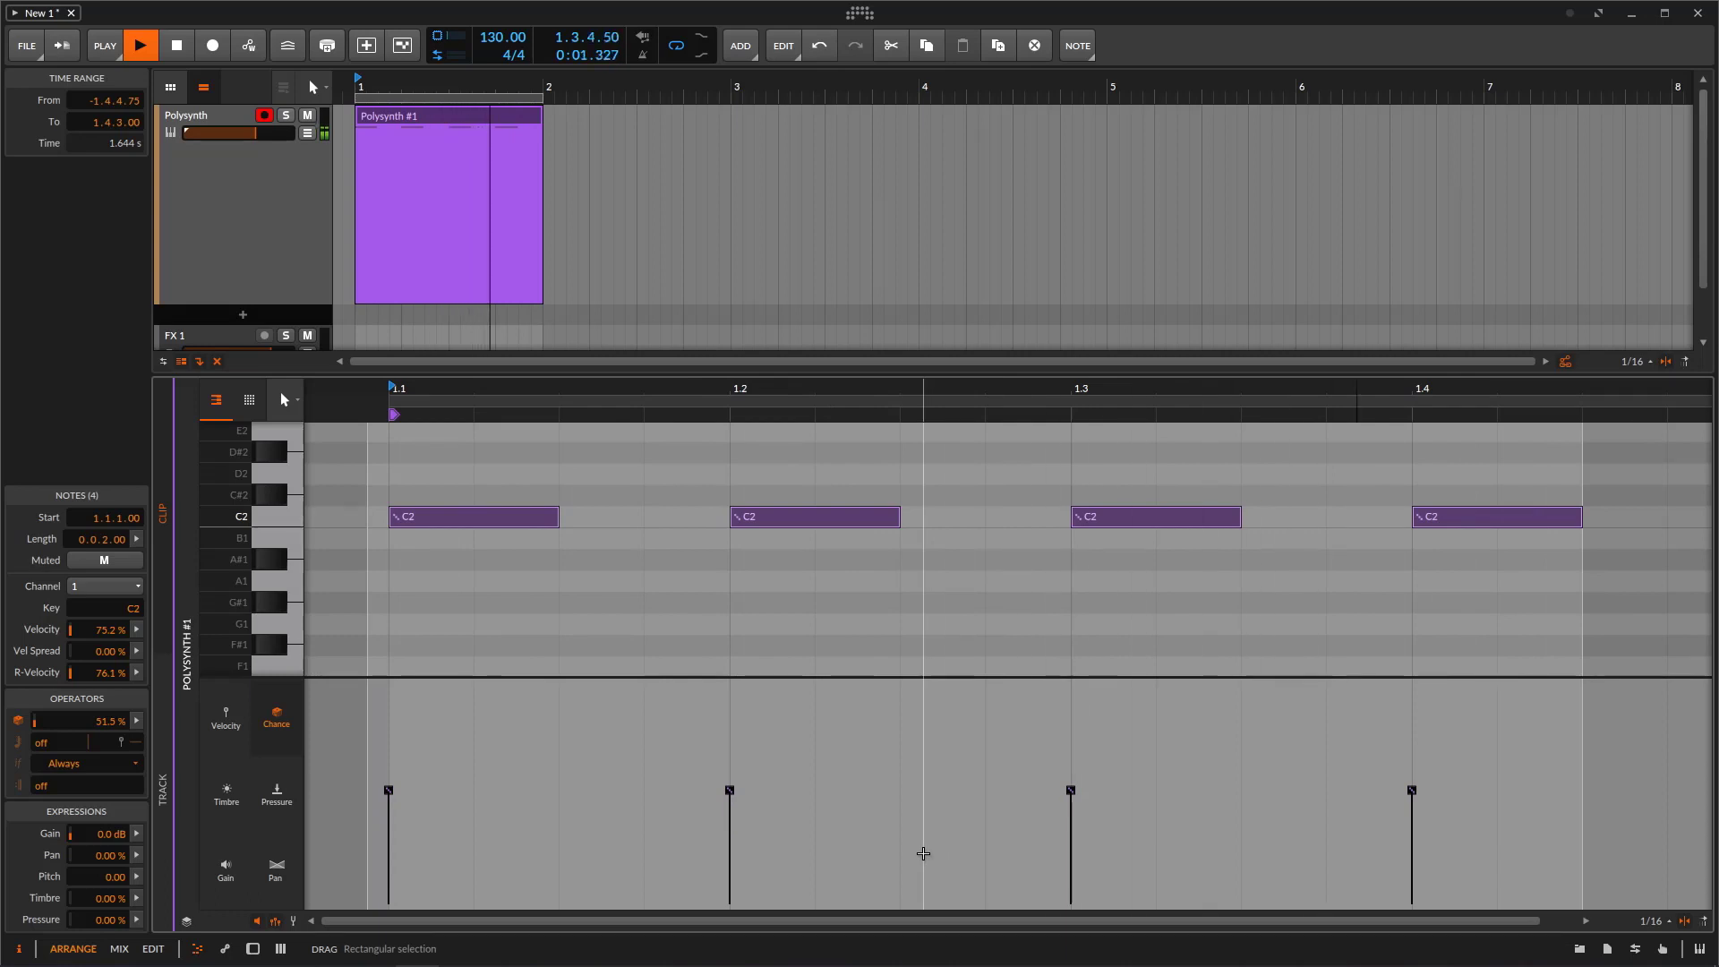
pyautogui.click(925, 853)
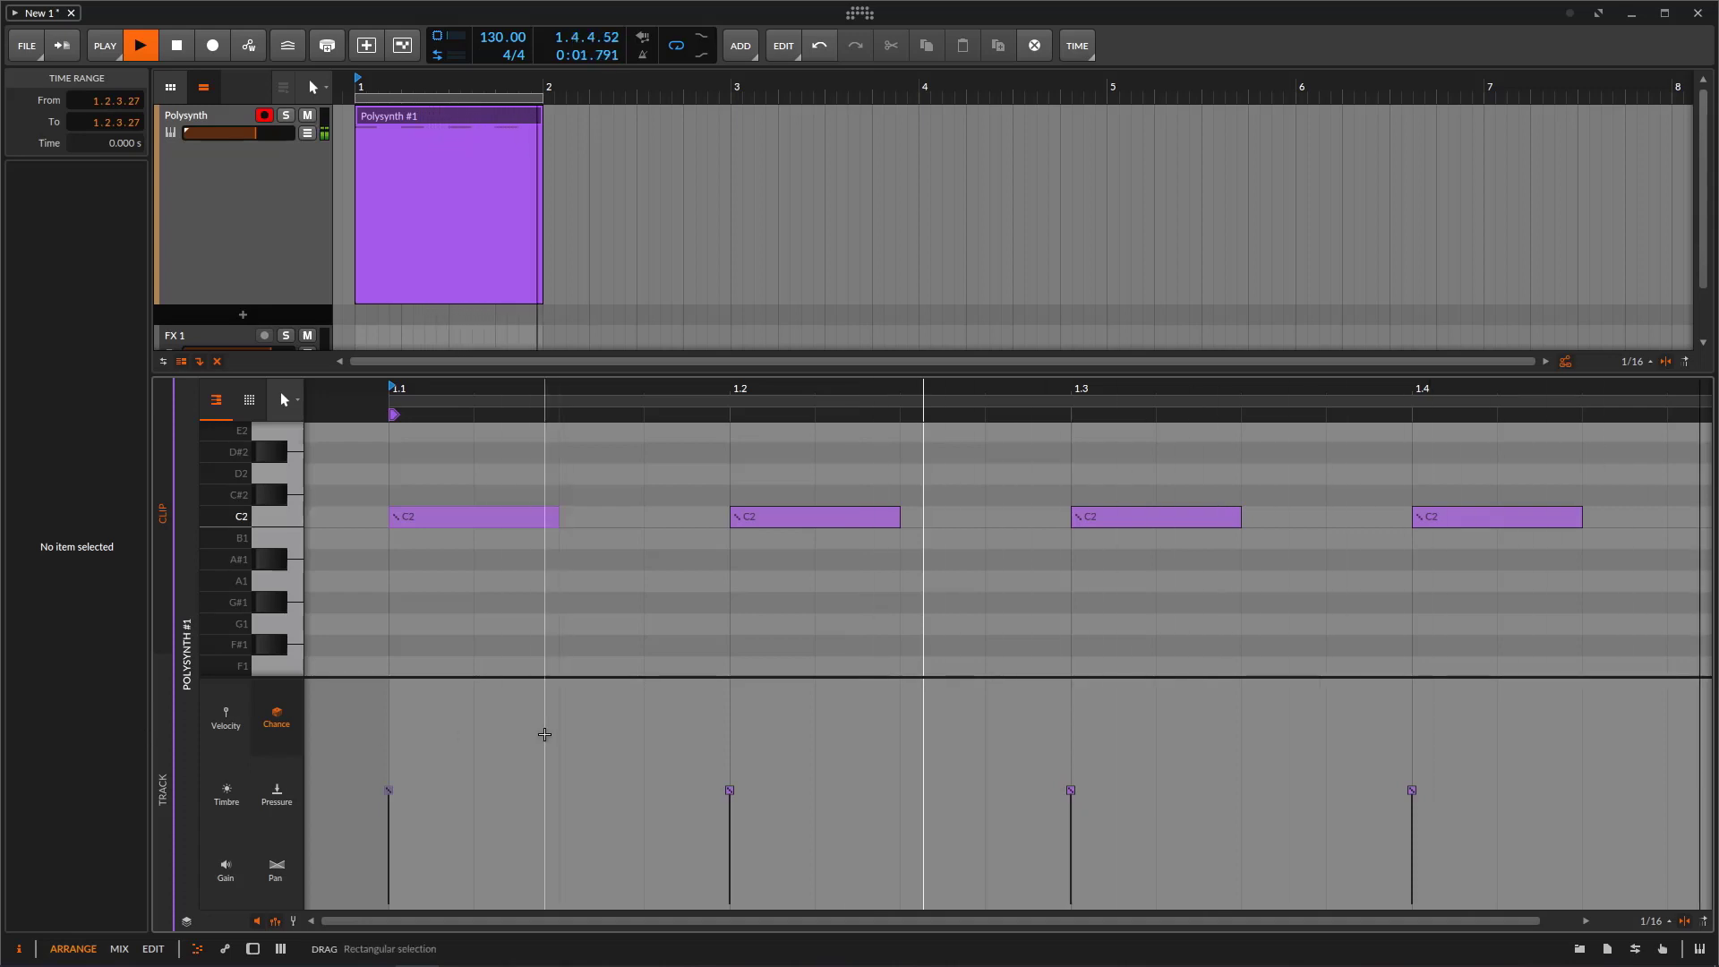
pyautogui.moveTo(430, 438); pyautogui.dragTo(1308, 602)
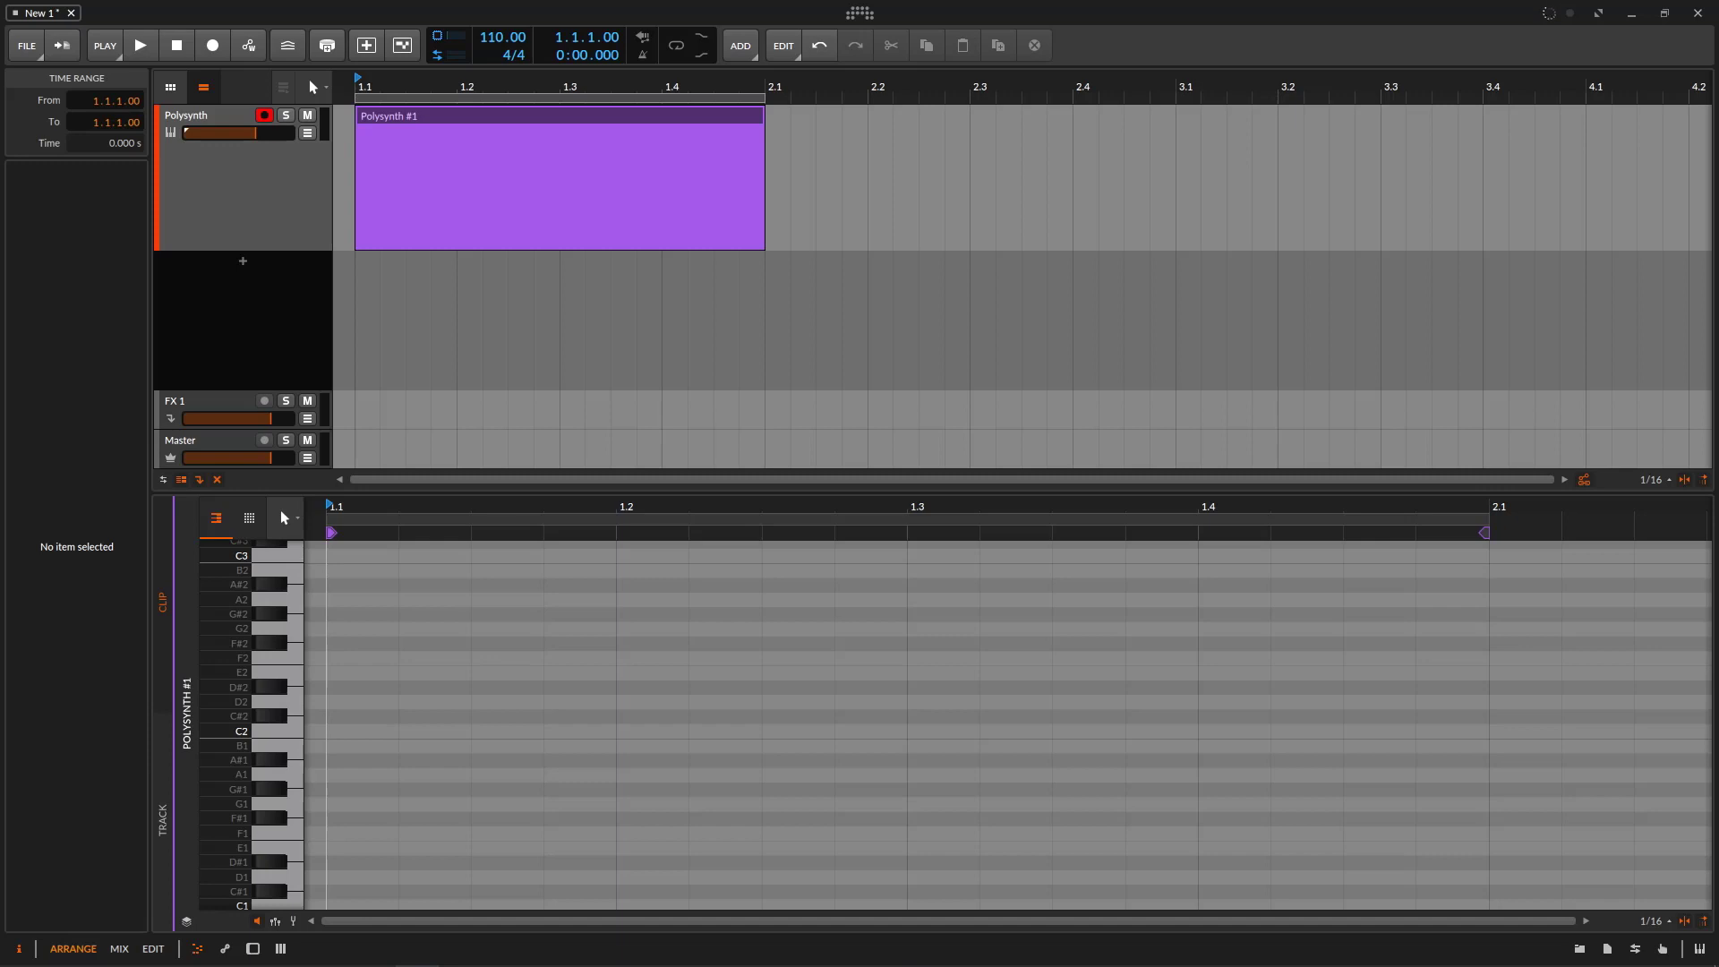
# - Display the expression lanes of the empty Polysynth clip and enlarge both the note editor and the lane area
pyautogui.moveTo(240, 716); pyautogui.dragTo(276, 709)
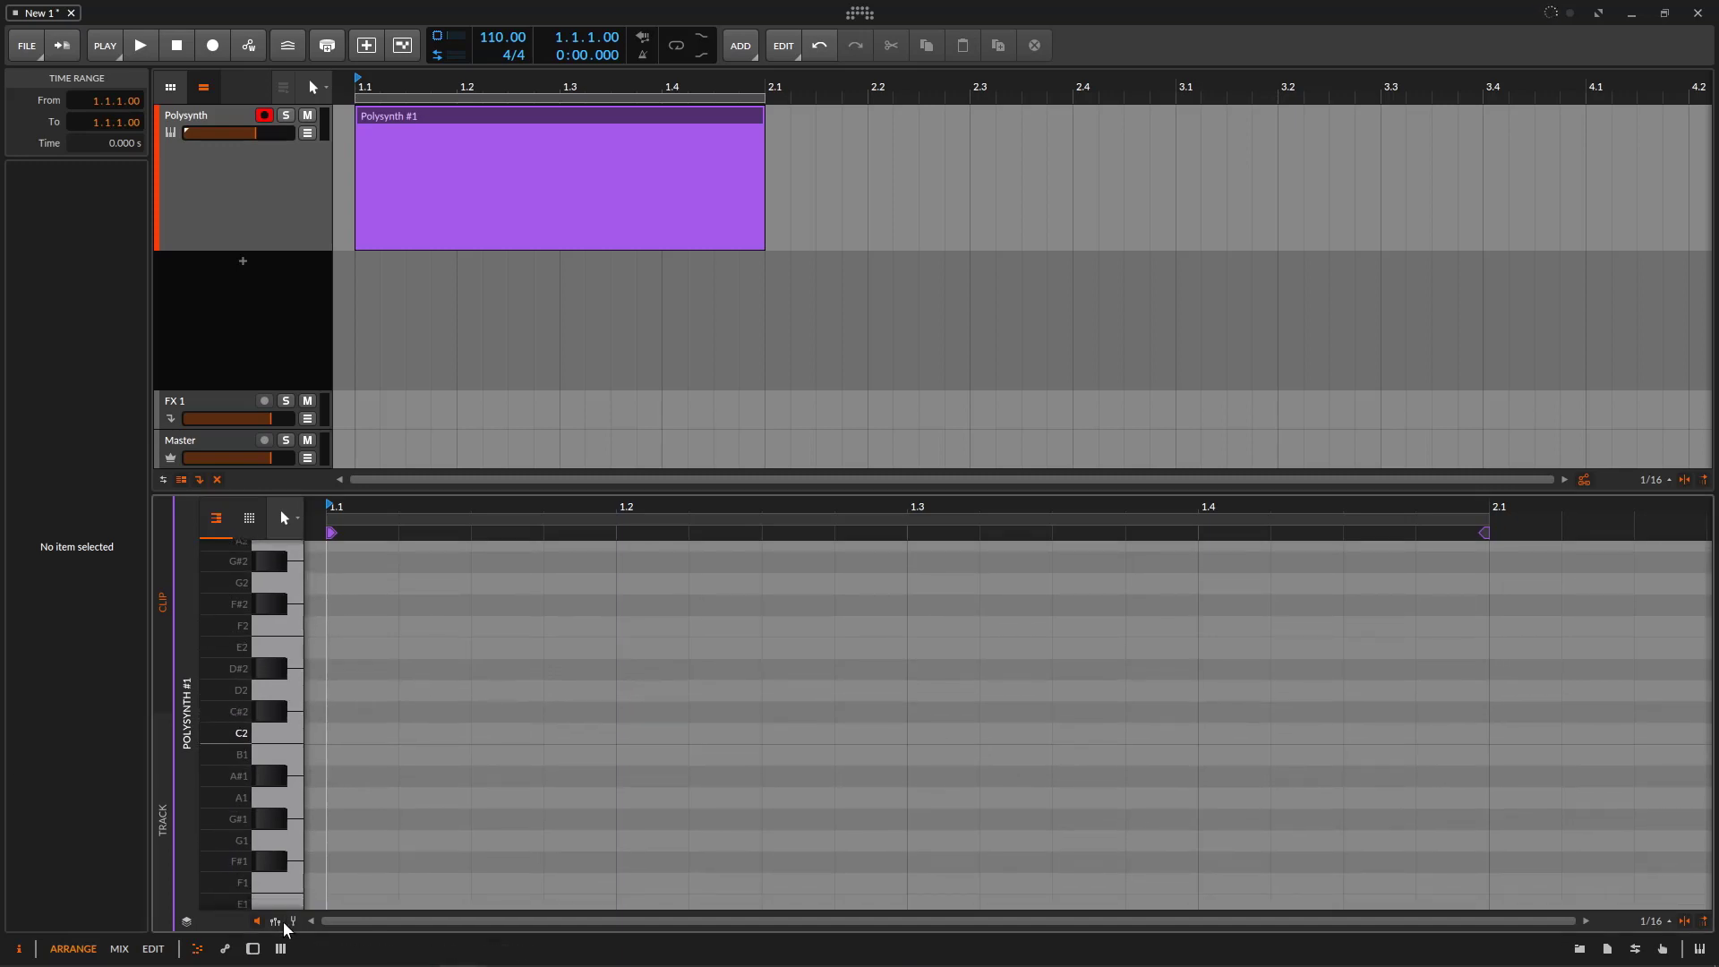
pyautogui.click(274, 923)
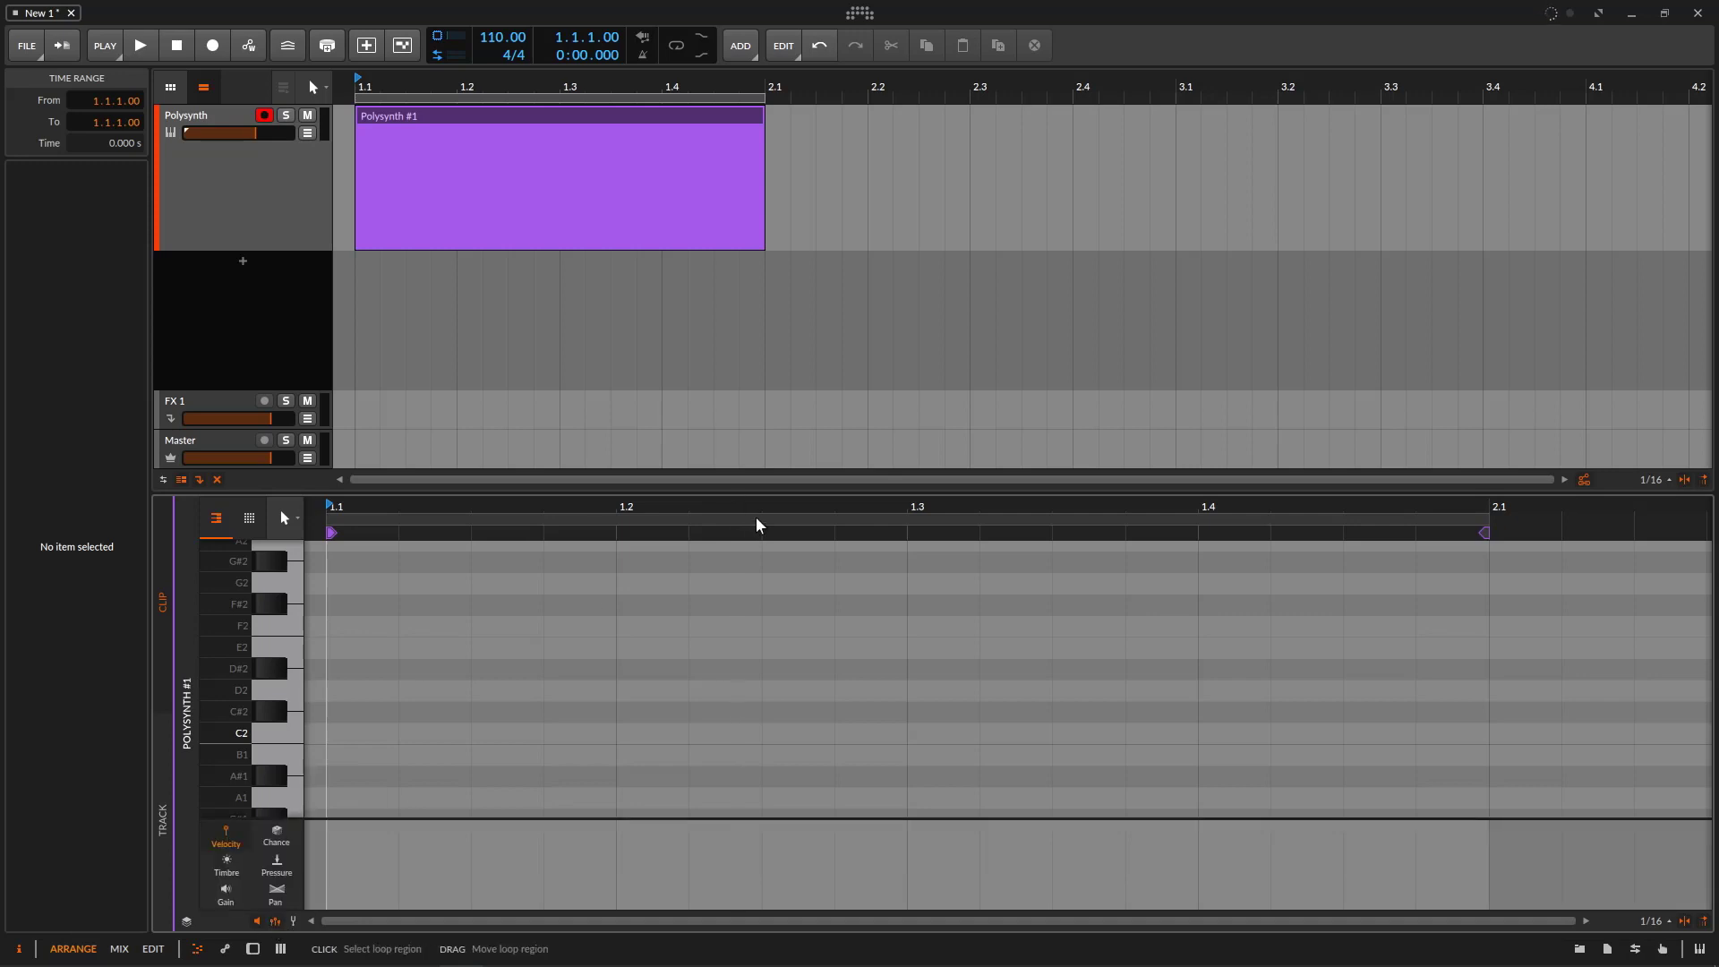
pyautogui.moveTo(746, 492); pyautogui.dragTo(756, 385)
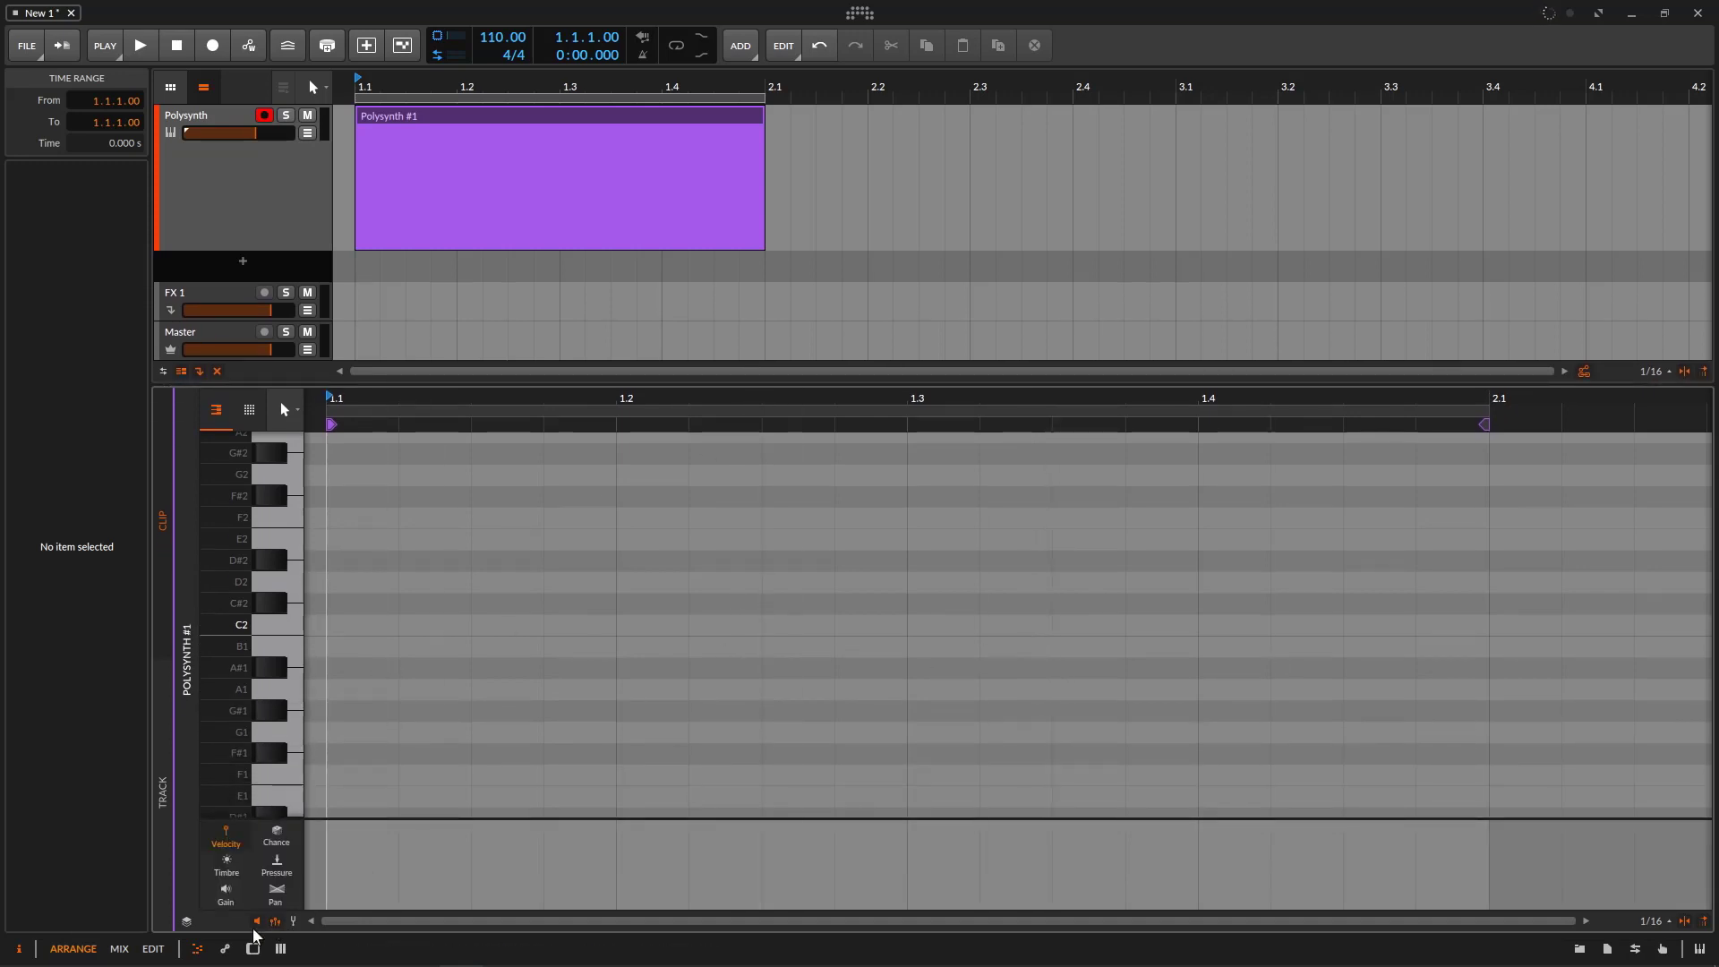
pyautogui.moveTo(350, 821); pyautogui.dragTo(356, 747)
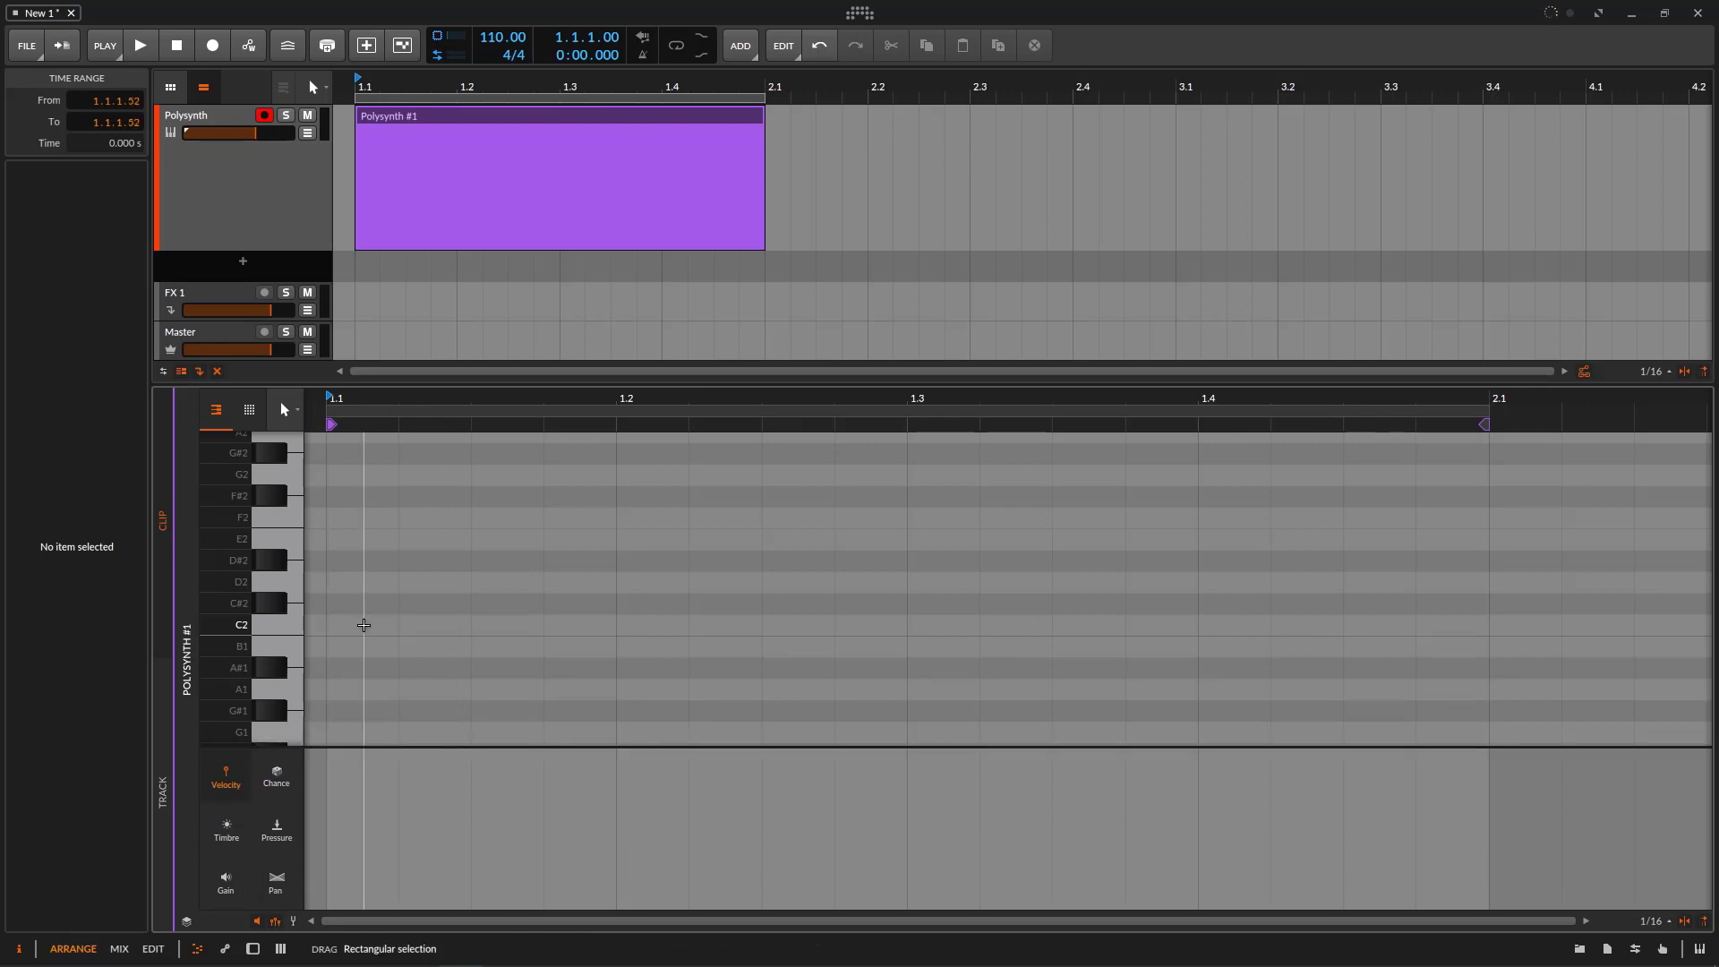
# - Draw eight 1/16-long C2 notes at eighth-note intervals from 1.1.1 to 1.4.3 in the Polysynth clip
pyautogui.doubleClick(363, 624)
pyautogui.doubleClick(519, 624)
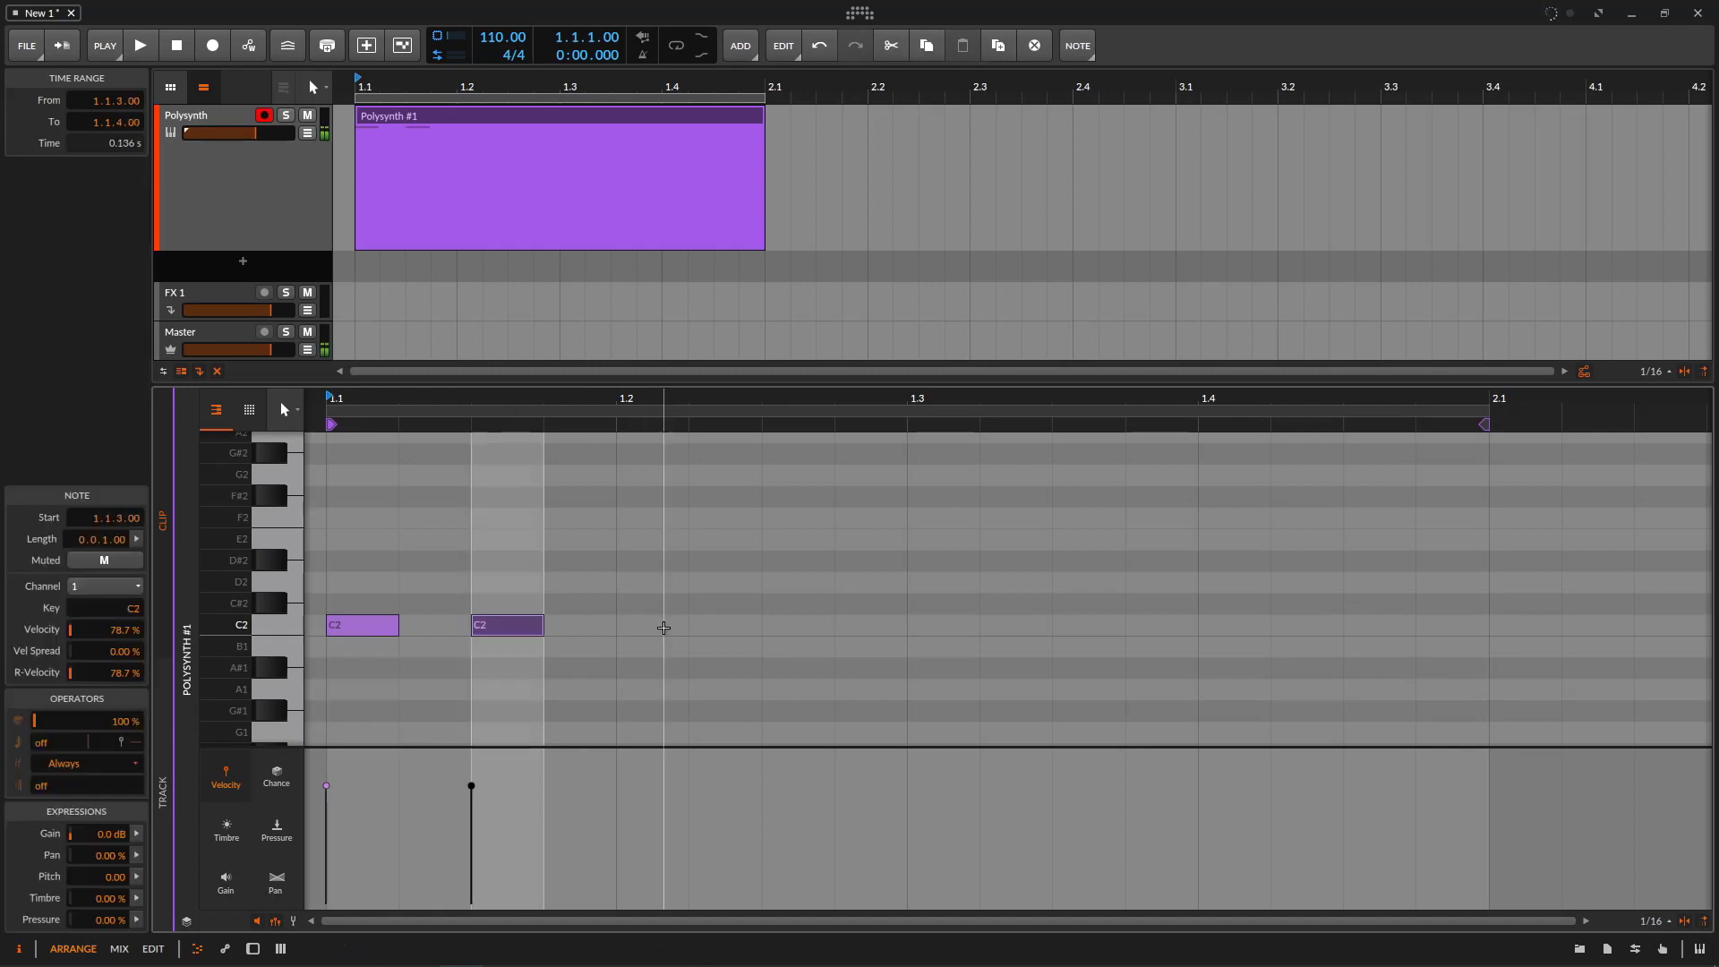
pyautogui.doubleClick(663, 625)
pyautogui.doubleClick(788, 644)
pyautogui.click(788, 644)
pyautogui.moveTo(788, 644); pyautogui.dragTo(818, 624)
pyautogui.doubleClick(936, 625)
pyautogui.doubleClick(1089, 625)
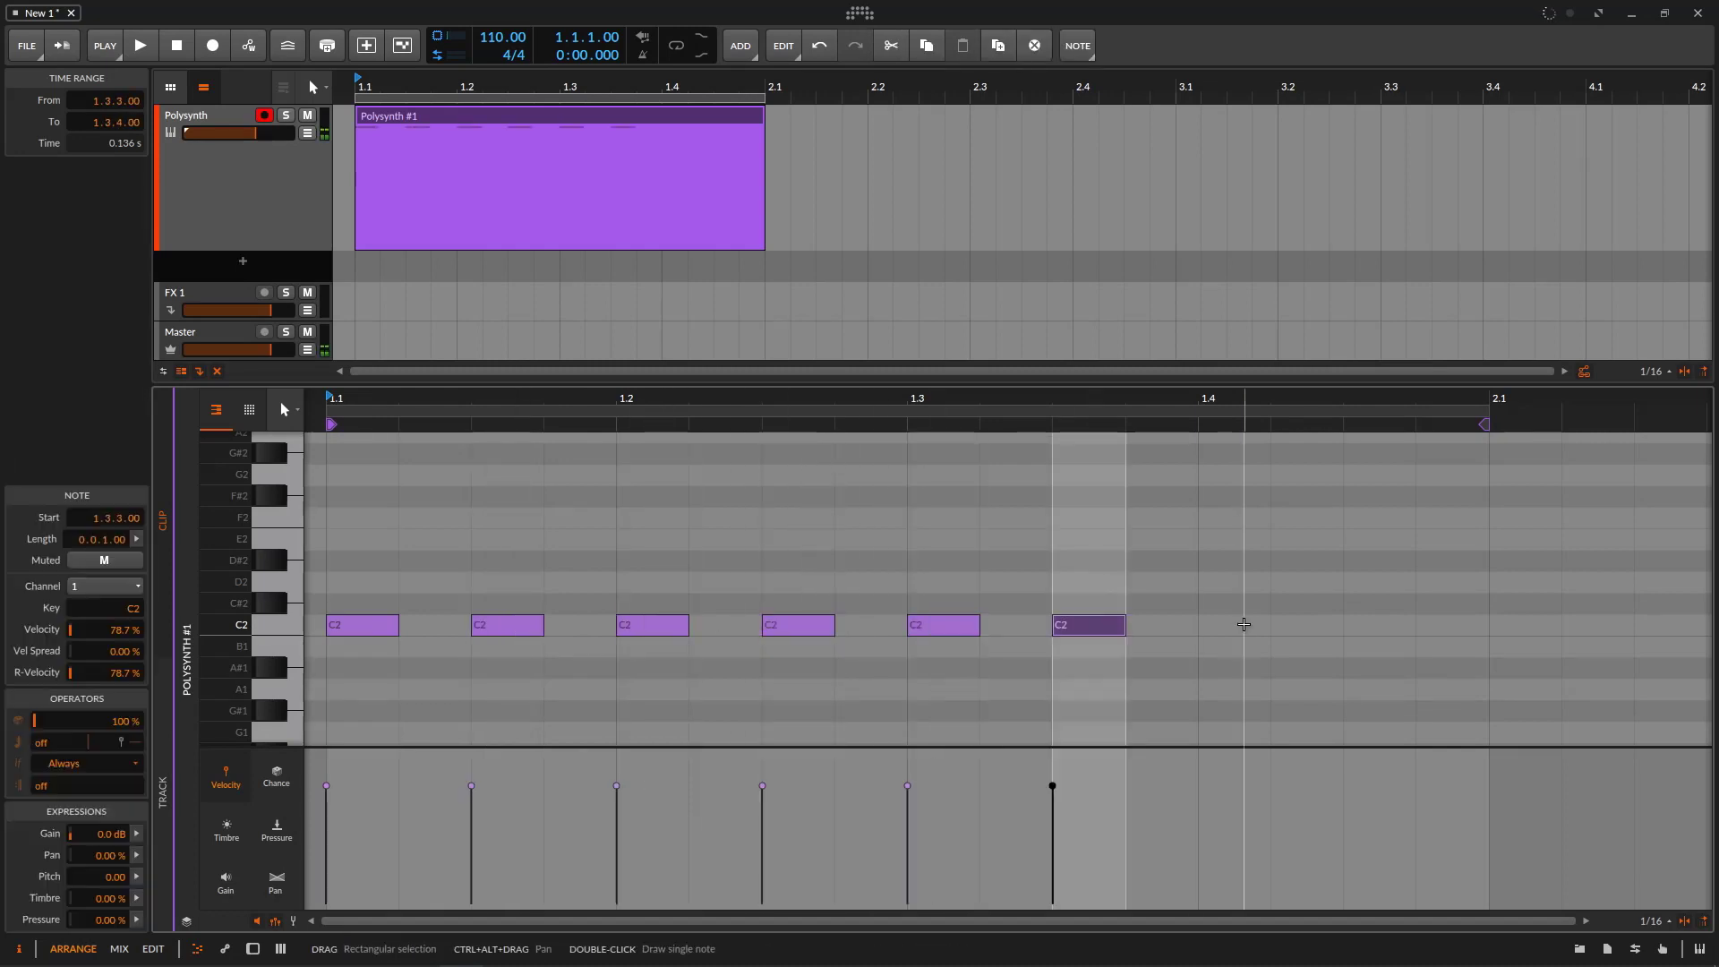
pyautogui.doubleClick(1239, 624)
pyautogui.doubleClick(1373, 624)
# - Play the new note pattern, stop playback and turn on the arranger loop
pyautogui.press('space')
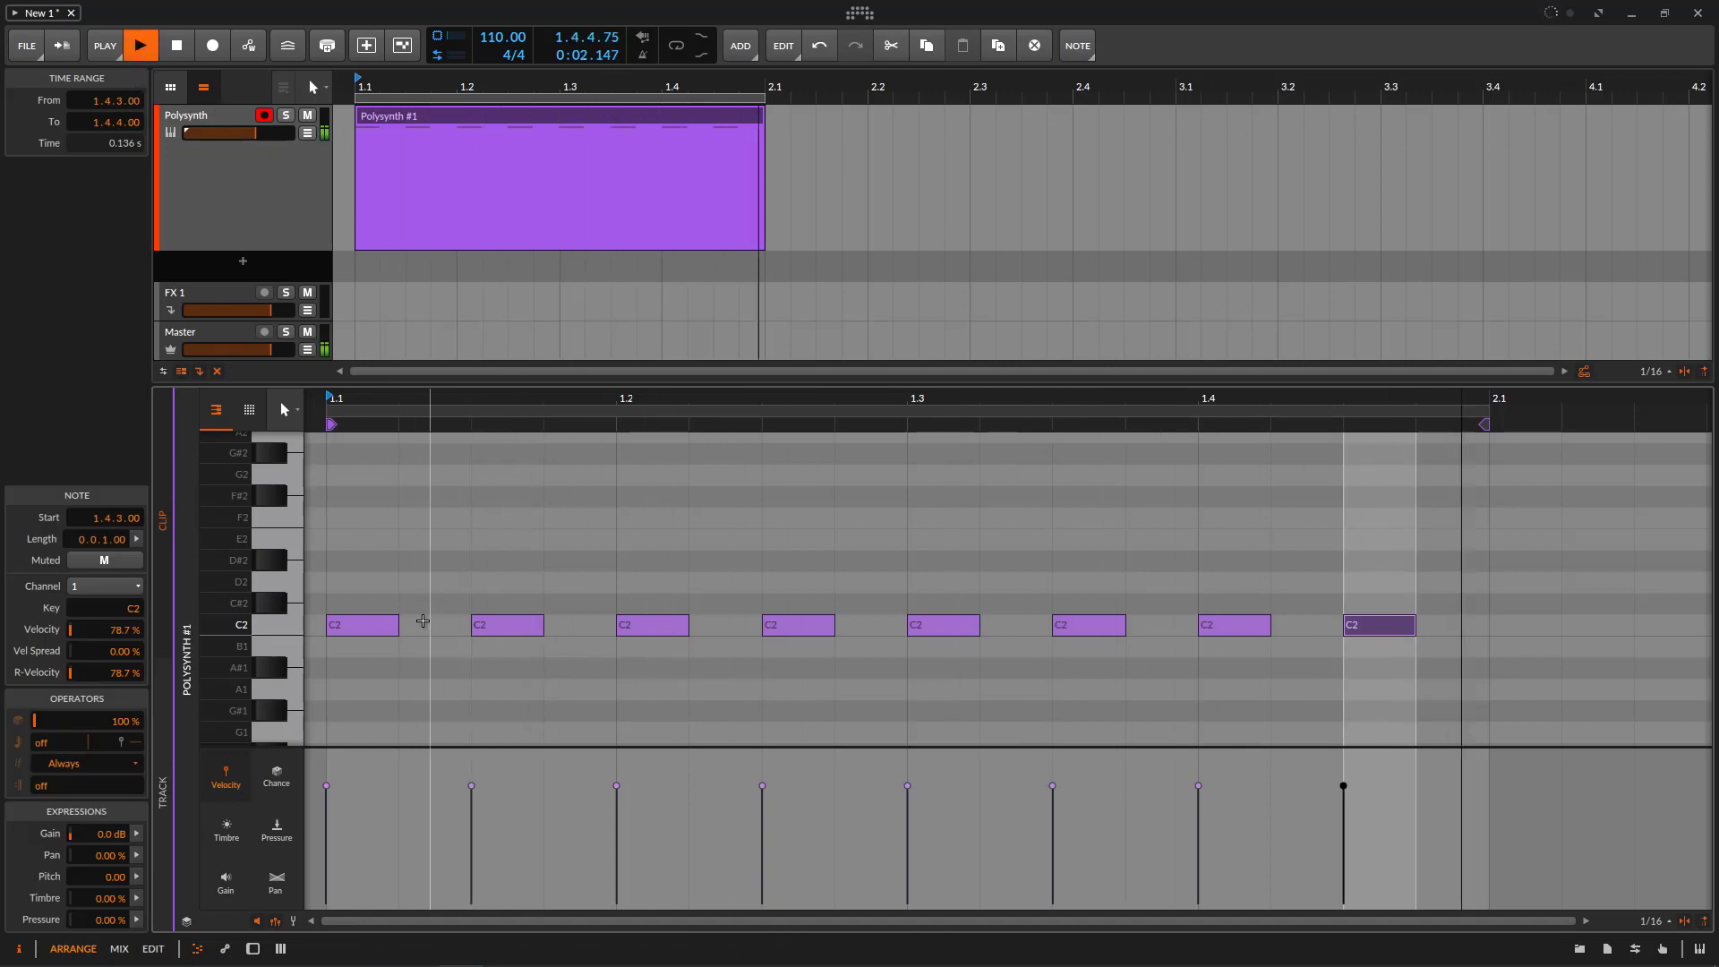
pyautogui.click(188, 52)
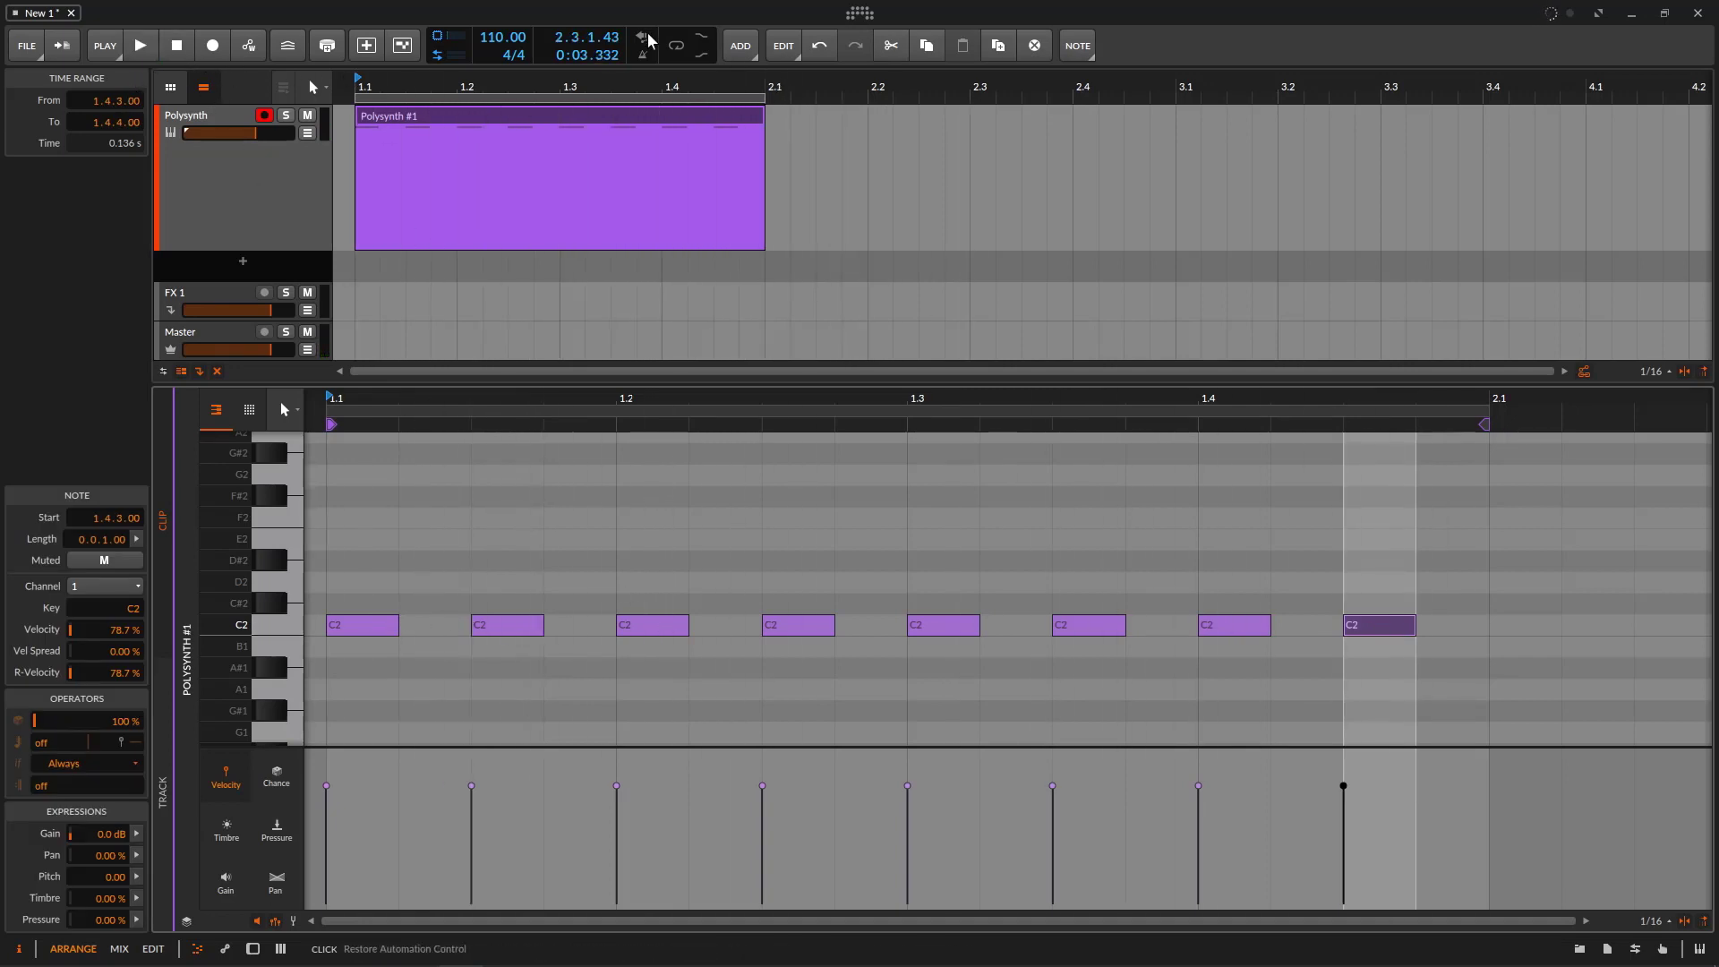
pyautogui.click(676, 45)
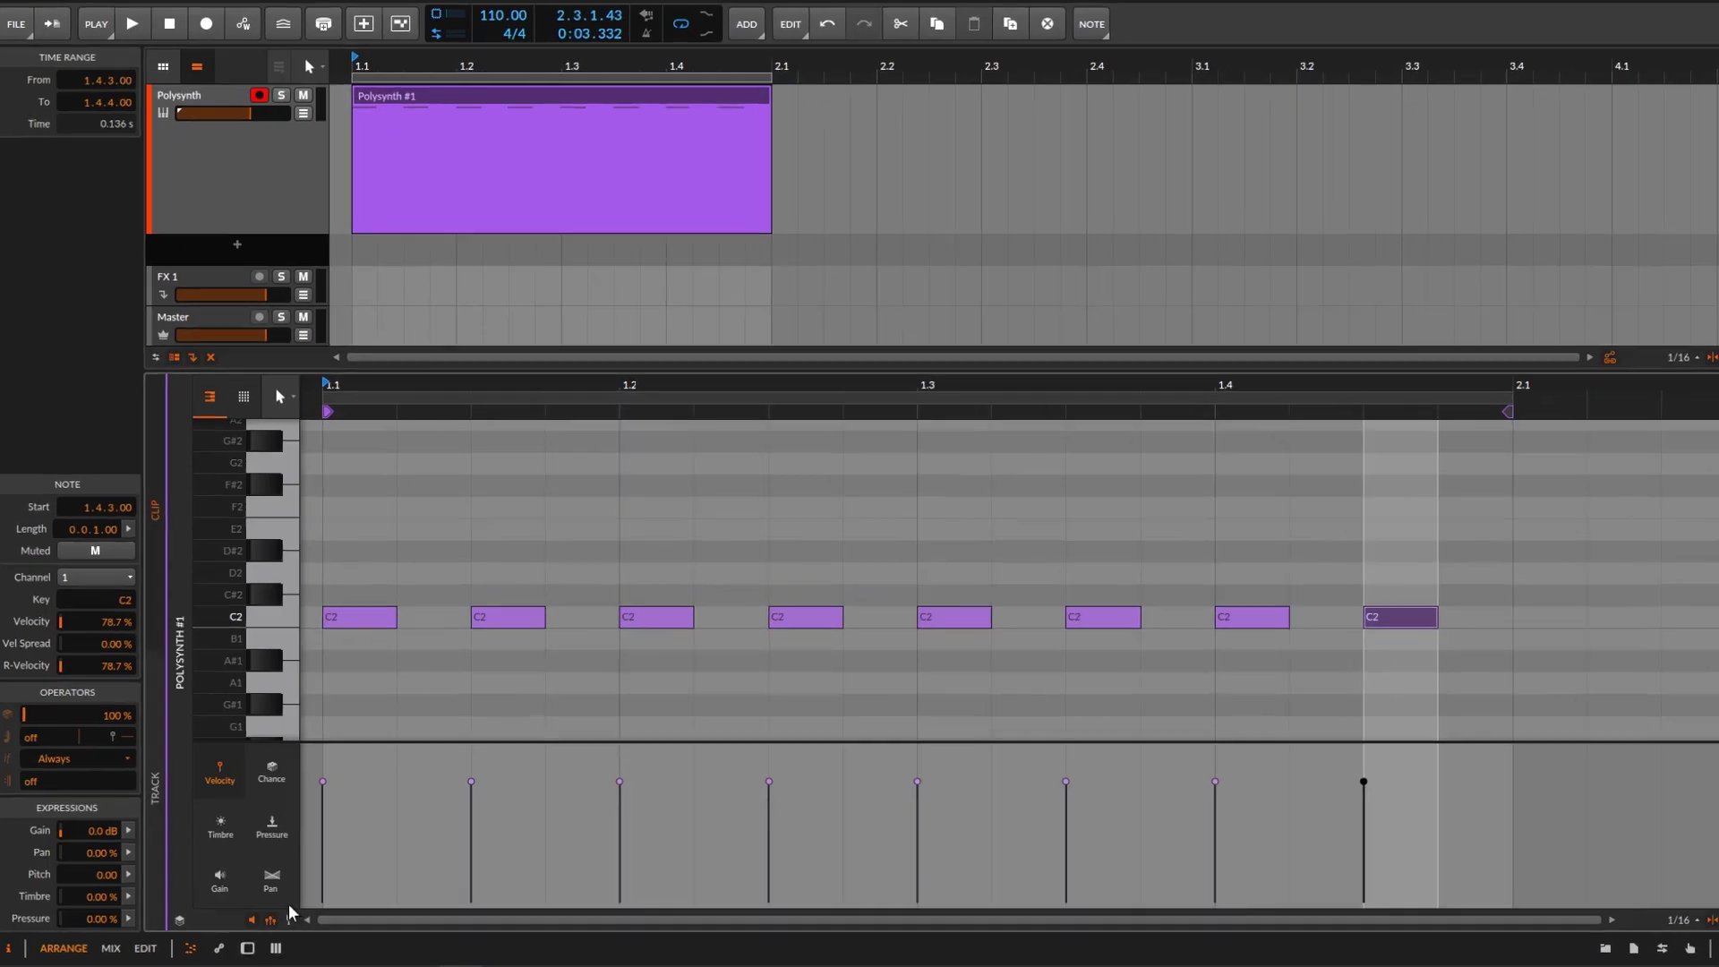
# - Show the clip's pan expressions and inspect the pan spread setting for the second C2 note and for all eight notes
pyautogui.click(277, 887)
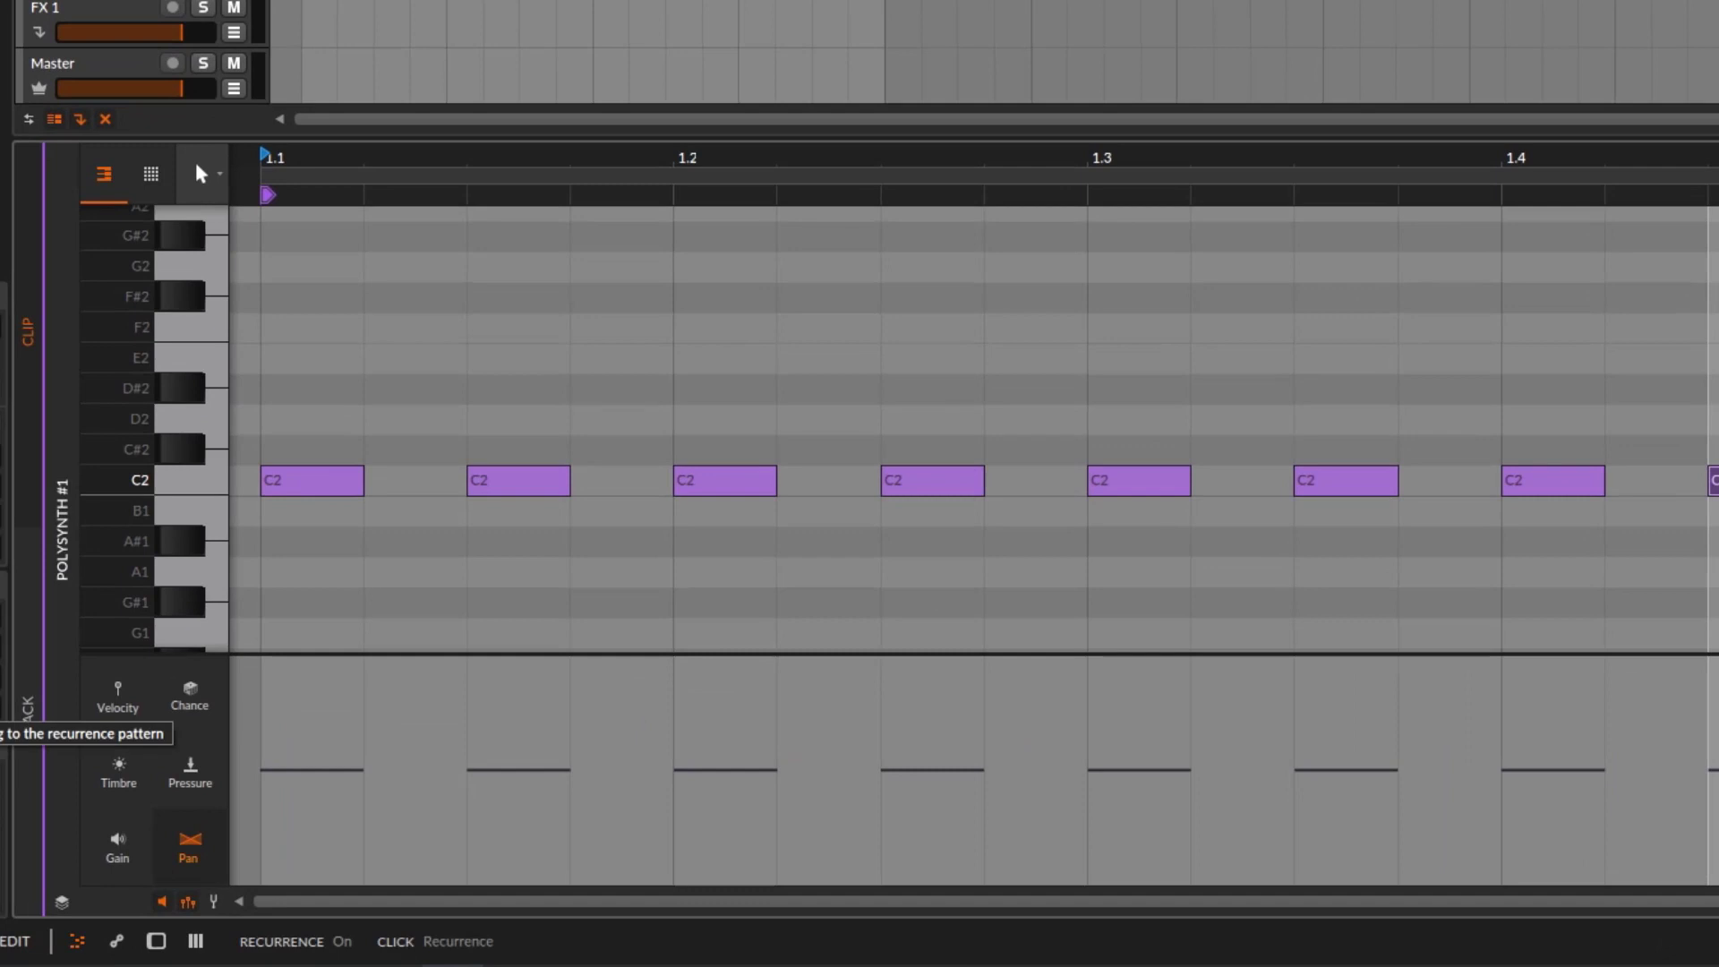
pyautogui.click(499, 484)
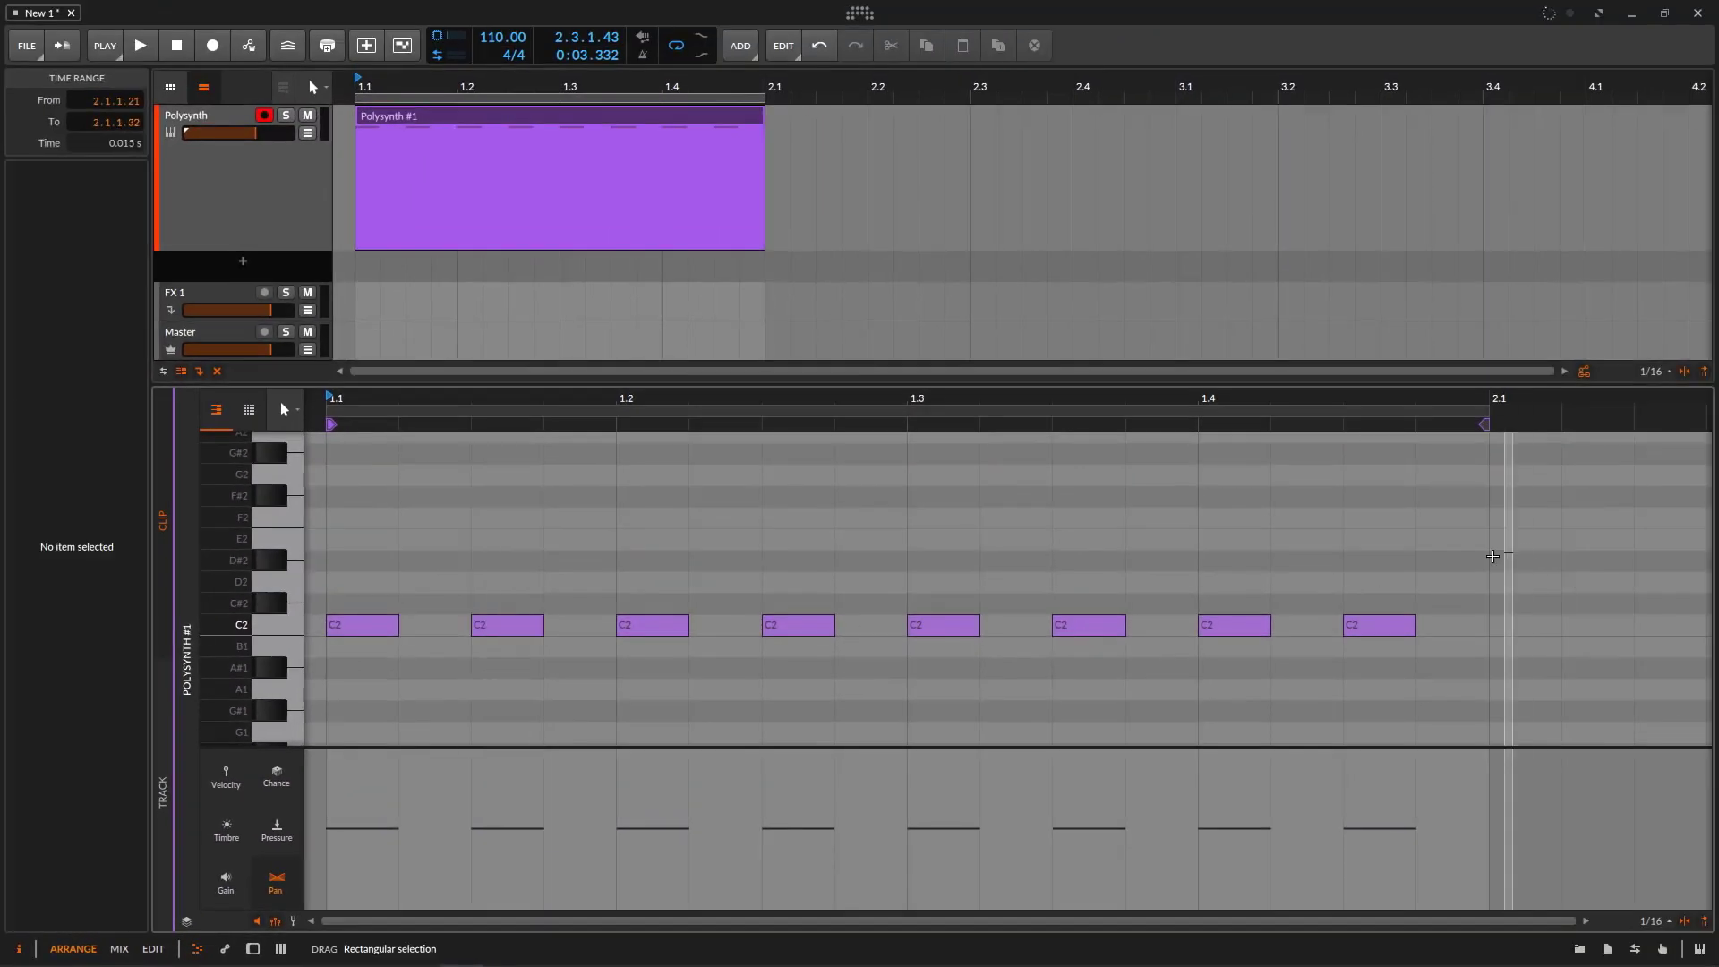
pyautogui.moveTo(1512, 552); pyautogui.dragTo(399, 679)
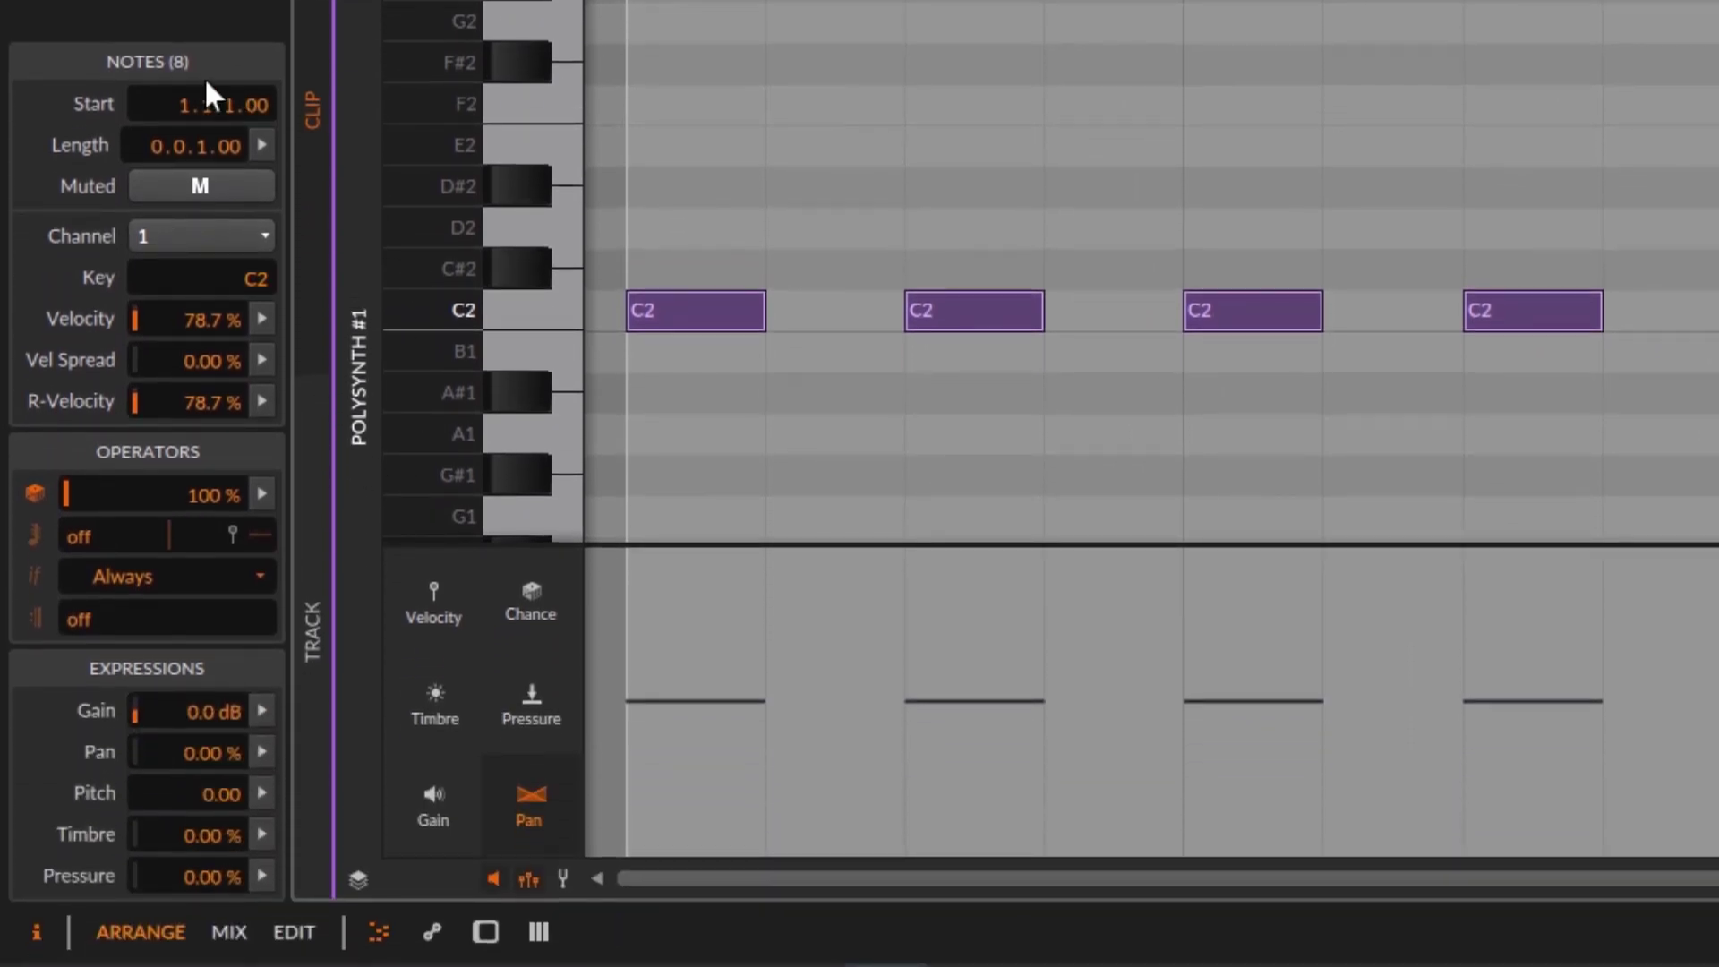
pyautogui.click(836, 130)
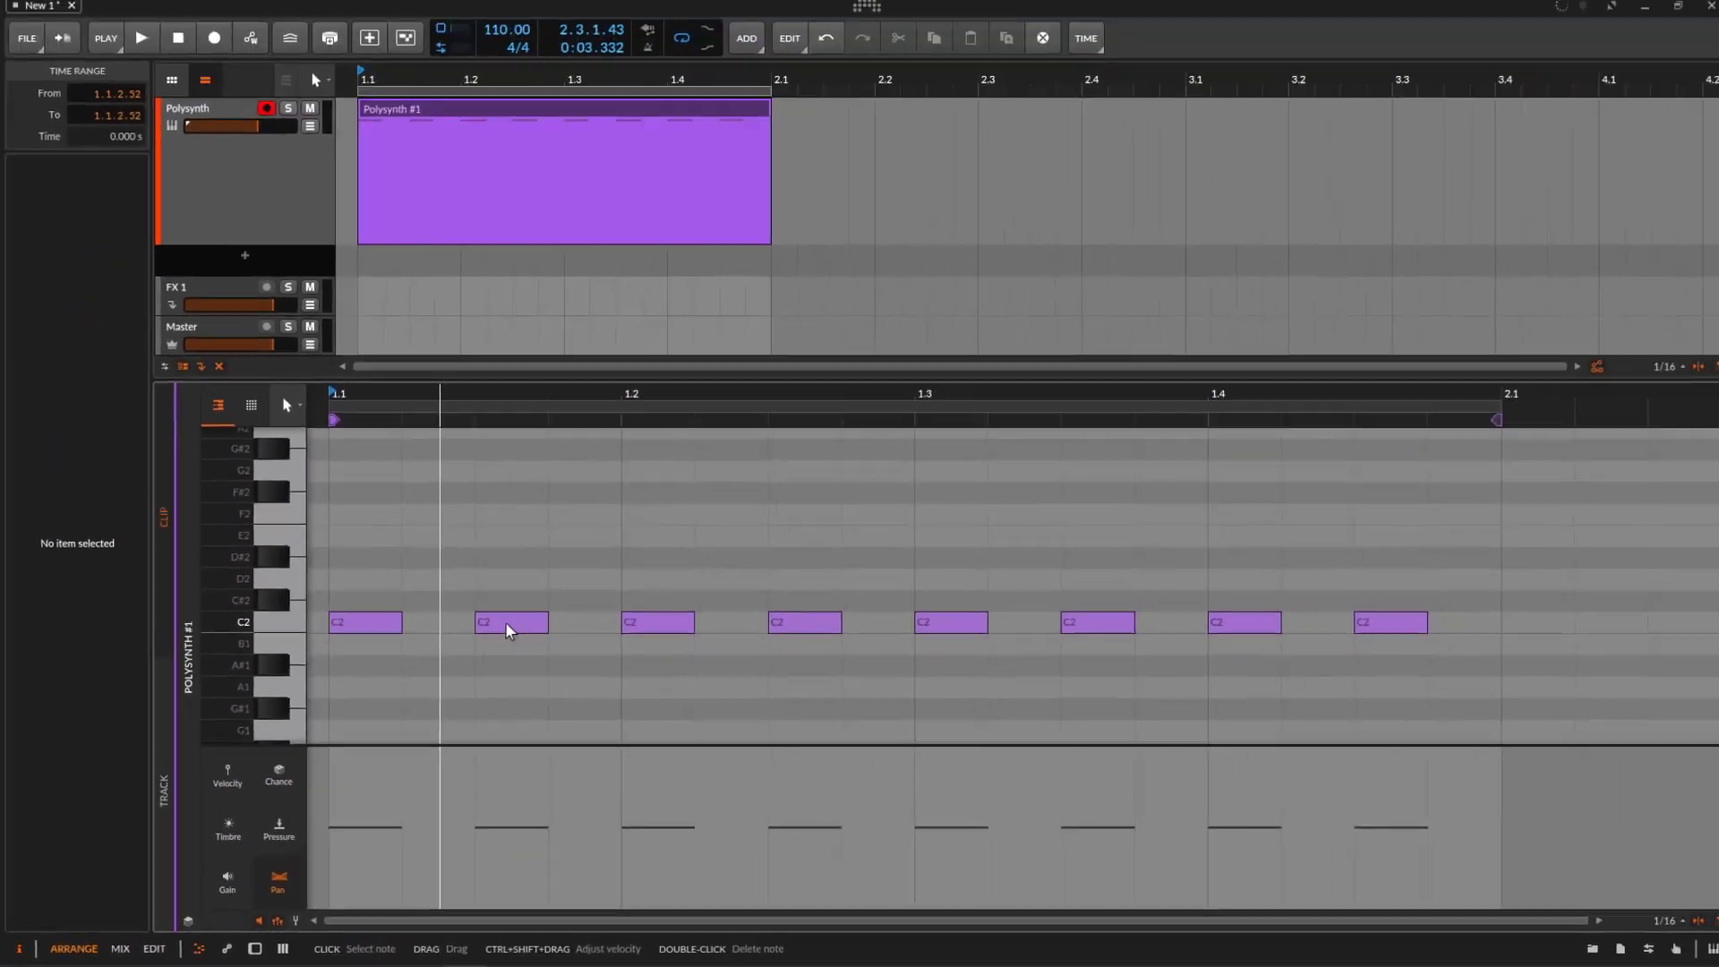
pyautogui.click(506, 629)
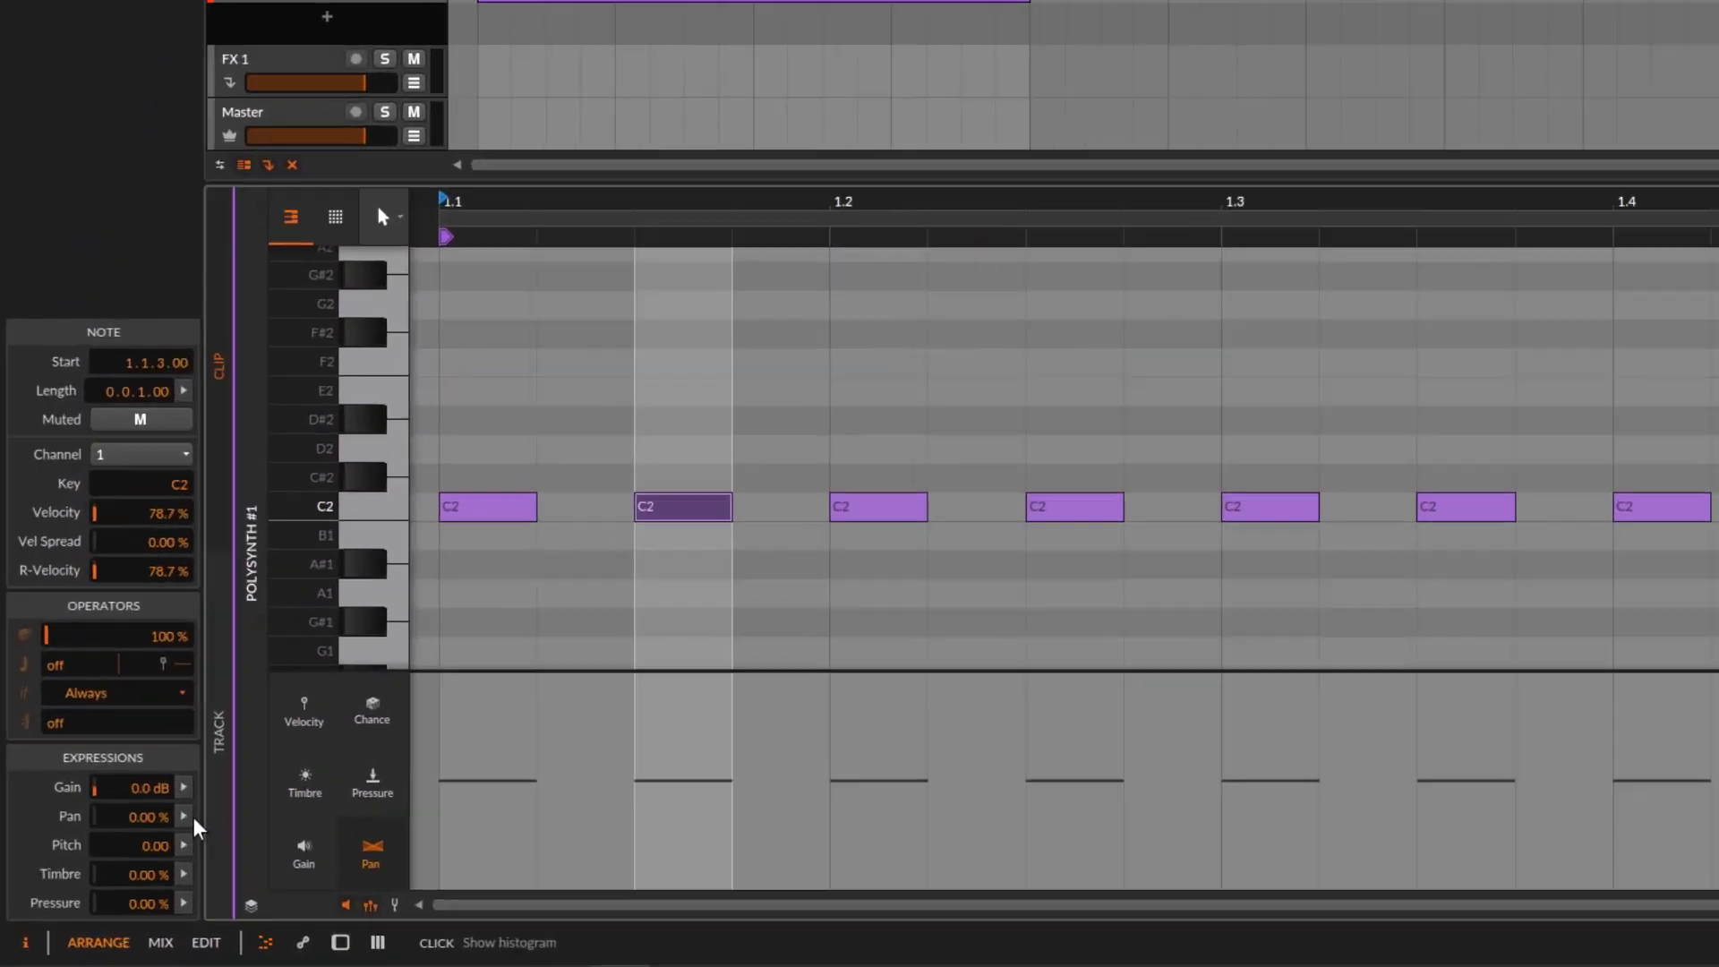
pyautogui.click(136, 855)
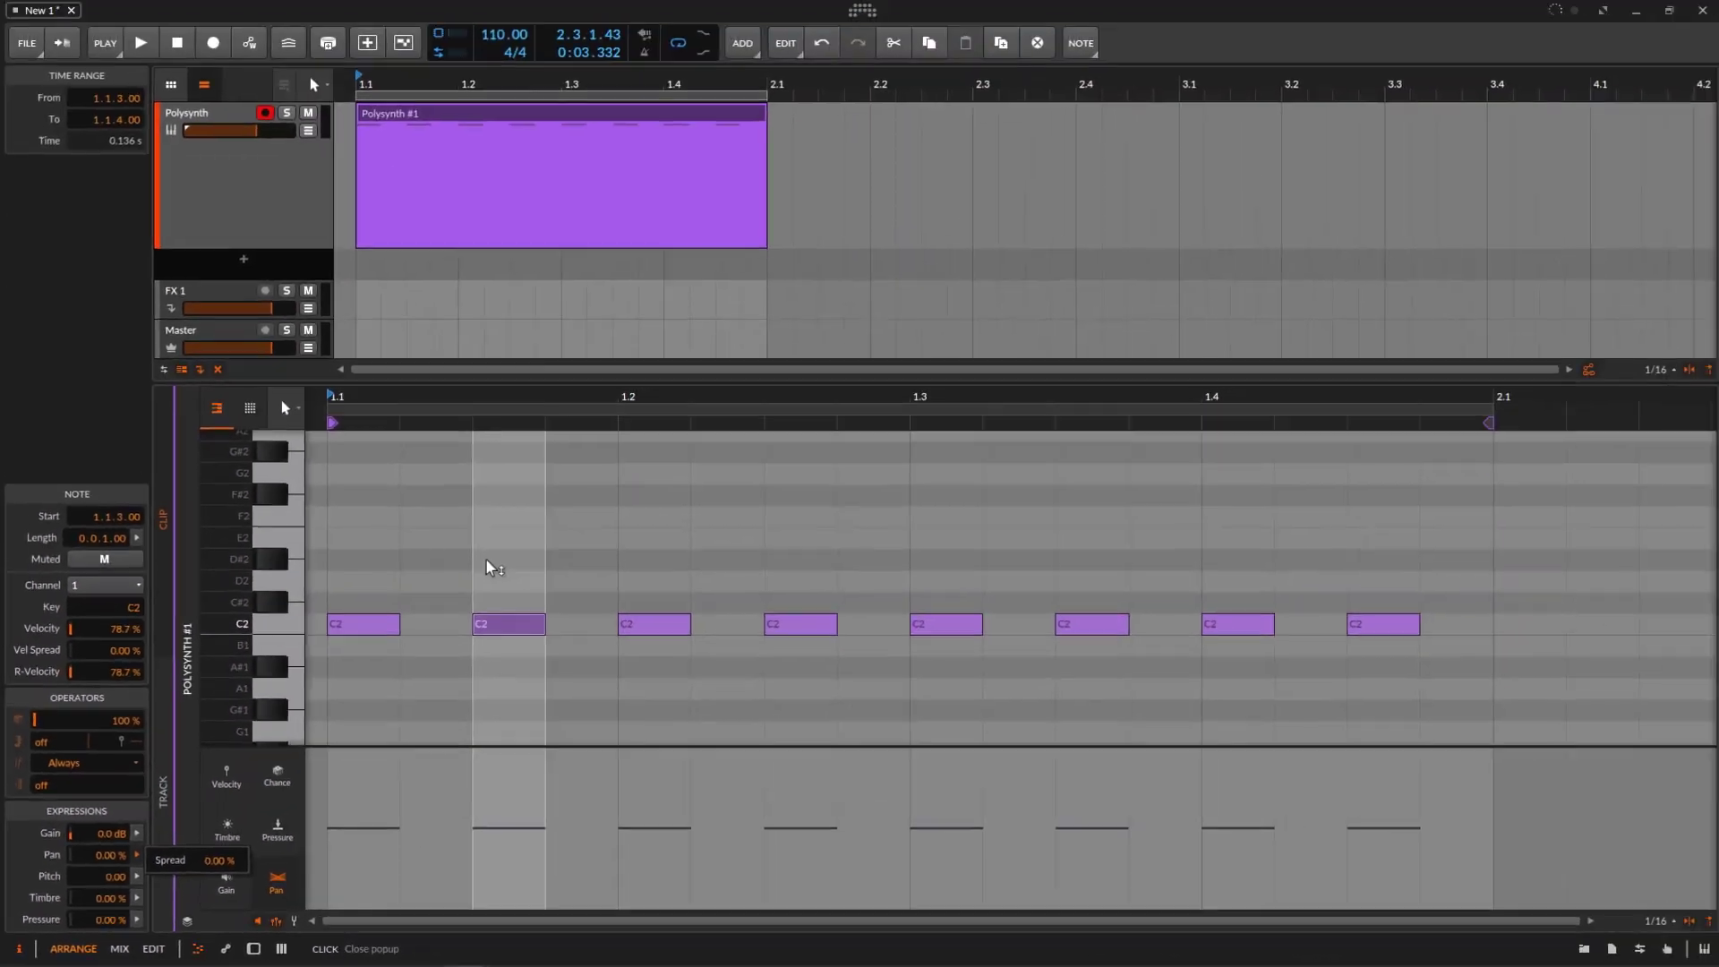
pyautogui.moveTo(332, 557); pyautogui.dragTo(1381, 671)
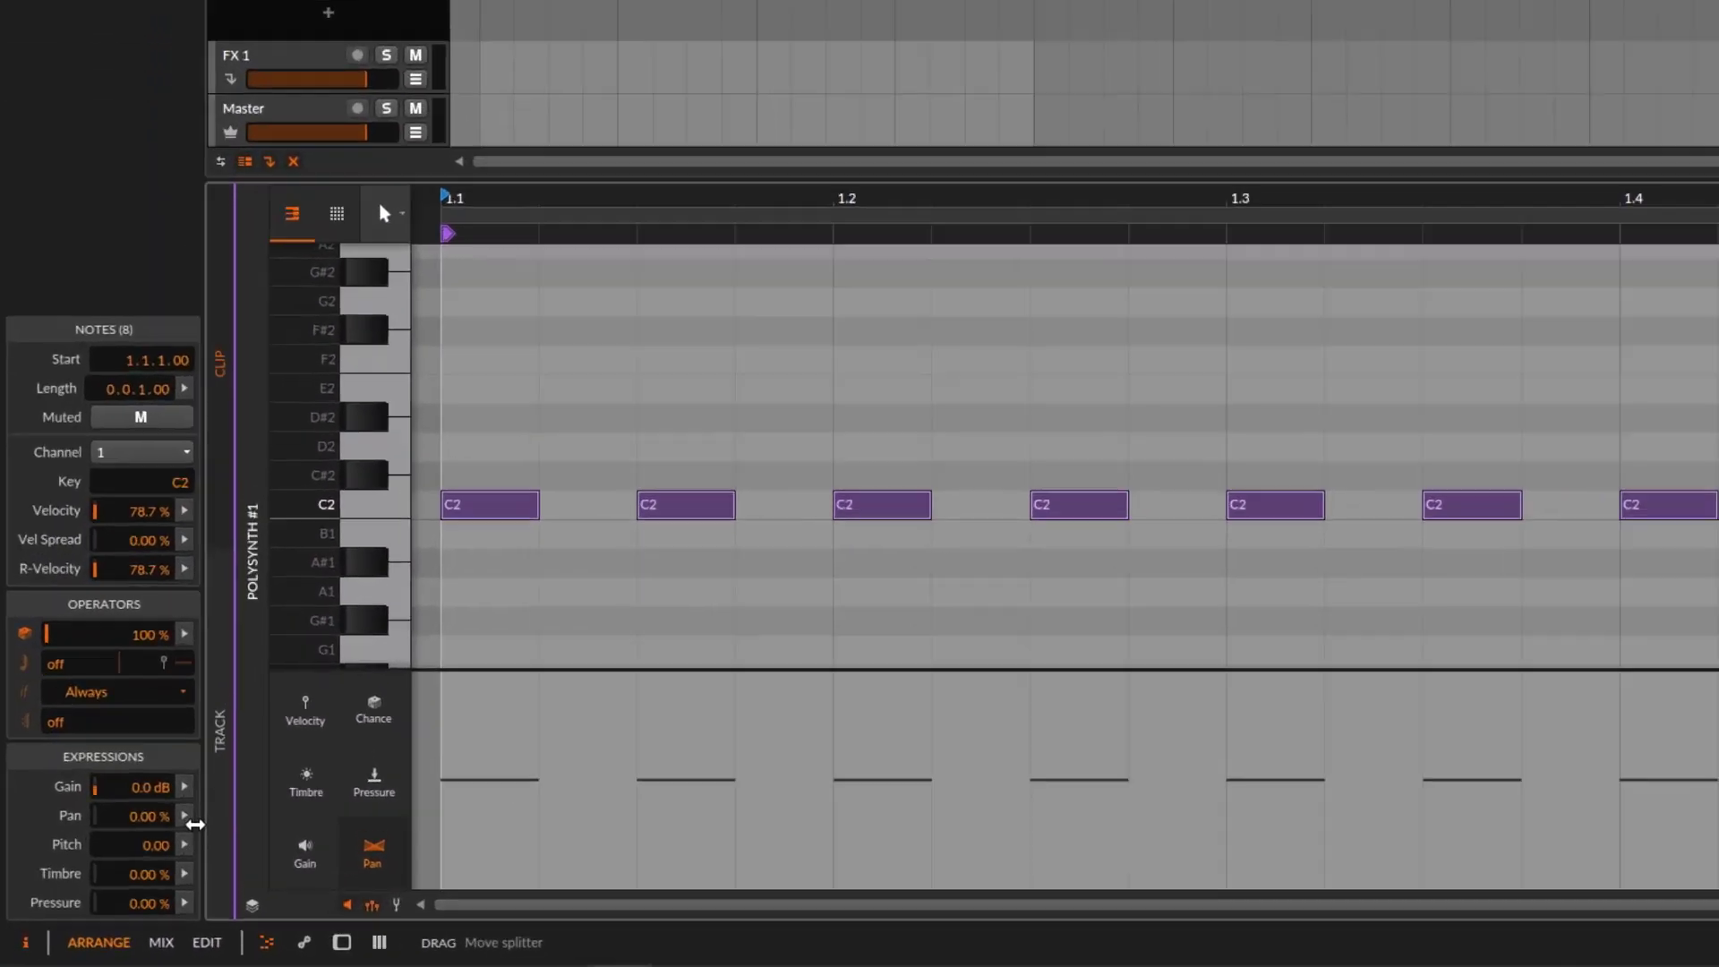
pyautogui.click(188, 819)
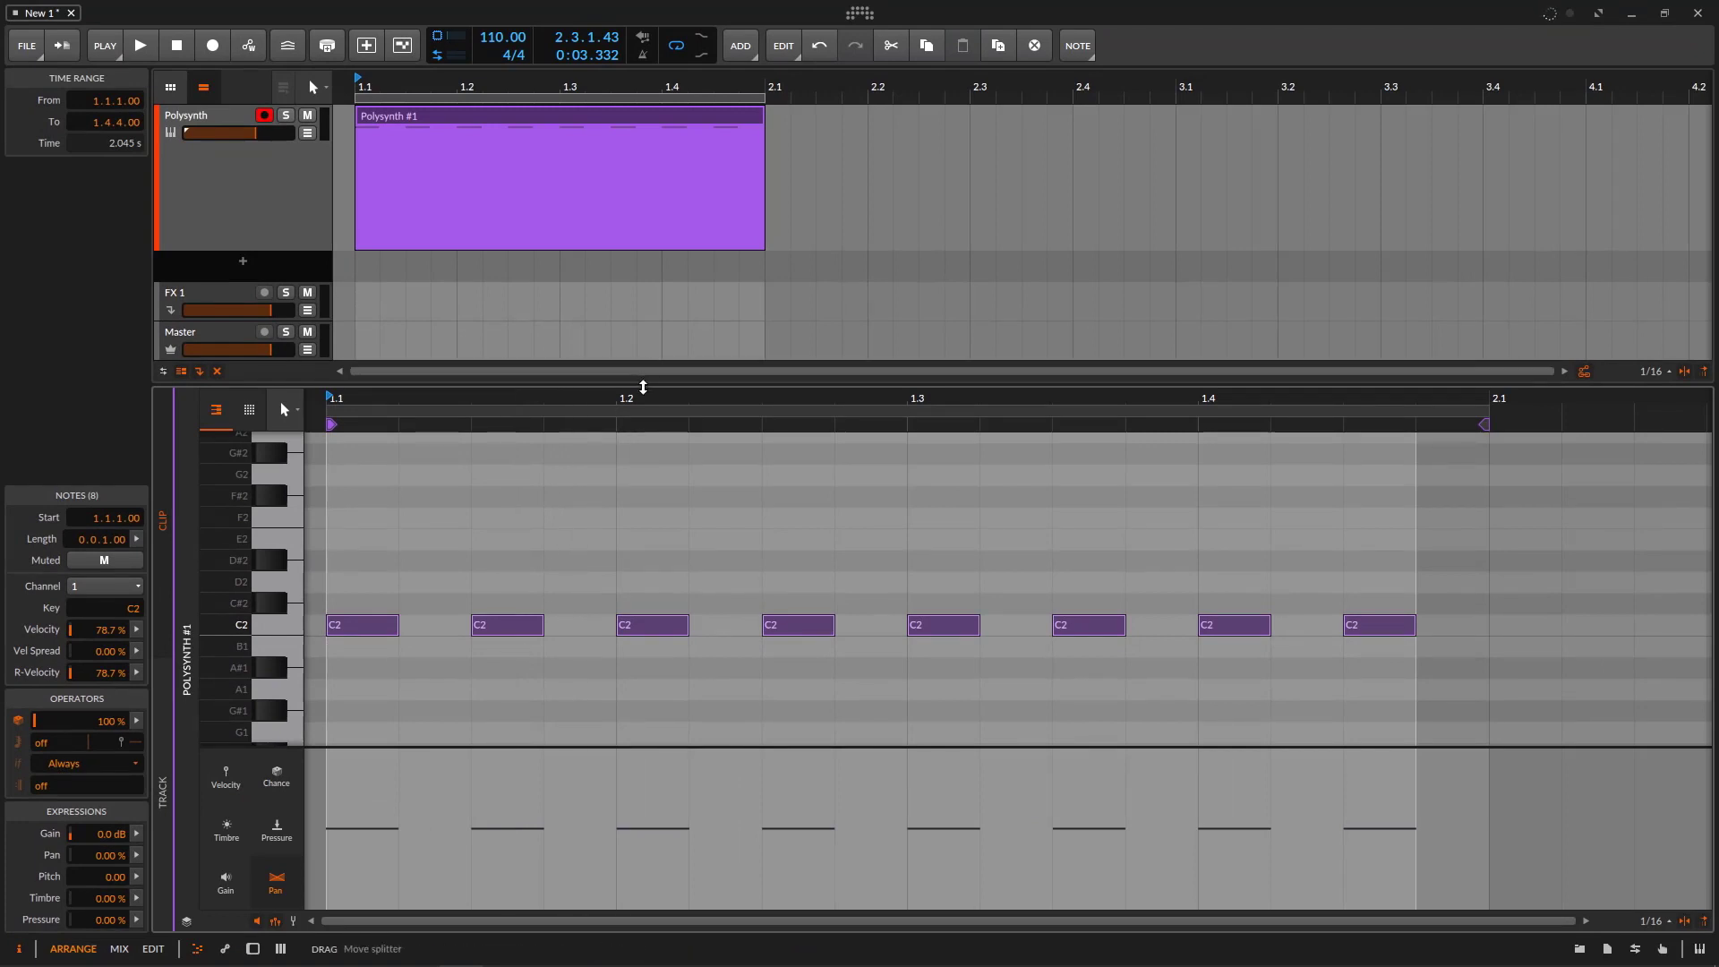
# - Enlarge the note editor and expression area, raise the pan spread of the C2 note at 1.1.3 to 143 % and readjust it
pyautogui.moveTo(644, 384); pyautogui.dragTo(658, 278)
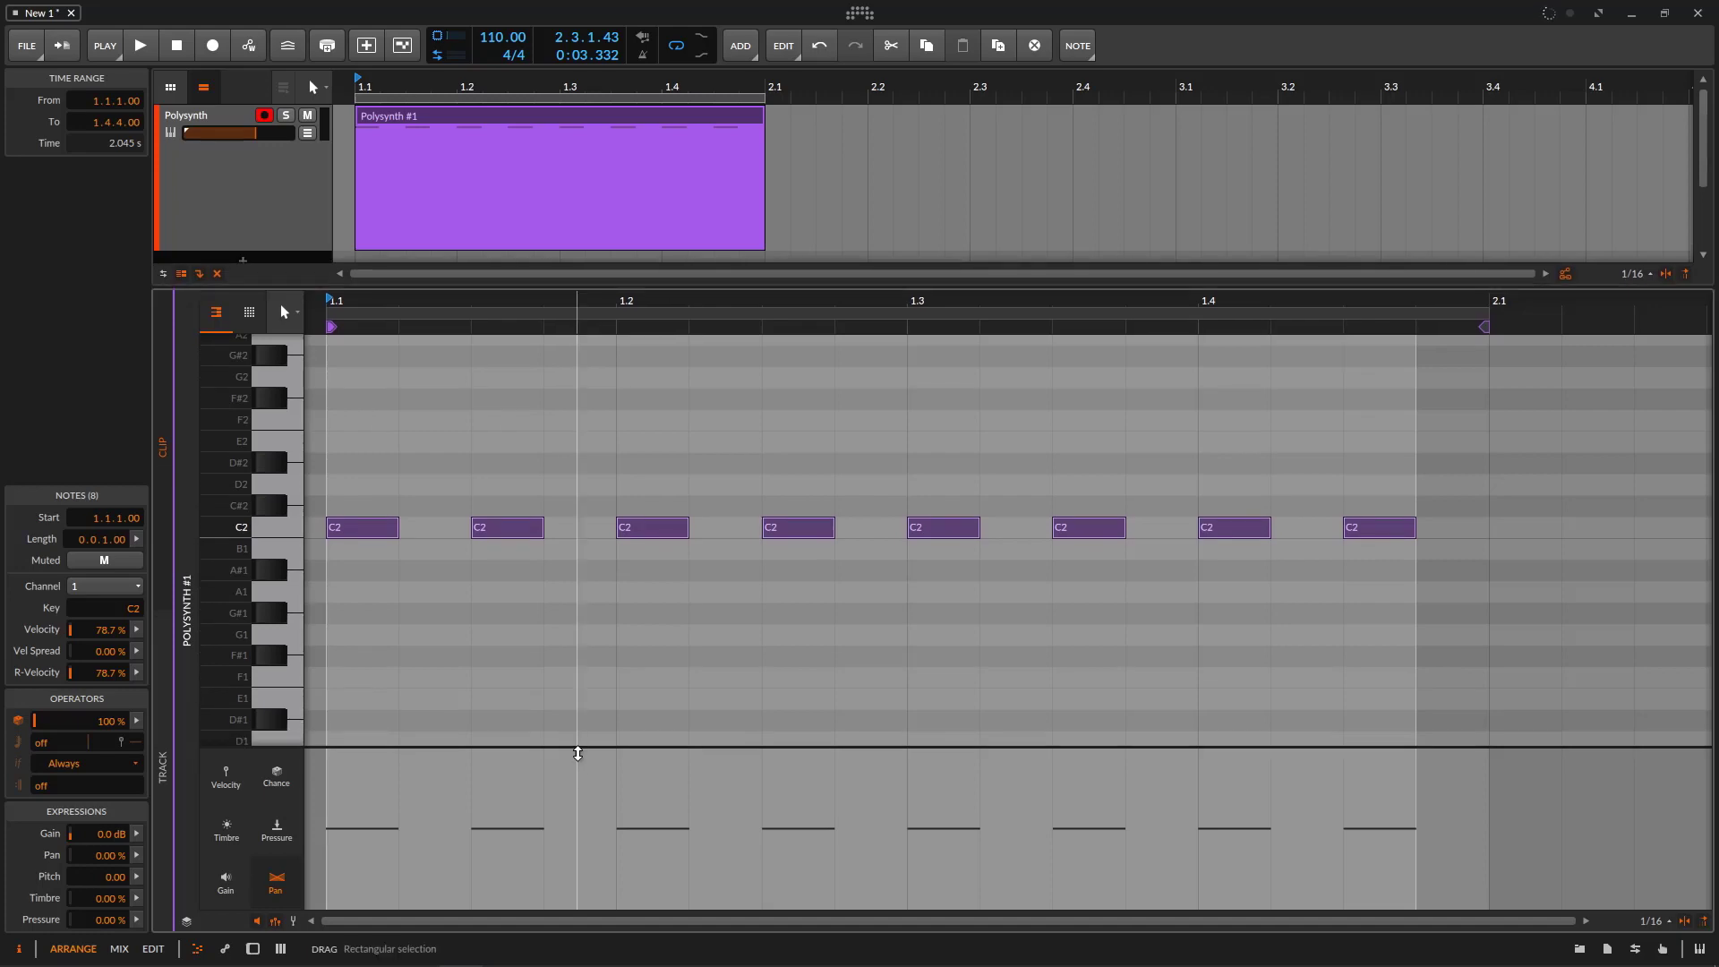
pyautogui.moveTo(579, 745); pyautogui.dragTo(579, 727)
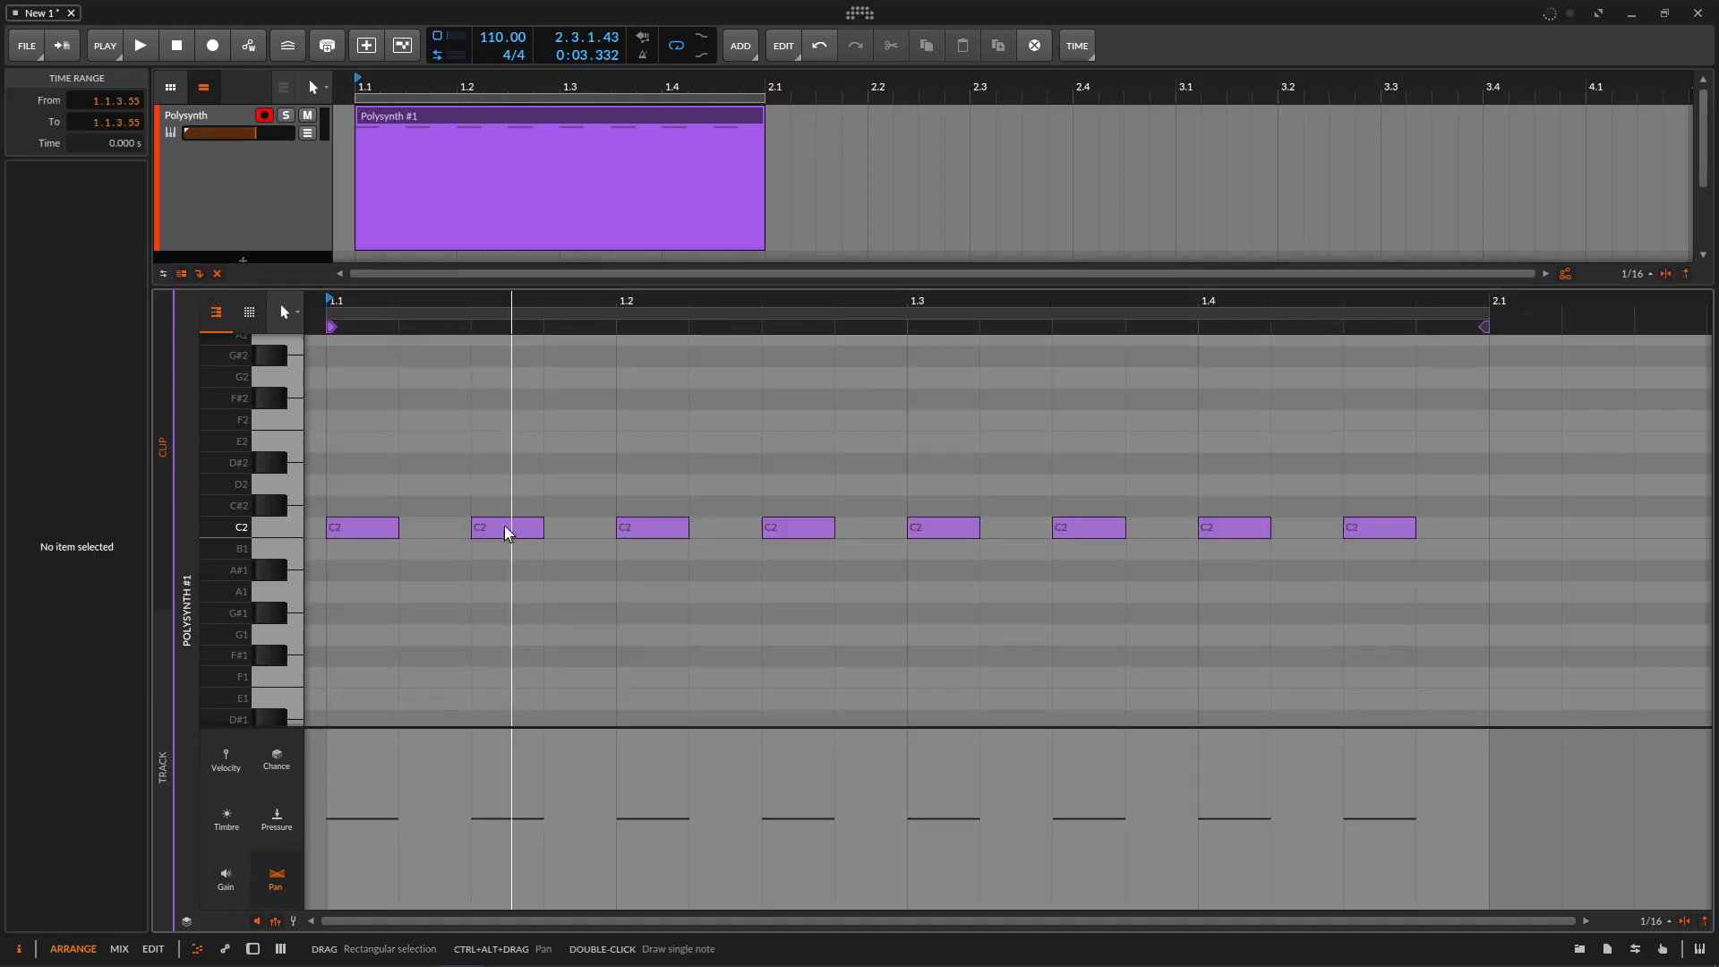
pyautogui.click(510, 529)
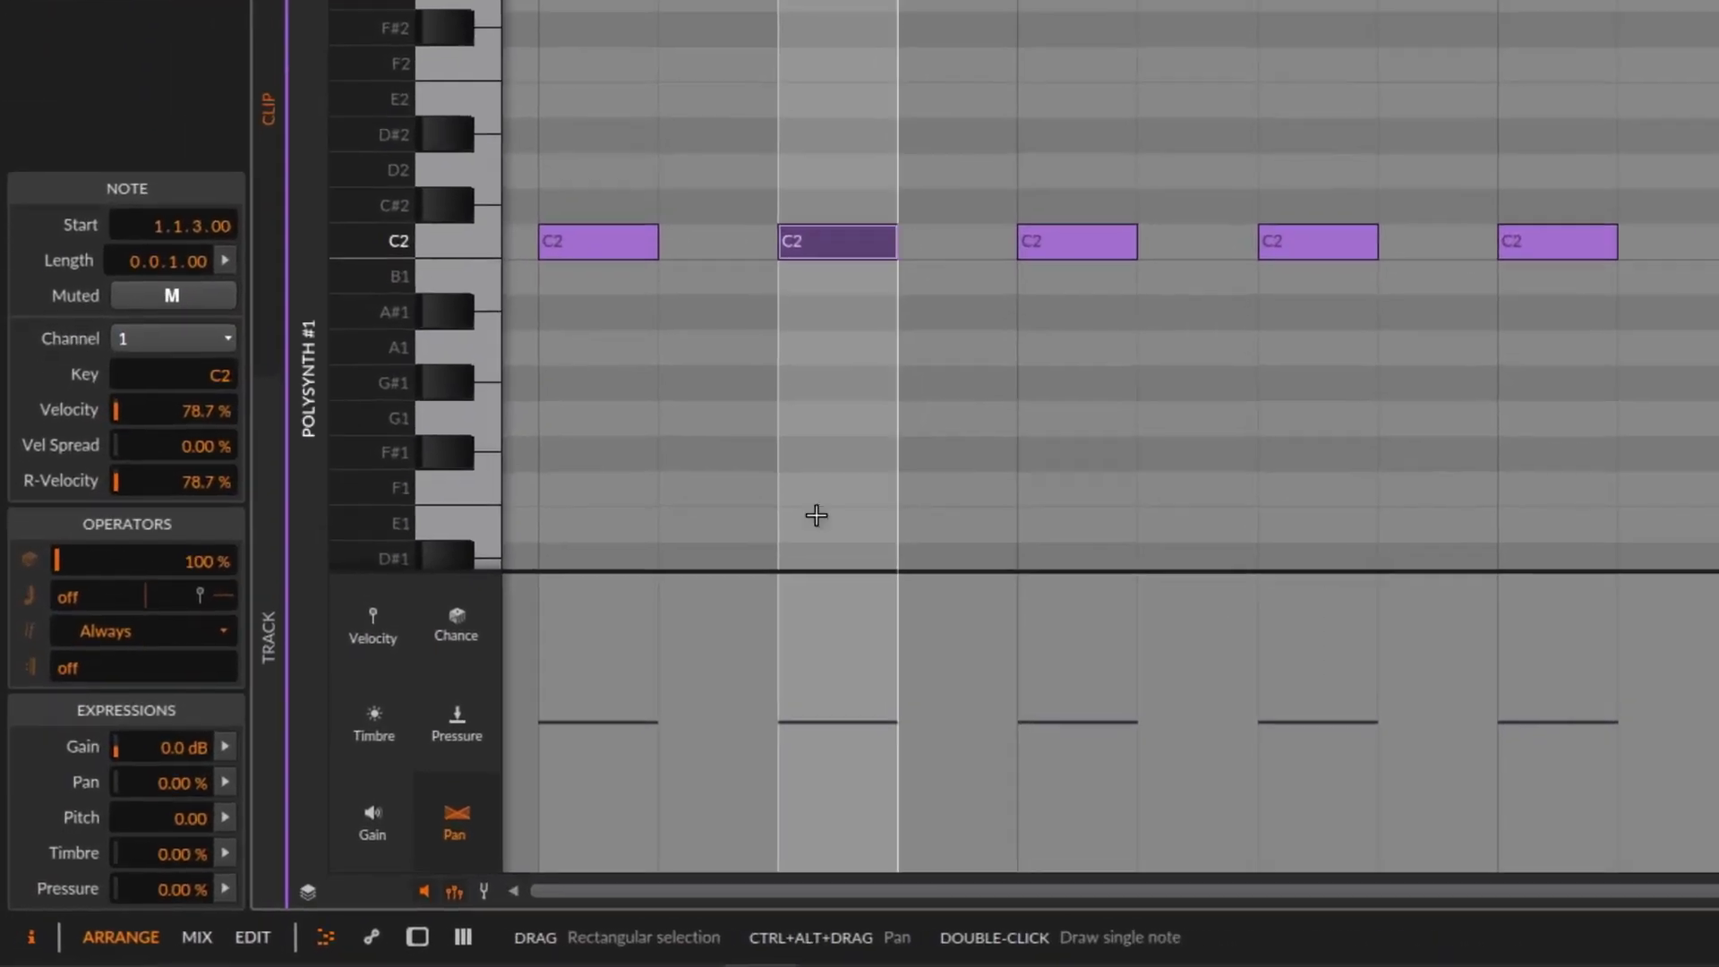
pyautogui.click(225, 779)
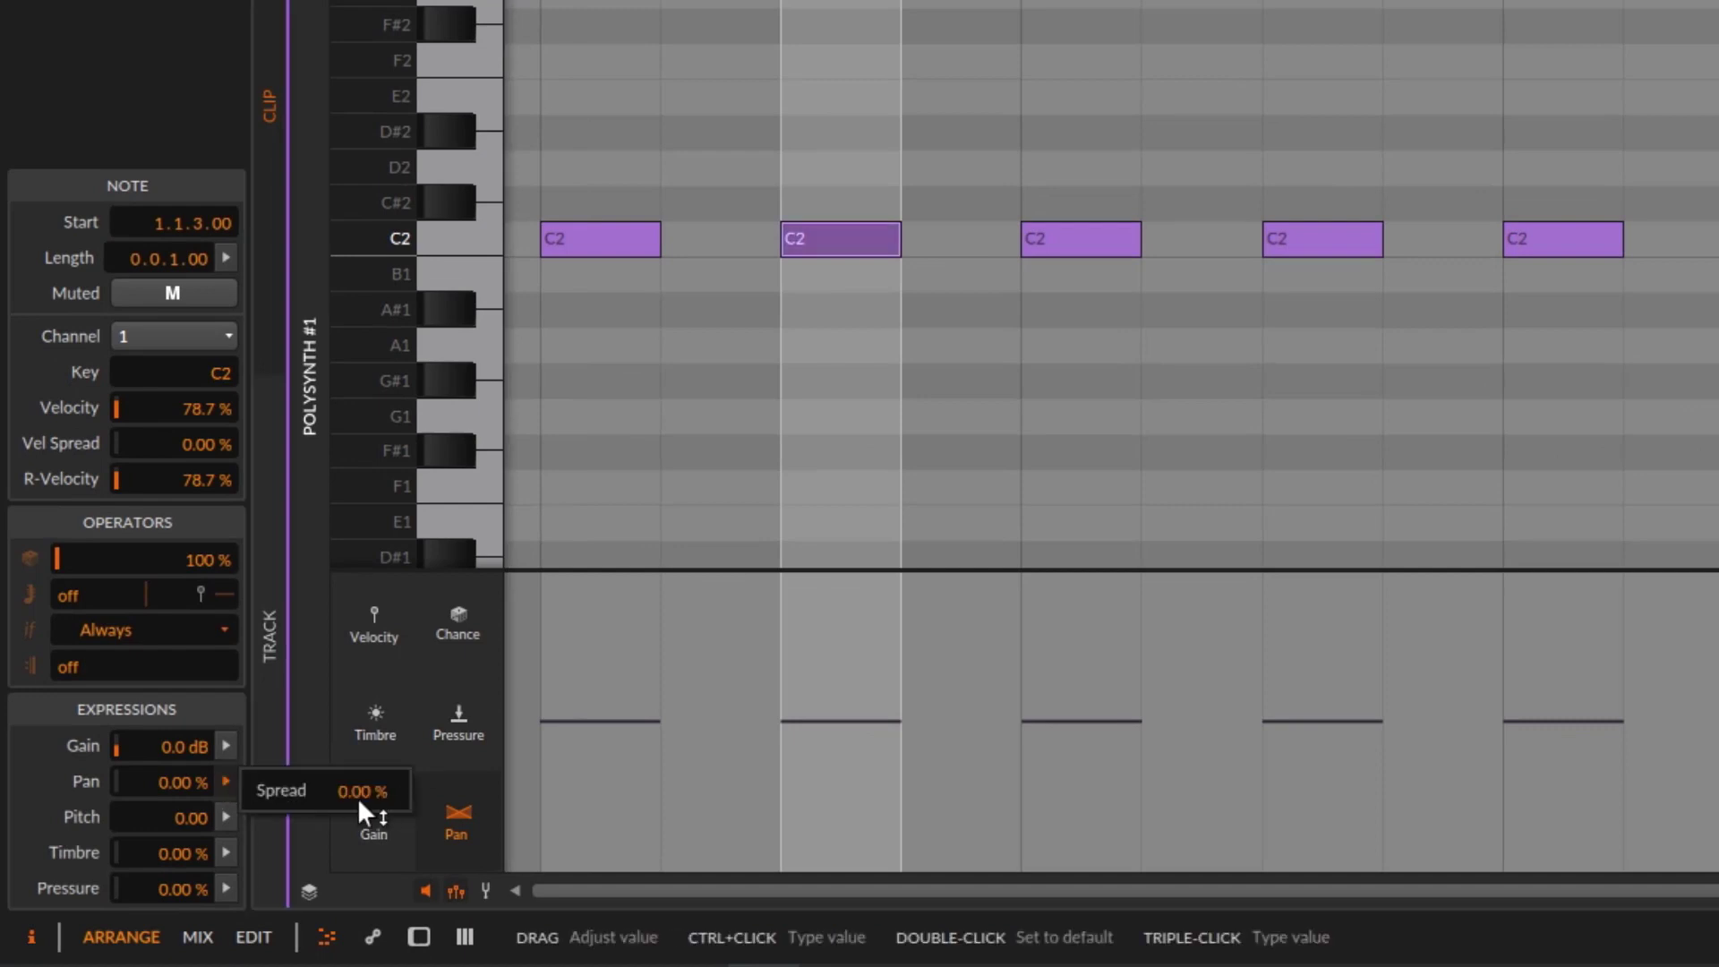
pyautogui.moveTo(358, 793); pyautogui.dragTo(358, 775)
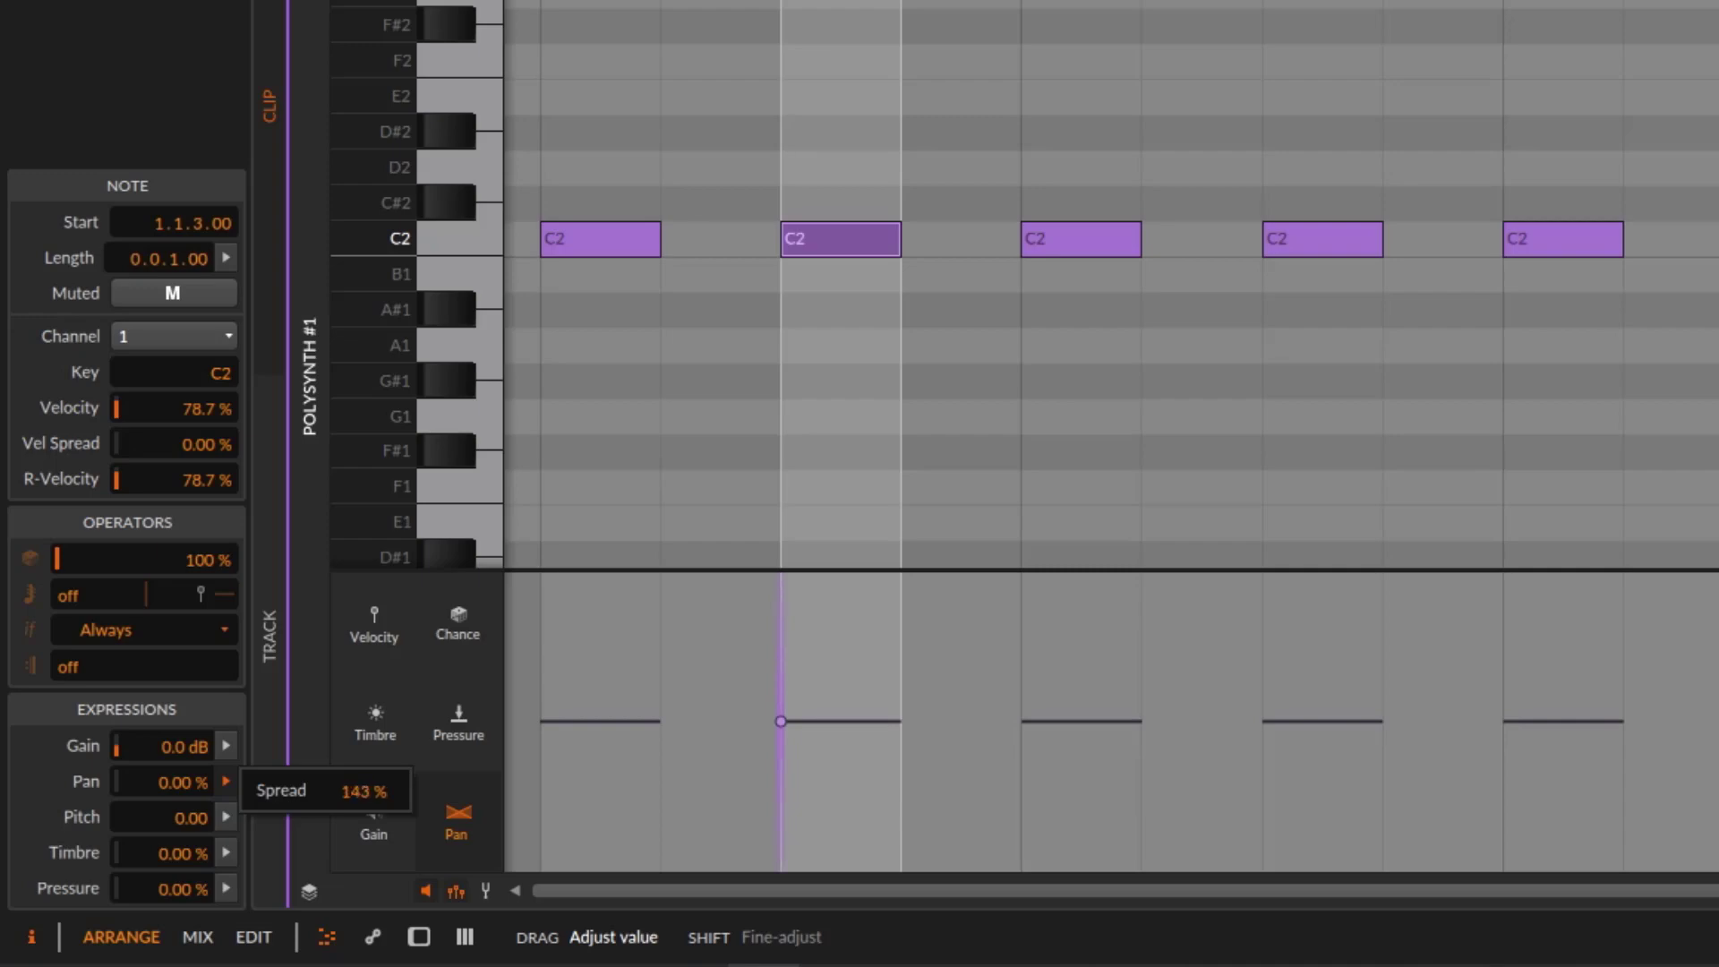
pyautogui.moveTo(364, 791); pyautogui.dragTo(363, 777)
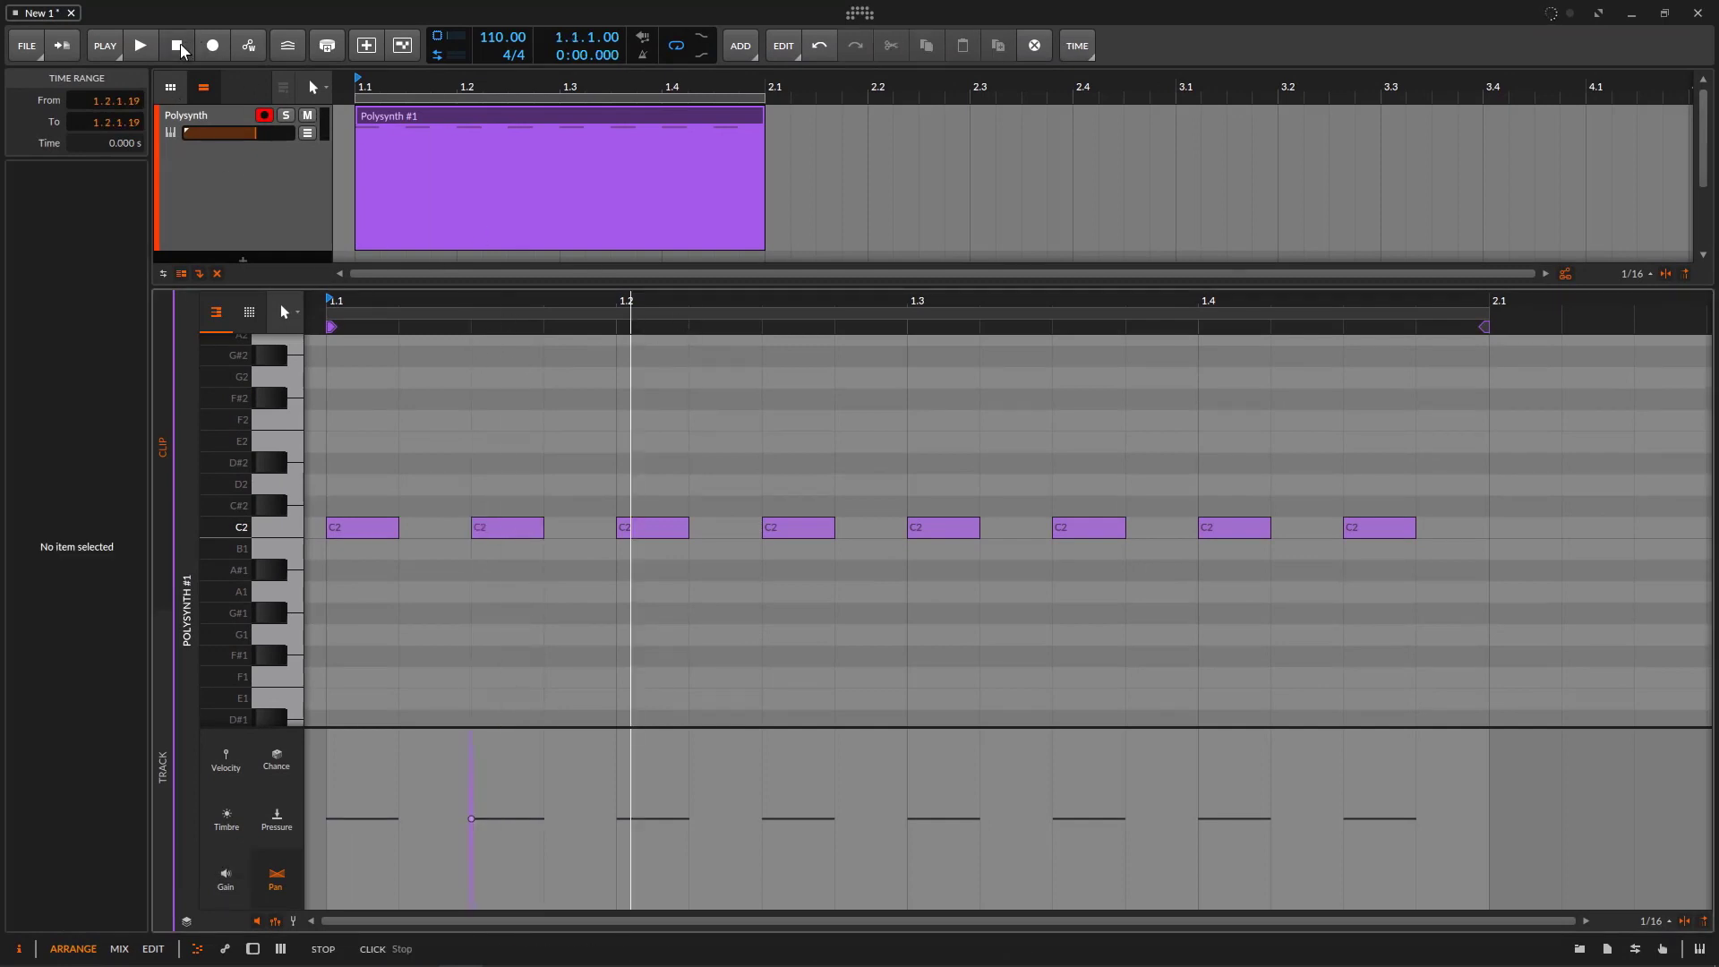
# - Play the loop, inspect the pan spread of the C2 note at 1.1.3, and stop playback
pyautogui.click(141, 45)
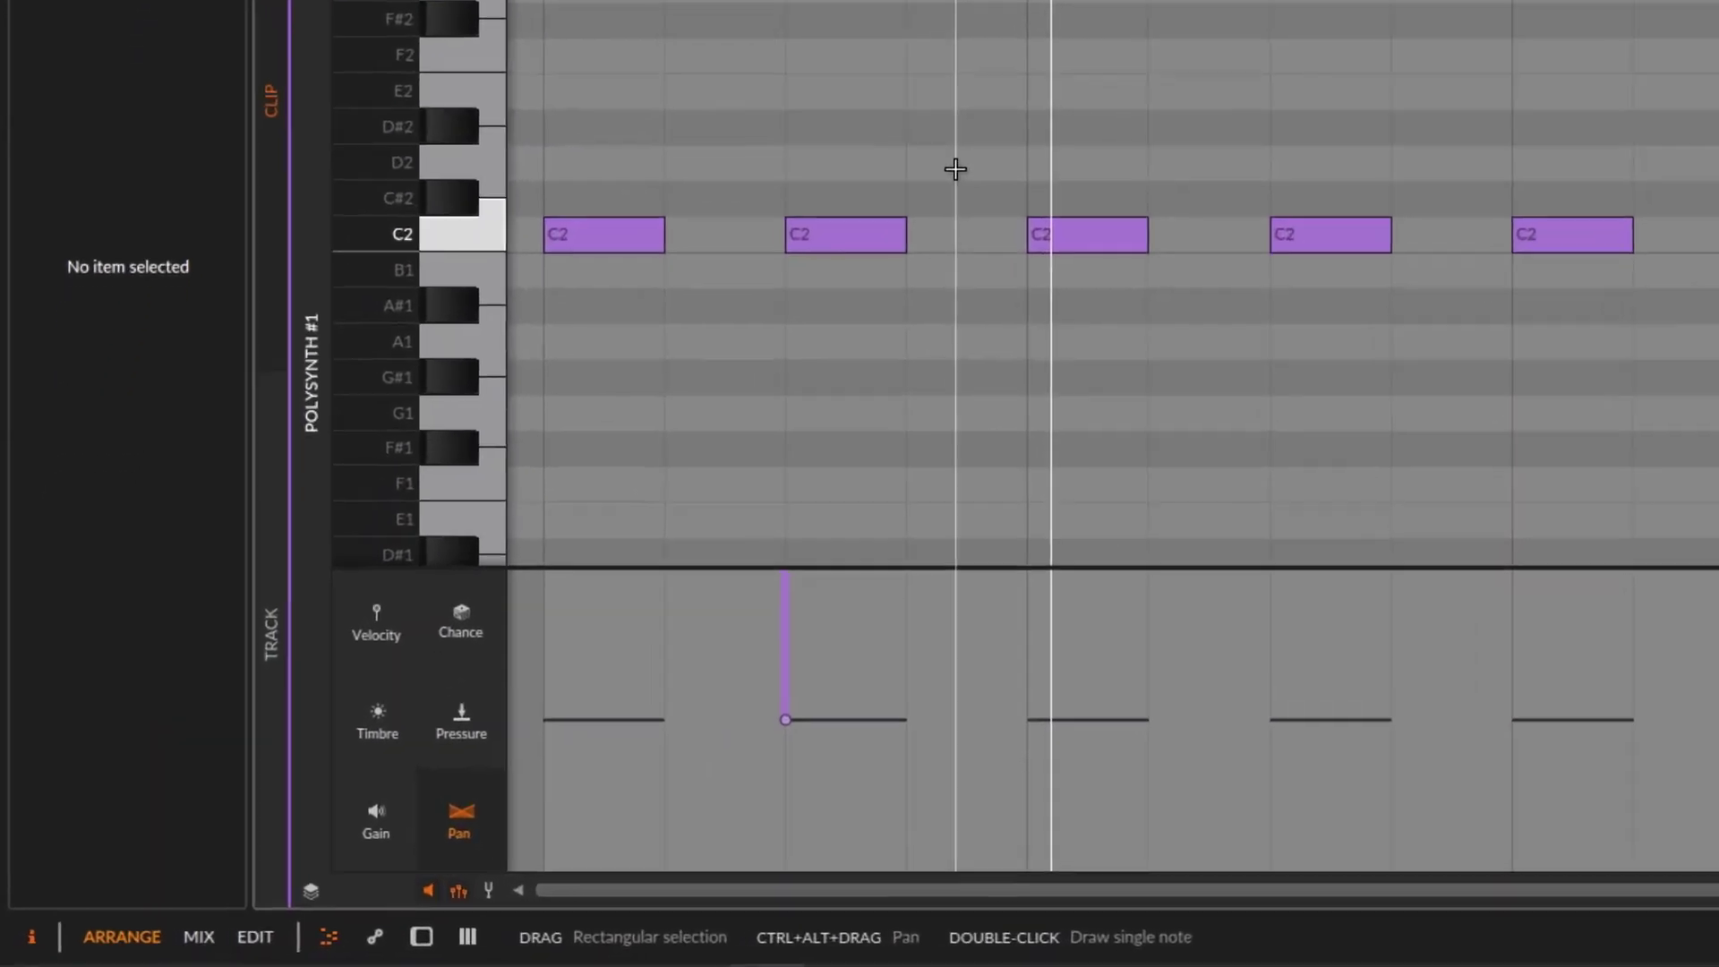
pyautogui.scroll(2, 955, 169)
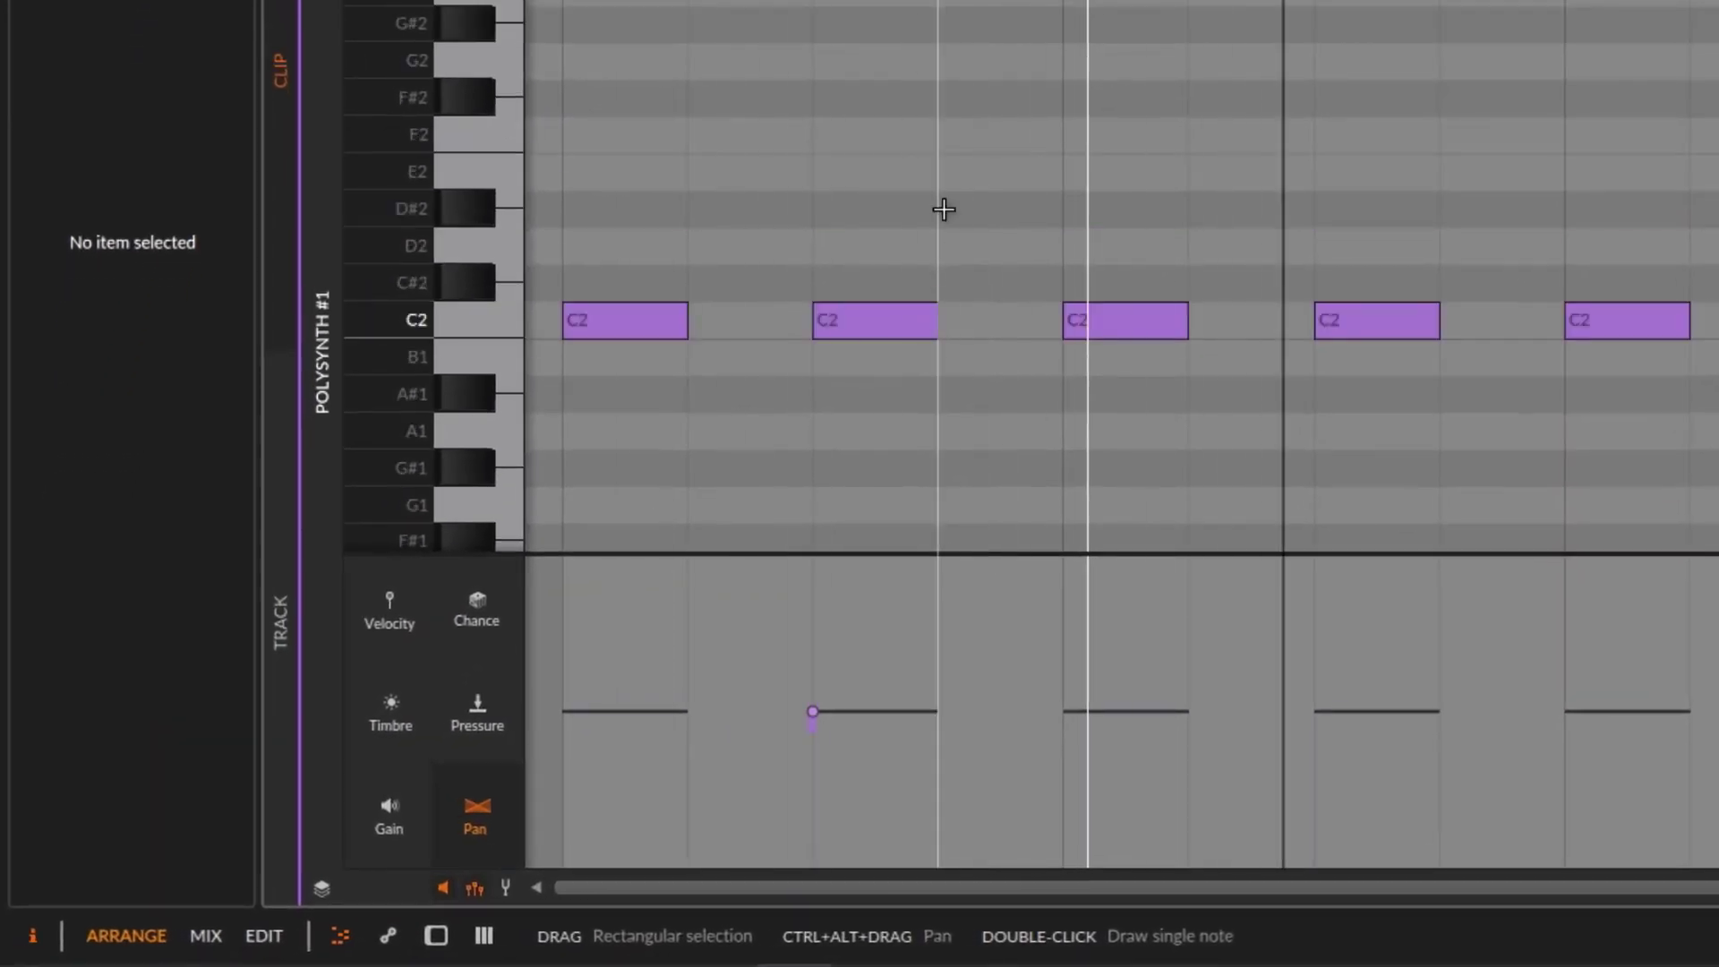
pyautogui.click(878, 246)
pyautogui.scroll(-2, 1212, 265)
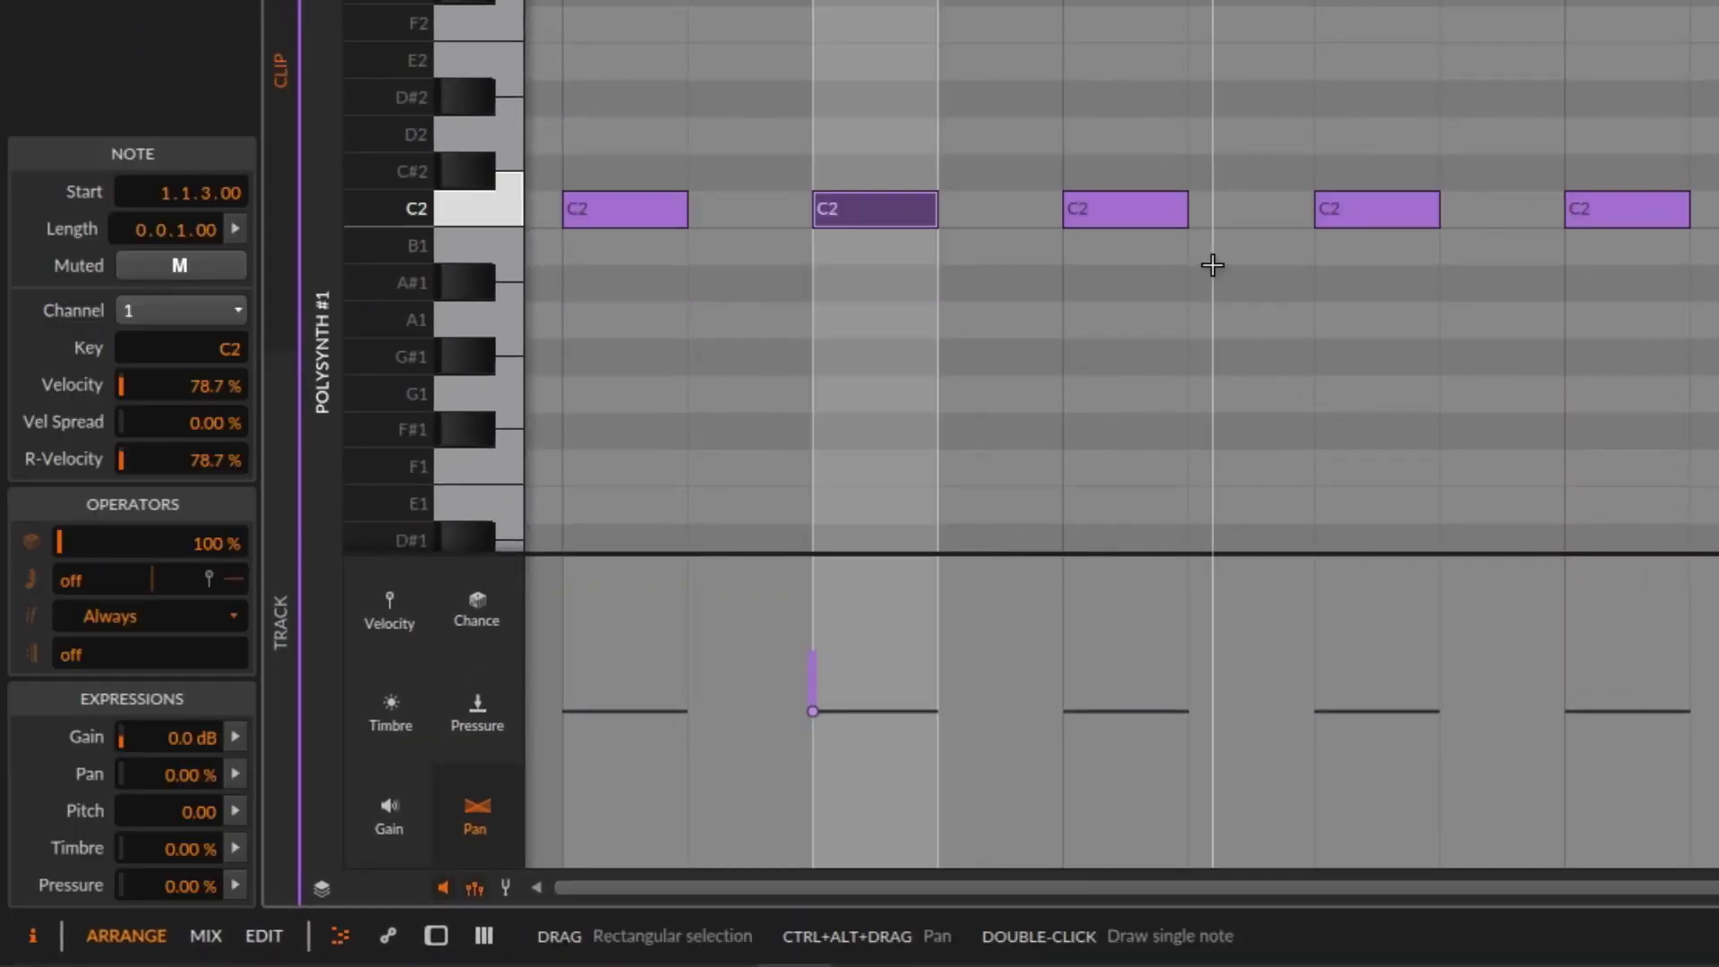
pyautogui.moveTo(812, 673); pyautogui.dragTo(825, 702)
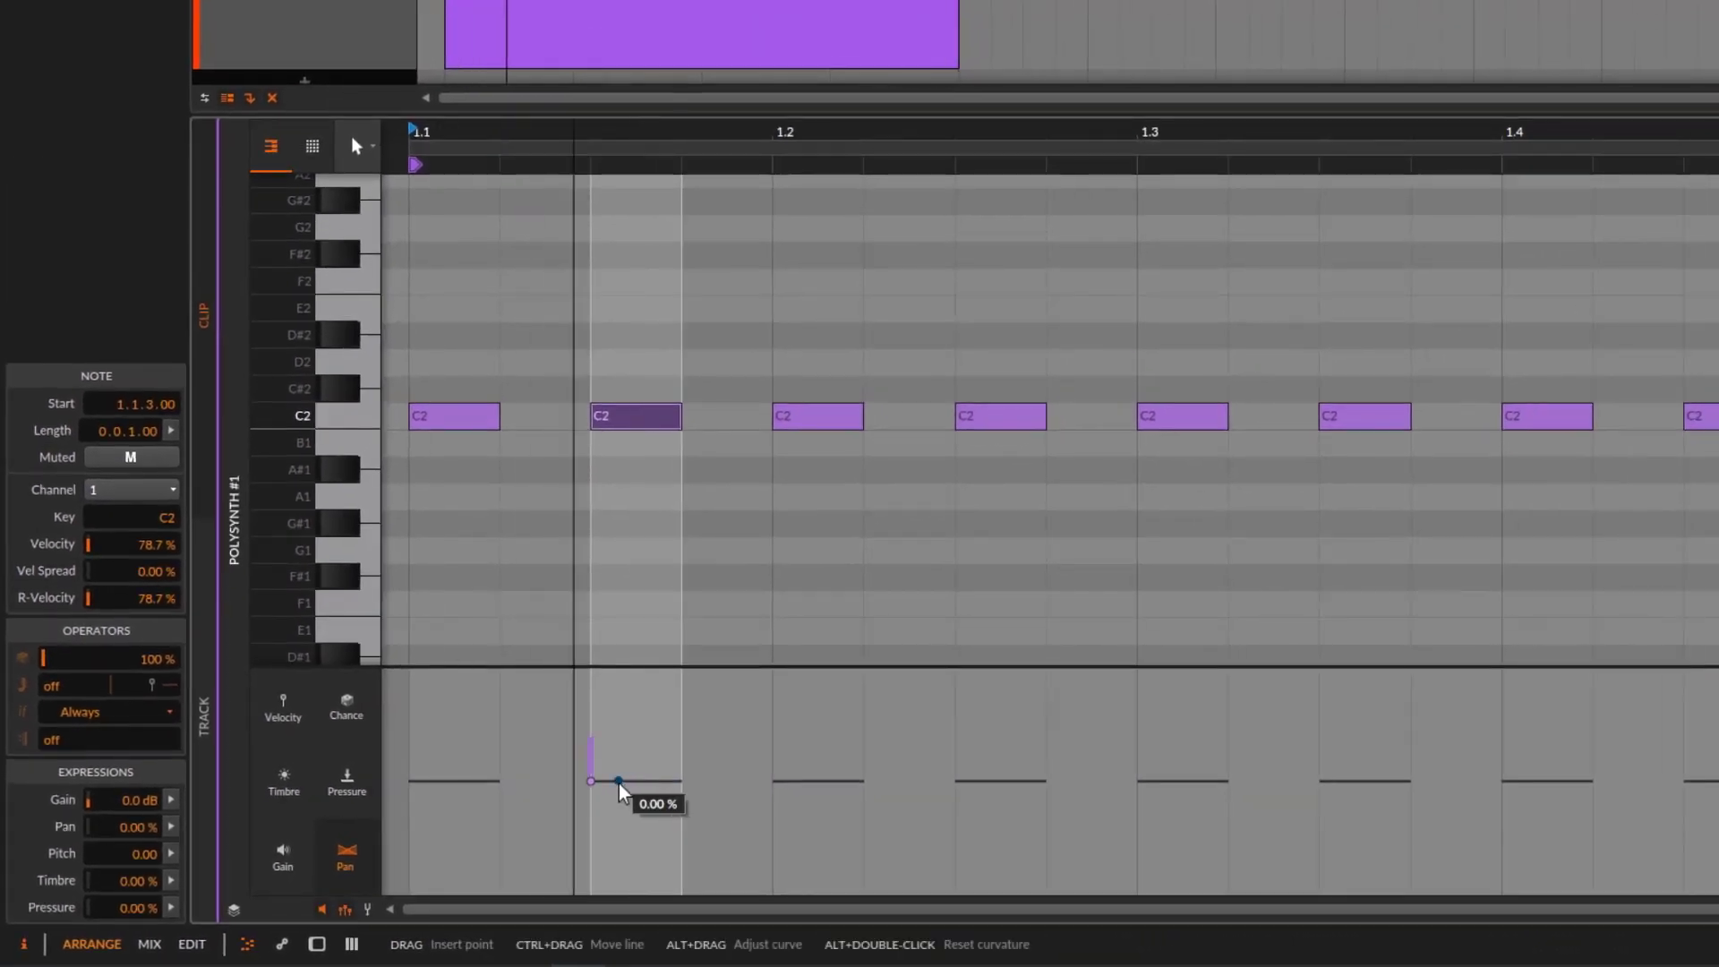
pyautogui.click(170, 827)
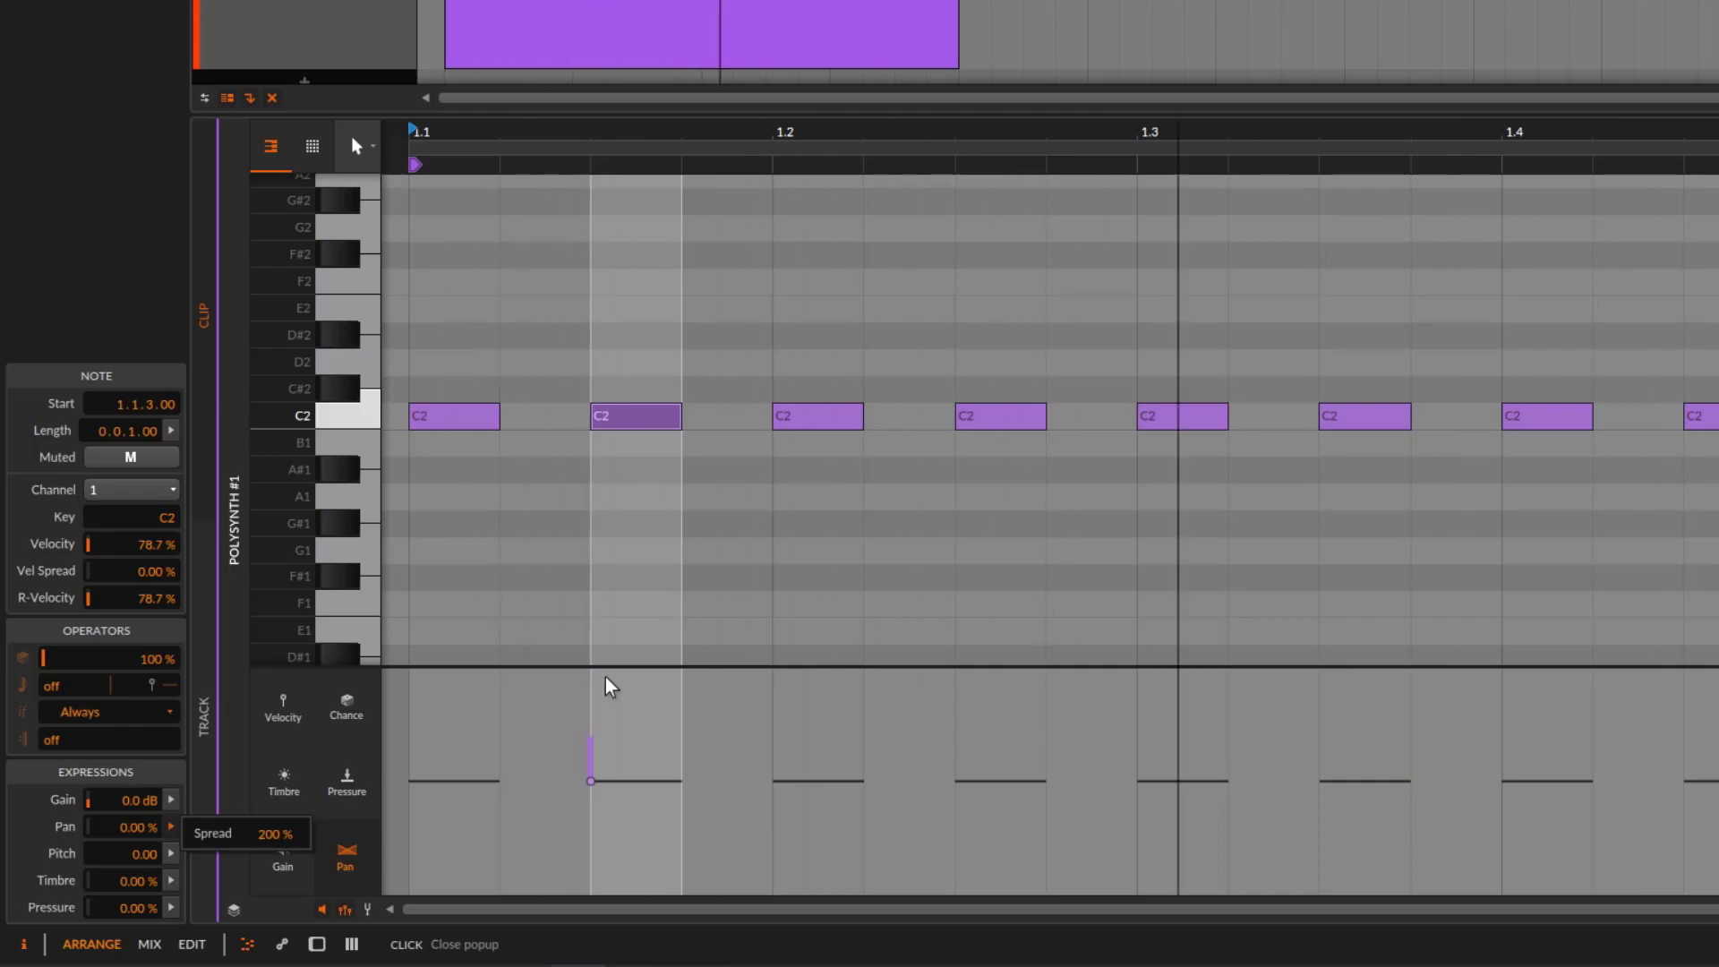
pyautogui.click(652, 618)
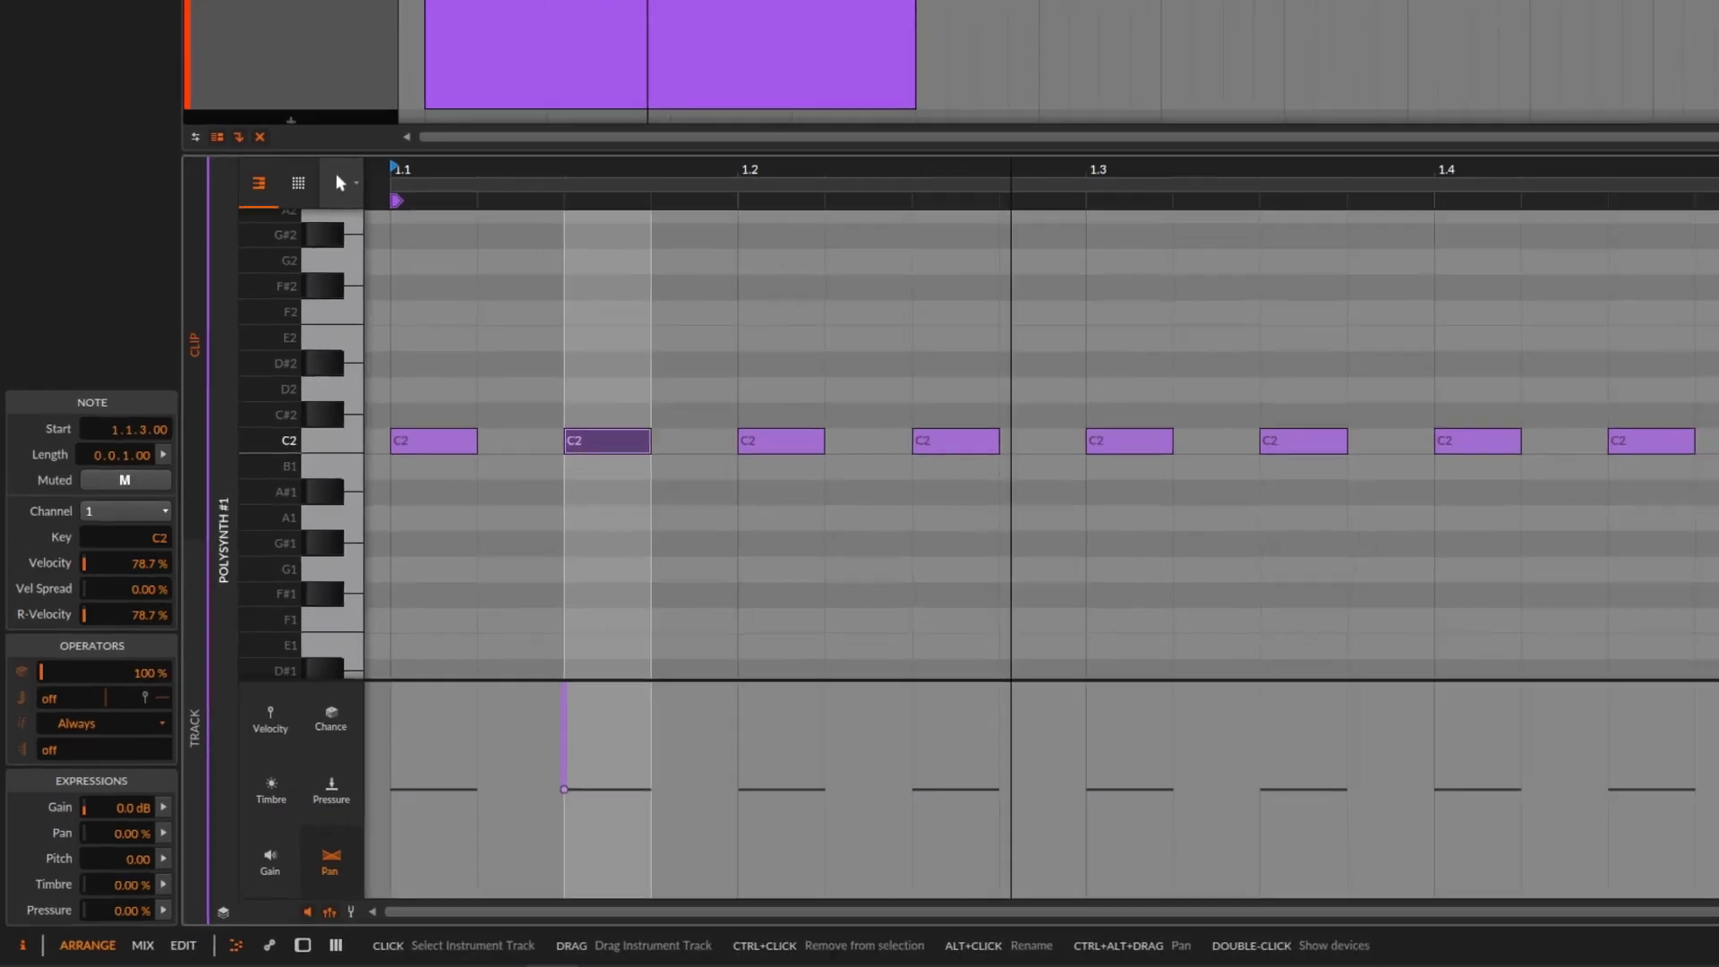
pyautogui.click(179, 32)
# - Raise the pan spread of all eight C2 notes to 200 % and play the clip
pyautogui.moveTo(1634, 449); pyautogui.dragTo(316, 650)
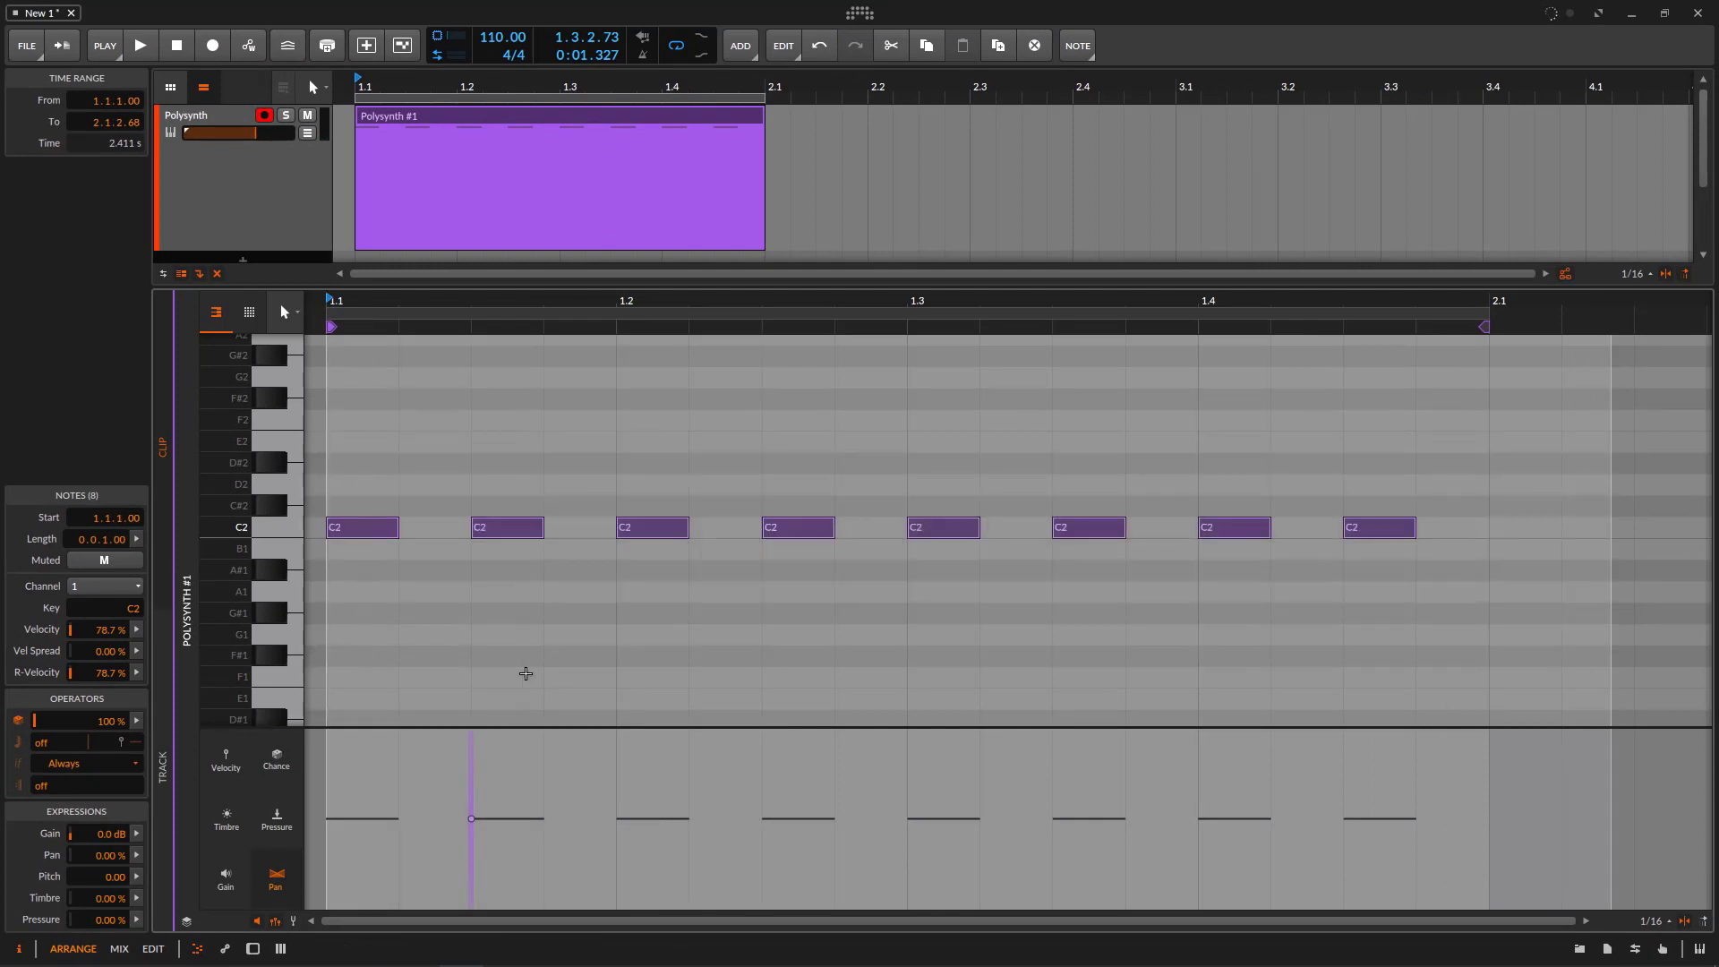
pyautogui.click(137, 855)
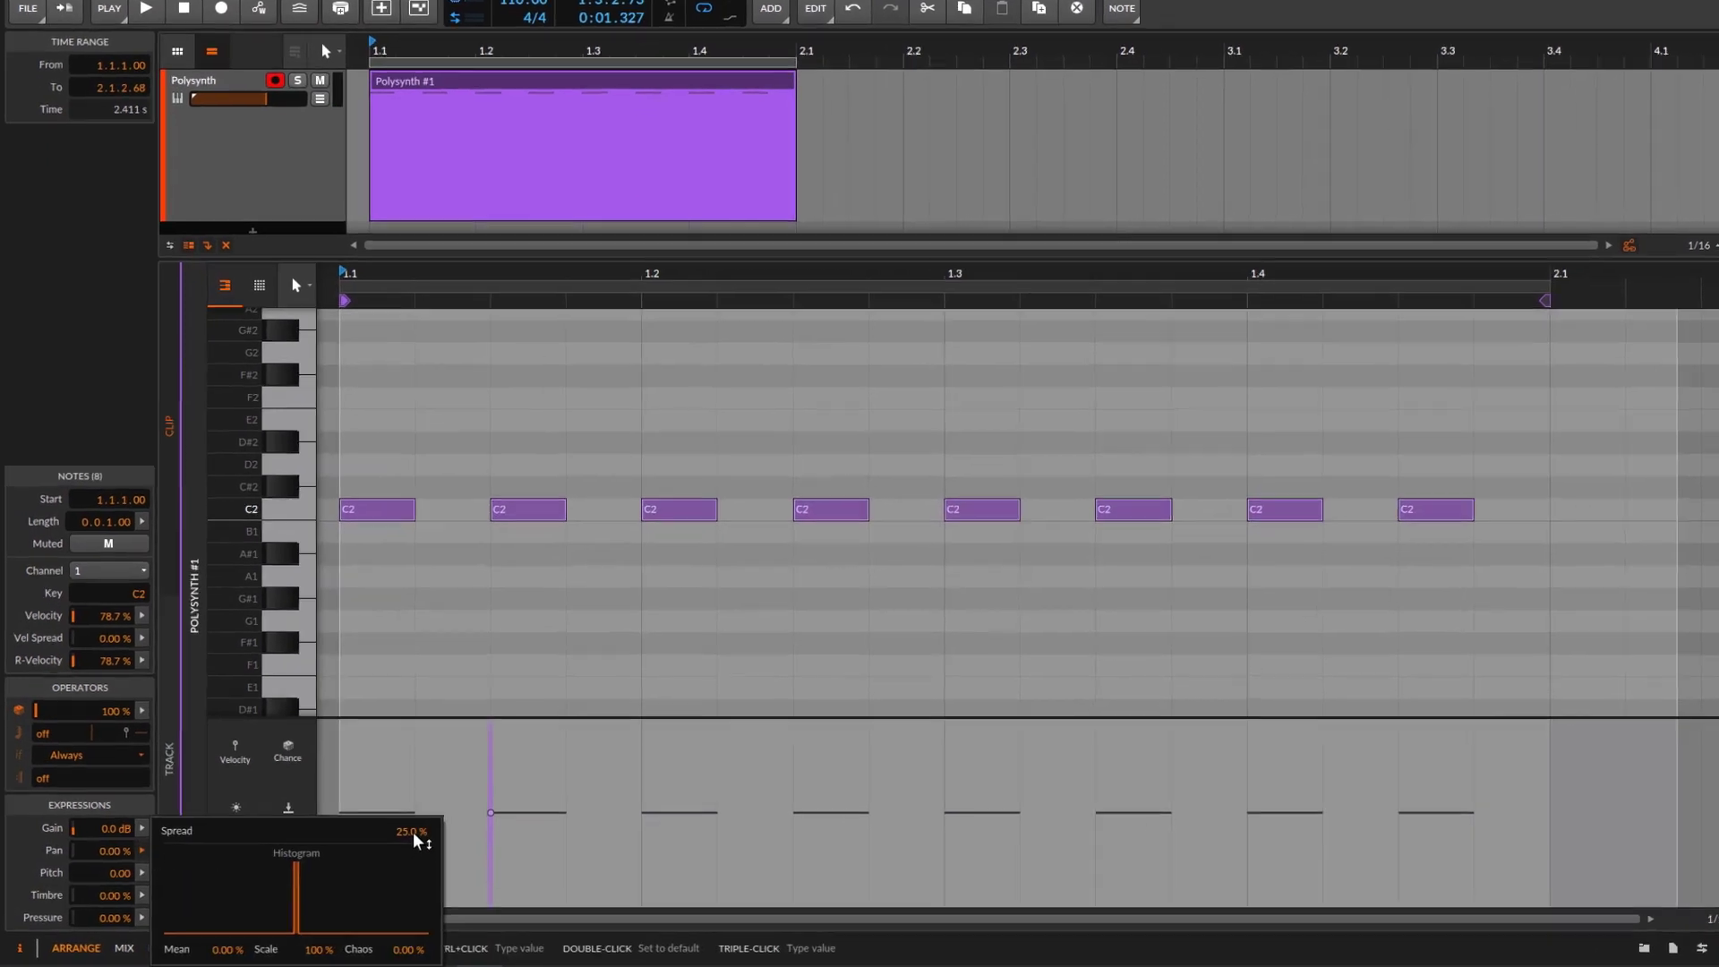
pyautogui.moveTo(394, 838); pyautogui.dragTo(395, 743)
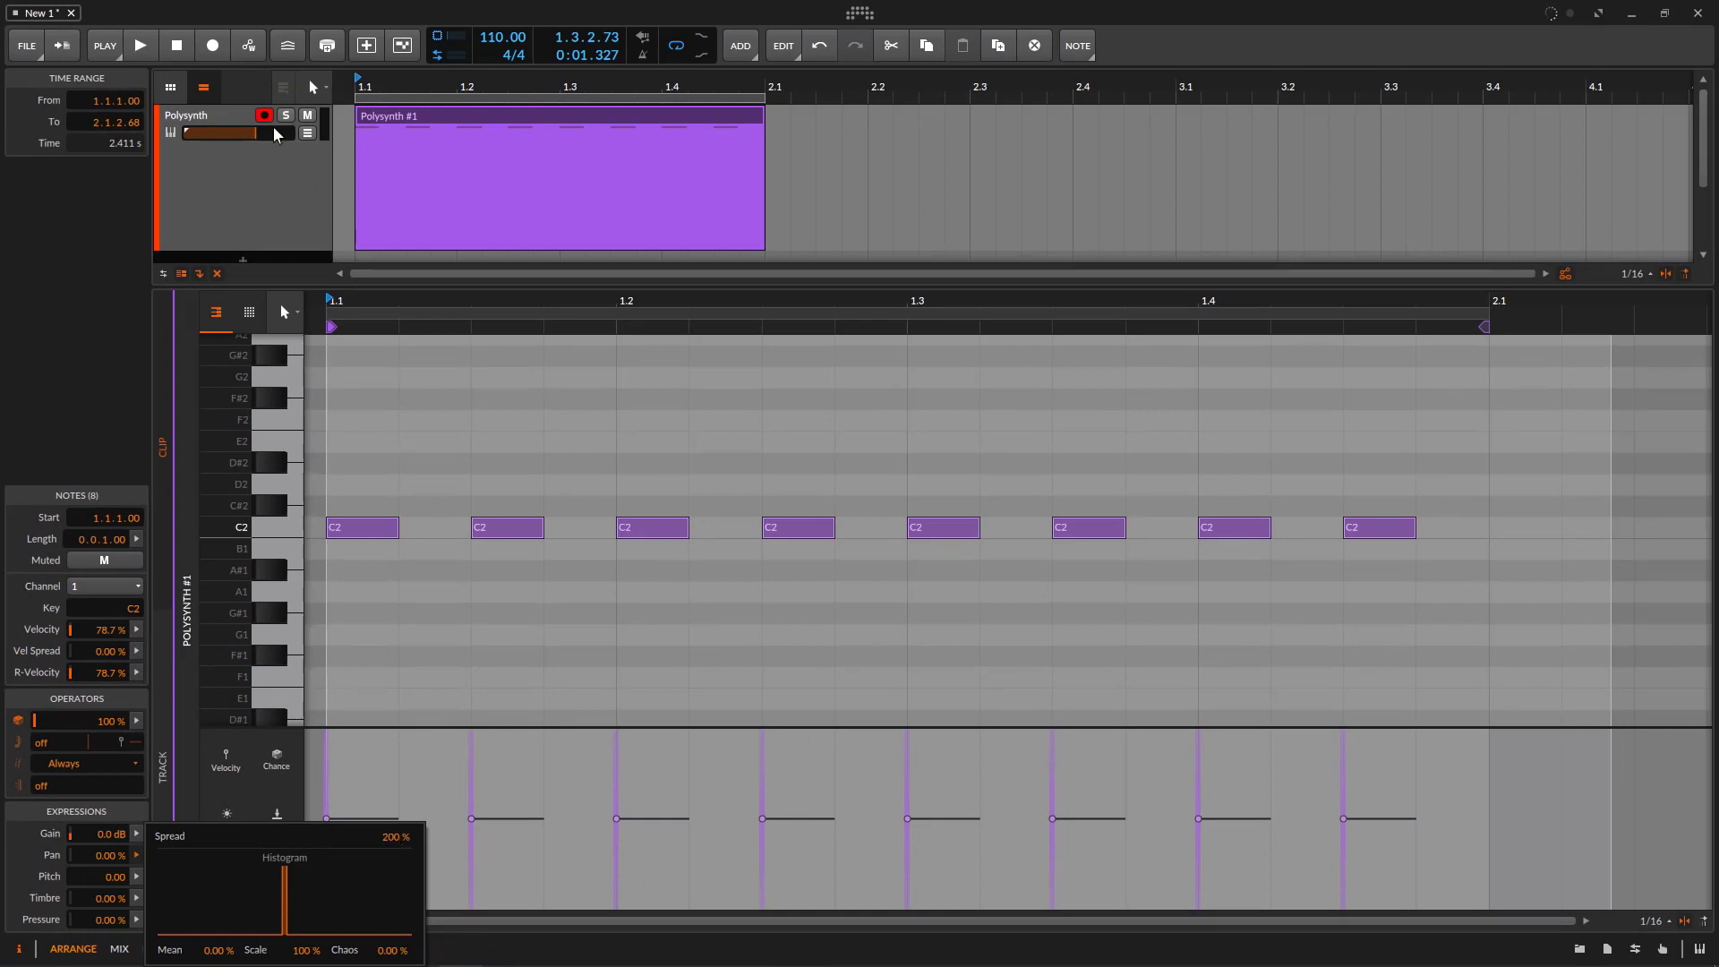
pyautogui.click(140, 47)
pyautogui.click(141, 48)
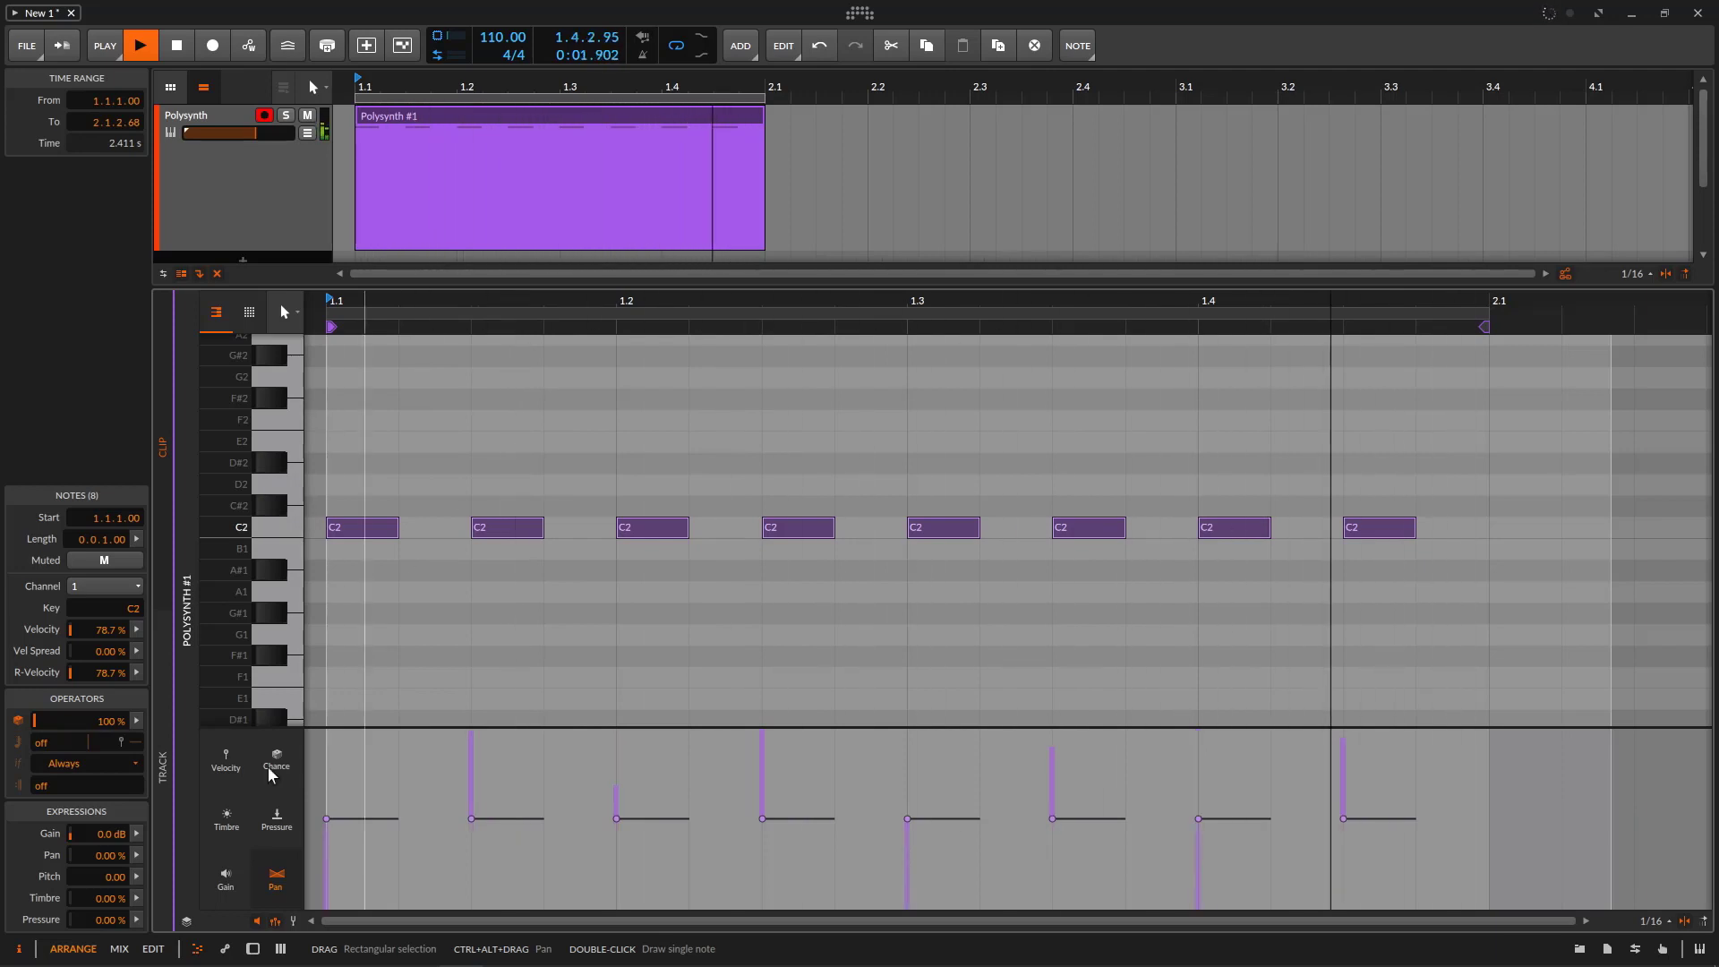
# - Vary the shared pan spread during playback through 31 % and back up to 200 %, lower it to 10 %, and stop playback
pyautogui.click(136, 855)
pyautogui.moveTo(394, 841); pyautogui.dragTo(394, 933)
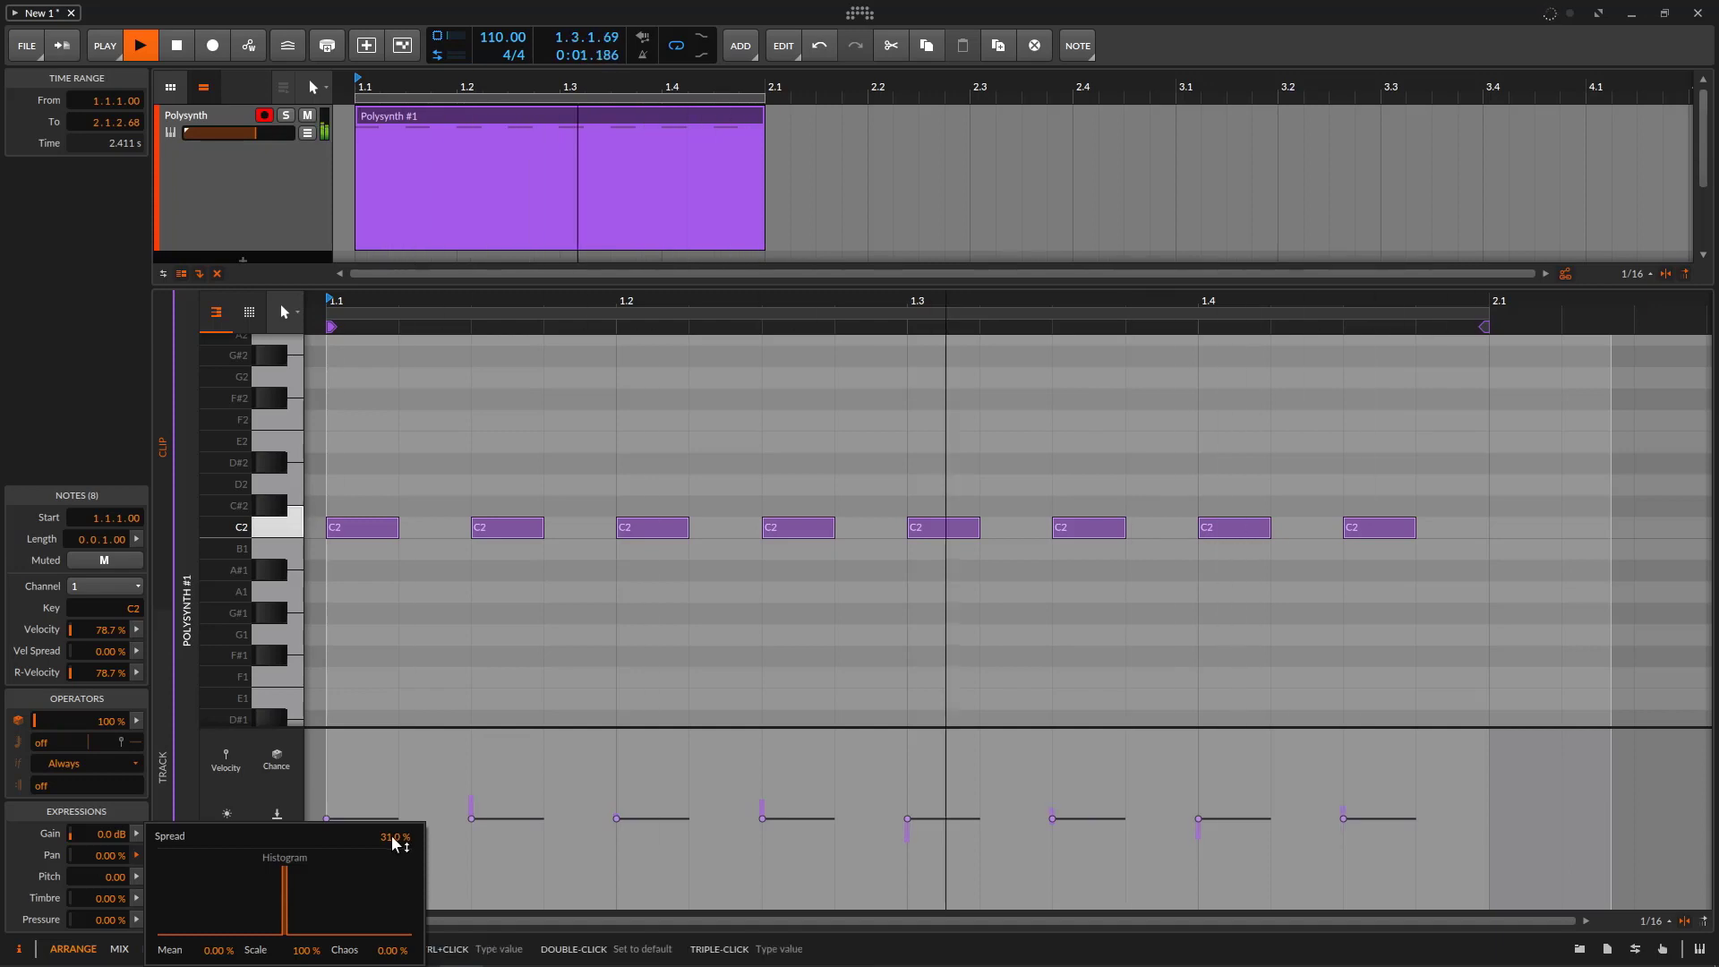
pyautogui.moveTo(396, 837); pyautogui.dragTo(395, 698)
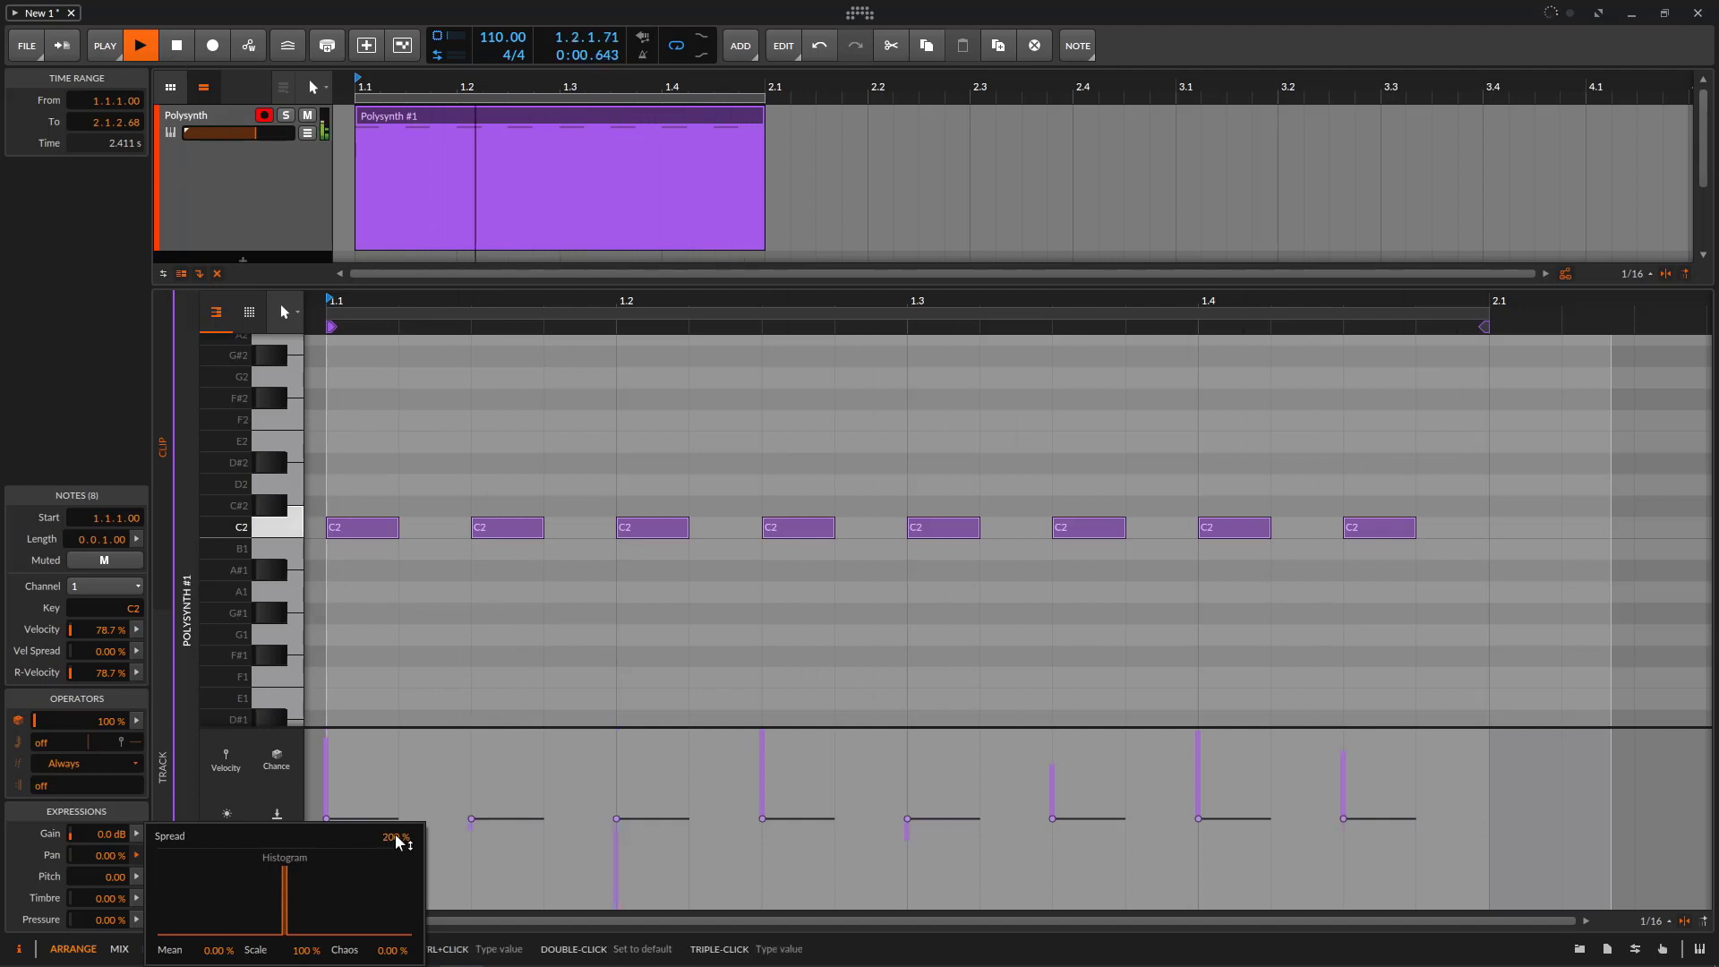
pyautogui.moveTo(386, 843); pyautogui.dragTo(387, 966)
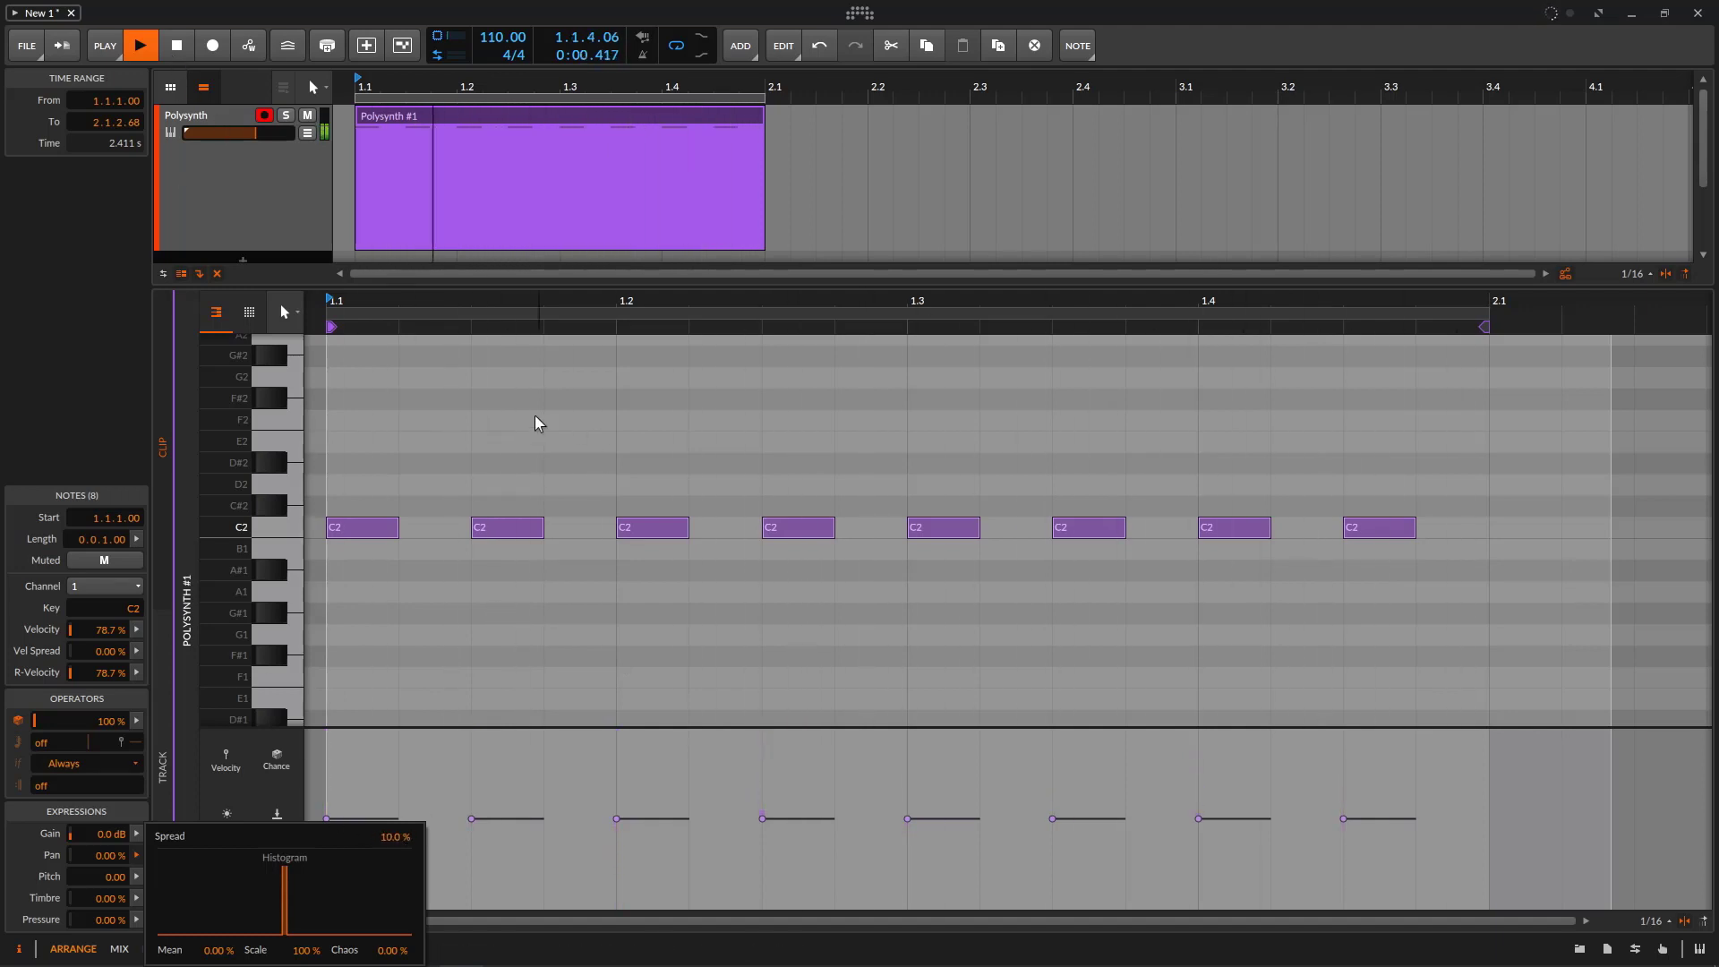
pyautogui.press('space')
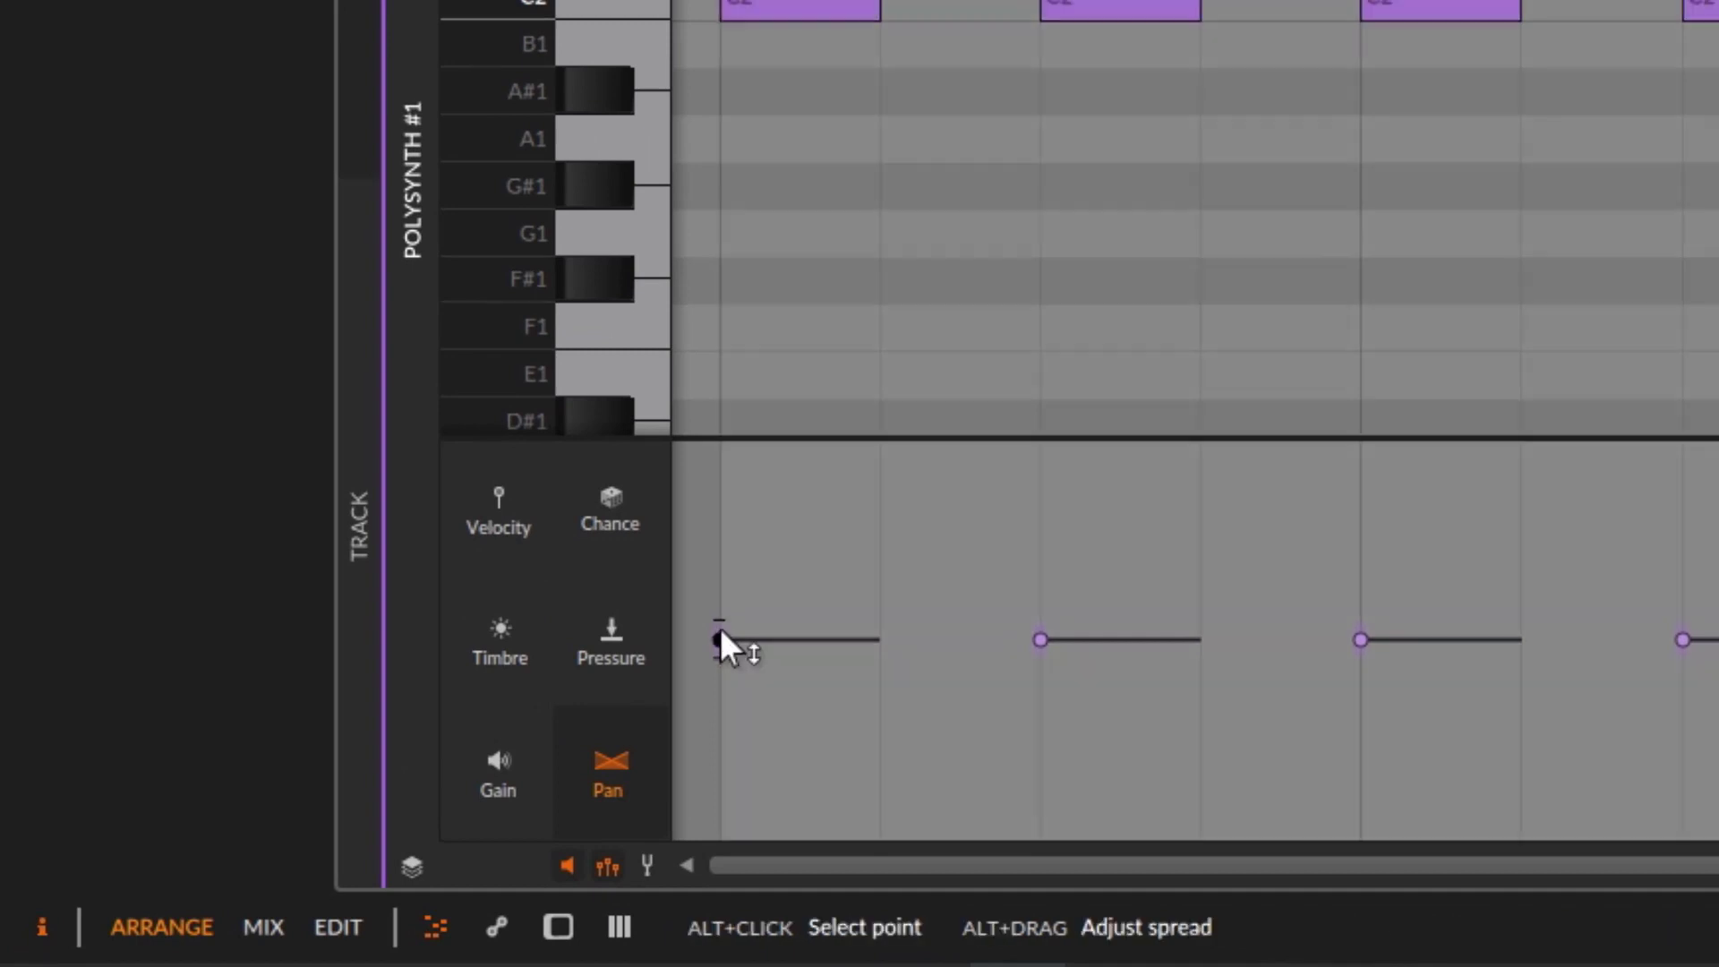
# - Give each of the eight C2 notes its own pan spread, with 200 % on the last note, and start playback
pyautogui.moveTo(720, 635); pyautogui.dragTo(730, 545)
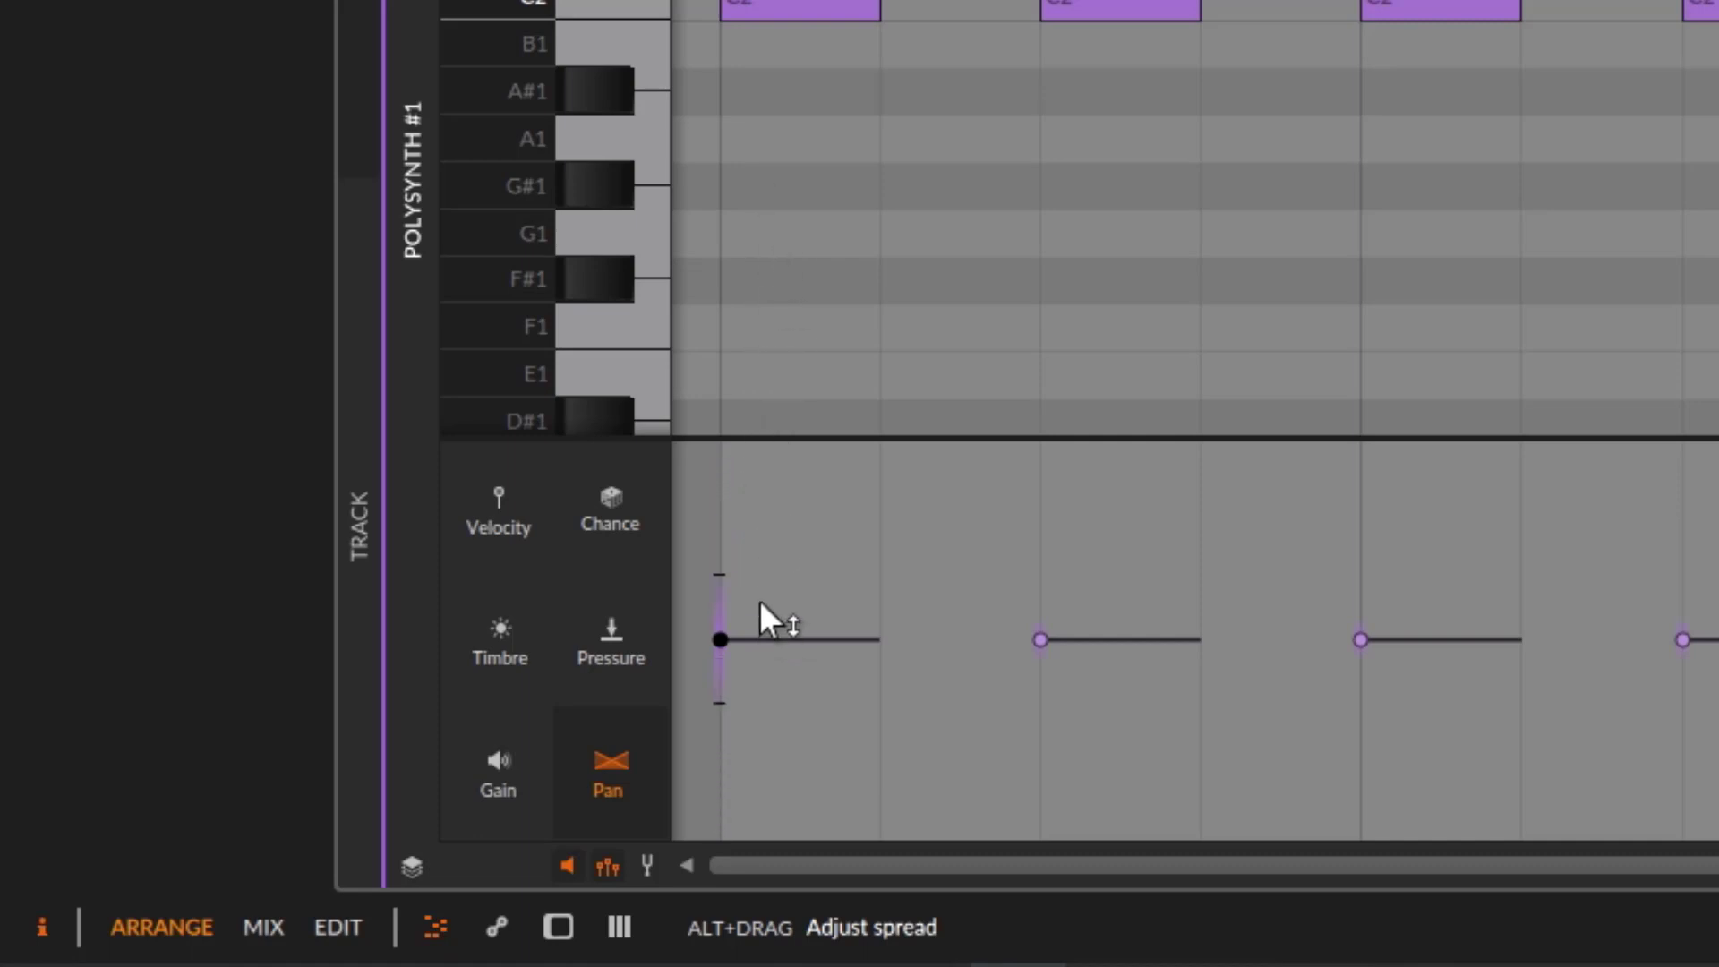
pyautogui.moveTo(759, 600); pyautogui.dragTo(767, 70)
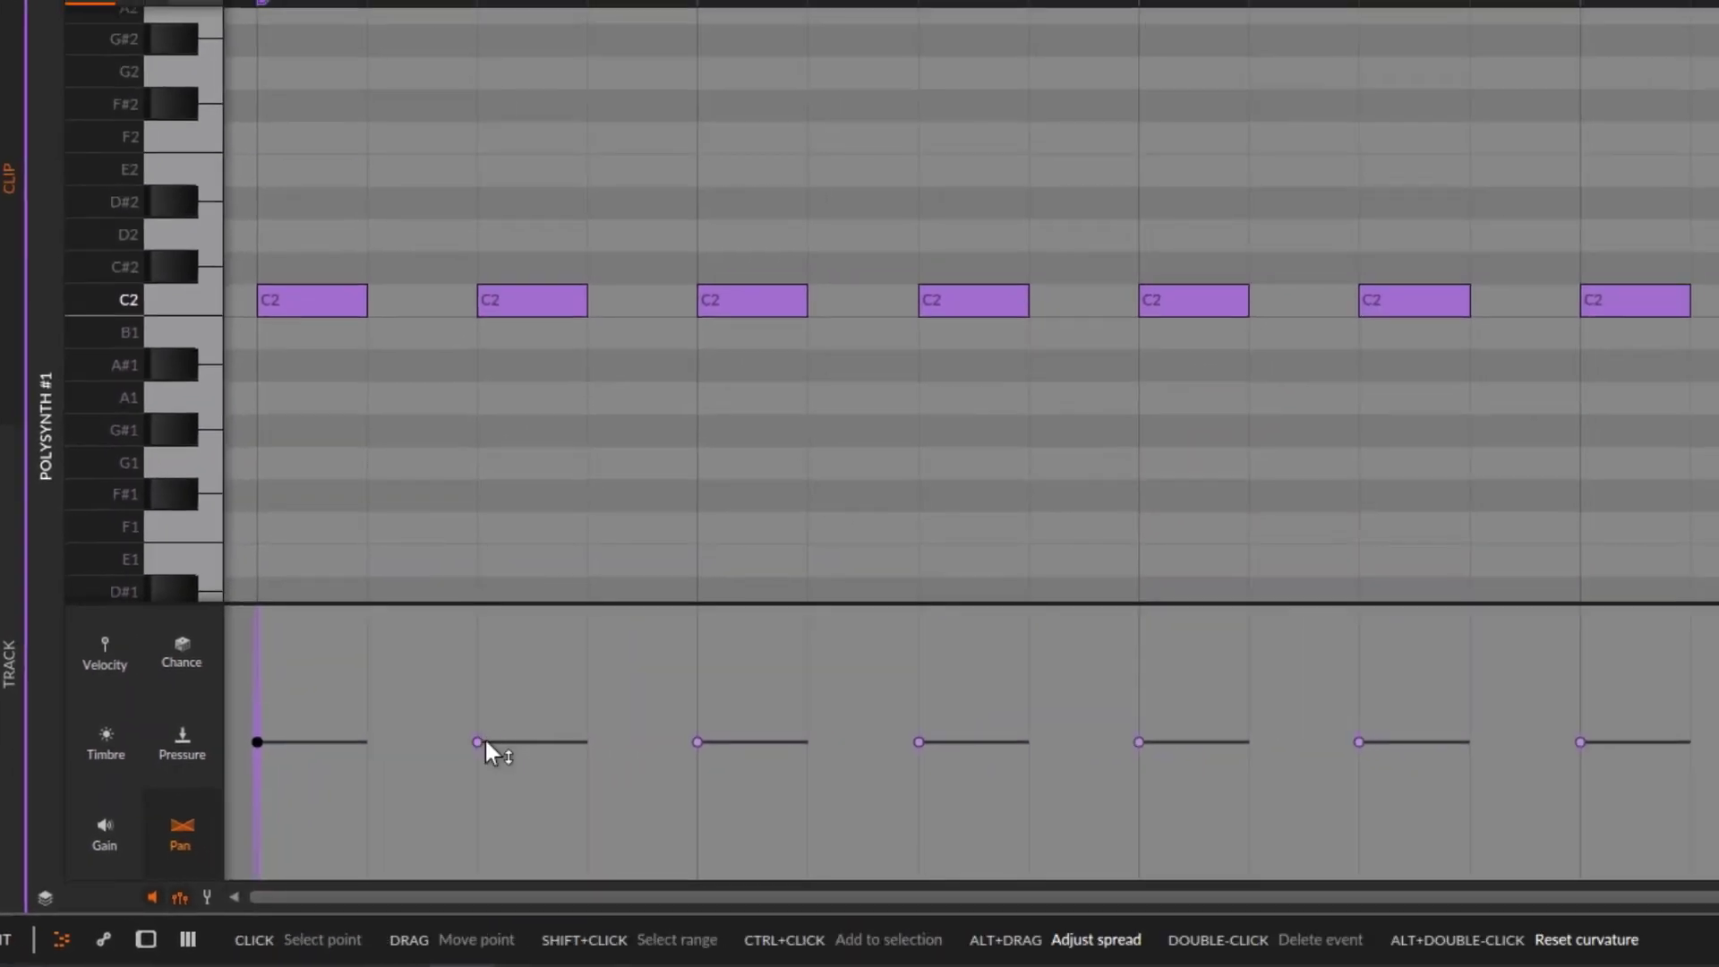
pyautogui.moveTo(480, 741); pyautogui.dragTo(480, 710)
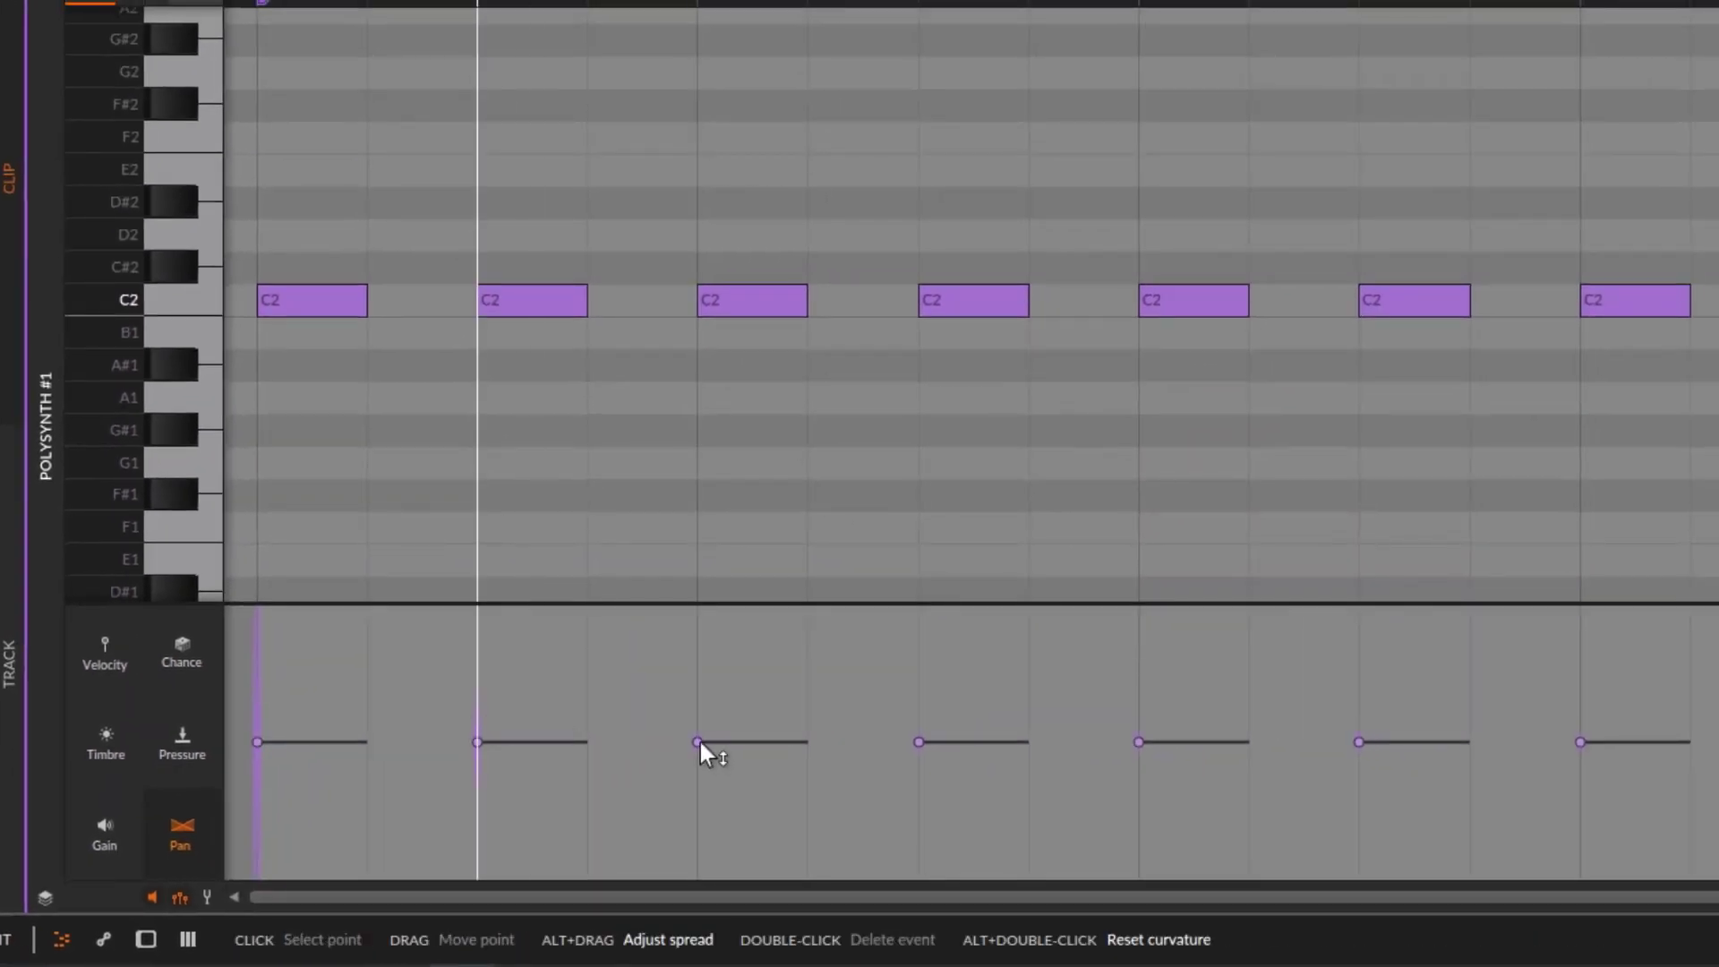
pyautogui.moveTo(699, 743); pyautogui.dragTo(700, 662)
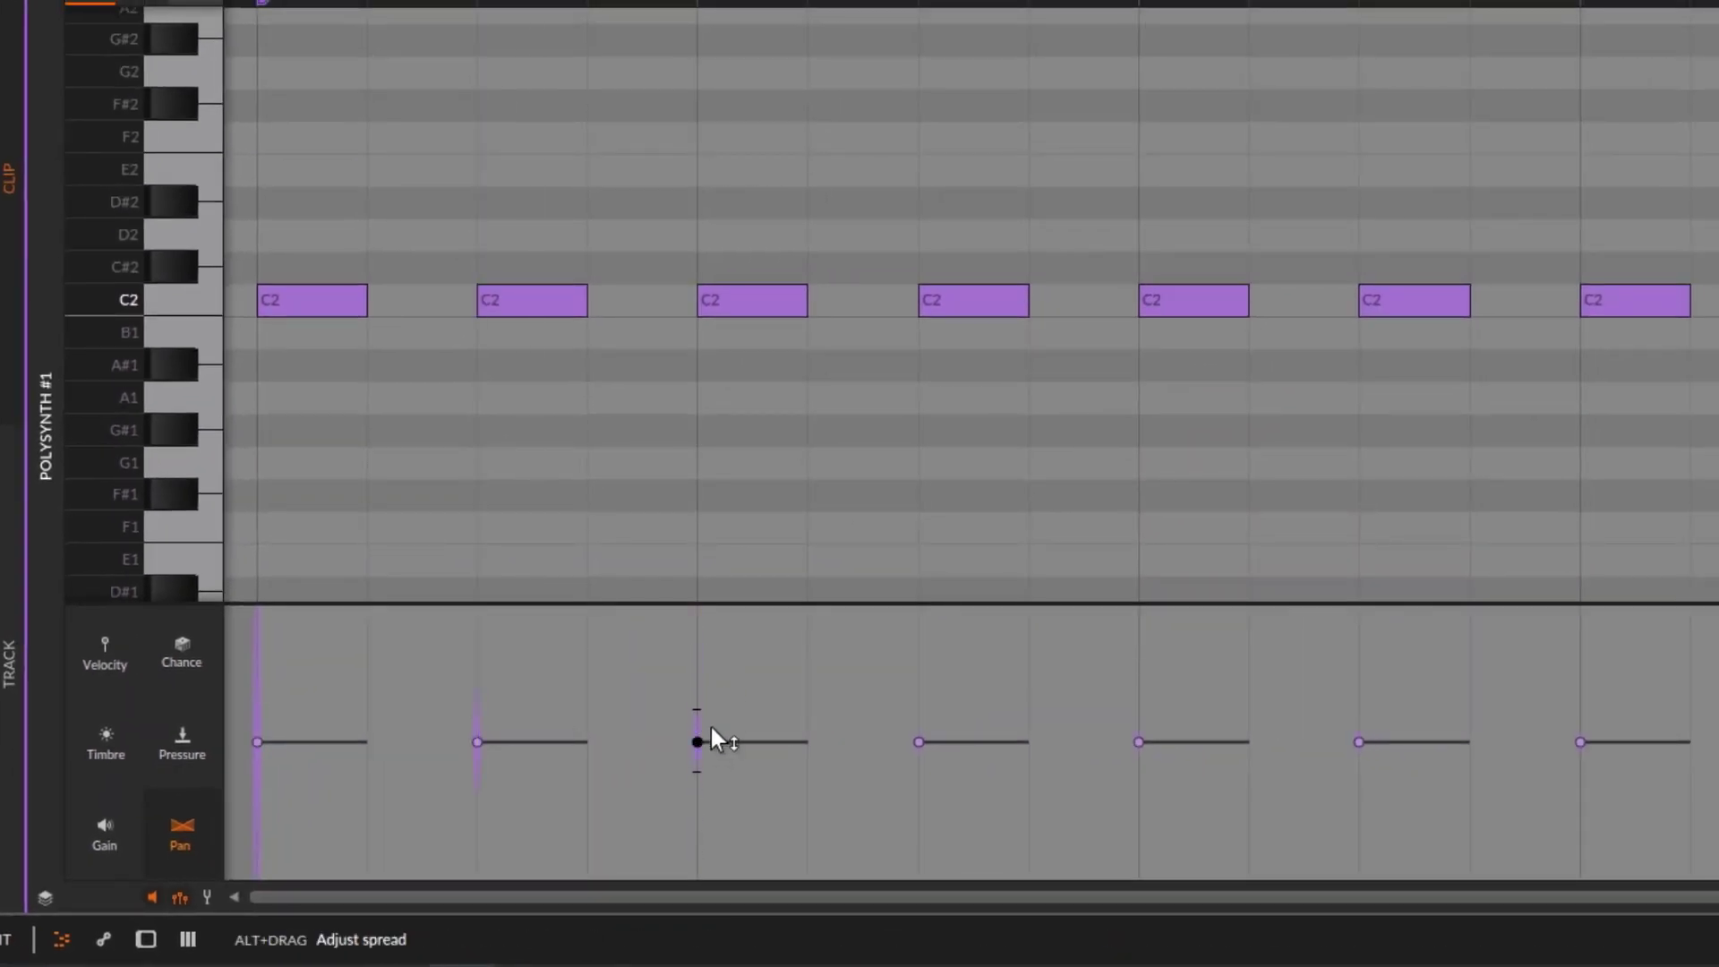
pyautogui.moveTo(918, 741); pyautogui.dragTo(952, 535)
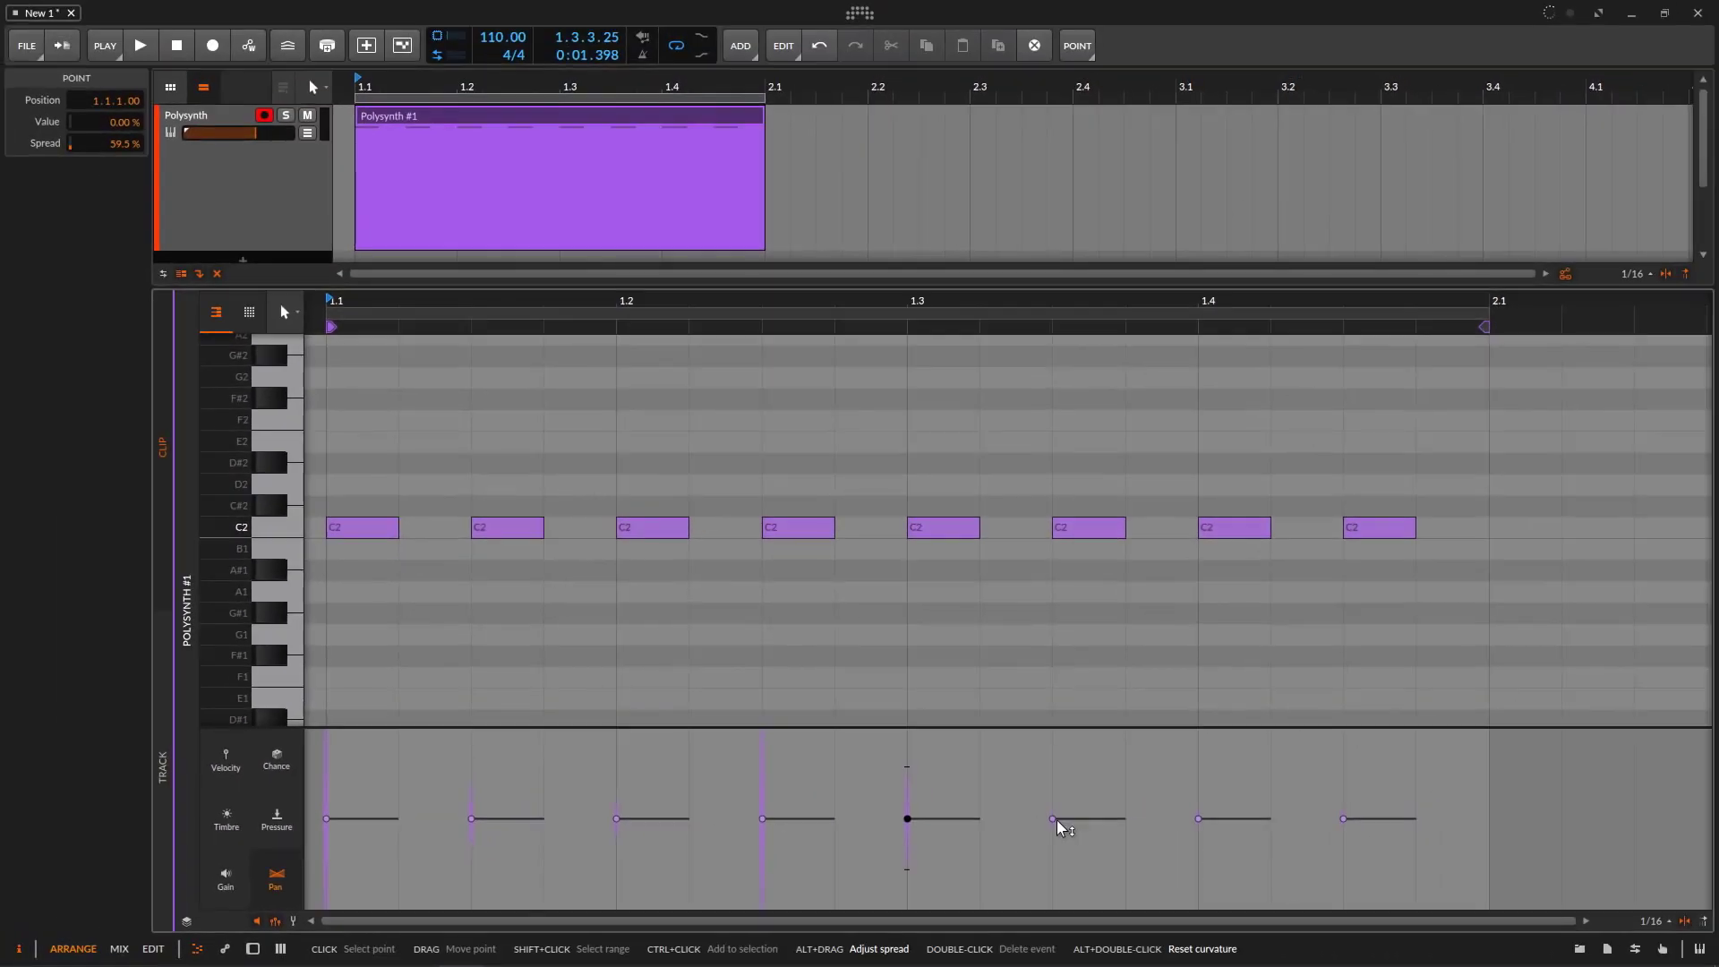
pyautogui.moveTo(1059, 822); pyautogui.dragTo(1055, 813)
pyautogui.moveTo(1201, 818); pyautogui.dragTo(1212, 735)
pyautogui.moveTo(1343, 818); pyautogui.dragTo(1370, 707)
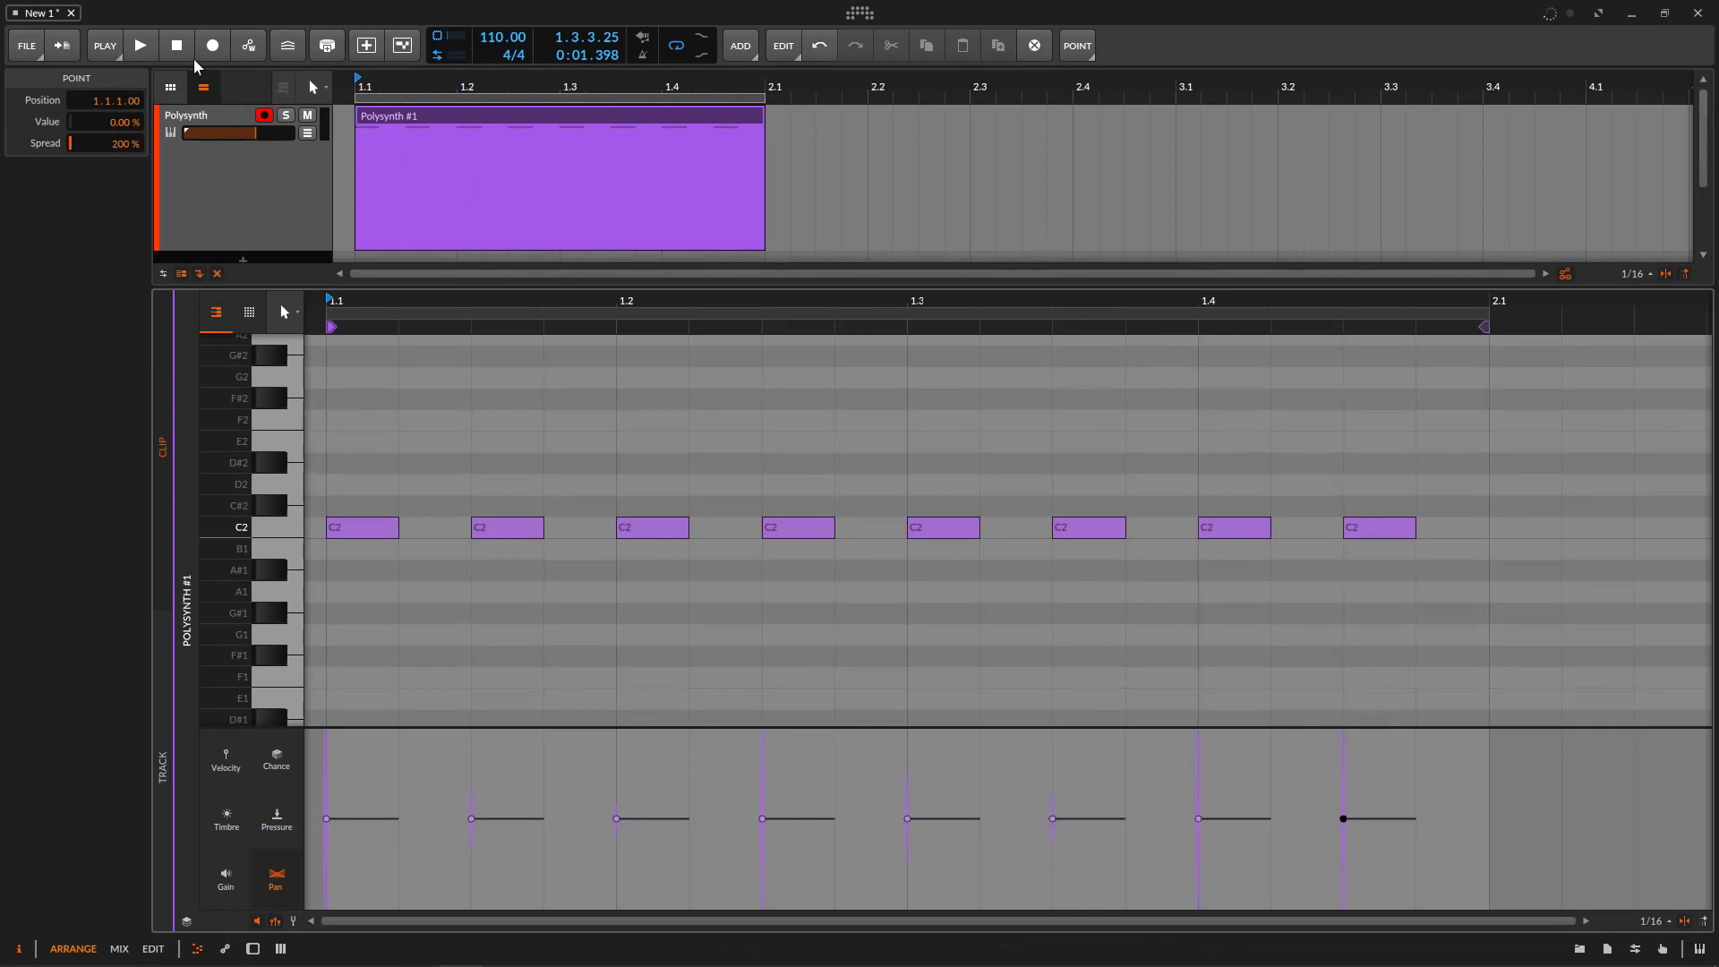
pyautogui.press('space')
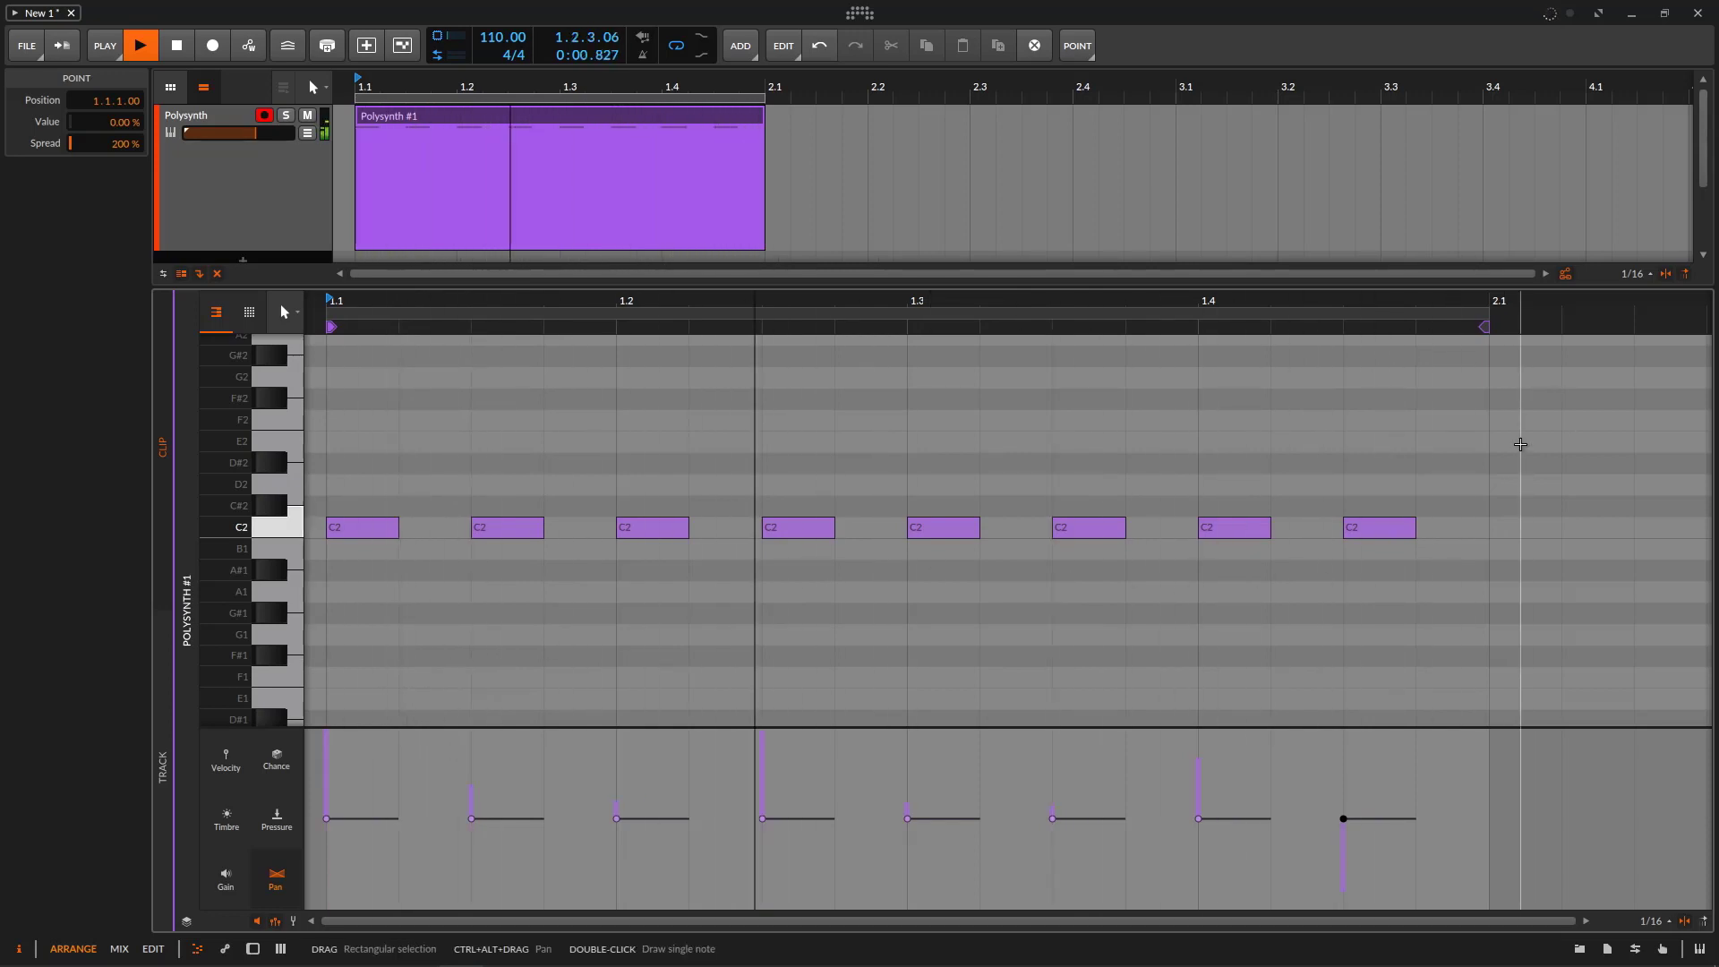
# - Select all eight C2 notes and increase their pan spread together while the loop plays
pyautogui.moveTo(1534, 438); pyautogui.dragTo(348, 590)
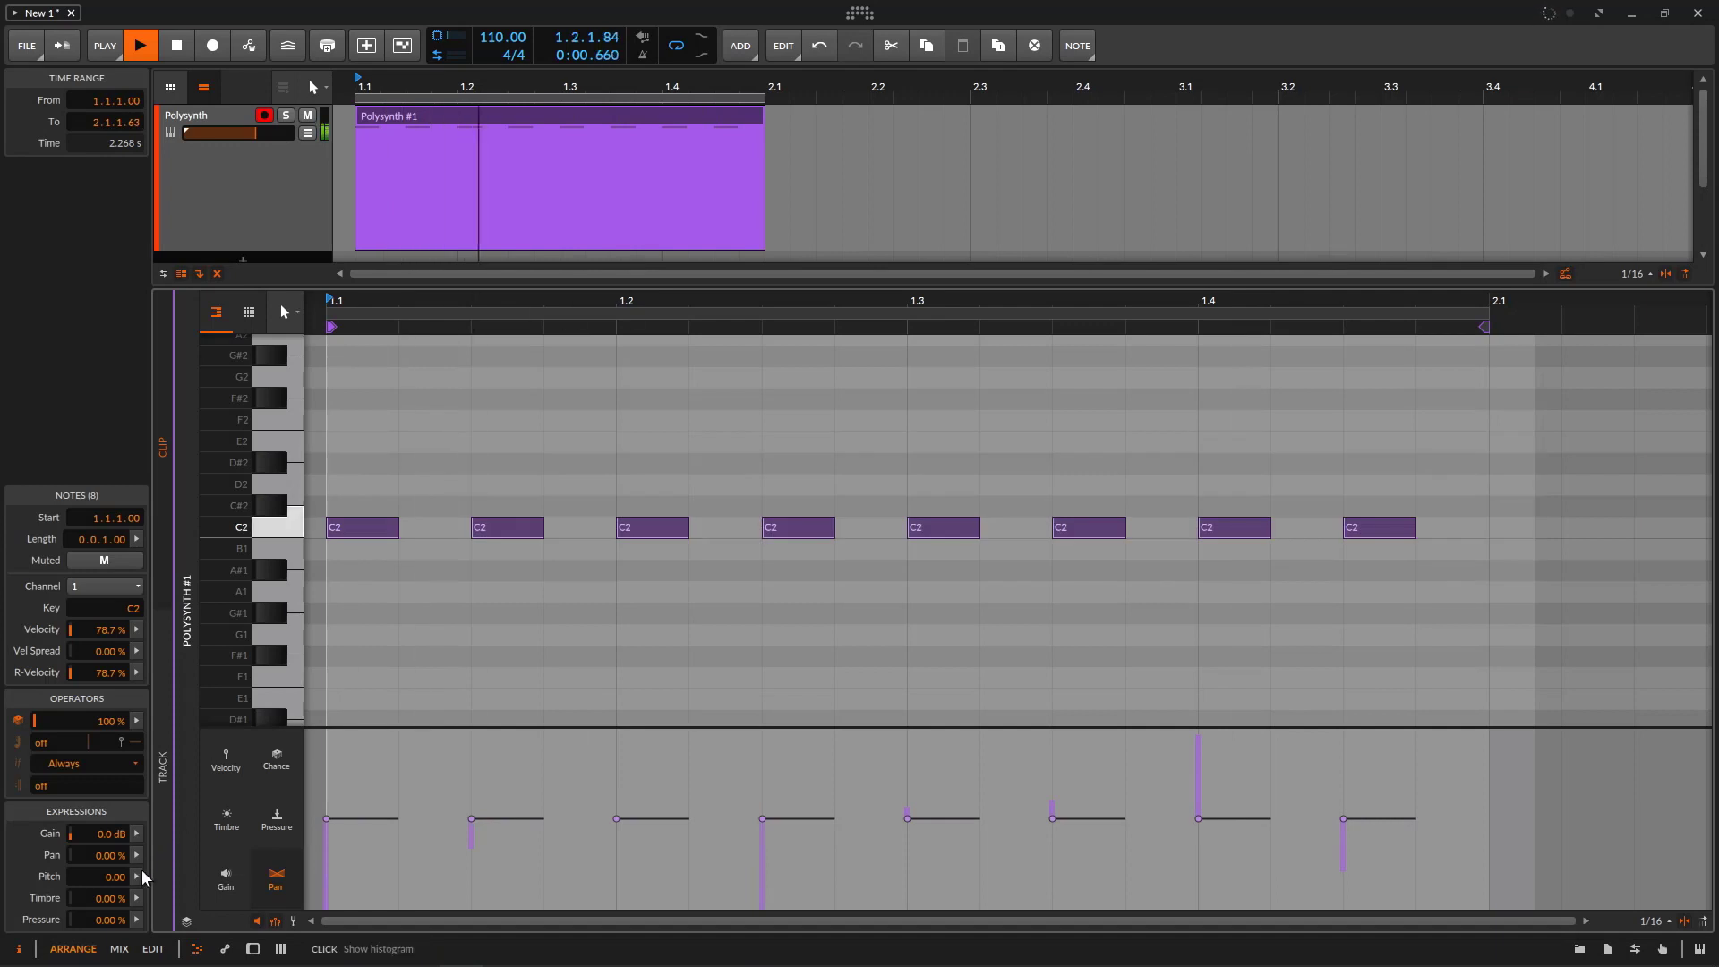
pyautogui.click(136, 854)
pyautogui.moveTo(394, 842); pyautogui.dragTo(394, 805)
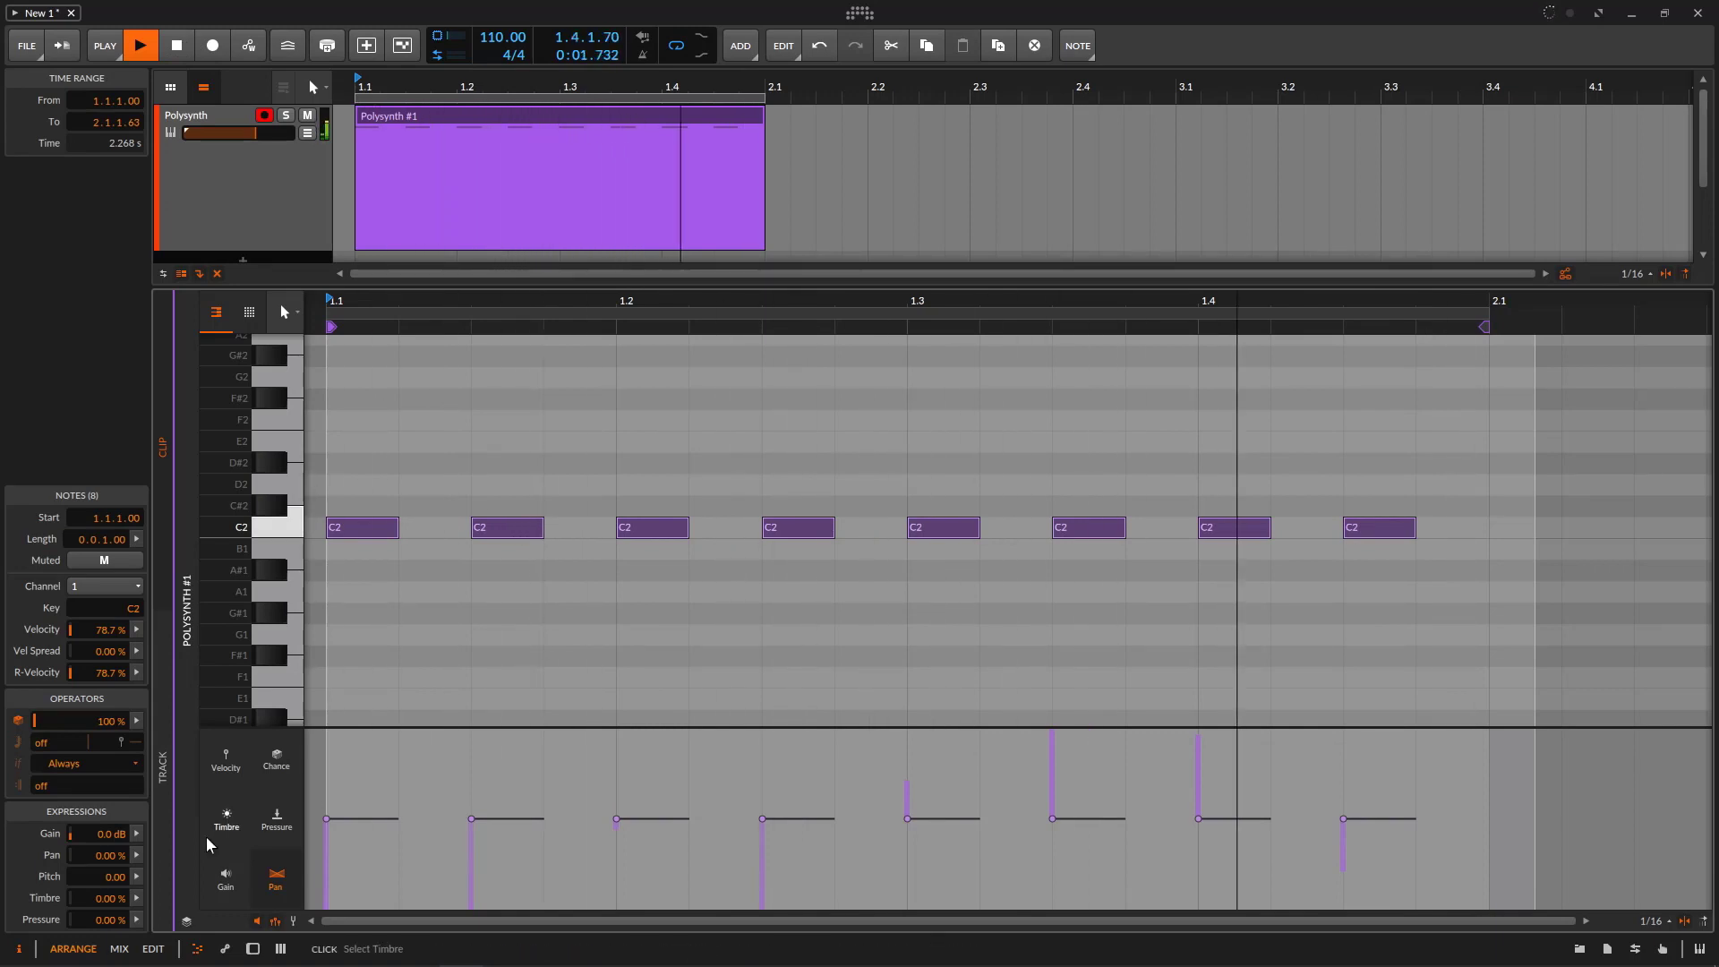
# - Show the timbre expressions and set the timbre spread of all eight C2 notes to 200 %
pyautogui.click(227, 818)
pyautogui.moveTo(1484, 475); pyautogui.dragTo(325, 694)
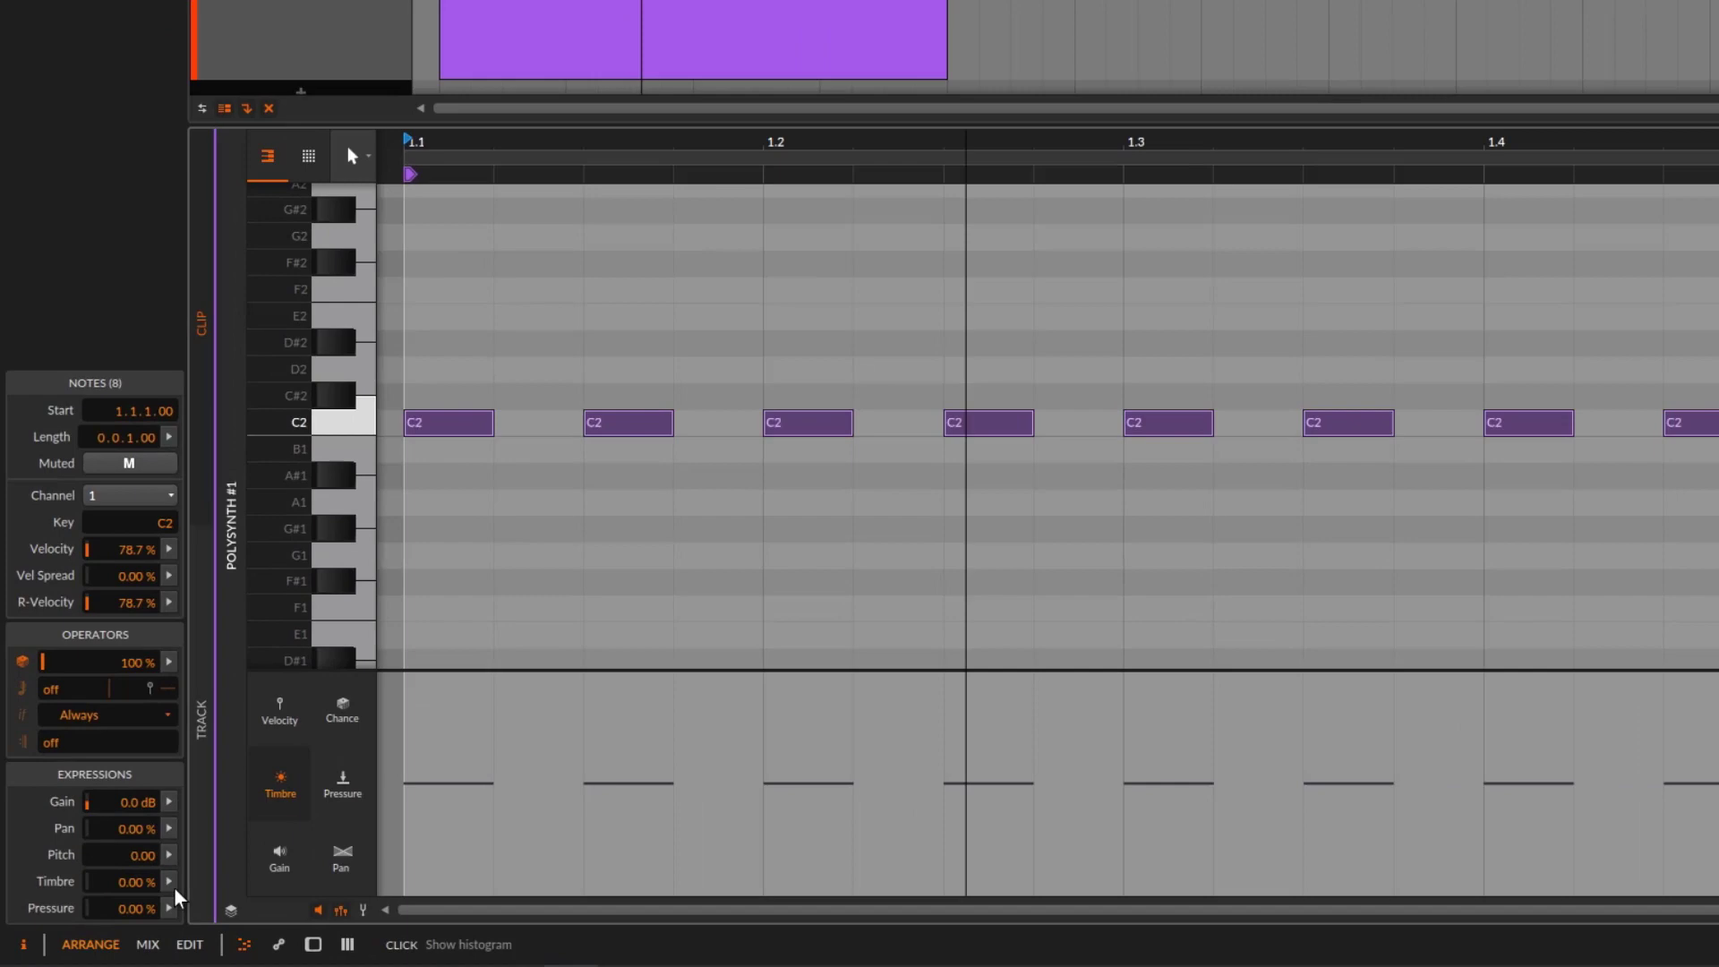
pyautogui.click(173, 887)
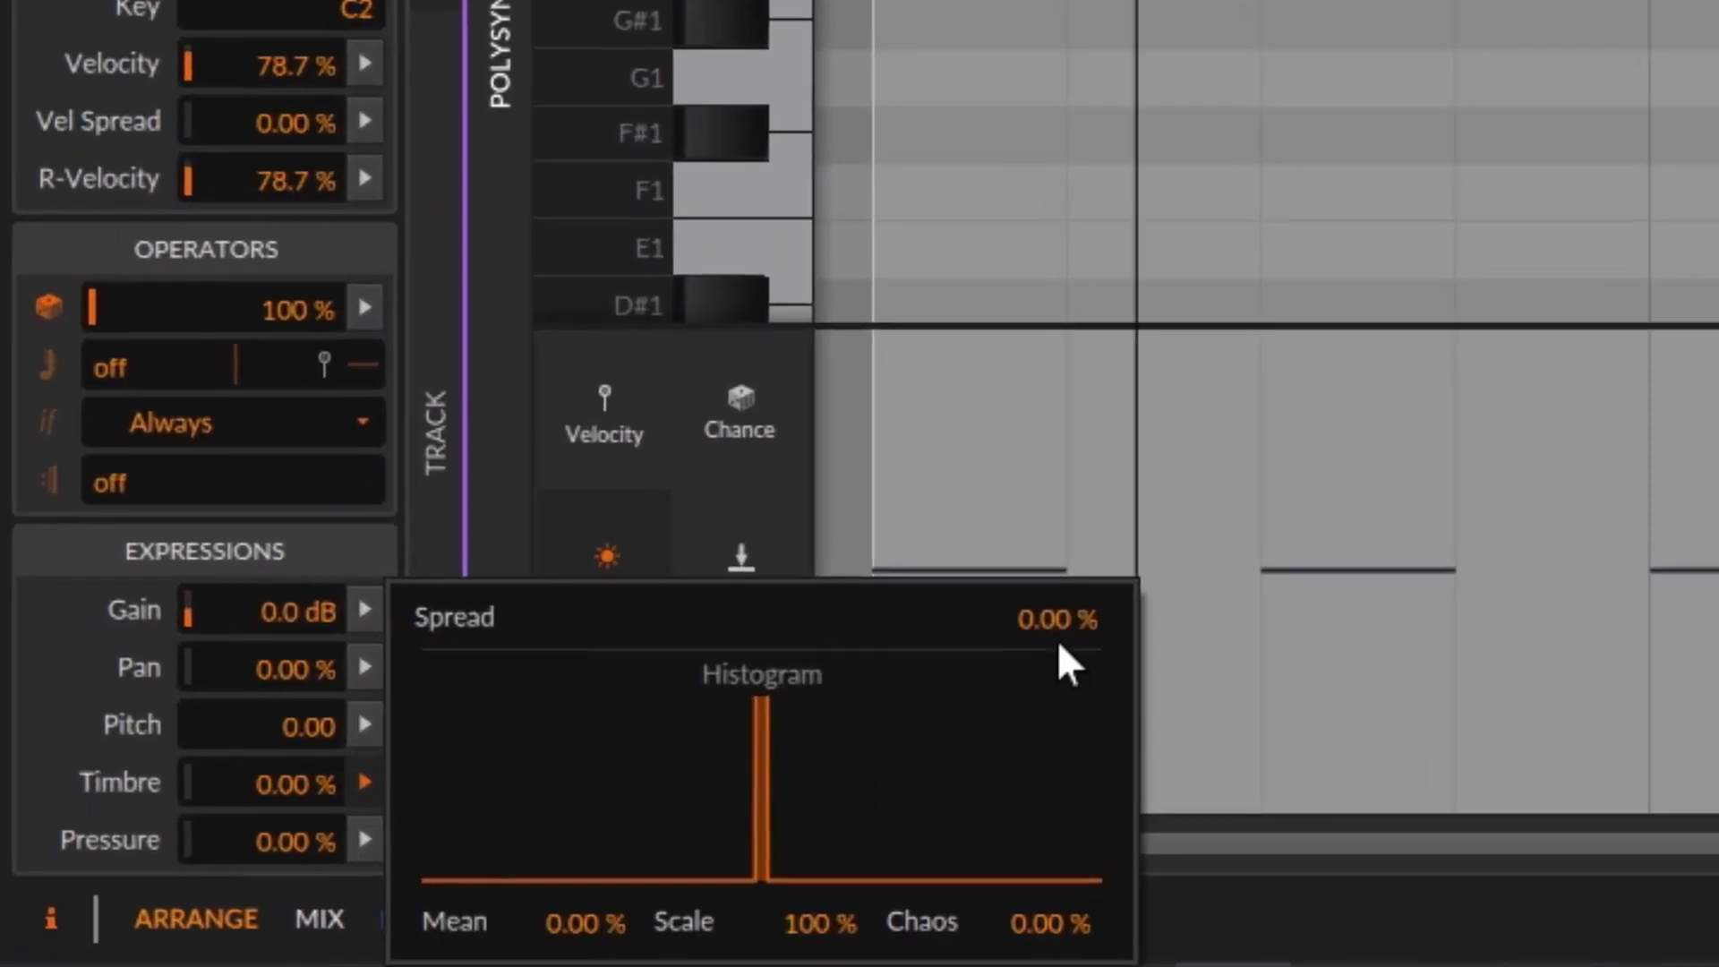
pyautogui.moveTo(1030, 625); pyautogui.dragTo(1029, 483)
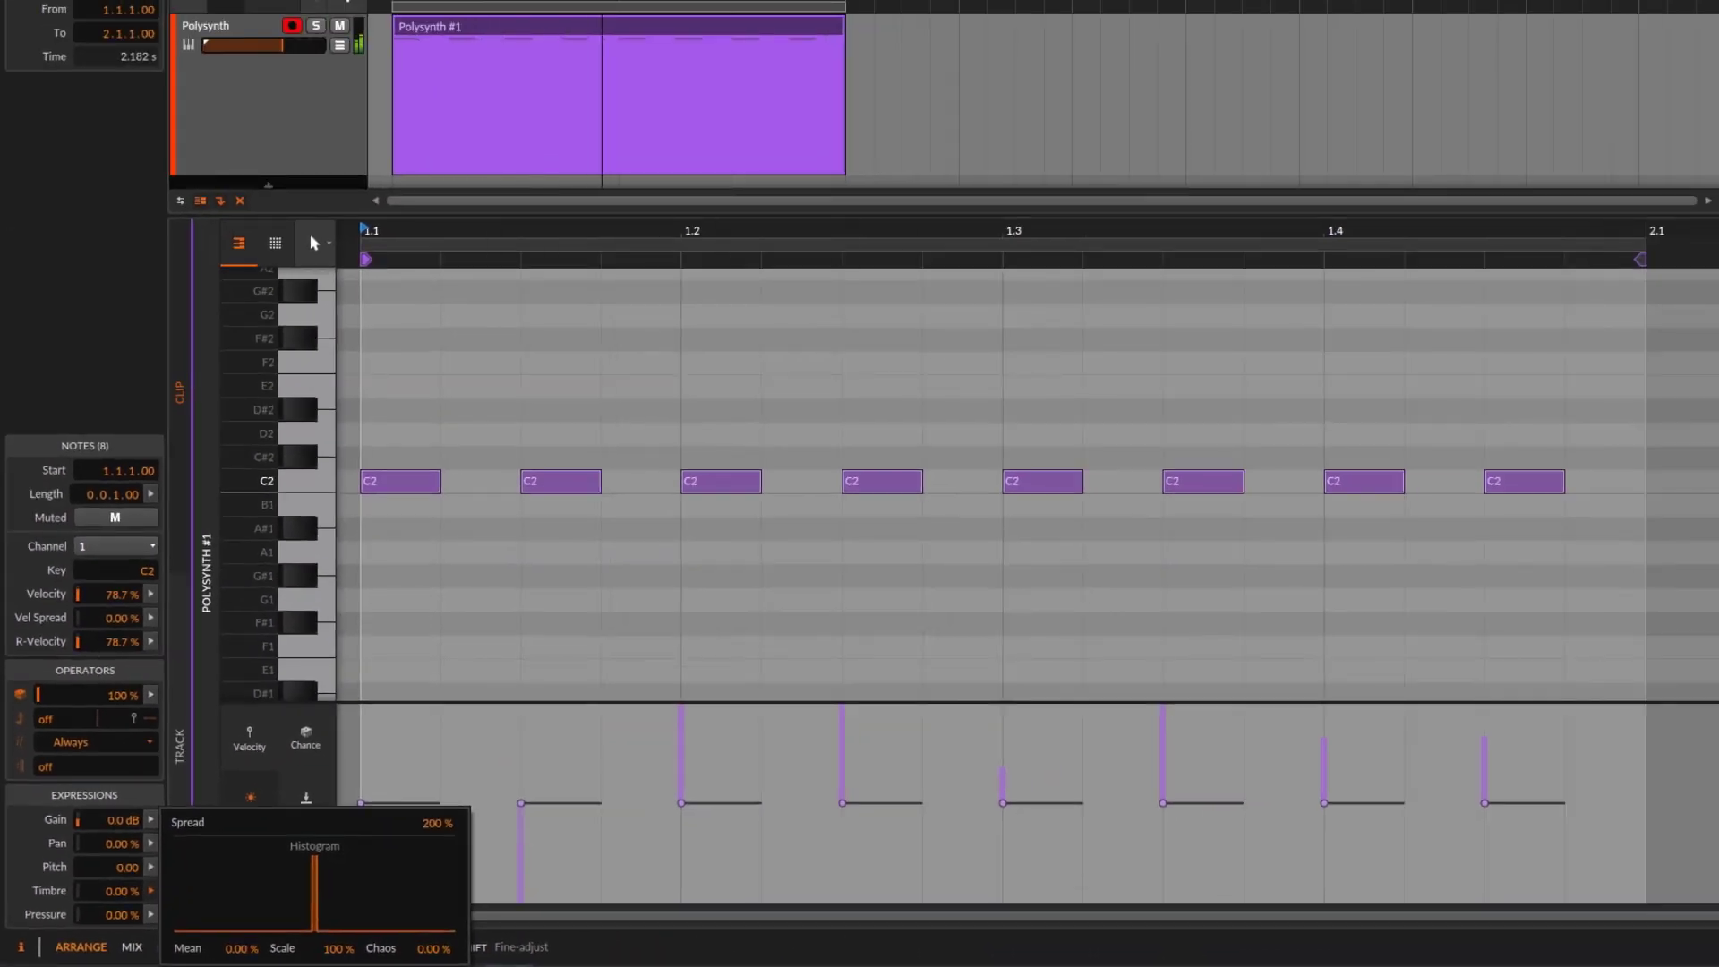
# - Map the Polysynth's Timbre modulator to the filter frequency at 19.50 and the resonance at 0.215
pyautogui.click(315, 133)
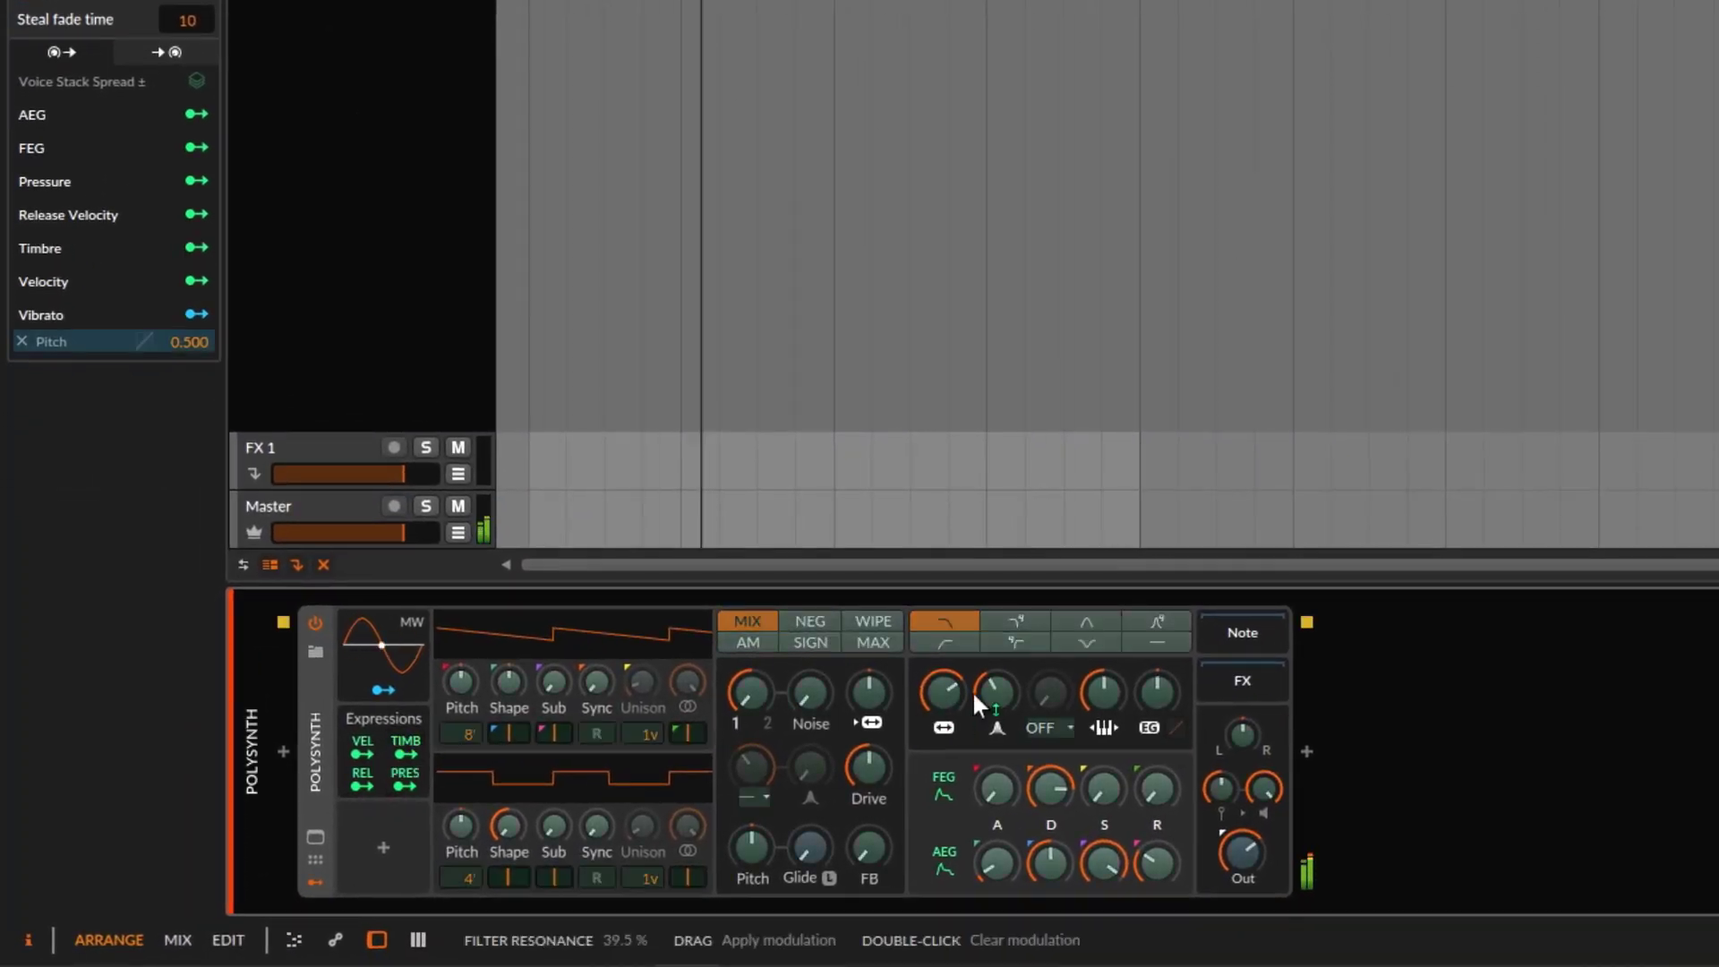
pyautogui.moveTo(943, 691); pyautogui.dragTo(1001, 673)
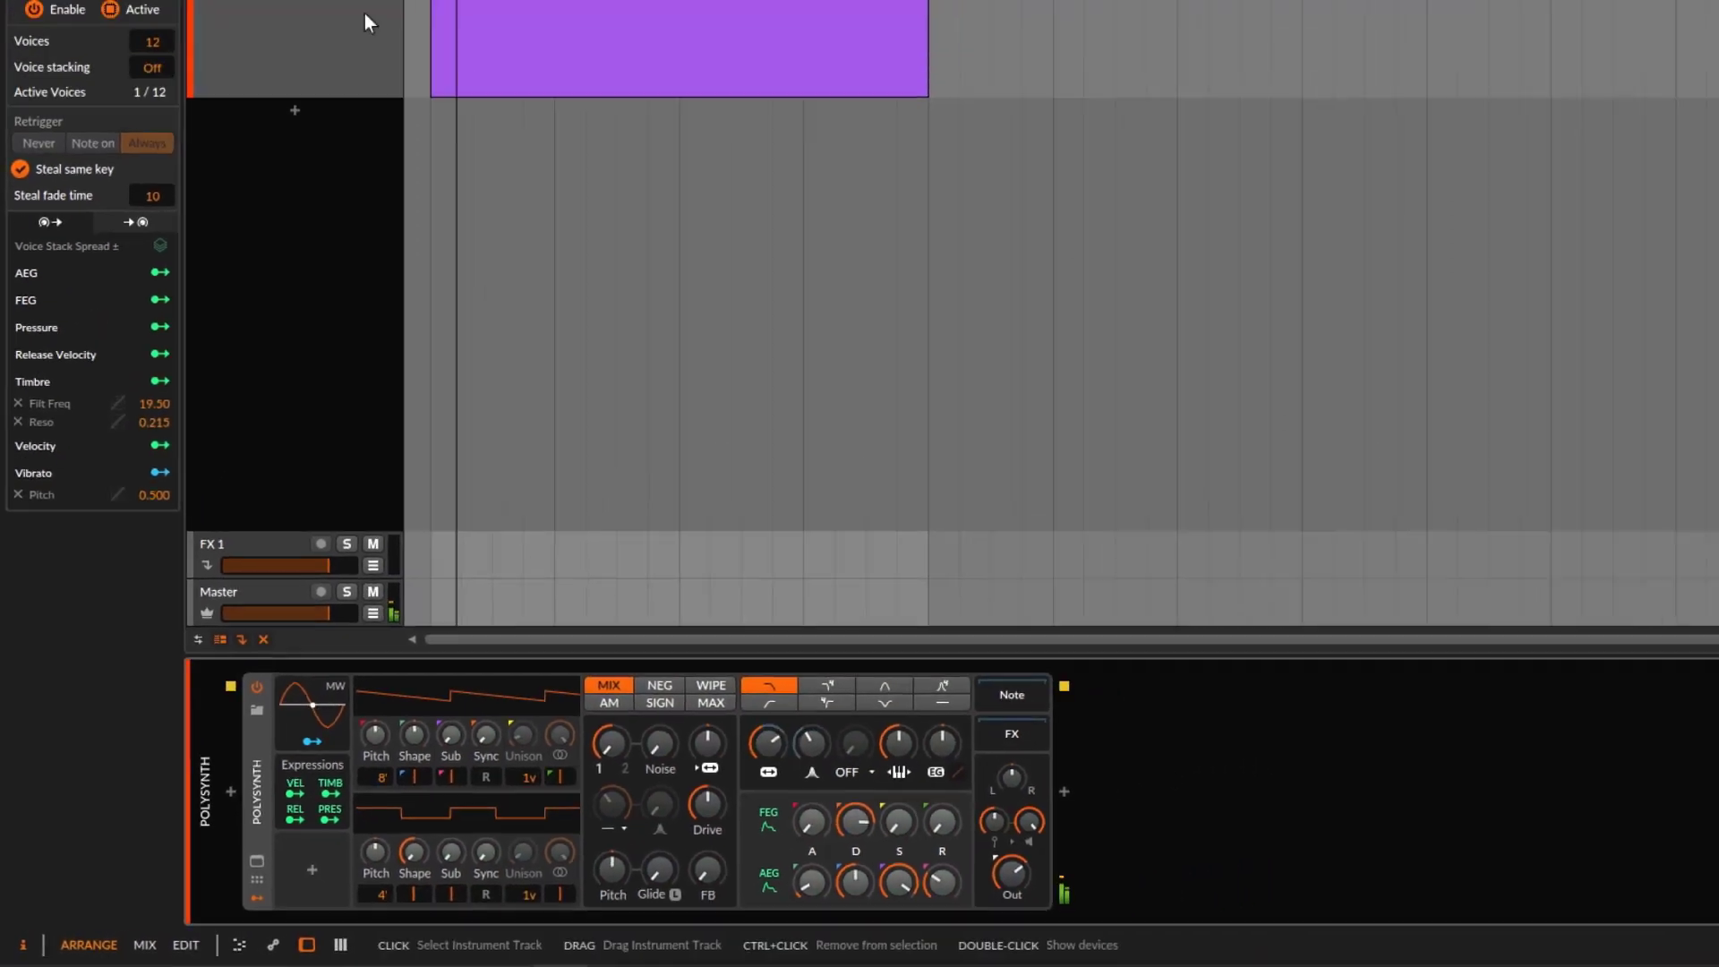
# - Reopen the Polysynth clip's notes, lower the timbre spread of all eight notes to 56.0 %, and stop playback
pyautogui.click(453, 117)
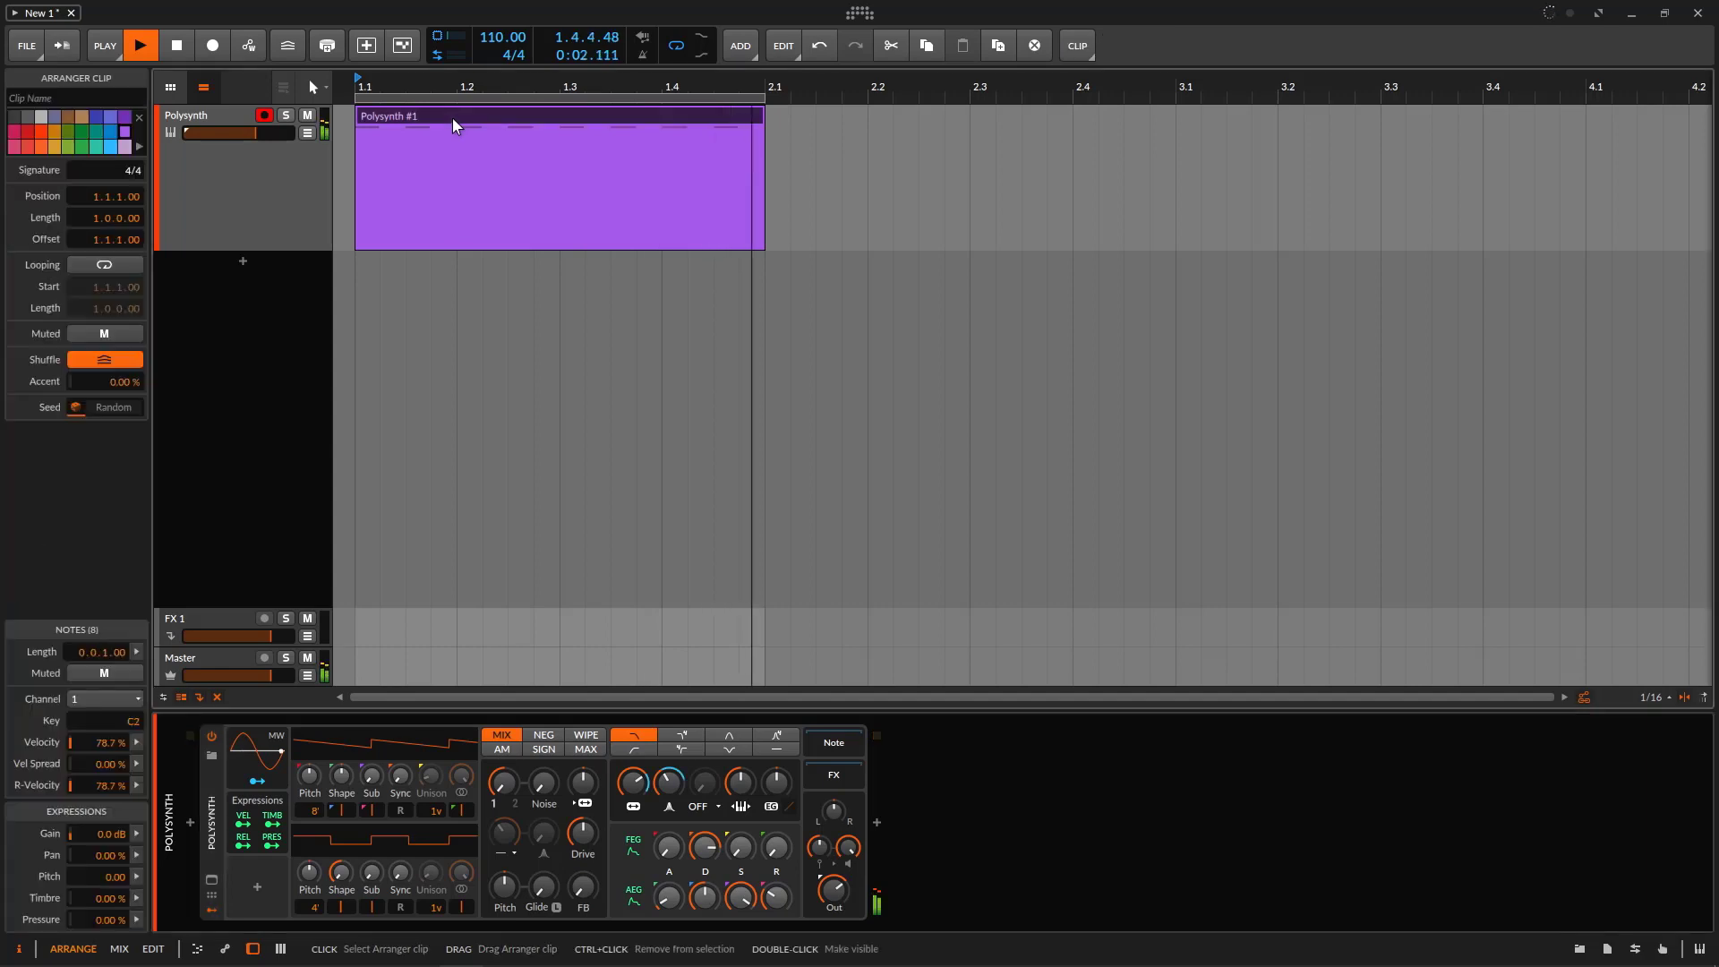
pyautogui.doubleClick(453, 117)
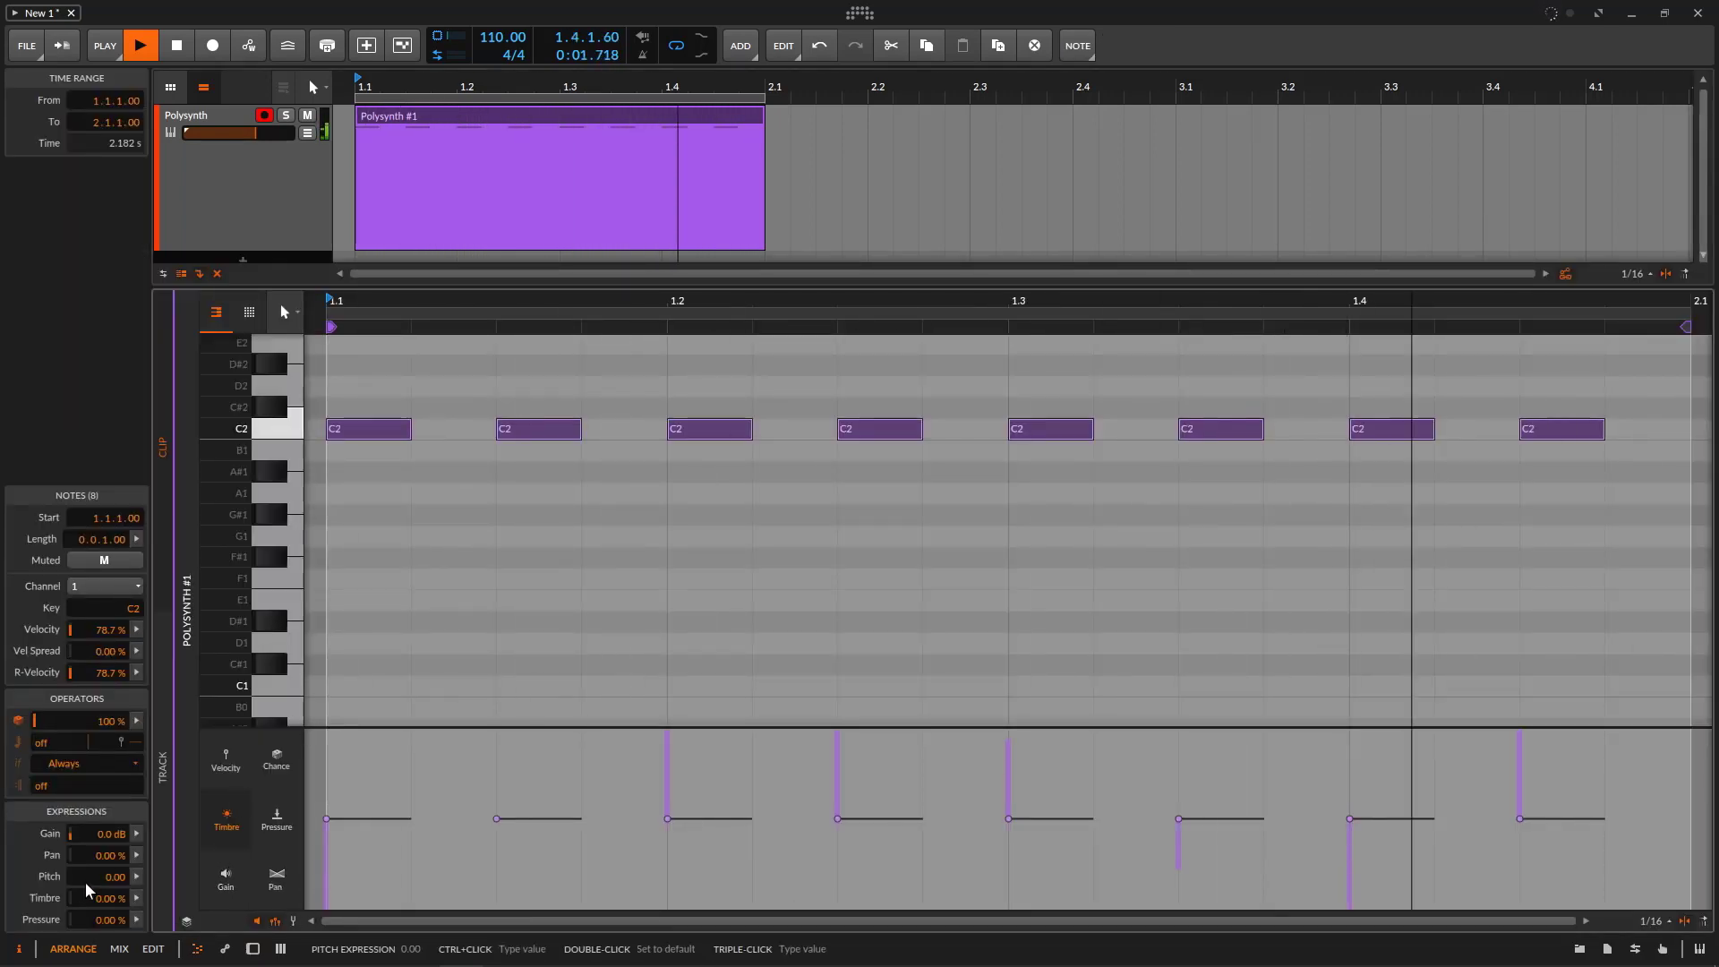
pyautogui.click(136, 898)
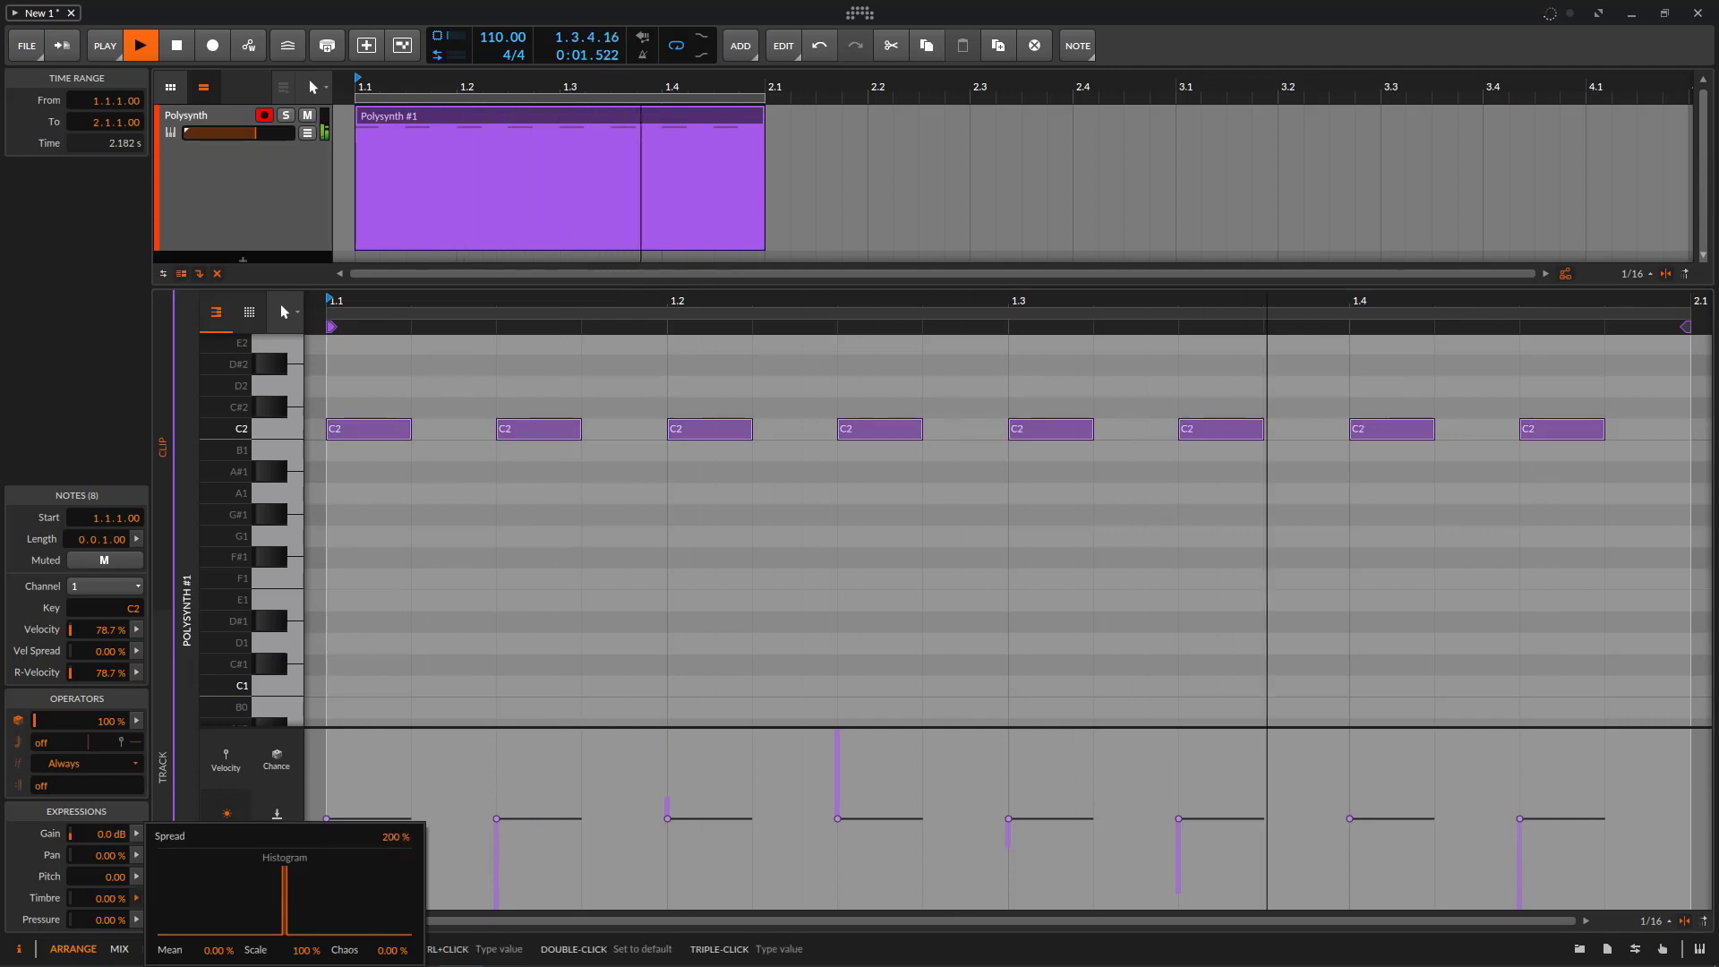
pyautogui.moveTo(396, 837); pyautogui.dragTo(395, 908)
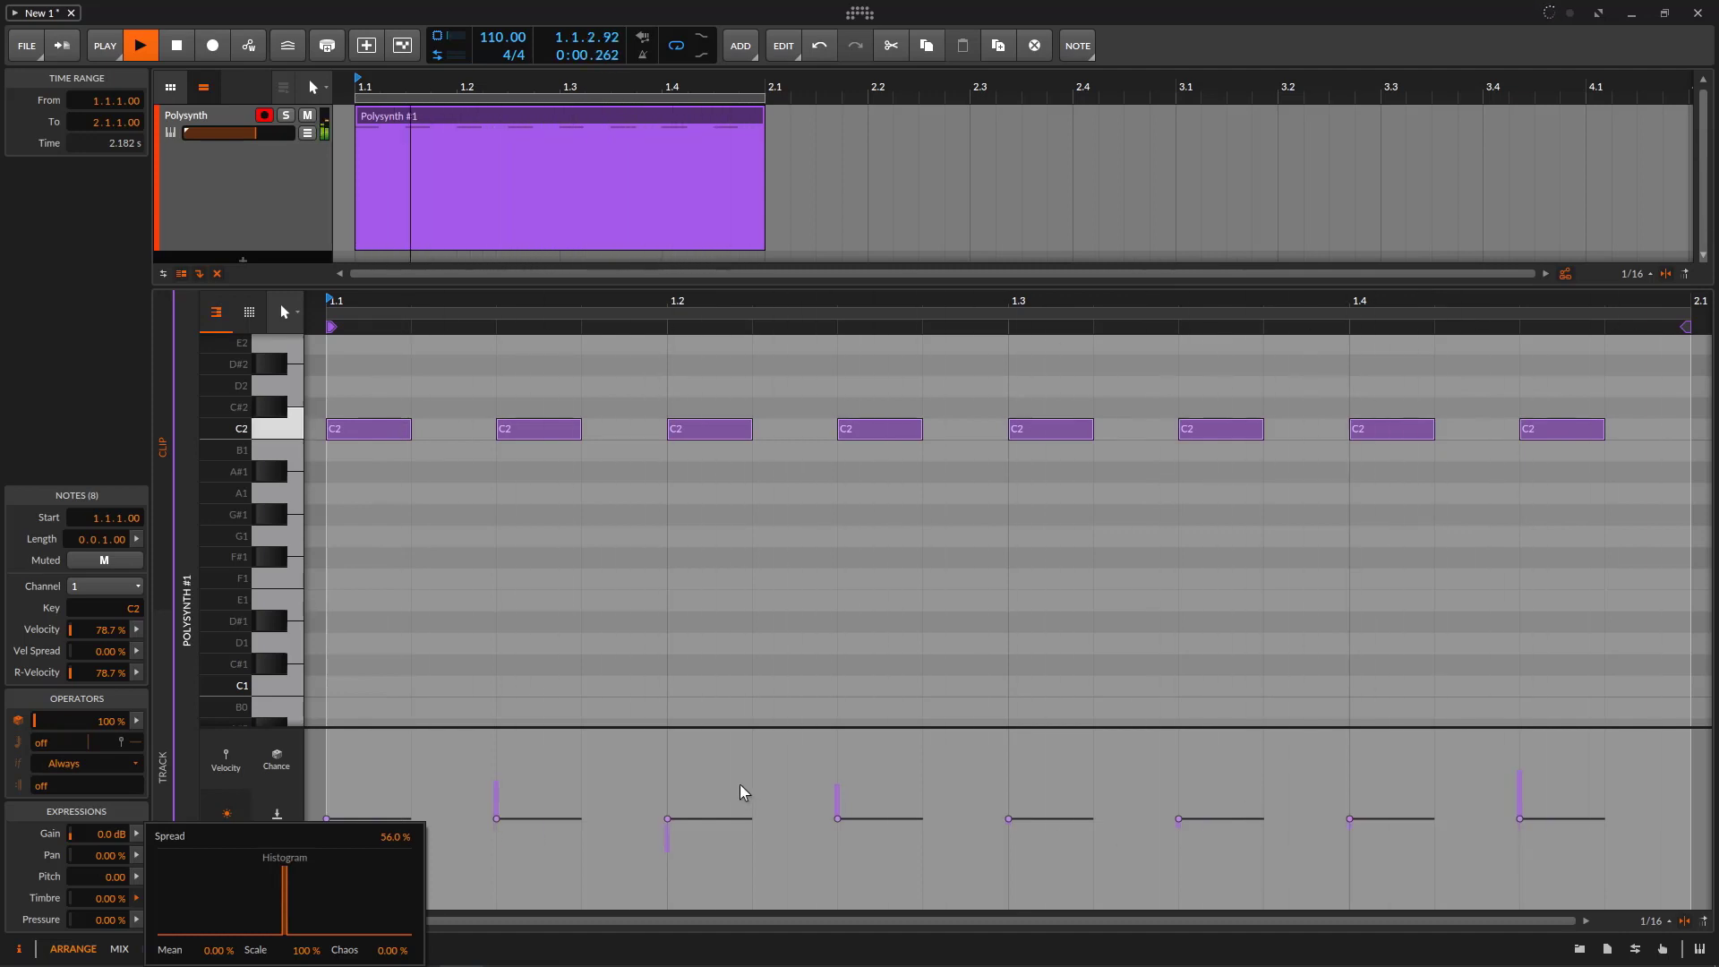
pyautogui.click(177, 51)
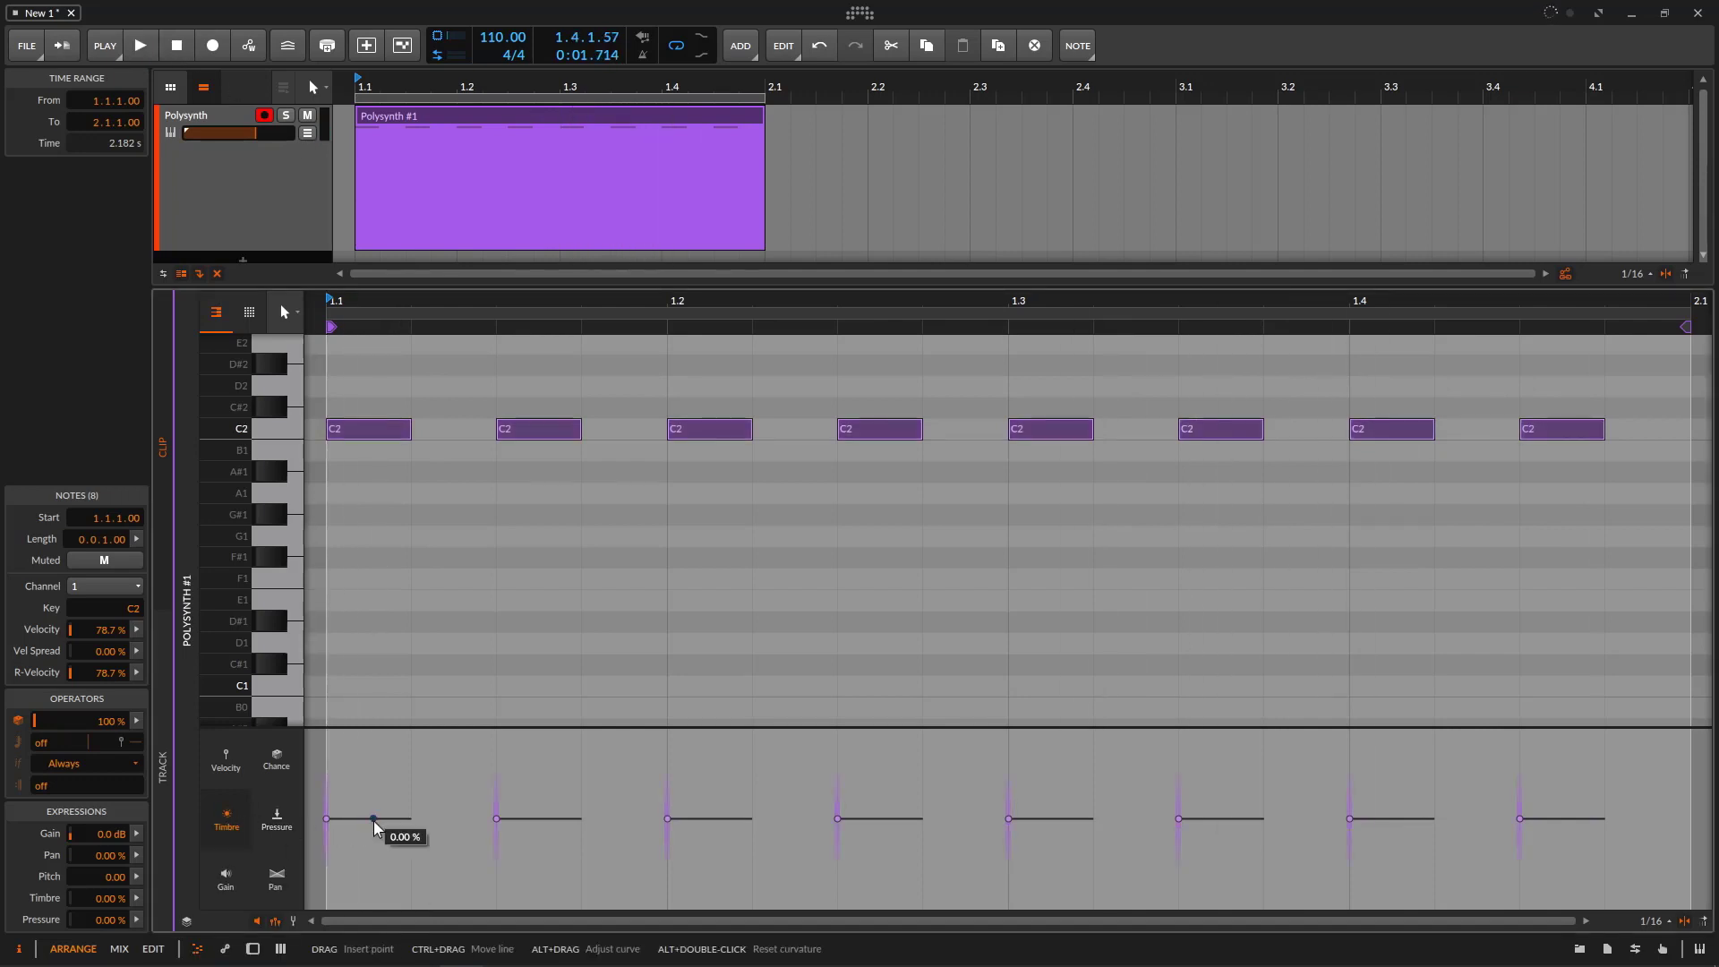
# - Draw timbre ramps on all eight C2 notes, falling on the second and seventh notes and rising on the others
pyautogui.click(374, 818)
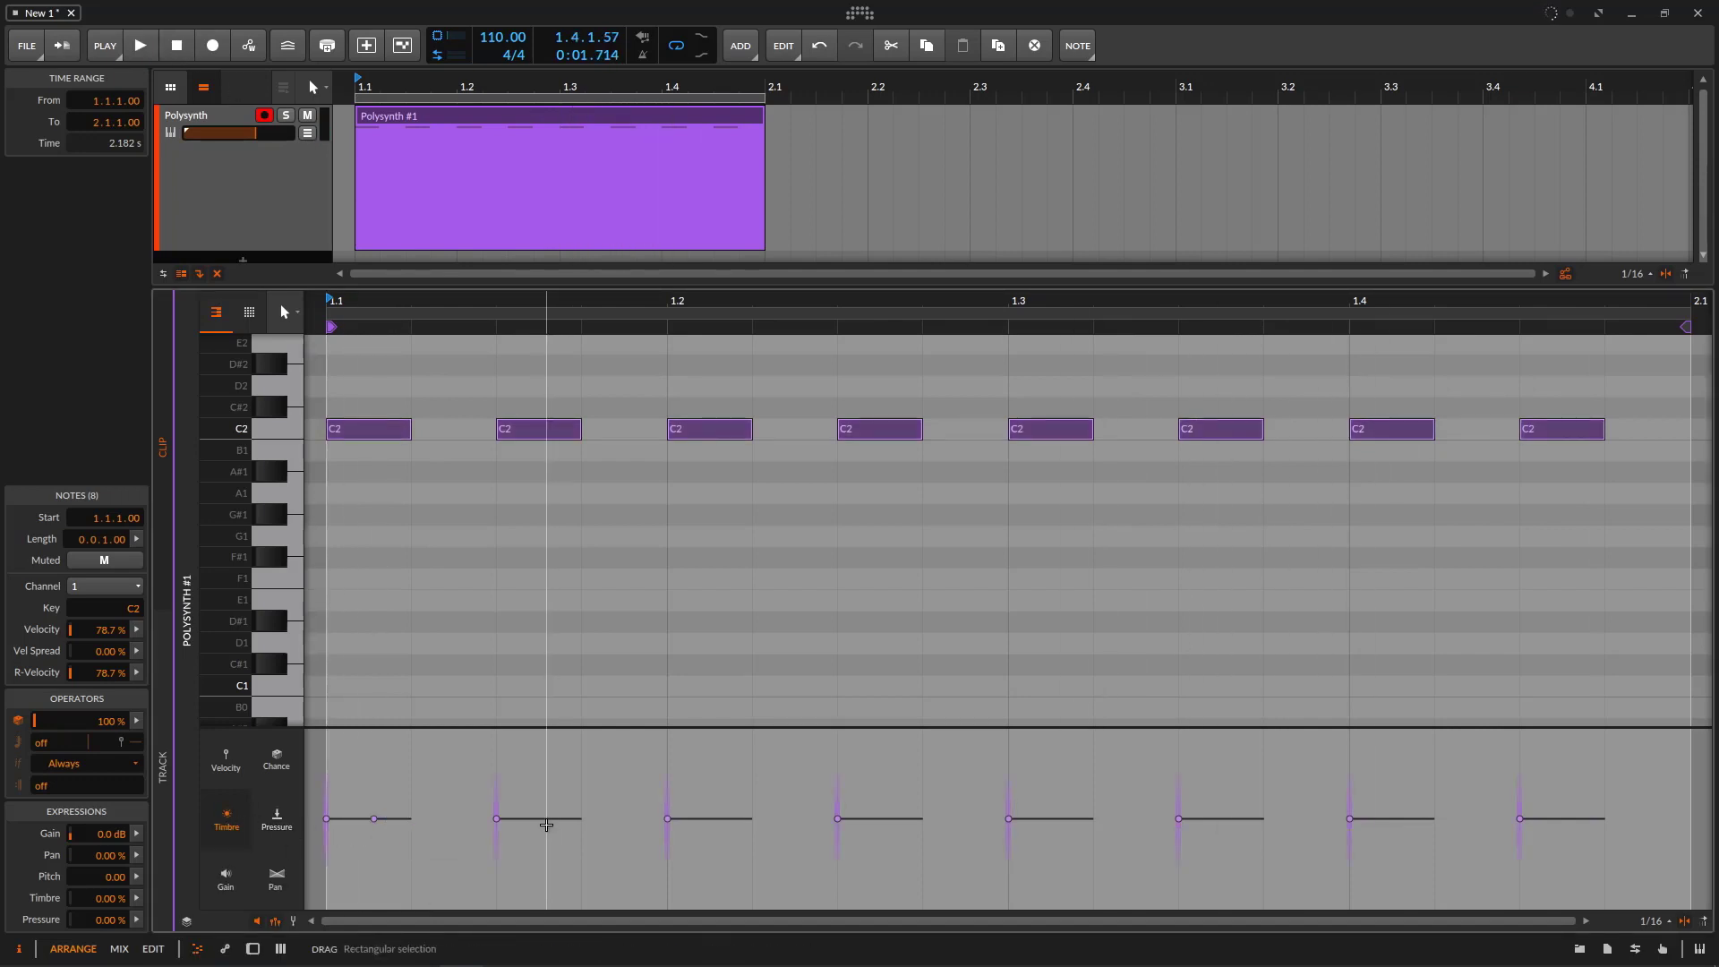
pyautogui.moveTo(375, 818); pyautogui.dragTo(390, 795)
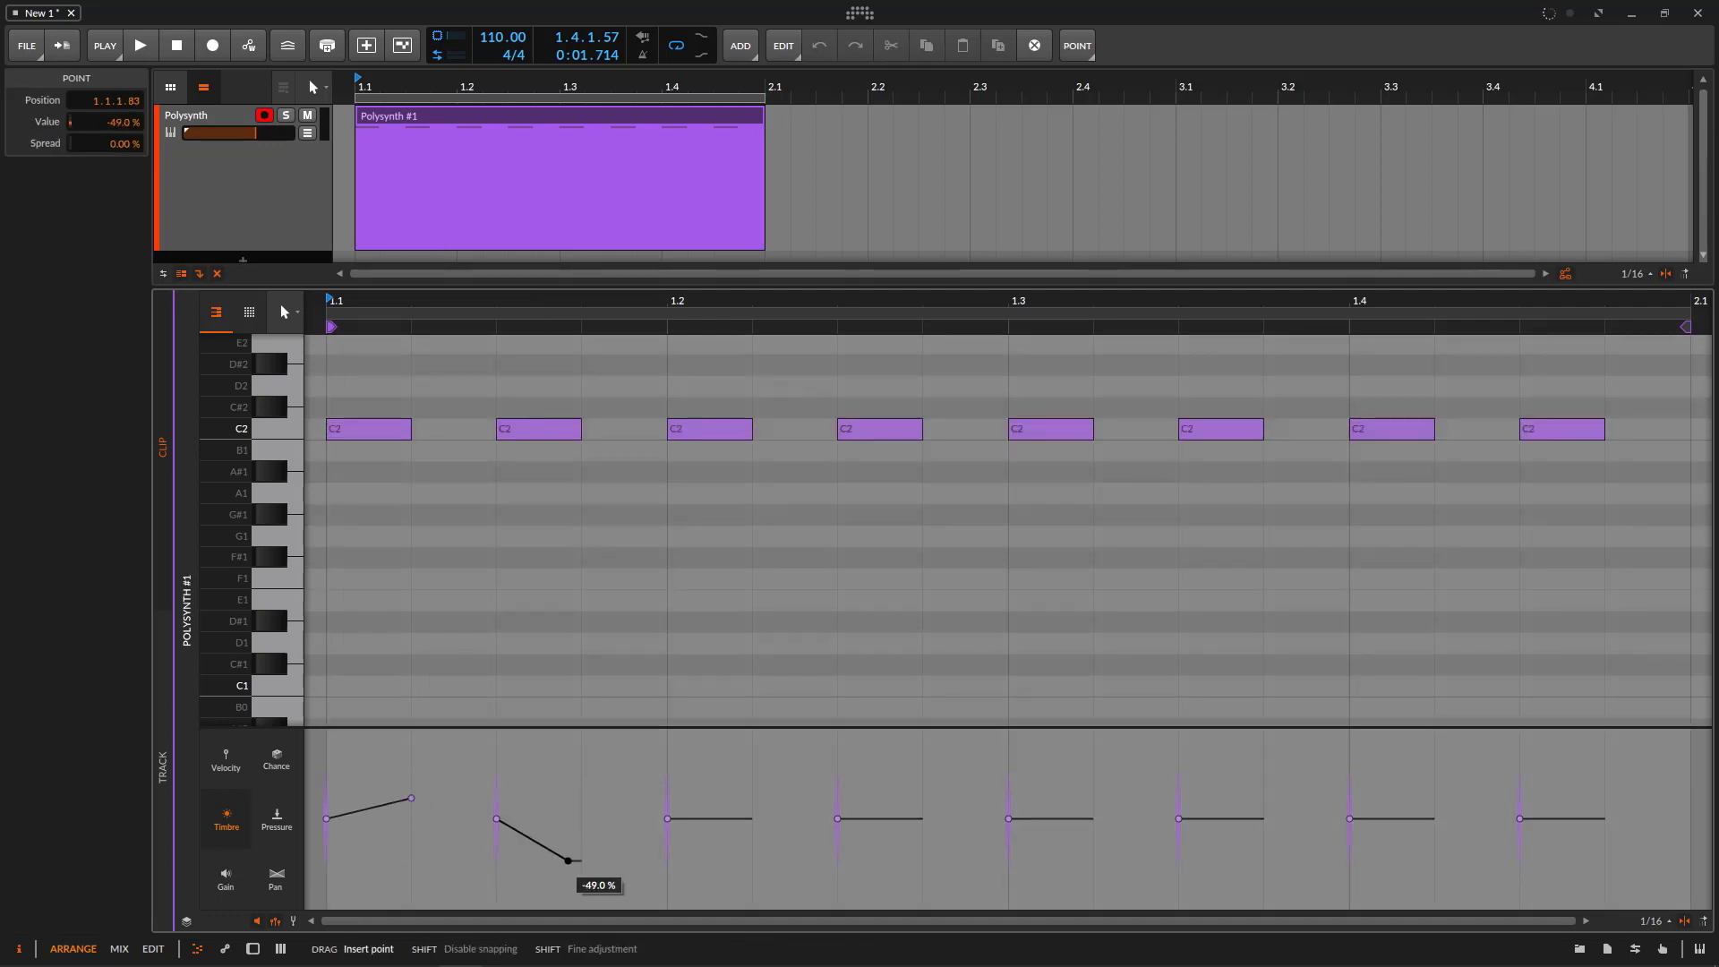
pyautogui.moveTo(752, 818); pyautogui.dragTo(752, 796)
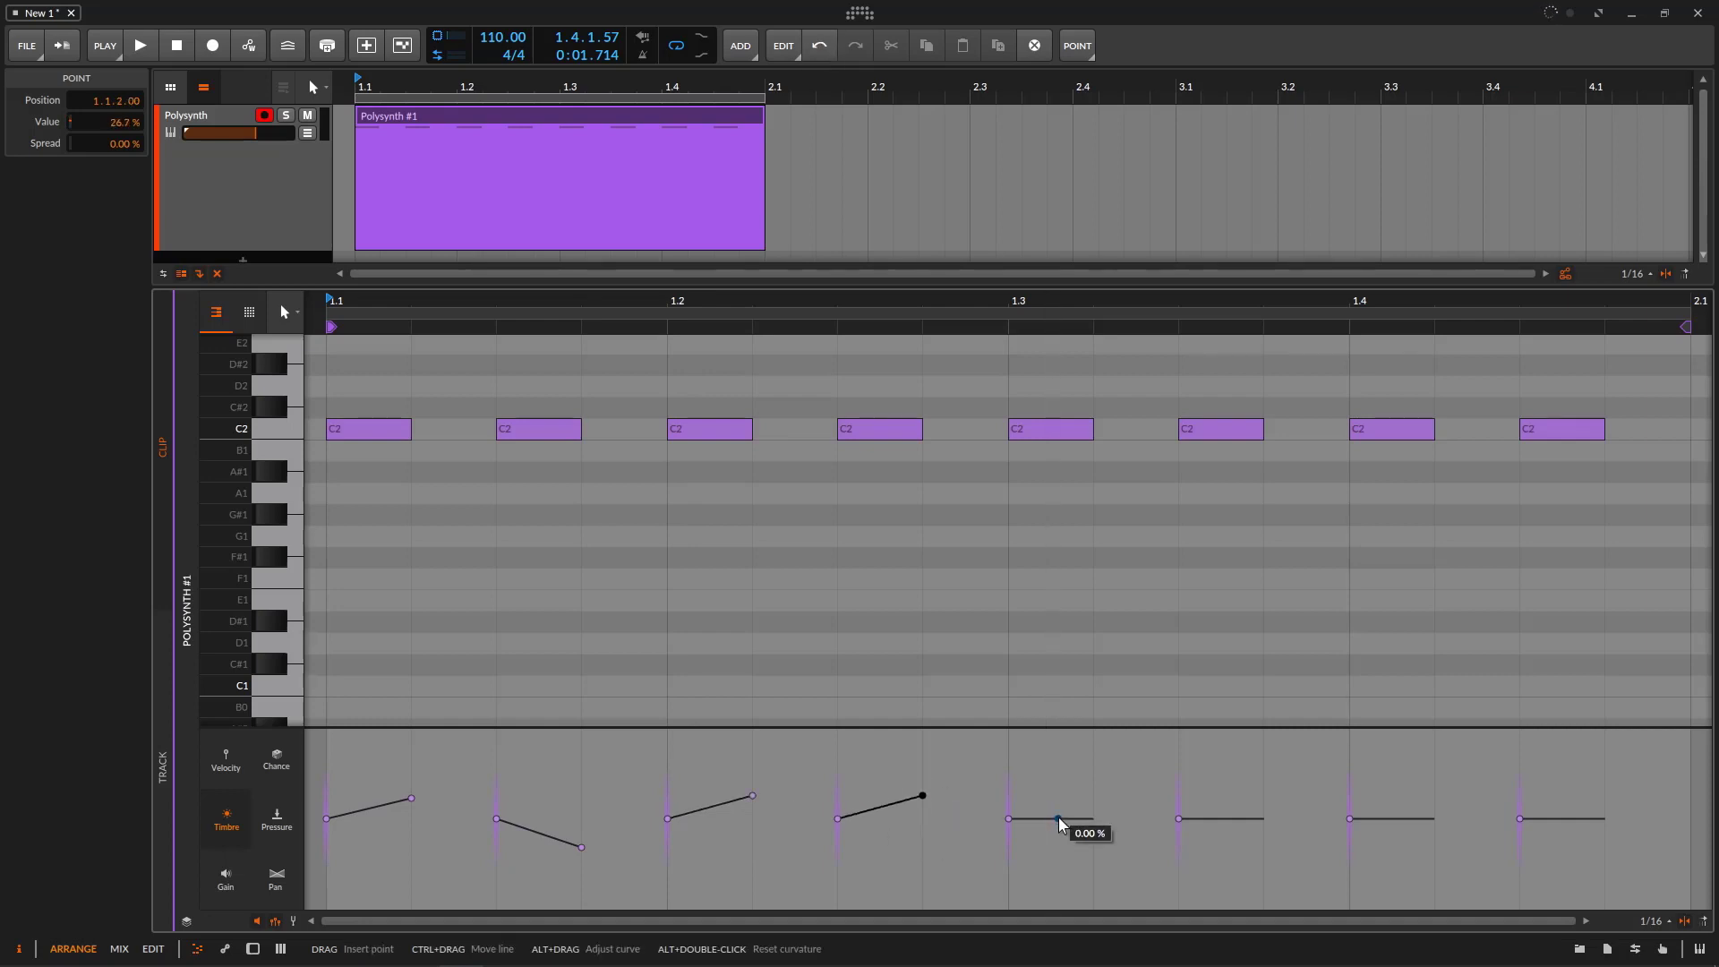
pyautogui.moveTo(1093, 818); pyautogui.dragTo(1093, 789)
pyautogui.click(1217, 823)
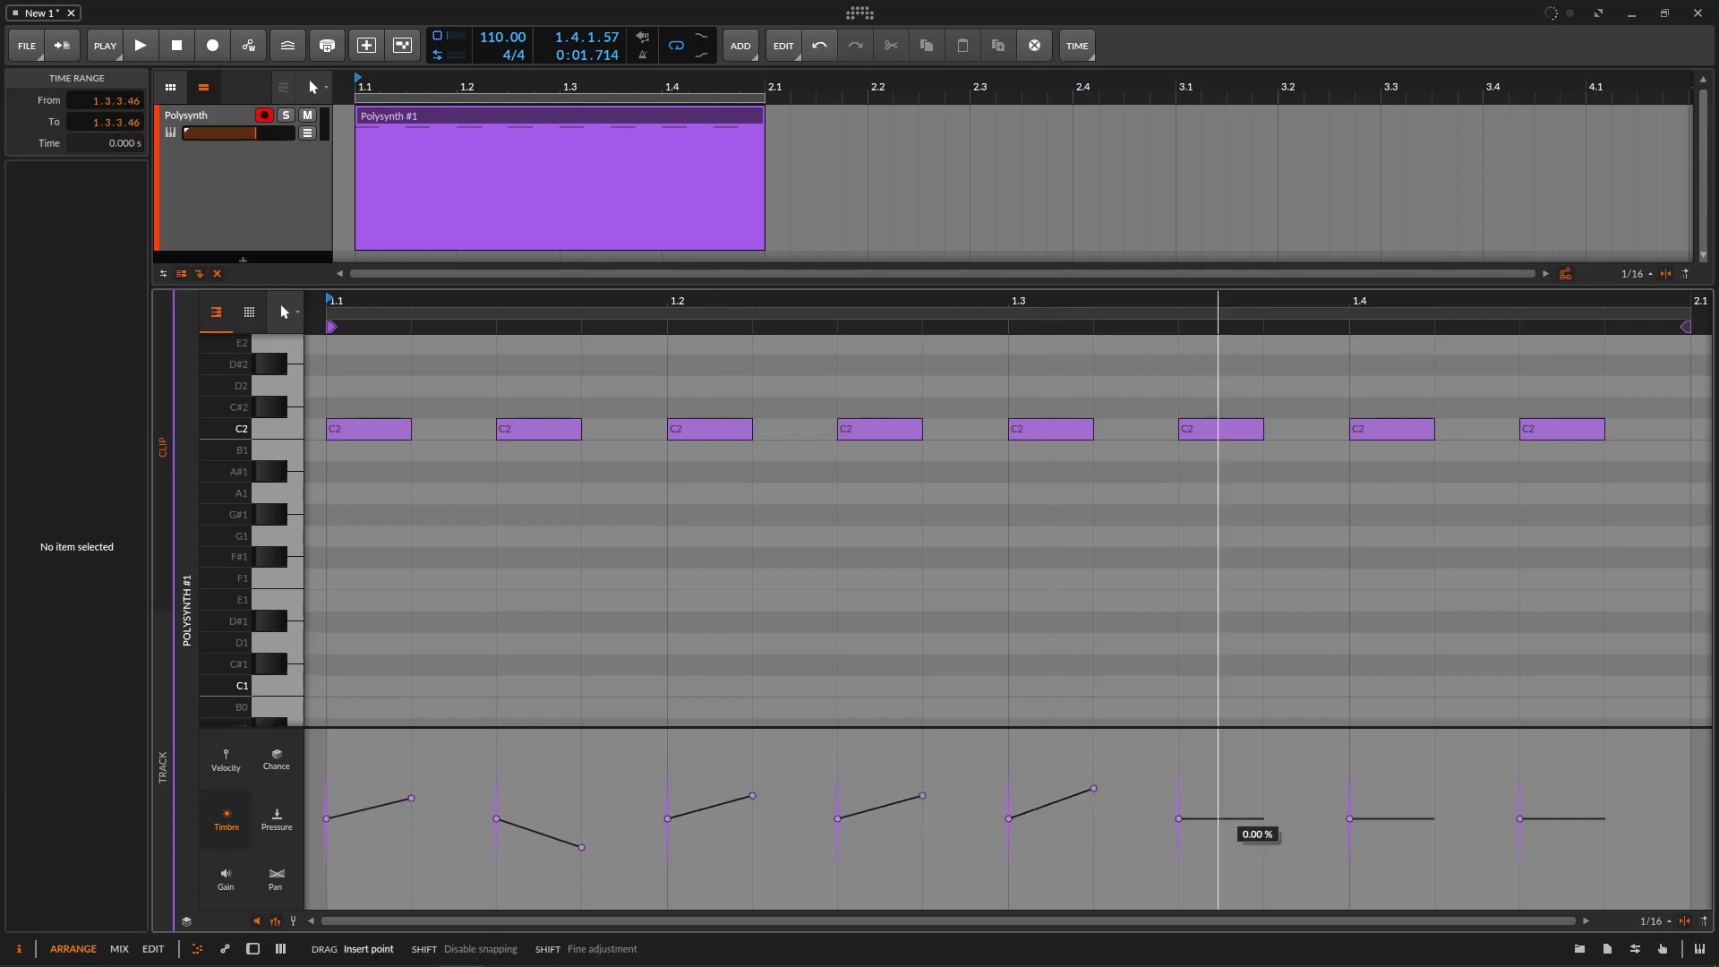
pyautogui.moveTo(1219, 818); pyautogui.dragTo(1411, 857)
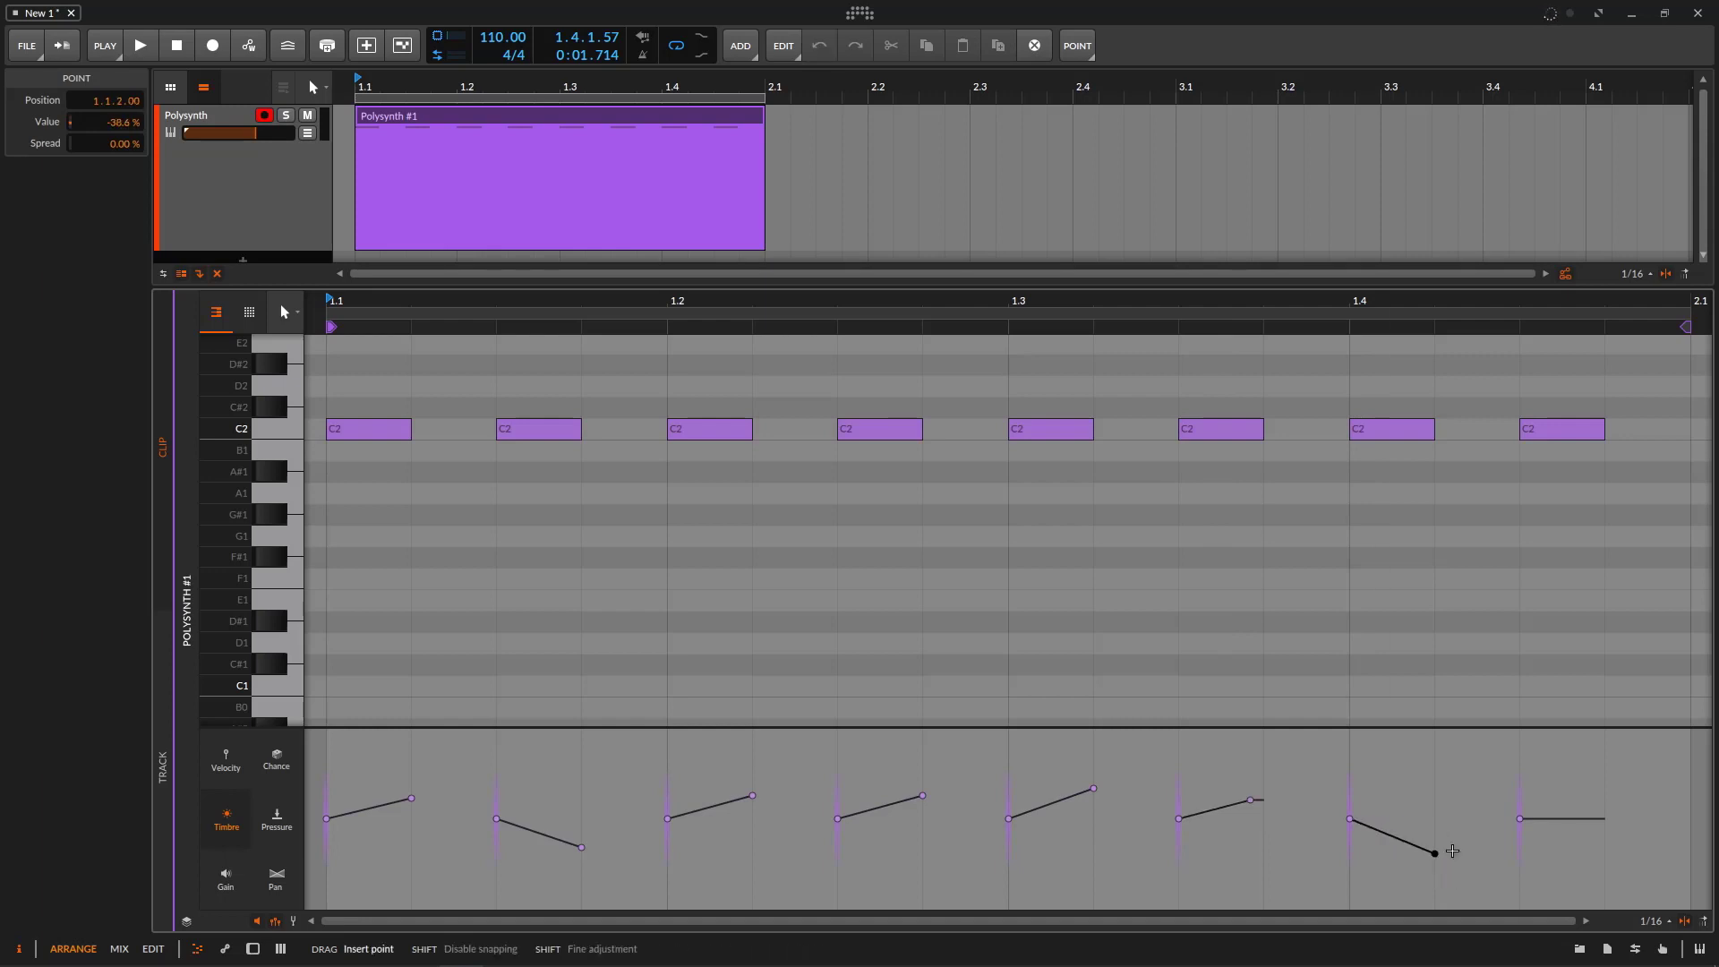
pyautogui.click(1556, 825)
pyautogui.moveTo(1558, 818); pyautogui.dragTo(1606, 790)
# - Select all eight C2 notes, set their timbre spread to 63.0 %, and start playback
pyautogui.moveTo(1662, 403); pyautogui.dragTo(314, 507)
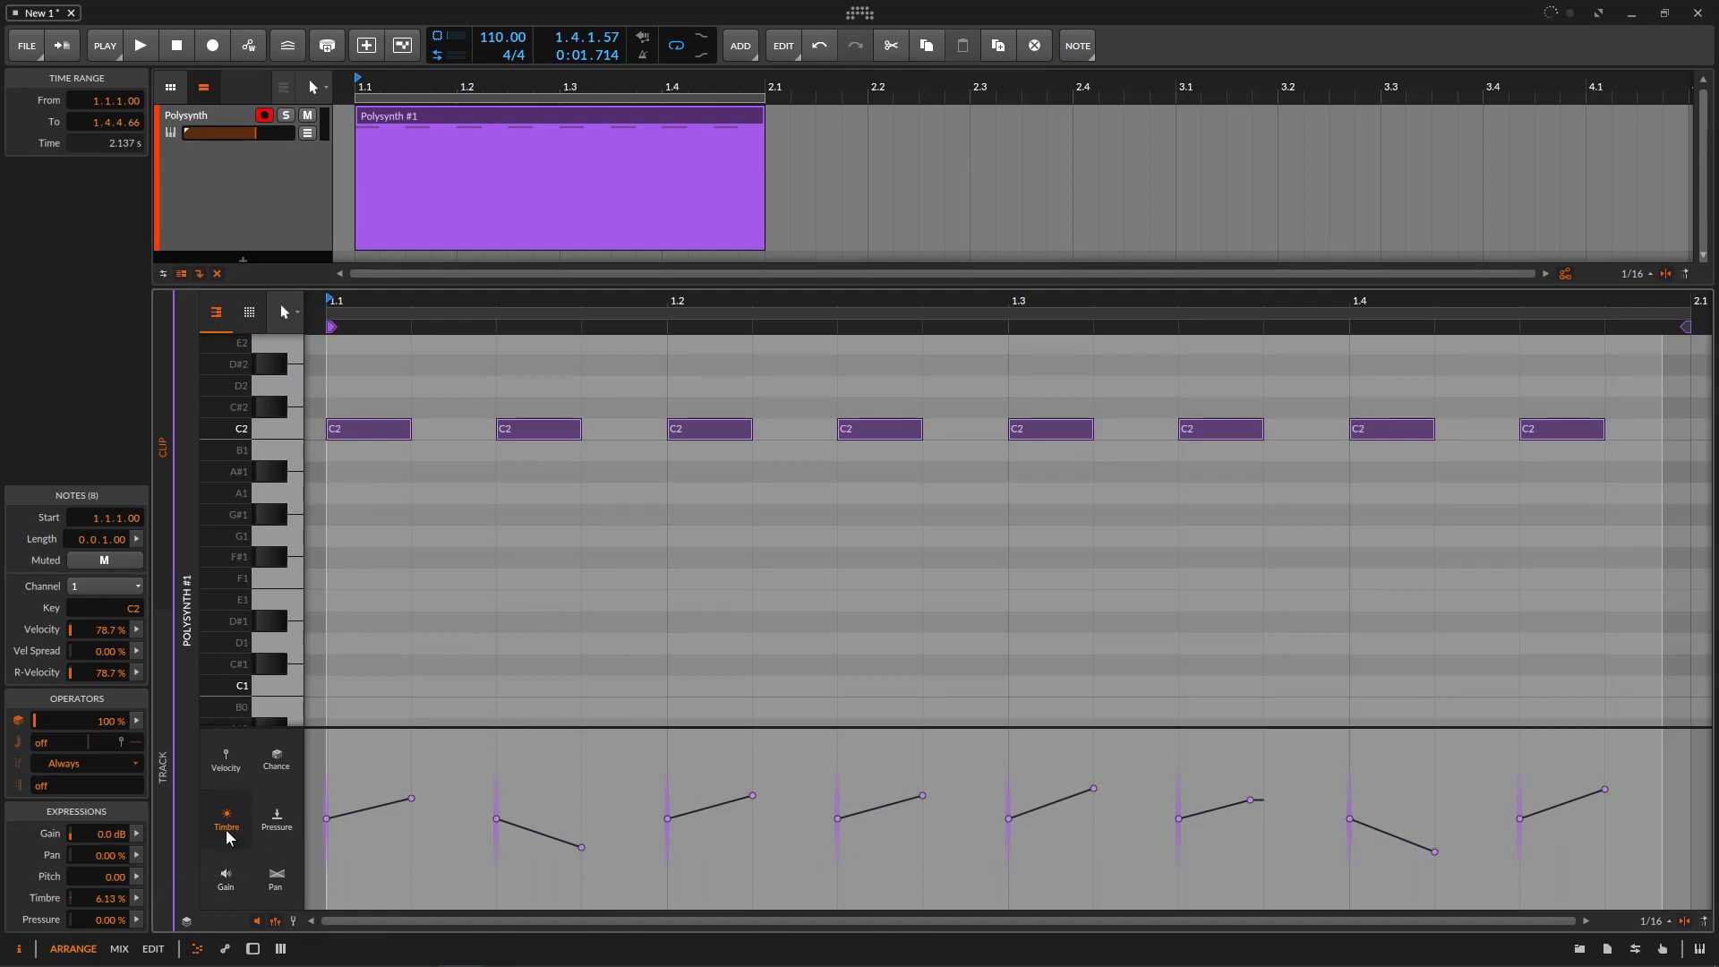
pyautogui.click(138, 901)
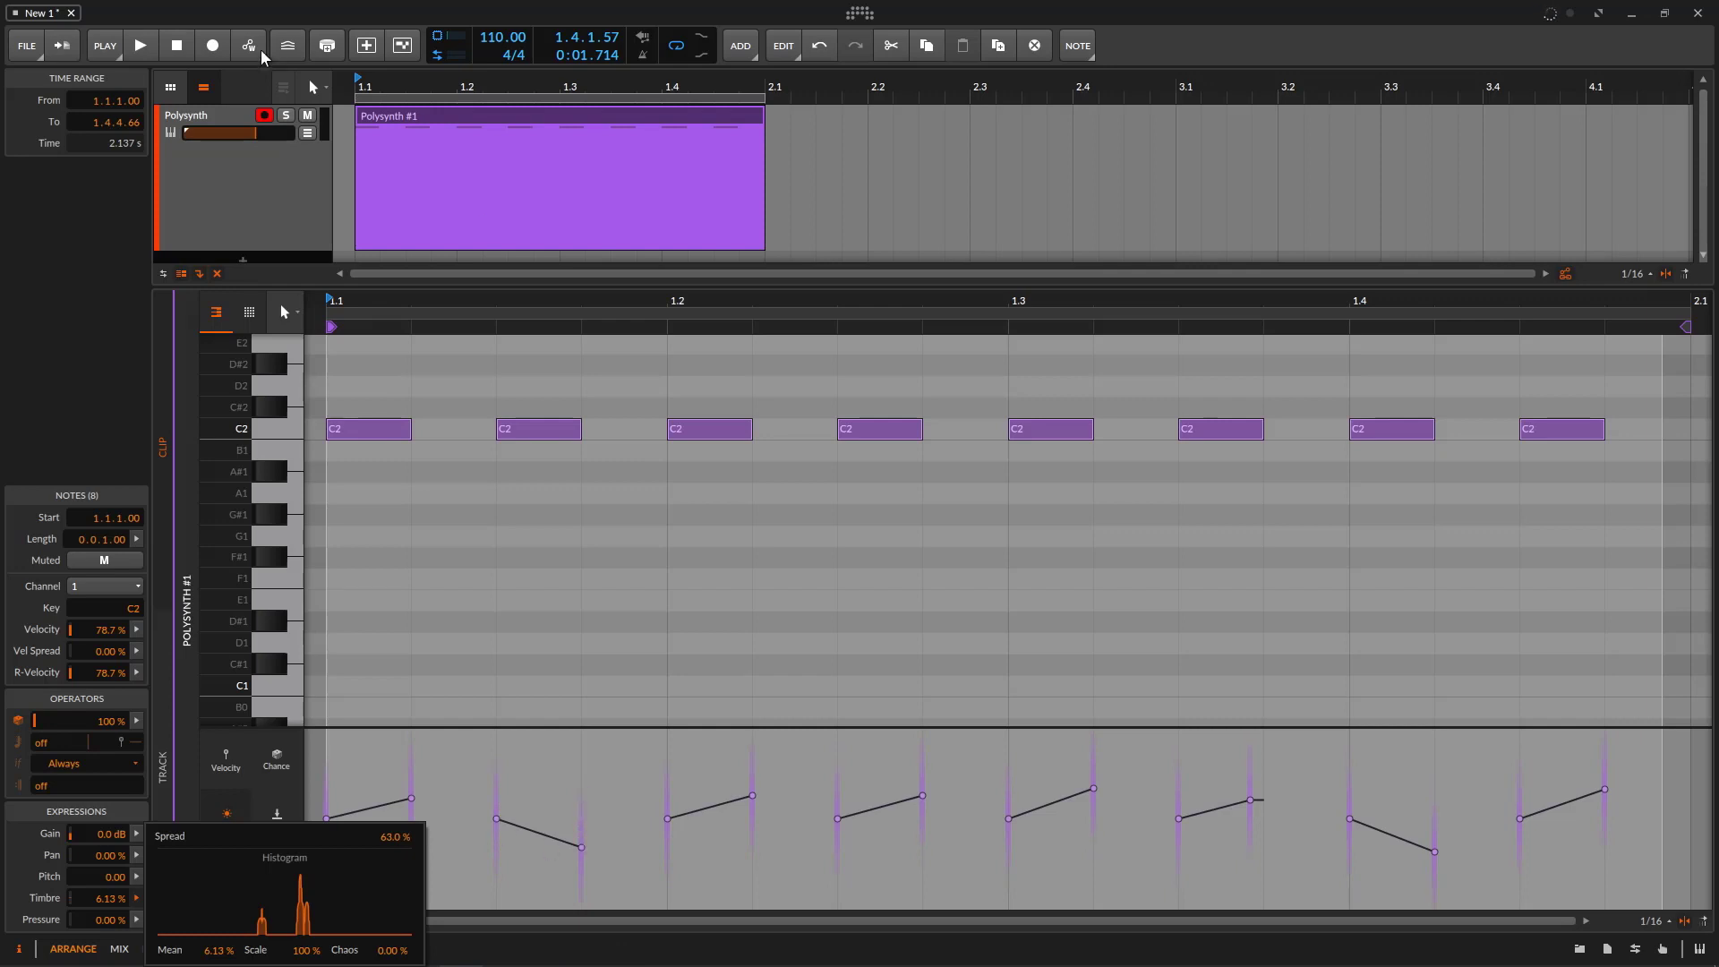
pyautogui.click(141, 46)
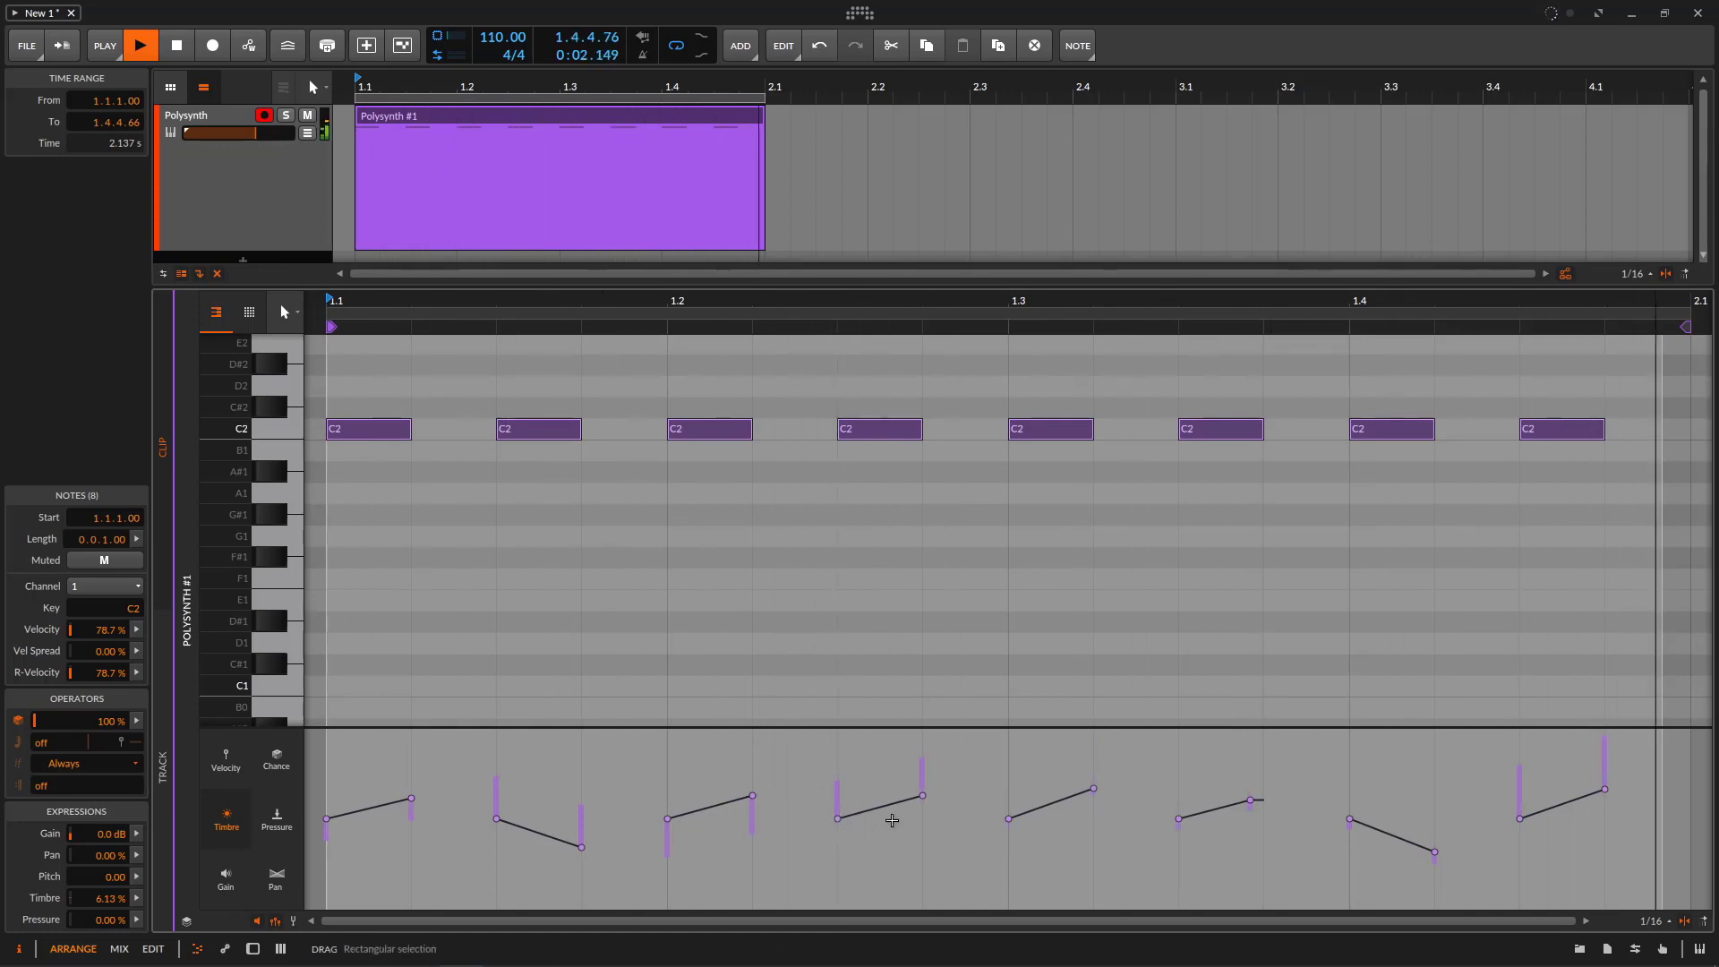
# - Delete all timbre and pan expression points from the eight C2 notes, and return to the timbre expressions
pyautogui.moveTo(1638, 759); pyautogui.dragTo(285, 890)
pyautogui.press('Delete')
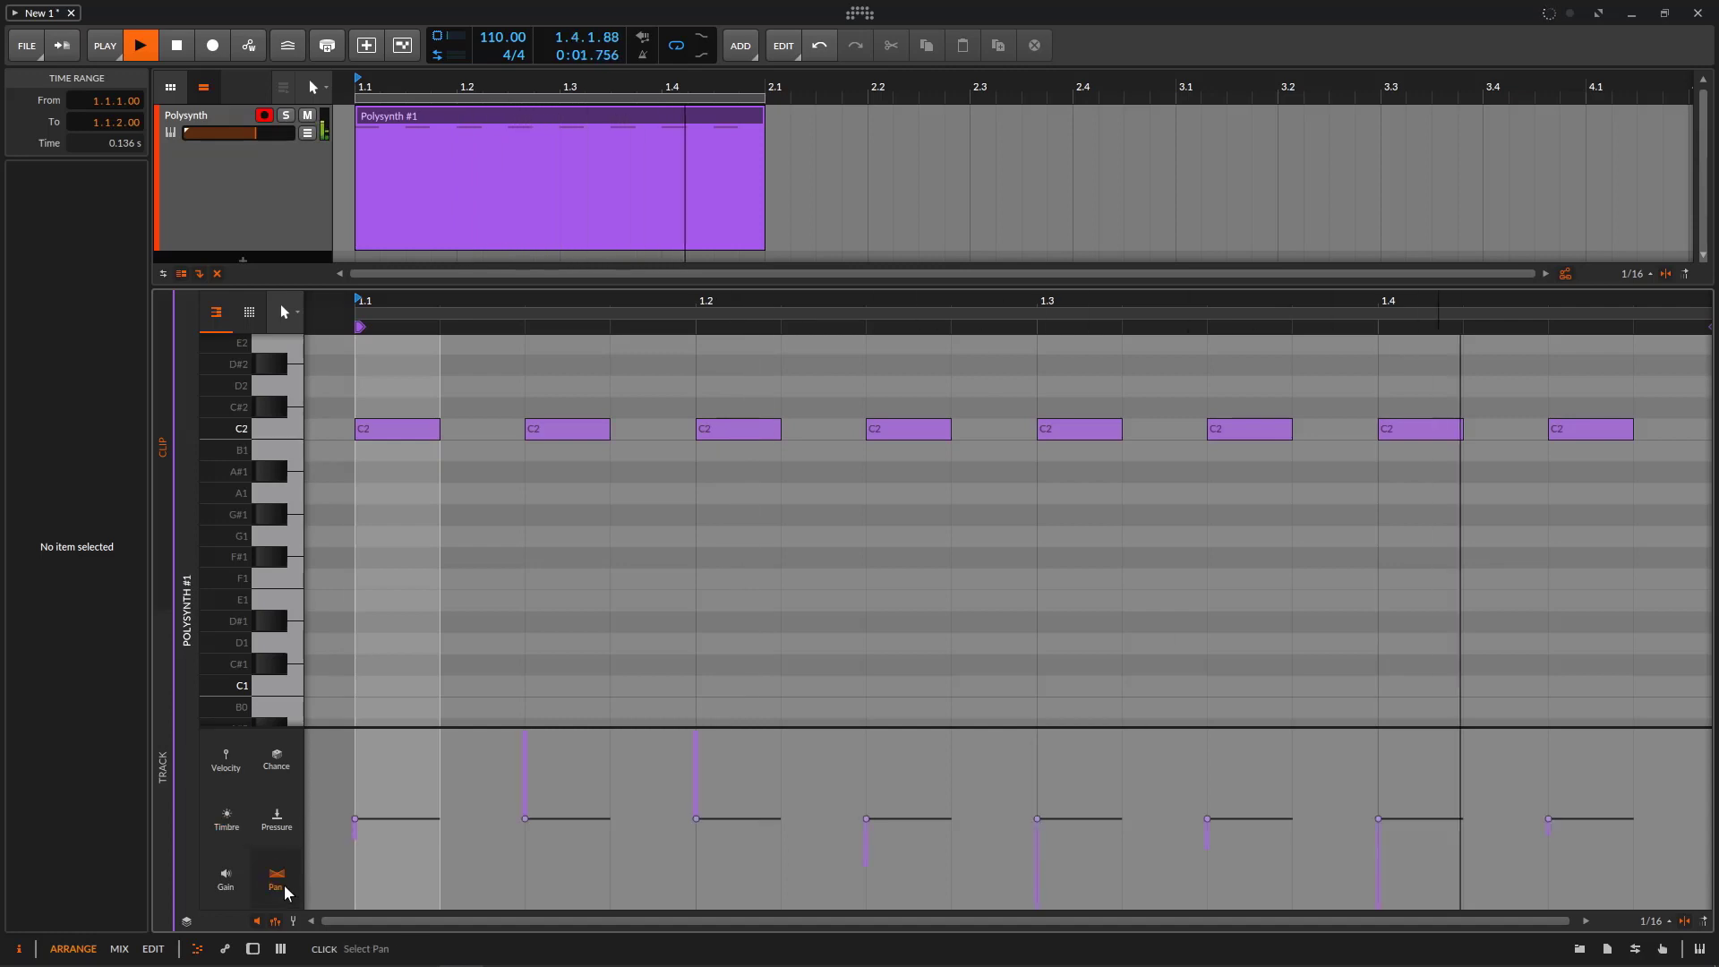
pyautogui.moveTo(1673, 768); pyautogui.dragTo(349, 878)
pyautogui.press('Delete')
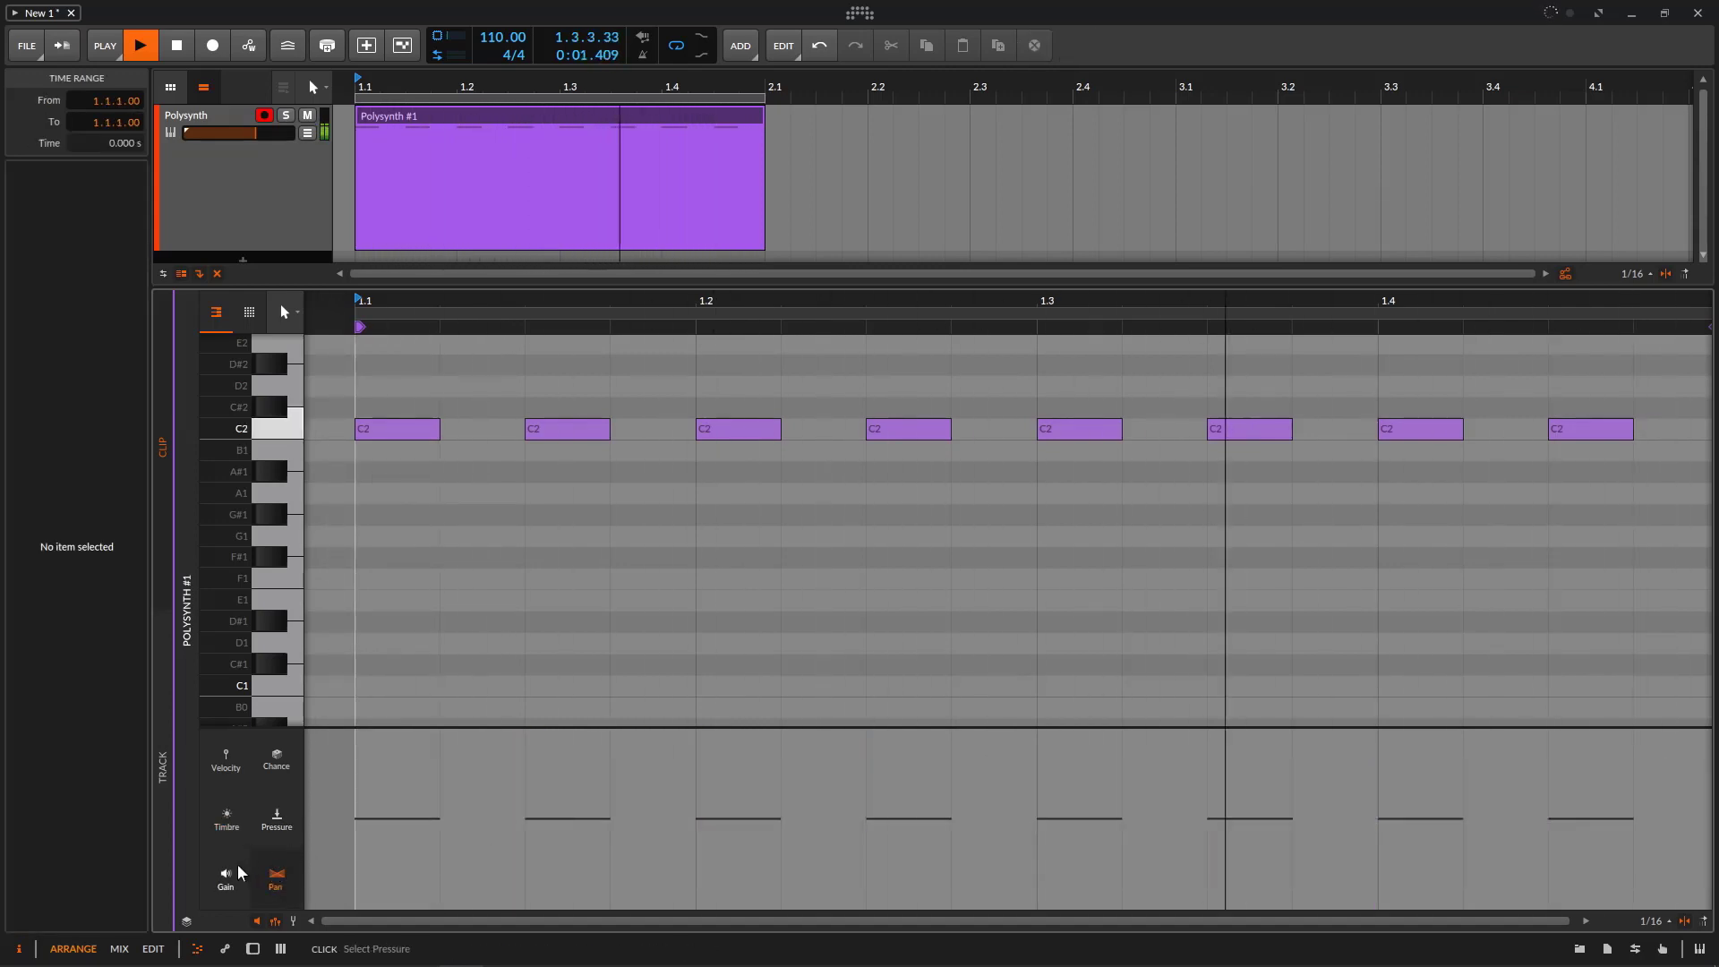
pyautogui.click(235, 831)
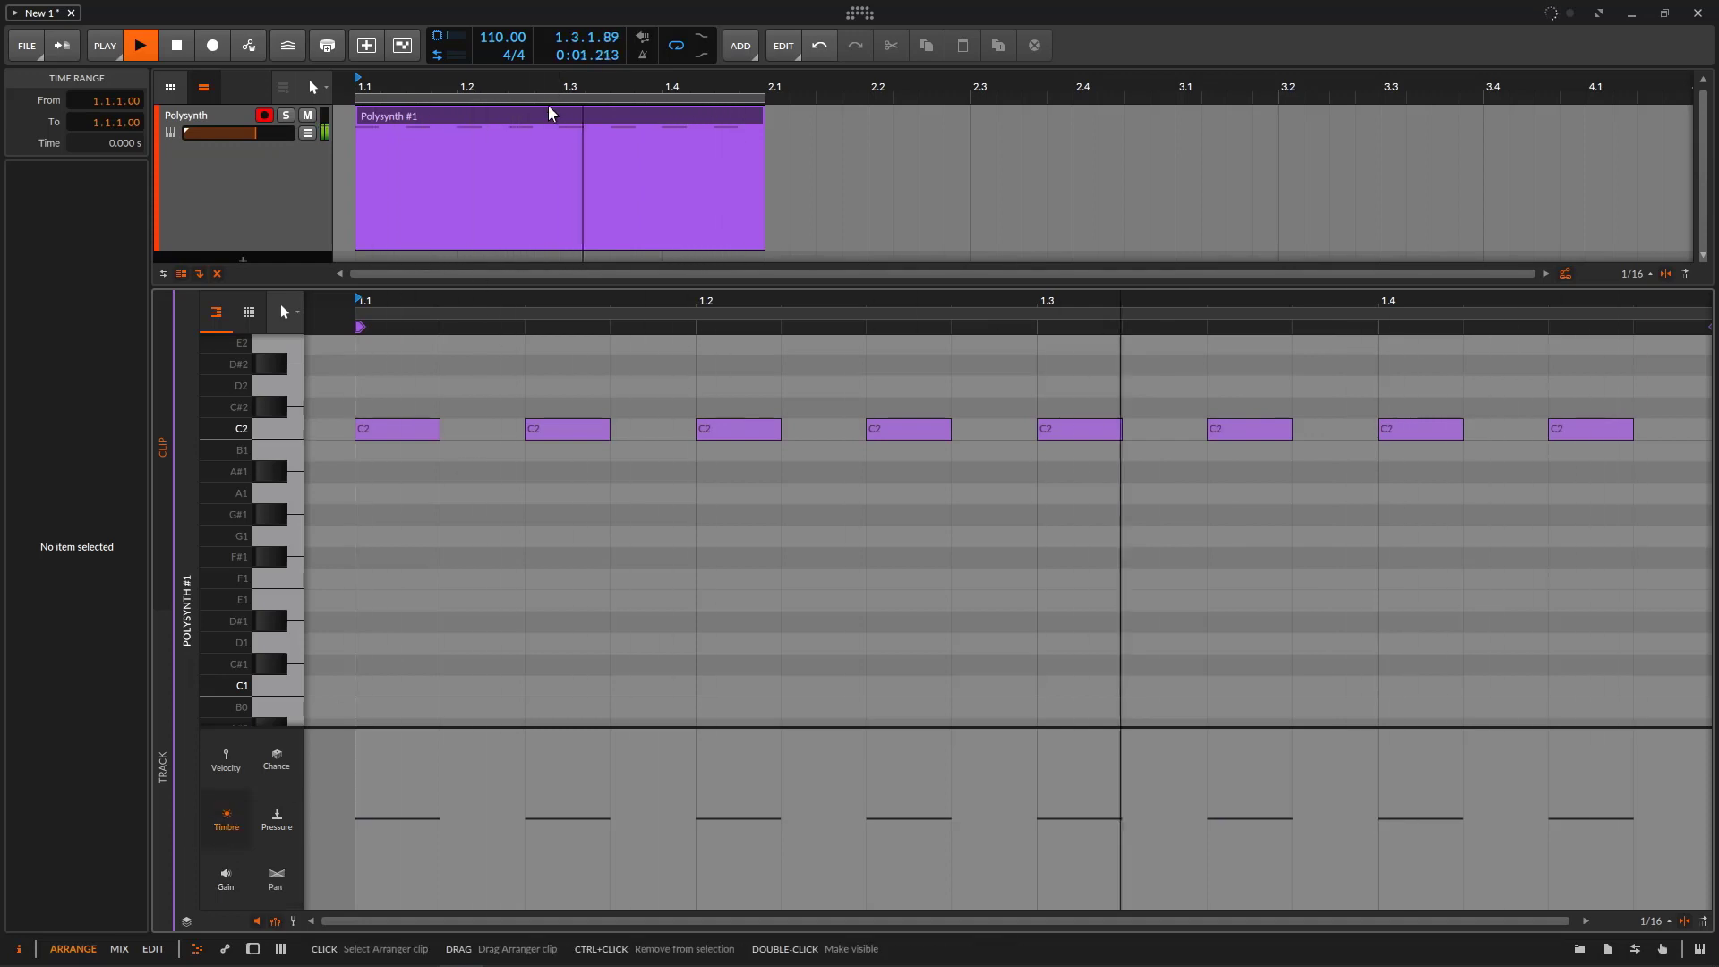
# - Stop playback and inspect the pan and timbre histograms for the notes of the Polysynth clip
pyautogui.click(491, 170)
pyautogui.press('space')
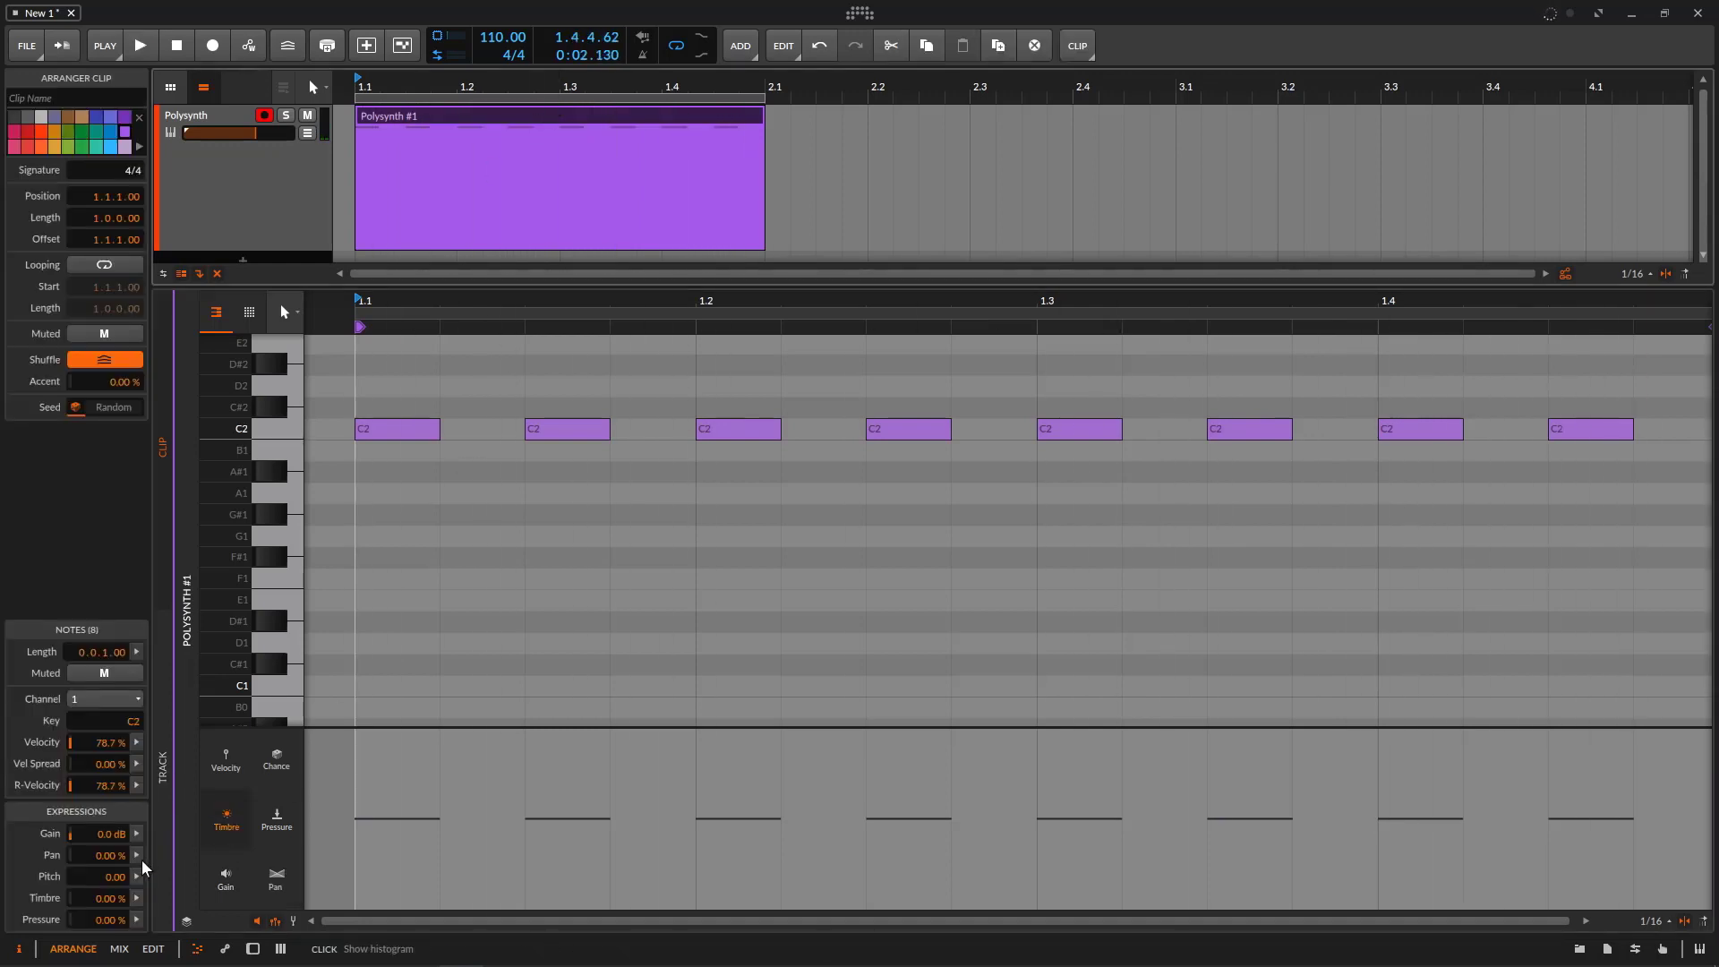
pyautogui.click(141, 859)
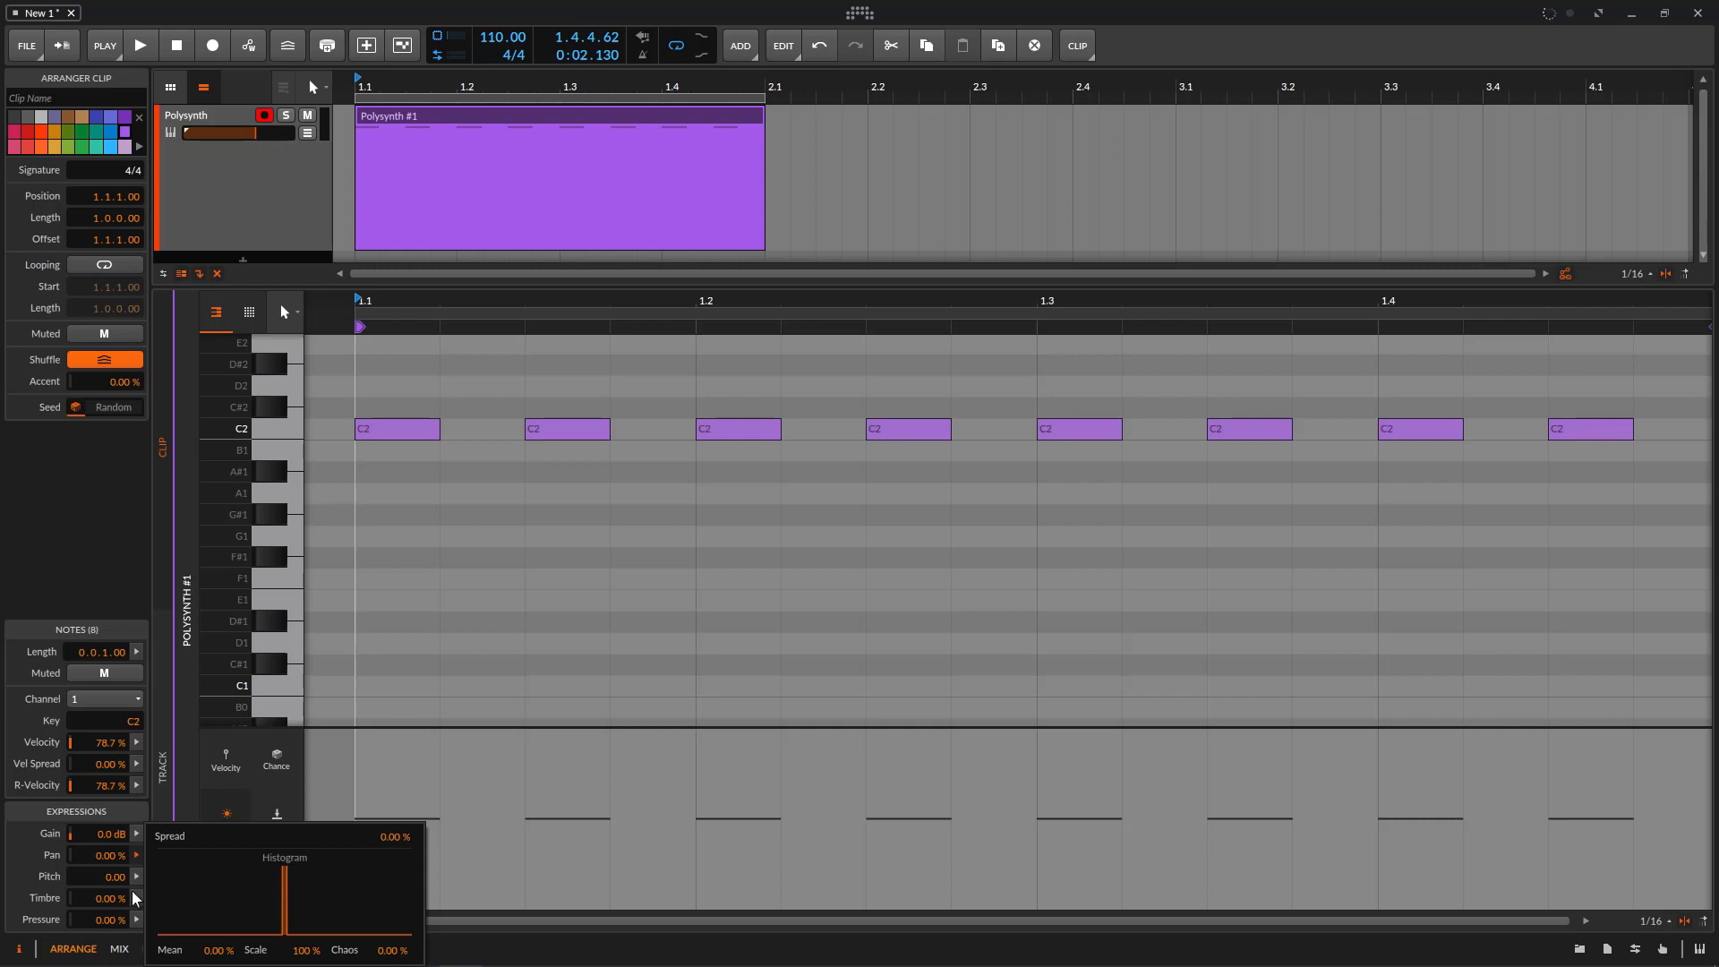
pyautogui.click(137, 898)
# - Open the Polysynth device and remove the Timbre modulator's routings to Filt Freq and Reso
pyautogui.doubleClick(445, 117)
pyautogui.click(269, 170)
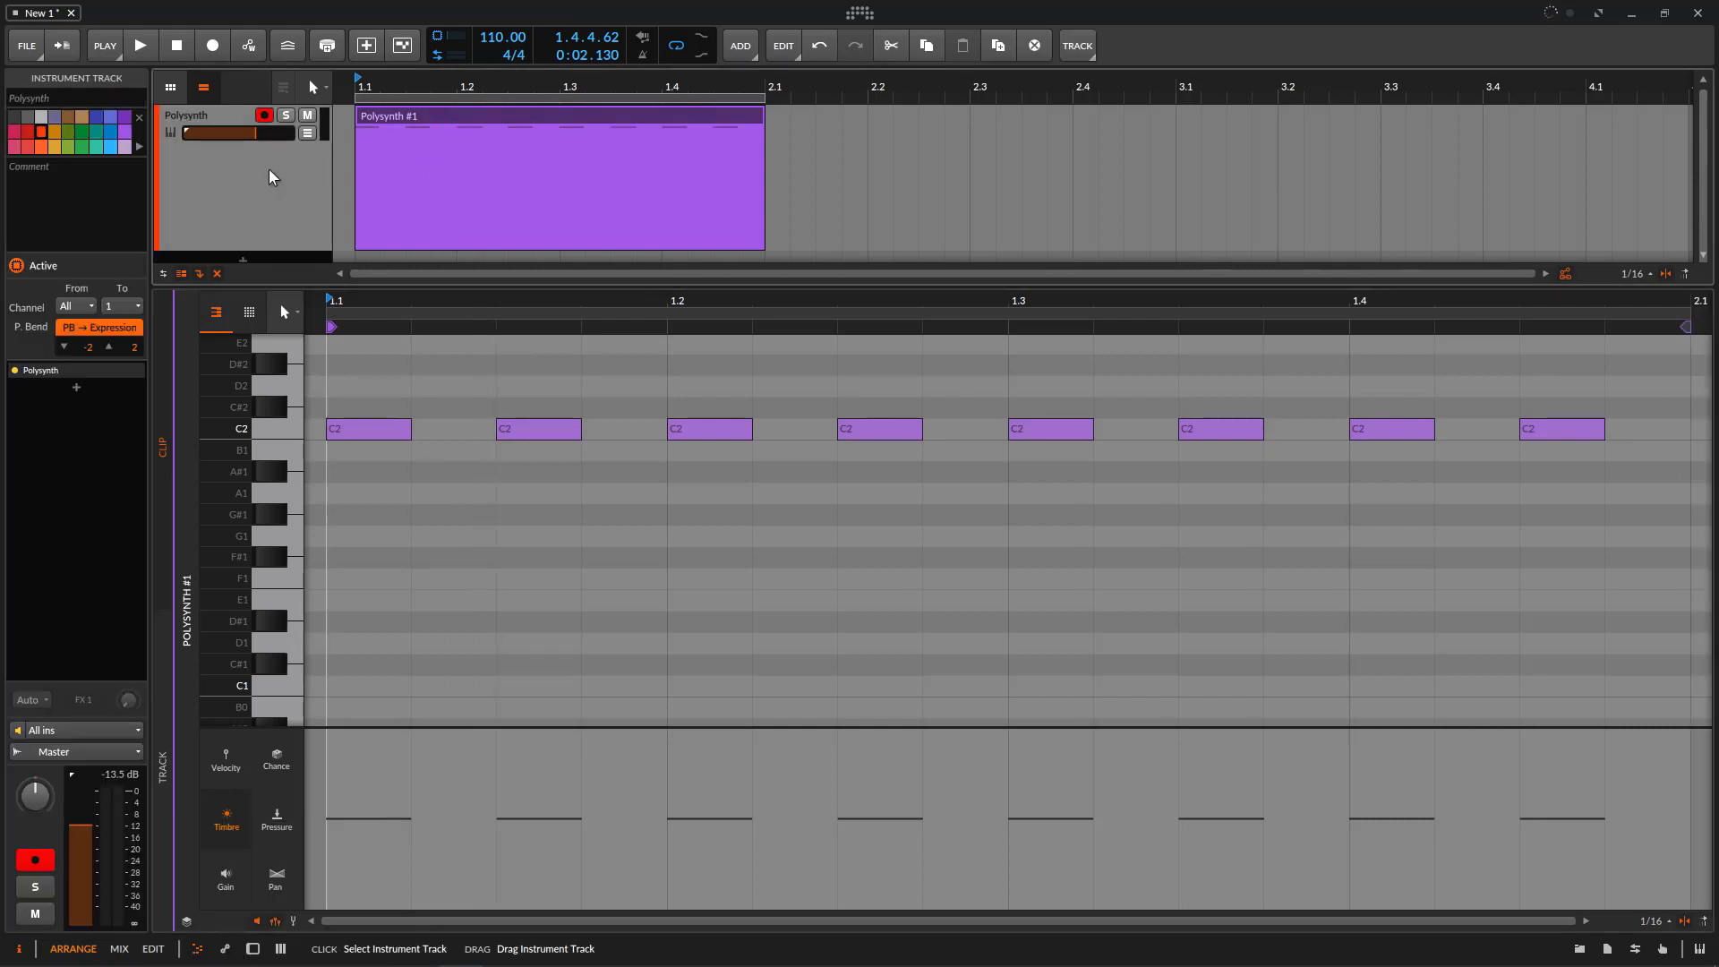
pyautogui.doubleClick(269, 170)
pyautogui.rightClick(272, 814)
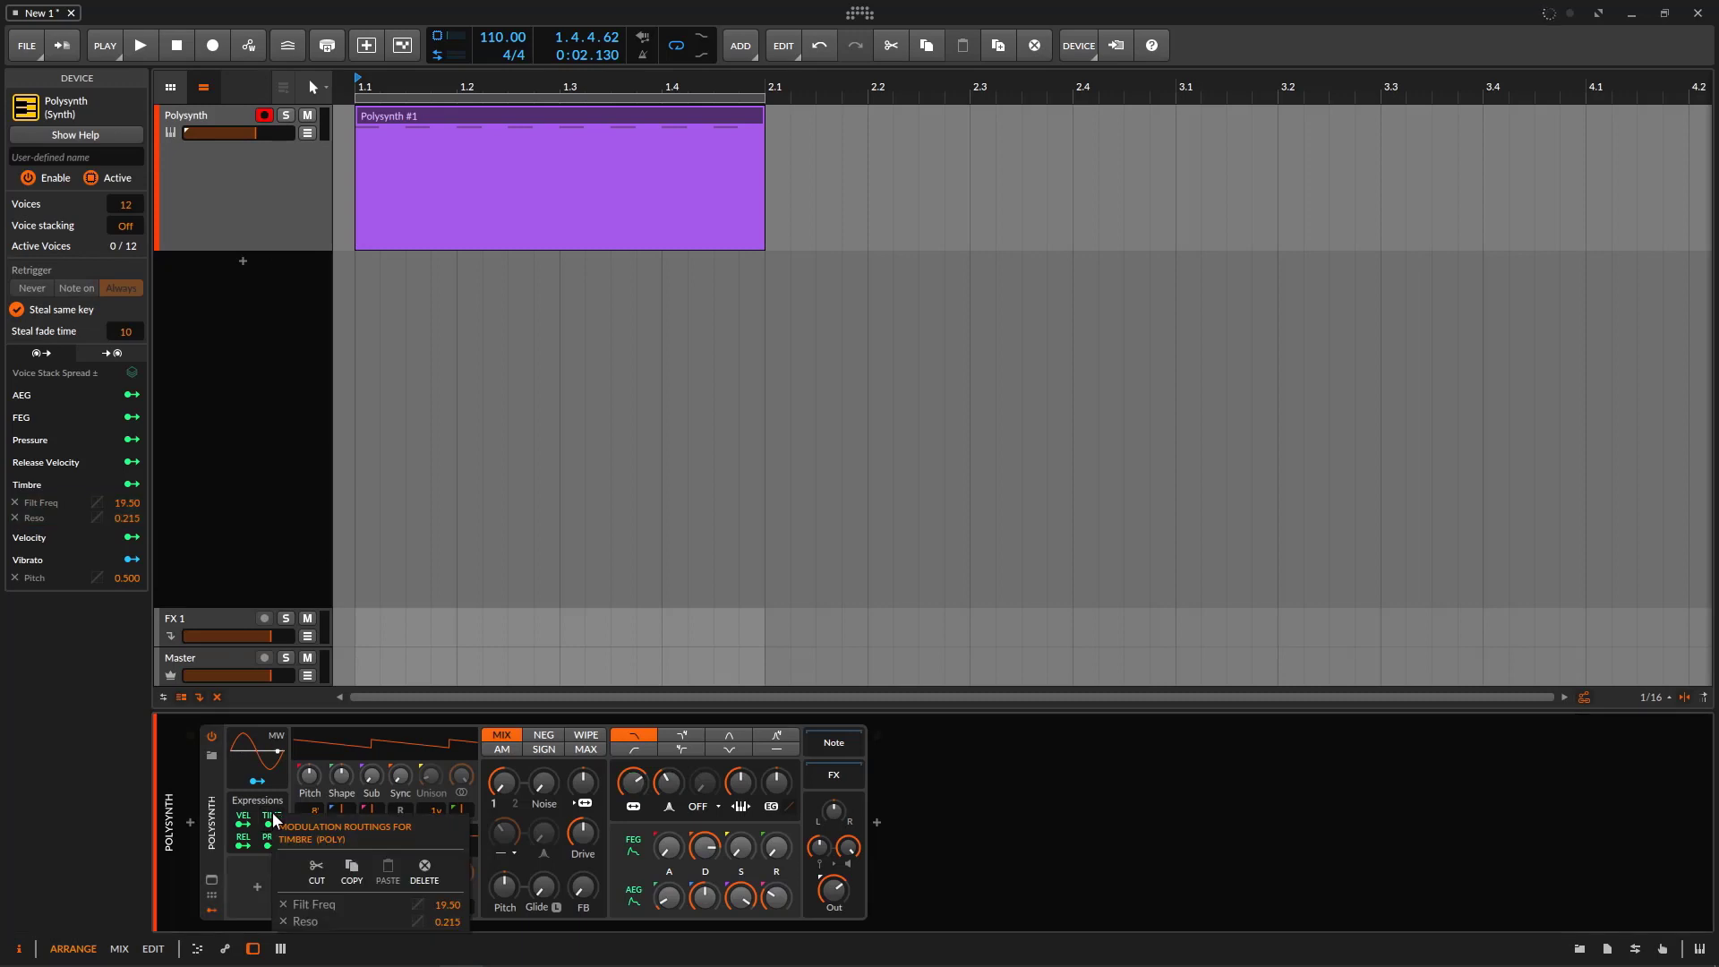
pyautogui.click(284, 920)
pyautogui.click(283, 904)
pyautogui.click(265, 222)
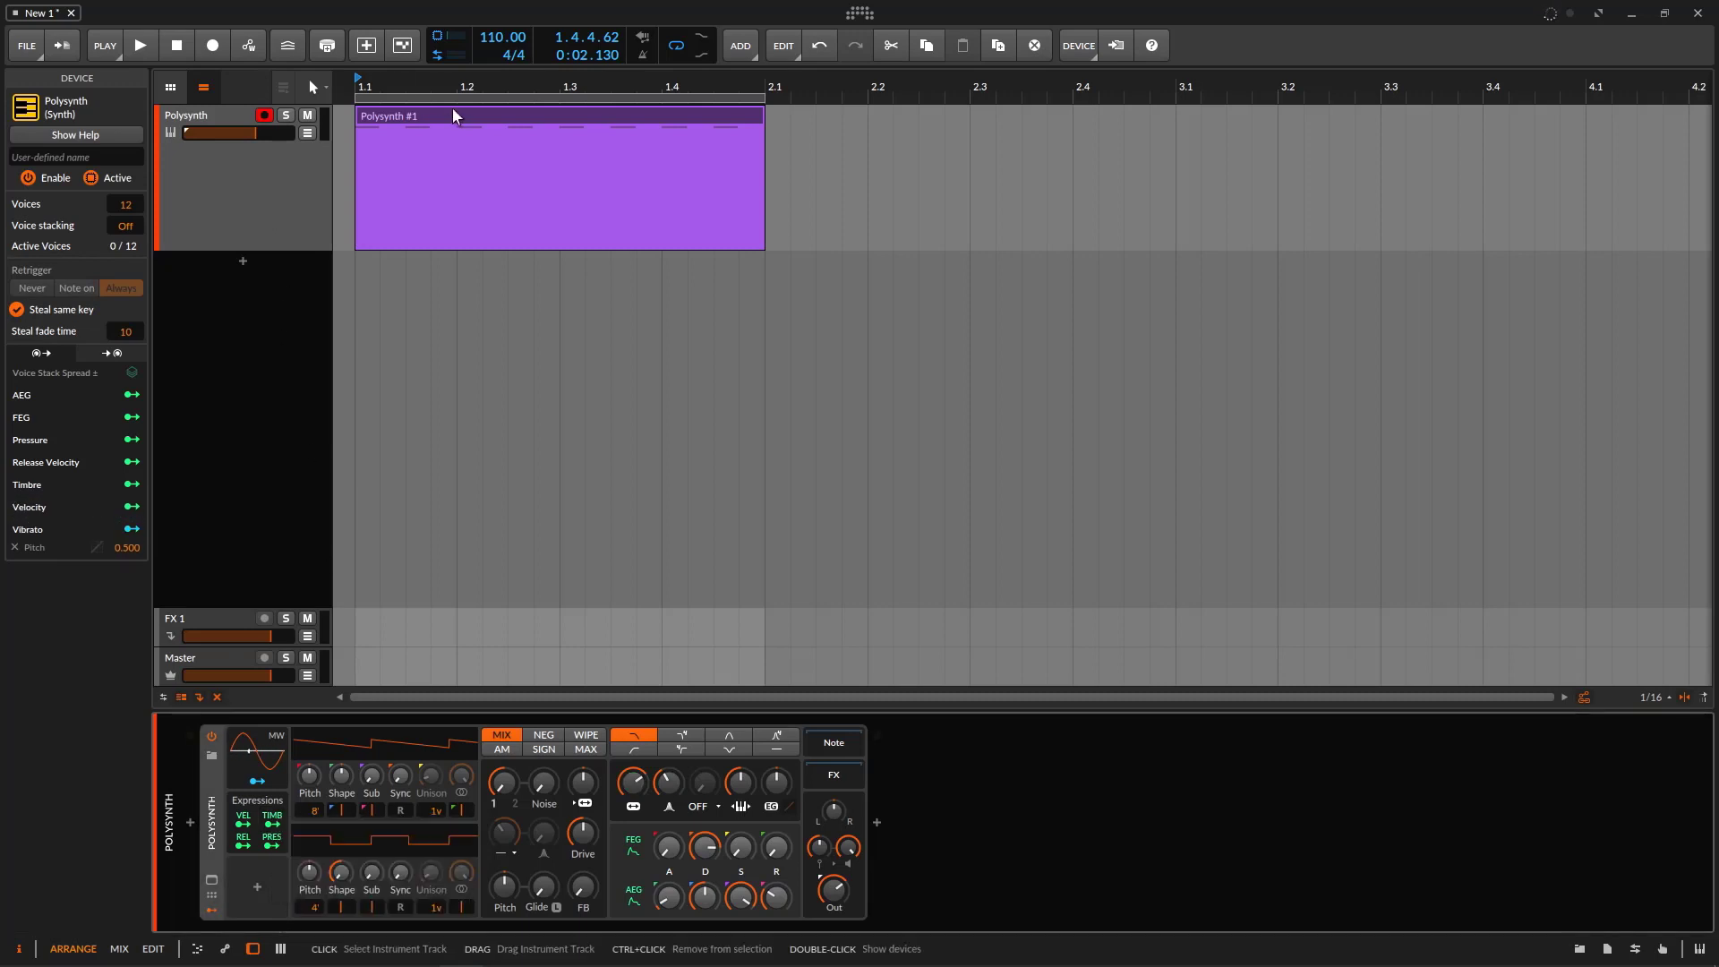
# - Reopen the Polysynth clip's notes, show the pan expressions, and set the pan spread of all eight C2 notes to 144 %
pyautogui.doubleClick(453, 112)
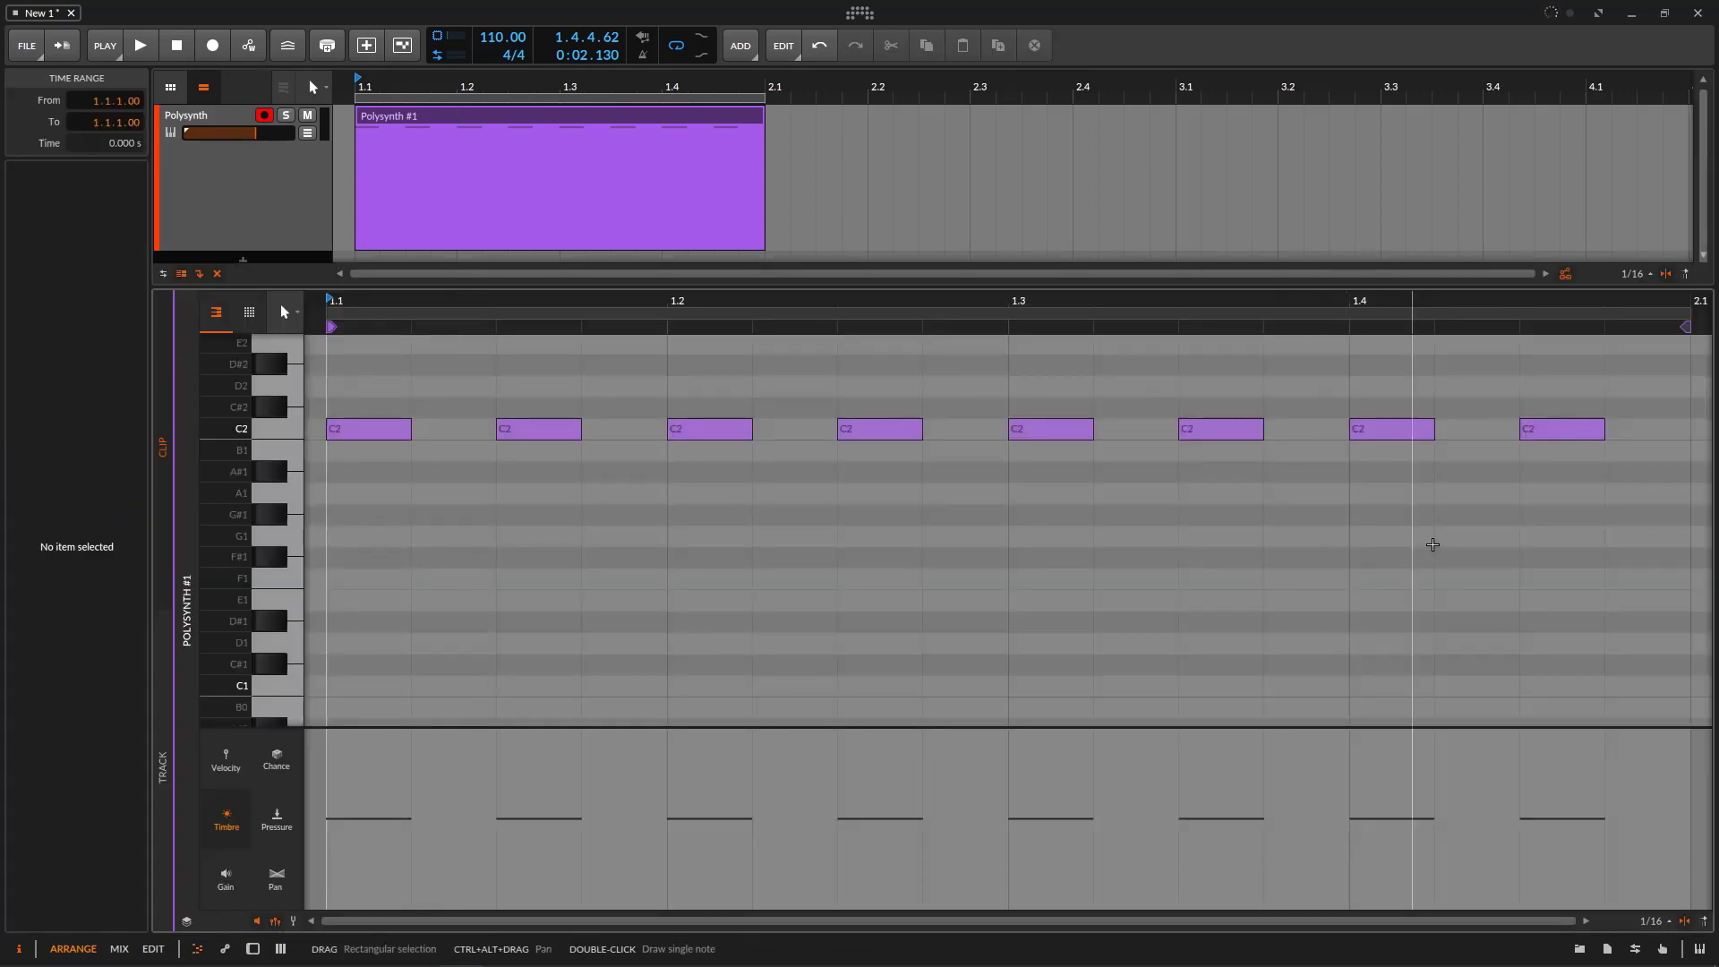
pyautogui.moveTo(1634, 376); pyautogui.dragTo(789, 517)
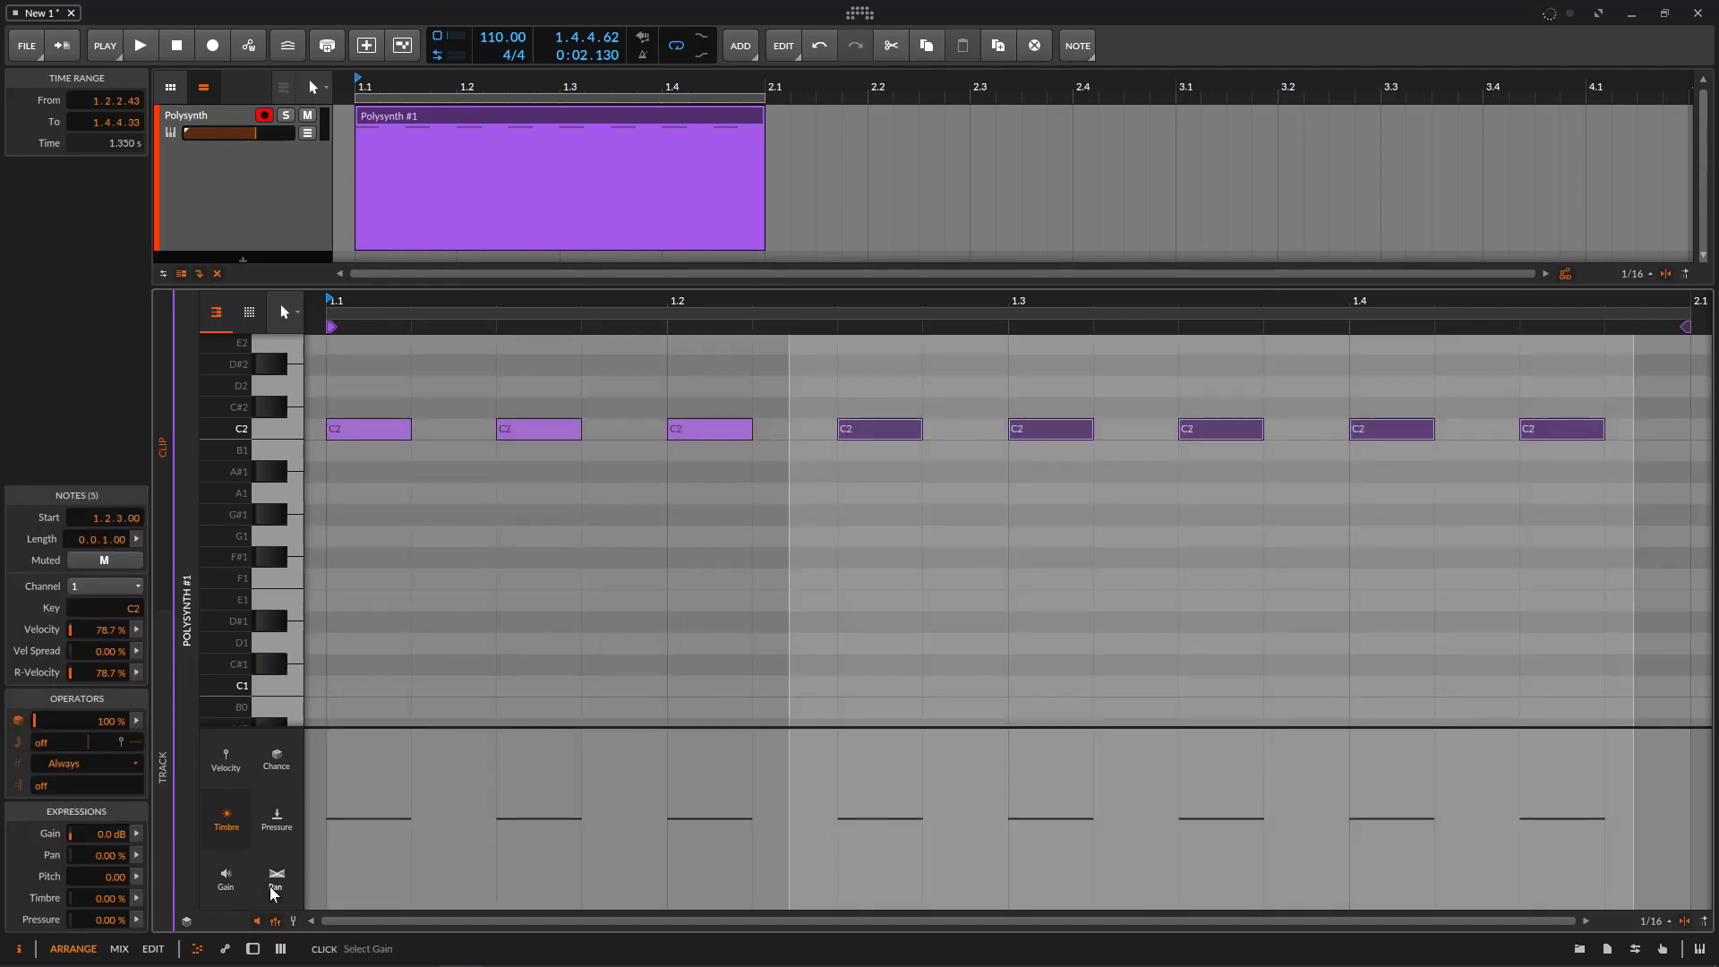
pyautogui.click(1546, 487)
pyautogui.moveTo(1644, 400); pyautogui.dragTo(358, 492)
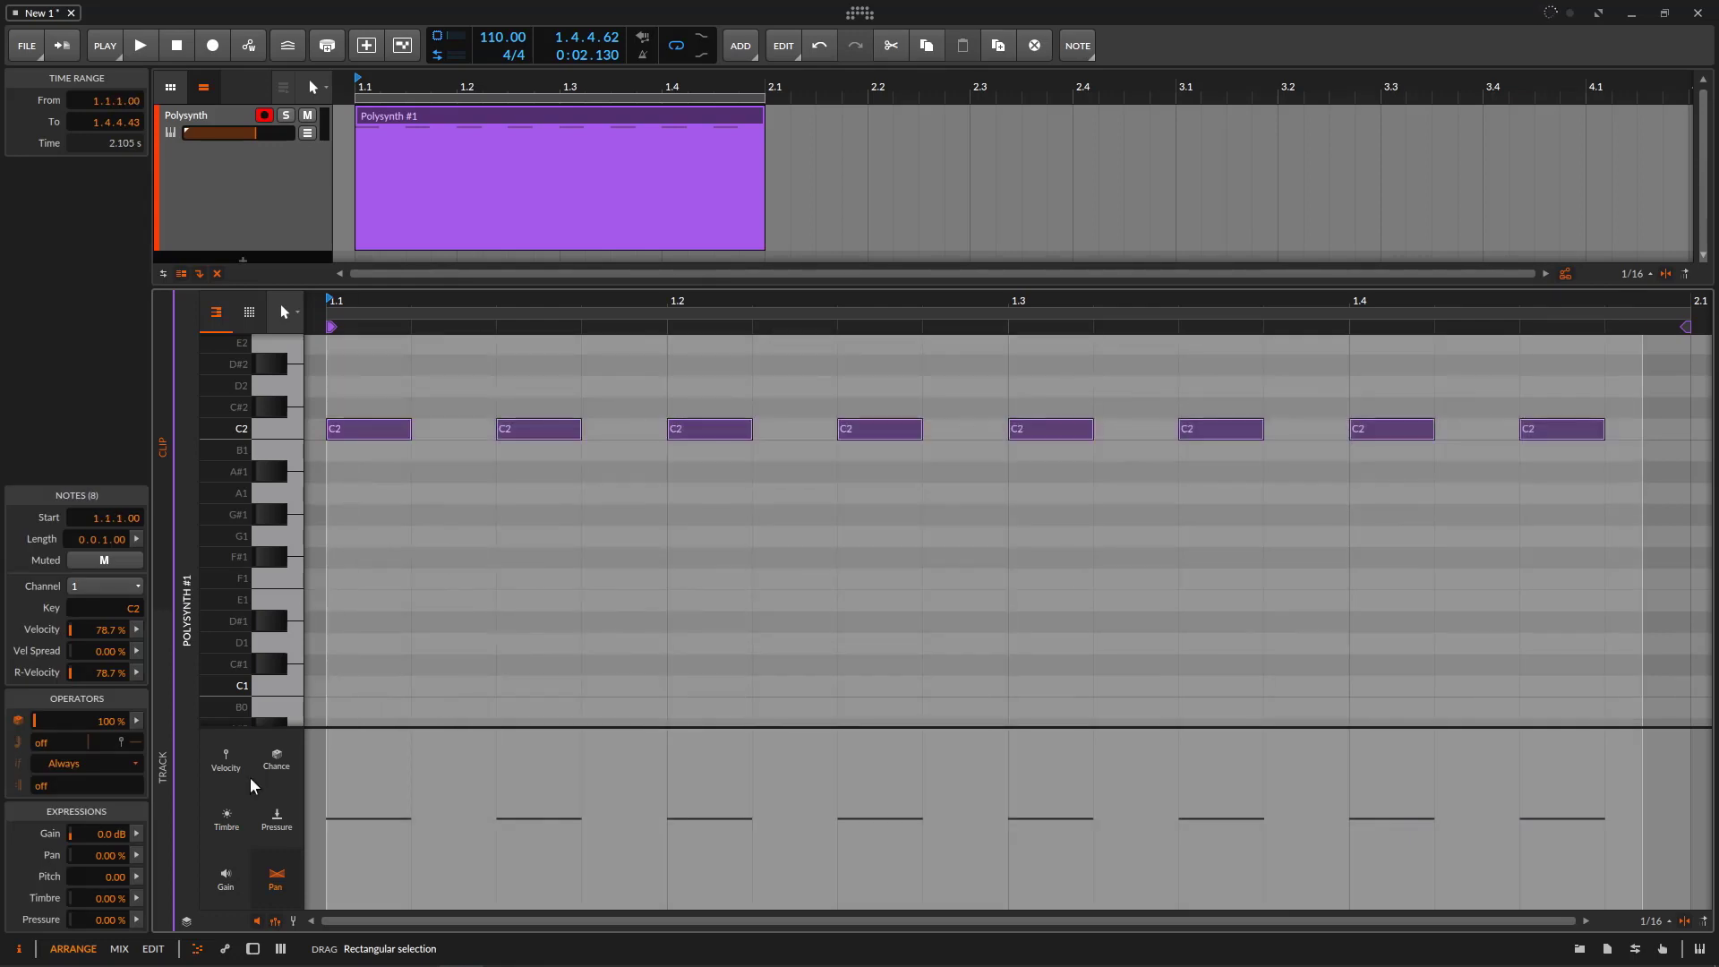
pyautogui.click(136, 855)
pyautogui.moveTo(389, 836); pyautogui.dragTo(389, 836)
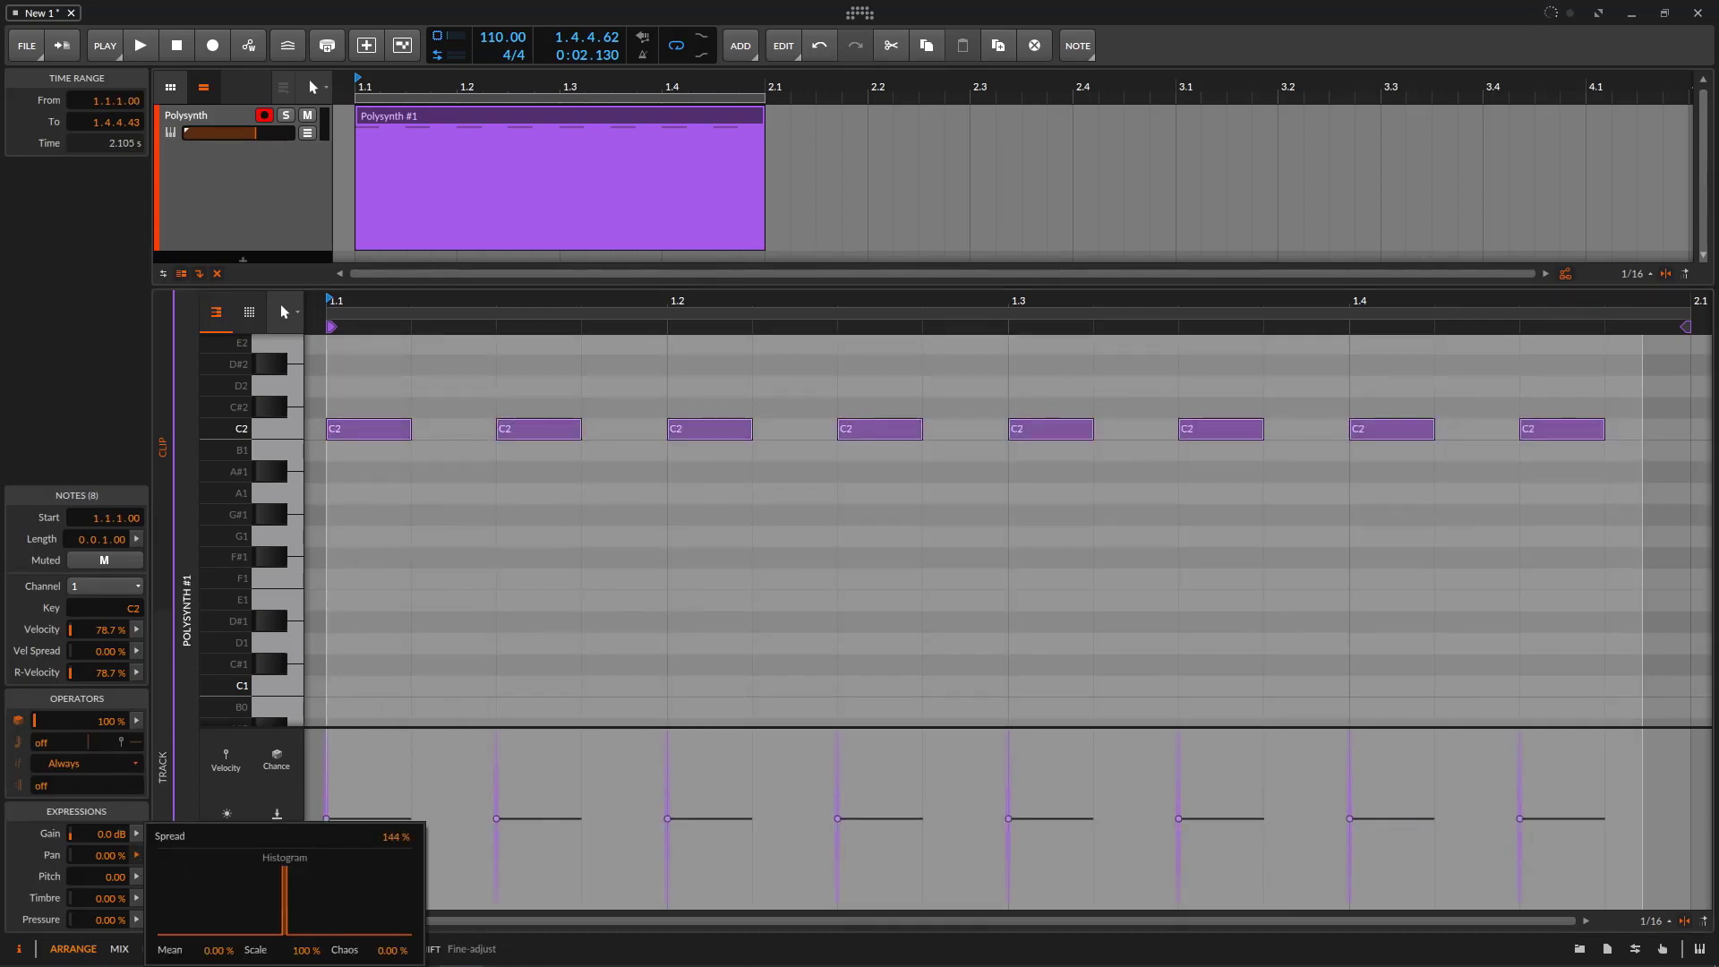
# - Play the loop, stop it, and play it again to compare the randomized pan values of each pass
pyautogui.click(138, 47)
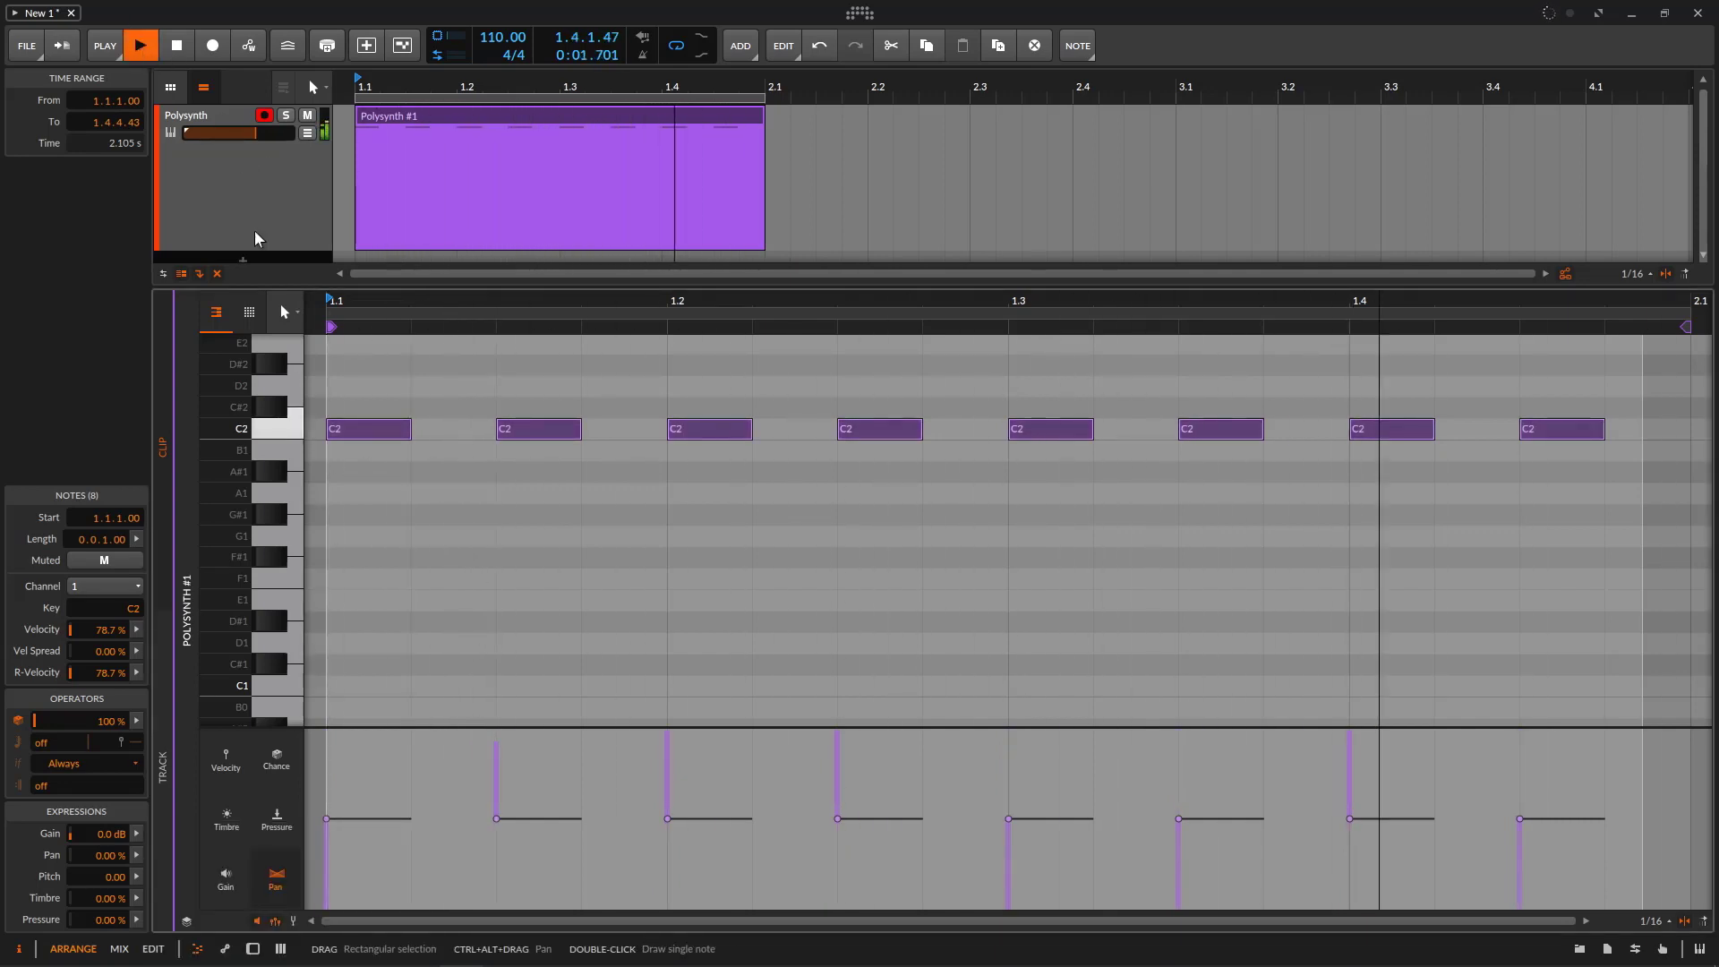
pyautogui.click(178, 54)
pyautogui.click(141, 46)
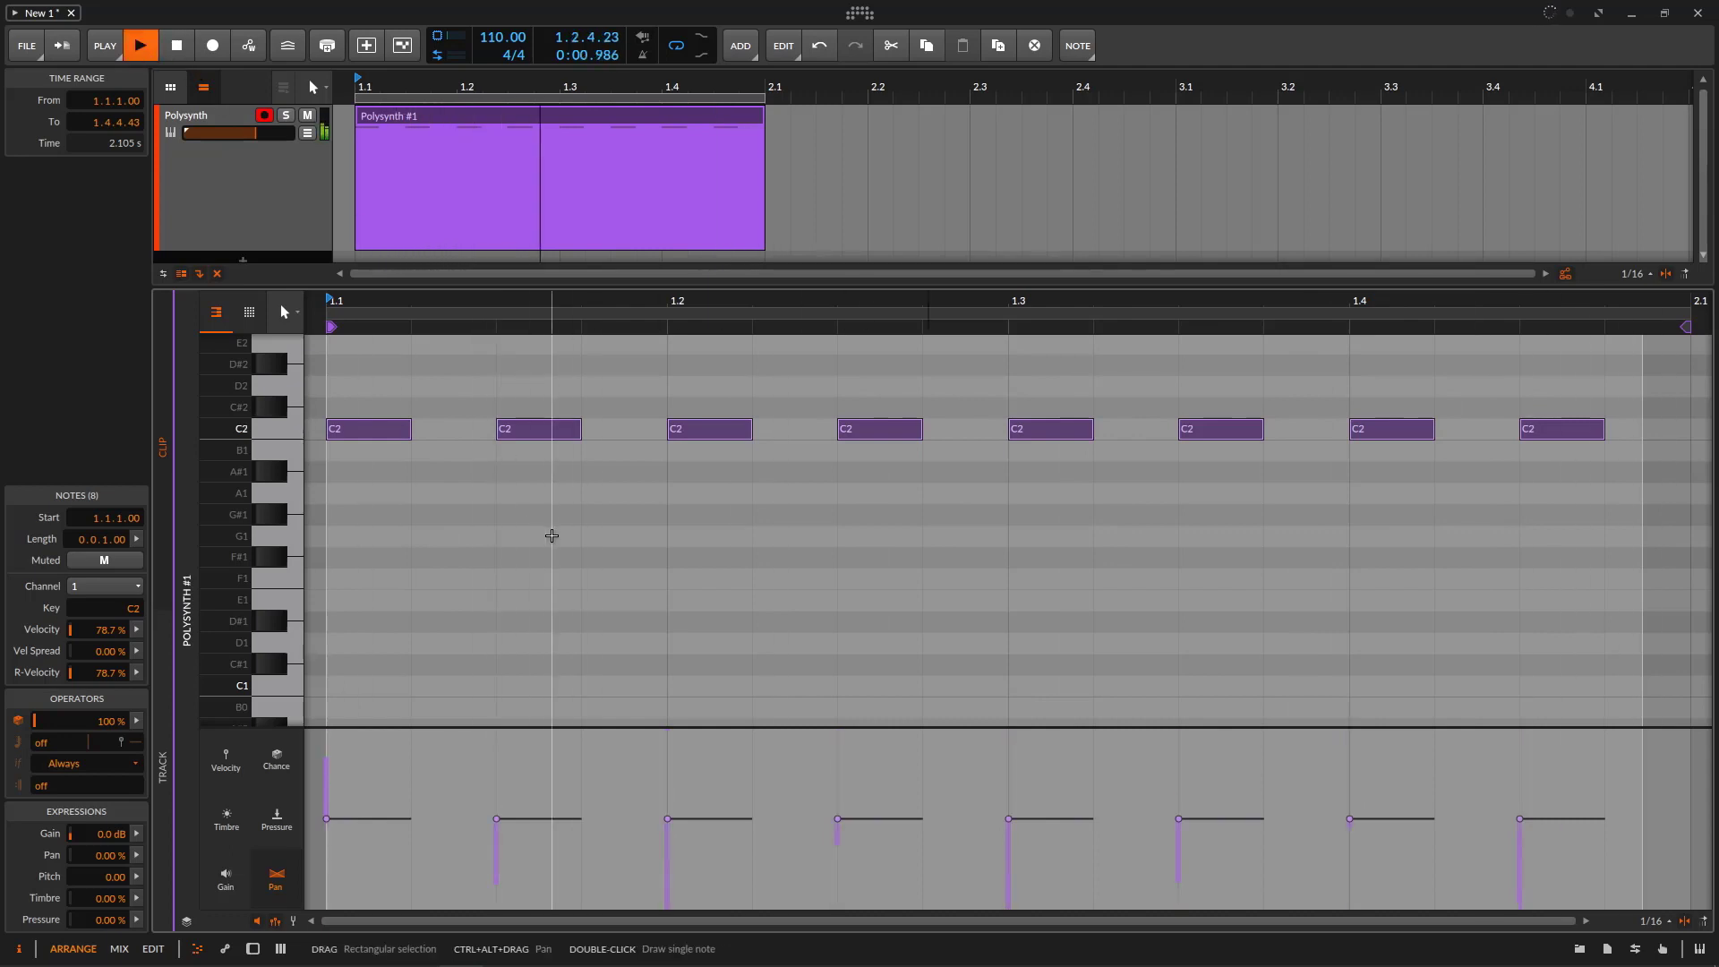
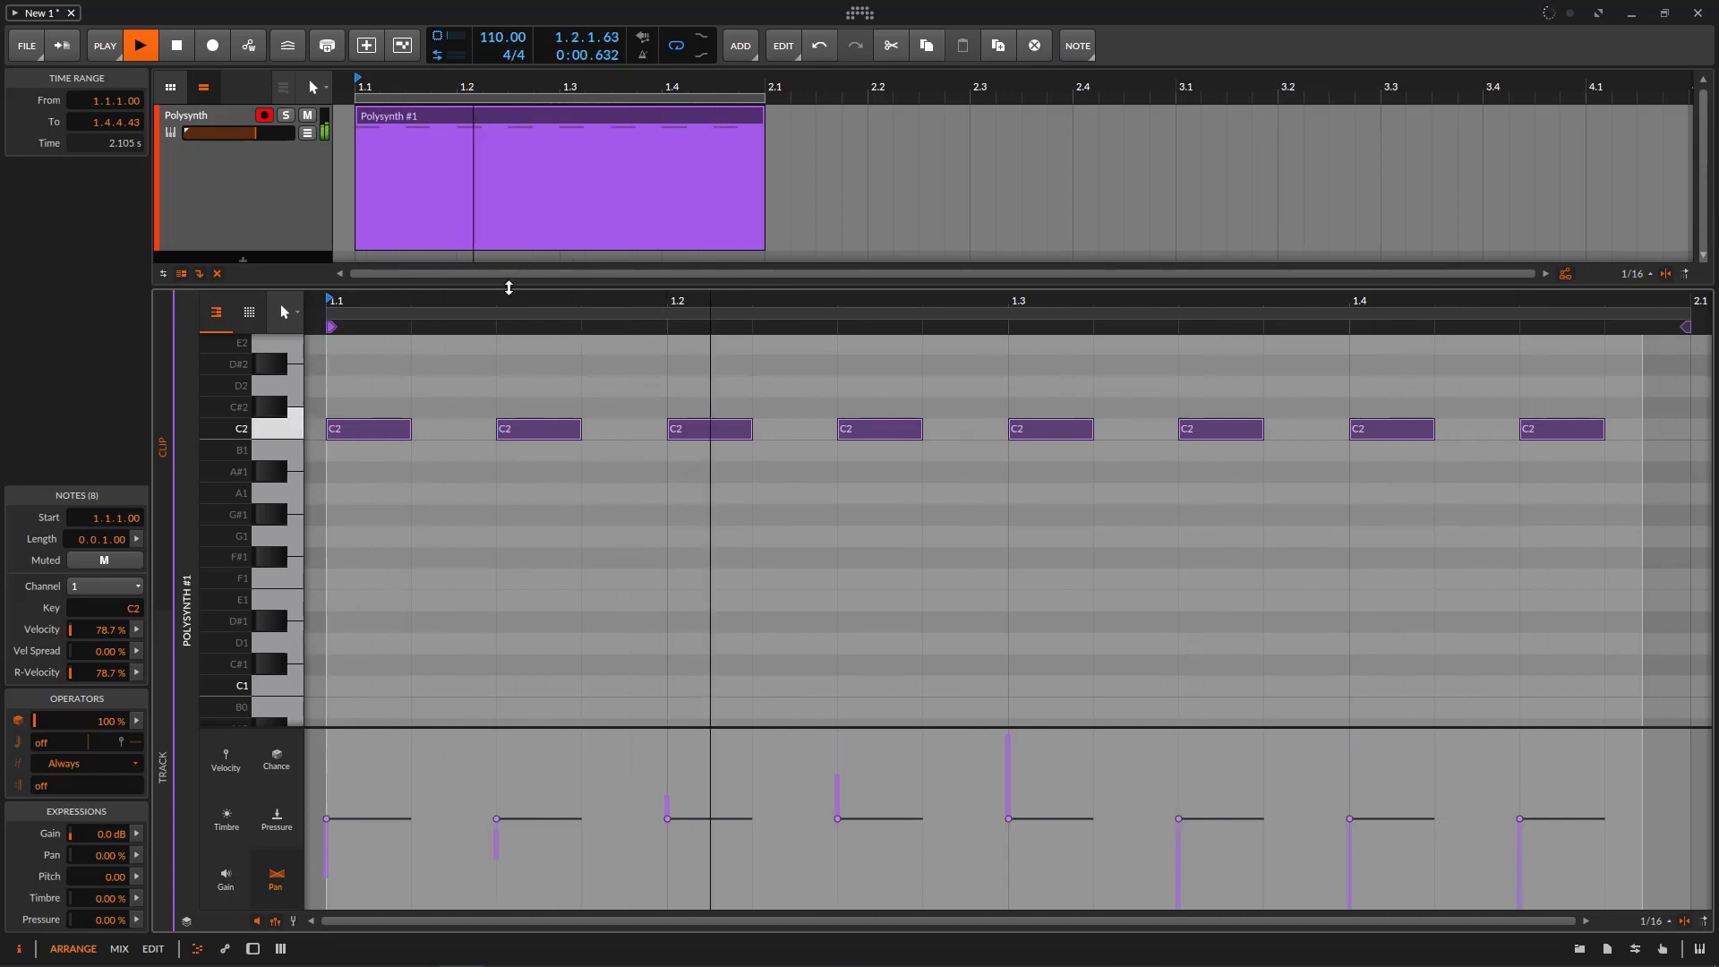
# - Select the Polysynth clip and replace its Random seed with a generated fixed seed
pyautogui.click(451, 111)
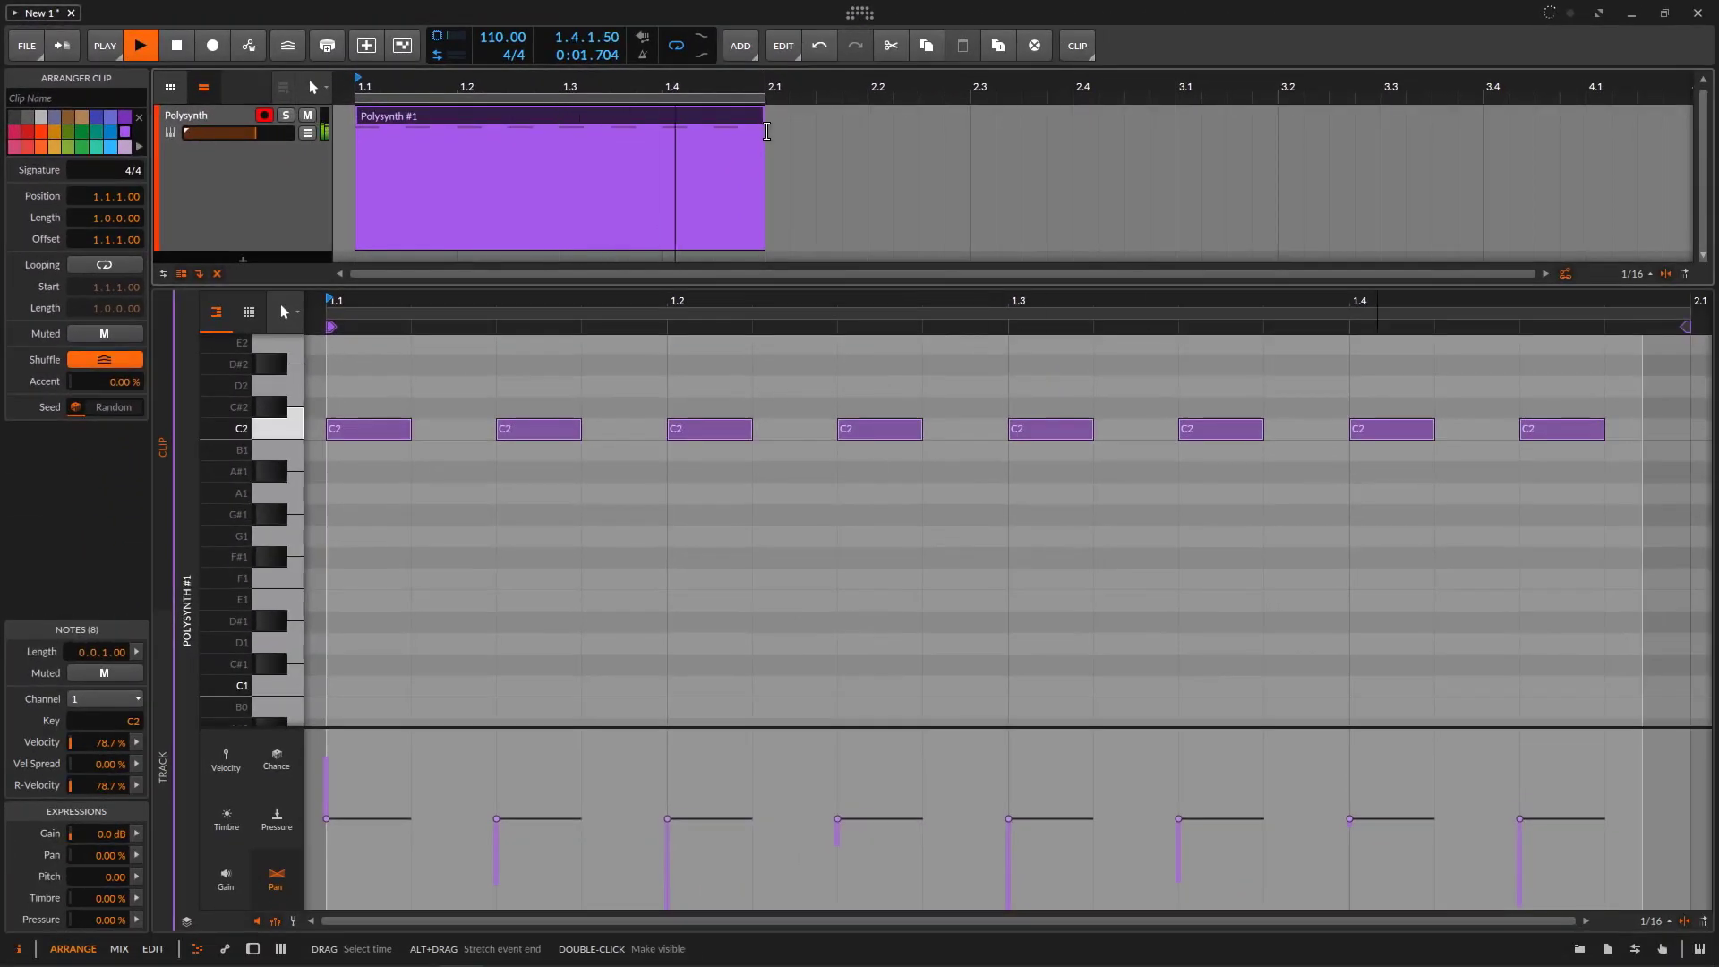
pyautogui.click(116, 410)
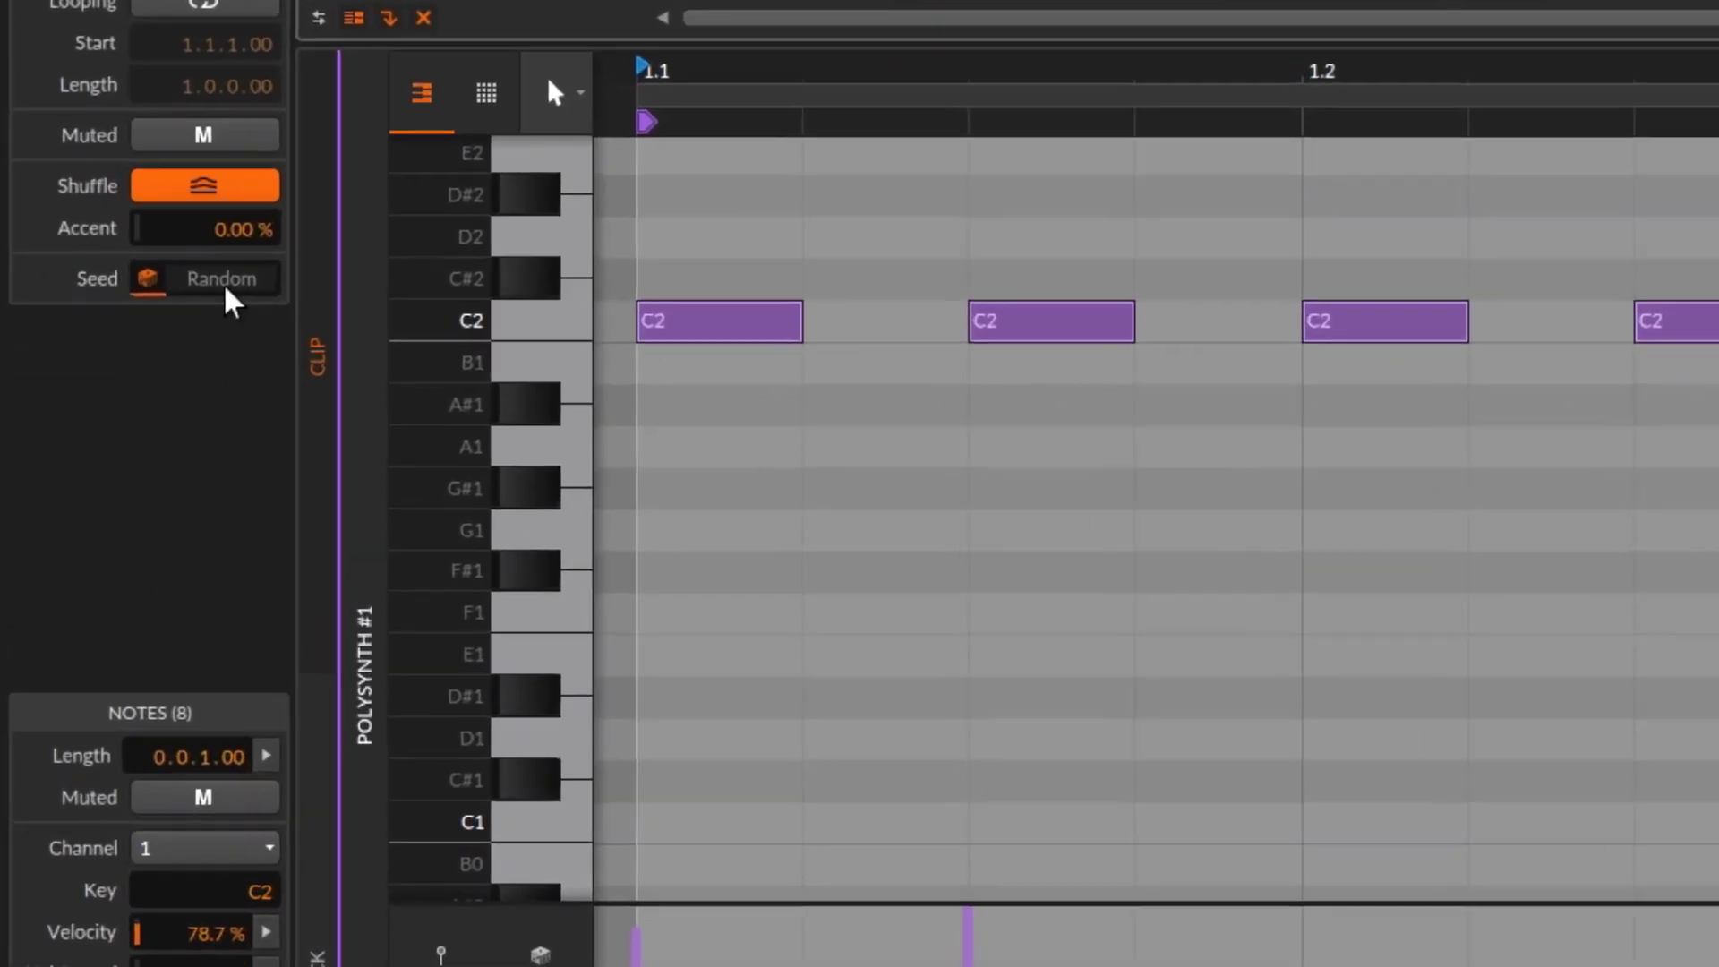
pyautogui.click(116, 408)
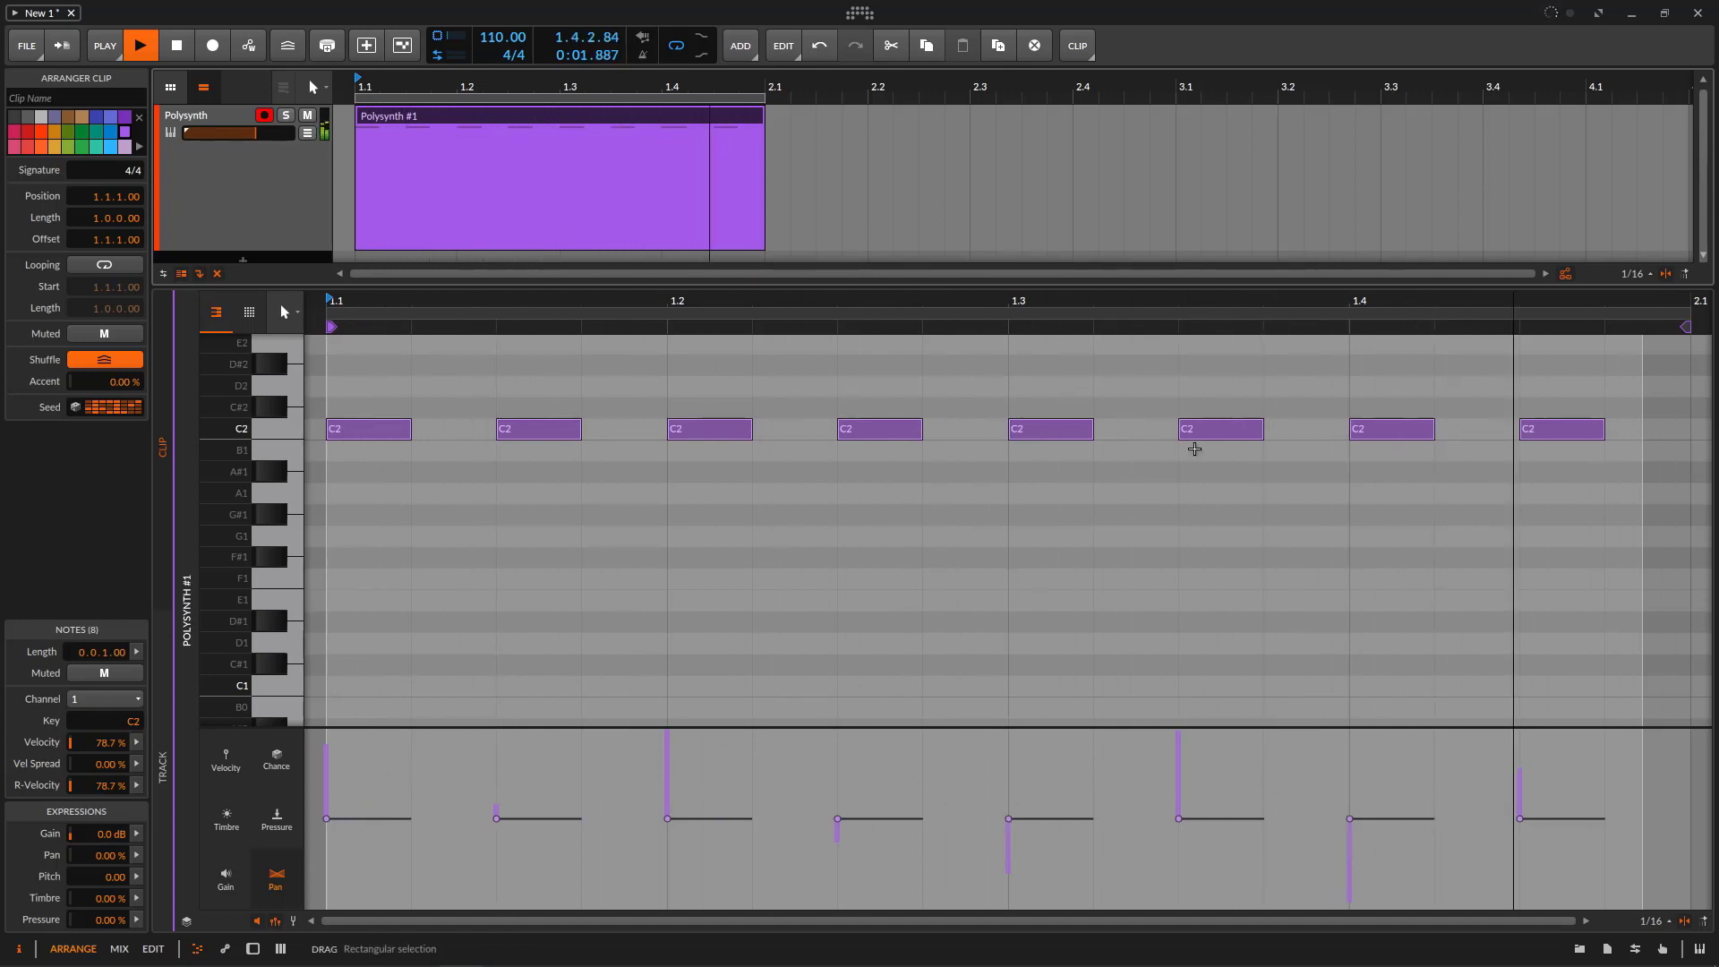
# - Restart playback to check the seeded pan pattern, and randomize the clip's seed again
pyautogui.click(178, 45)
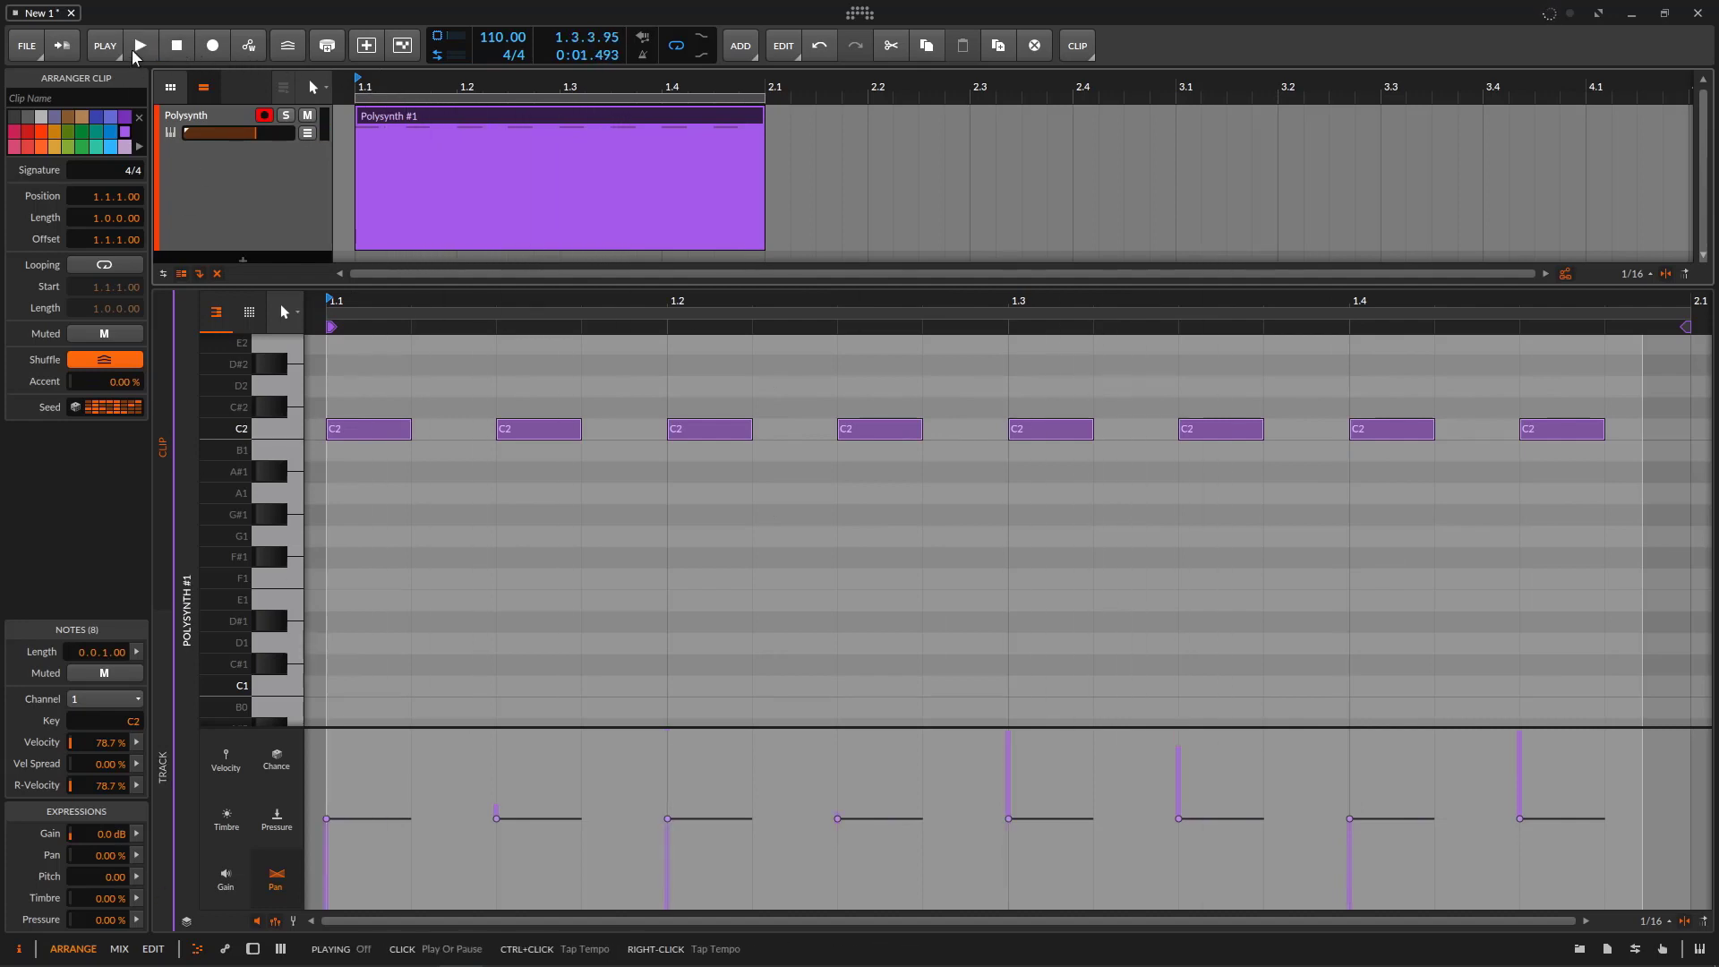
pyautogui.click(132, 52)
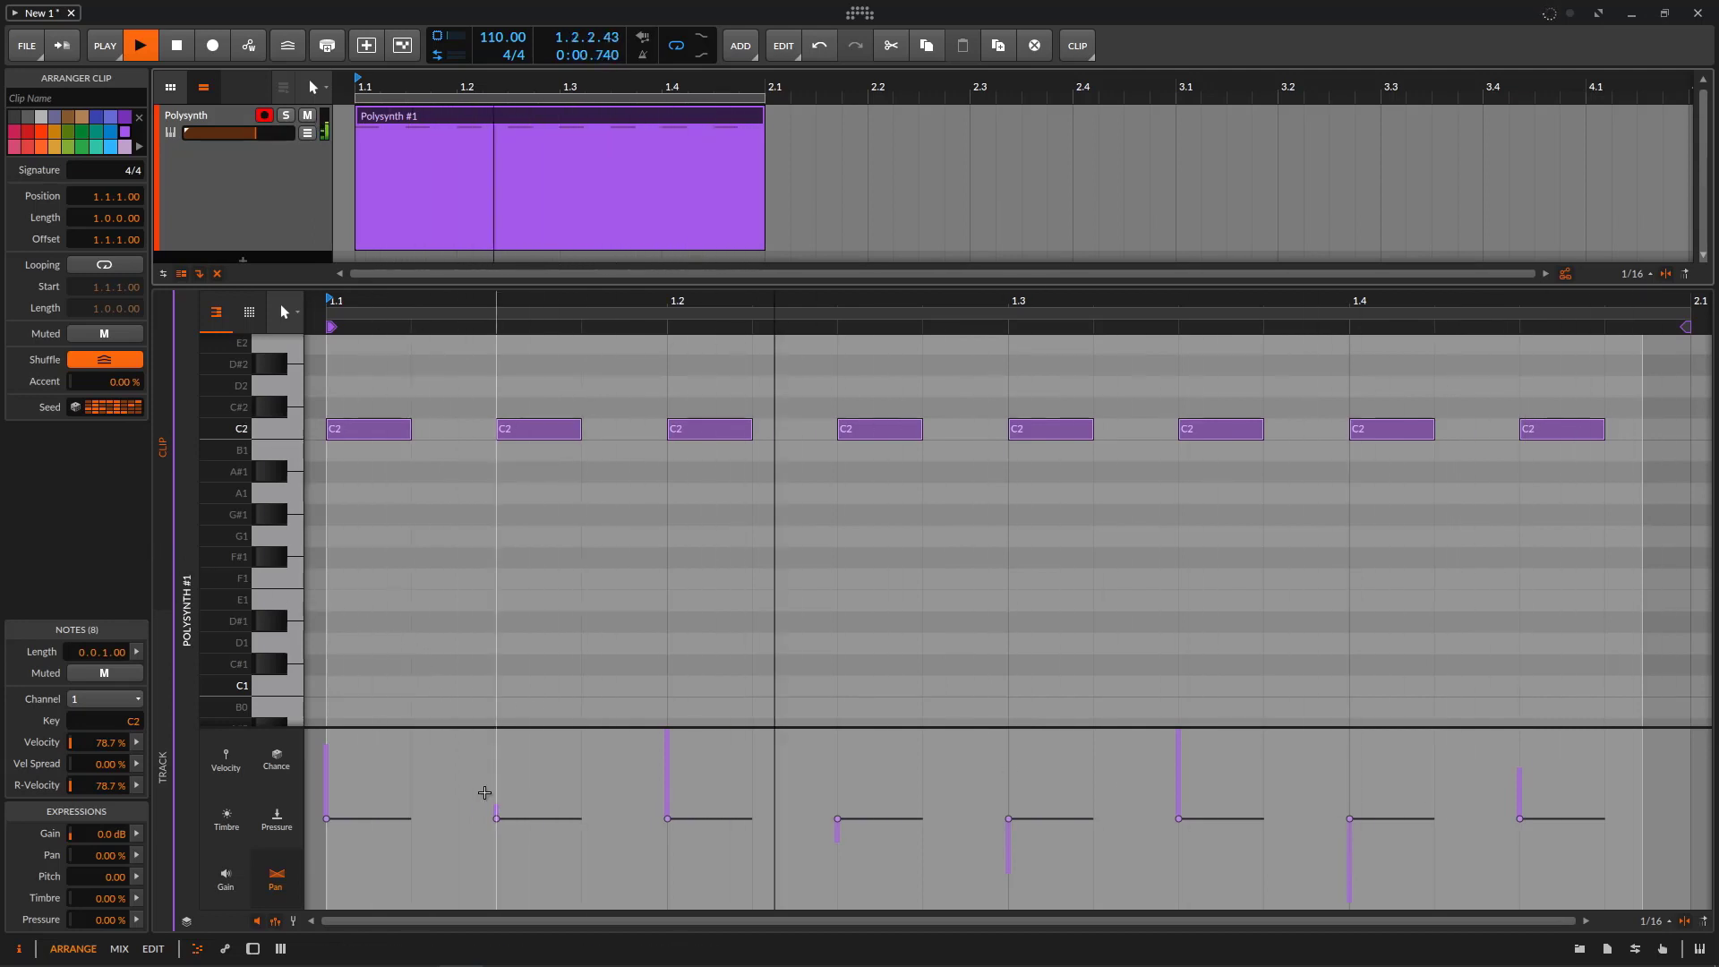
pyautogui.click(110, 408)
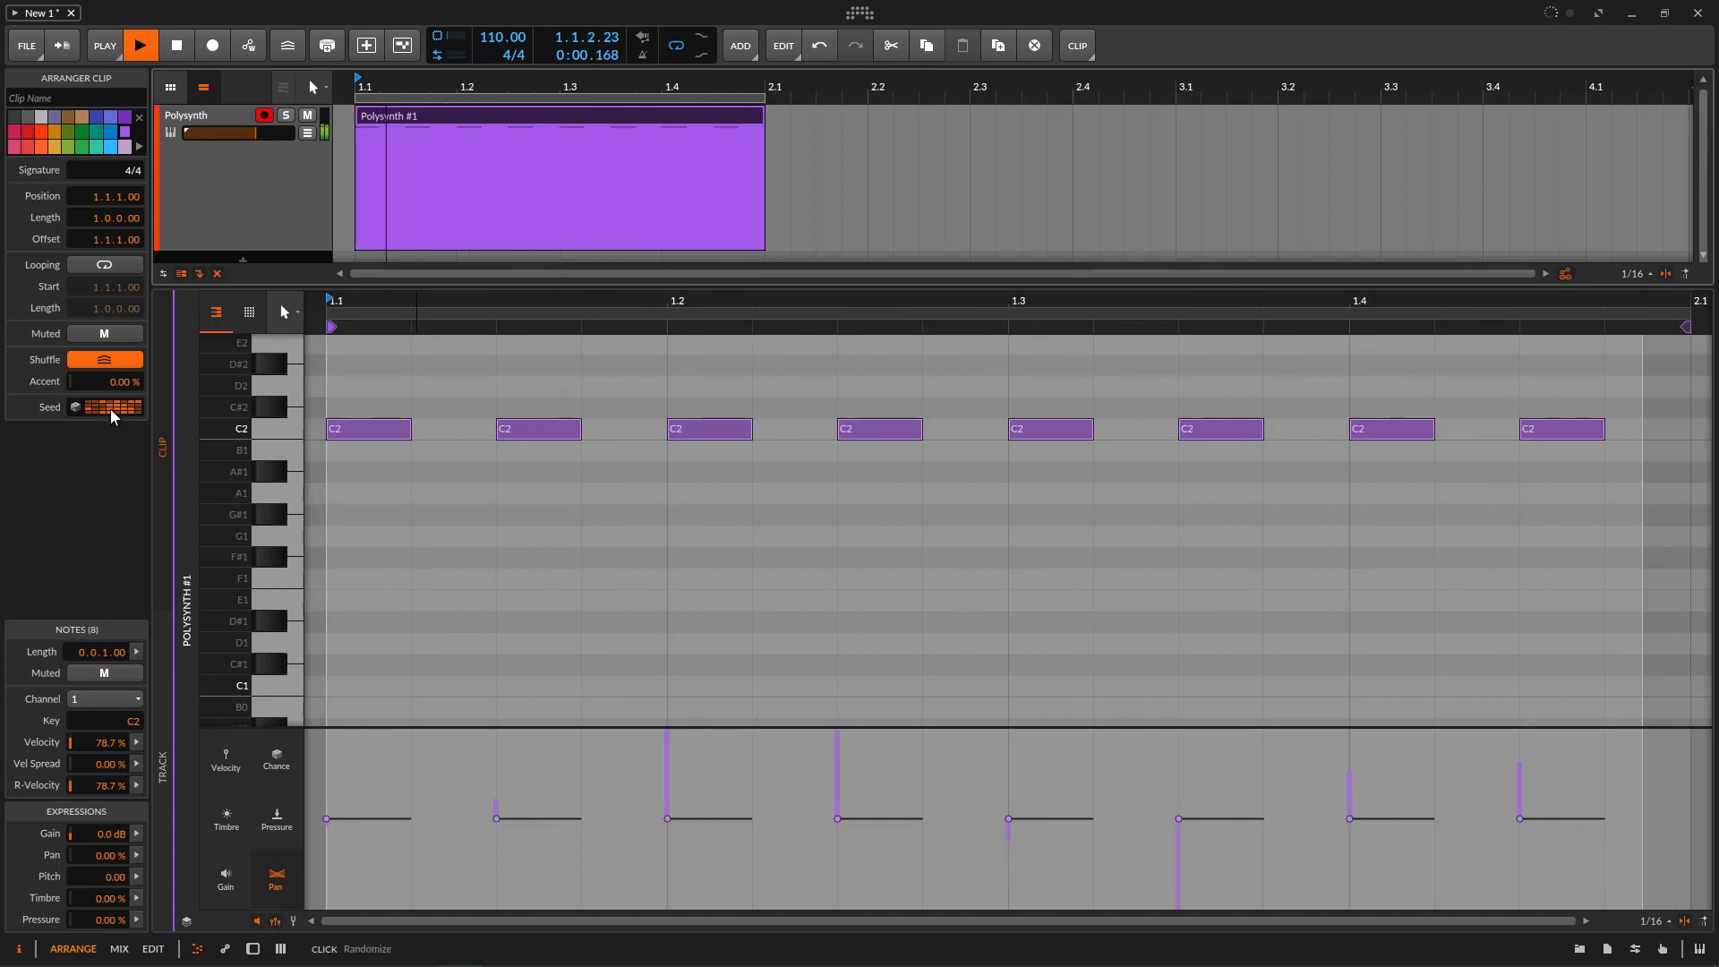
pyautogui.click(110, 408)
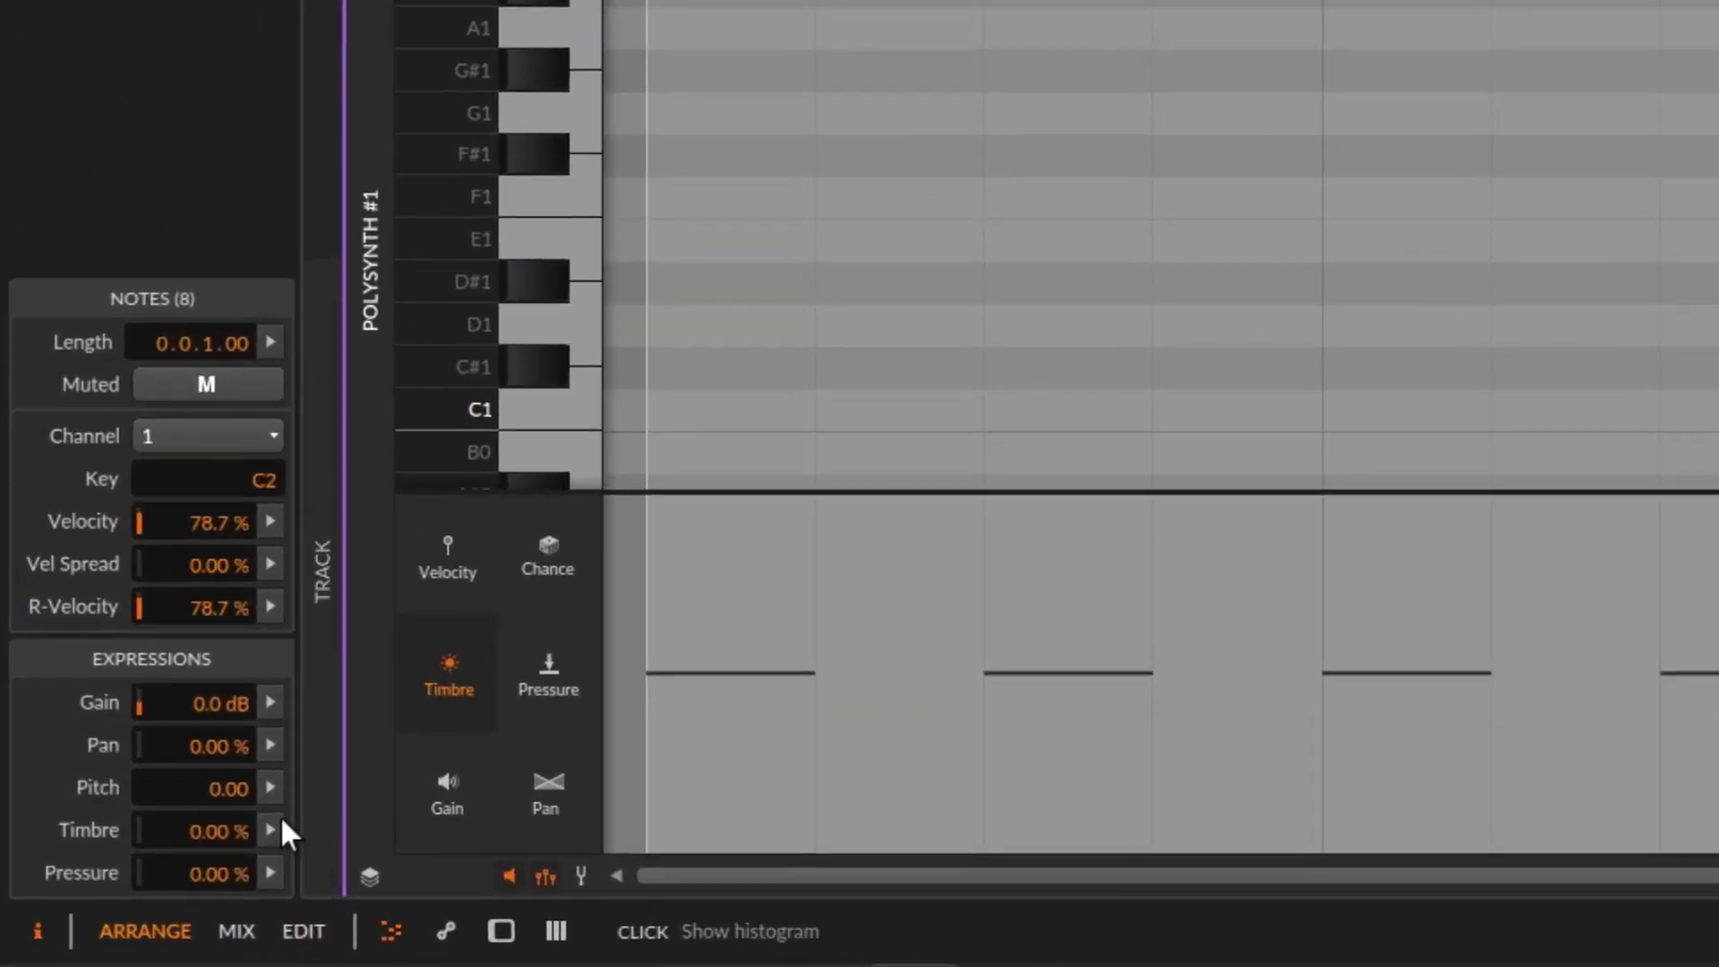
# - Increase the timbre spread of the clip's eight C2 notes, and compare their timbre and pan expressions
pyautogui.click(146, 892)
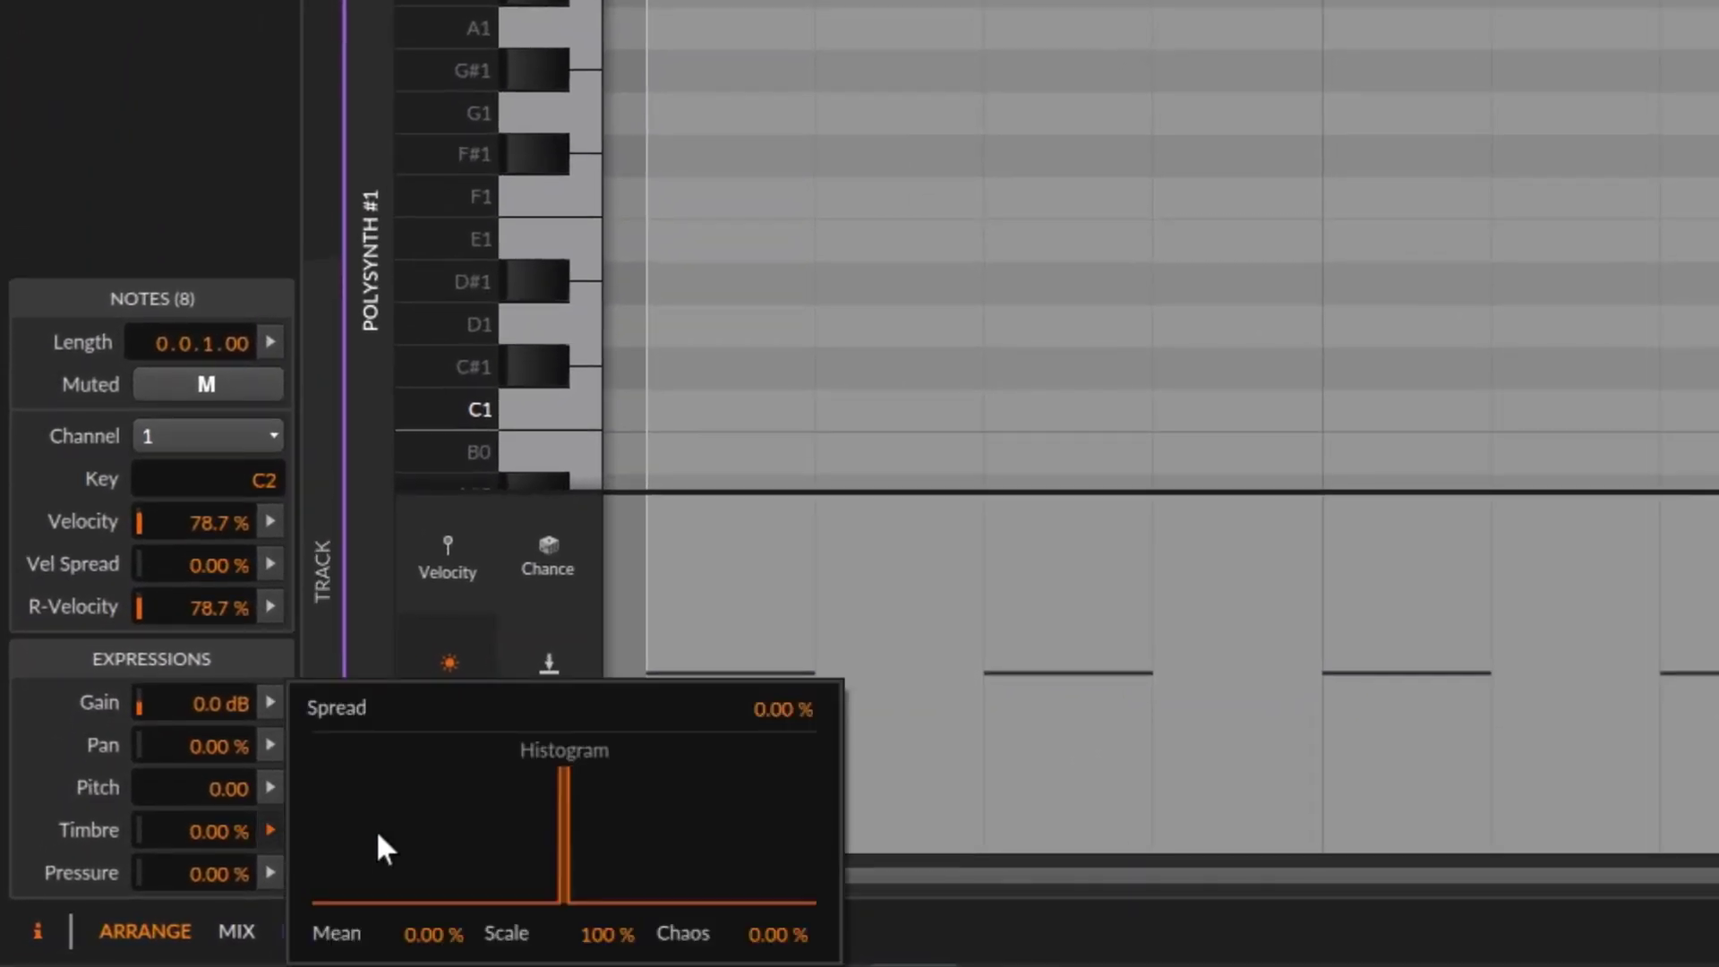
pyautogui.moveTo(756, 732); pyautogui.dragTo(758, 662)
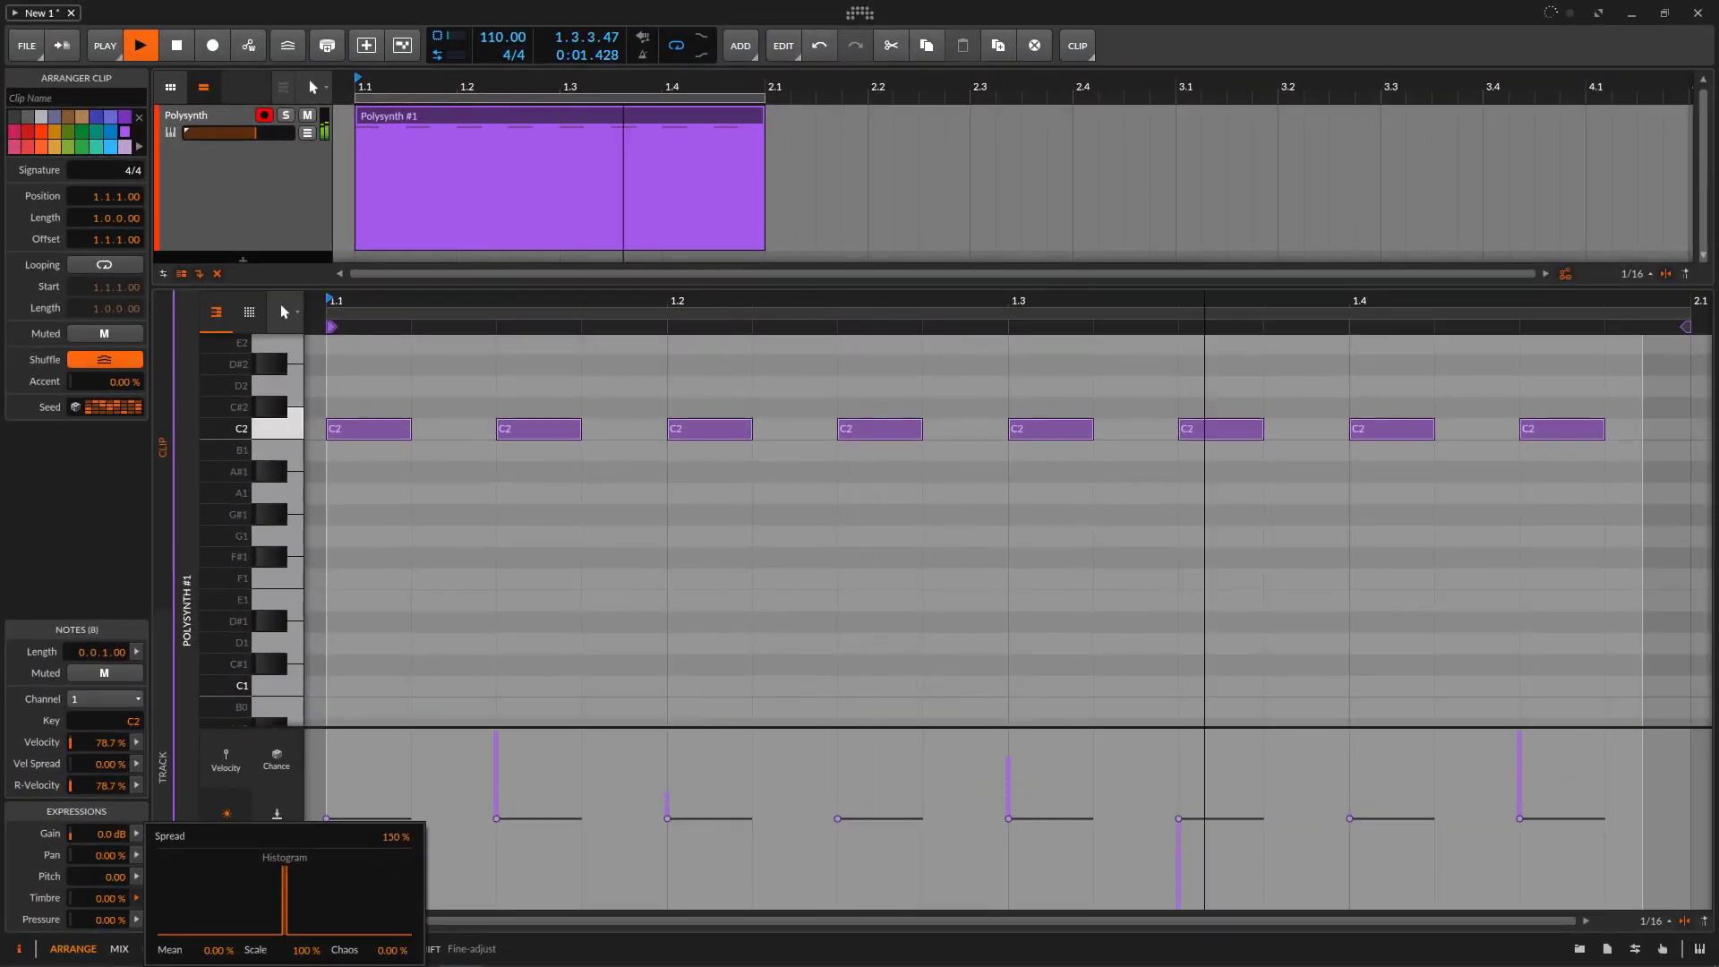
pyautogui.moveTo(392, 839); pyautogui.dragTo(391, 819)
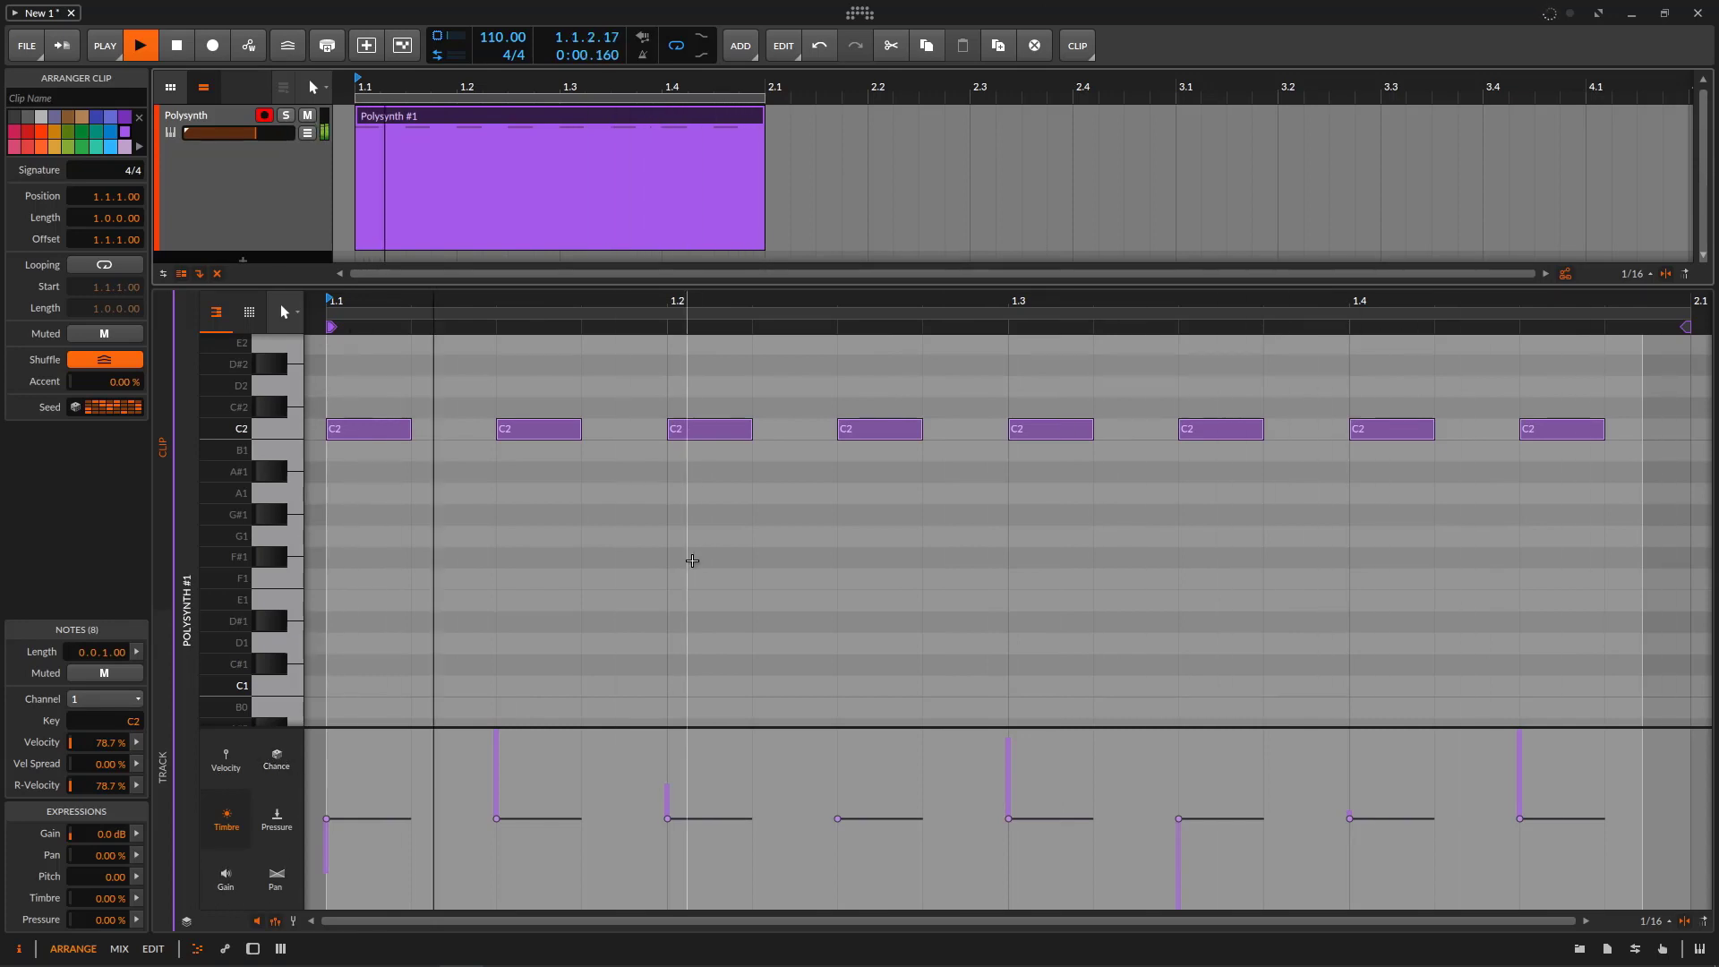
pyautogui.click(276, 877)
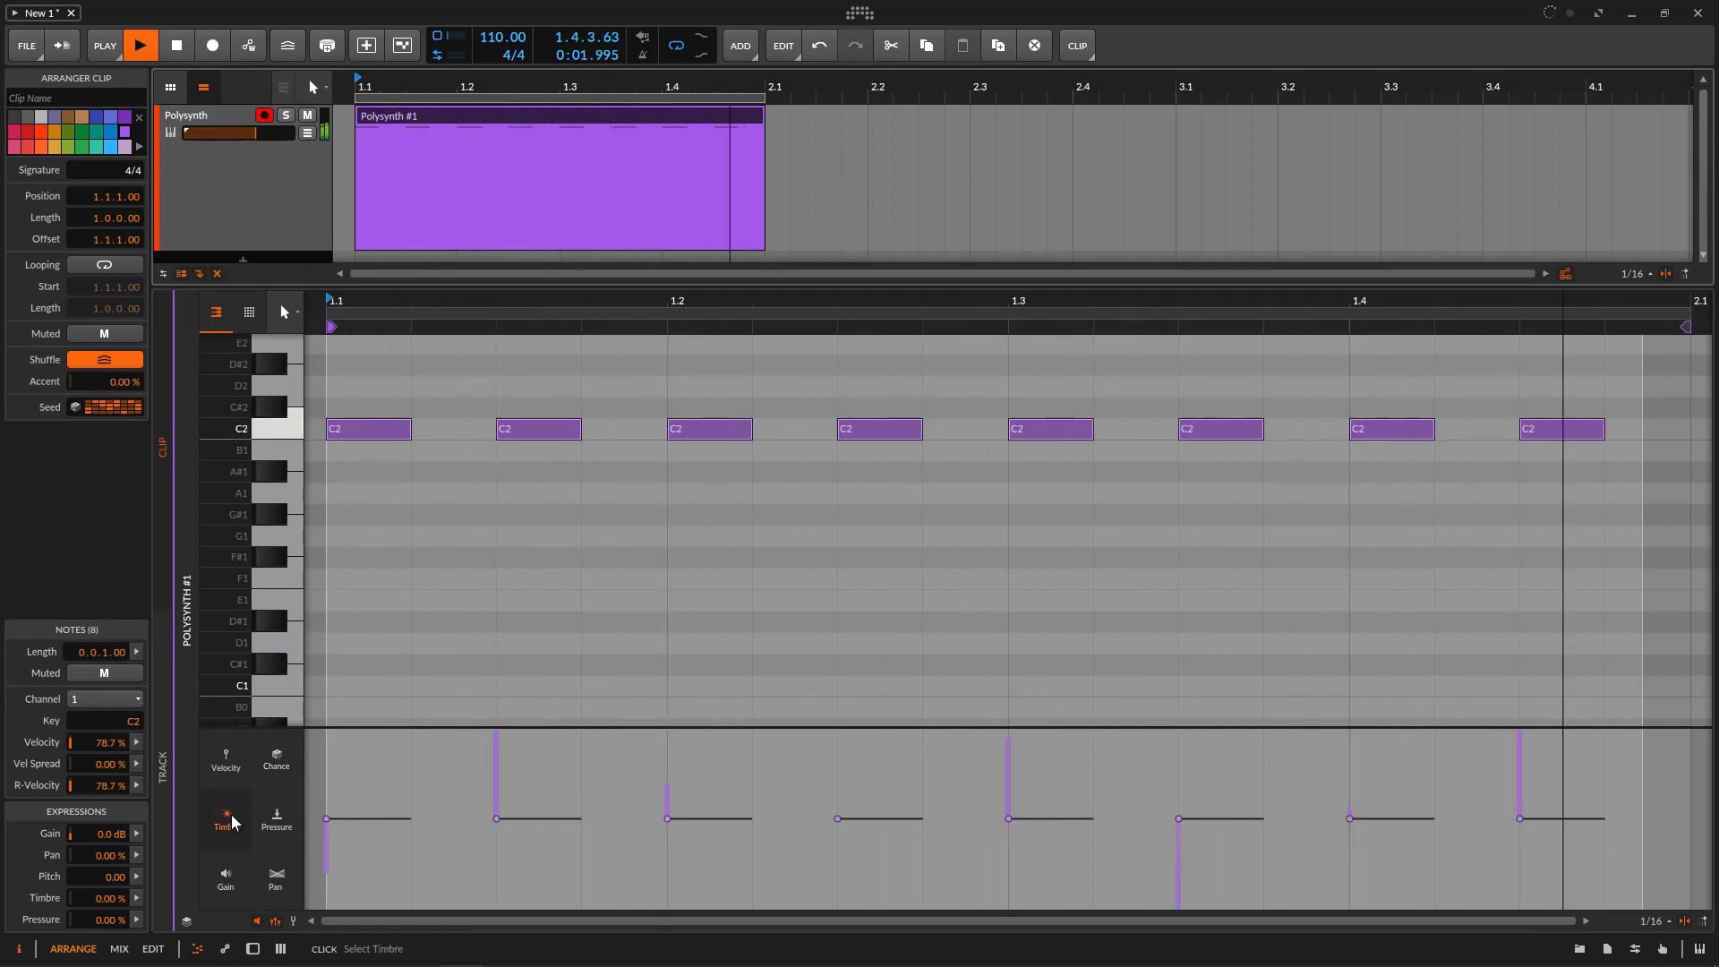
pyautogui.click(288, 882)
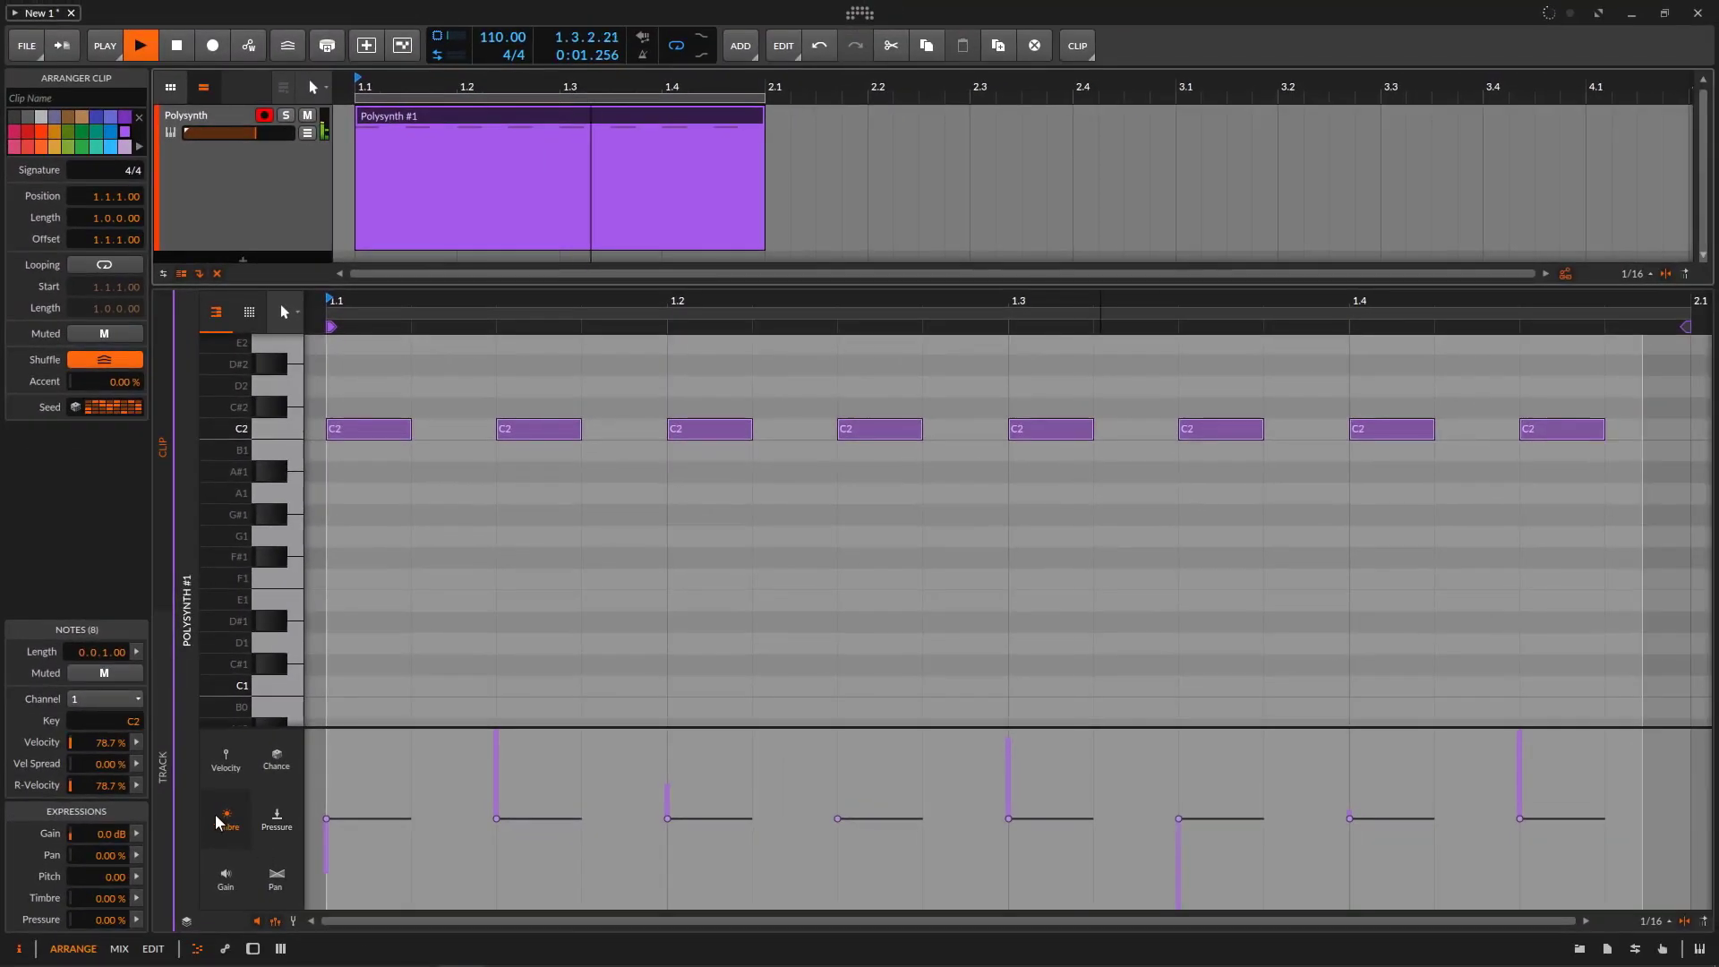
# - Stop playback and set the timbre spread of the eight selected C2 notes to 0%
pyautogui.click(176, 52)
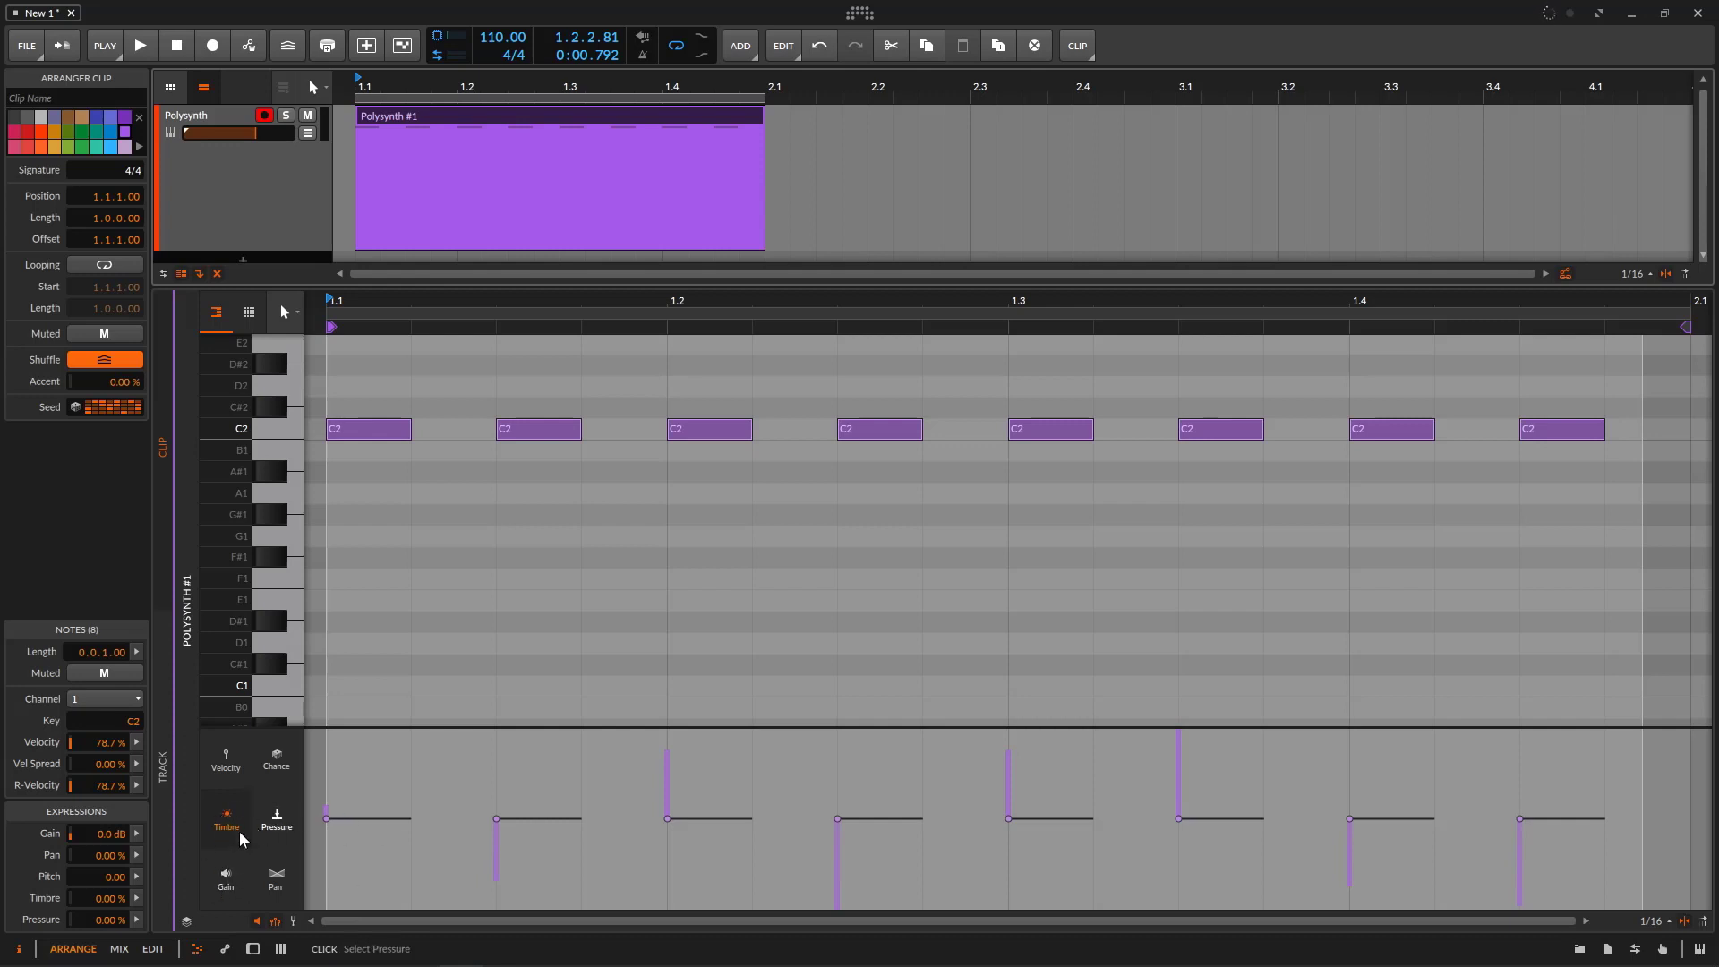
pyautogui.click(136, 898)
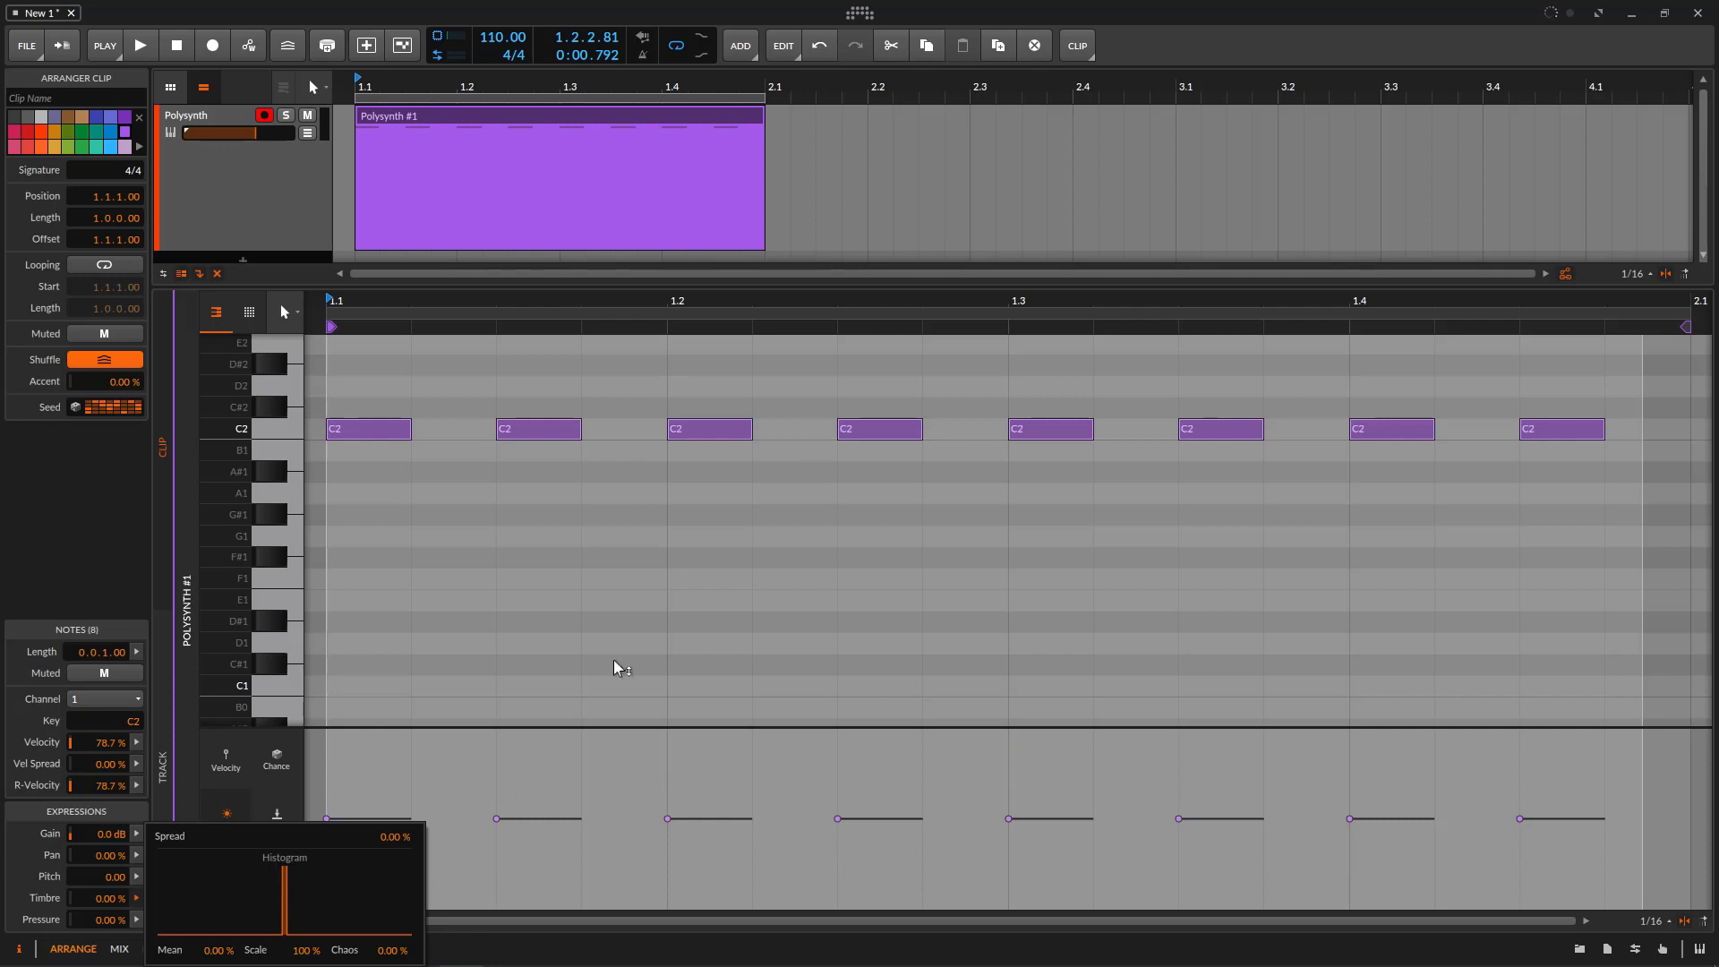
pyautogui.click(394, 774)
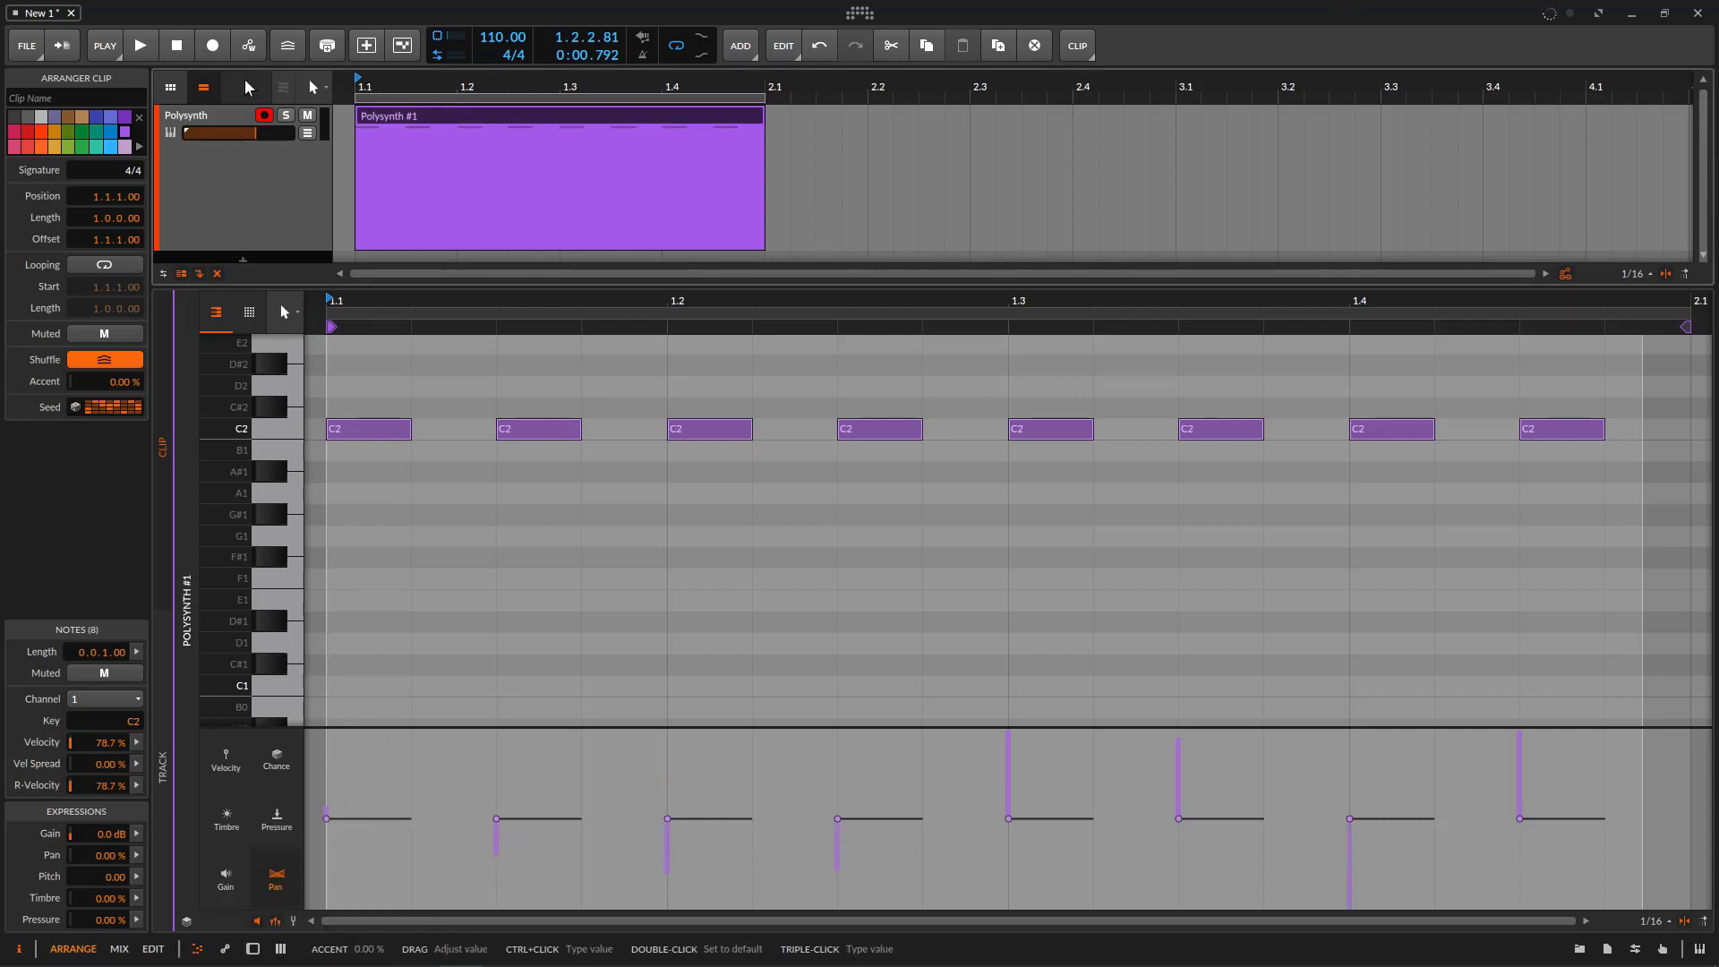
# - Play the loop and consolidate the Polysynth clip to write its randomized pan values into the notes
pyautogui.click(141, 45)
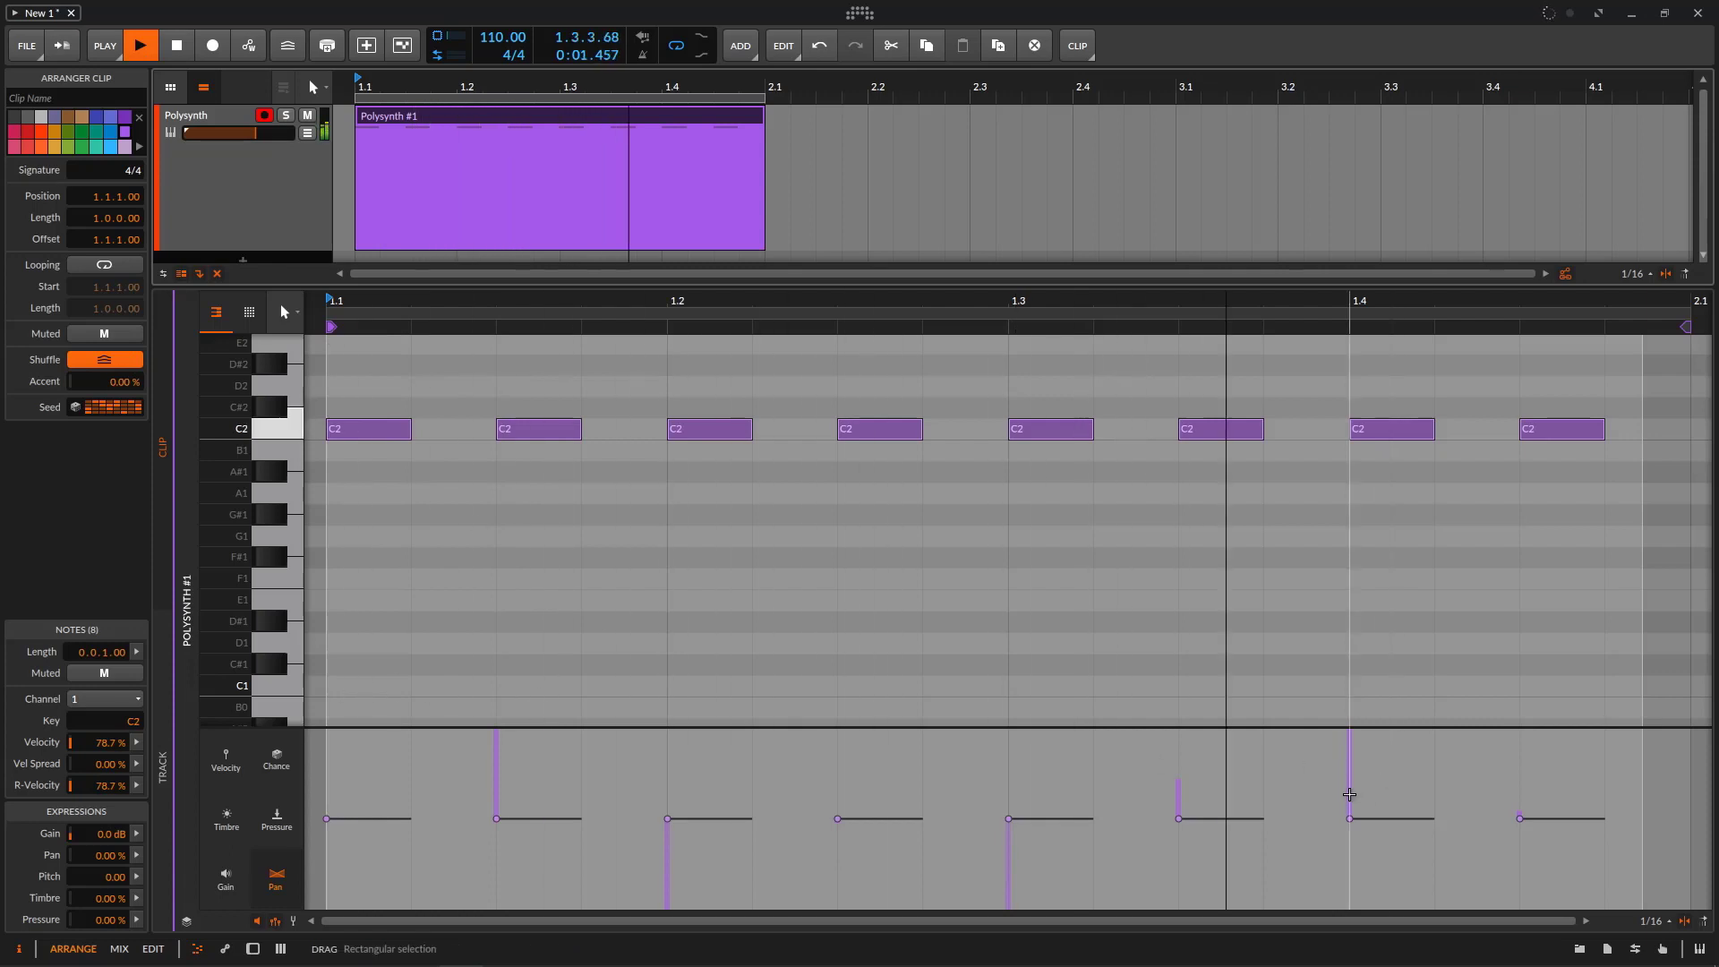
pyautogui.rightClick(537, 122)
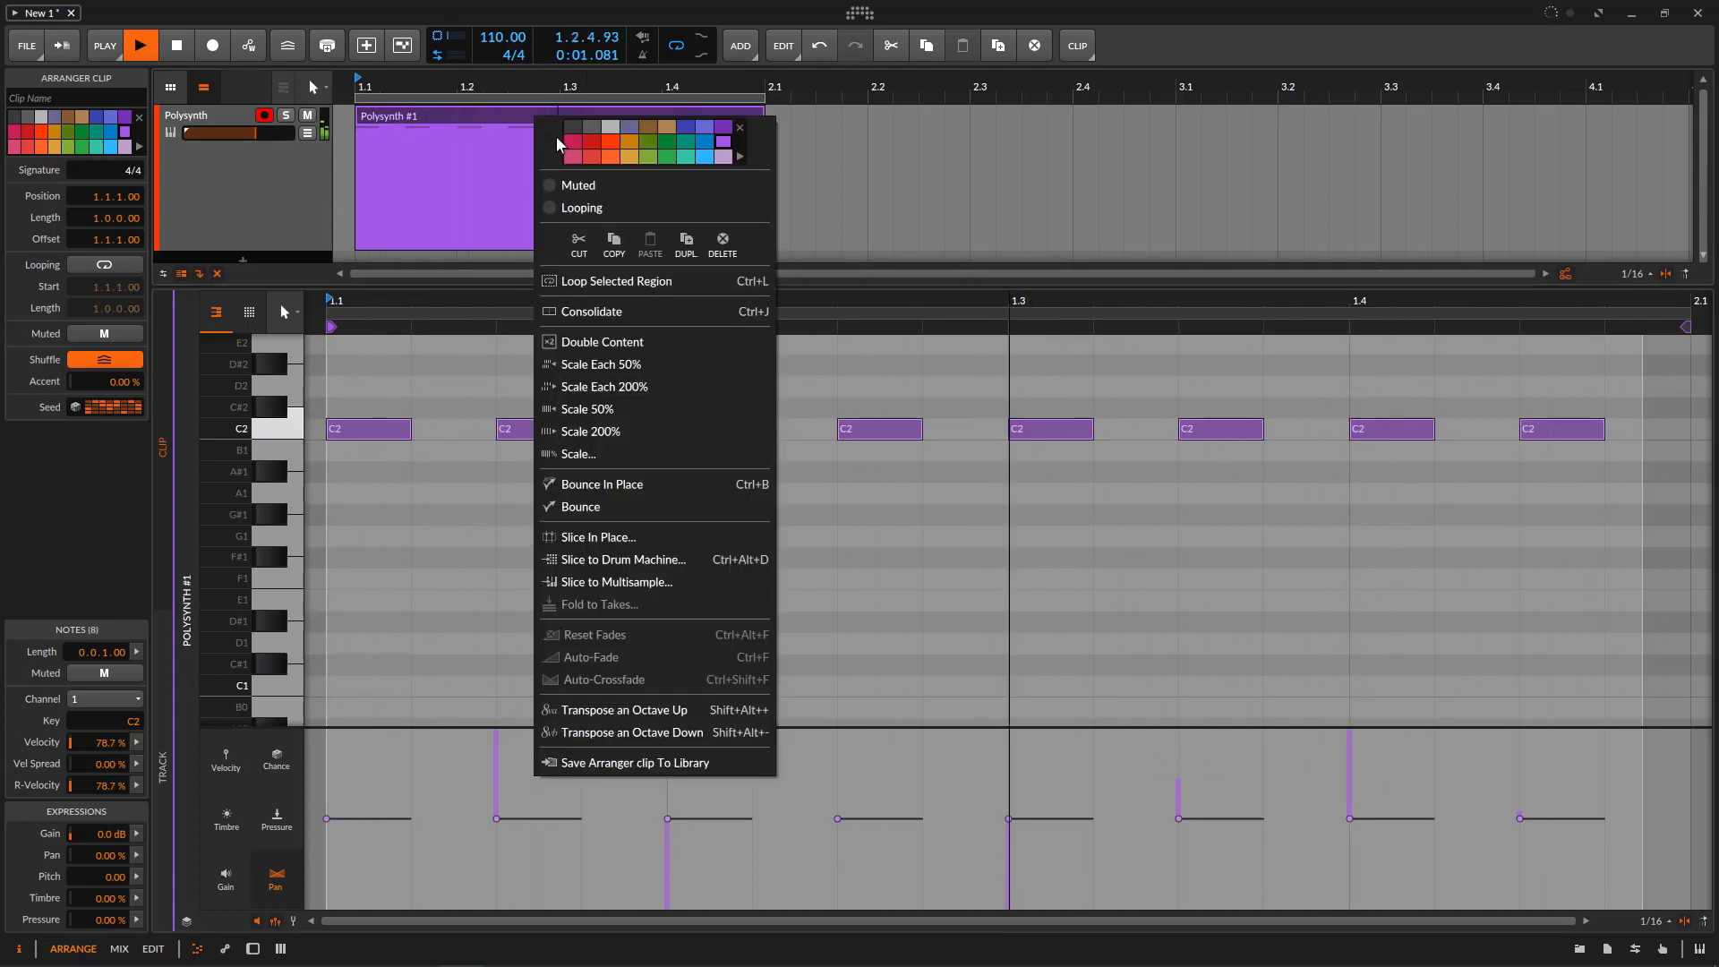
pyautogui.click(617, 312)
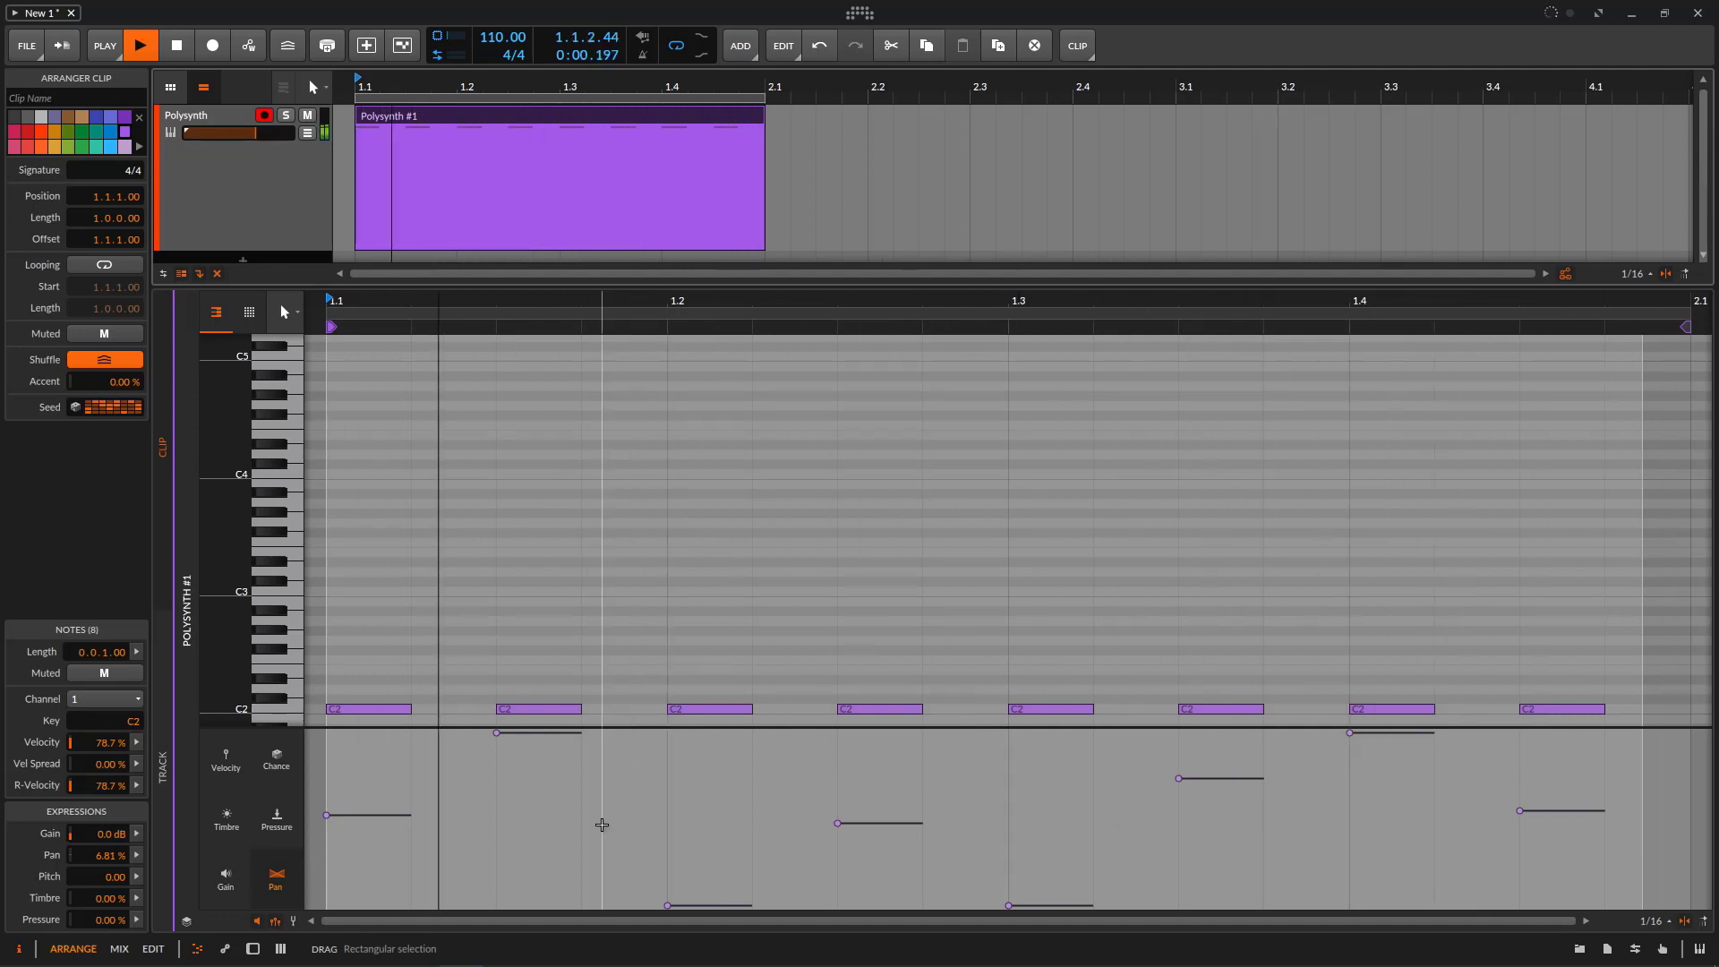
# - Display the timbre expressions and set the timbre spread of the eight C2 notes to 200%
pyautogui.click(238, 823)
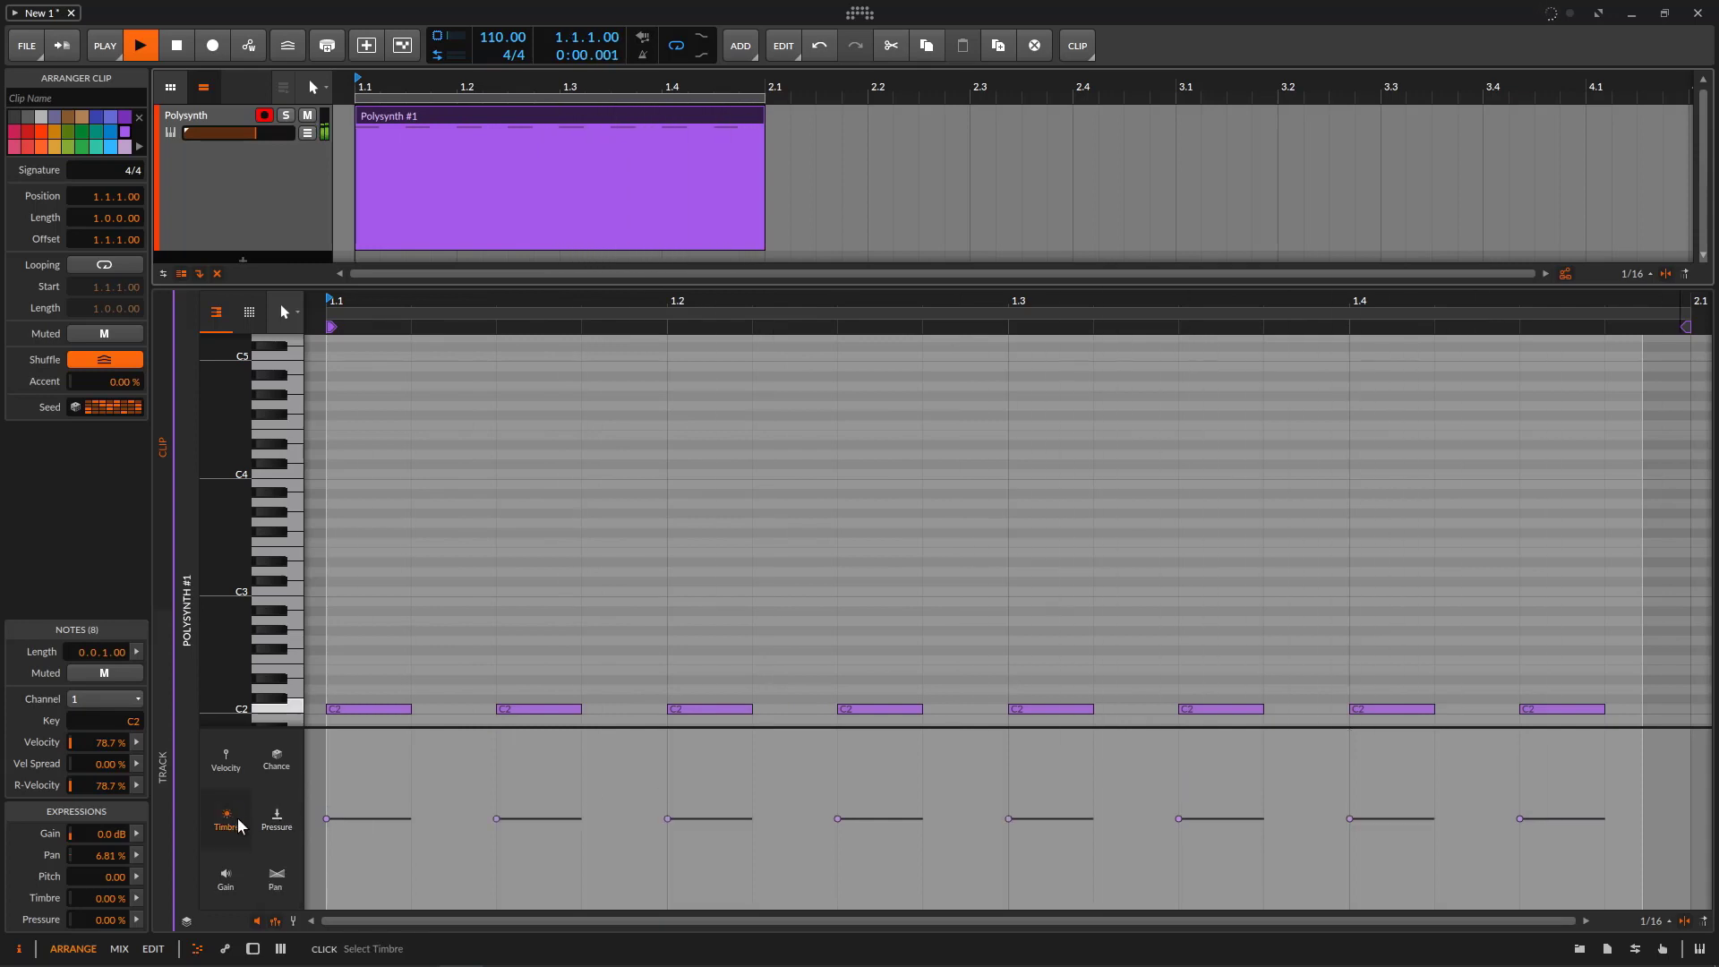
pyautogui.click(138, 898)
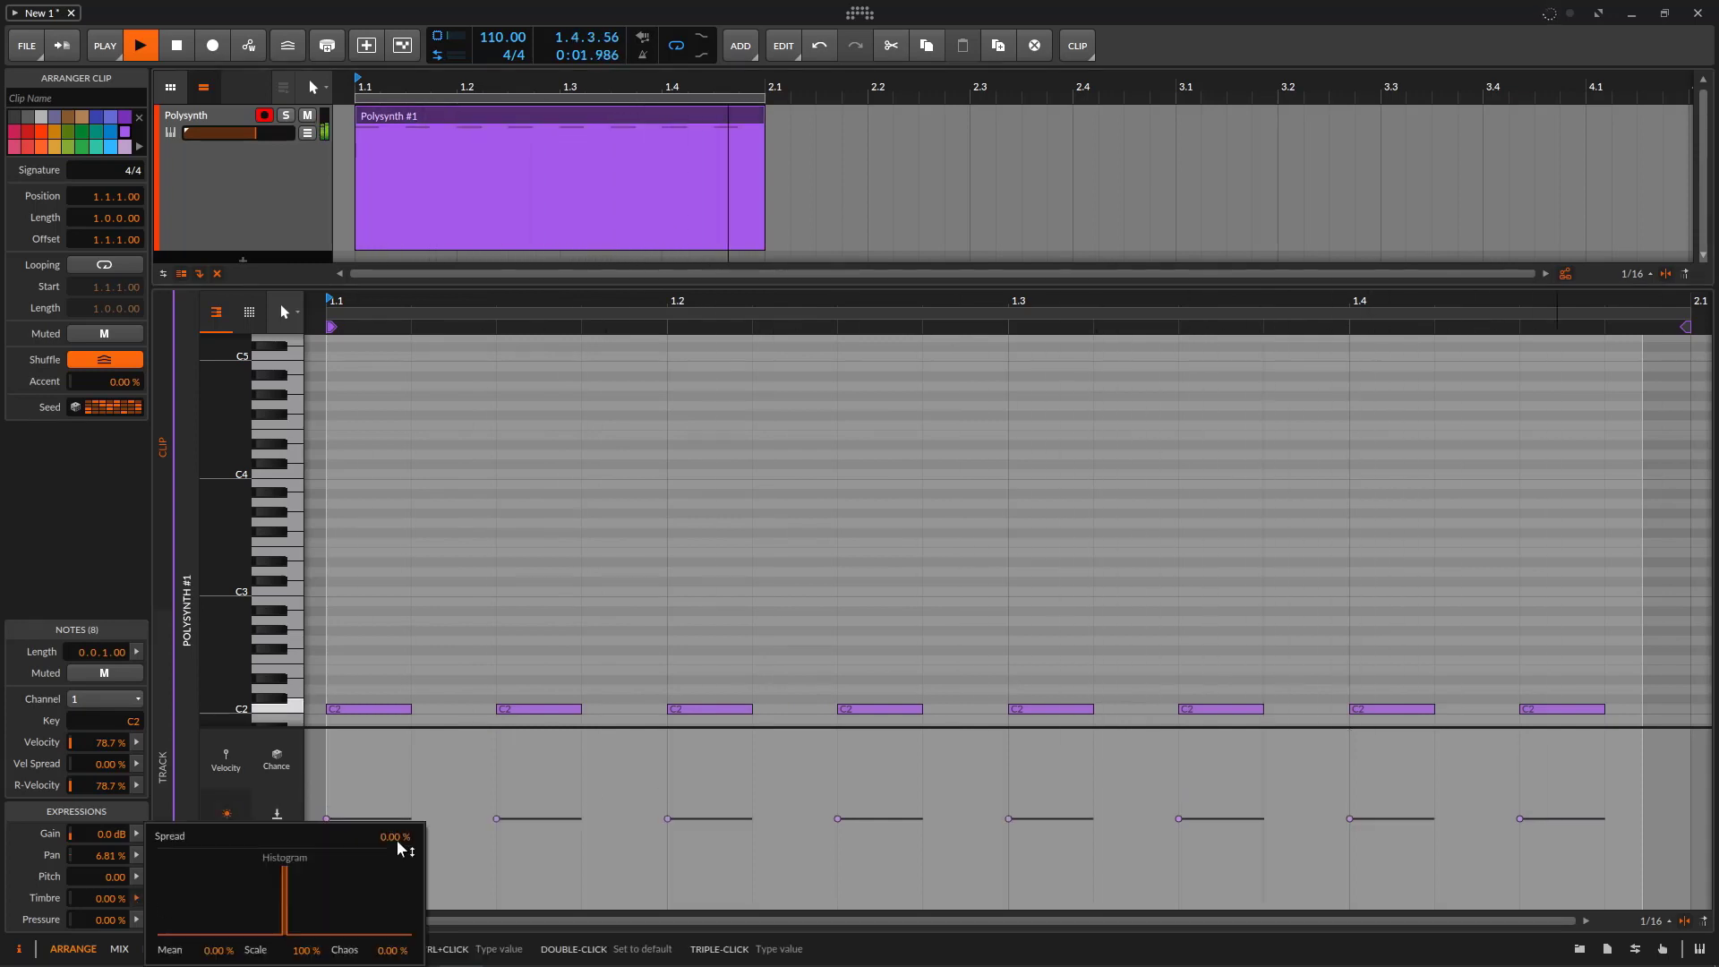
pyautogui.moveTo(400, 848); pyautogui.dragTo(400, 788)
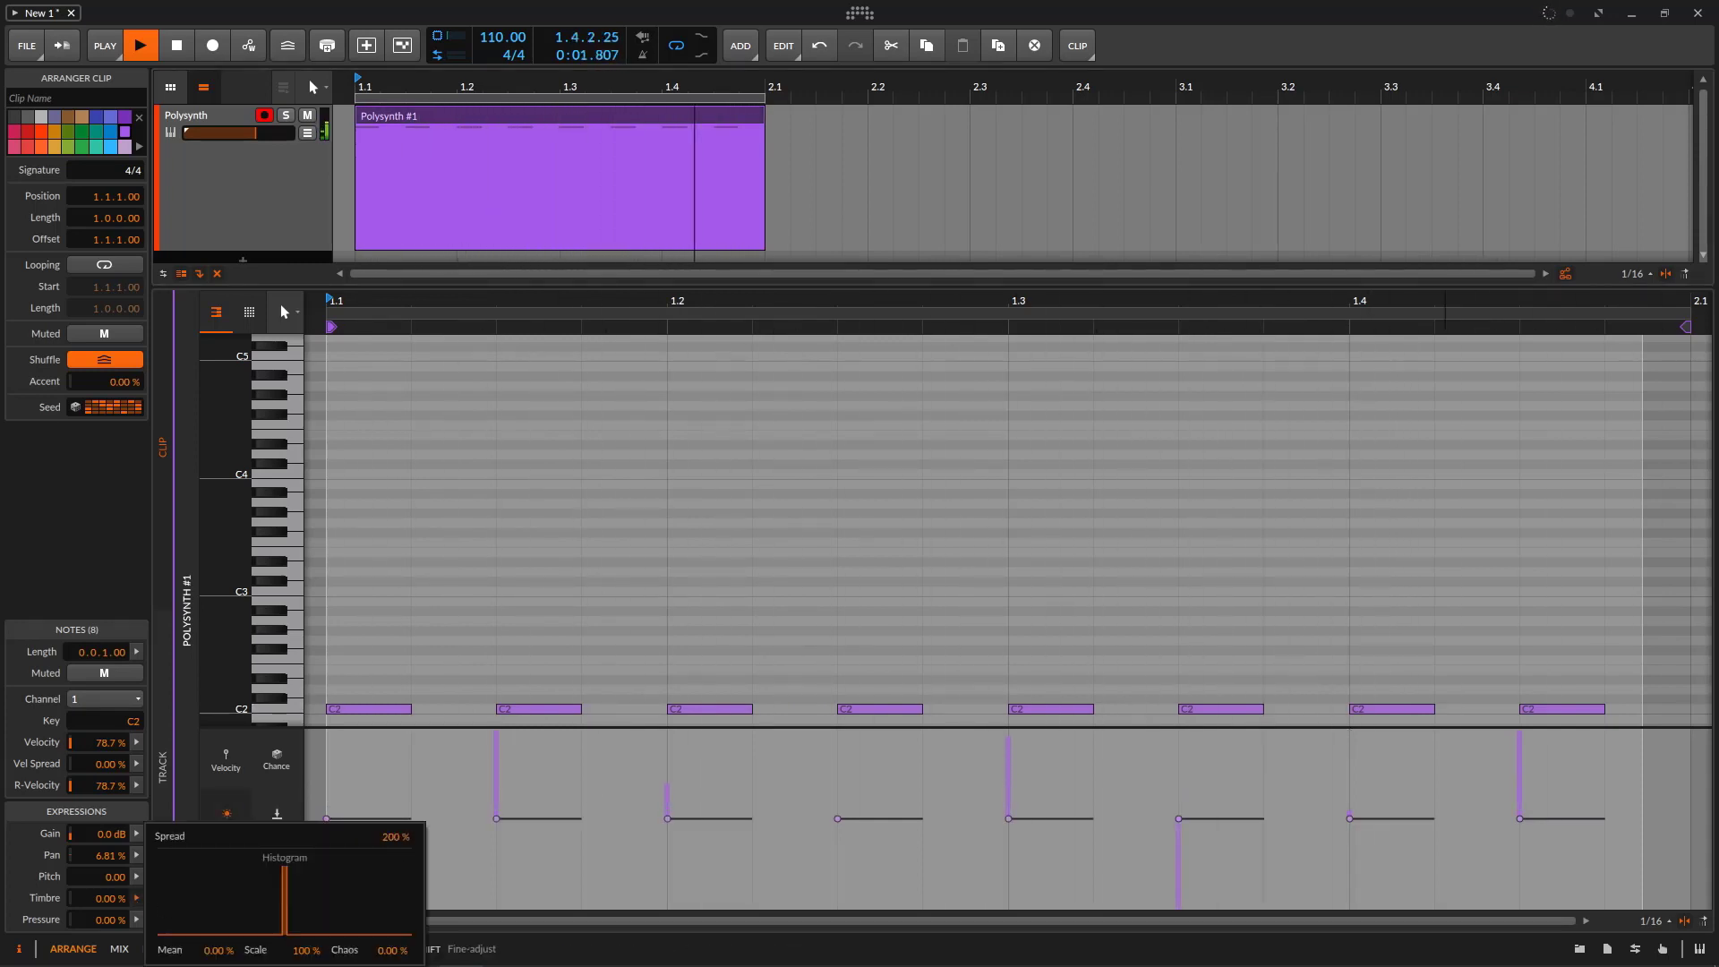
pyautogui.click(116, 548)
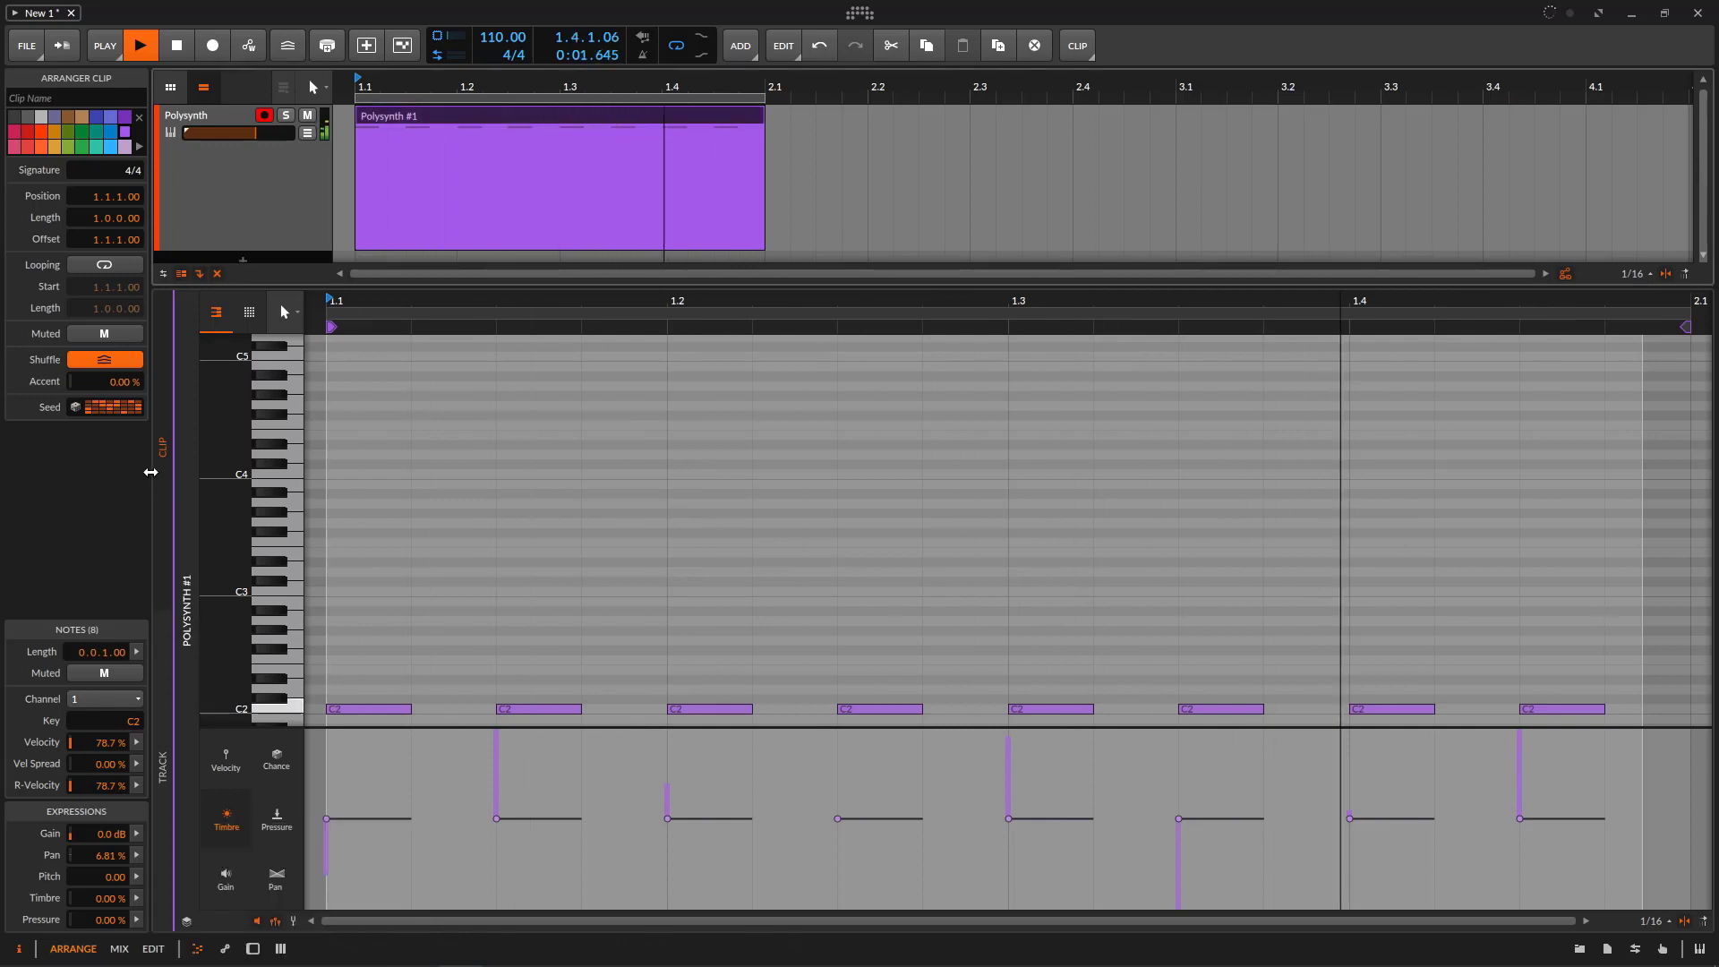
# - Map the Polysynth device's timbre expression to its filter cutoff, and reopen the clip's notes for editing
pyautogui.doubleClick(281, 192)
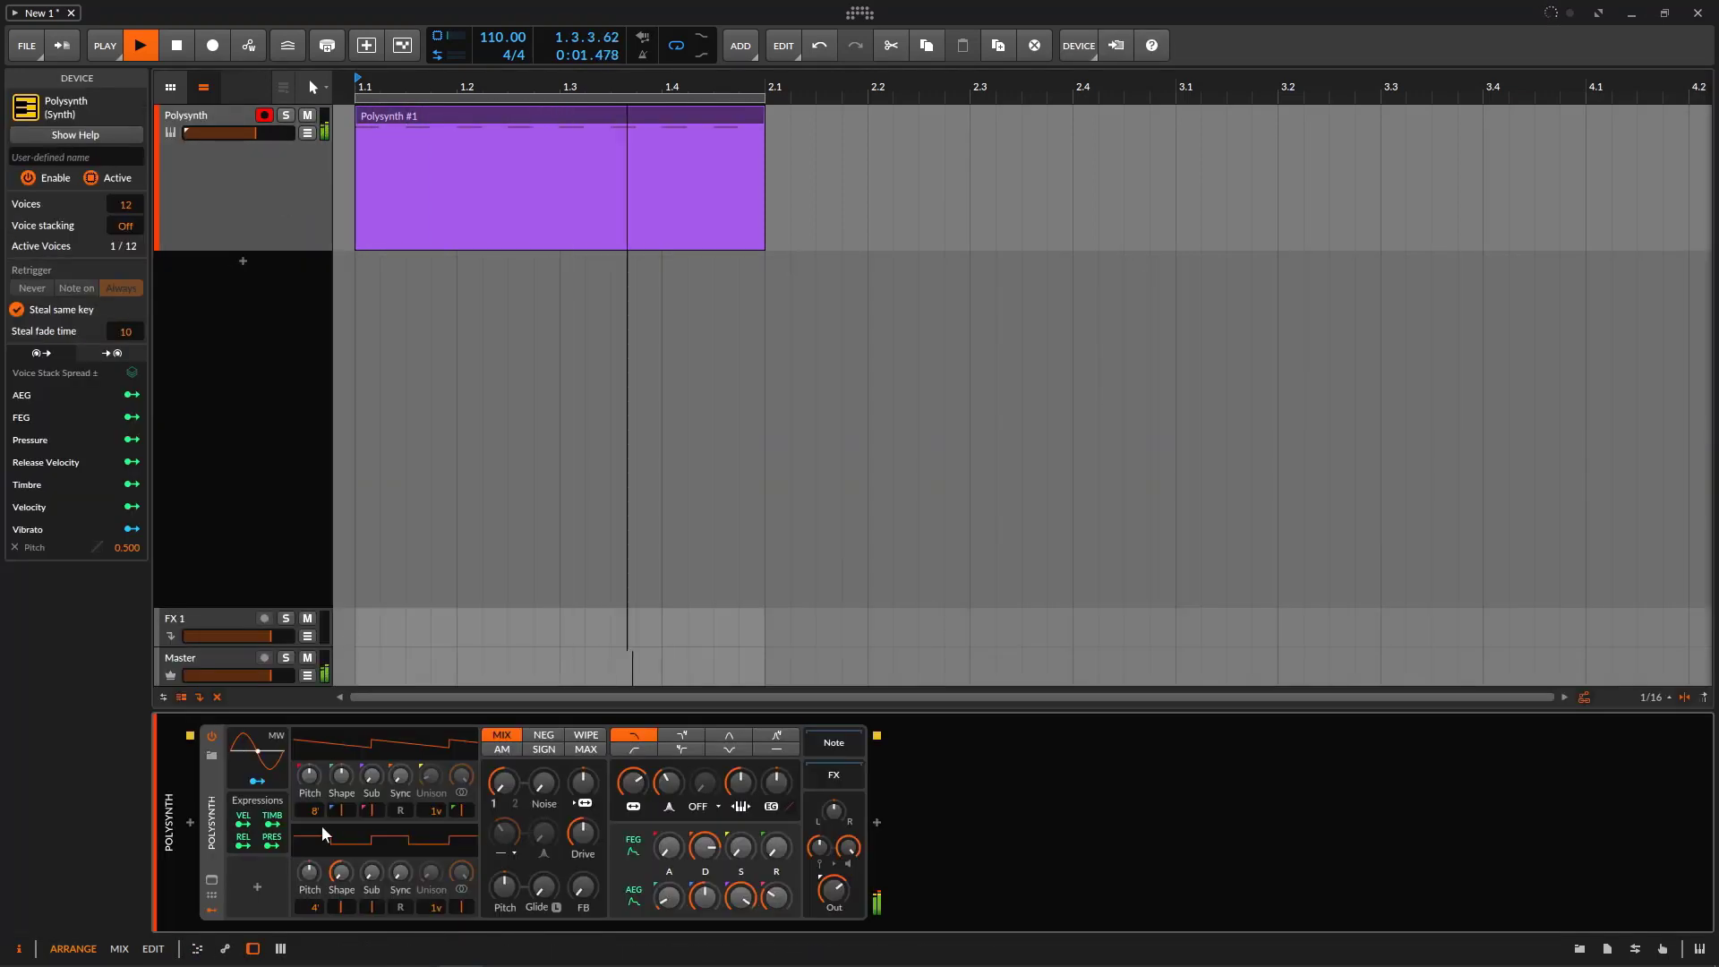
pyautogui.click(273, 821)
pyautogui.moveTo(641, 791); pyautogui.dragTo(669, 772)
pyautogui.doubleClick(413, 132)
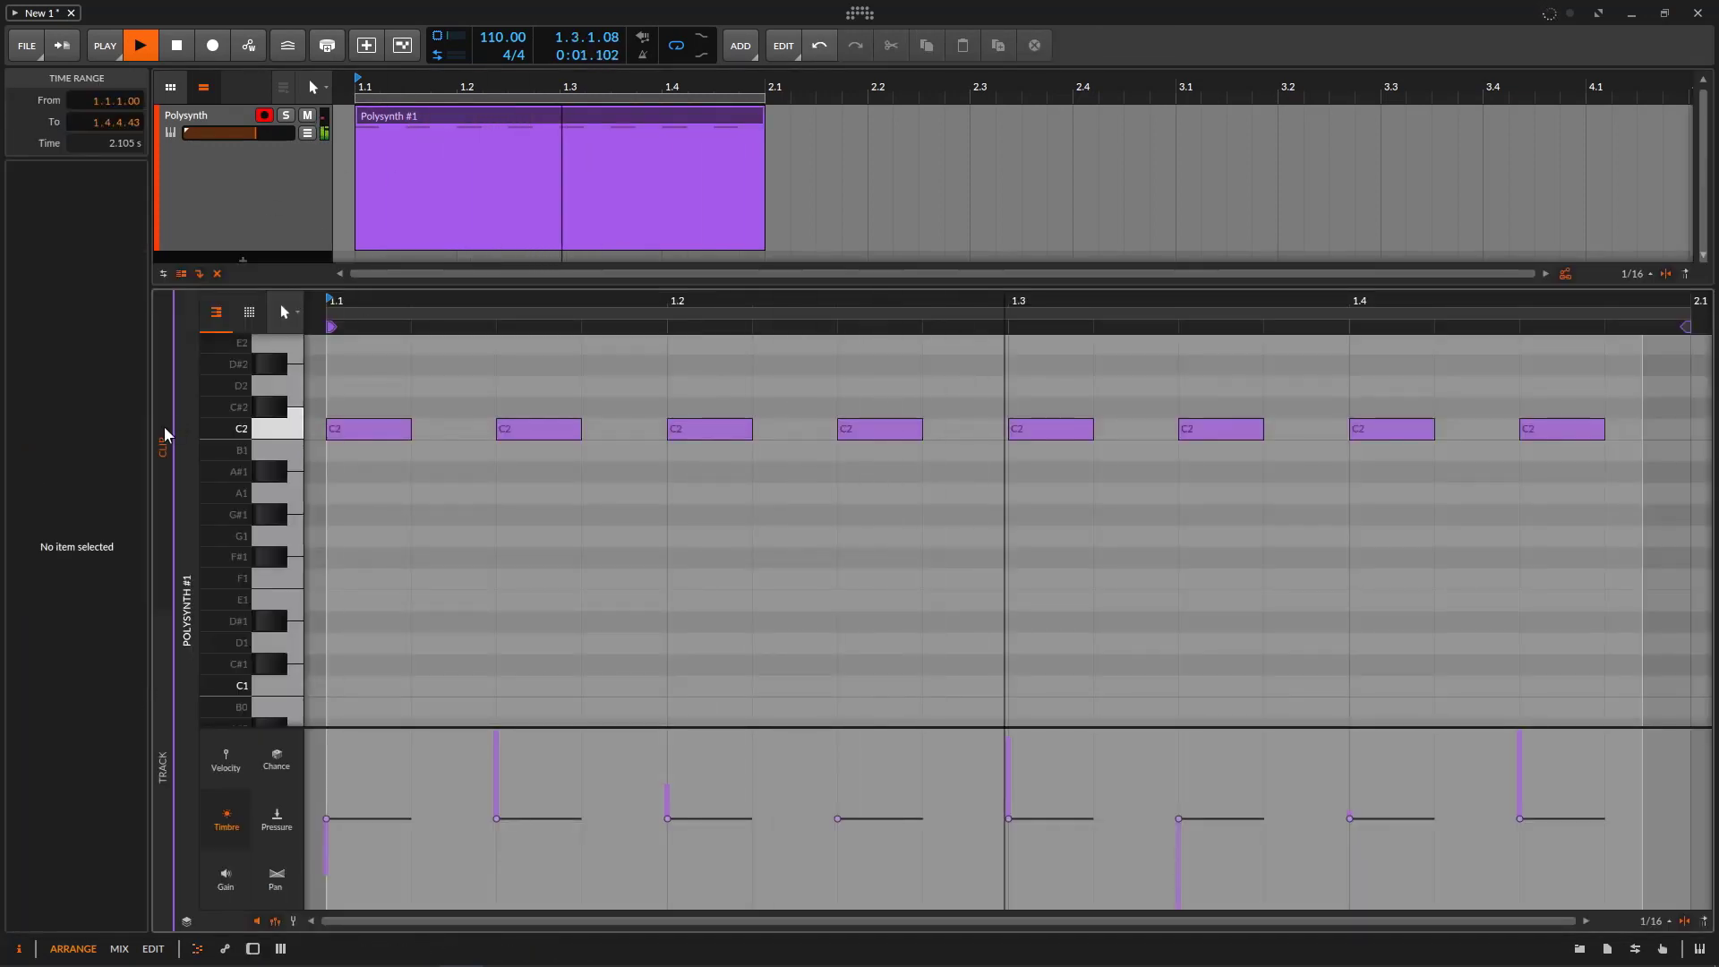
# - Randomize the Polysynth clip's seed several times during playback, and consolidate the clip to write the timbre values into its notes
pyautogui.click(465, 129)
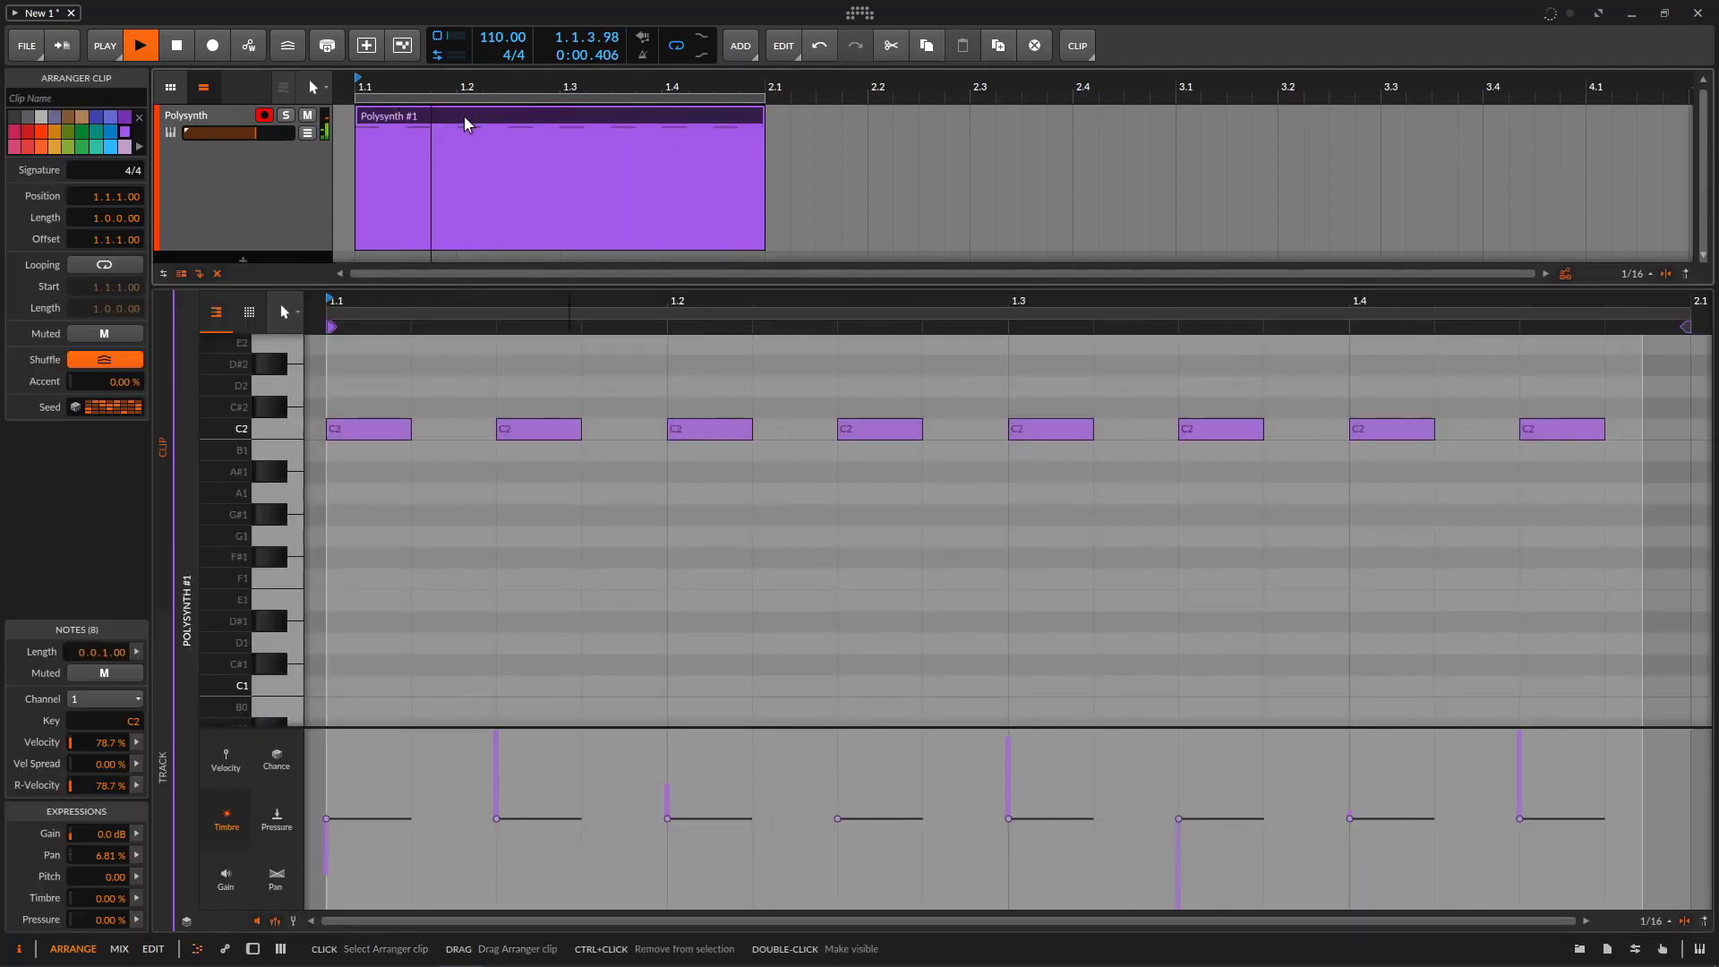
pyautogui.click(125, 409)
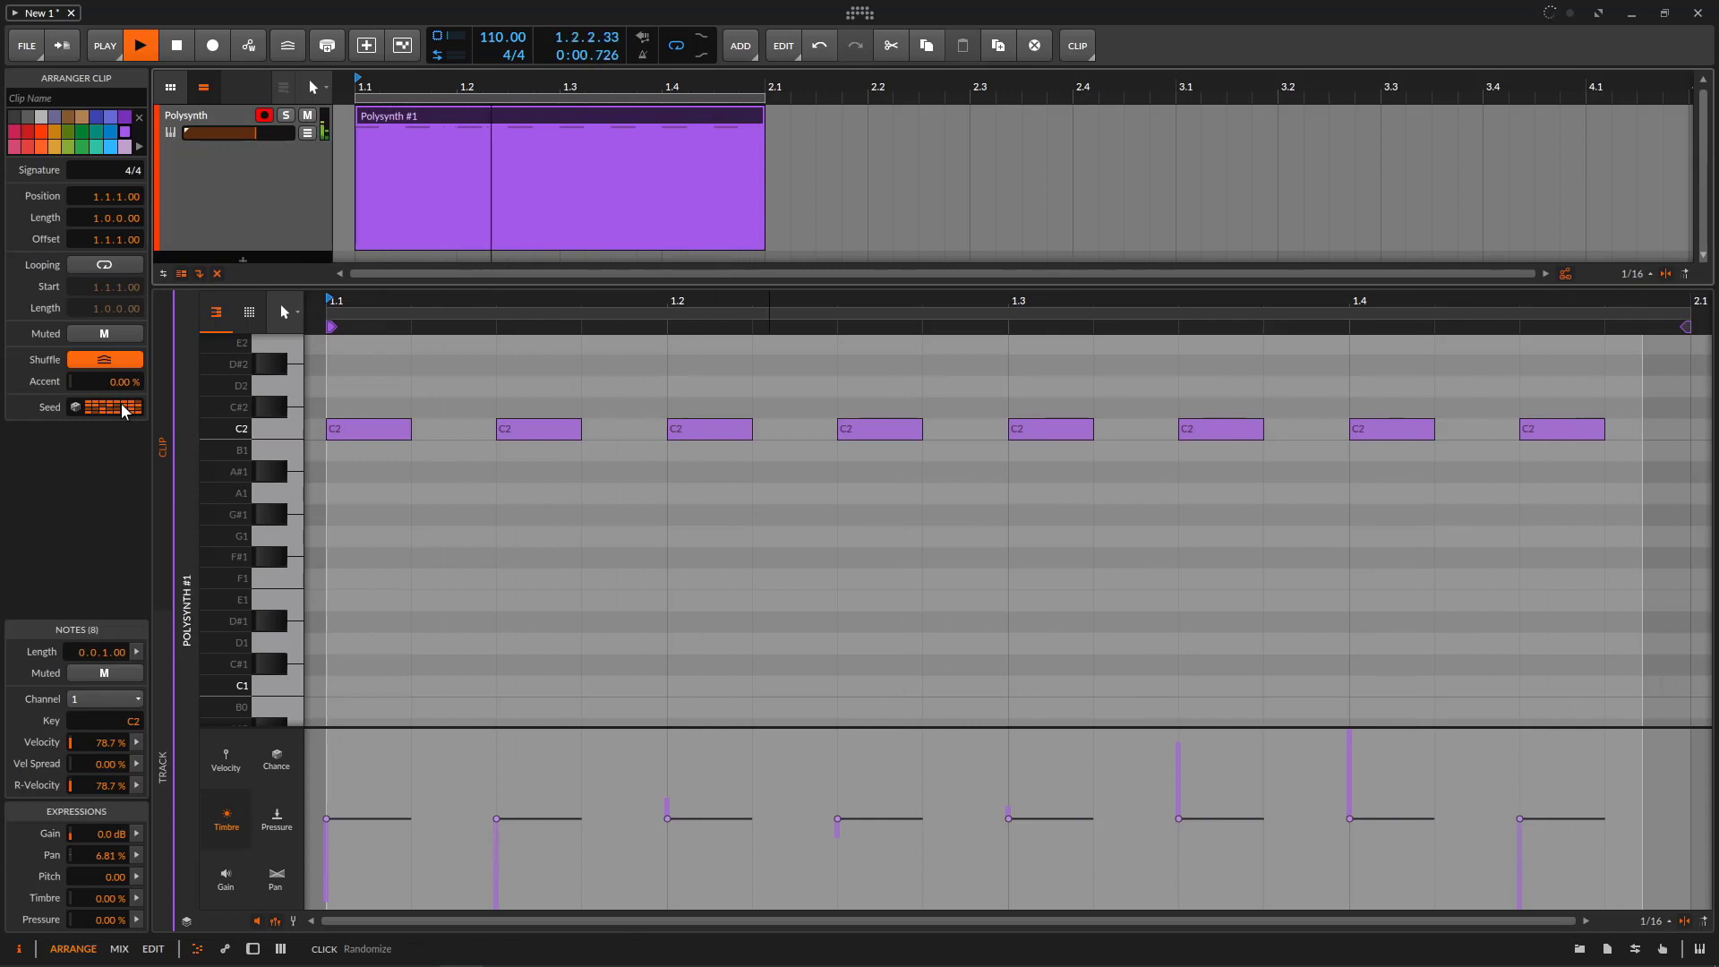
pyautogui.click(123, 406)
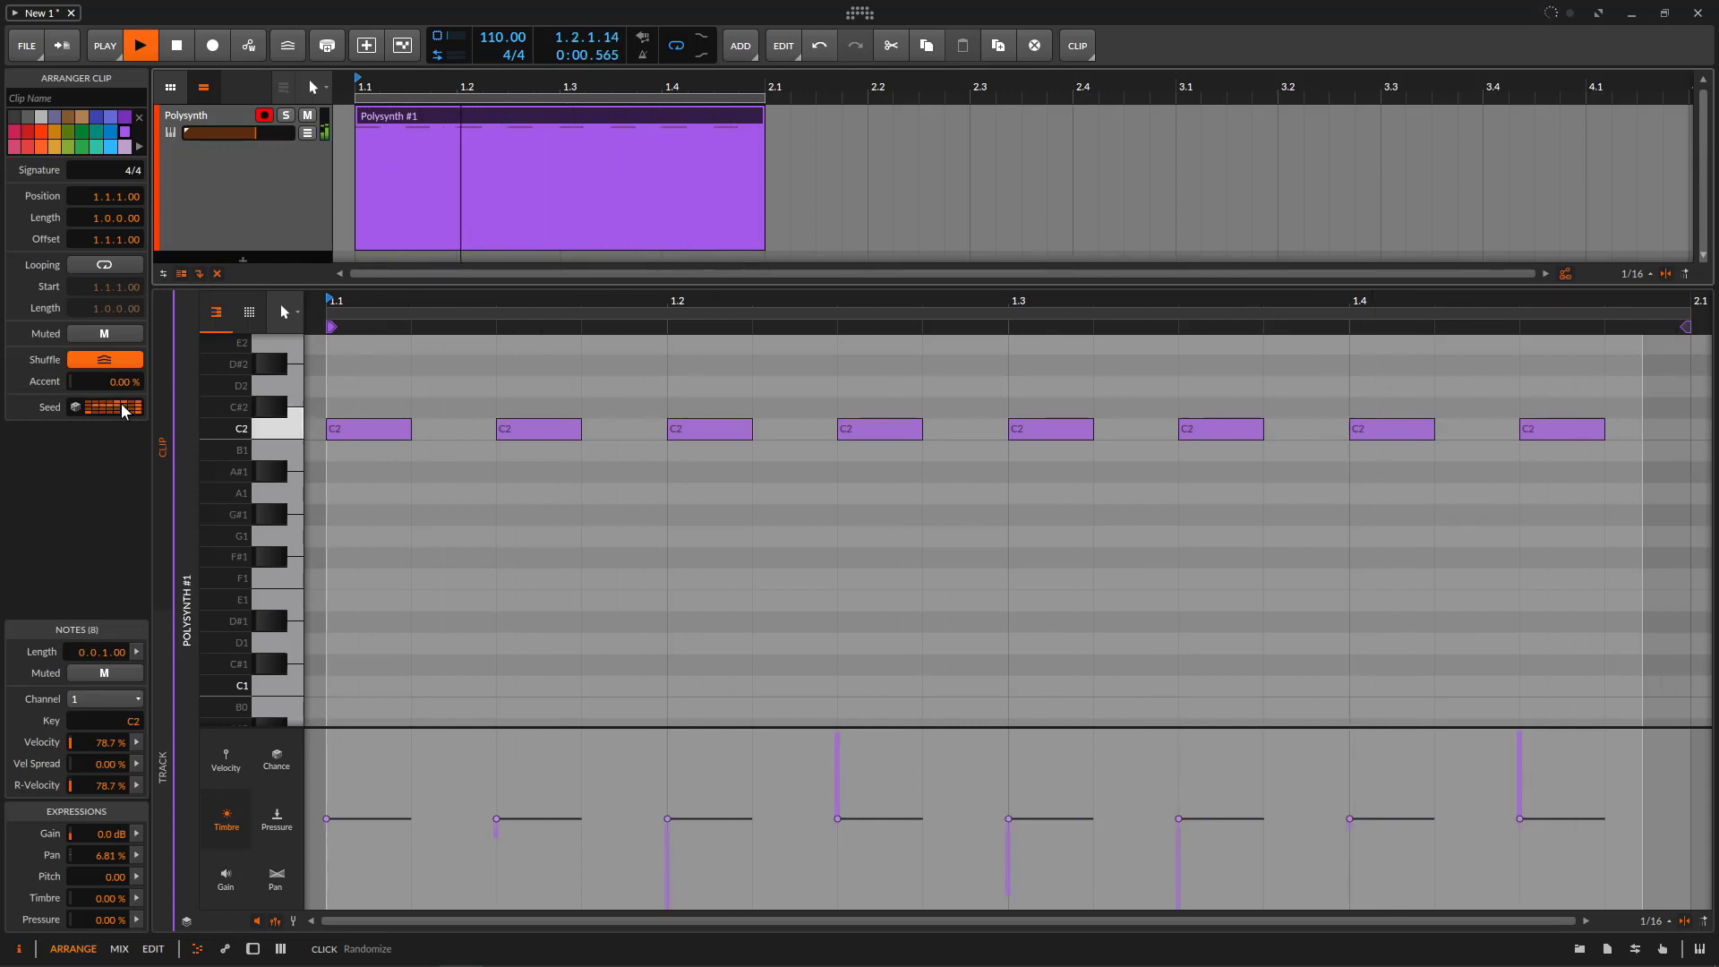
pyautogui.click(121, 402)
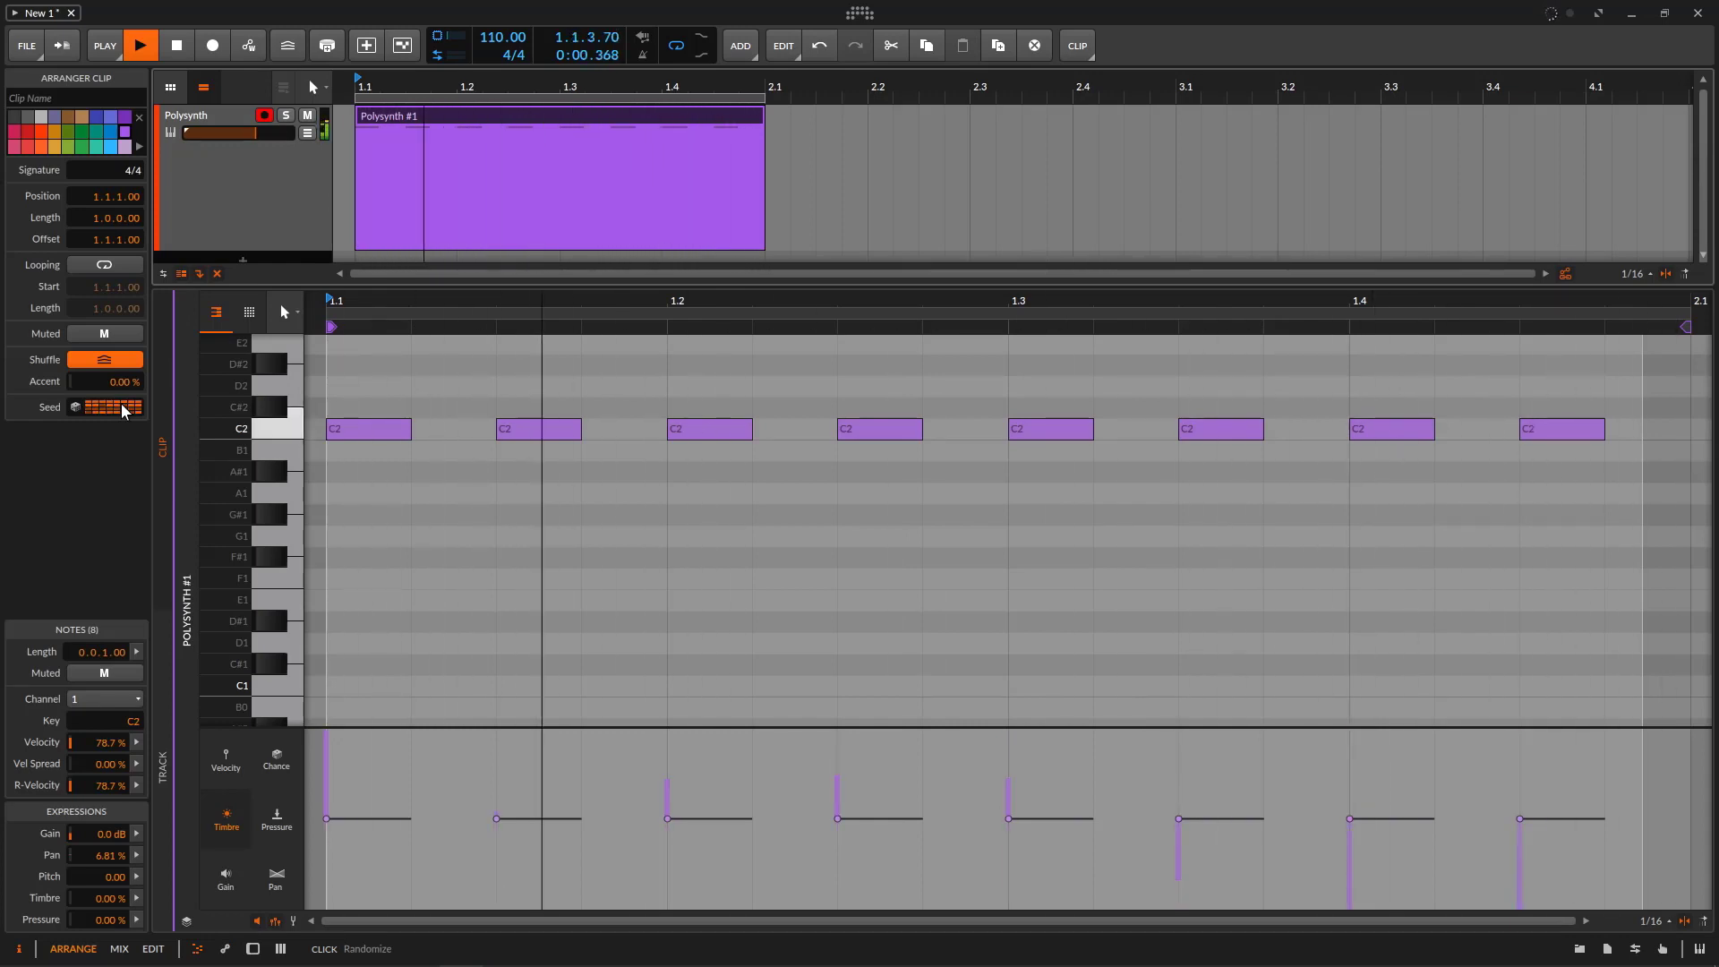
pyautogui.click(120, 403)
pyautogui.click(122, 406)
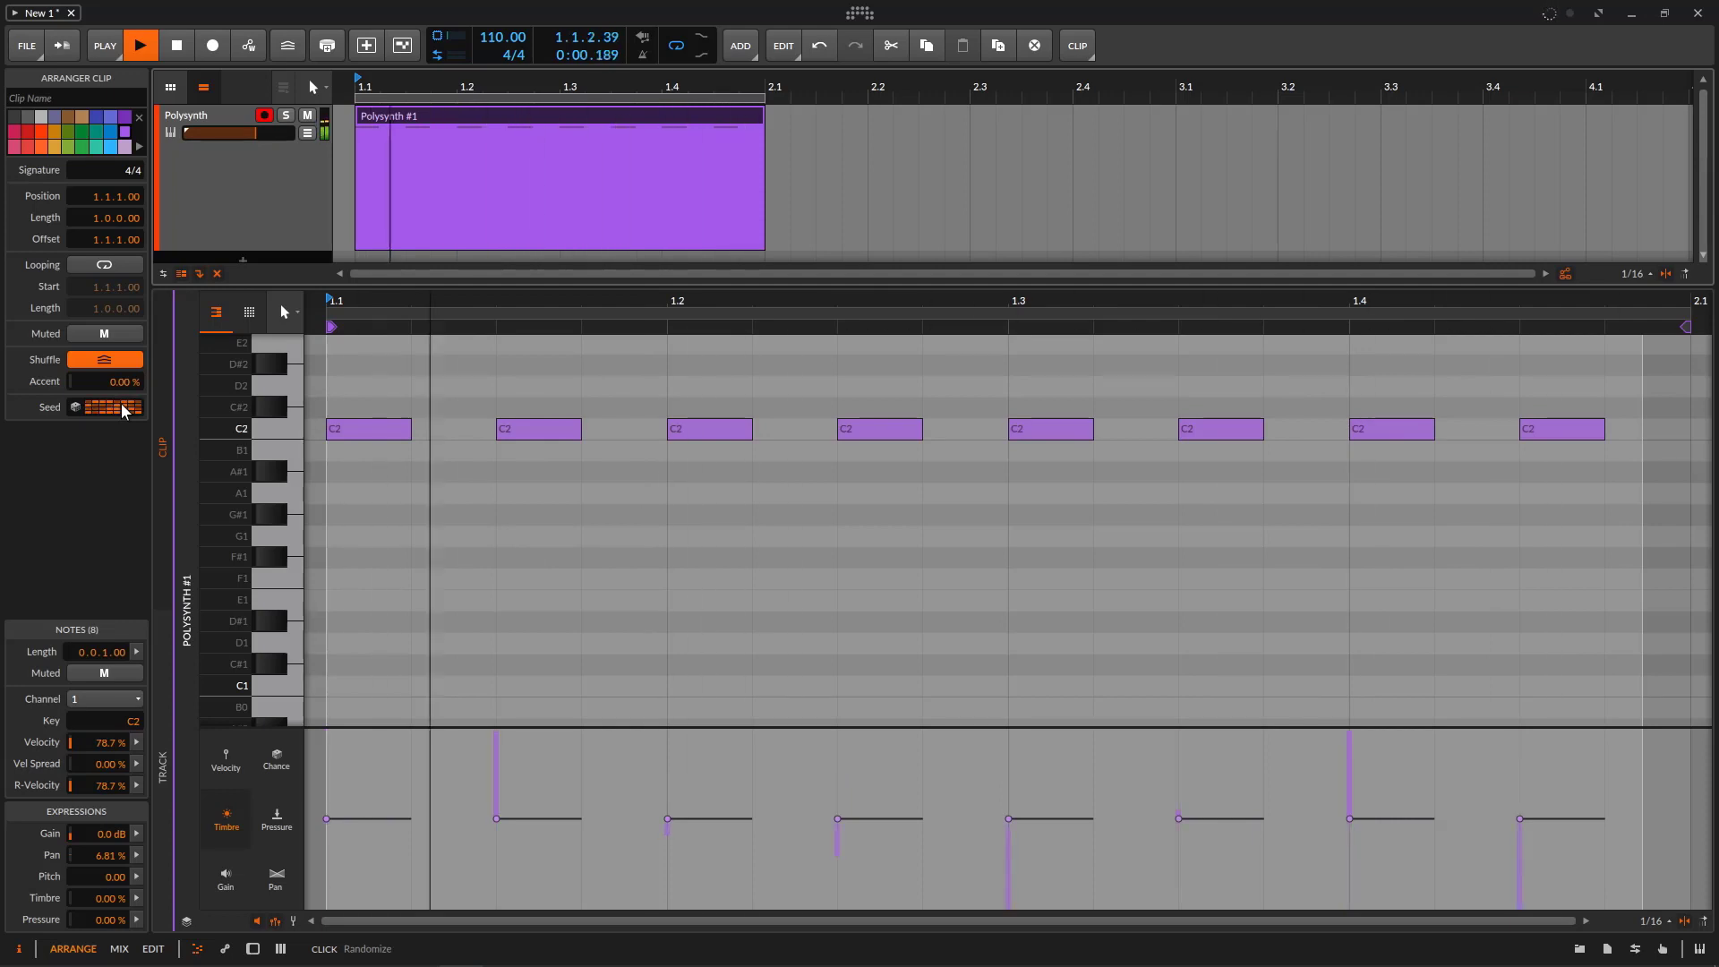
pyautogui.click(120, 408)
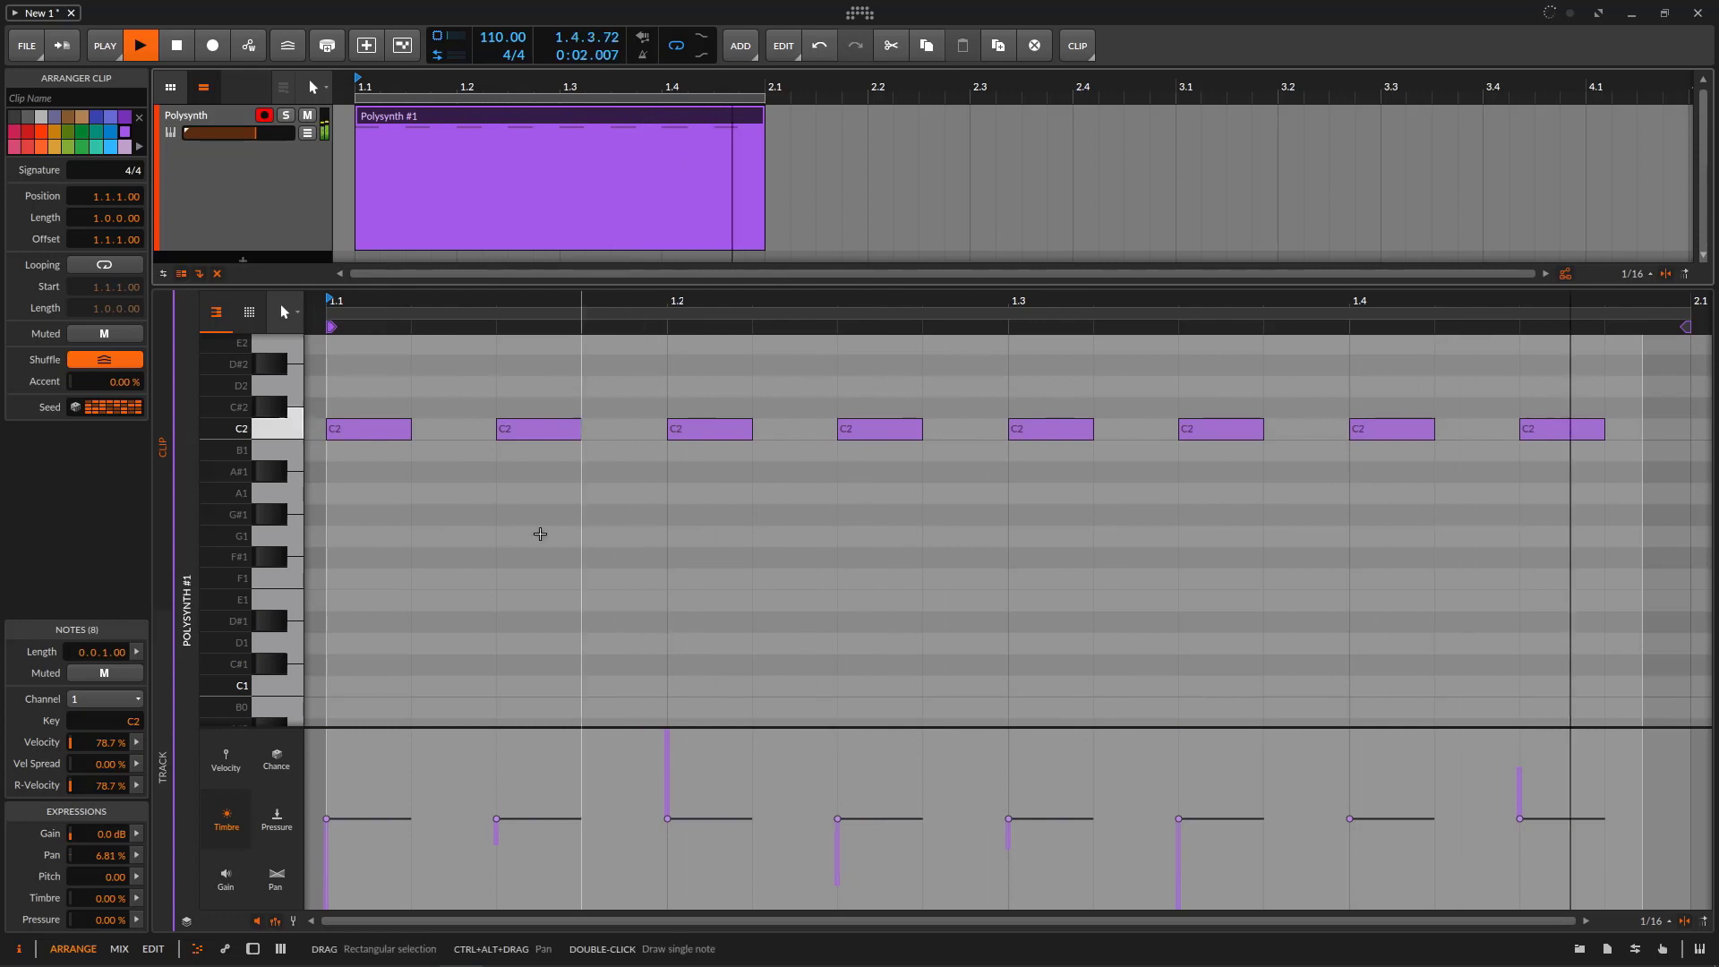
pyautogui.rightClick(567, 117)
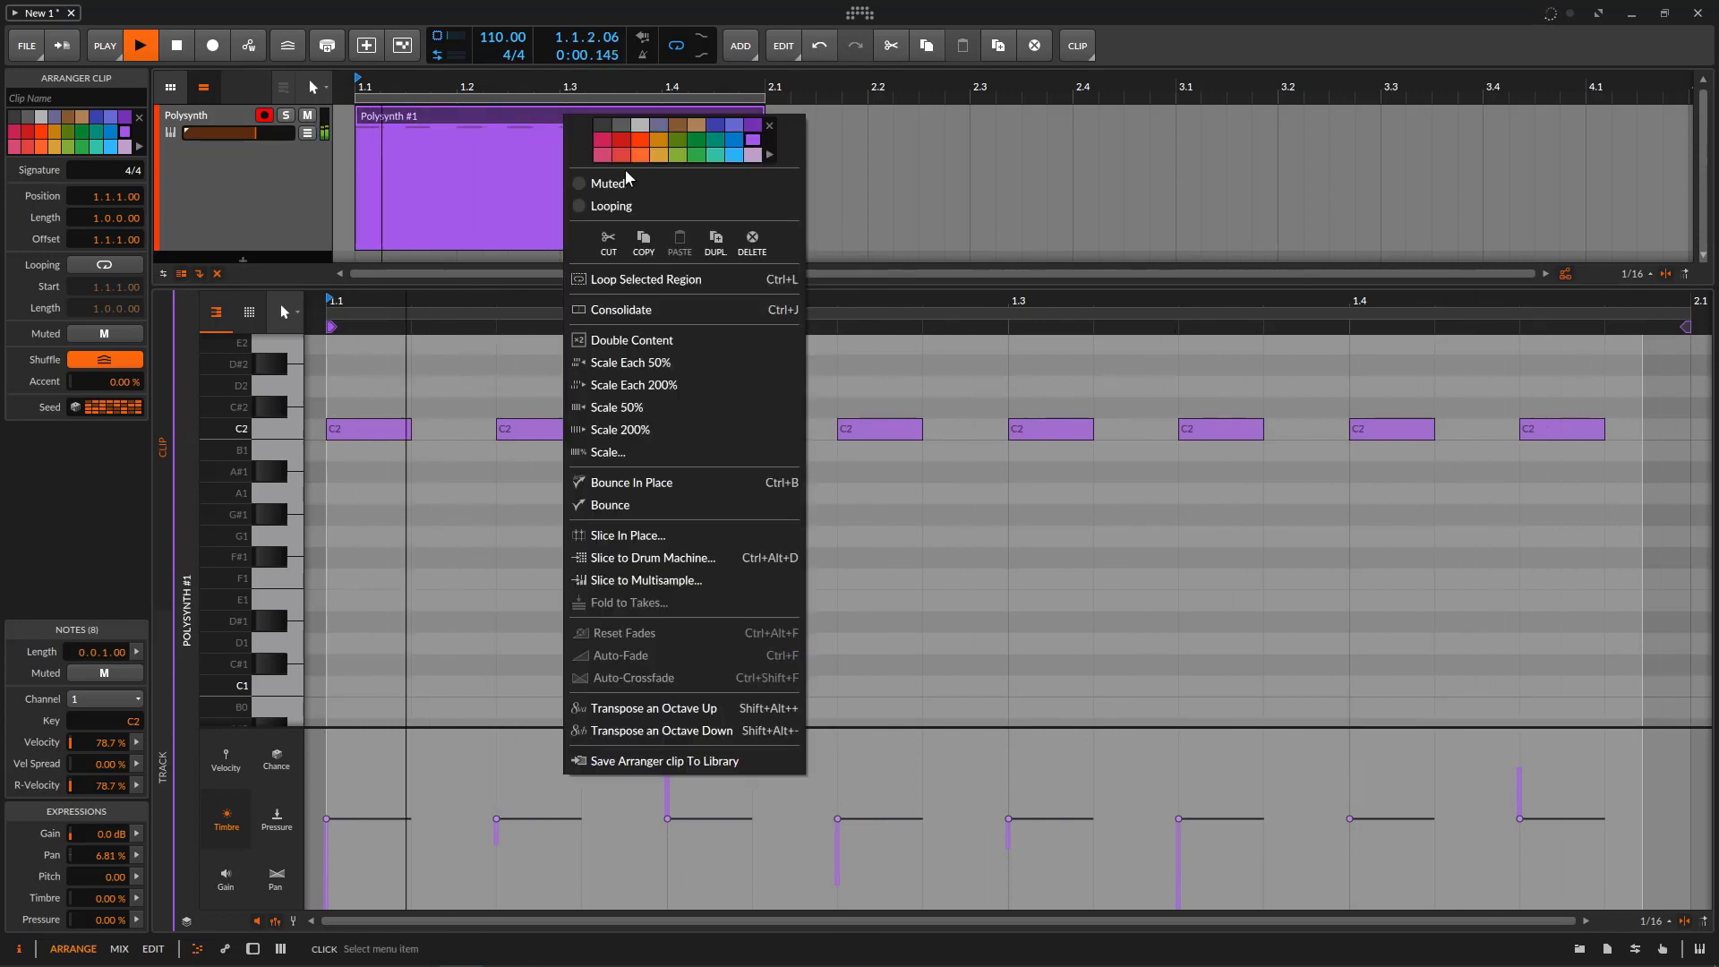
pyautogui.click(638, 309)
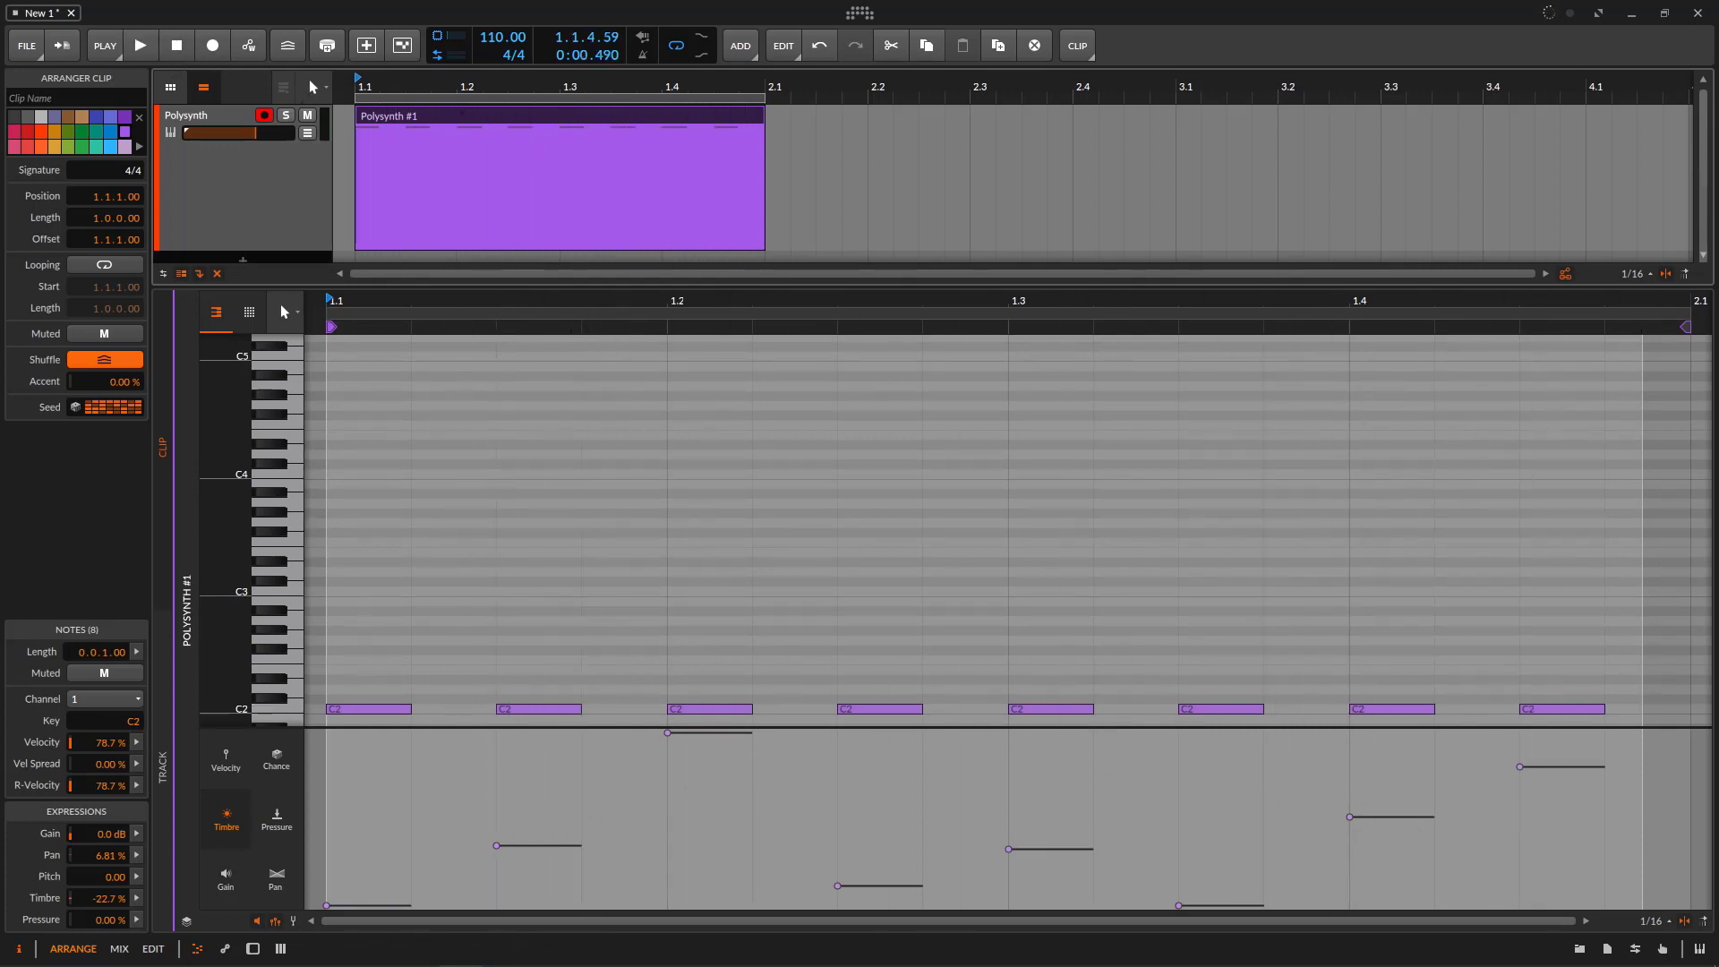
# - Delete the timbre expression points of all eight C2 notes
pyautogui.moveTo(206, 621); pyautogui.dragTo(571, 583)
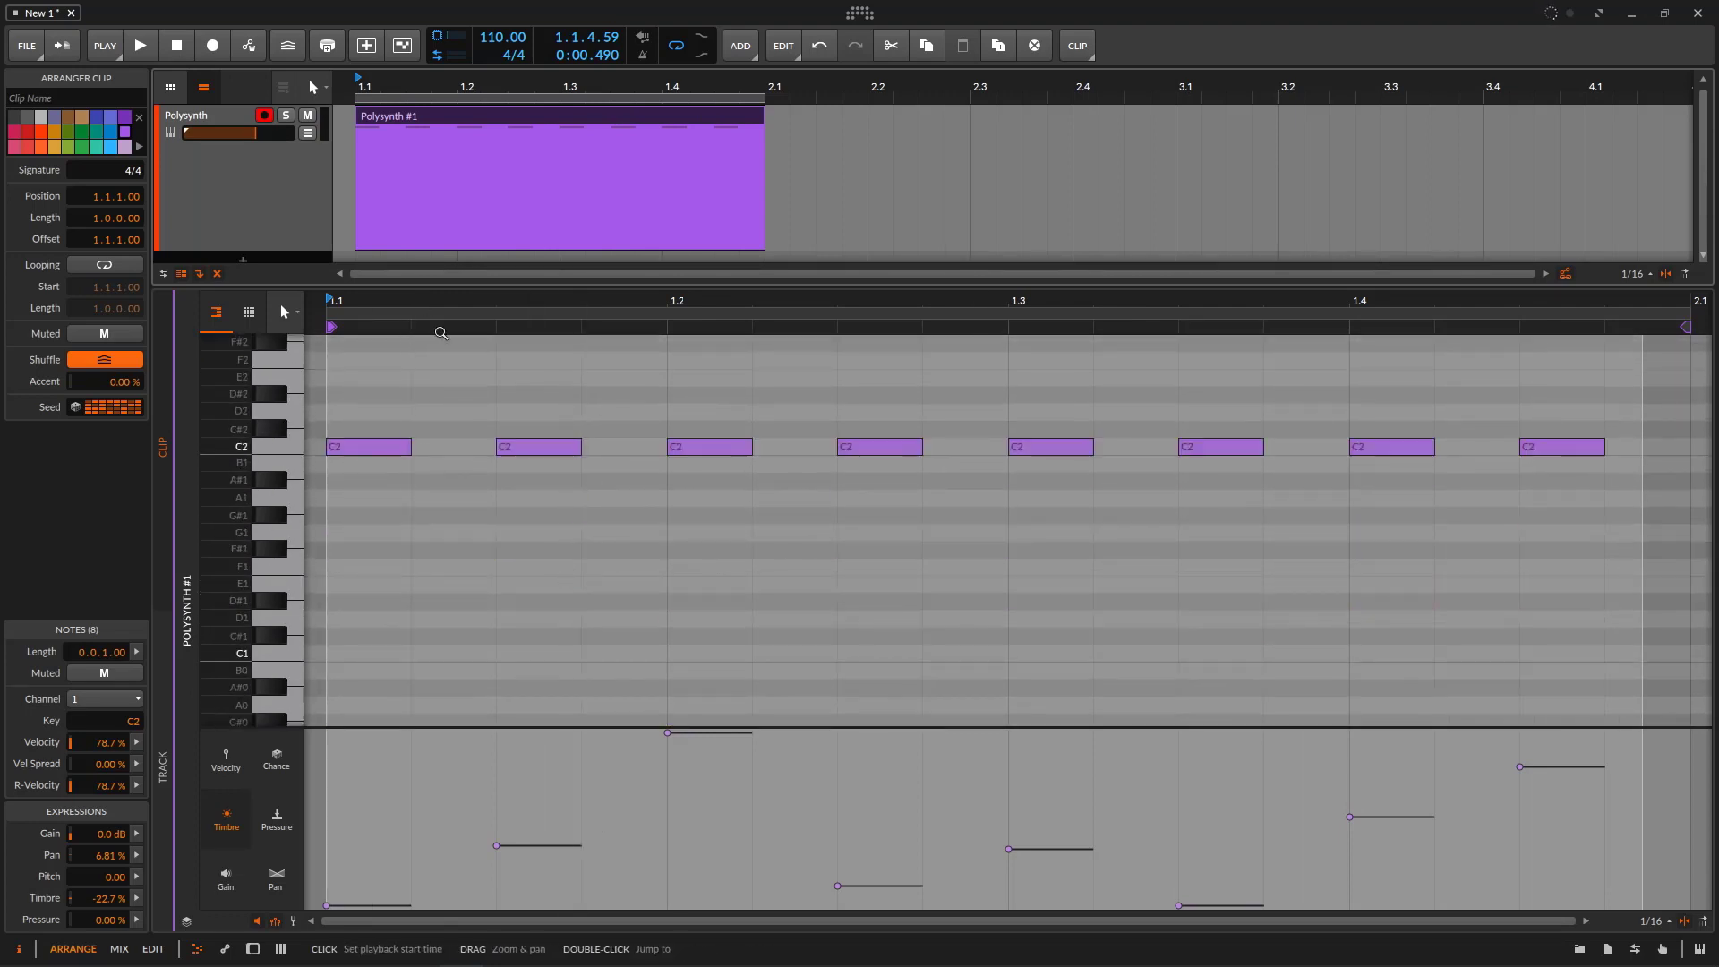
pyautogui.moveTo(1634, 891); pyautogui.dragTo(575, 906)
pyautogui.press('Delete')
pyautogui.press('Delete')
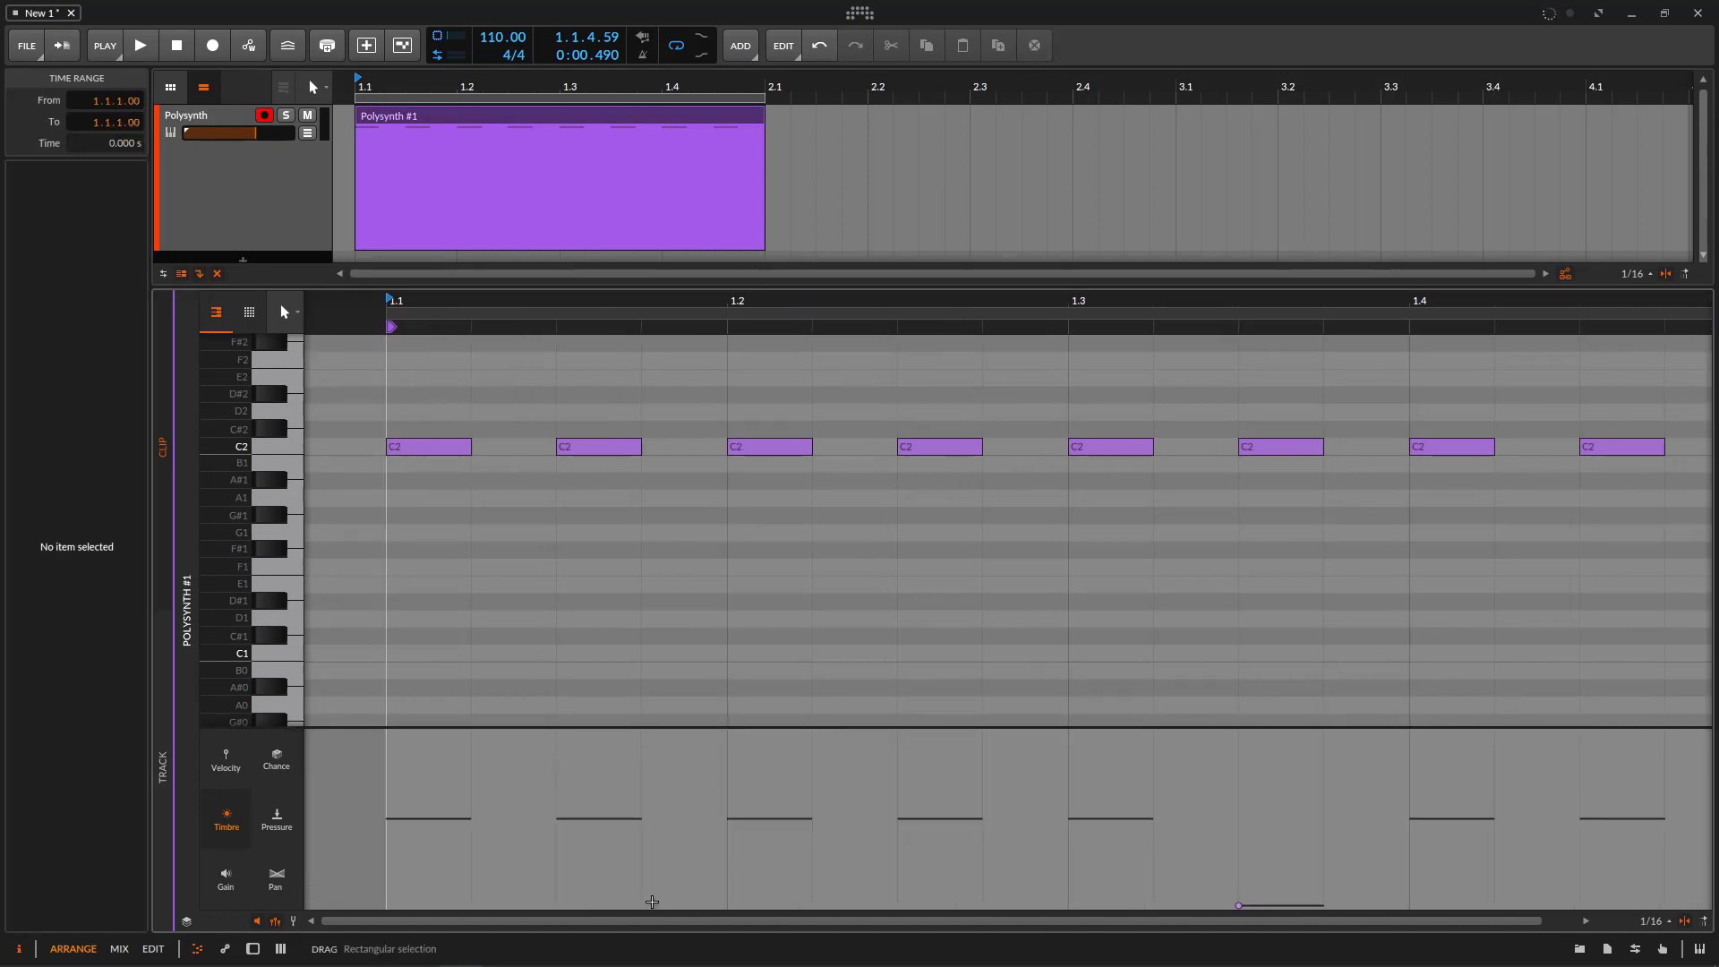
pyautogui.moveTo(1182, 822); pyautogui.dragTo(1317, 926)
pyautogui.press('Delete')
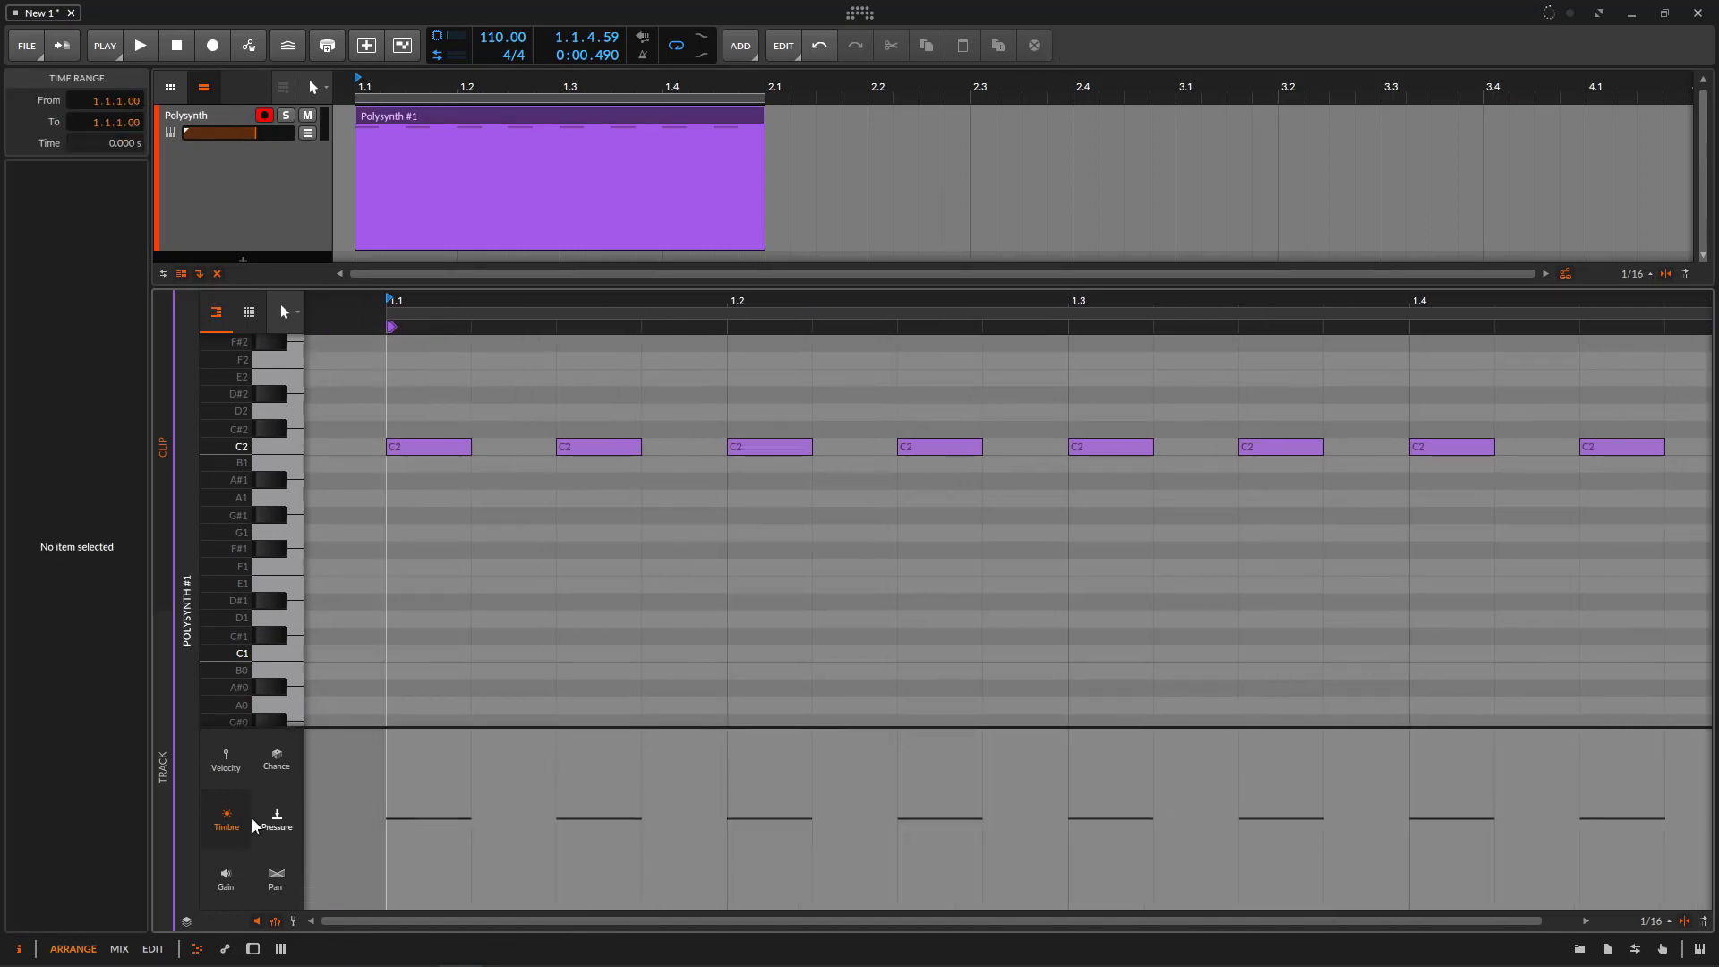
# - Display the pan expressions and delete the pan points of all eight C2 notes
pyautogui.click(276, 881)
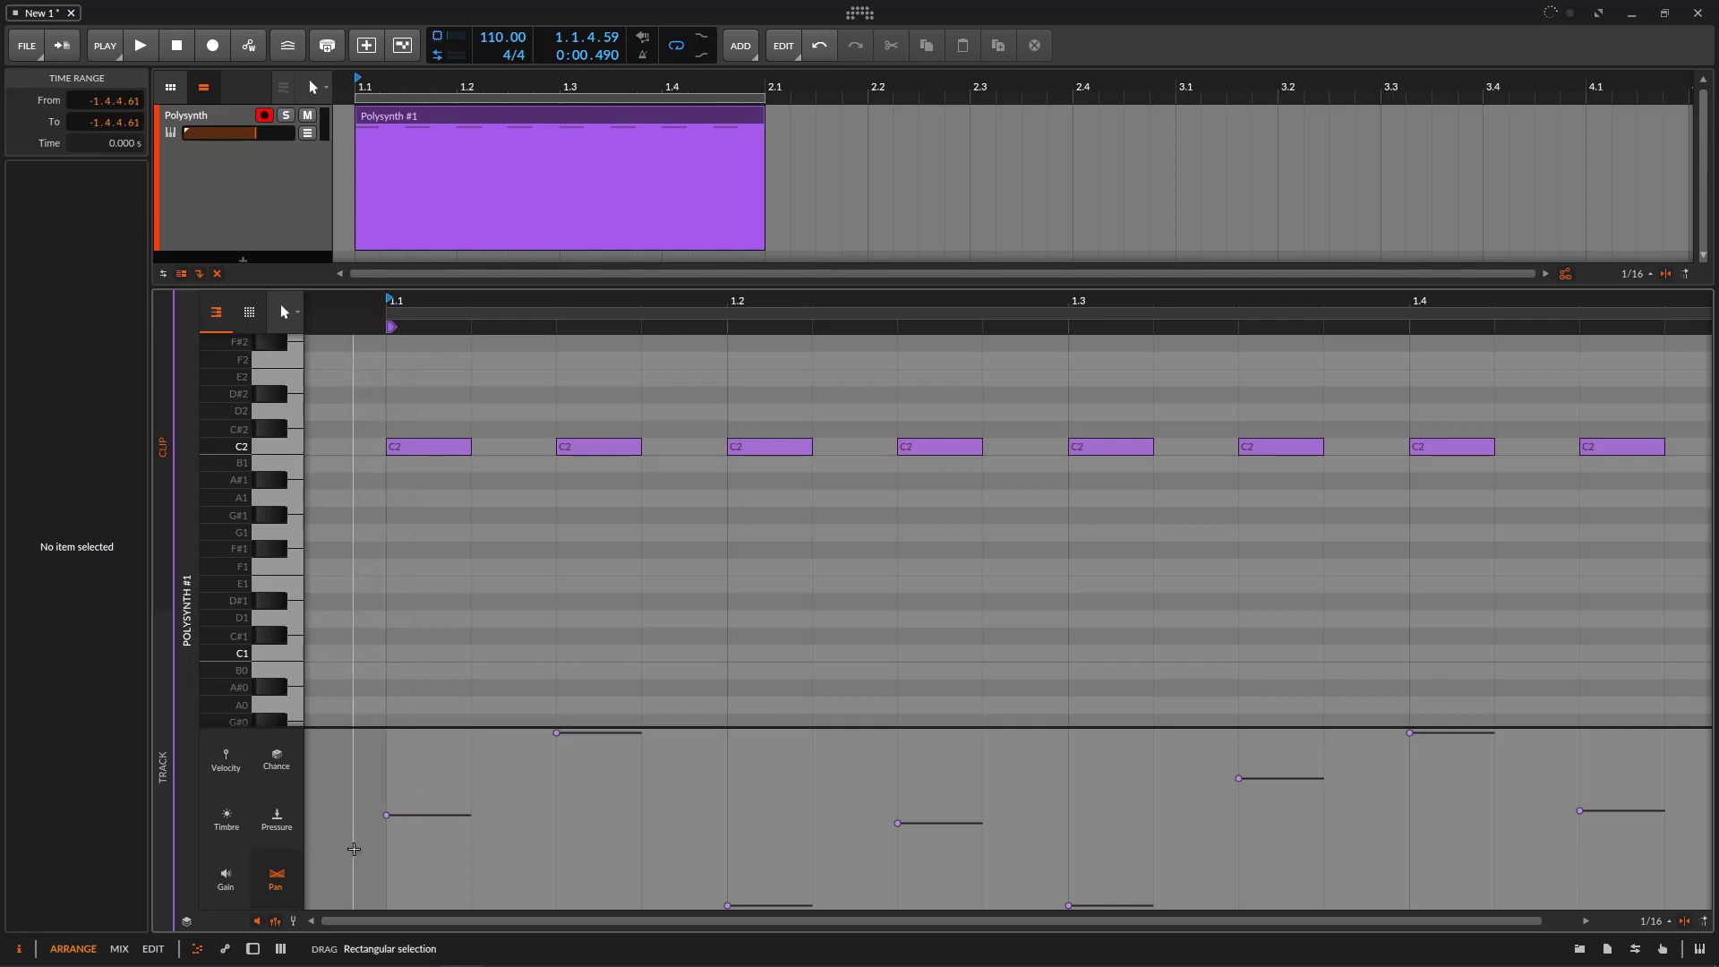
pyautogui.moveTo(350, 881); pyautogui.dragTo(1623, 721)
pyautogui.press('Delete')
pyautogui.moveTo(1248, 852); pyautogui.dragTo(705, 937)
pyautogui.press('Delete')
# - Play the loop to hear the notes without pan or timbre expressions, and stop playback
pyautogui.click(150, 41)
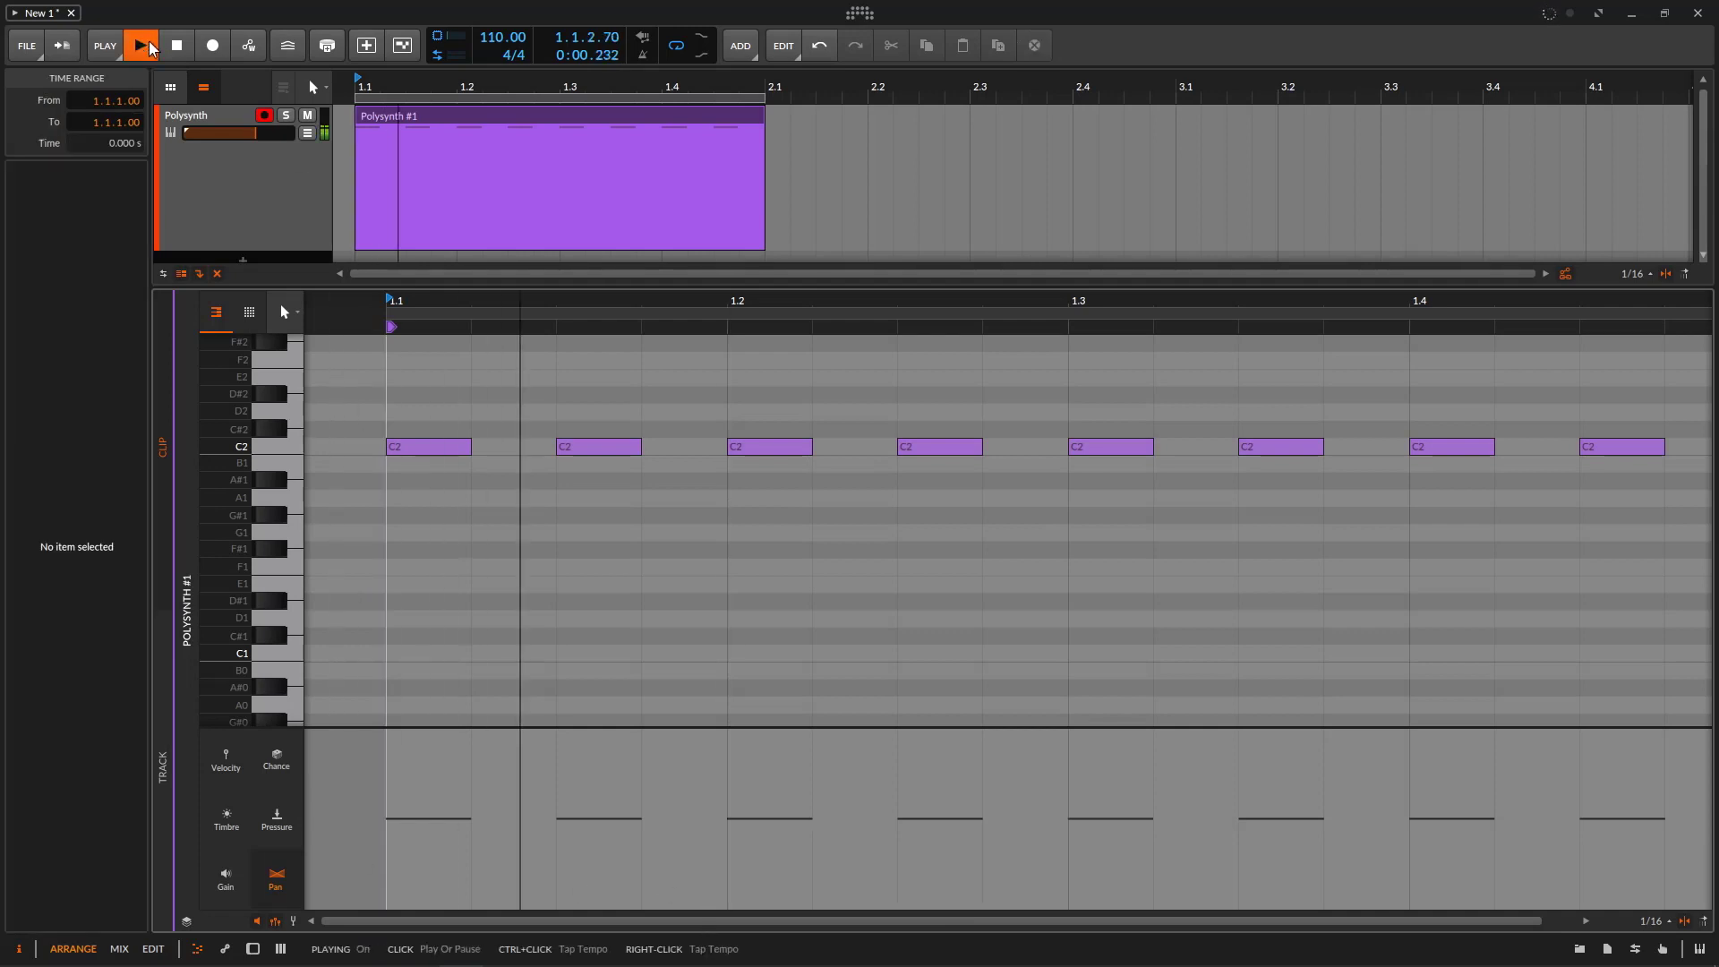
pyautogui.moveTo(862, 289); pyautogui.dragTo(825, 361)
pyautogui.click(168, 55)
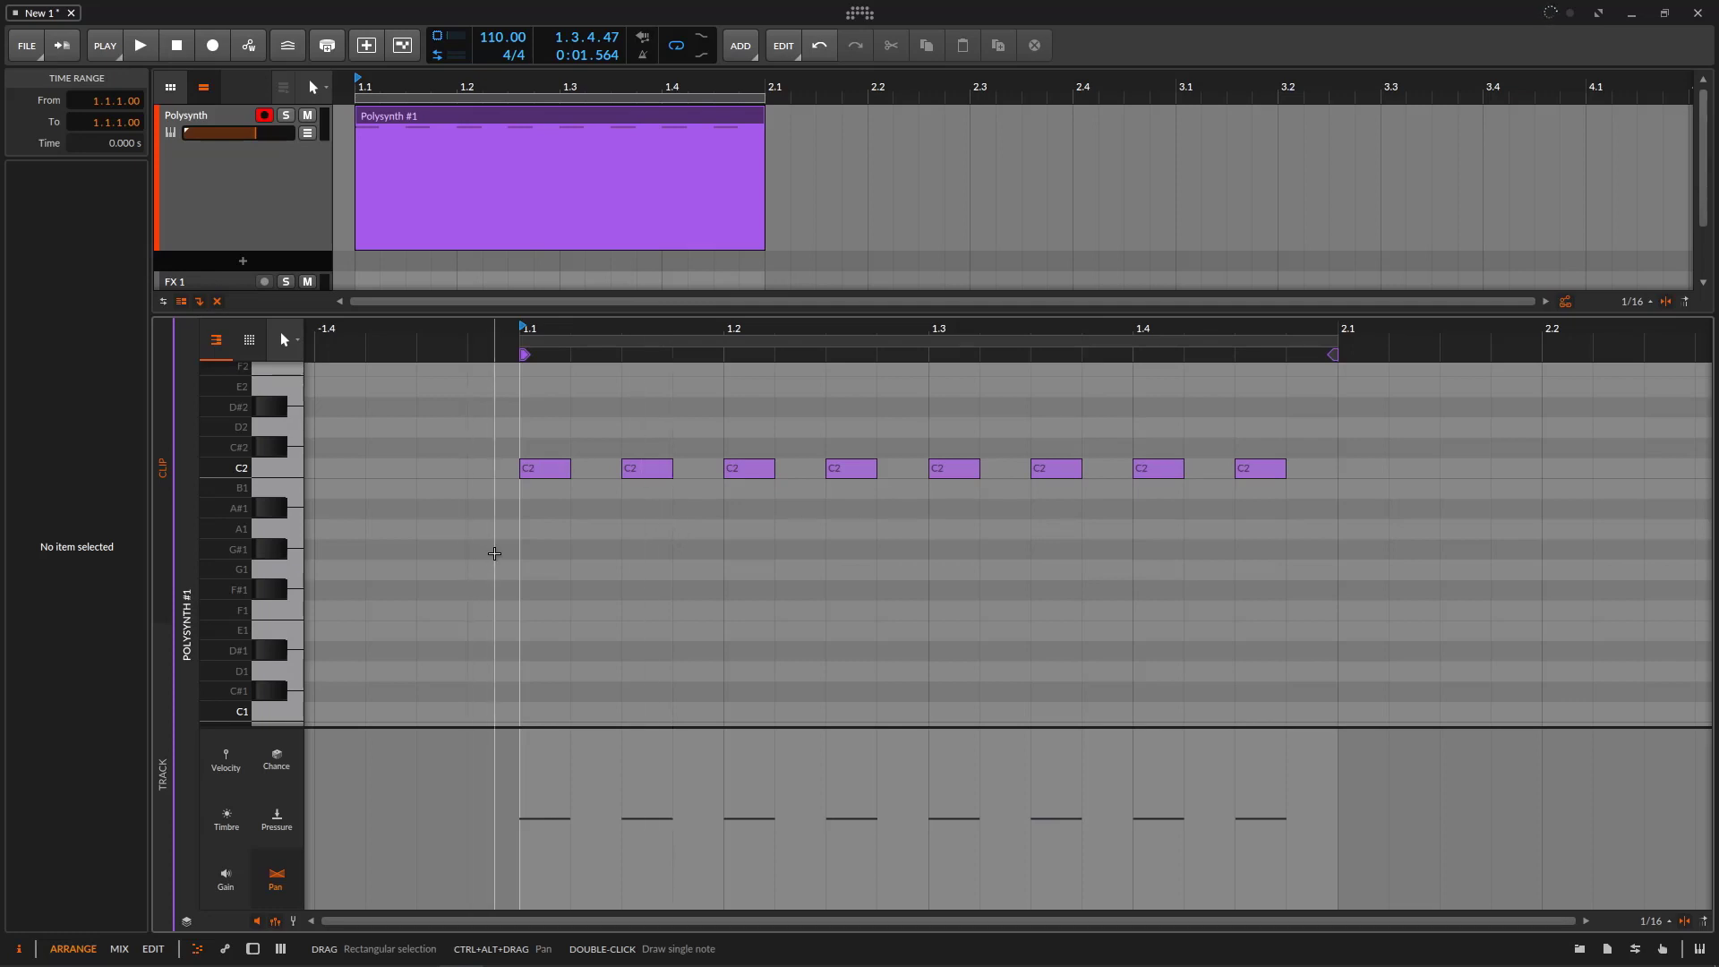
# - Display the velocities of the eight C2 notes and inspect the first note's properties
pyautogui.click(232, 761)
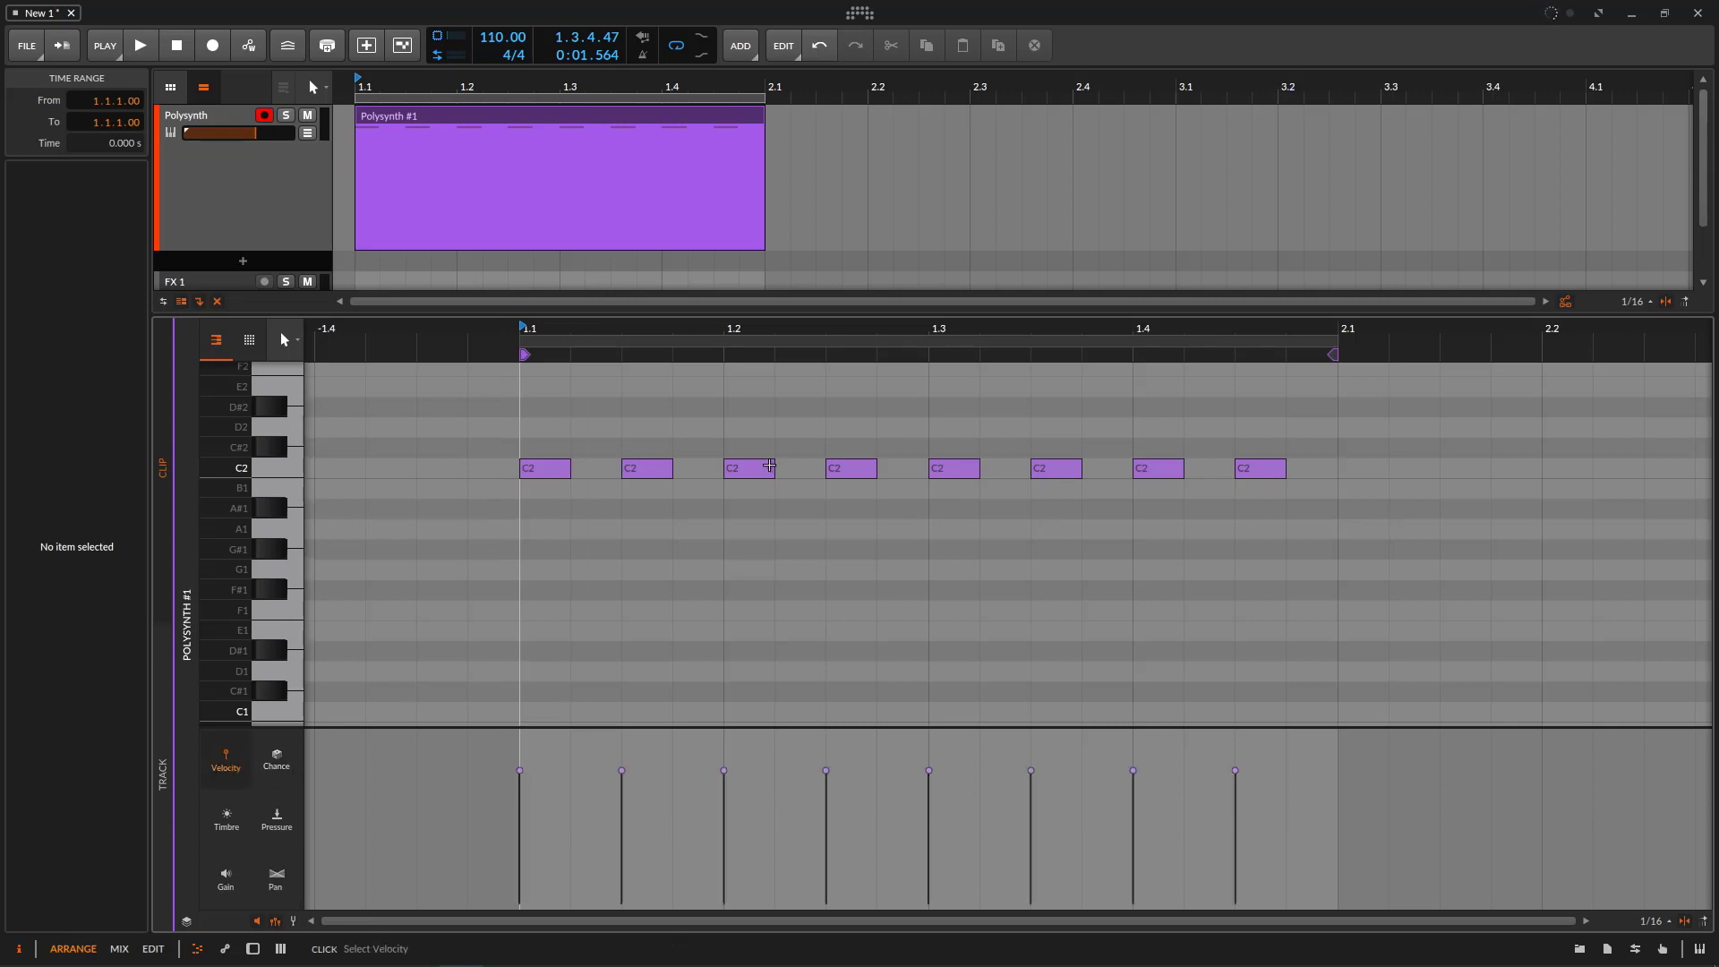
pyautogui.moveTo(840, 349); pyautogui.dragTo(803, 323)
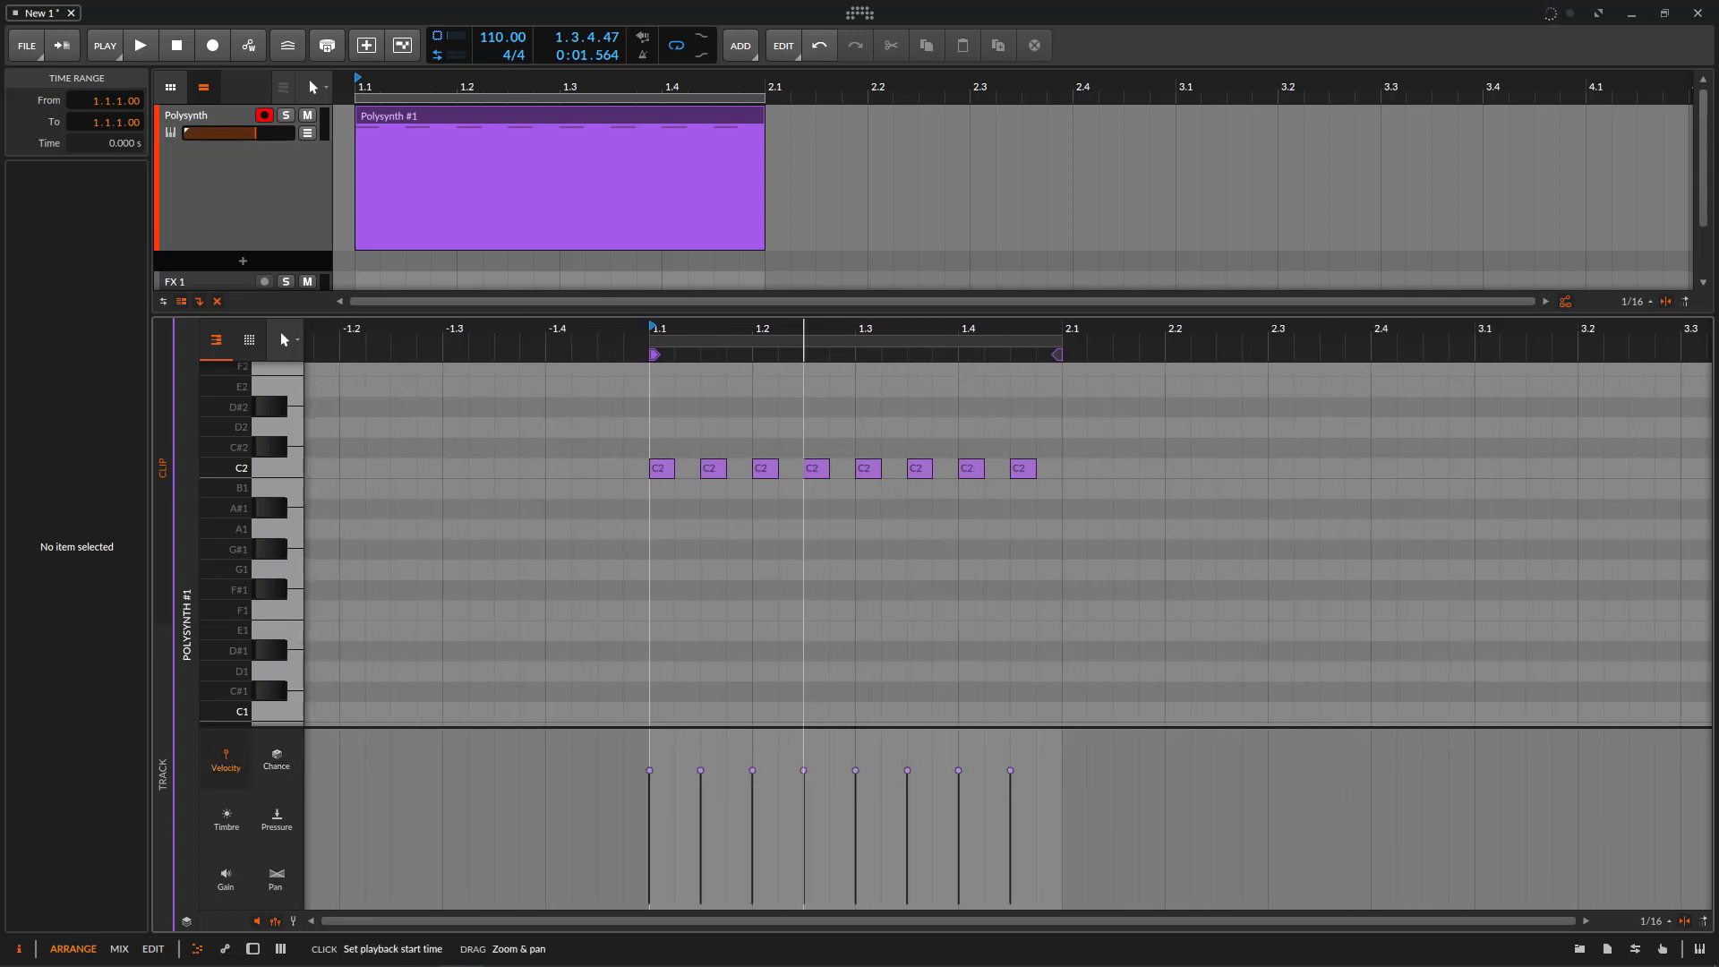
pyautogui.click(1073, 814)
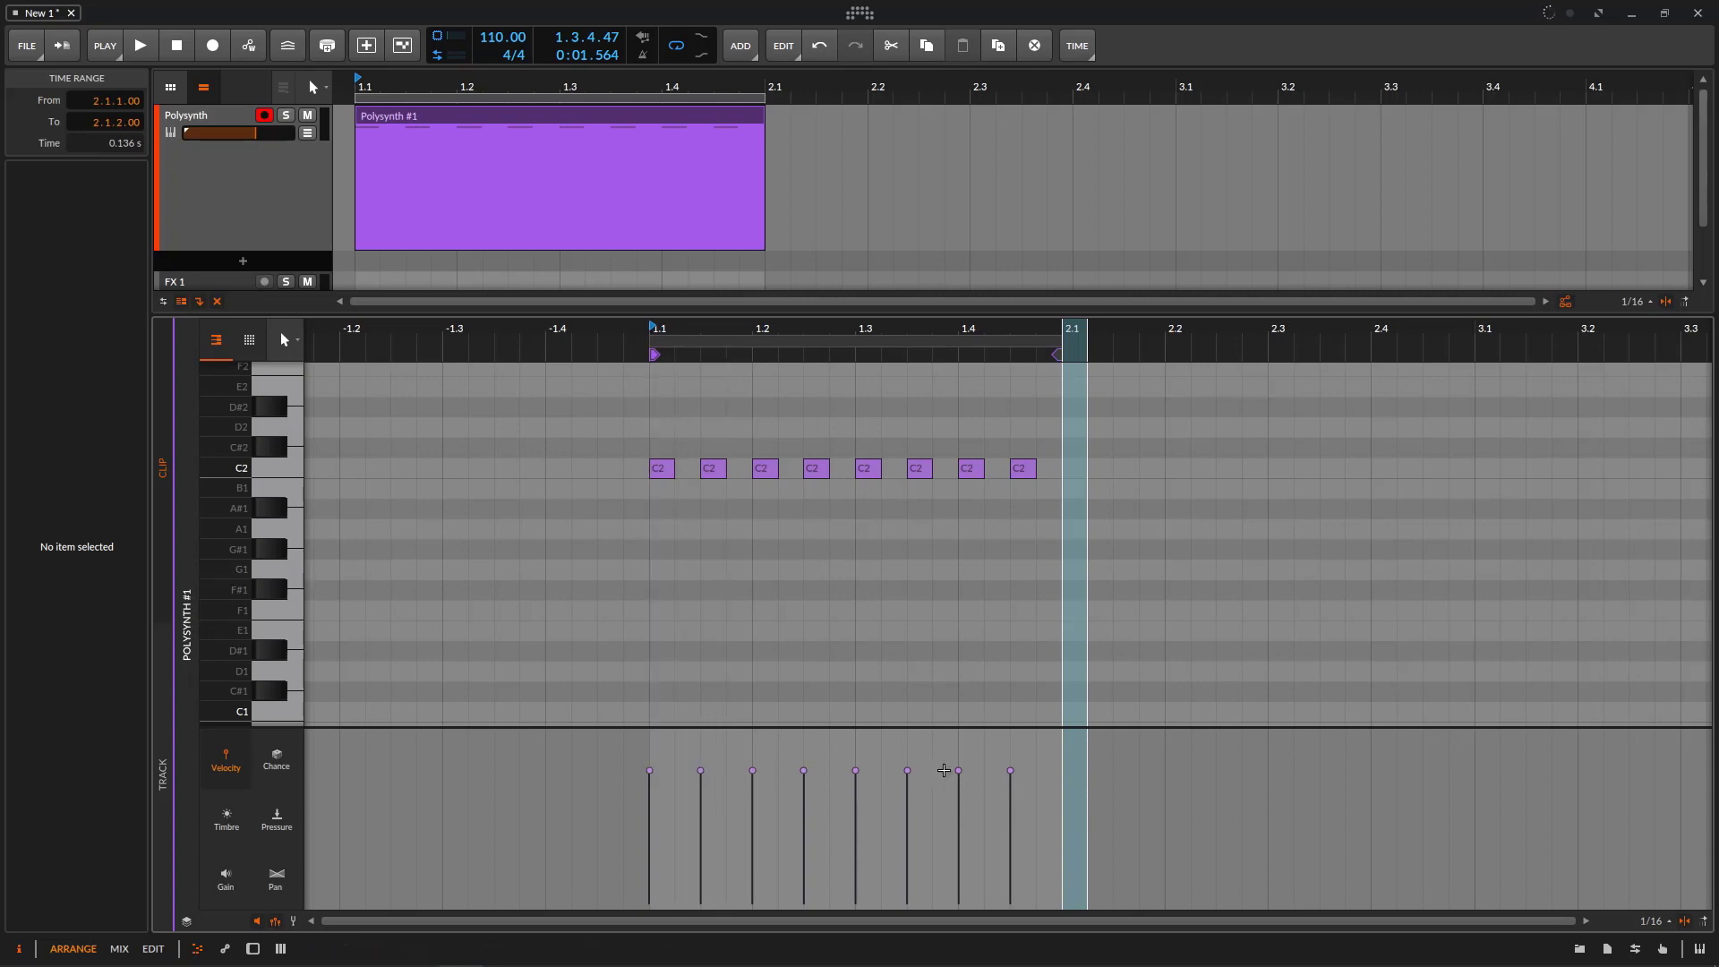
pyautogui.click(662, 468)
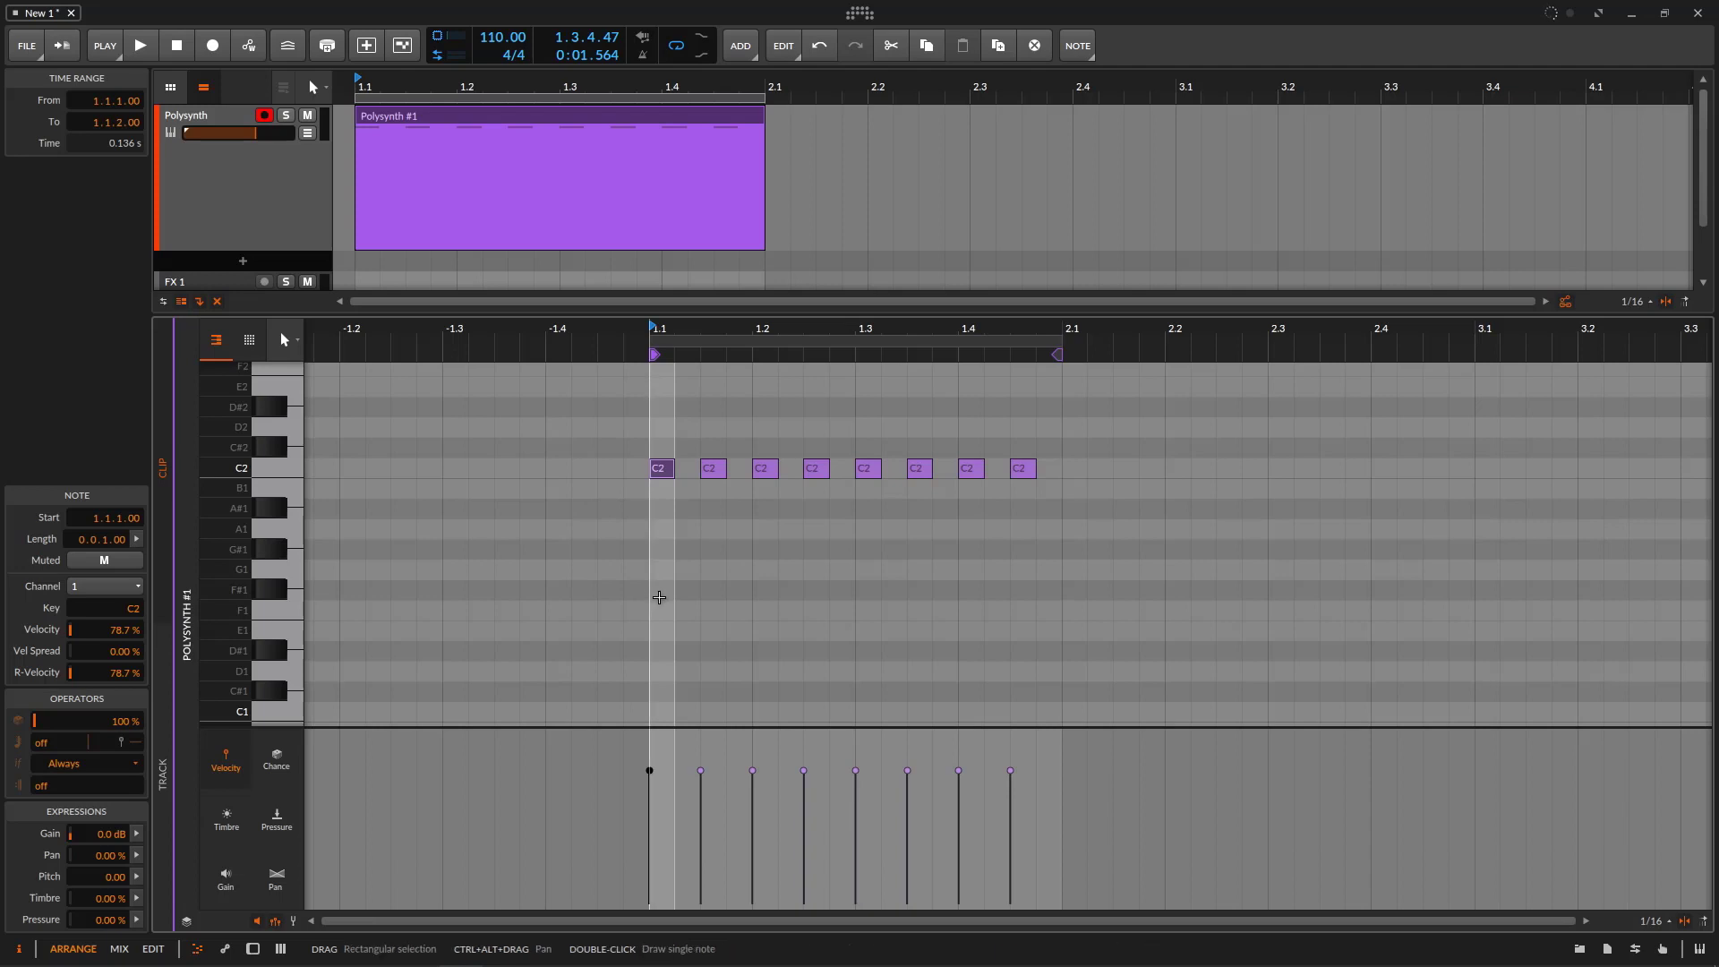
pyautogui.click(665, 596)
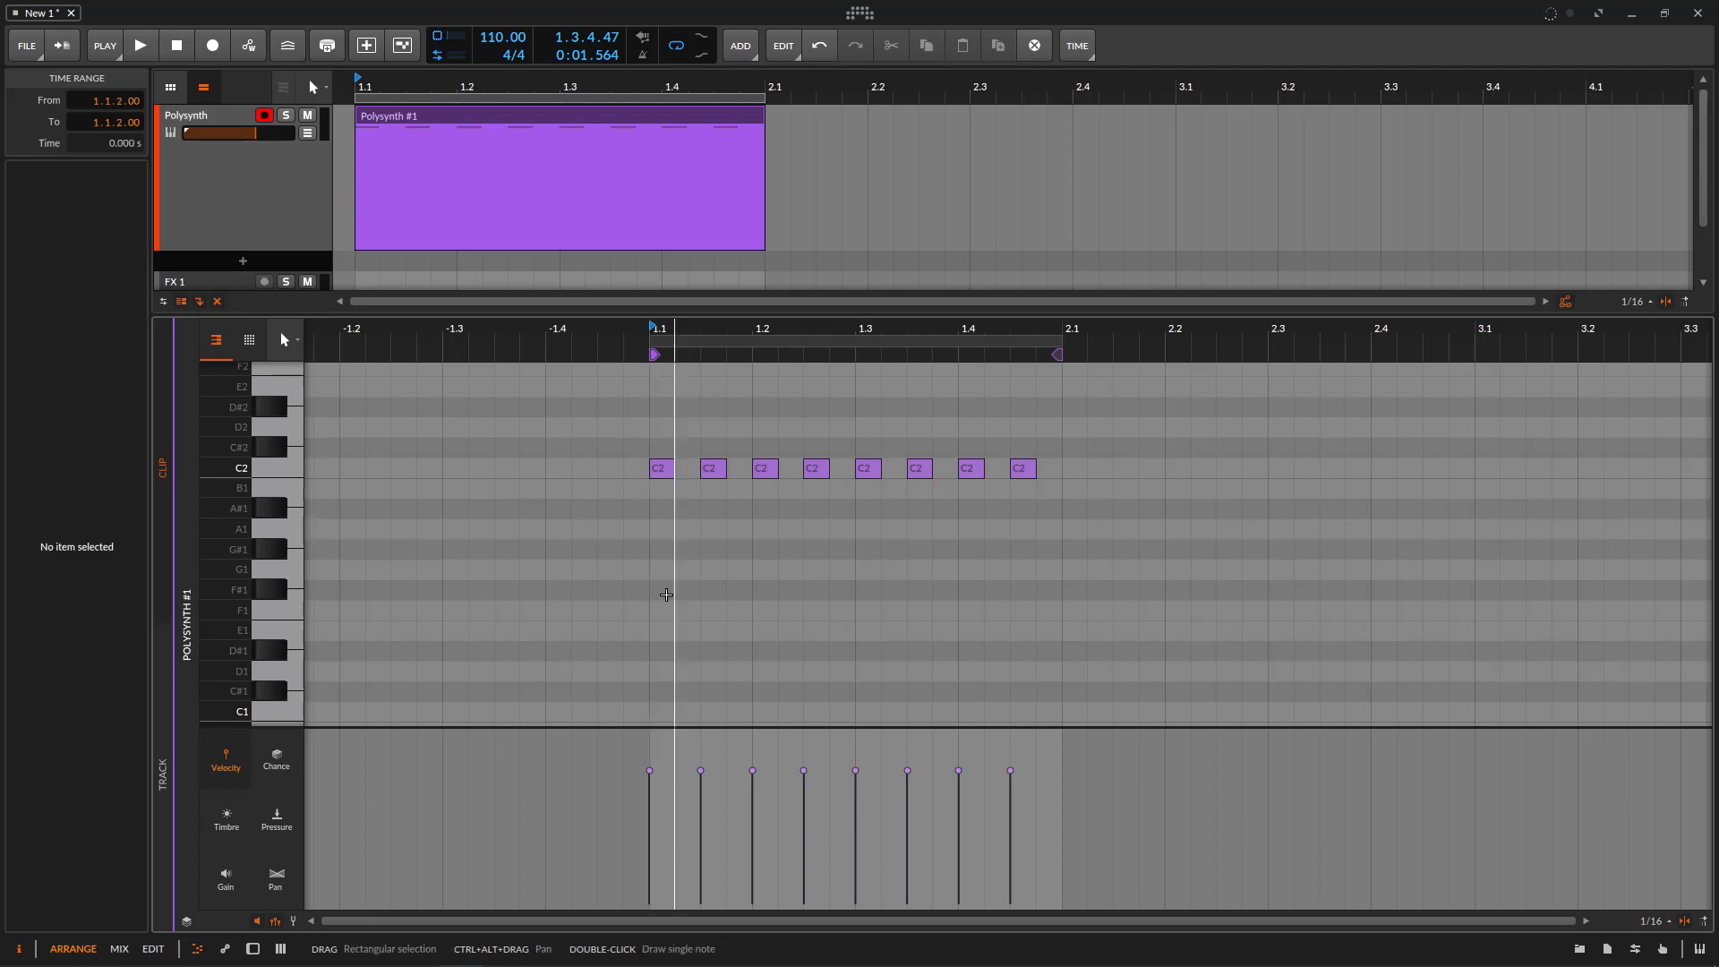
# - Inspect the pan spread setting of the first C2 note, and select the first two notes
pyautogui.click(662, 469)
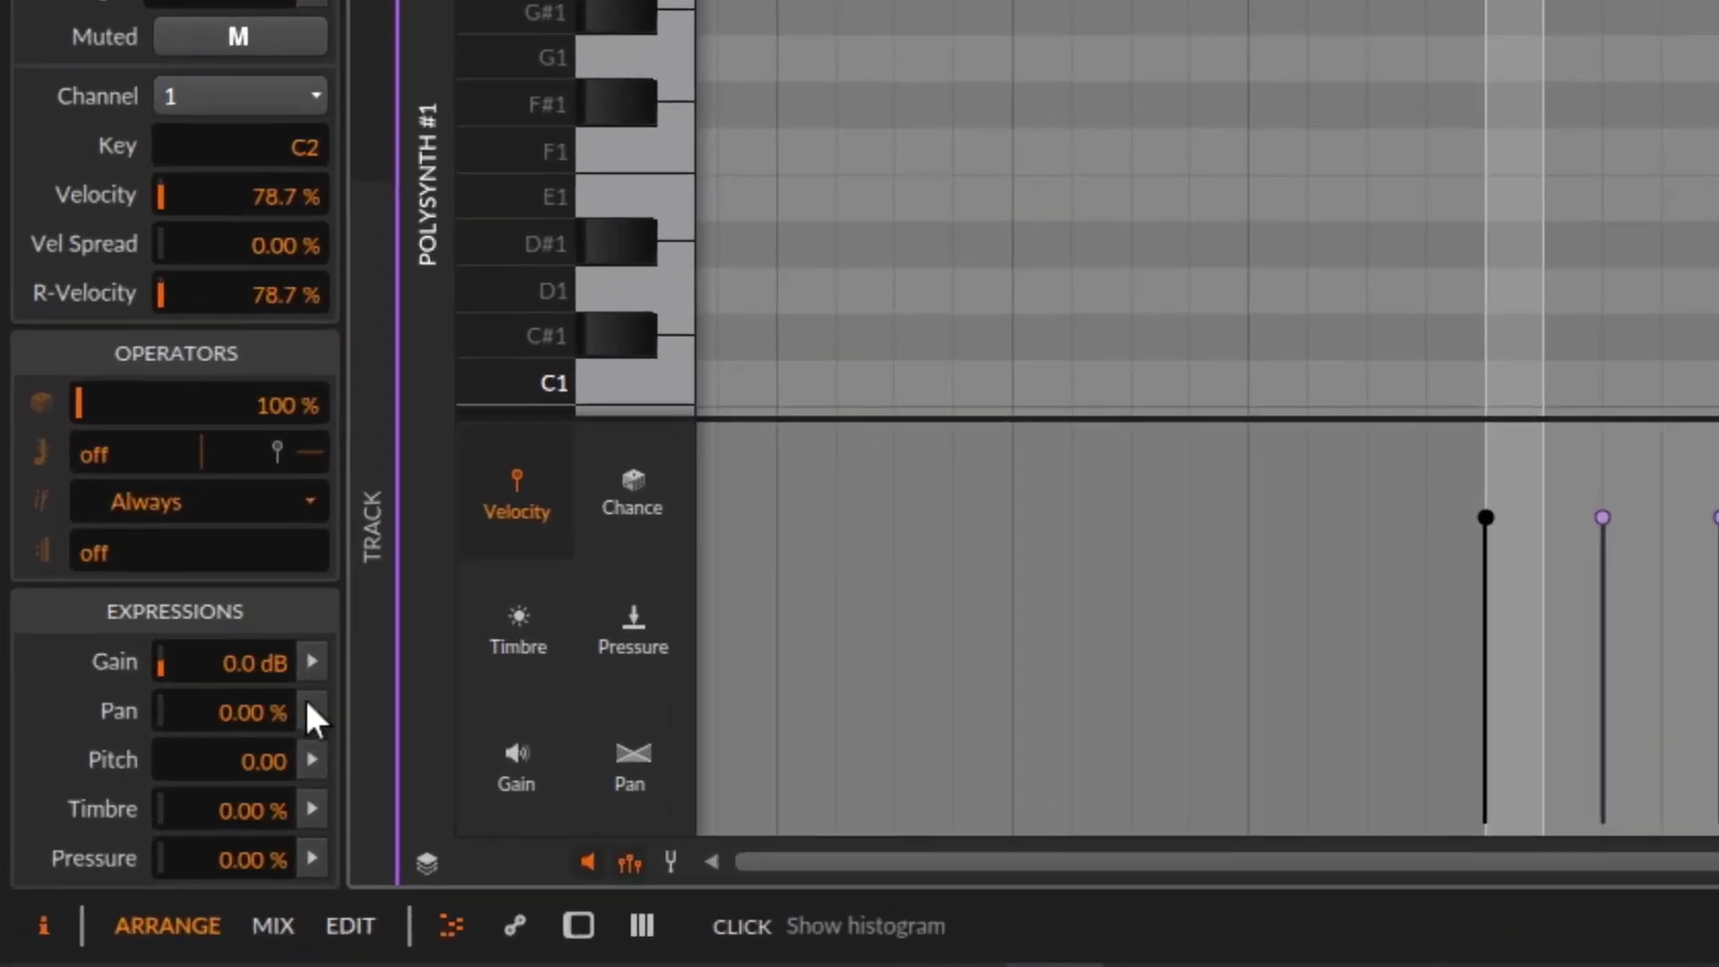
pyautogui.moveTo(312, 704)
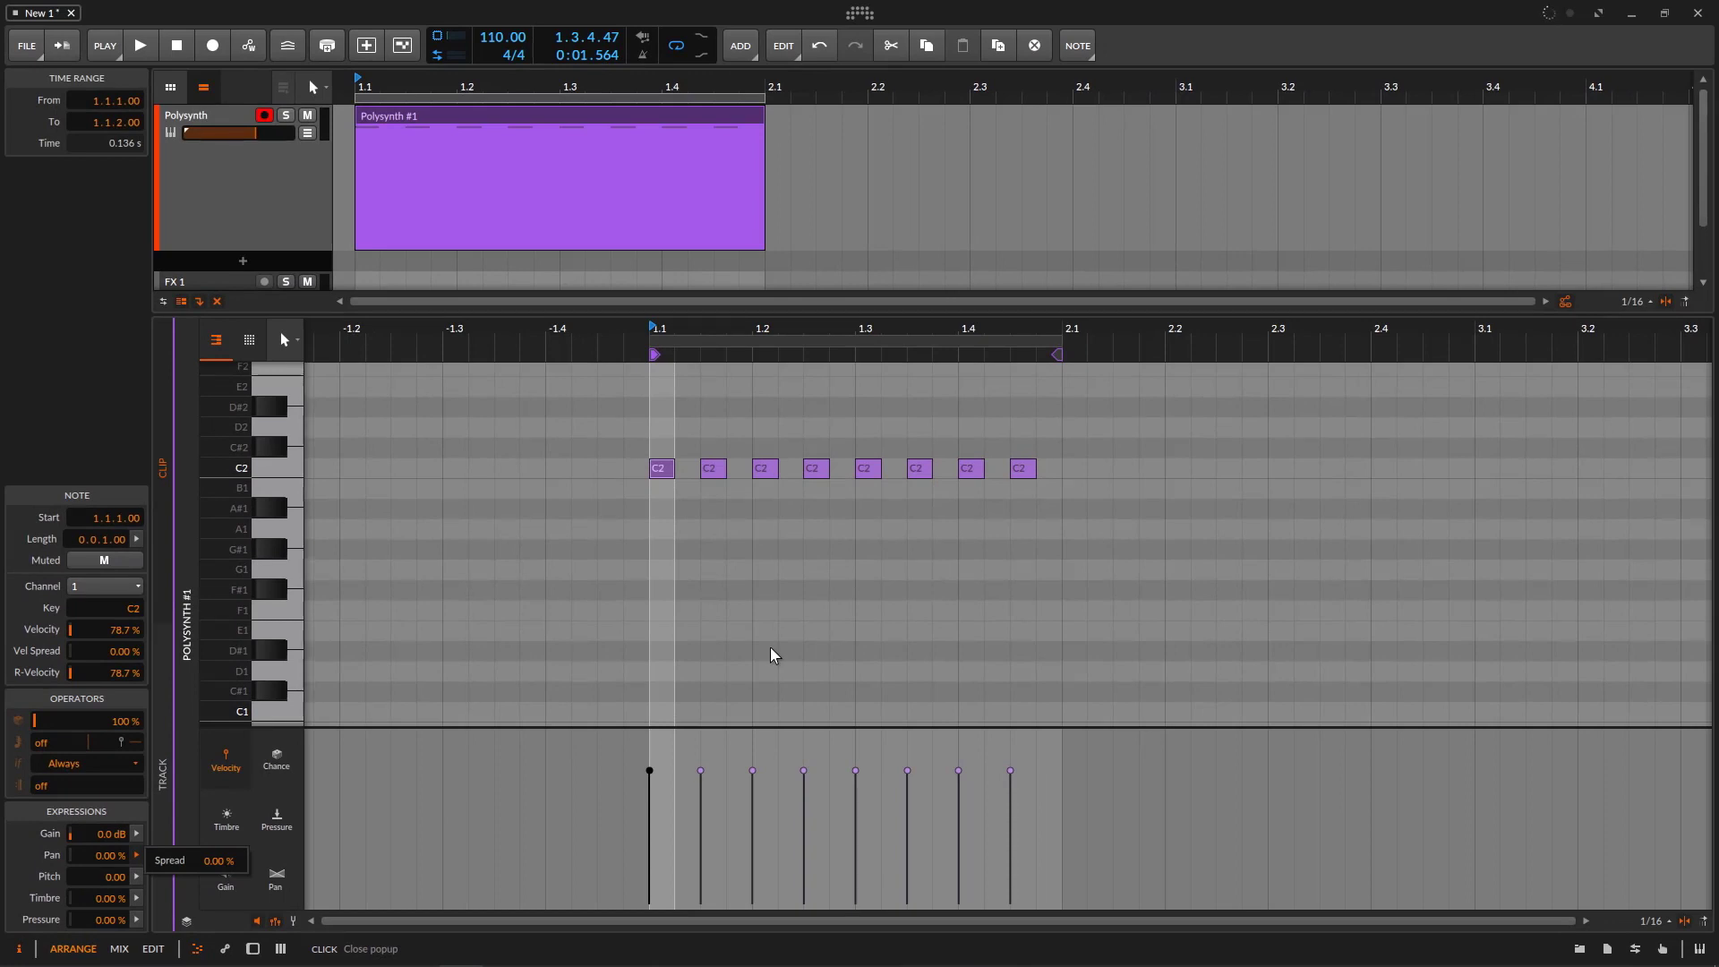
pyautogui.click(742, 540)
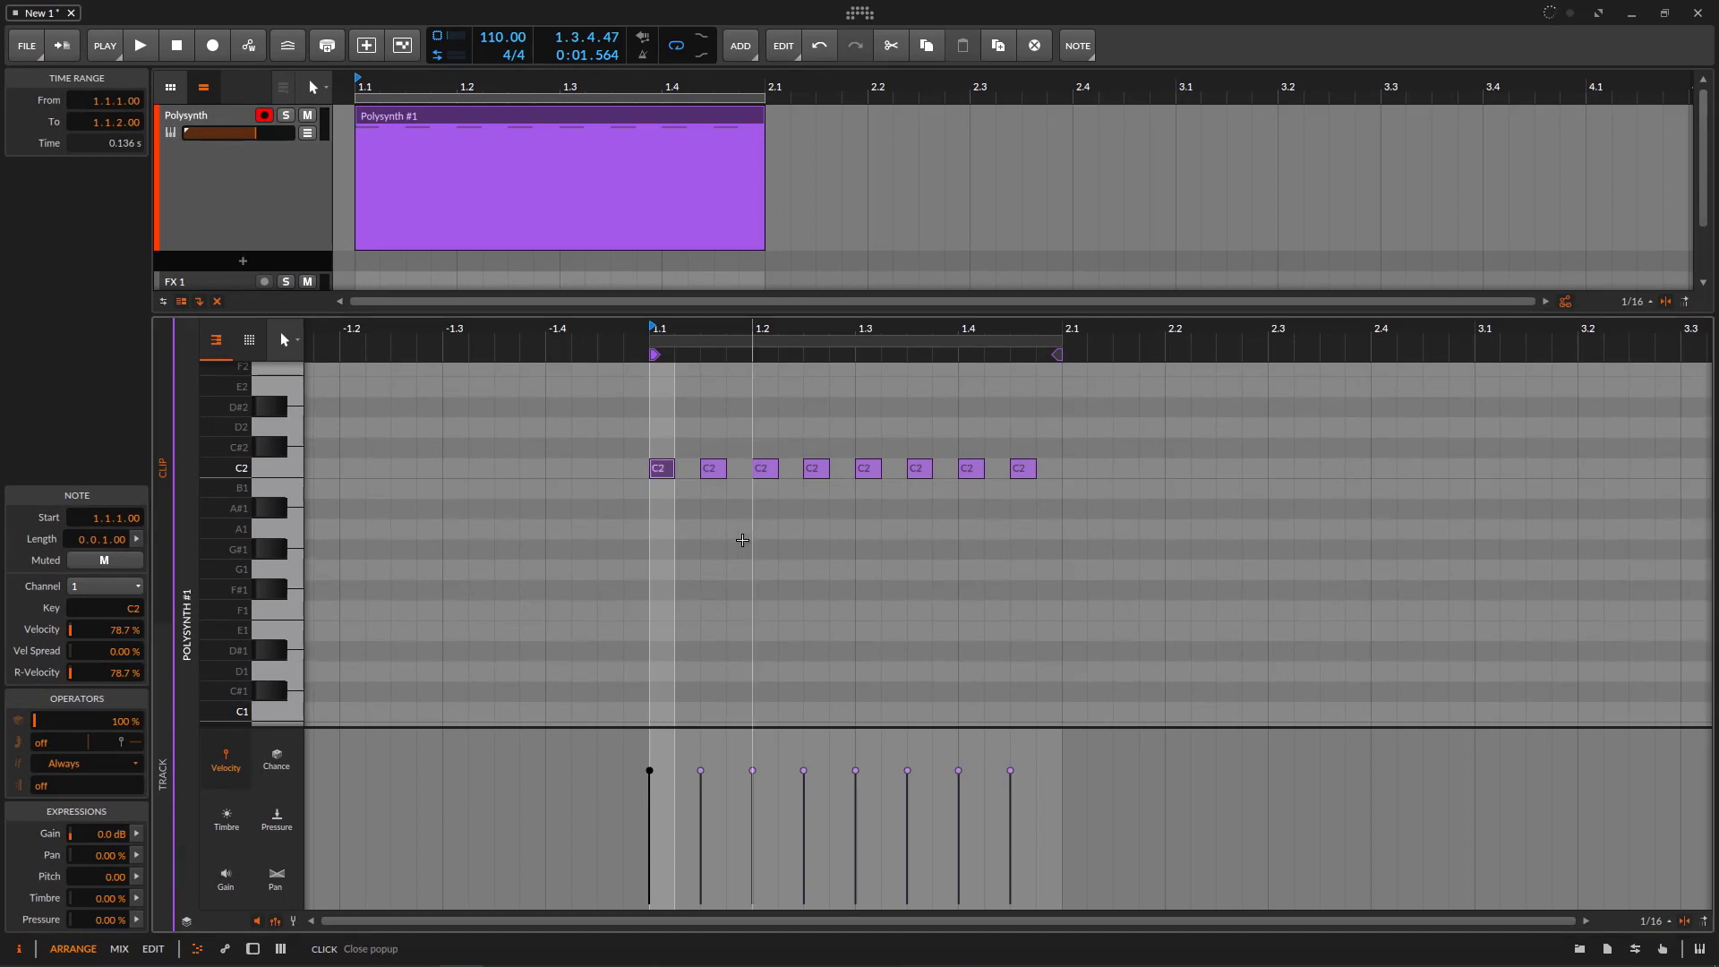
pyautogui.moveTo(647, 426); pyautogui.dragTo(732, 593)
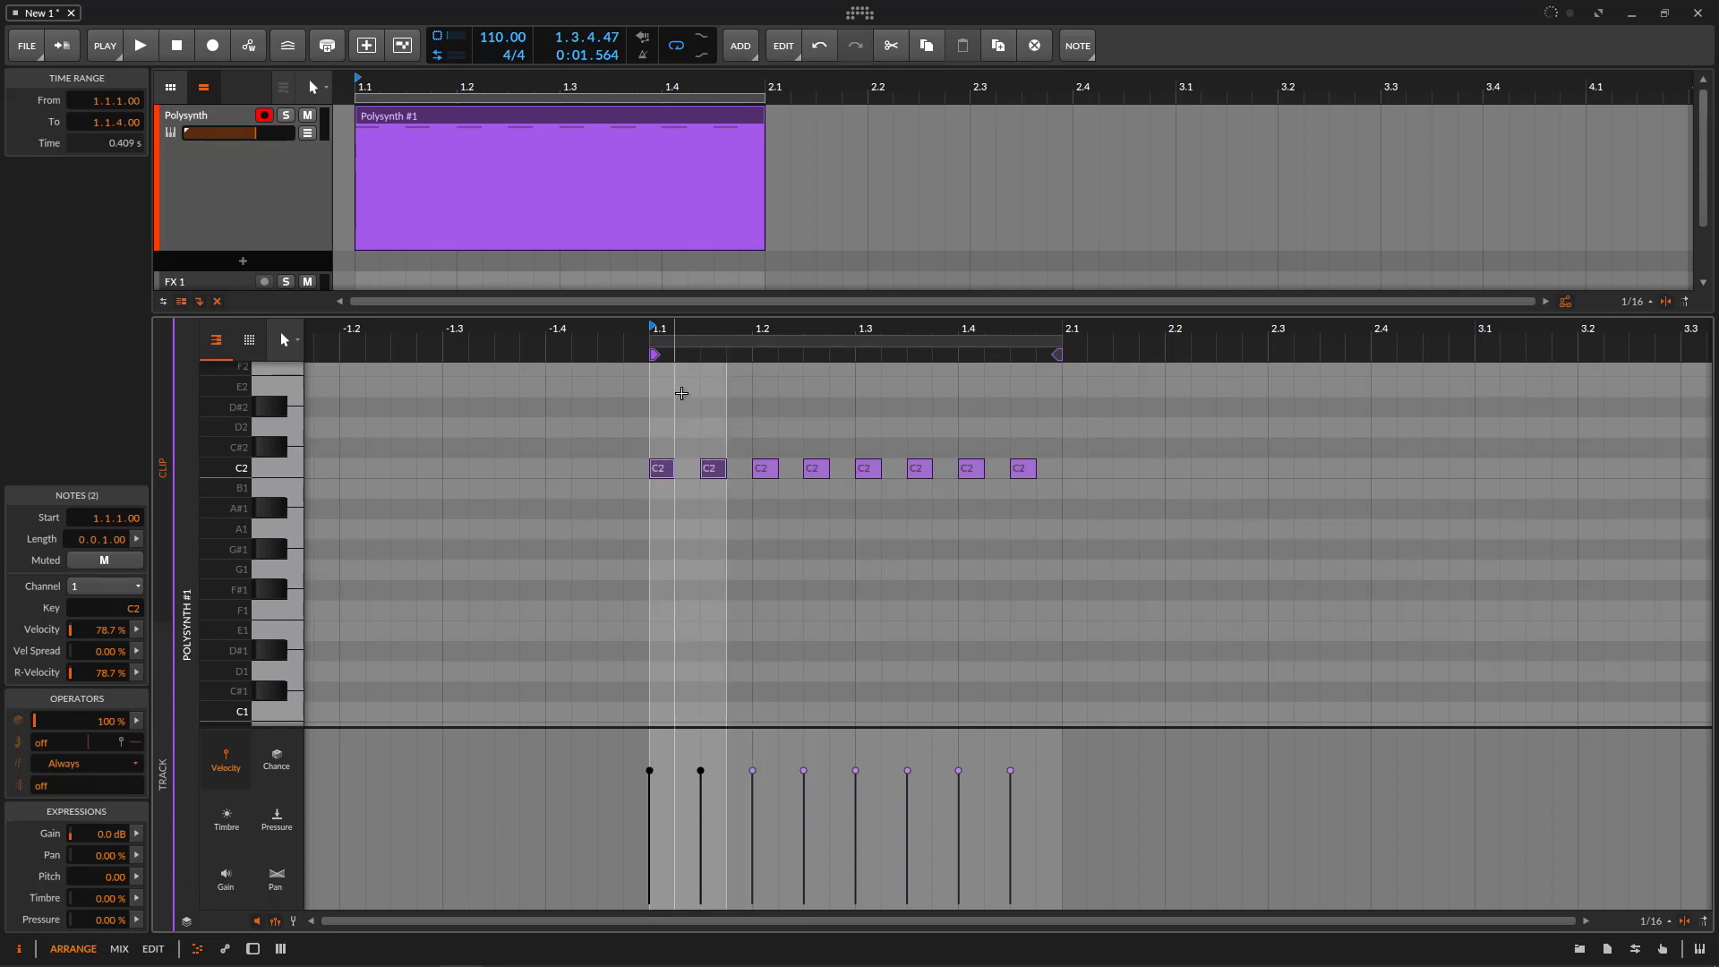
# - Select all eight C2 notes and inspect their velocity and pan histograms
pyautogui.moveTo(646, 408); pyautogui.dragTo(1049, 538)
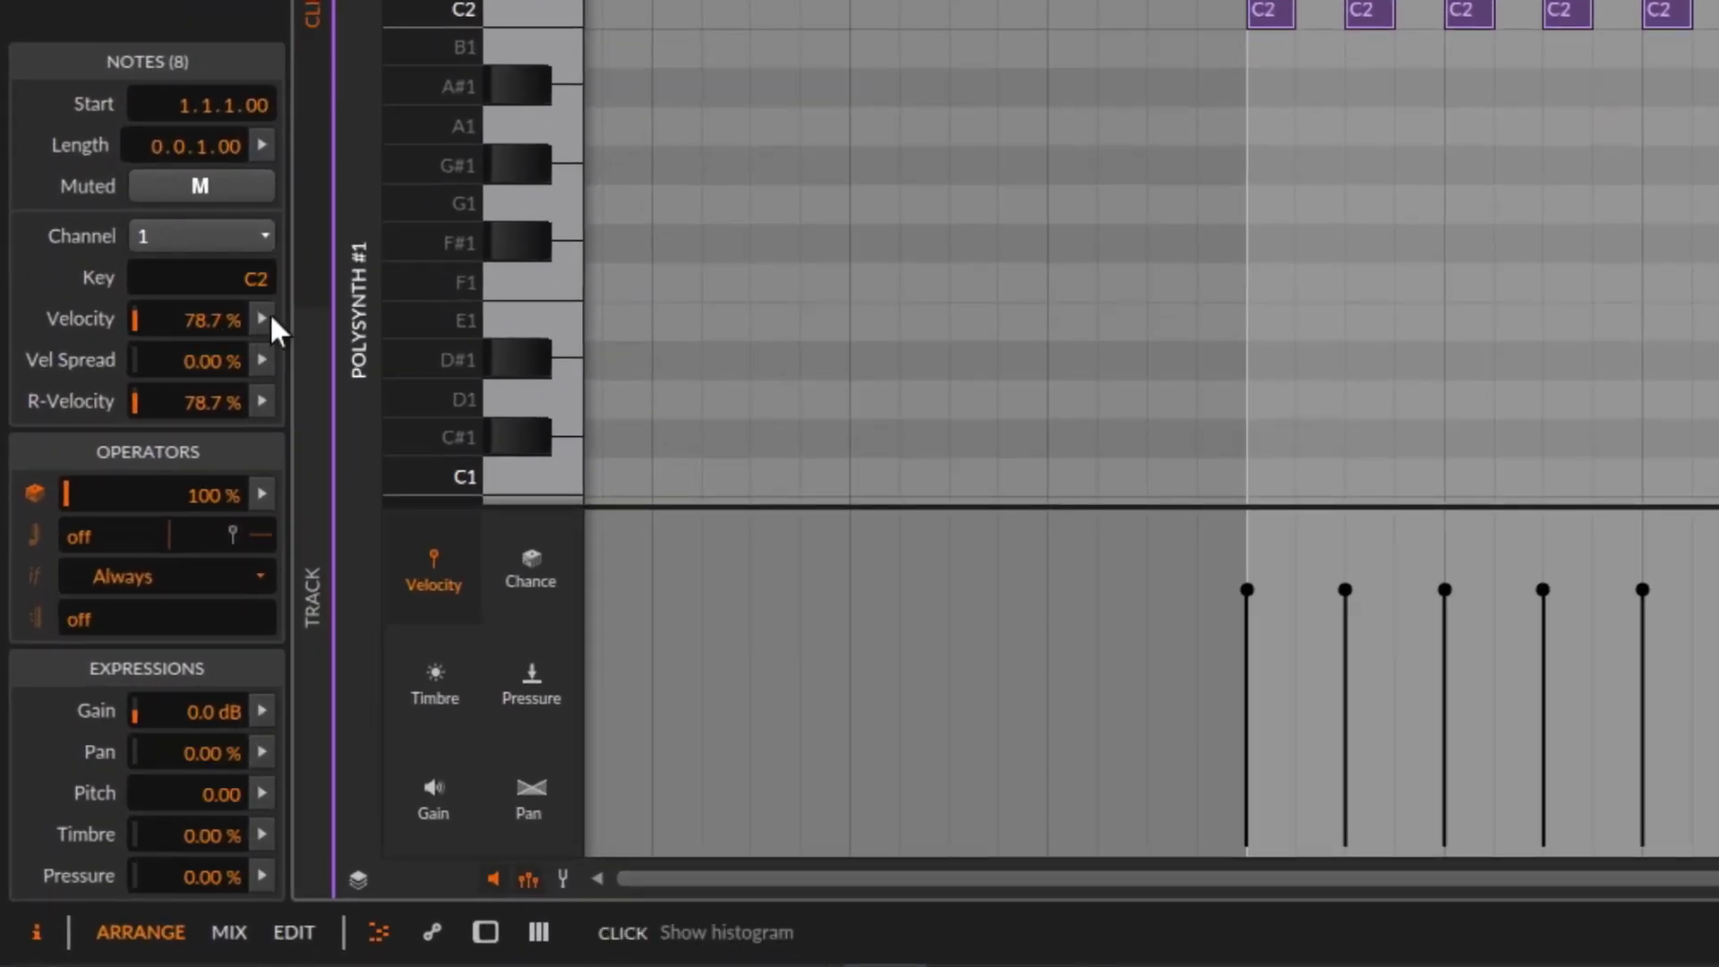
pyautogui.click(267, 318)
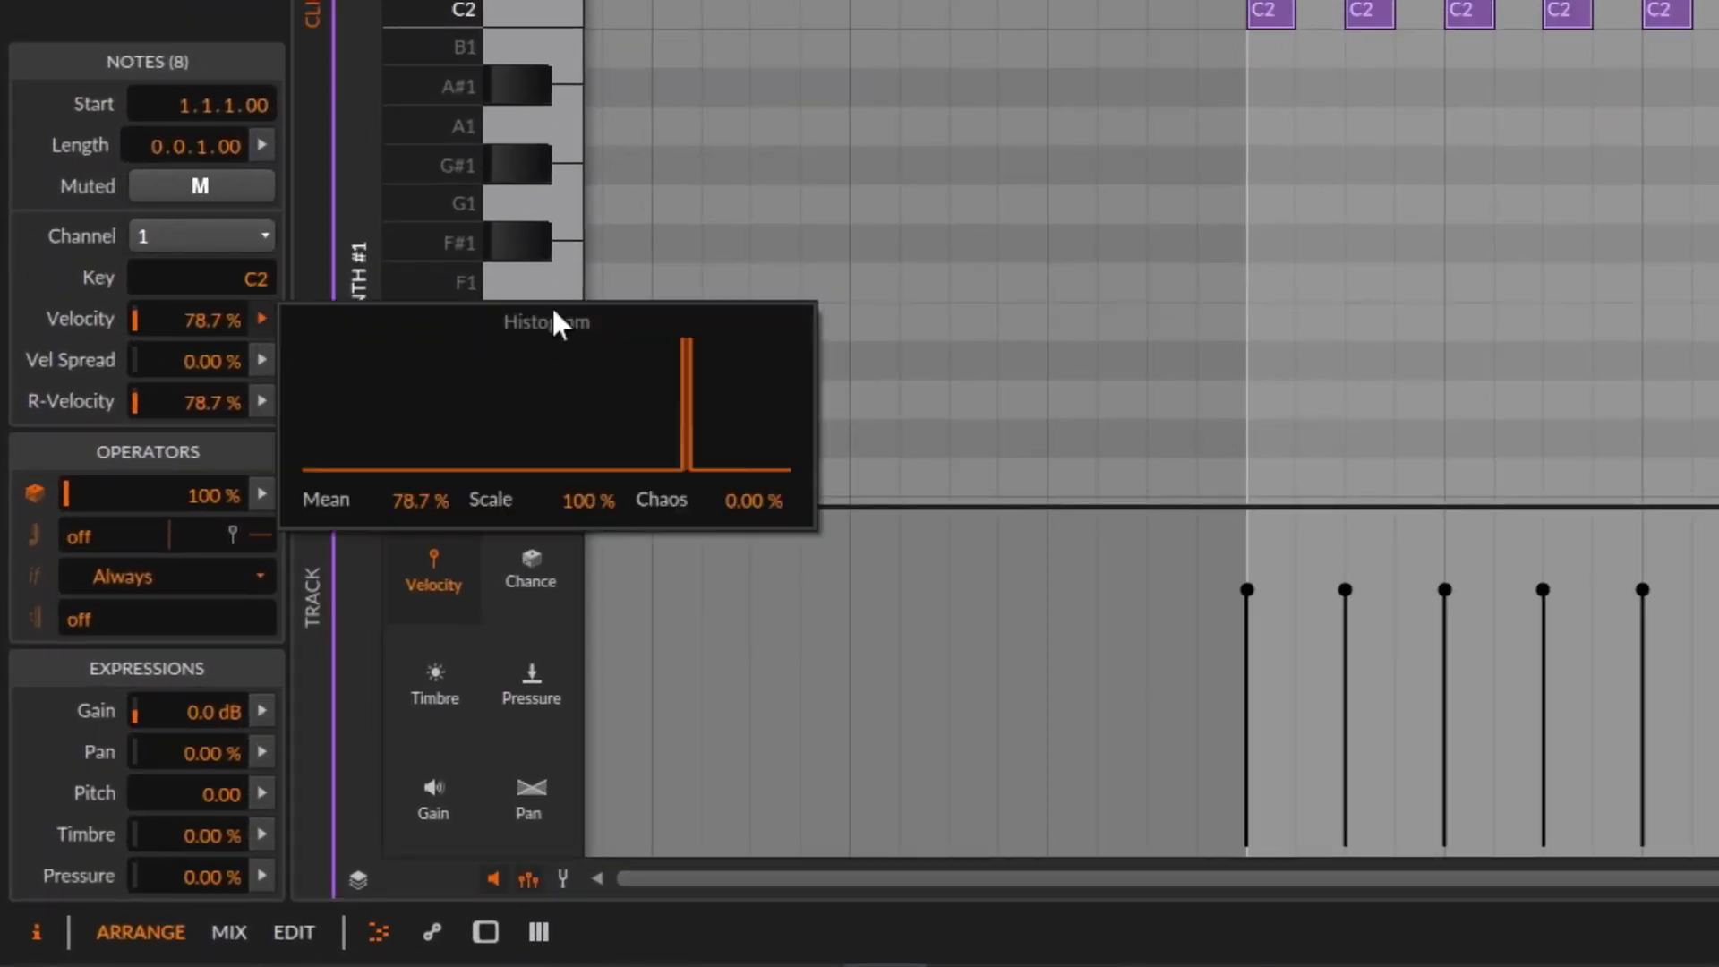
pyautogui.click(262, 741)
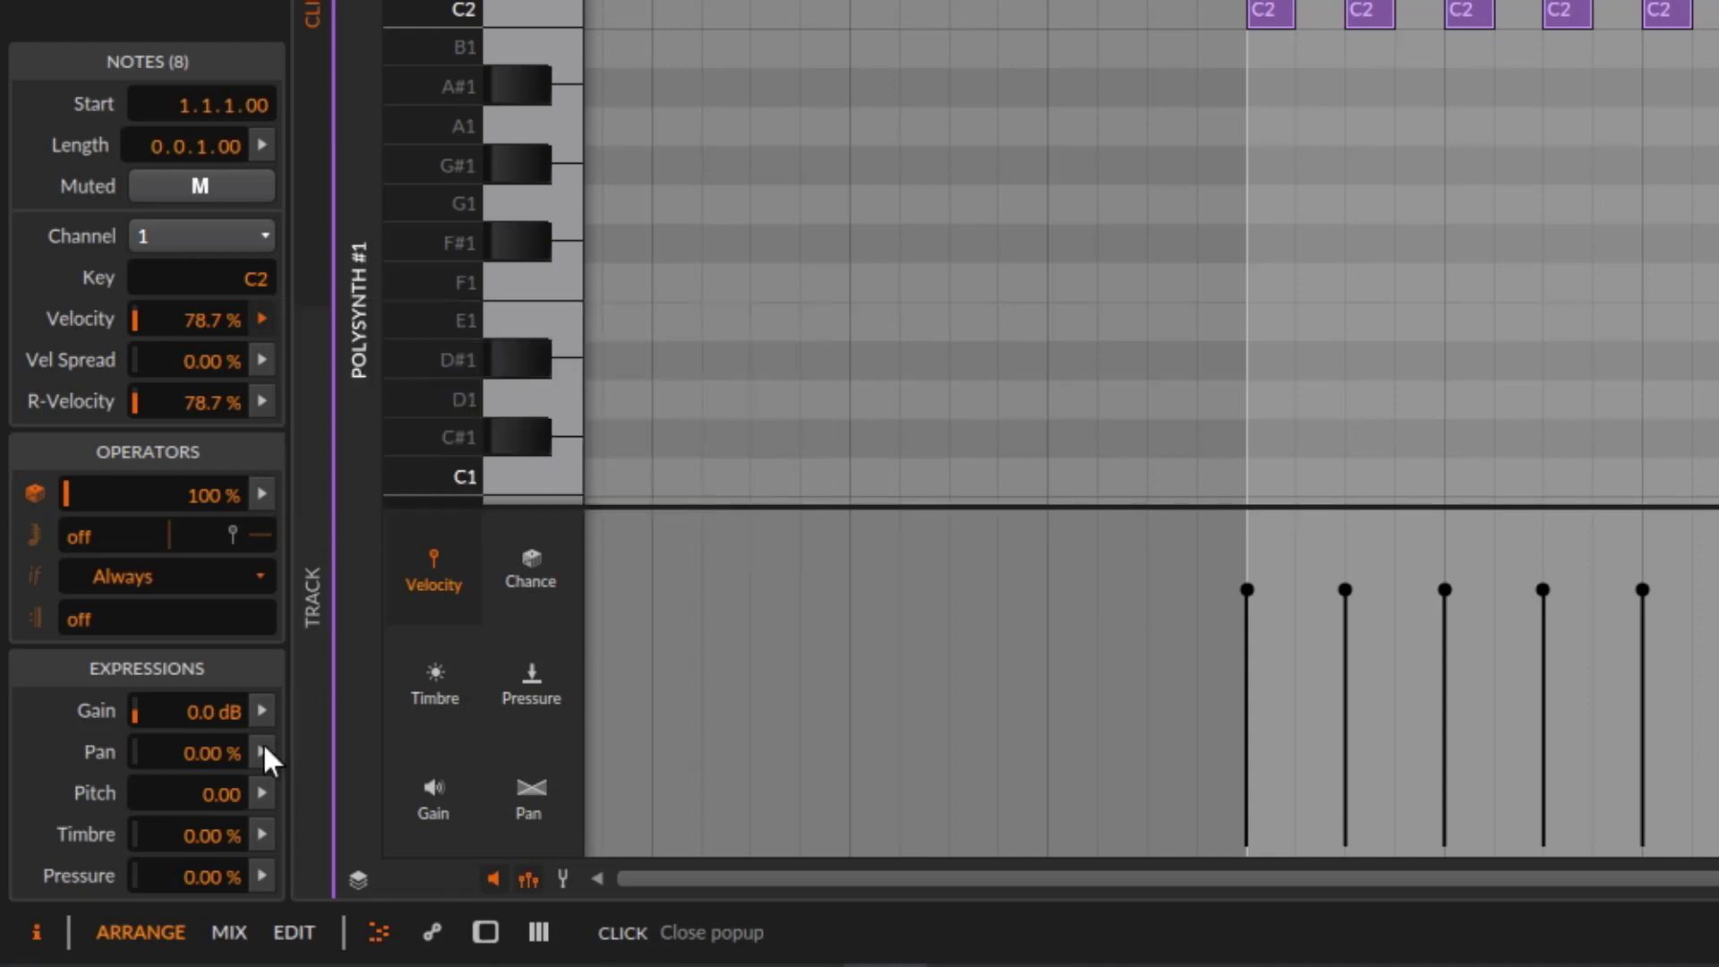
pyautogui.click(262, 746)
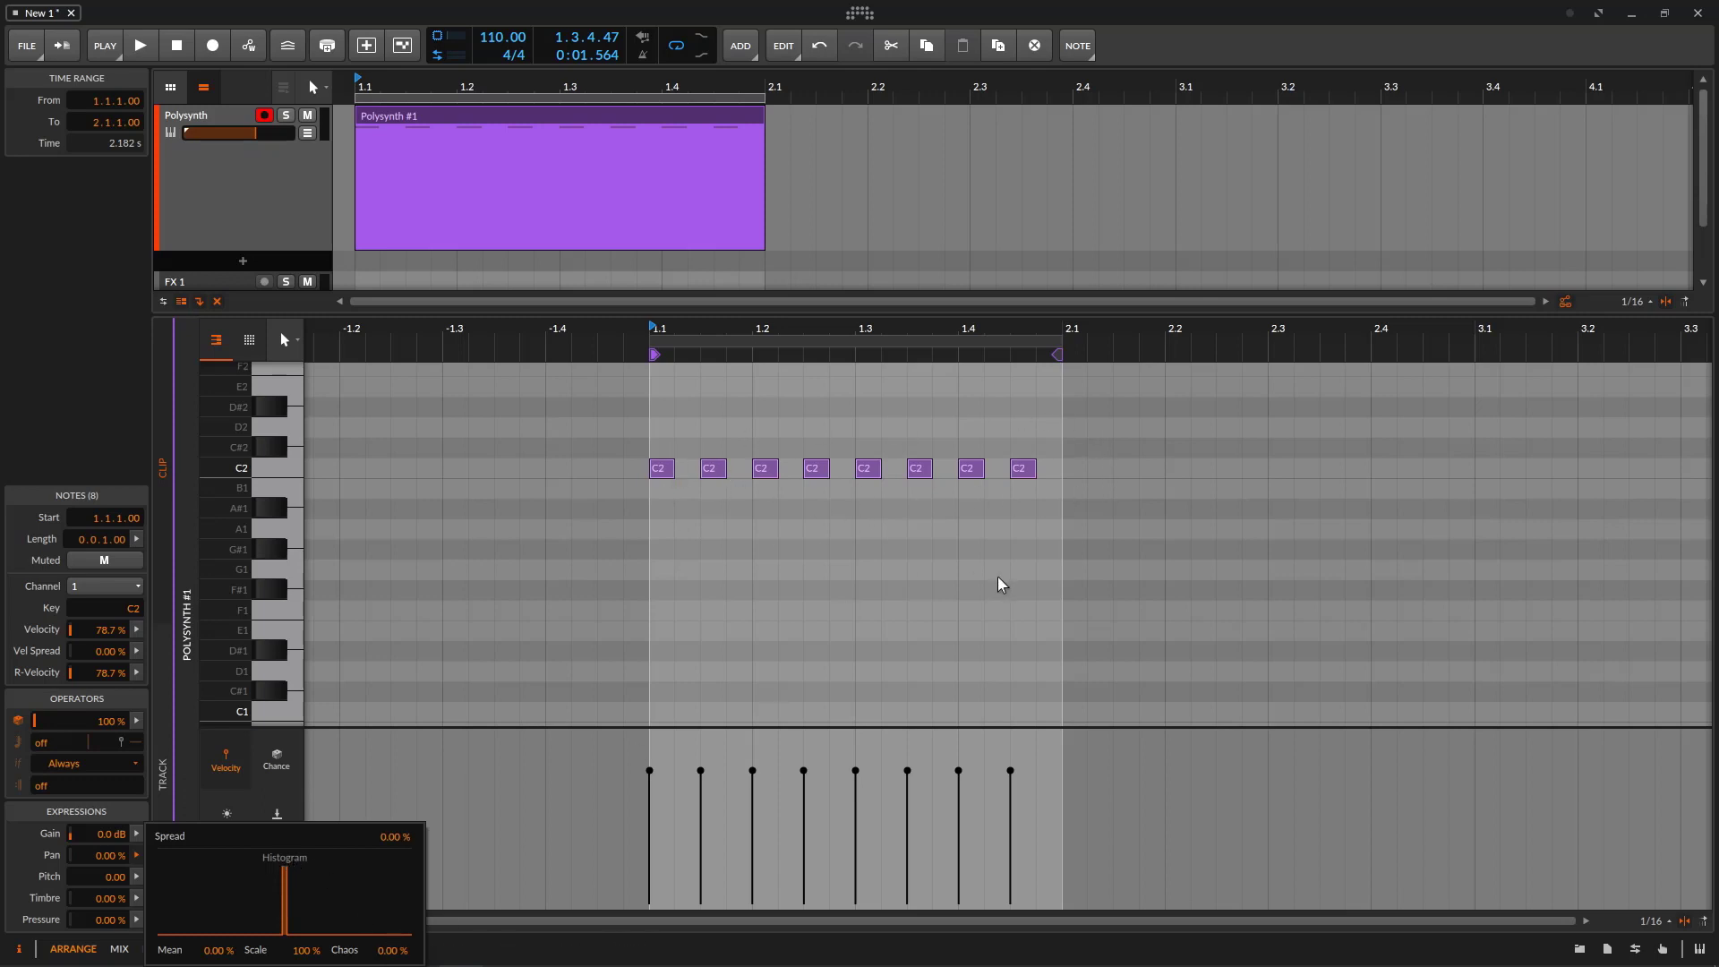
# - Randomize the velocities of the eight C2 notes with 27 % Chaos, and apply further Chaos to vary them more
pyautogui.click(137, 631)
pyautogui.click(137, 632)
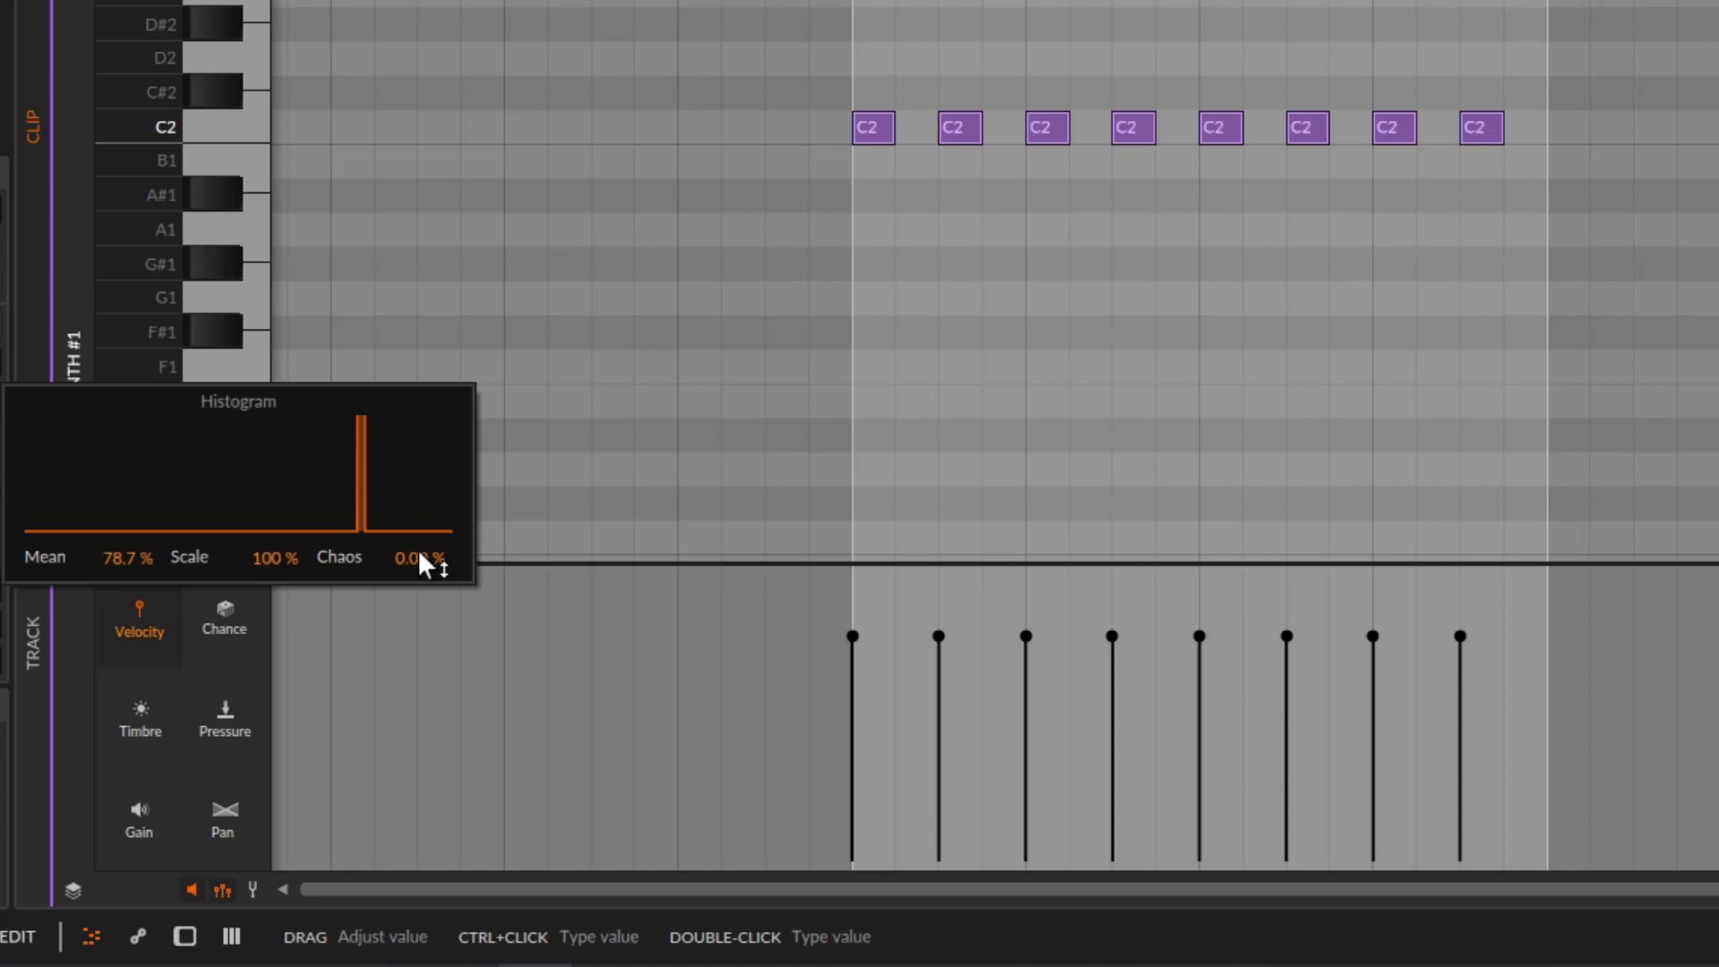
pyautogui.moveTo(419, 555); pyautogui.dragTo(419, 507)
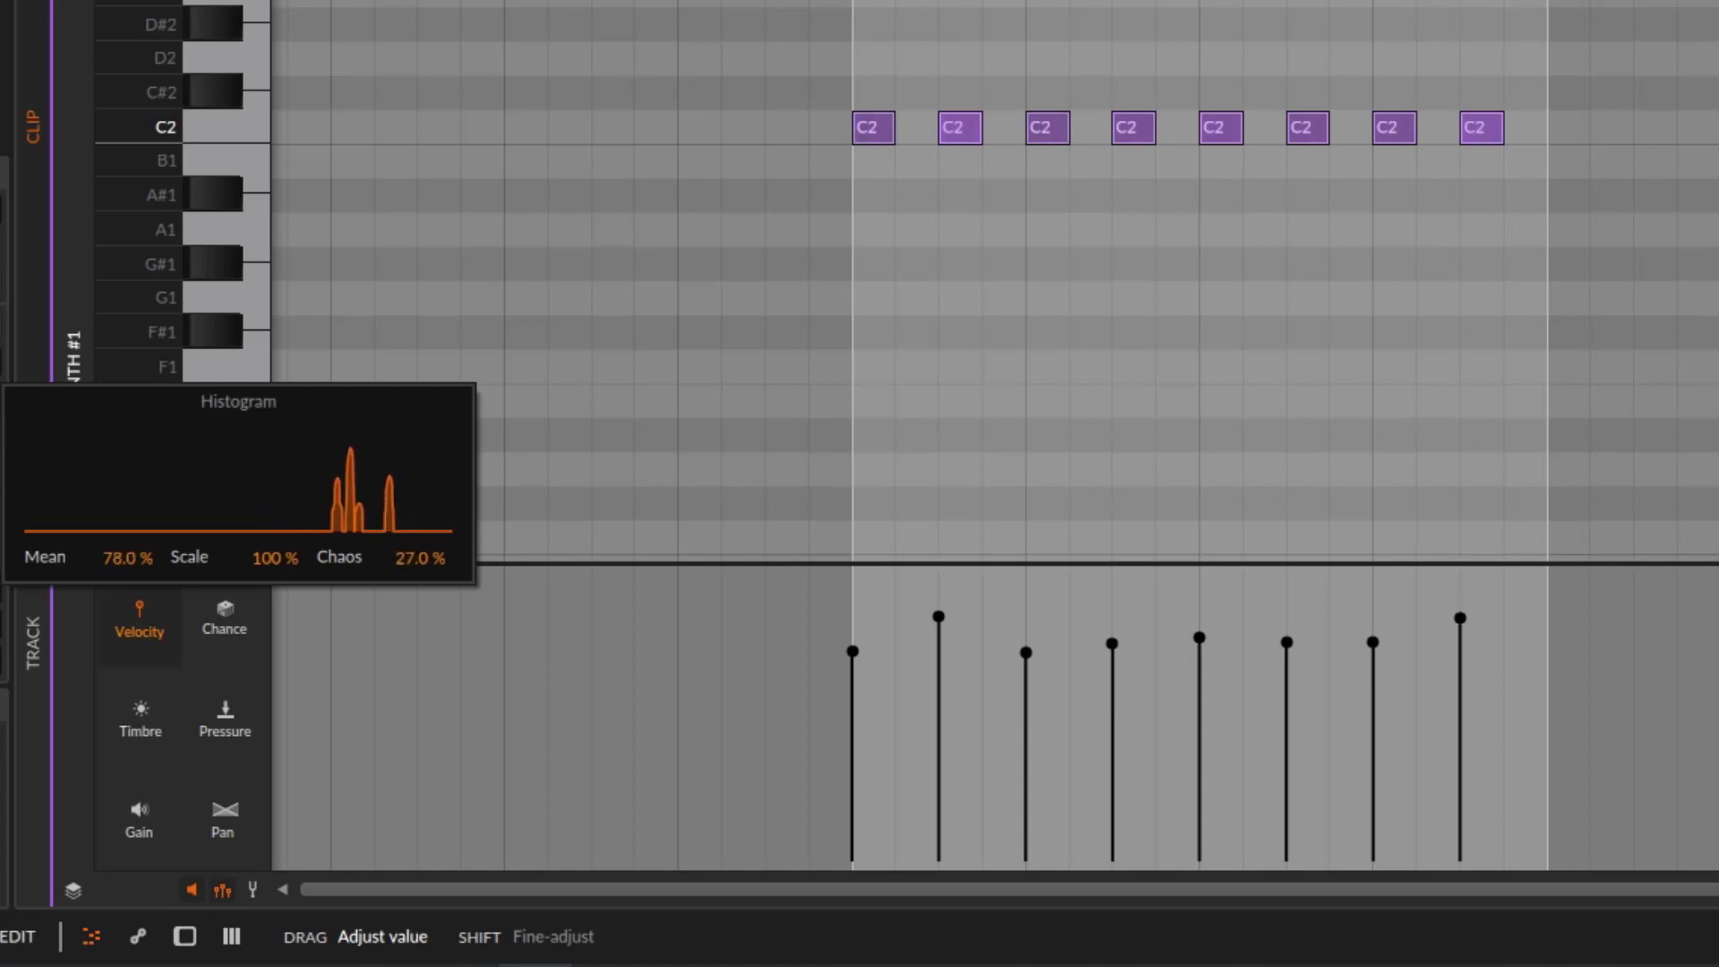
pyautogui.moveTo(419, 507); pyautogui.dragTo(415, 557)
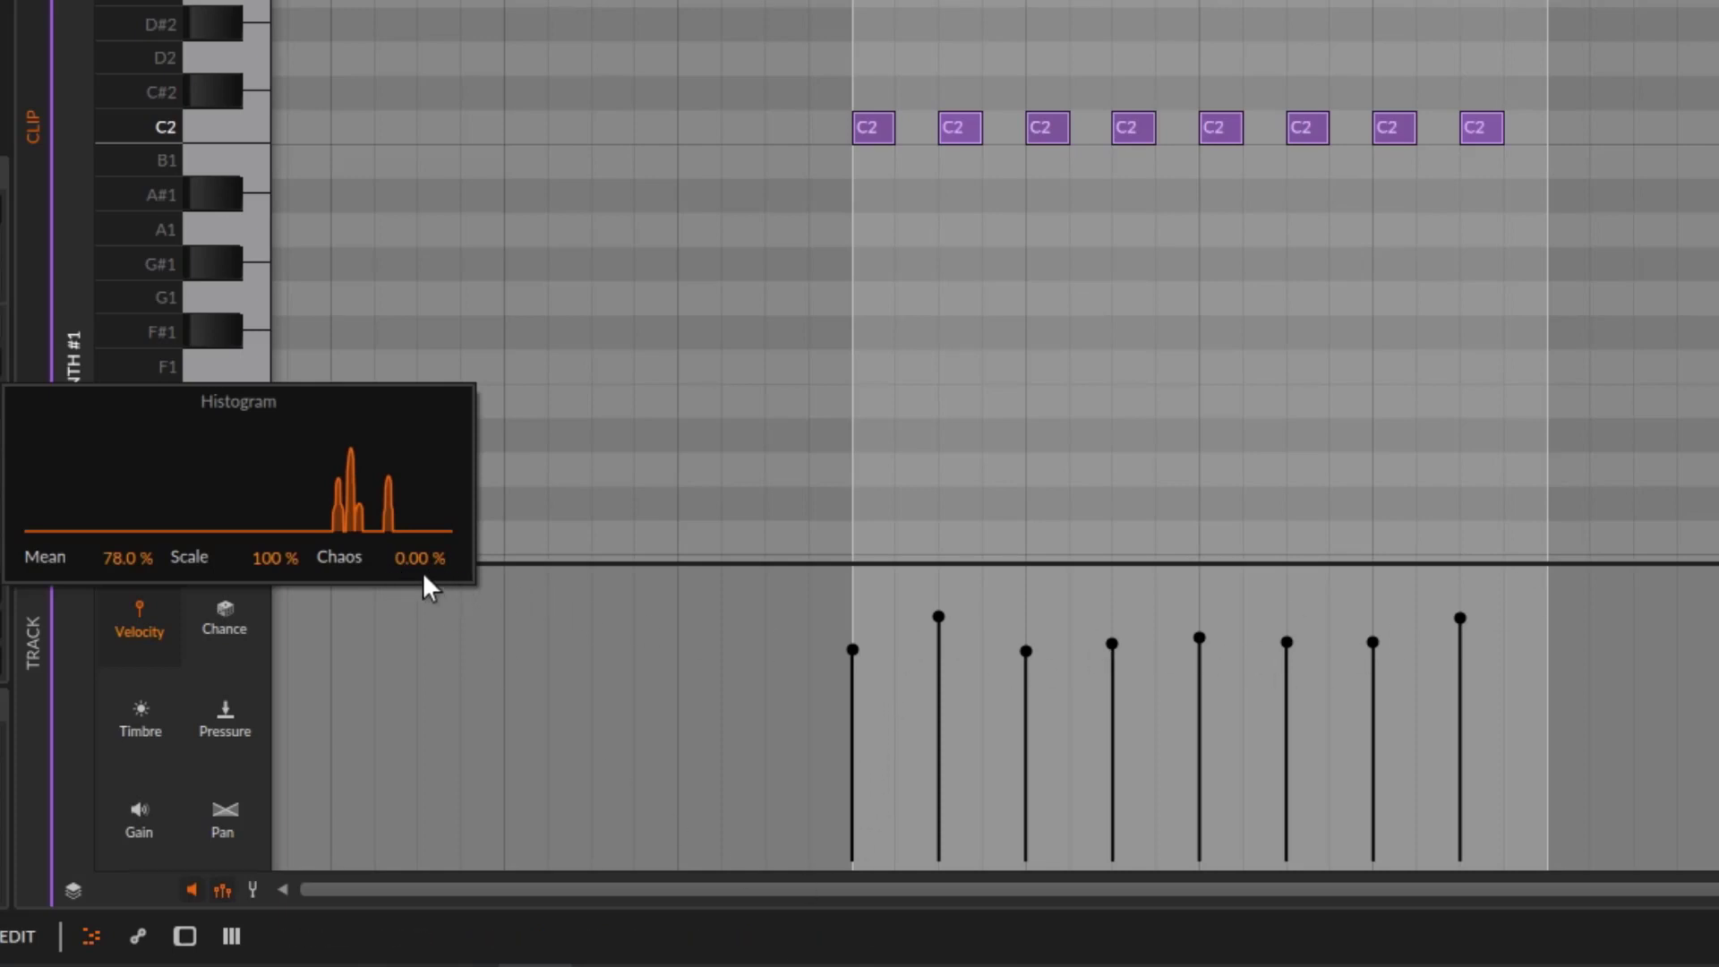
pyautogui.moveTo(416, 562)
pyautogui.mouseDown()
pyautogui.moveTo(416, 537)
pyautogui.moveTo(413, 568)
pyautogui.mouseUp()
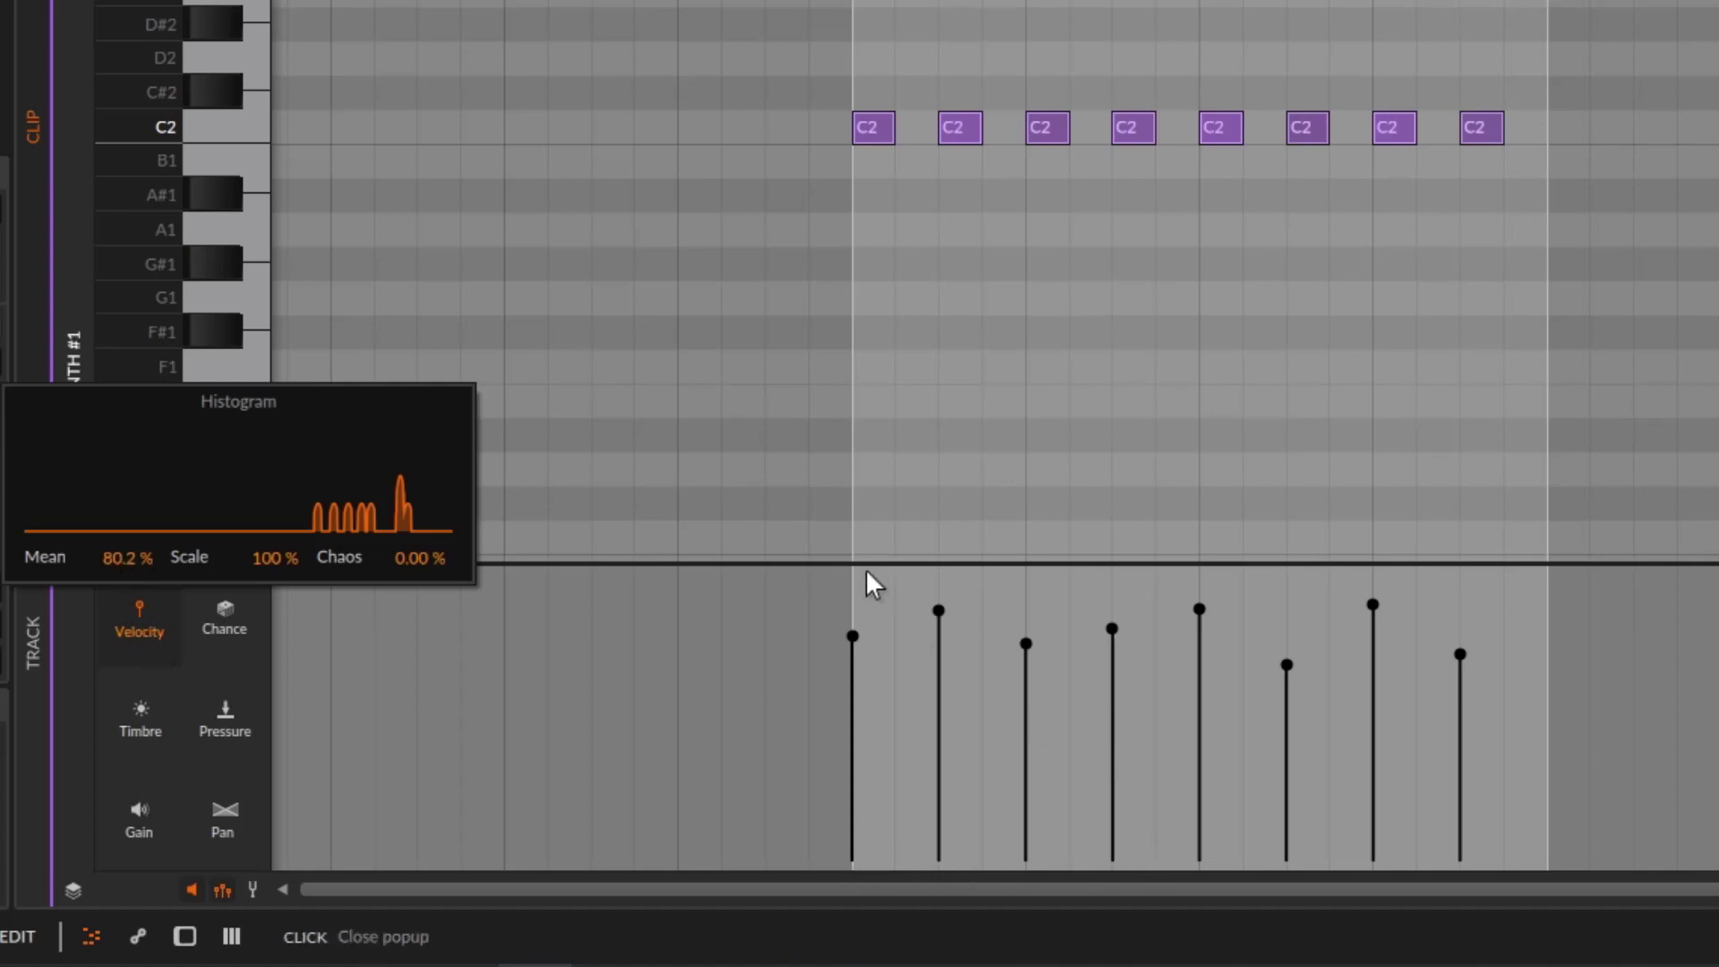
# - Lower the velocity Mean to 28.2 %, raise it to 72.2 %, and scatter the velocities more widely with Chaos
pyautogui.moveTo(128, 558)
pyautogui.mouseDown()
pyautogui.moveTo(128, 755)
pyautogui.moveTo(128, 524)
pyautogui.moveTo(128, 711)
pyautogui.mouseUp()
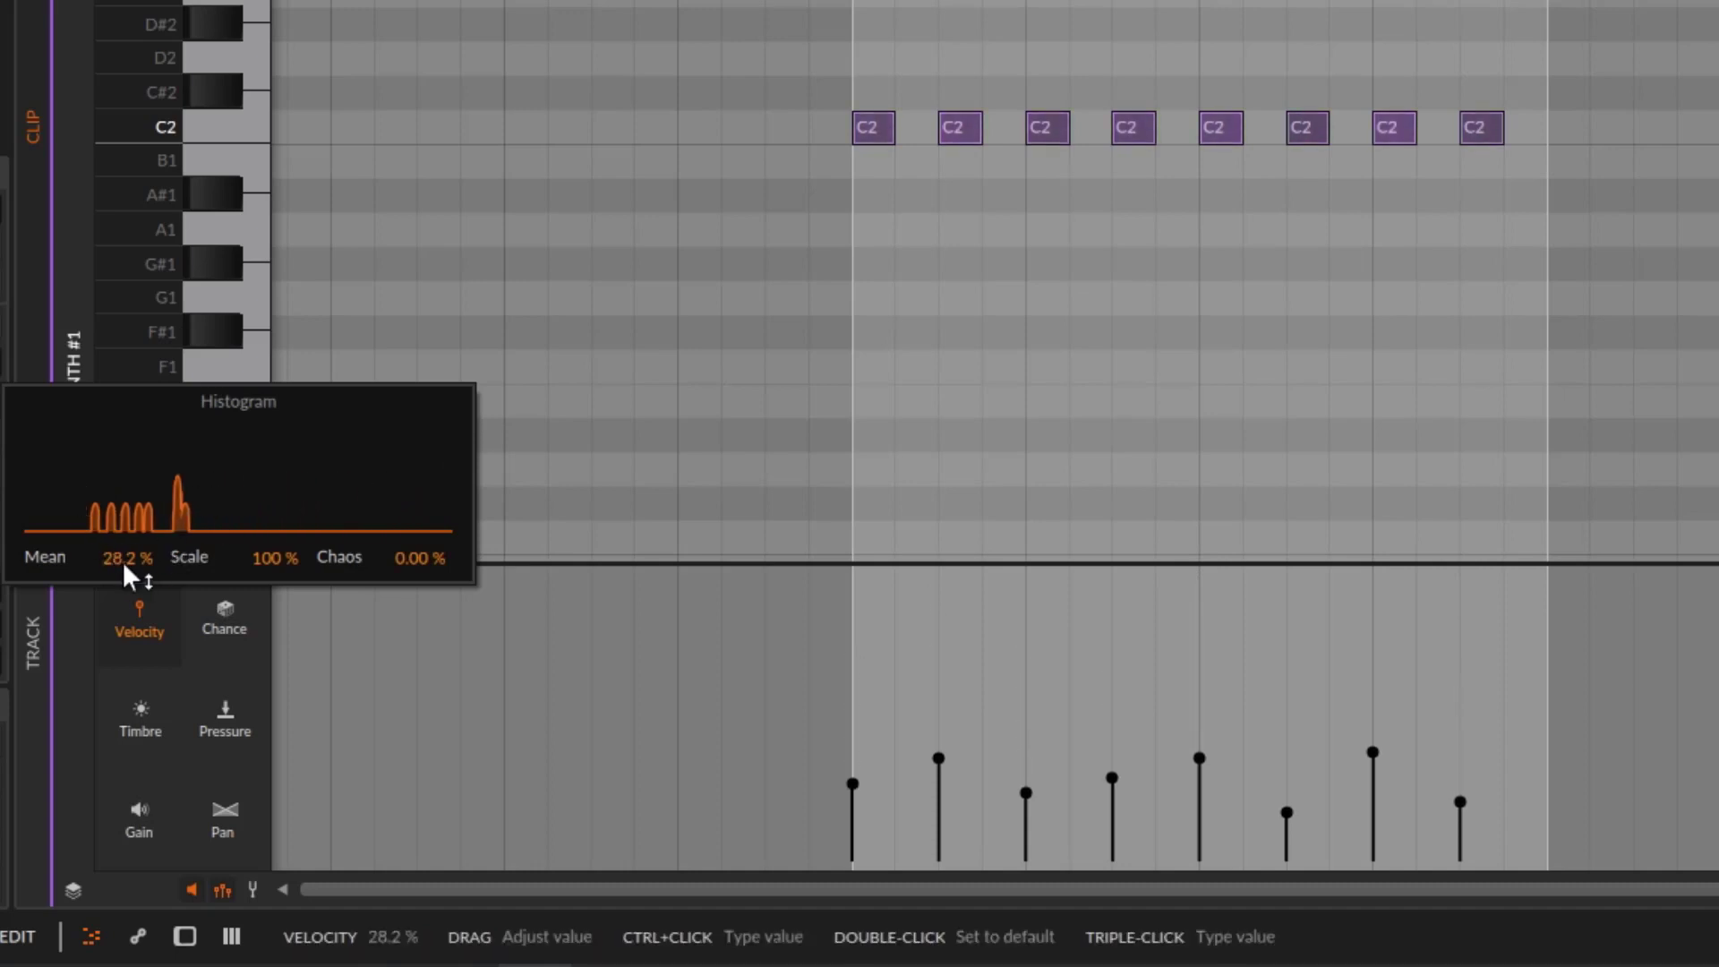
pyautogui.moveTo(128, 573); pyautogui.dragTo(128, 488)
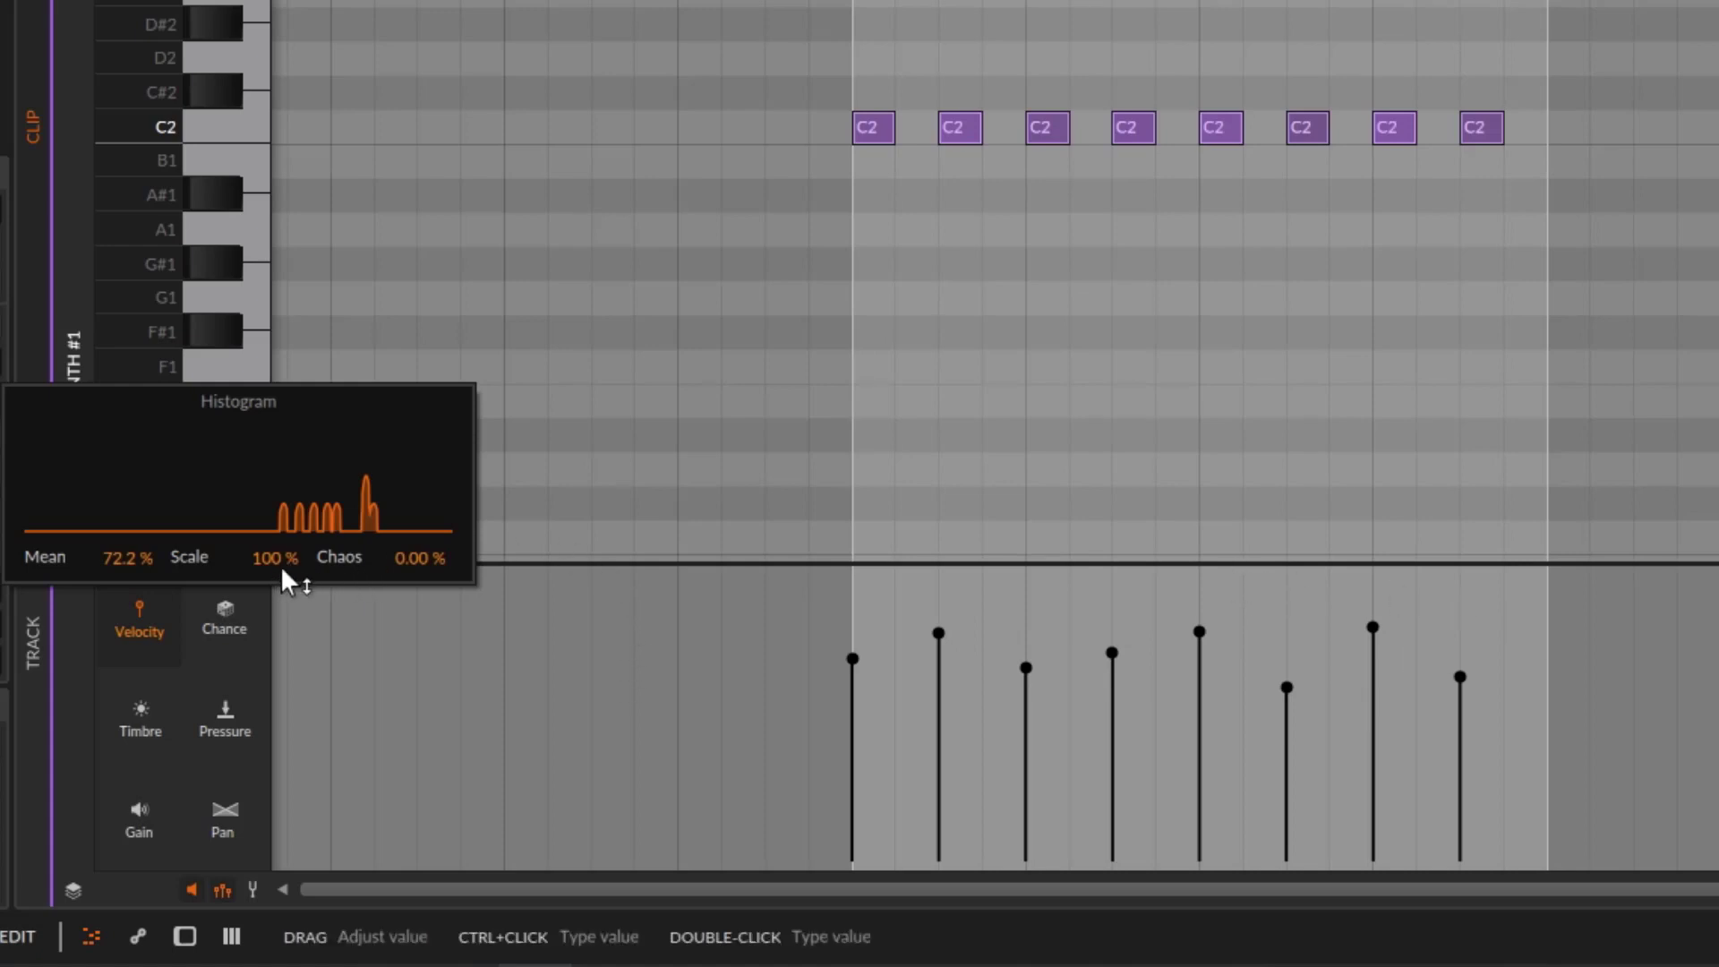
pyautogui.moveTo(135, 559); pyautogui.dragTo(135, 618)
pyautogui.moveTo(433, 573); pyautogui.dragTo(433, 349)
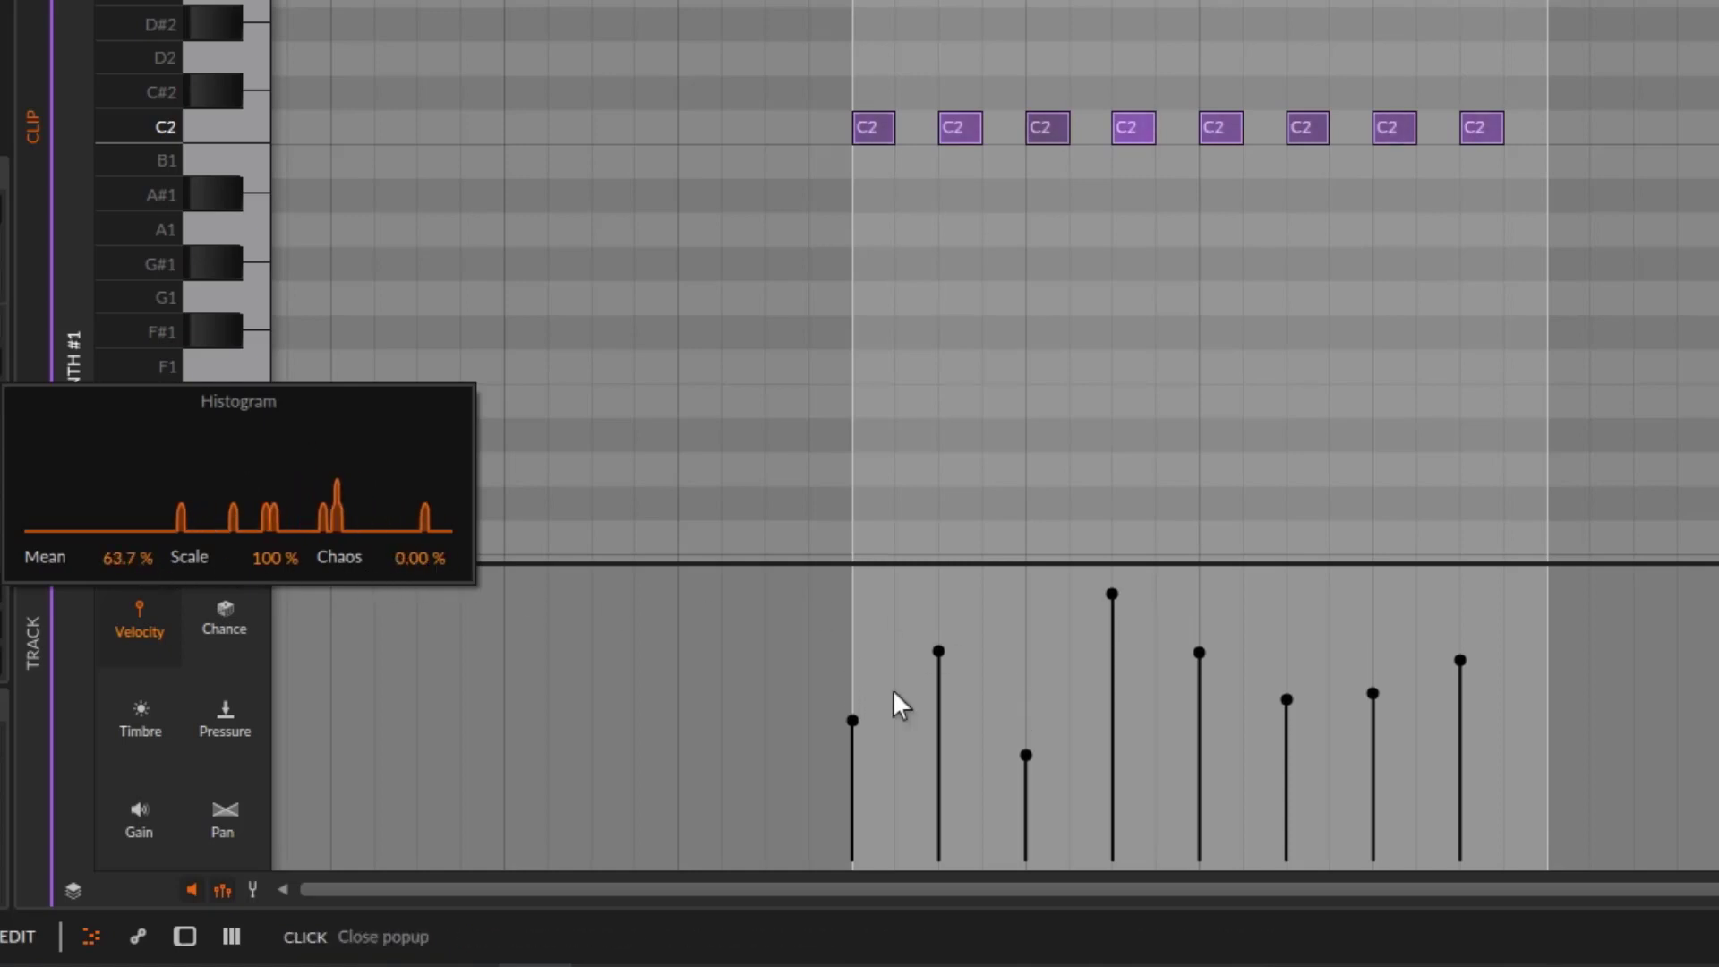
# - Play the loop to hear the randomized velocities, and stop playback
pyautogui.press('Escape')
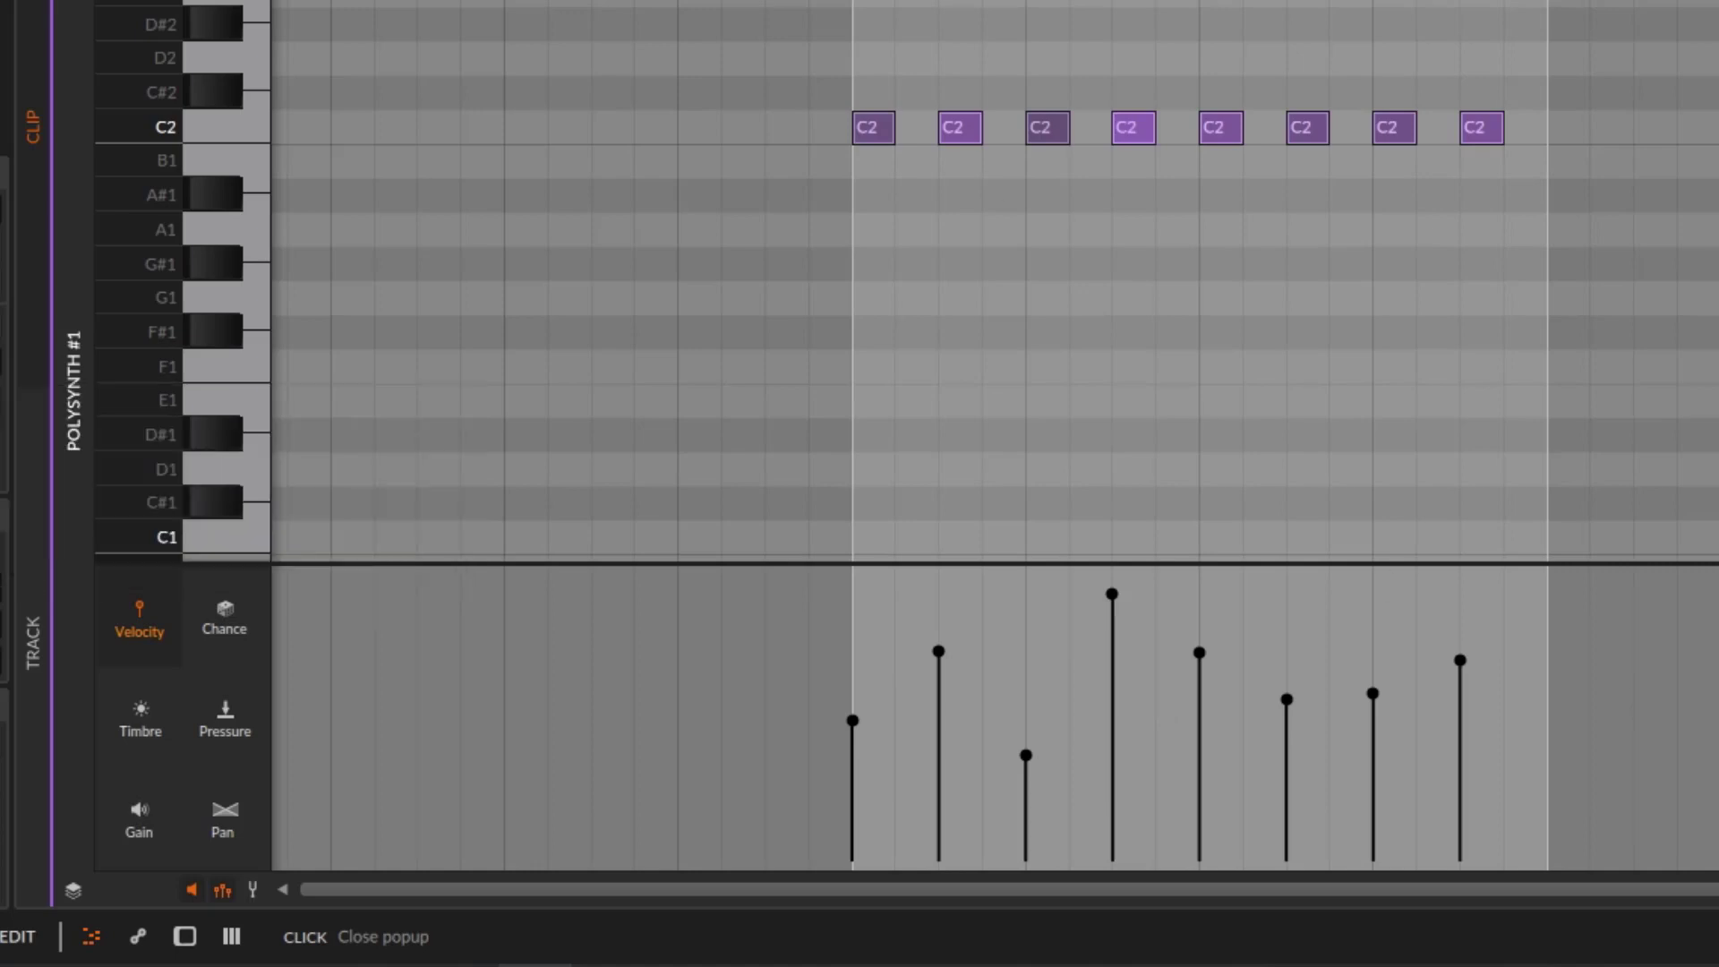
pyautogui.press('space')
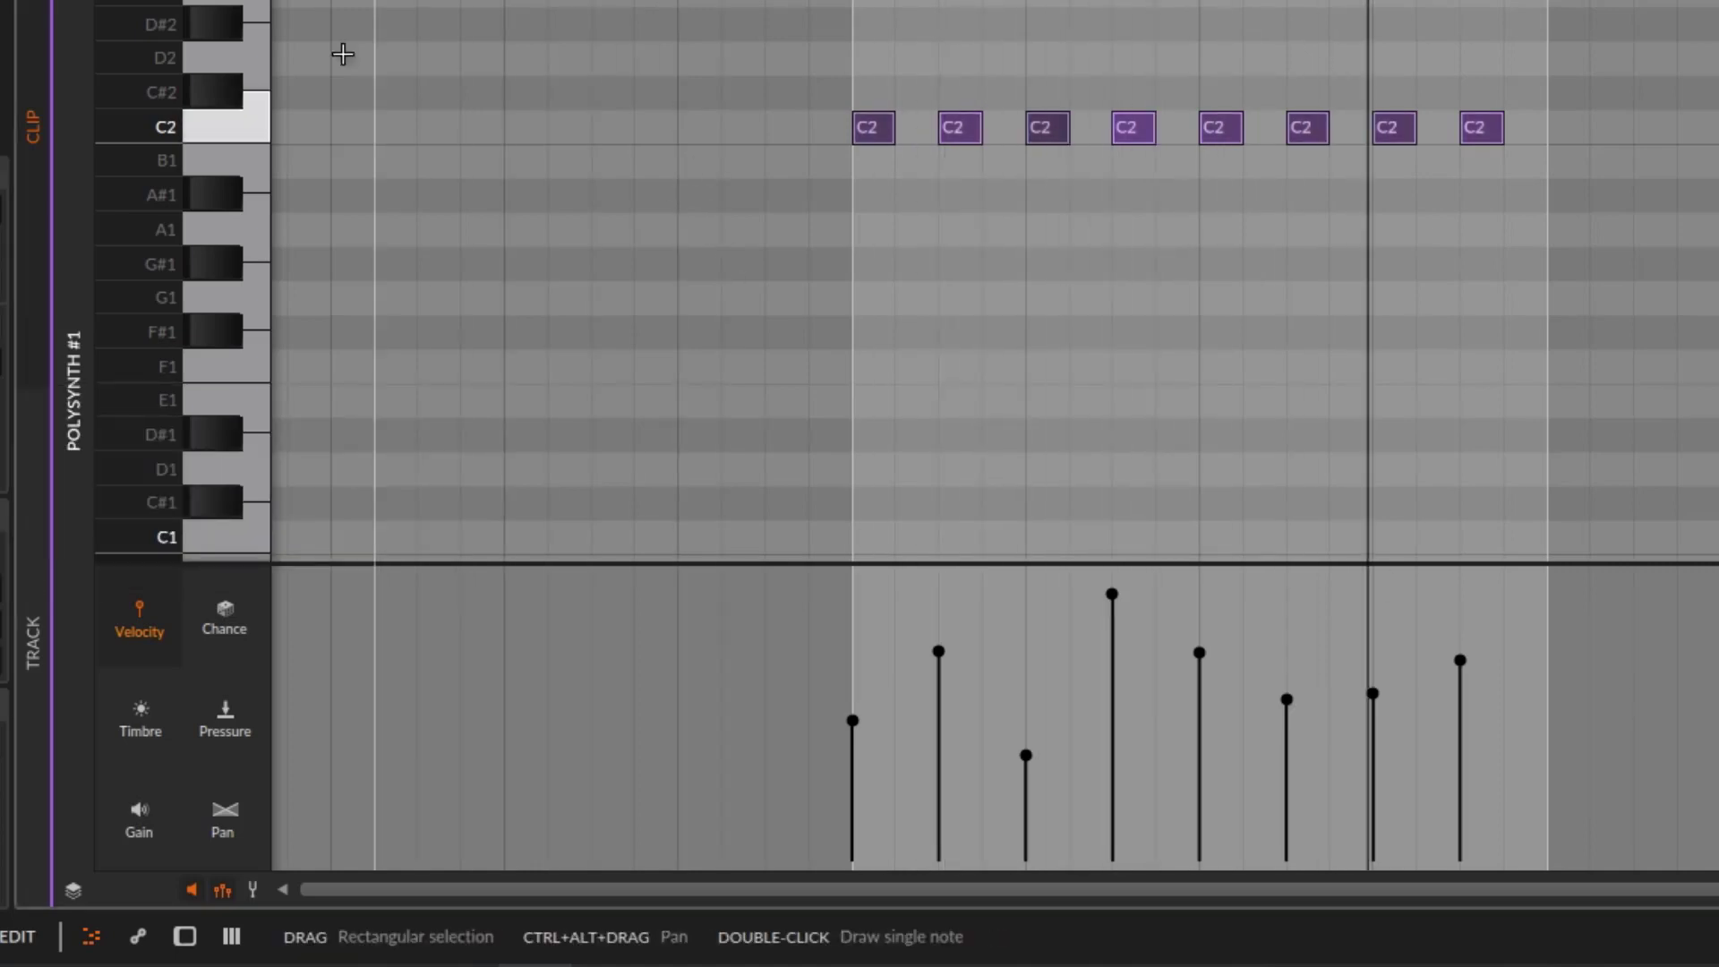
pyautogui.click(1, 405)
pyautogui.press('Escape')
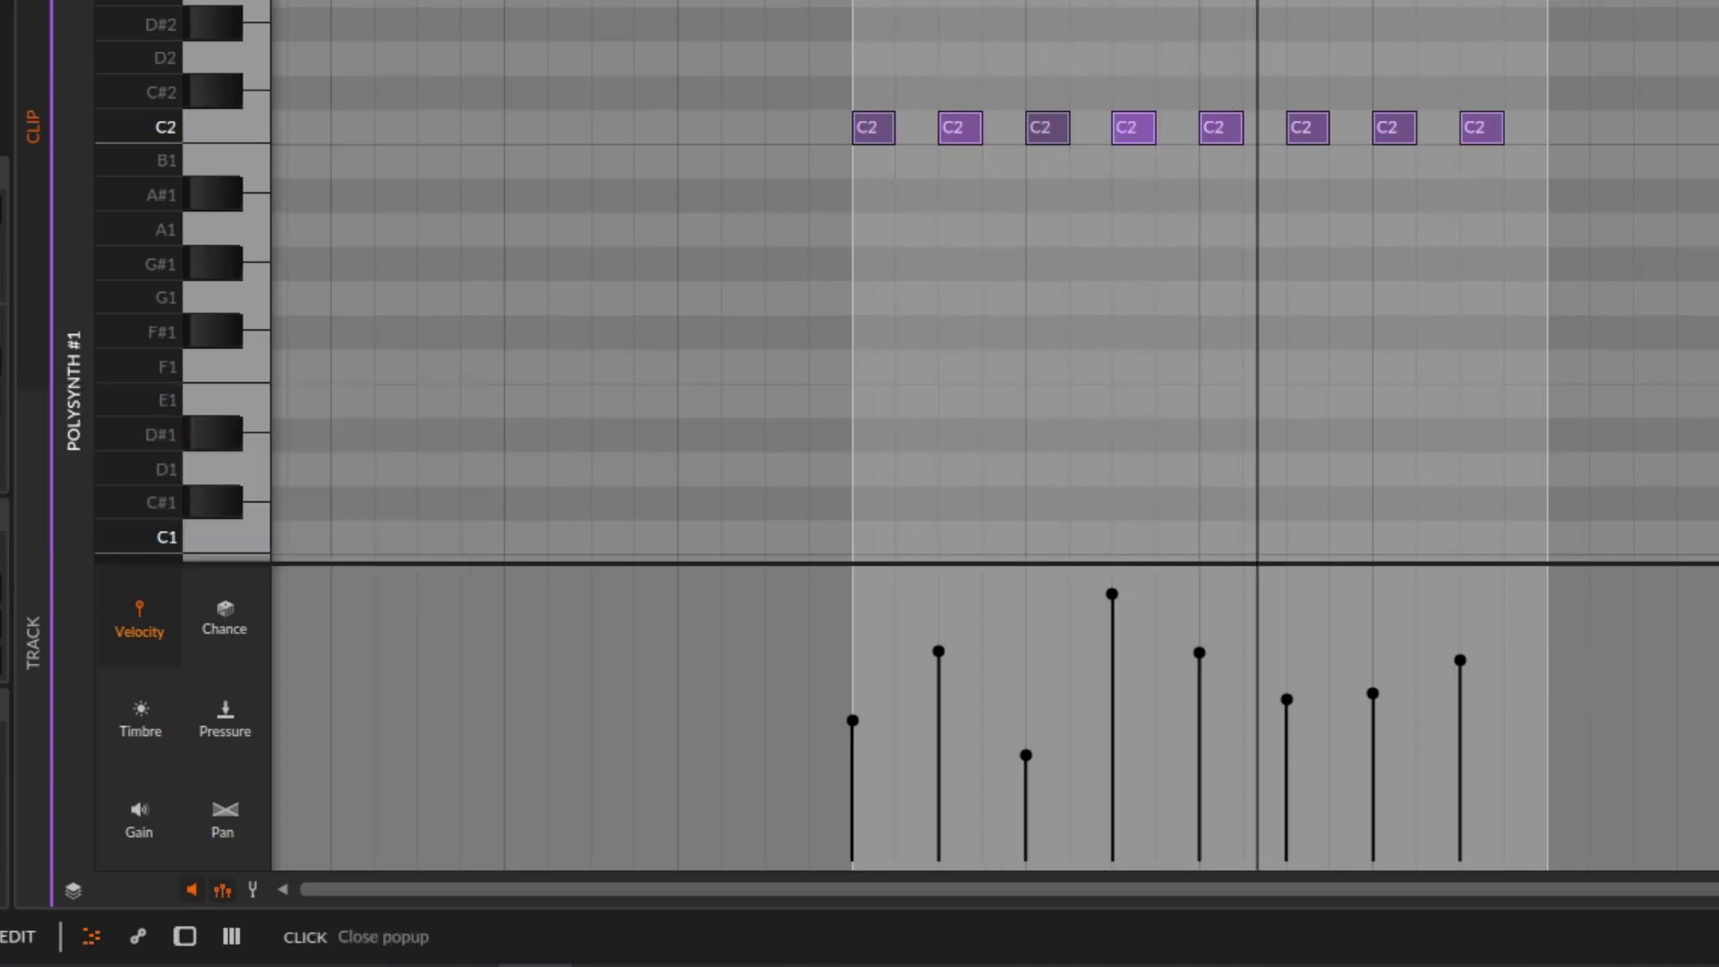
pyautogui.press('space')
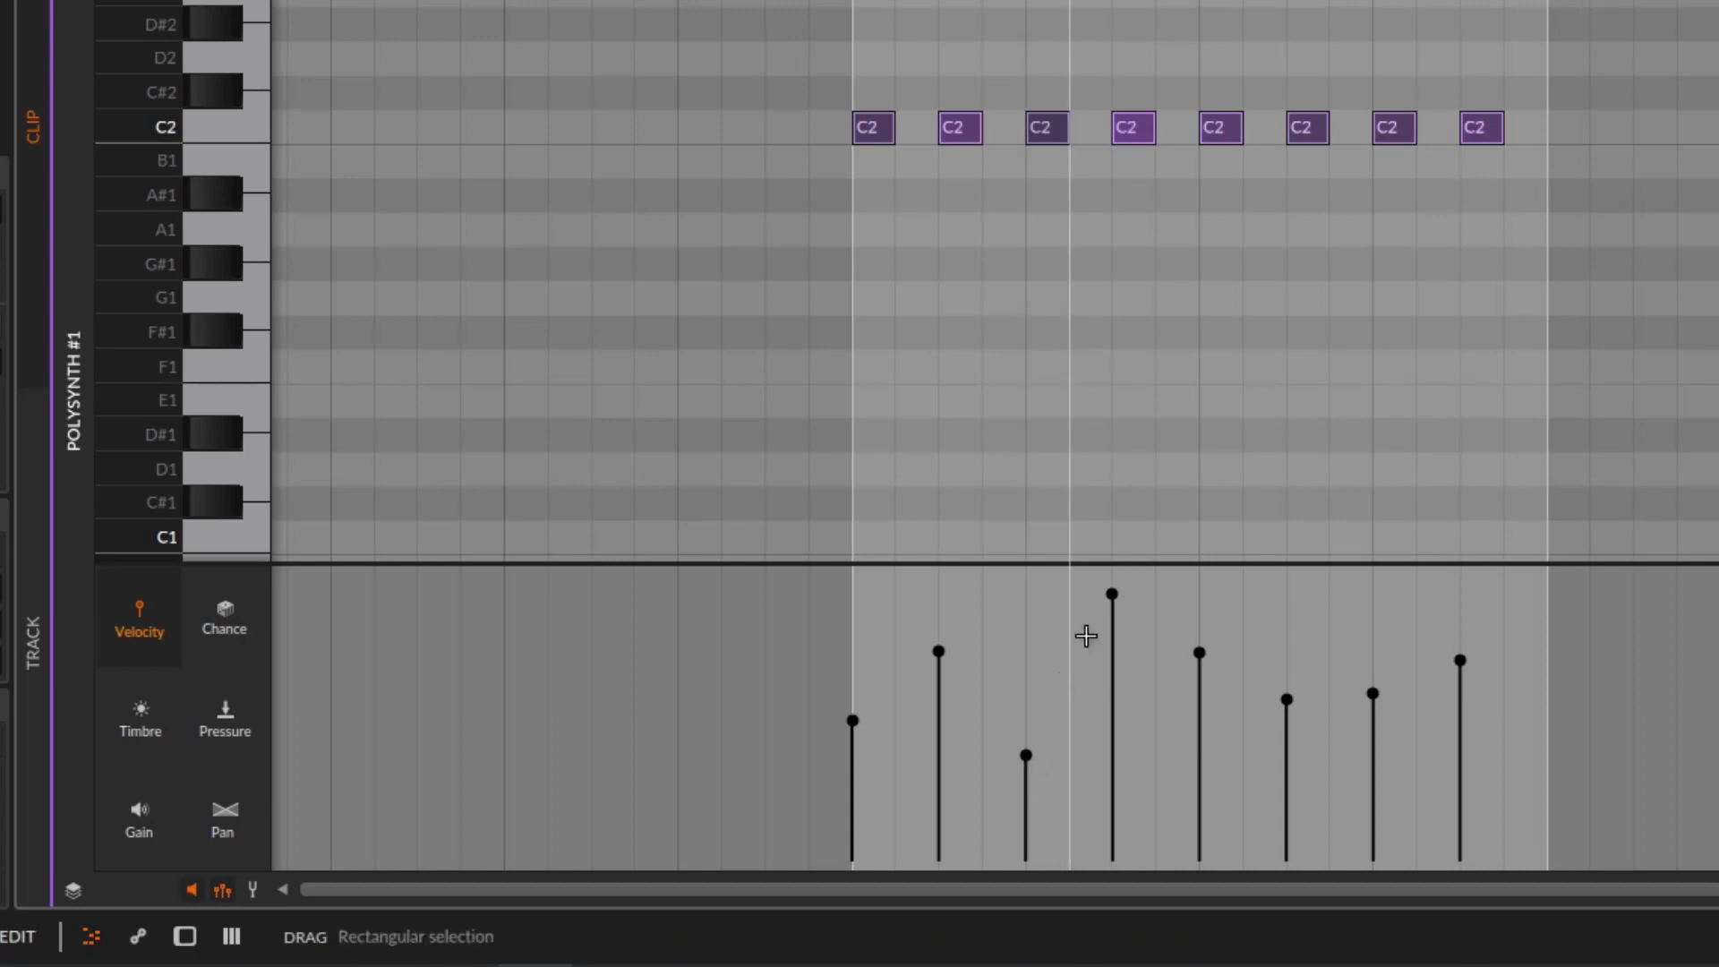
# - Reduce the velocity Scale until all eight notes share the mean velocity of 63.7 %
pyautogui.click(3, 418)
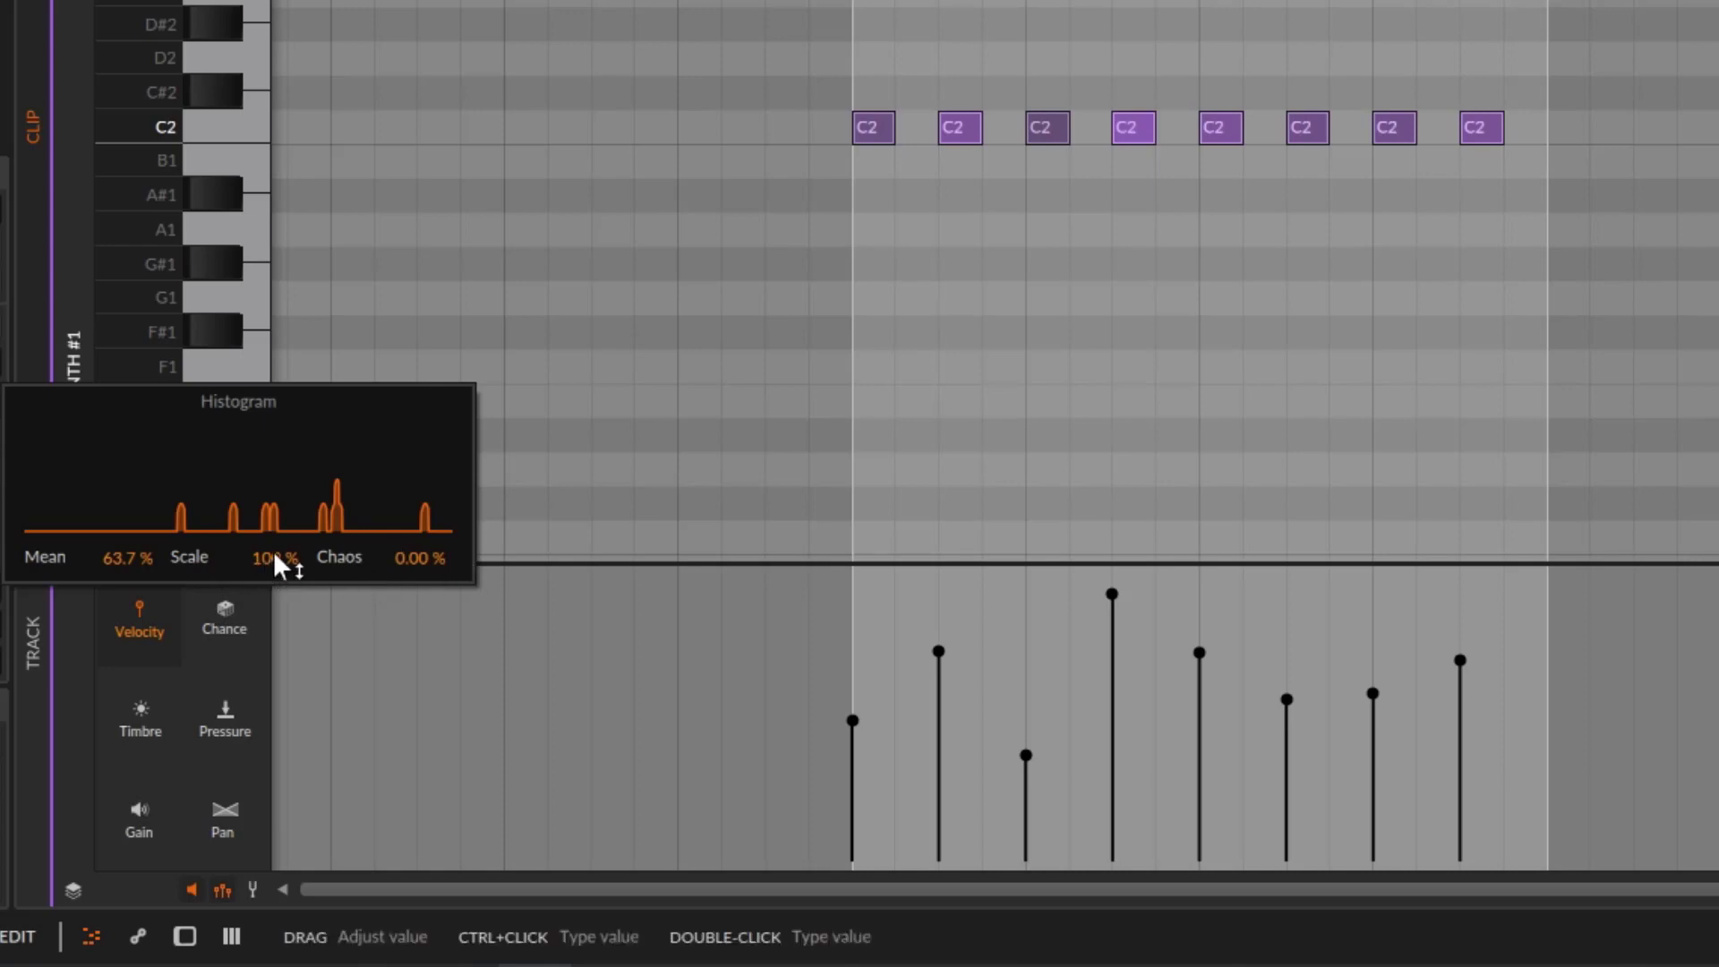
pyautogui.moveTo(272, 550); pyautogui.dragTo(272, 646)
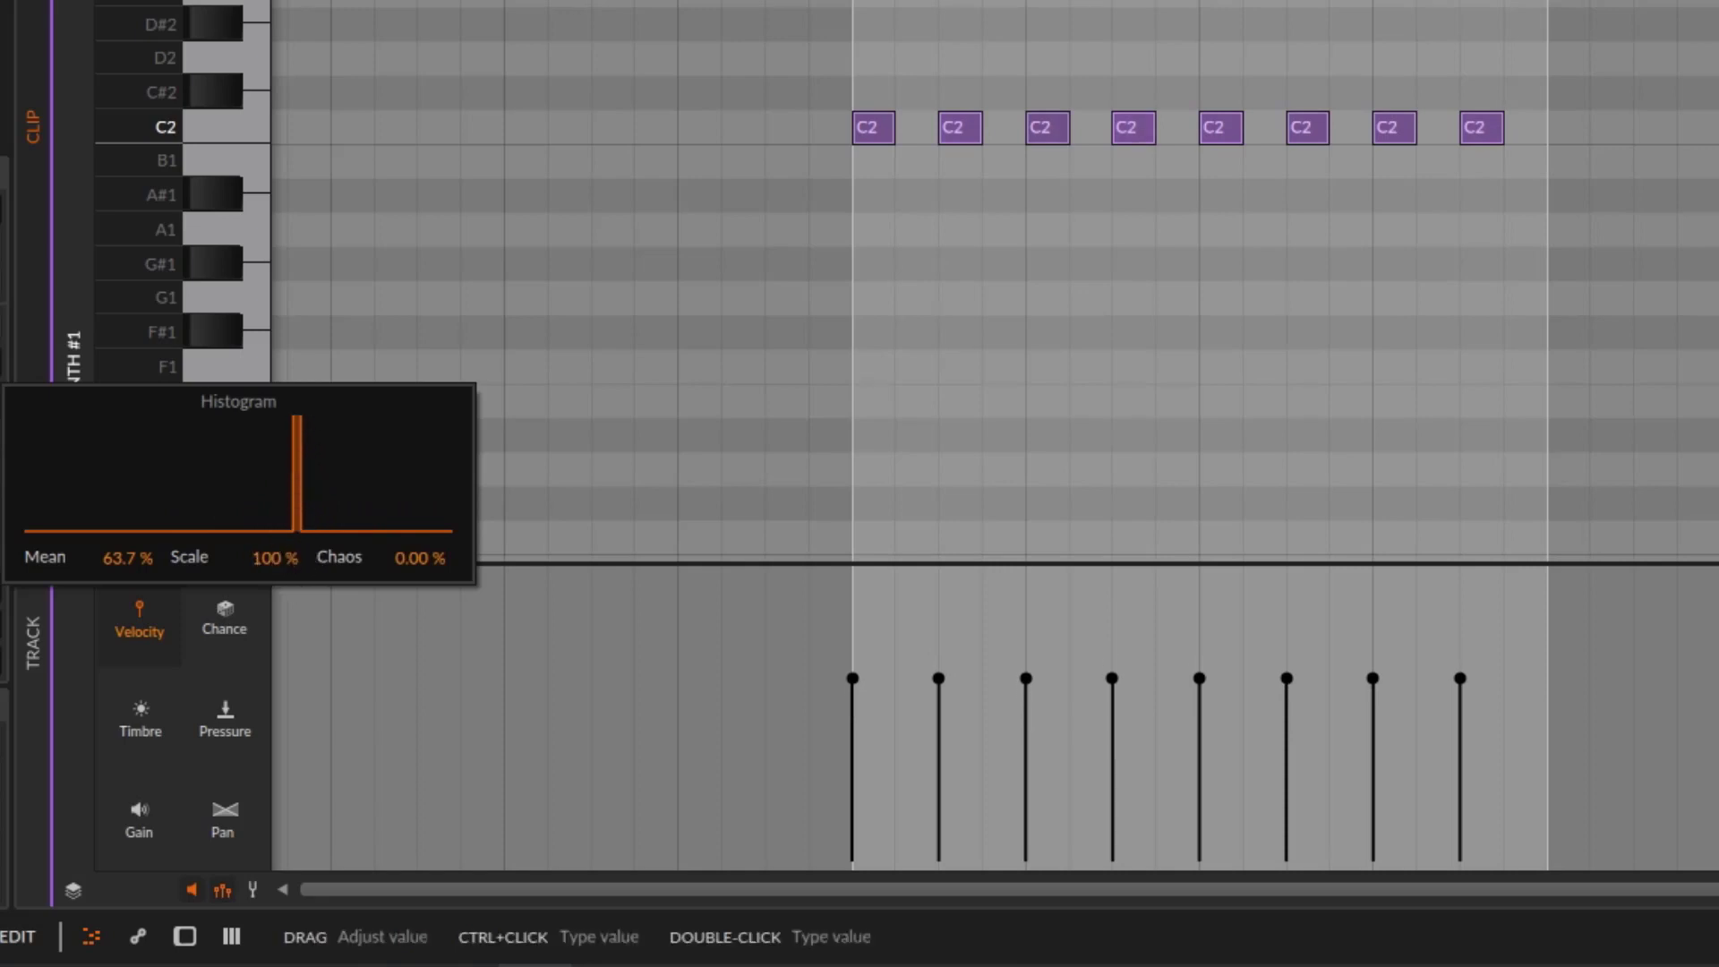
pyautogui.moveTo(272, 557)
pyautogui.mouseDown()
pyautogui.moveTo(272, 480)
pyautogui.moveTo(280, 617)
pyautogui.moveTo(313, 572)
pyautogui.moveTo(295, 473)
pyautogui.moveTo(269, 565)
pyautogui.mouseUp()
# - Randomize the eight velocities again with Chaos, and narrow their Scale around a Mean of 68.7 %
pyautogui.moveTo(416, 555); pyautogui.dragTo(417, 464)
pyautogui.moveTo(413, 547); pyautogui.dragTo(413, 489)
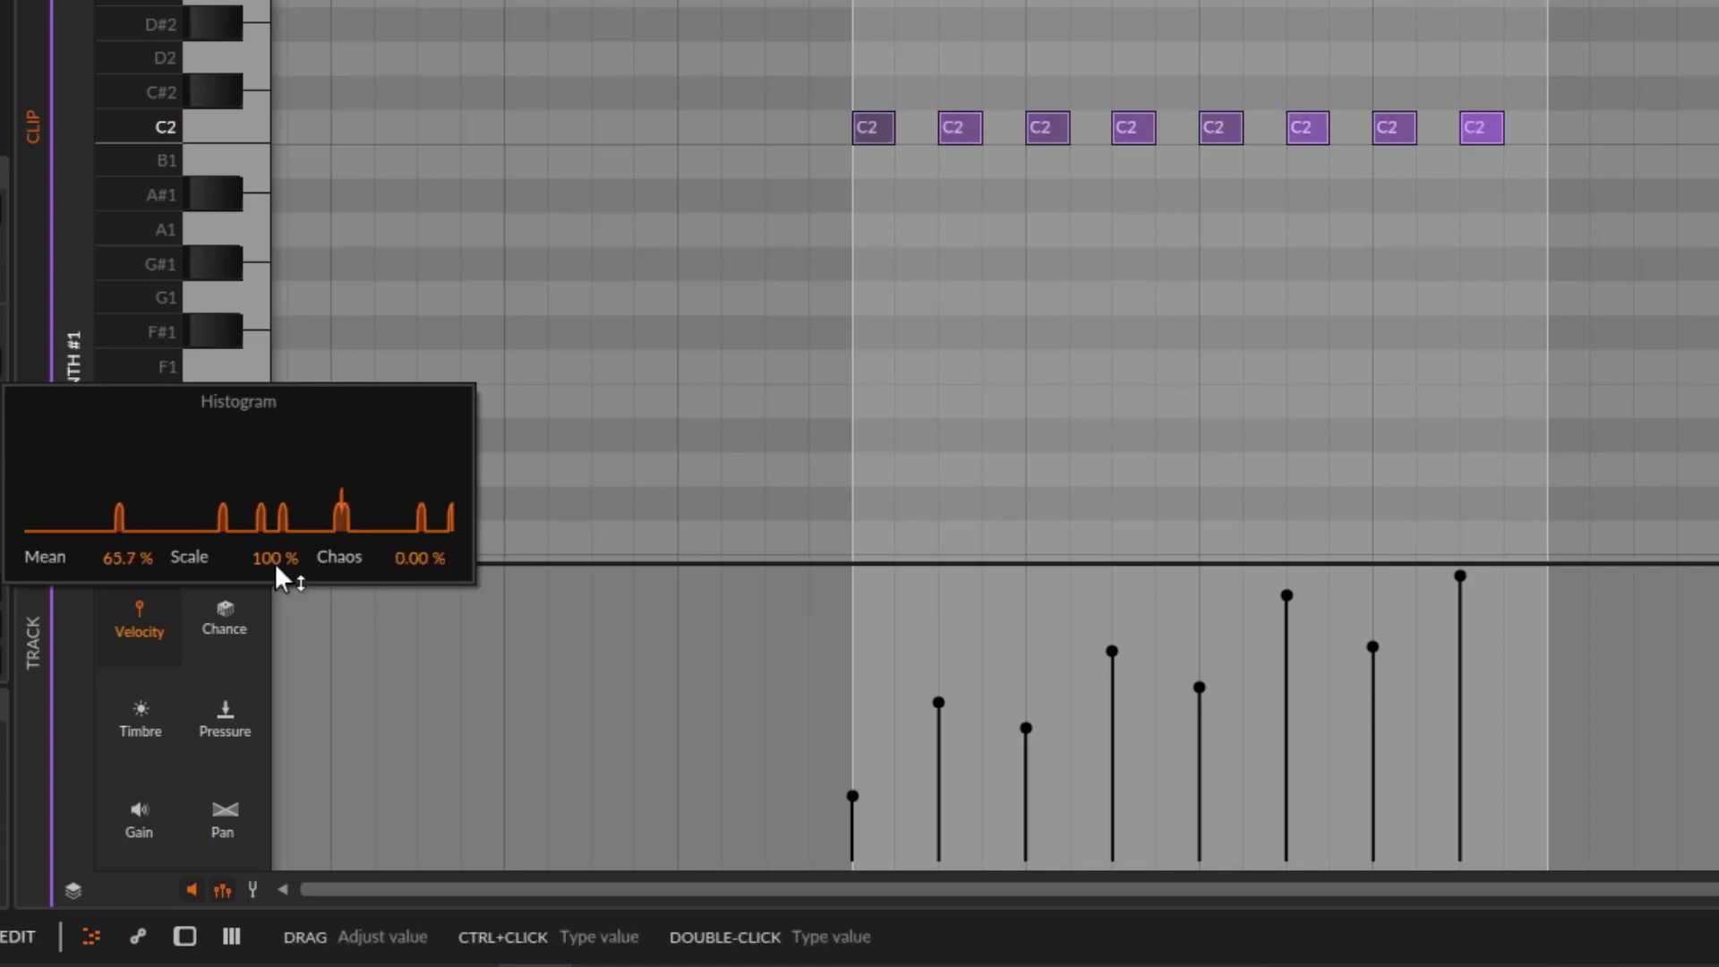
pyautogui.moveTo(272, 555); pyautogui.dragTo(272, 615)
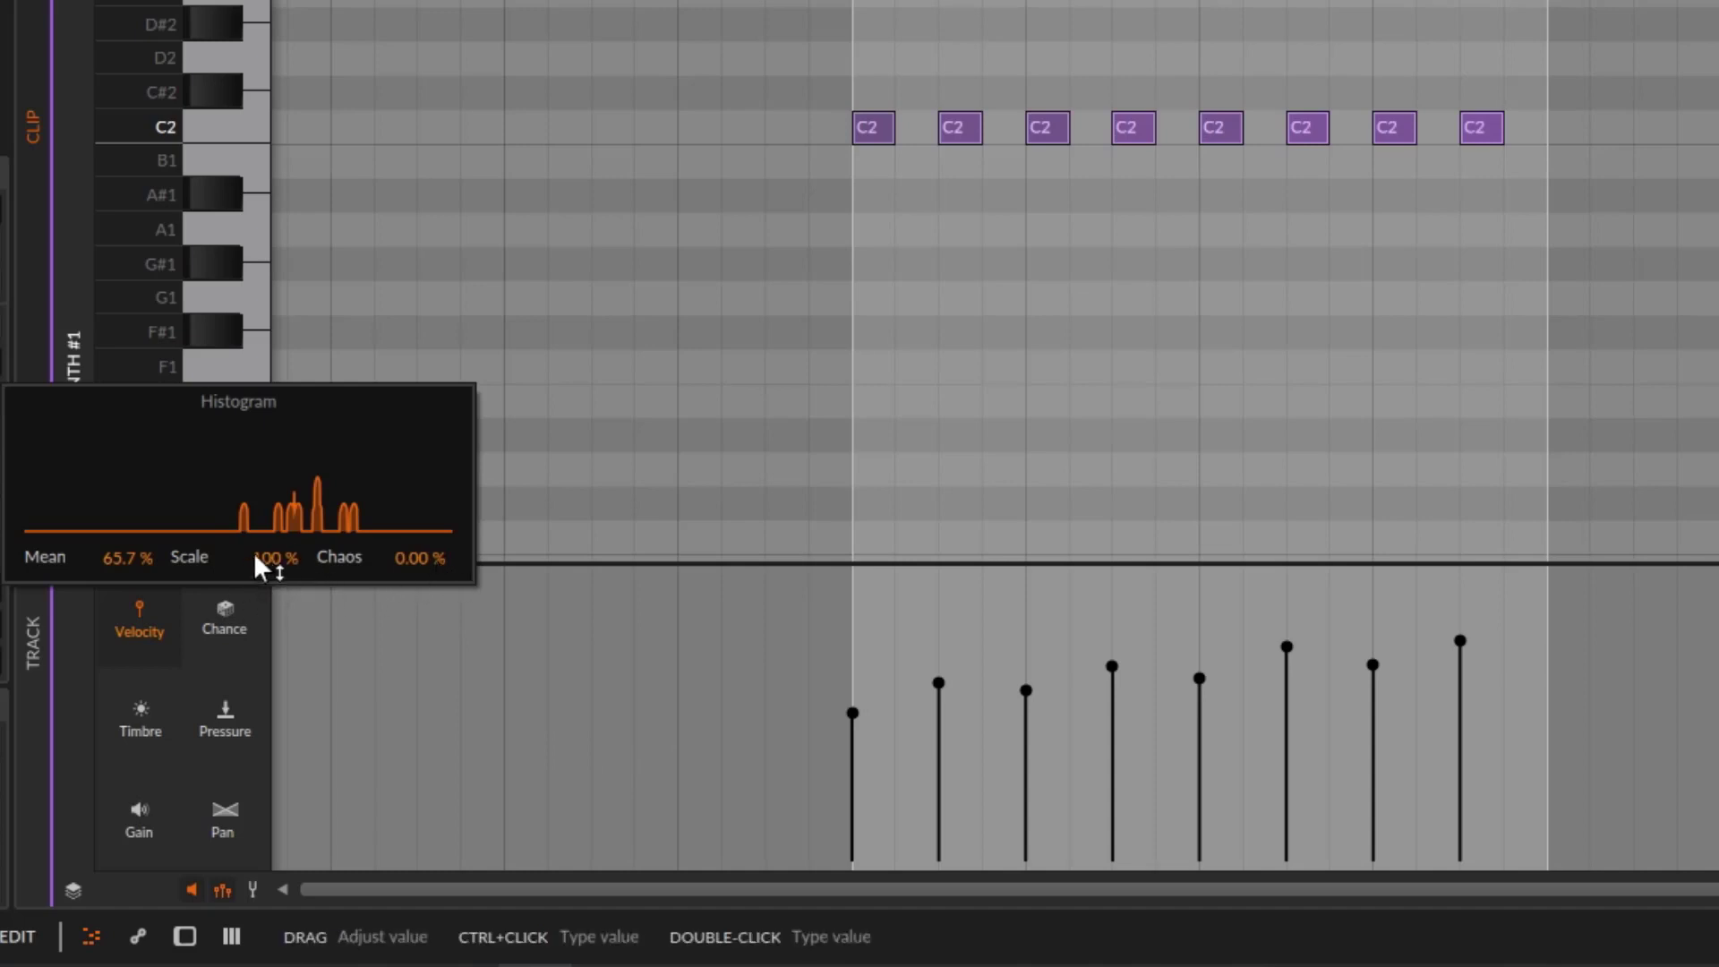
pyautogui.moveTo(120, 556)
pyautogui.mouseDown()
pyautogui.moveTo(120, 591)
pyautogui.moveTo(111, 557)
pyautogui.mouseUp()
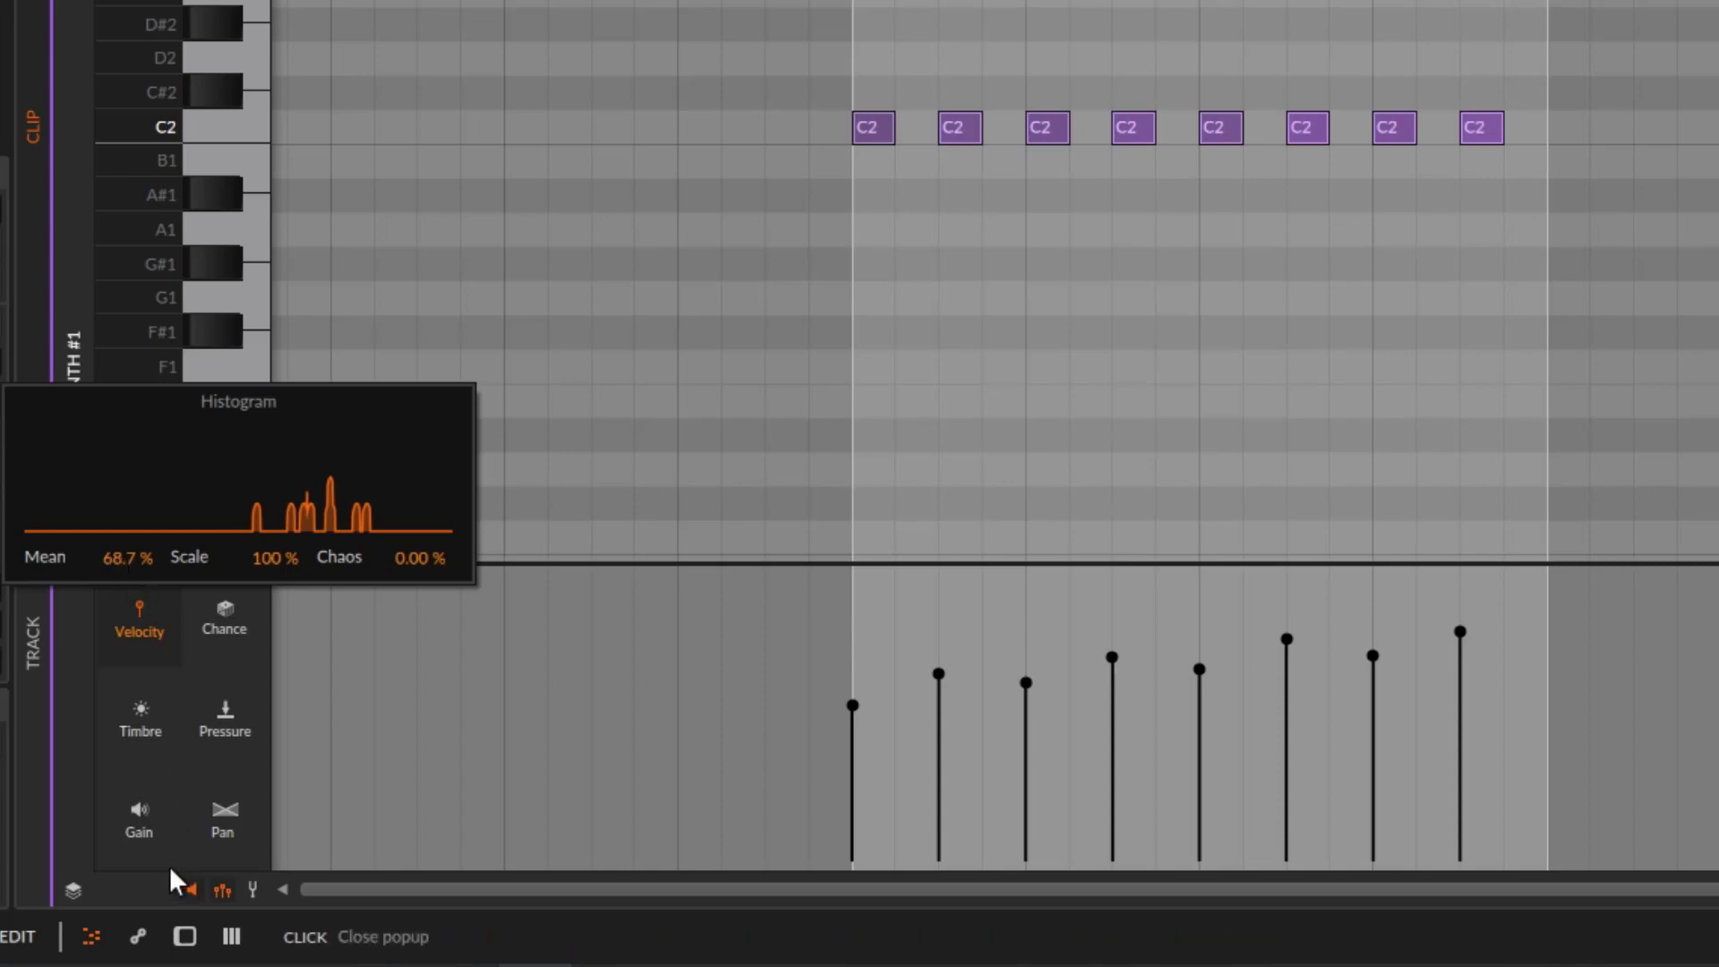
# - Display the gain expressions and randomize the eight notes' gain with Chaos, scaled down around a Mean of +0.9 dB
pyautogui.click(148, 836)
pyautogui.click(148, 836)
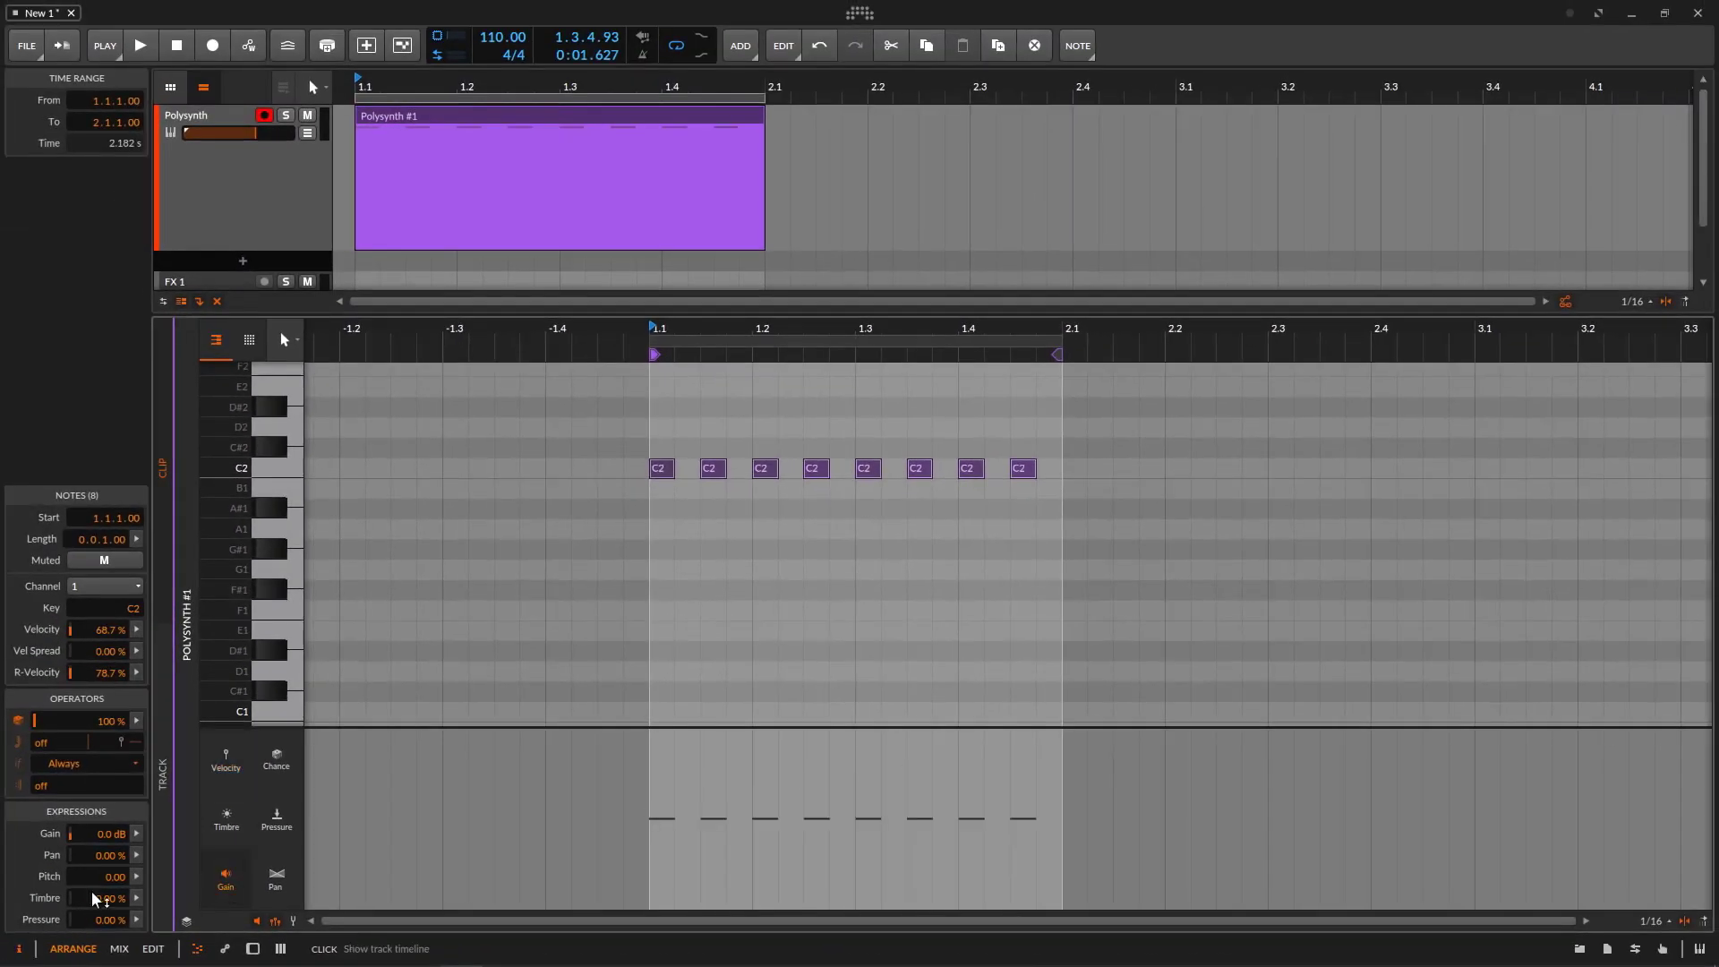
pyautogui.click(136, 839)
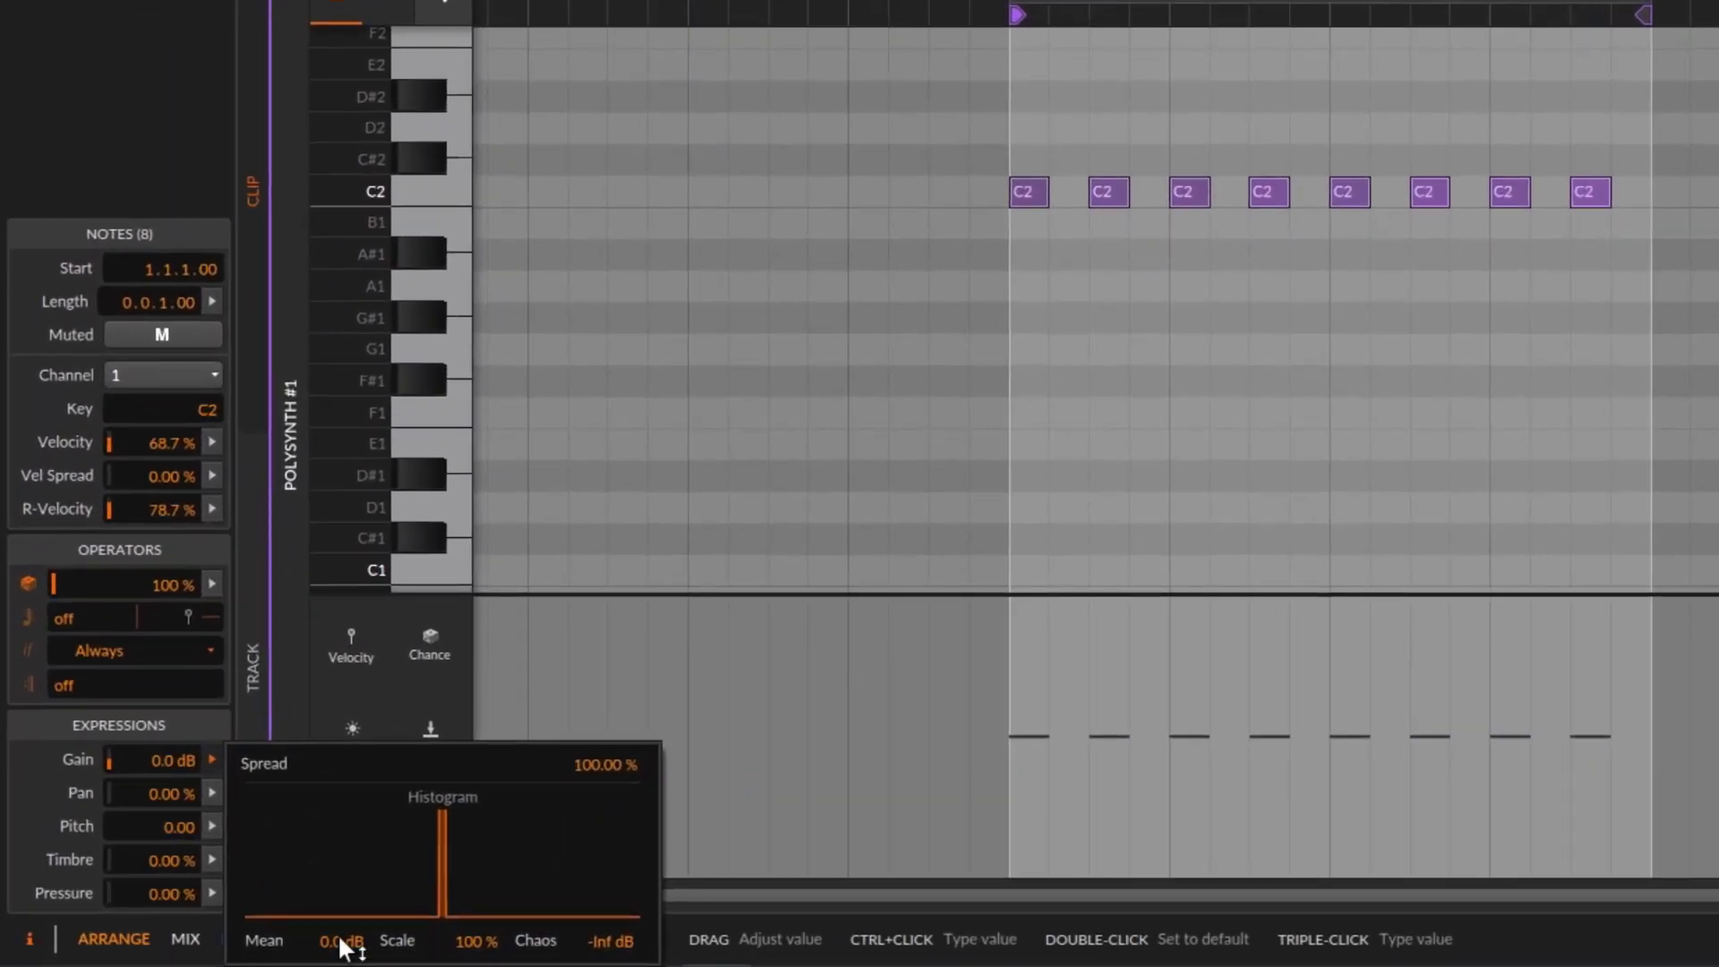
pyautogui.moveTo(343, 947)
pyautogui.mouseDown()
pyautogui.moveTo(343, 966)
pyautogui.moveTo(343, 940)
pyautogui.mouseUp()
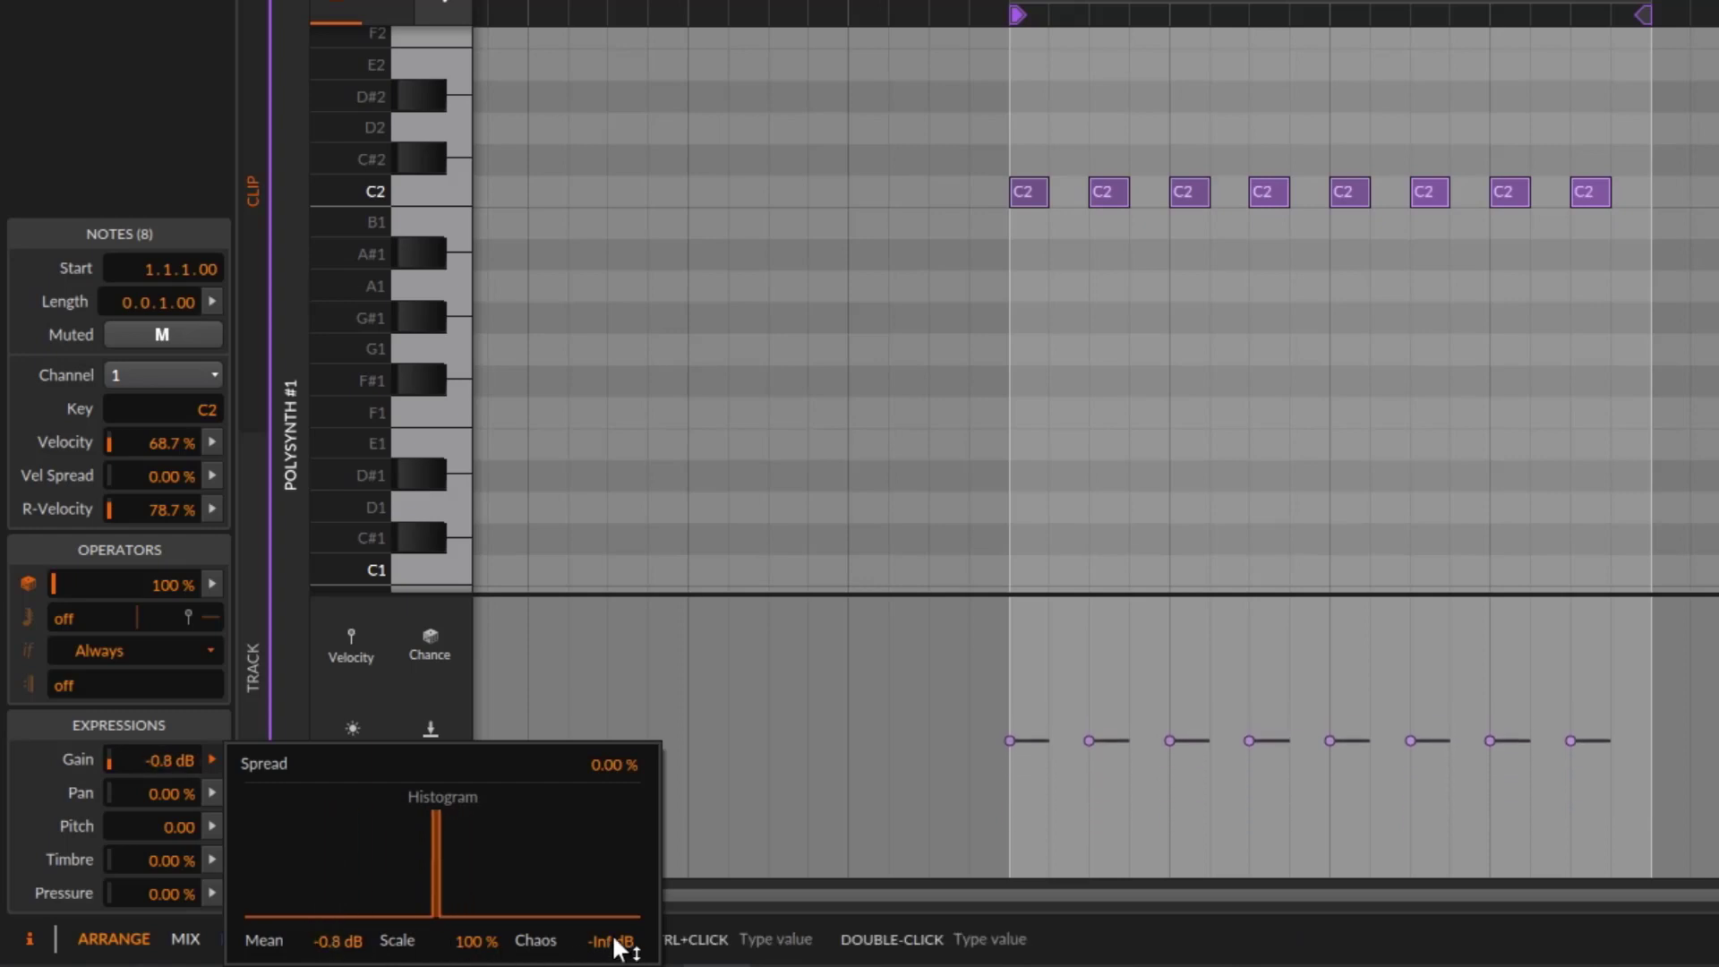
pyautogui.moveTo(618, 947); pyautogui.dragTo(618, 922)
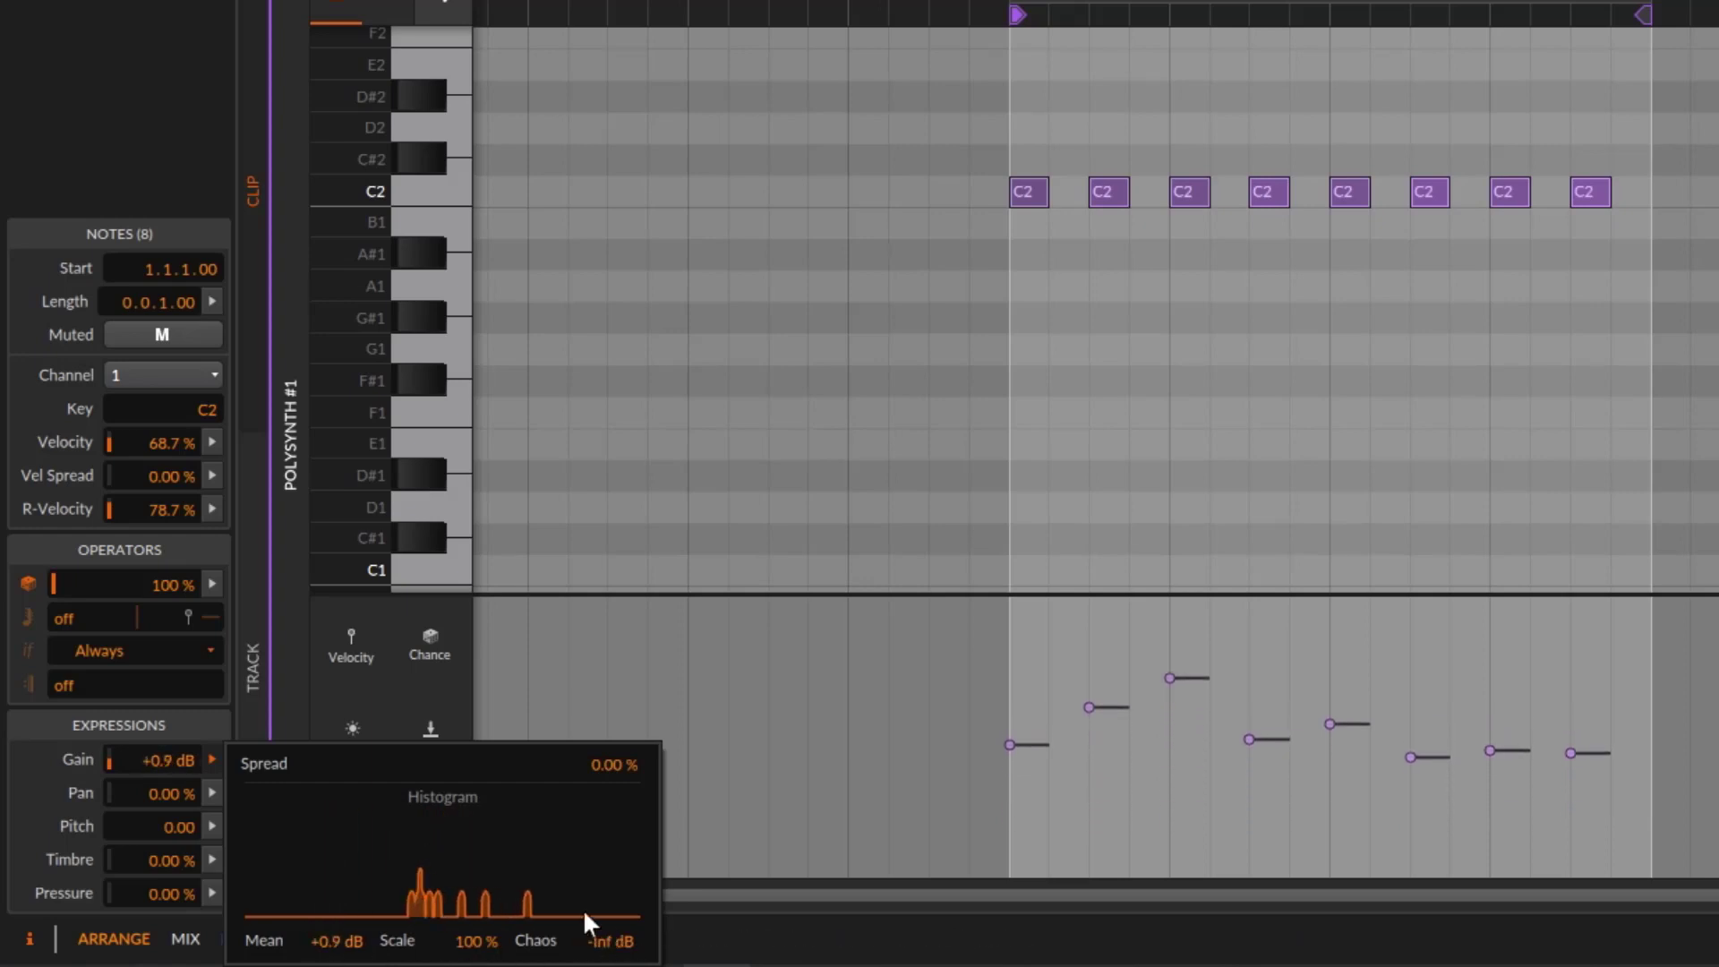
pyautogui.moveTo(469, 956); pyautogui.dragTo(469, 966)
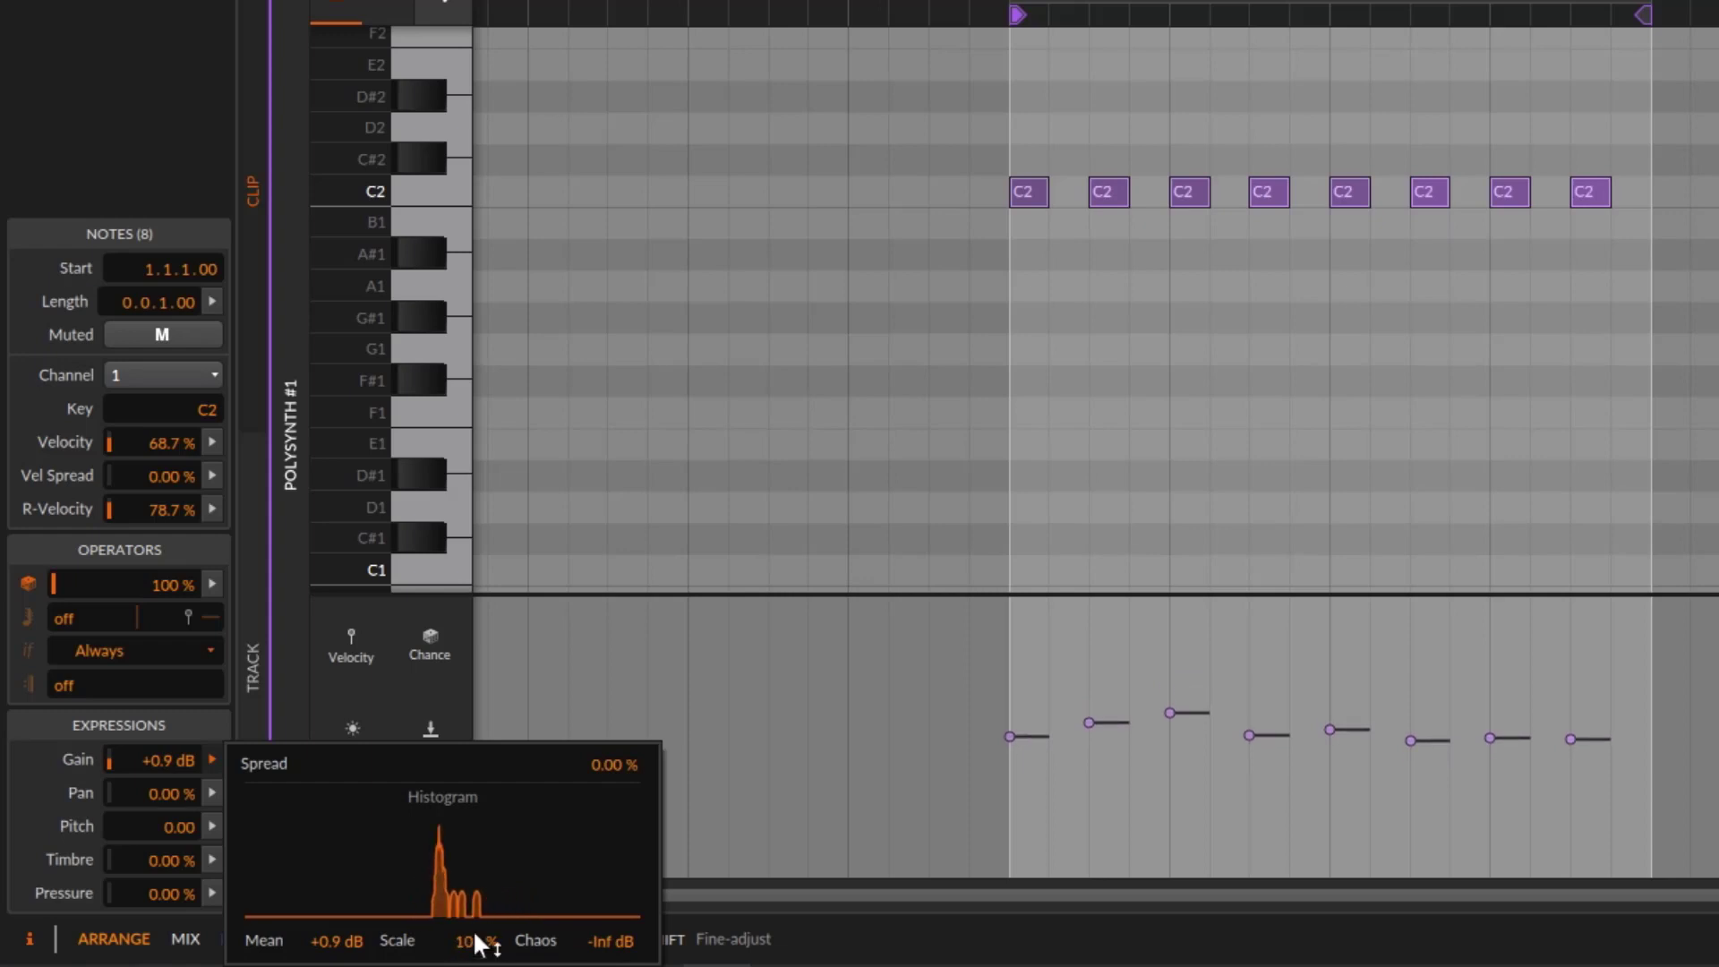
pyautogui.click(800, 775)
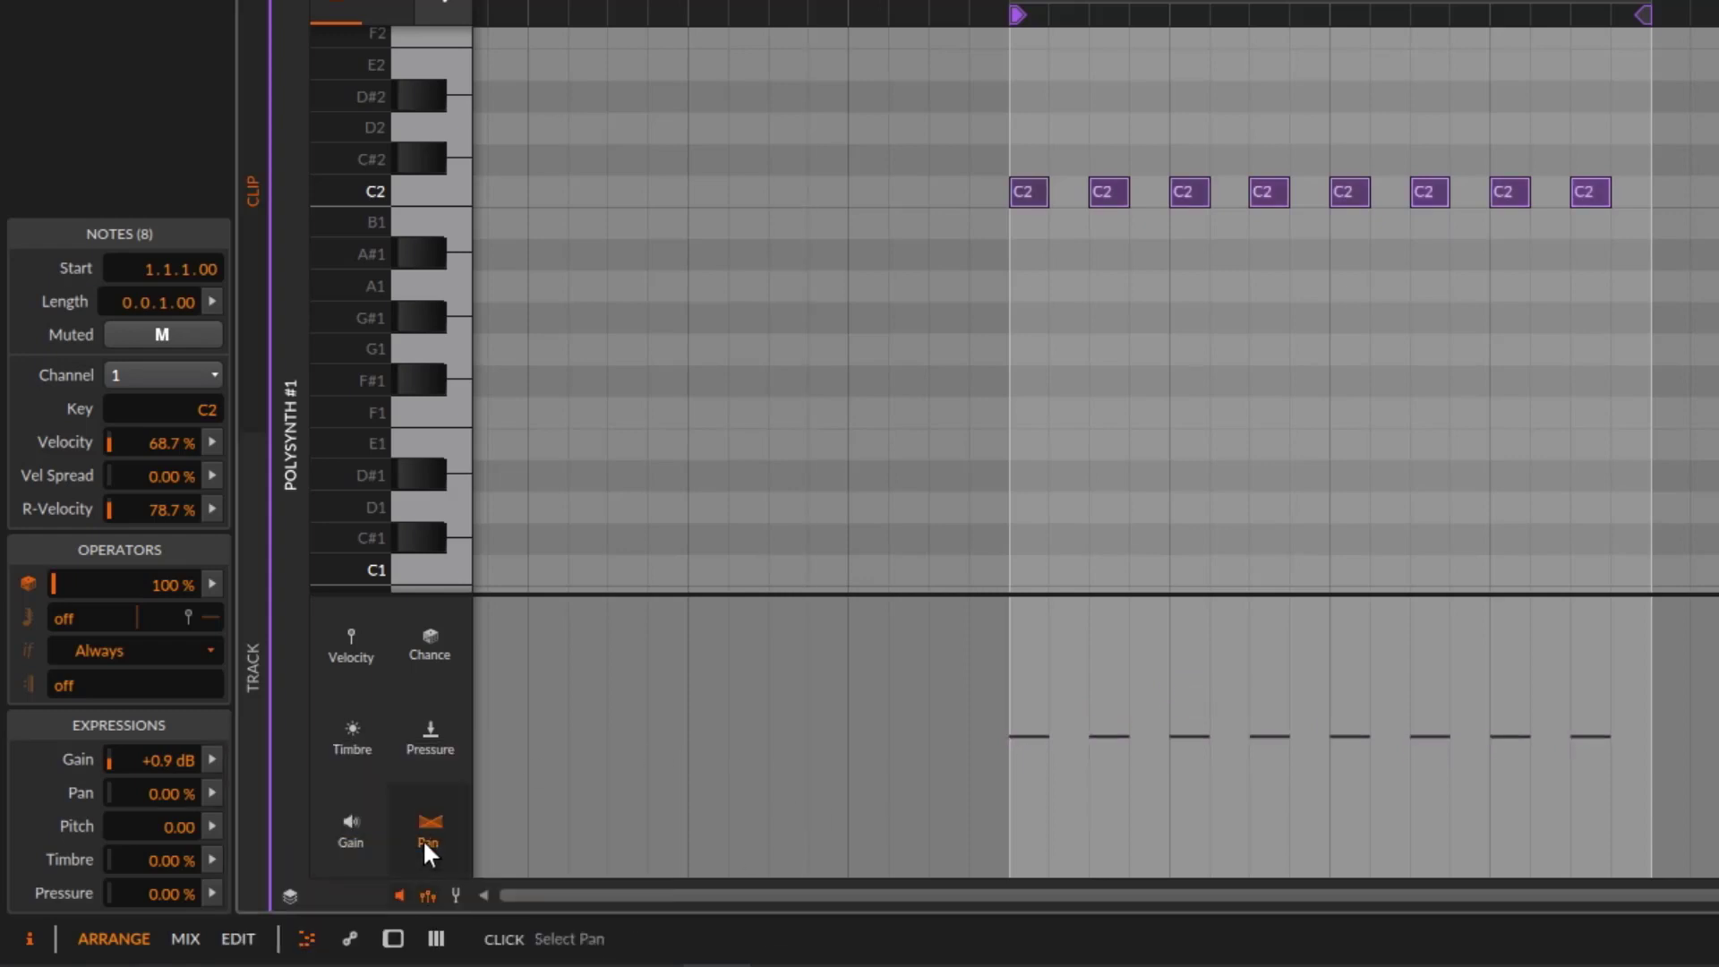
# - Randomize the eight notes' pan with Chaos, scaled down around a Mean of 0.63 %, and play the loop
pyautogui.click(211, 793)
pyautogui.moveTo(609, 947); pyautogui.dragTo(609, 864)
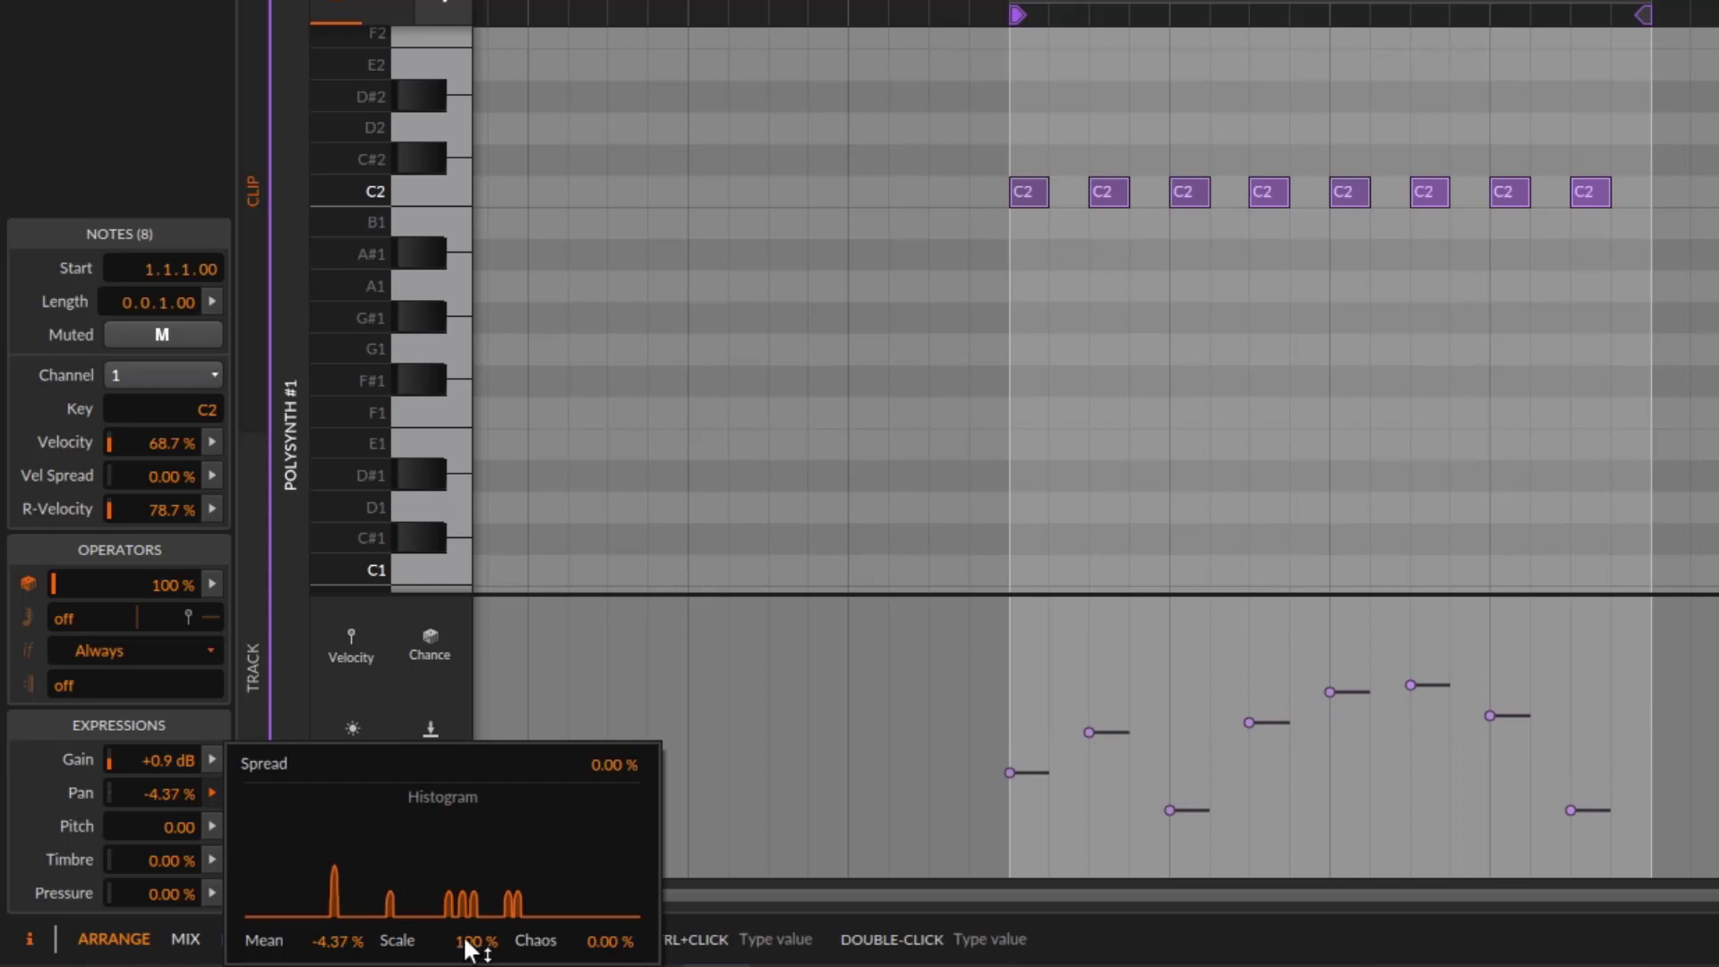
pyautogui.moveTo(338, 939)
pyautogui.mouseDown()
pyautogui.moveTo(338, 882)
pyautogui.moveTo(338, 963)
pyautogui.moveTo(338, 921)
pyautogui.mouseUp()
pyautogui.moveTo(472, 956)
pyautogui.mouseDown()
pyautogui.moveTo(472, 913)
pyautogui.moveTo(473, 963)
pyautogui.mouseUp()
pyautogui.press('space')
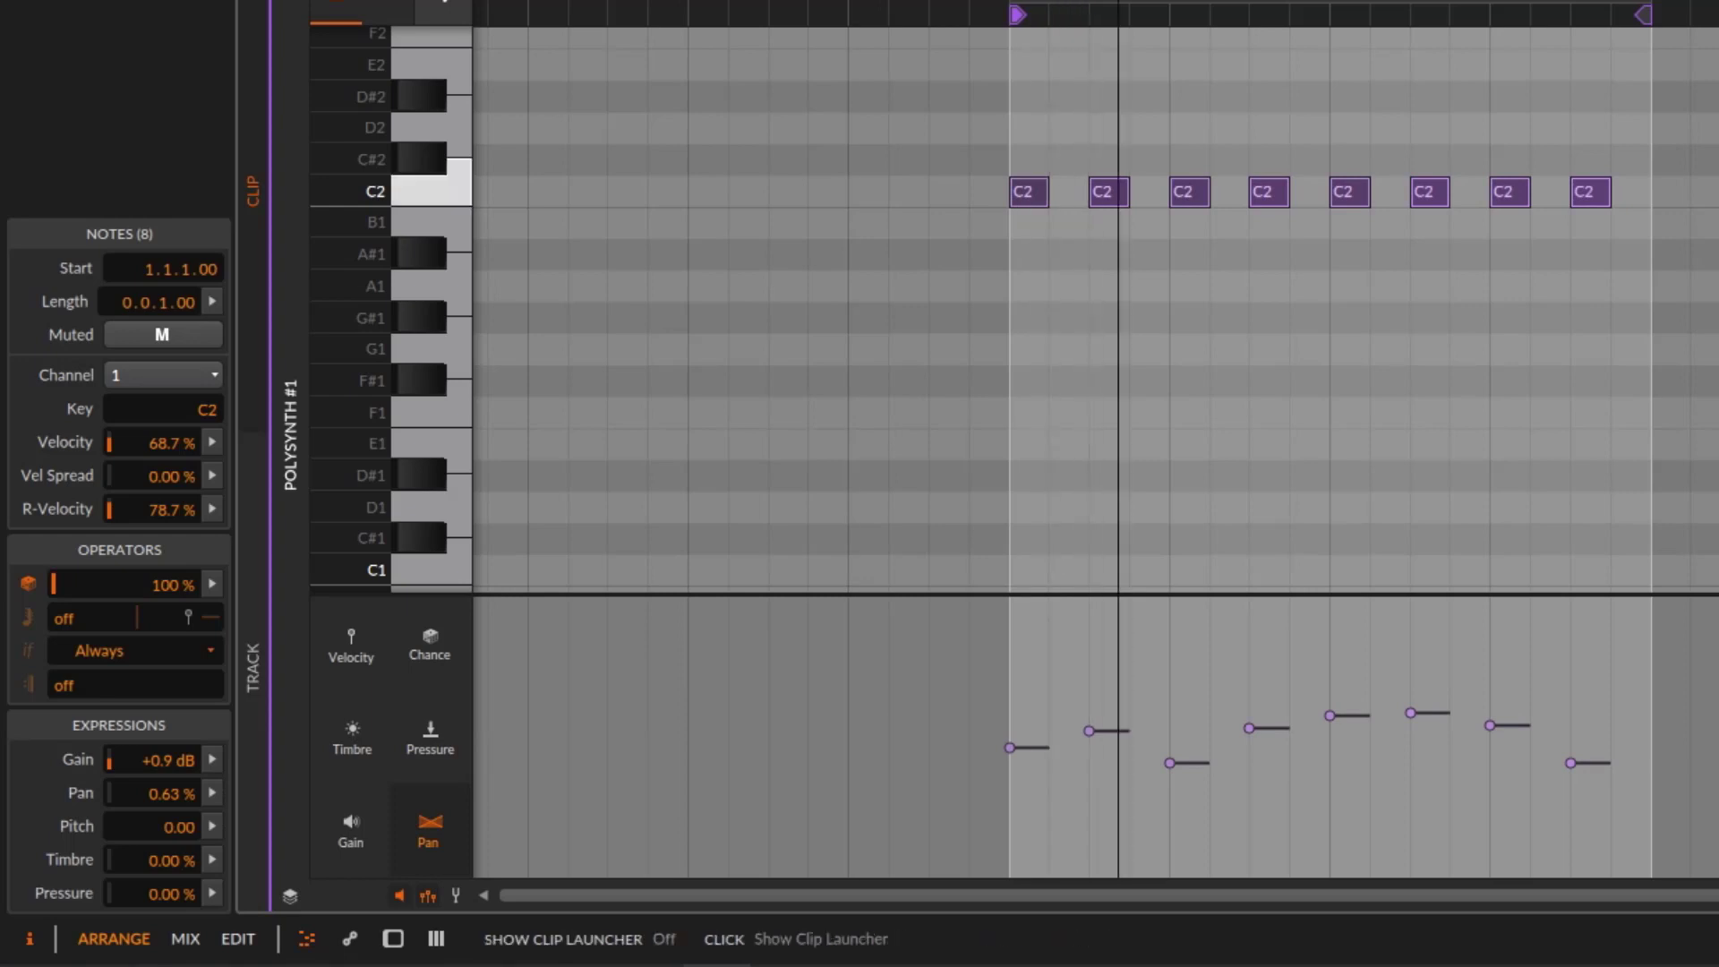
# - Display the timbre expressions, randomize them with Chaos, scaled down around a Mean of -2.86 %, and stop playback
pyautogui.click(351, 738)
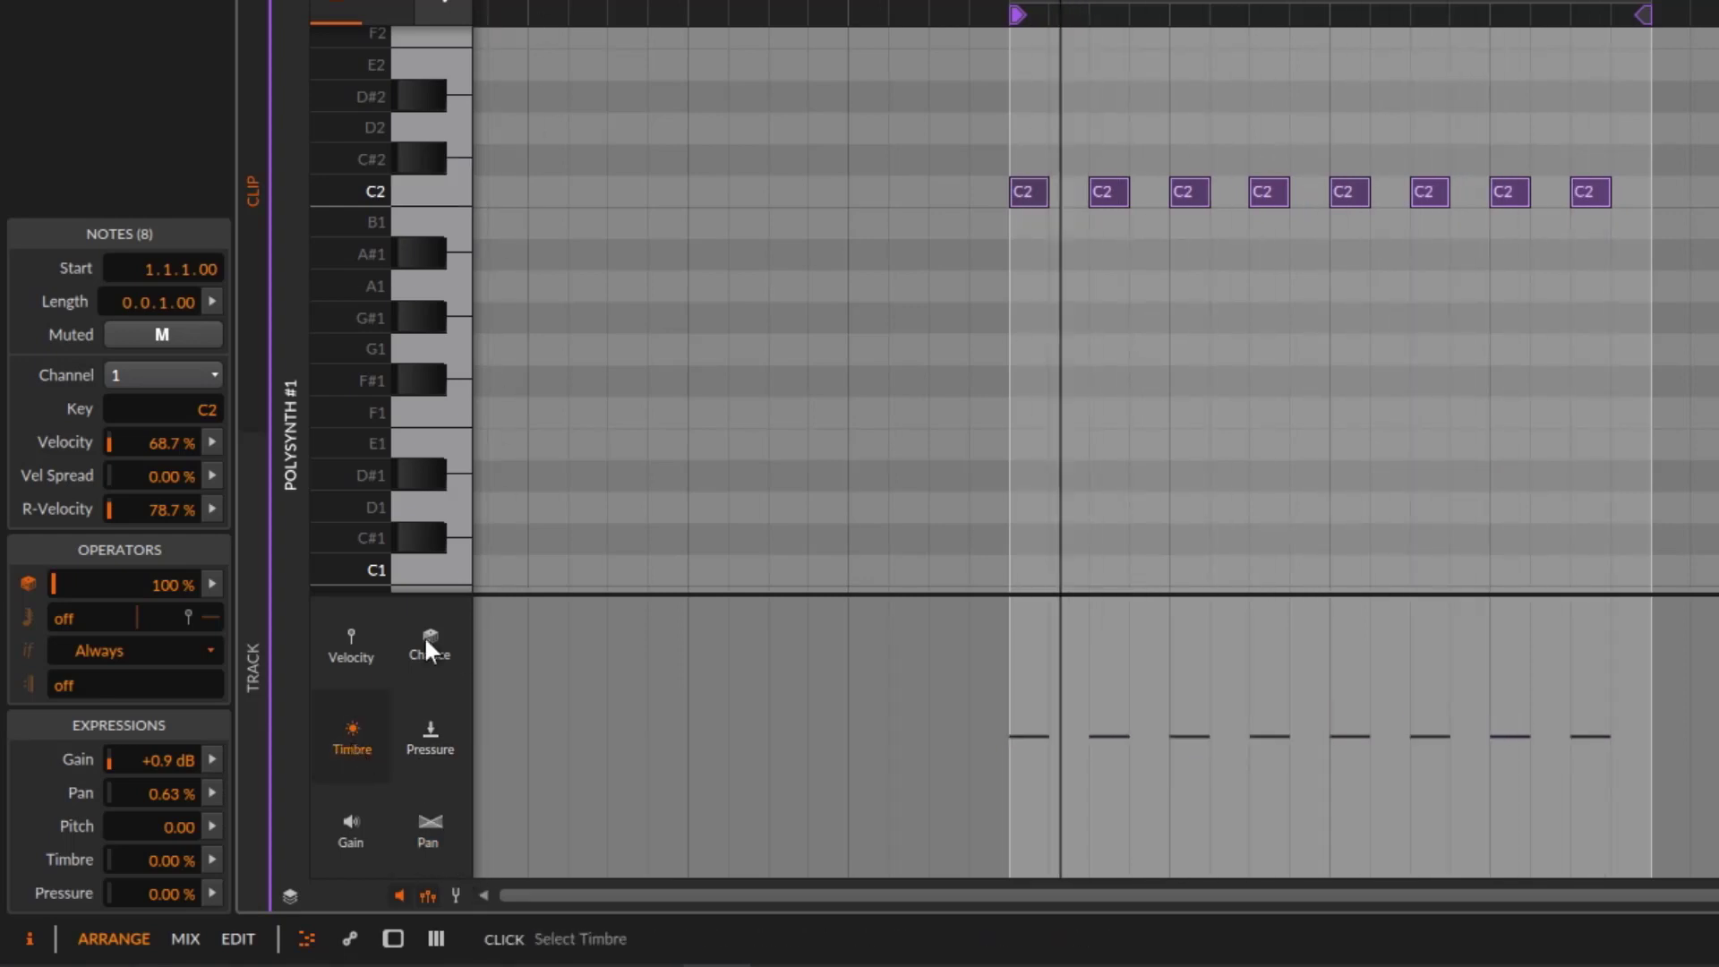
pyautogui.click(212, 859)
pyautogui.moveTo(612, 942); pyautogui.dragTo(612, 797)
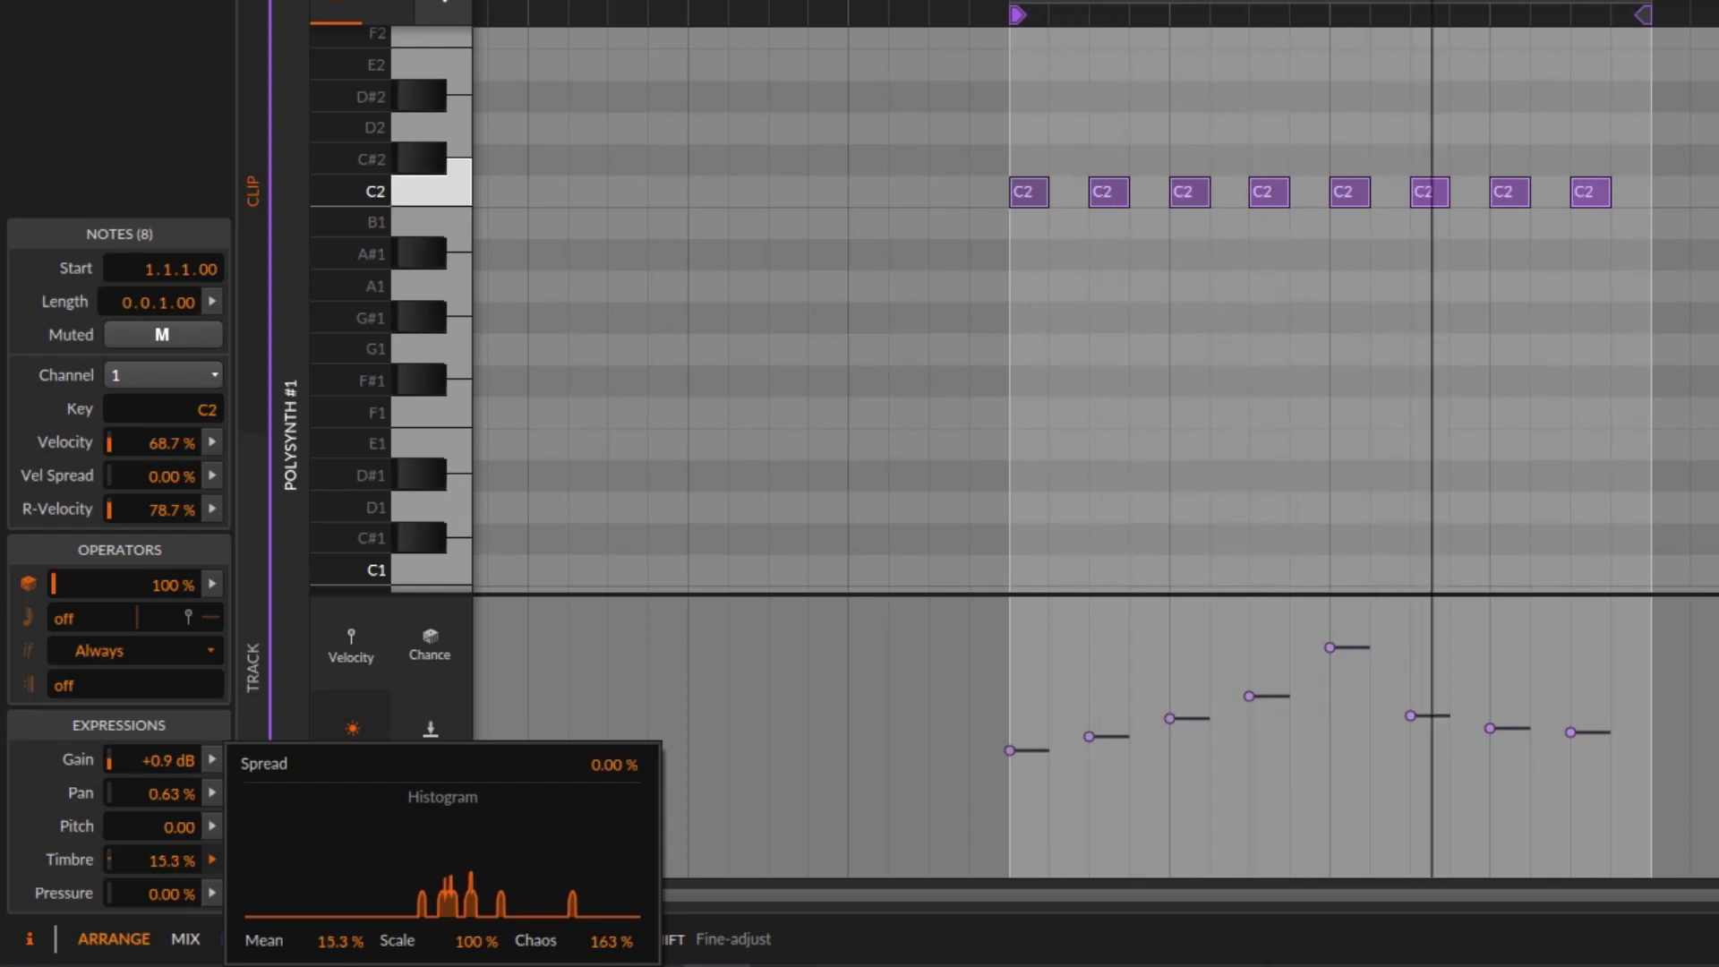
pyautogui.moveTo(612, 942); pyautogui.dragTo(612, 904)
pyautogui.moveTo(324, 947); pyautogui.dragTo(324, 961)
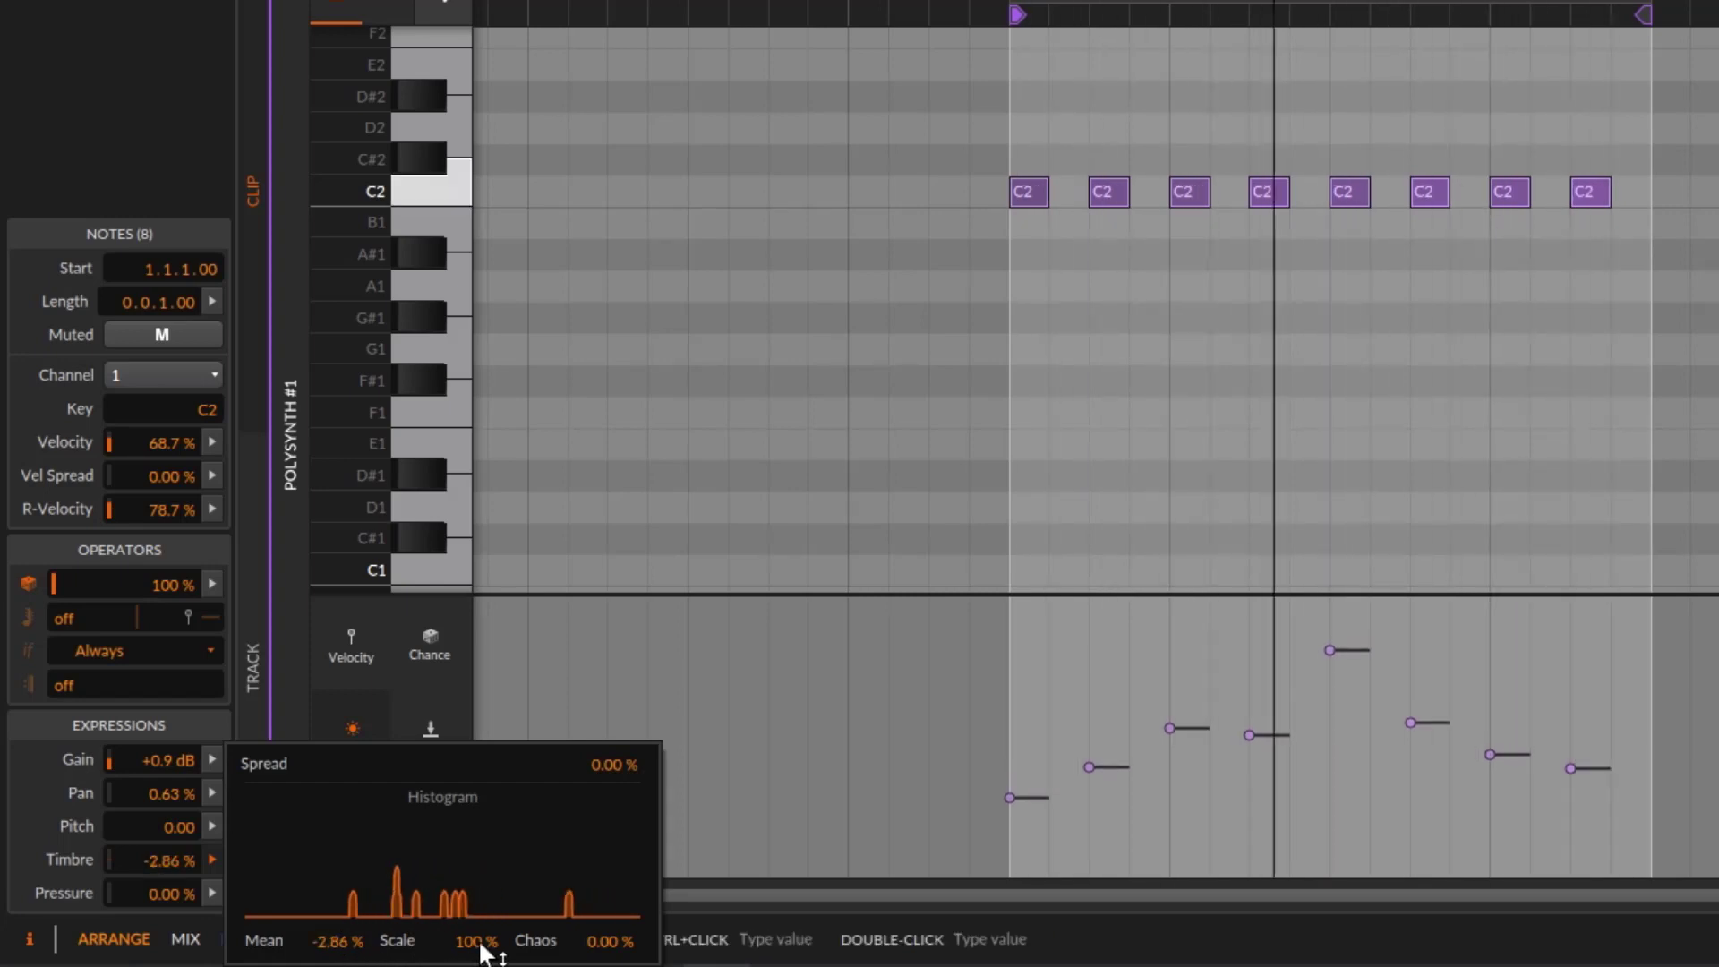
pyautogui.moveTo(479, 946); pyautogui.dragTo(484, 954)
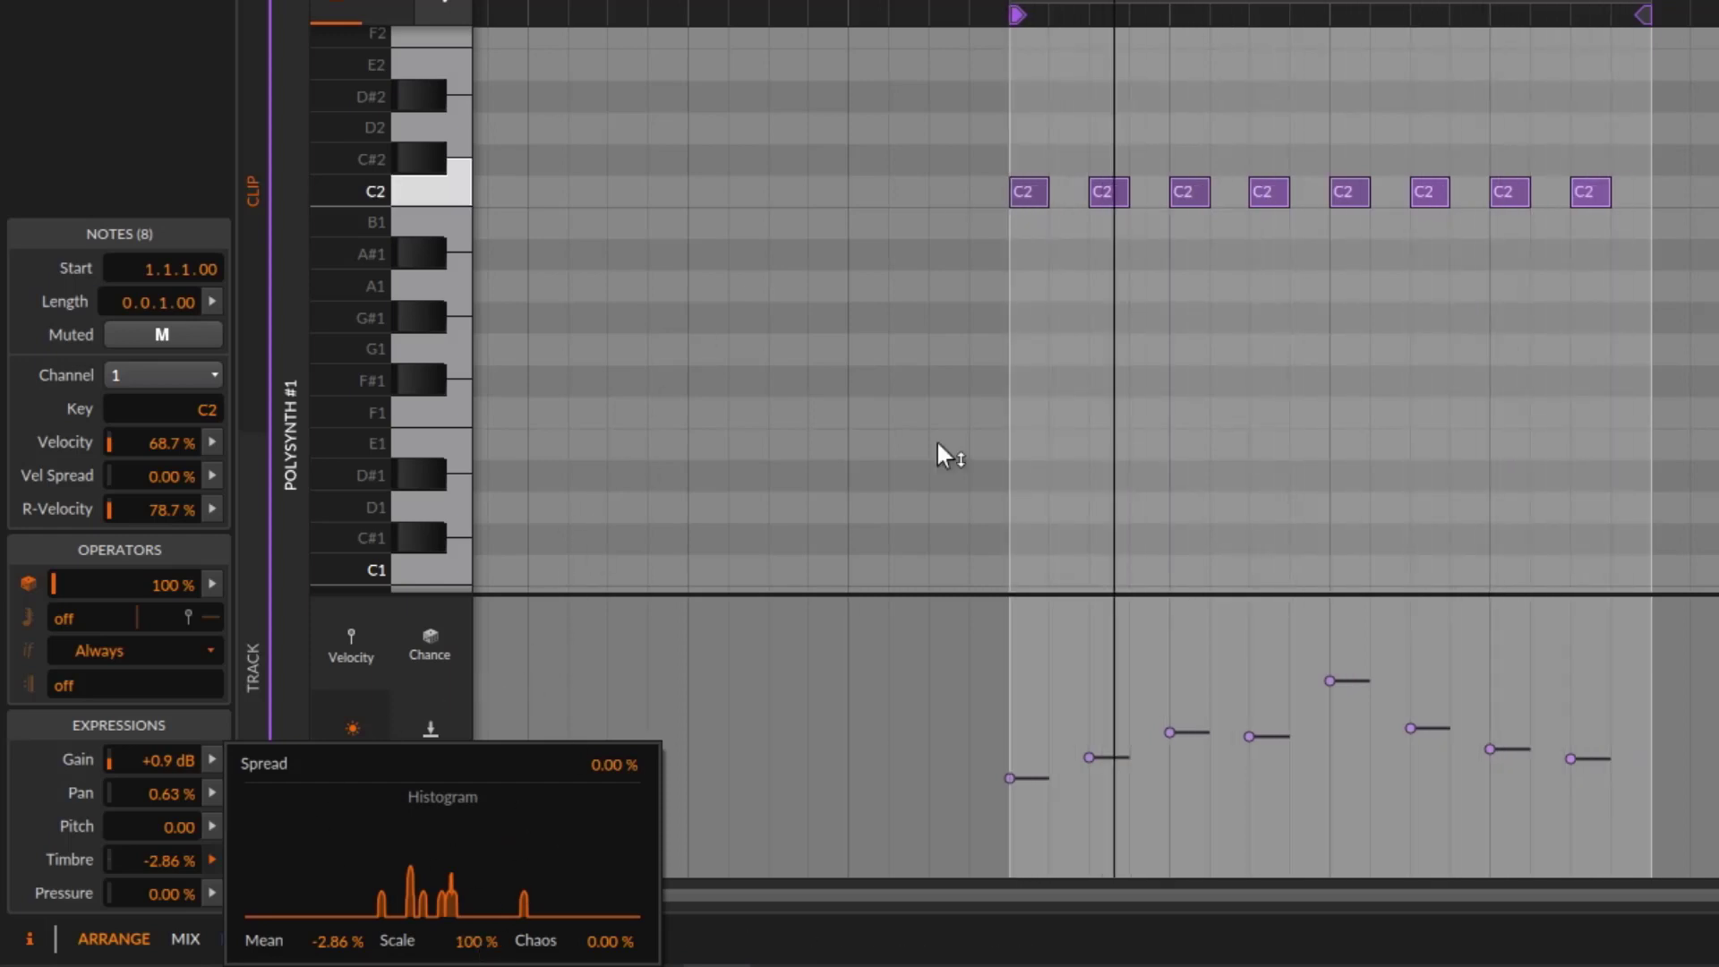
pyautogui.press('Escape')
pyautogui.press('space')
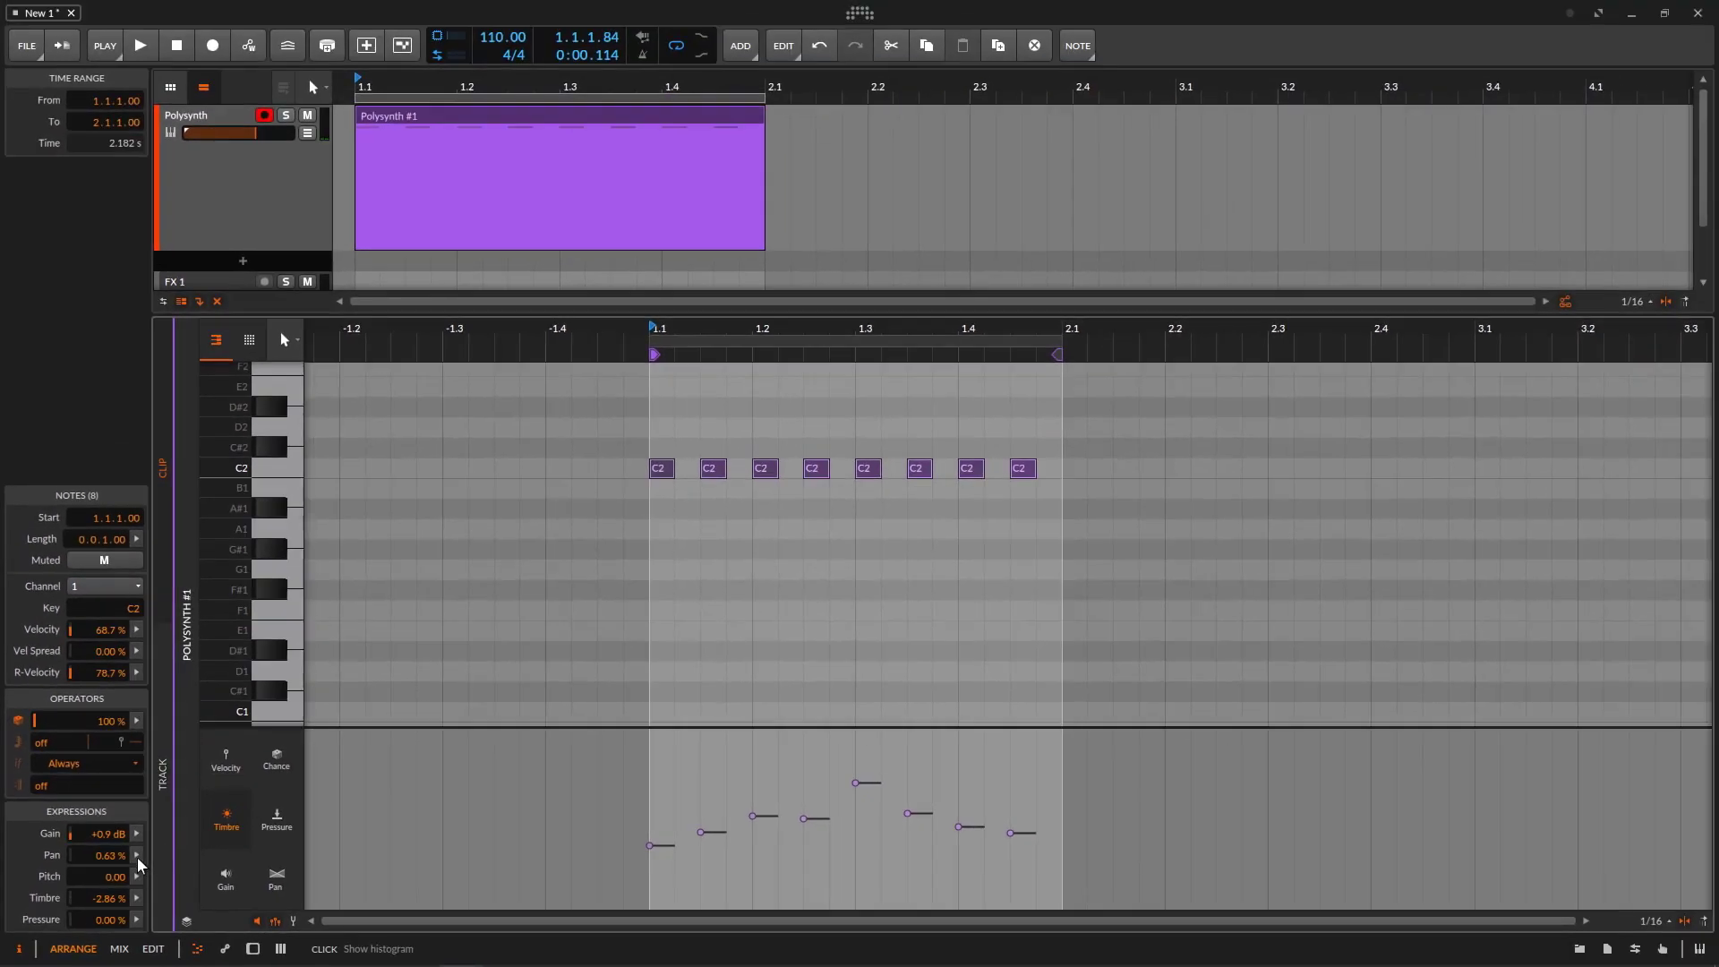
# - Inspect the pan histogram again, and delete all eight C2 notes from the clip
pyautogui.click(137, 856)
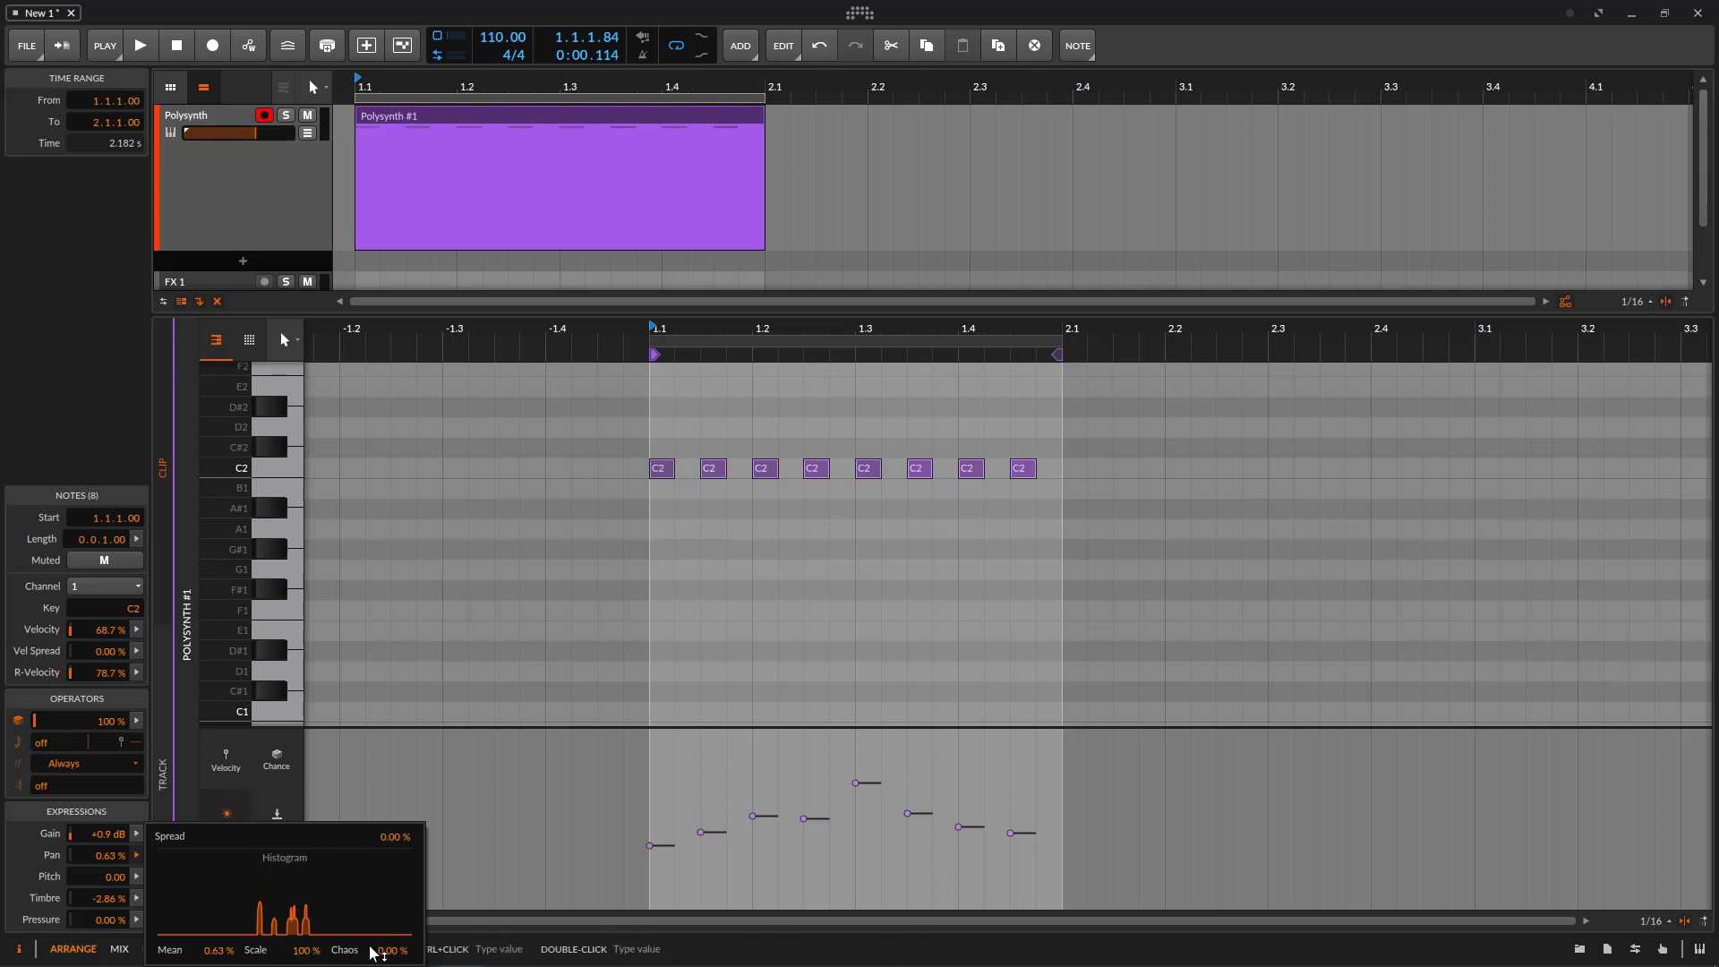
pyautogui.moveTo(1269, 607); pyautogui.dragTo(576, 403)
pyautogui.press('Delete')
pyautogui.moveTo(777, 332); pyautogui.dragTo(627, 387)
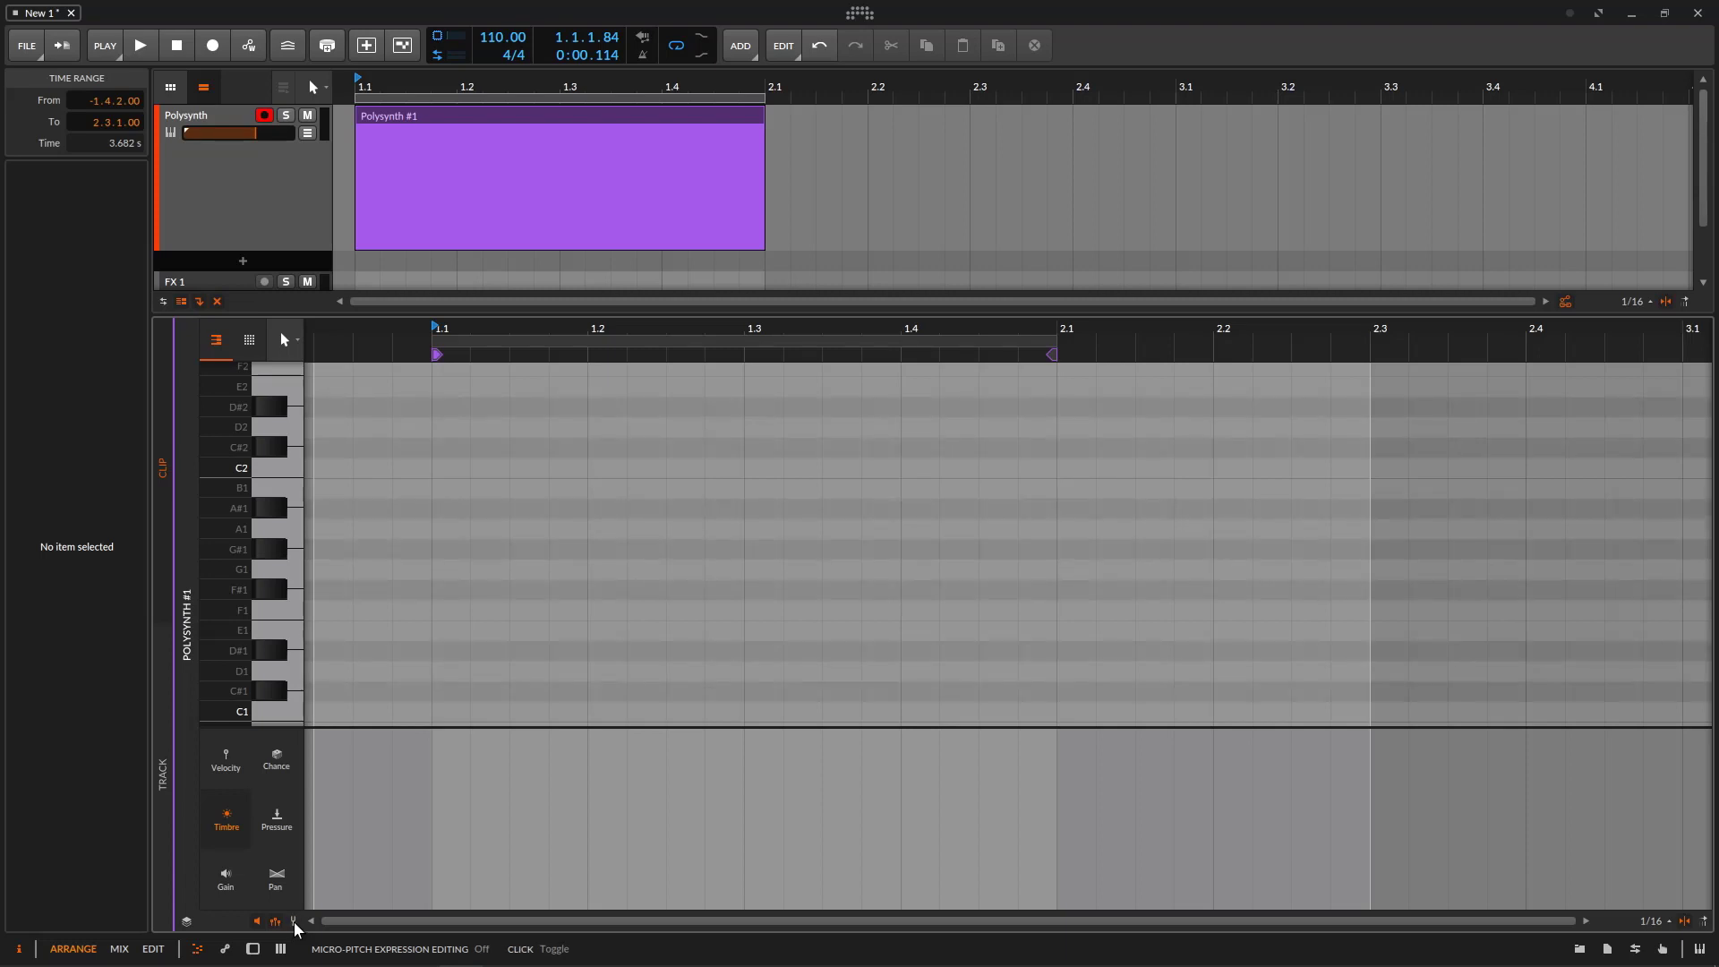
# - Draw a C2 note from 1.1 to 1.3 and an A1 note from 1.3 to 2.1, and play the loop
pyautogui.scroll(1, 501, 572)
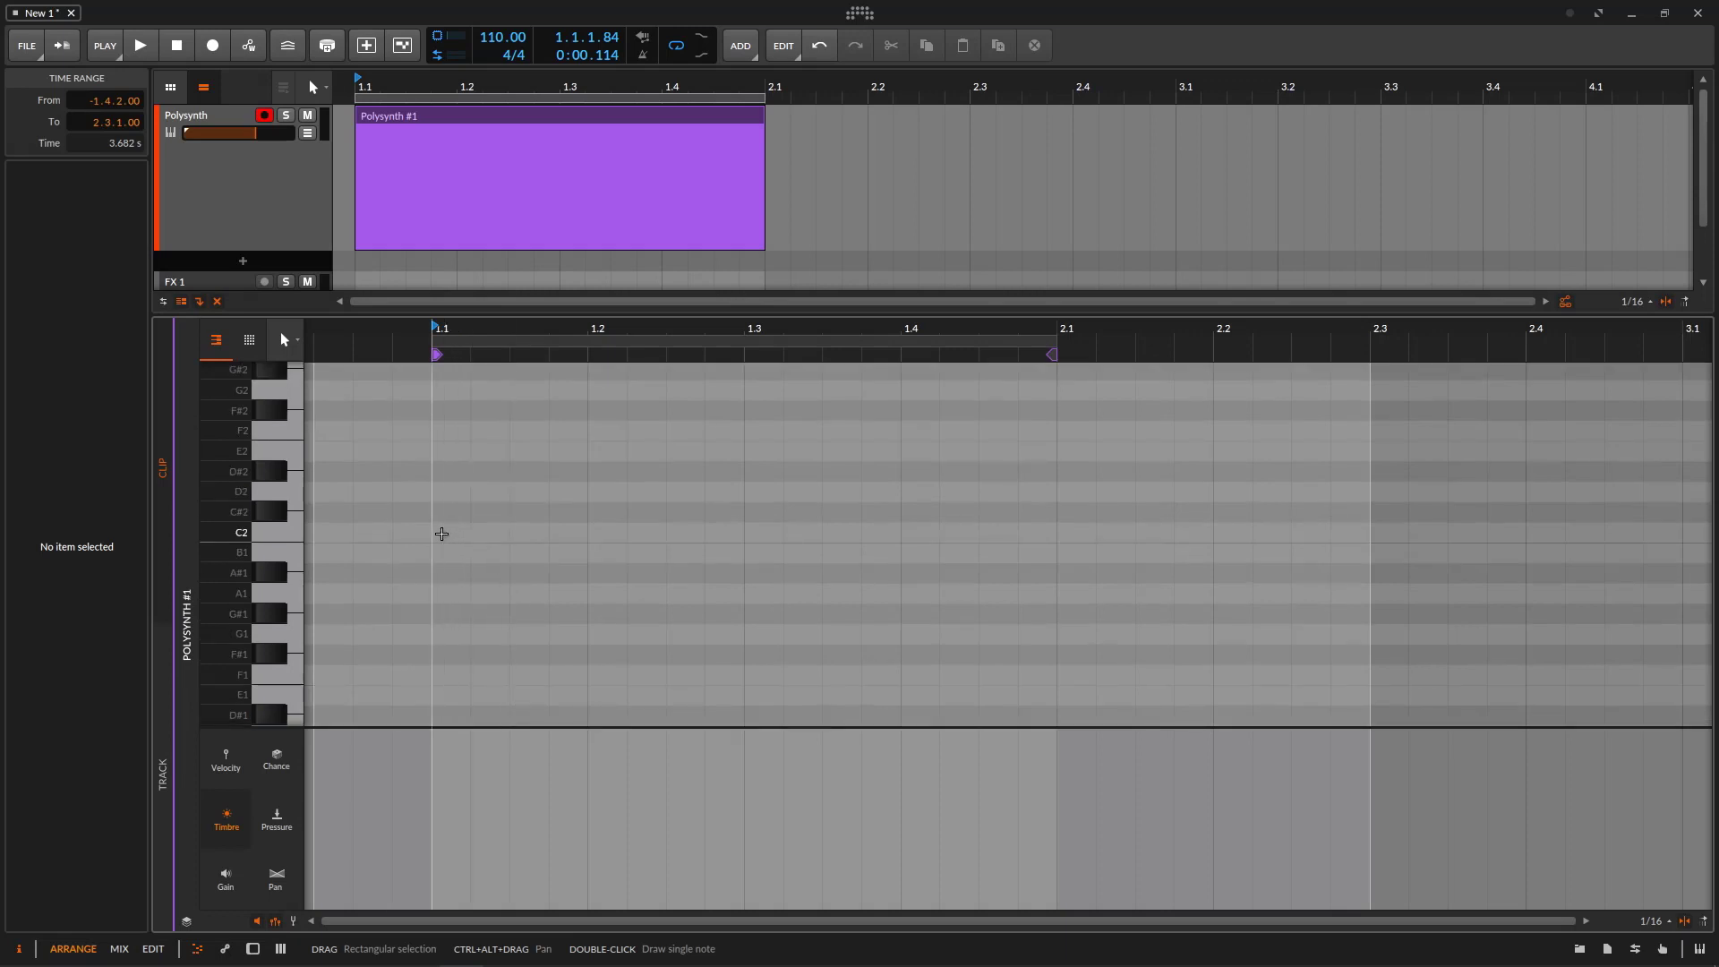
pyautogui.doubleClick(442, 533)
pyautogui.moveTo(469, 534); pyautogui.dragTo(748, 541)
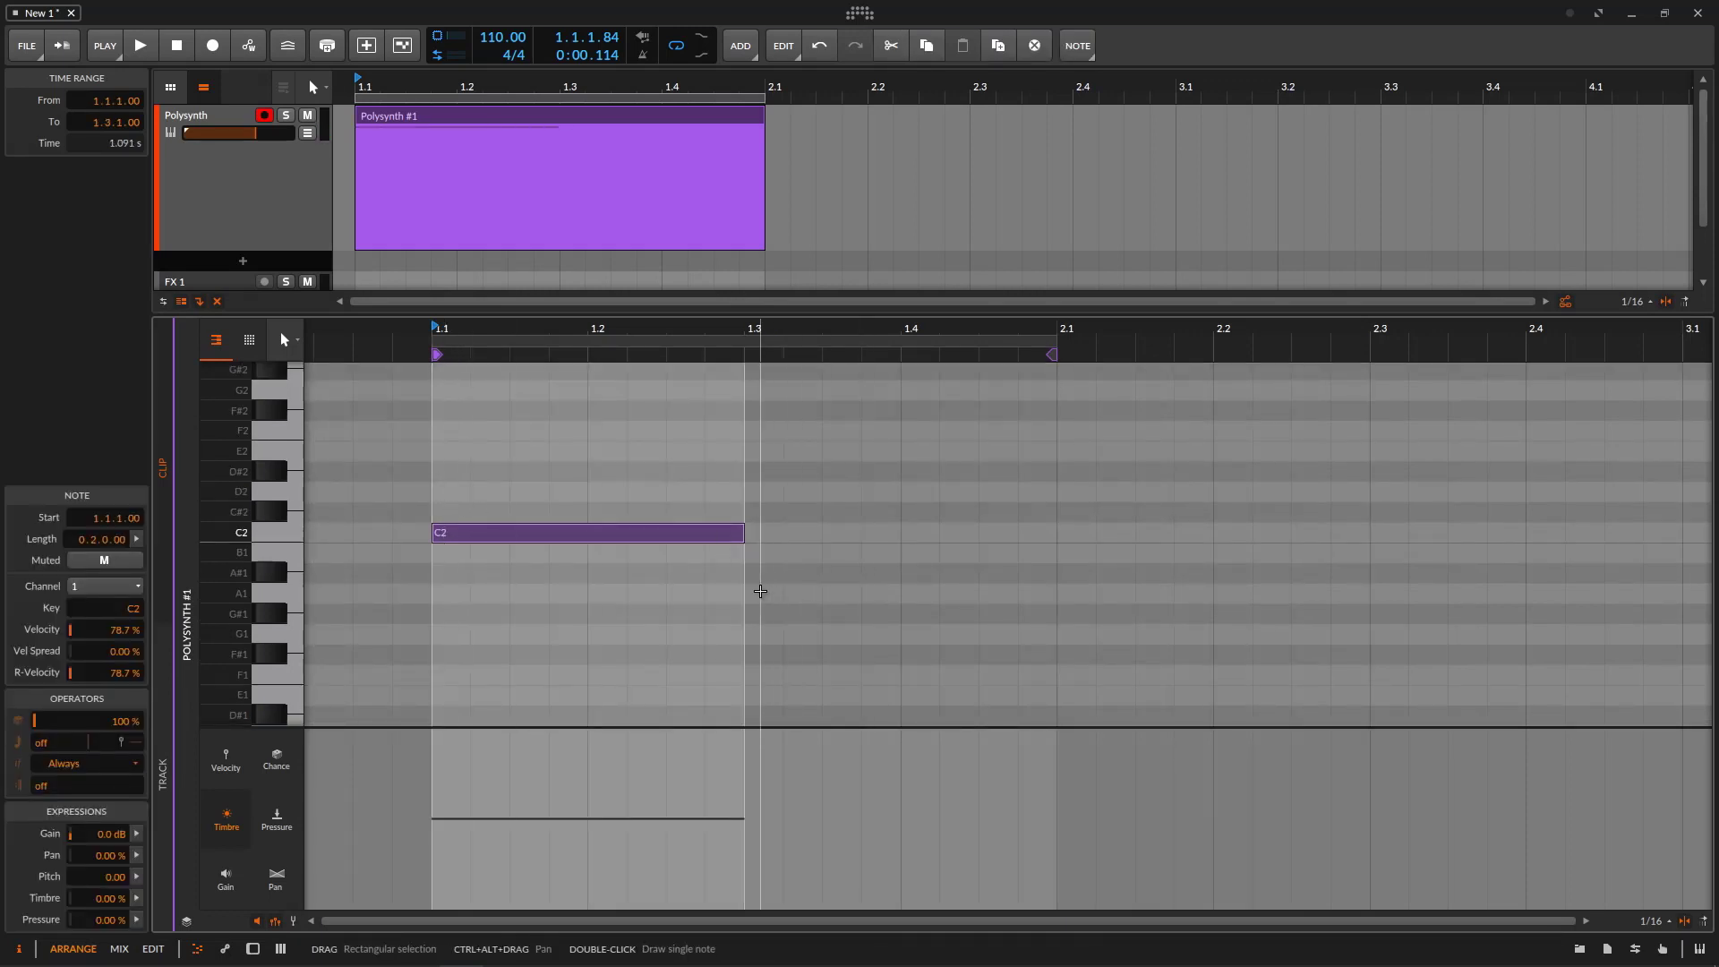
pyautogui.doubleClick(760, 591)
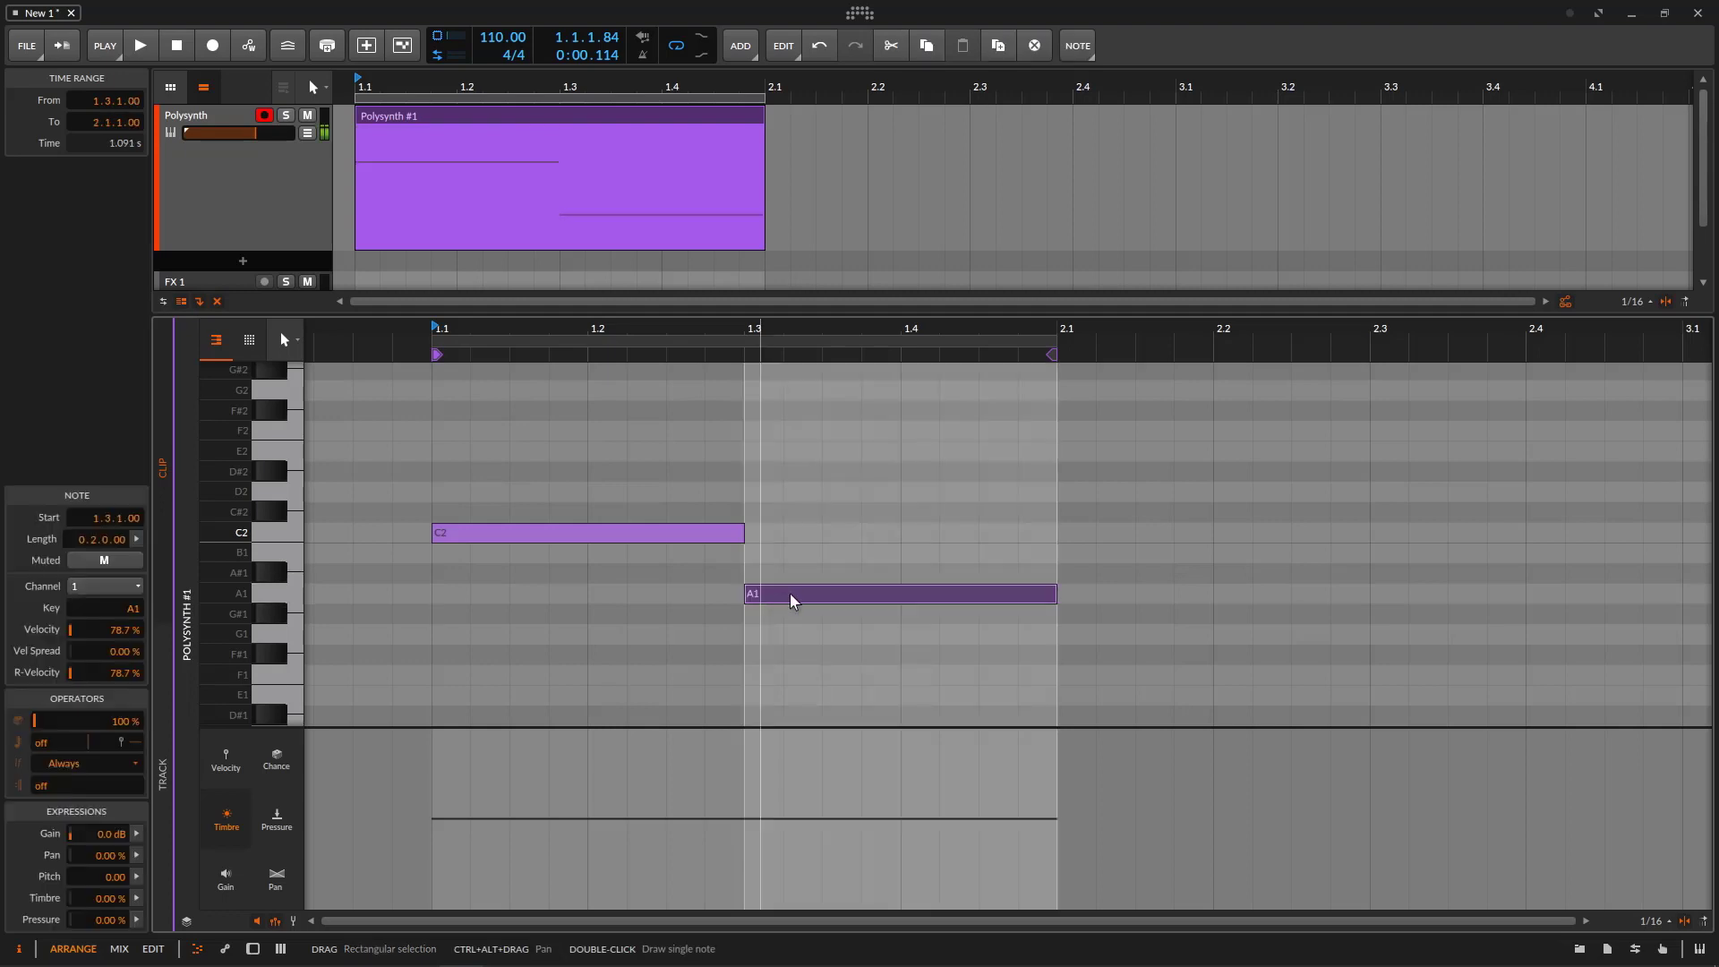
pyautogui.click(145, 46)
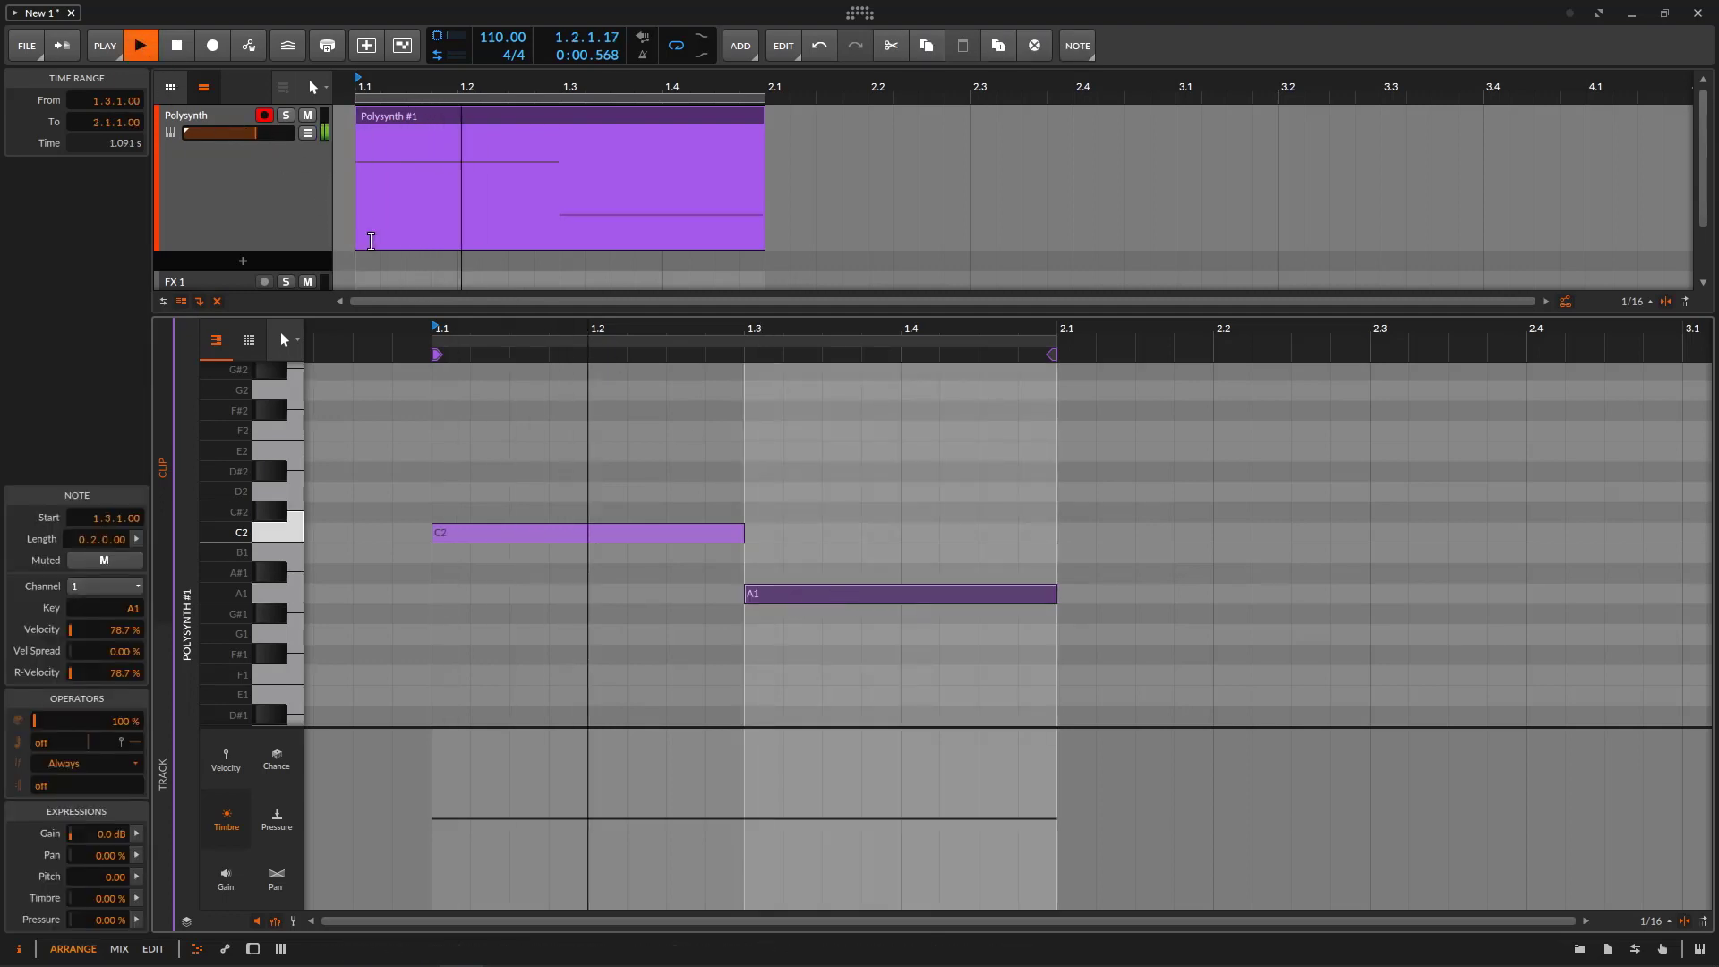
# - Inspect the Polysynth device during playback, return to the clip's notes, and stop playback
pyautogui.doubleClick(283, 194)
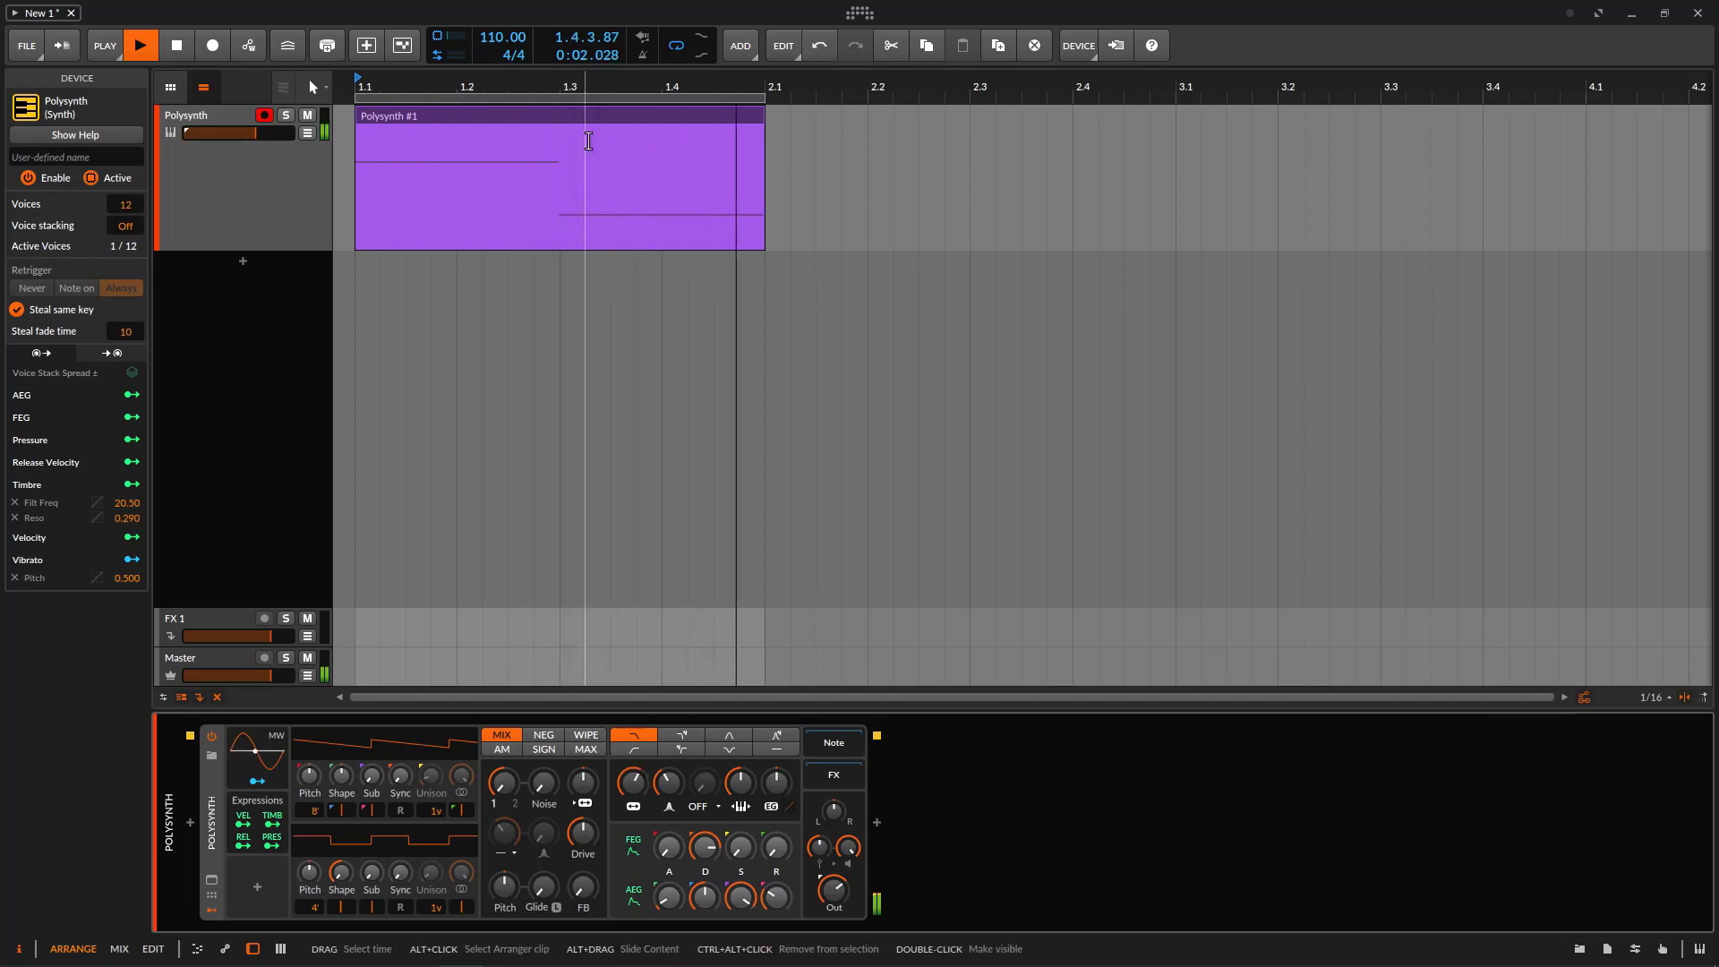
pyautogui.doubleClick(556, 116)
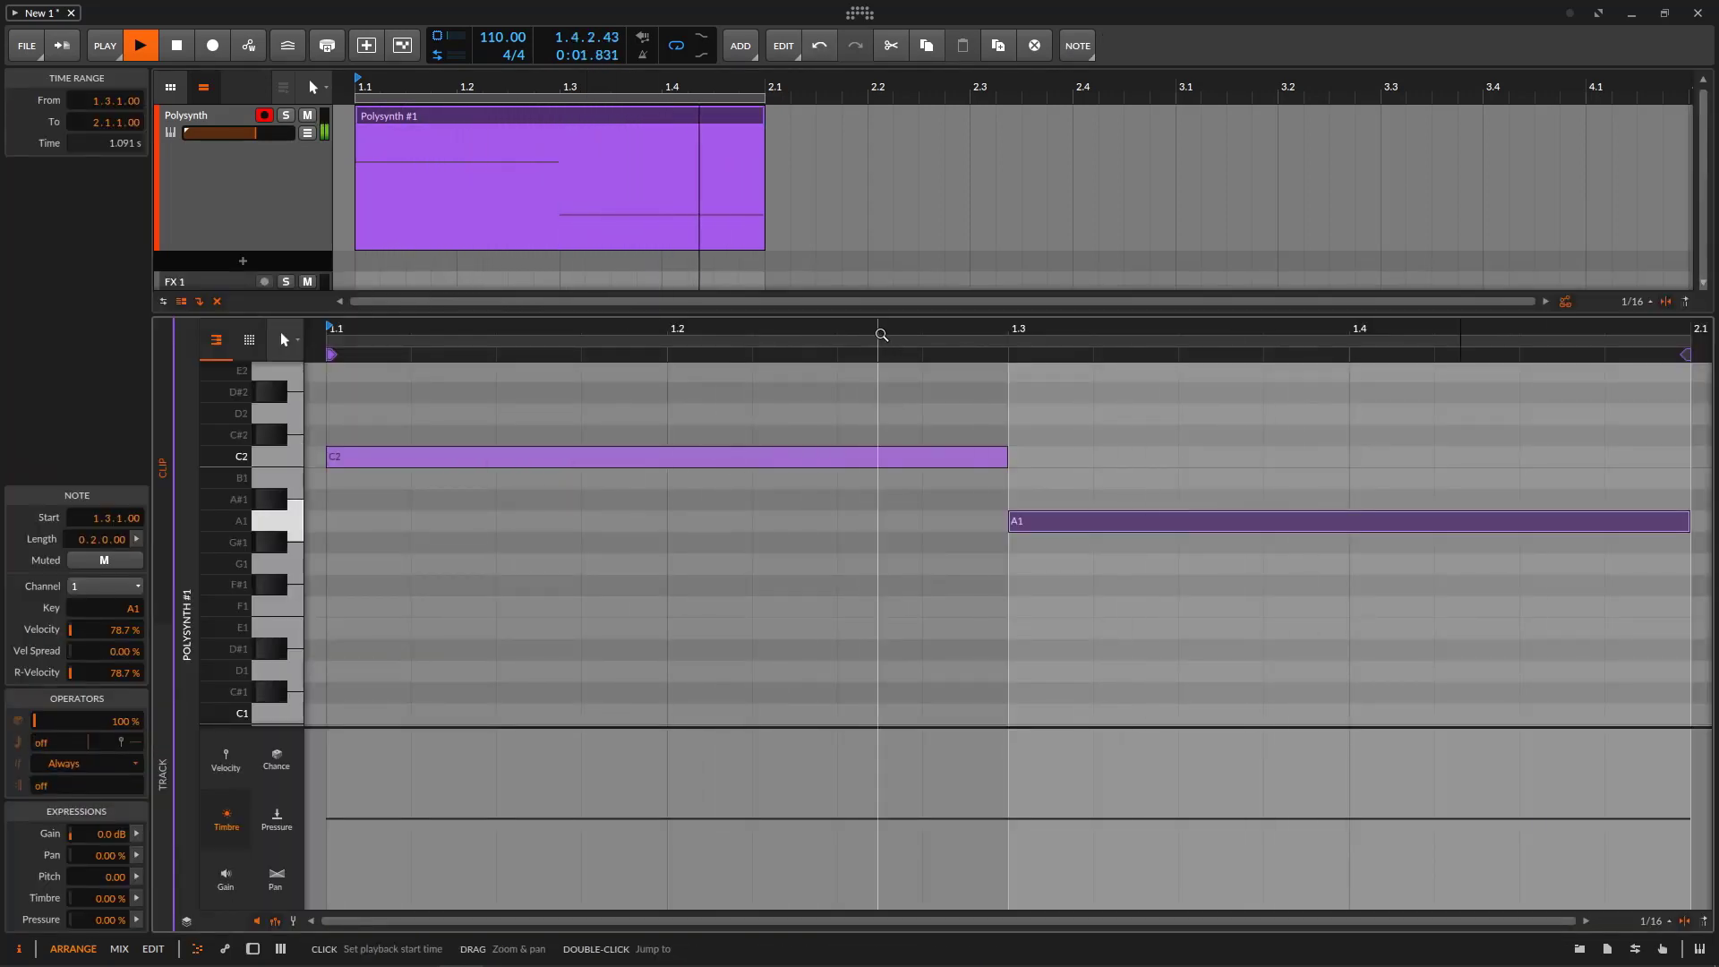
pyautogui.moveTo(881, 334); pyautogui.dragTo(678, 287)
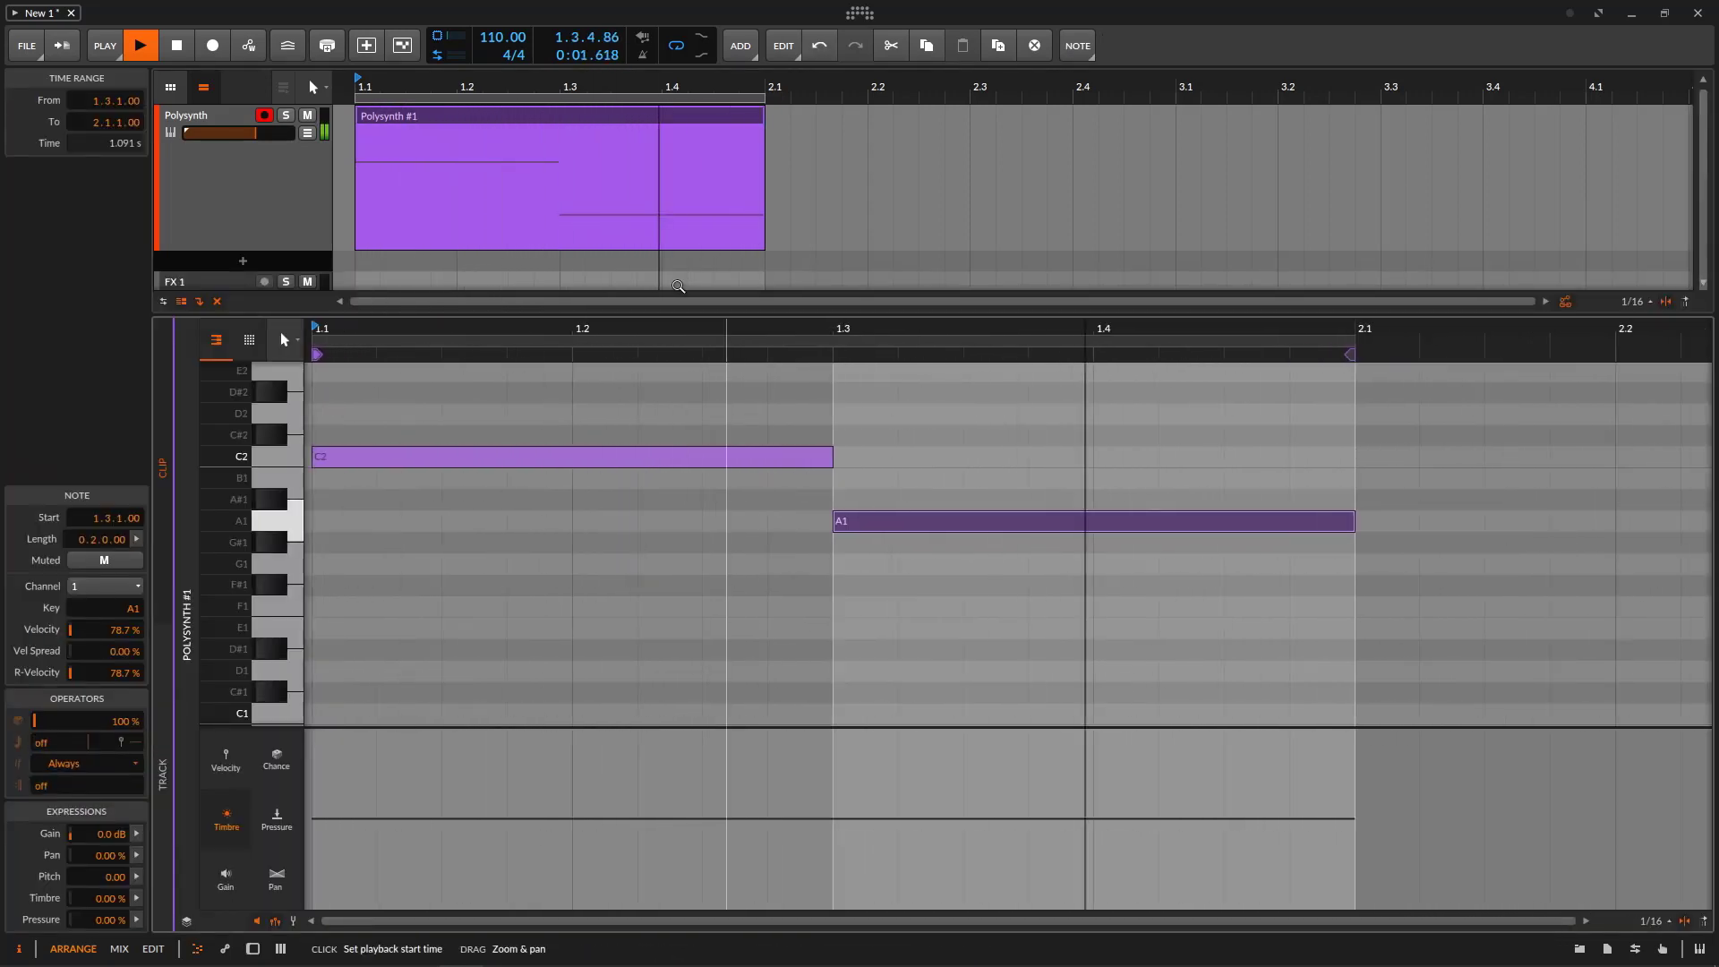
pyautogui.click(178, 47)
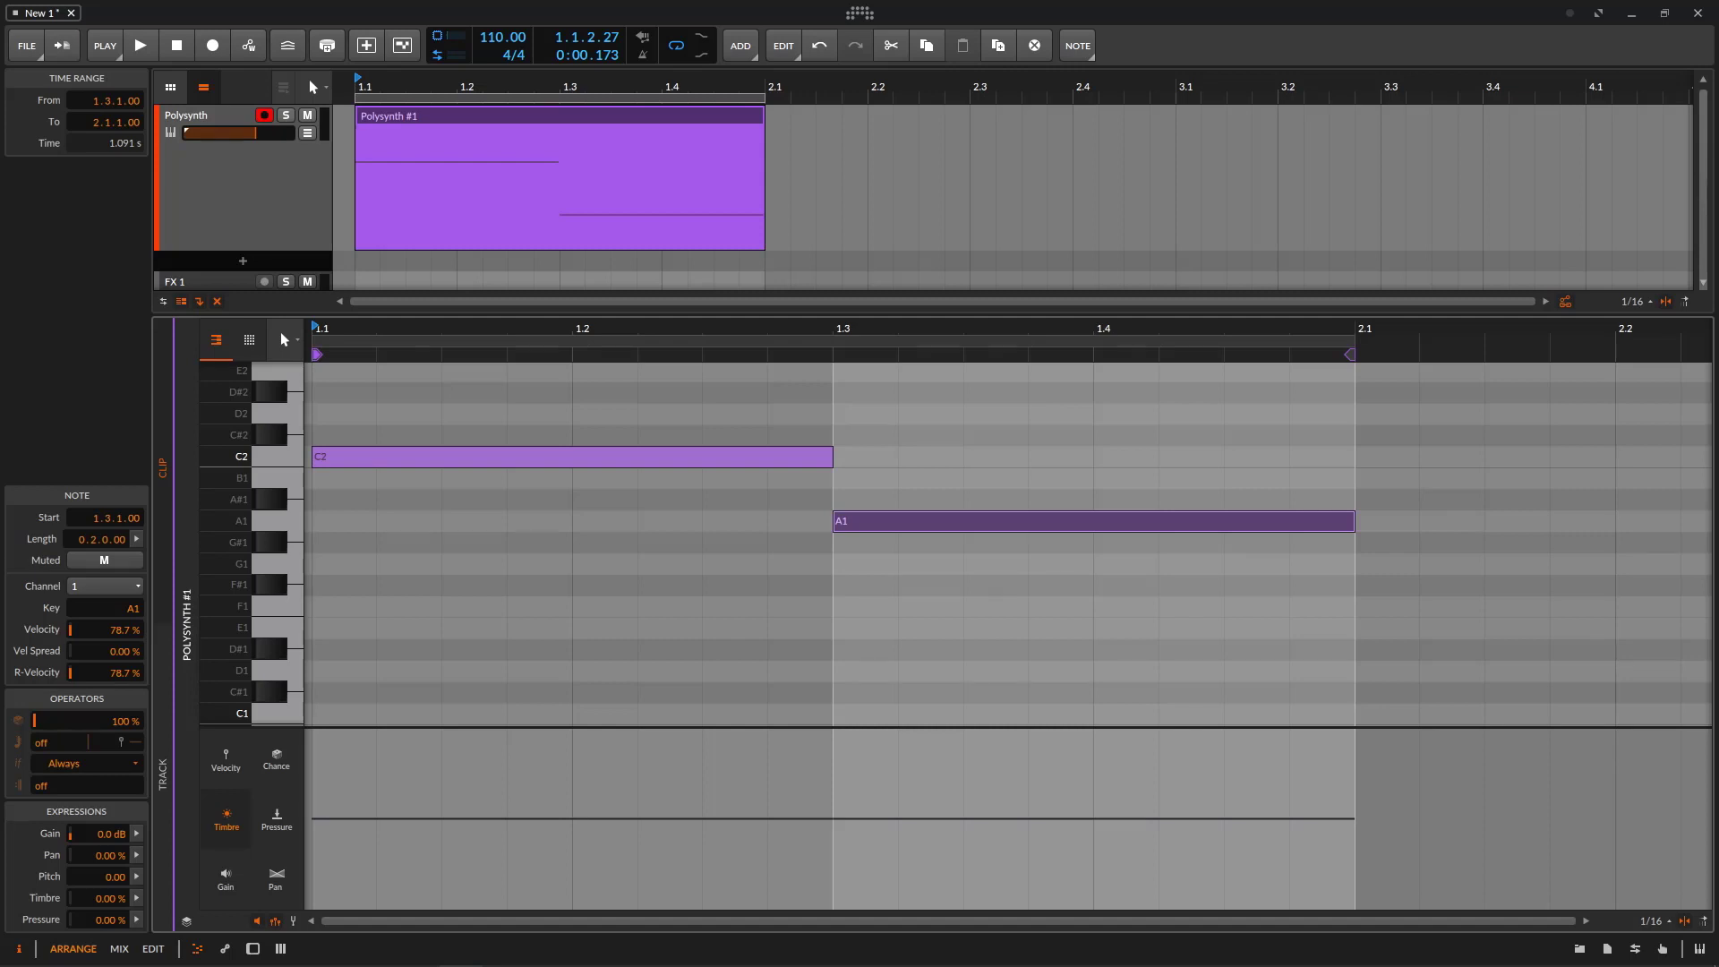
# - Enable micro-pitch expression editing, add a pitch point at 1.2 on the C2 note, and play the loop briefly
pyautogui.moveTo(661, 330); pyautogui.dragTo(690, 324)
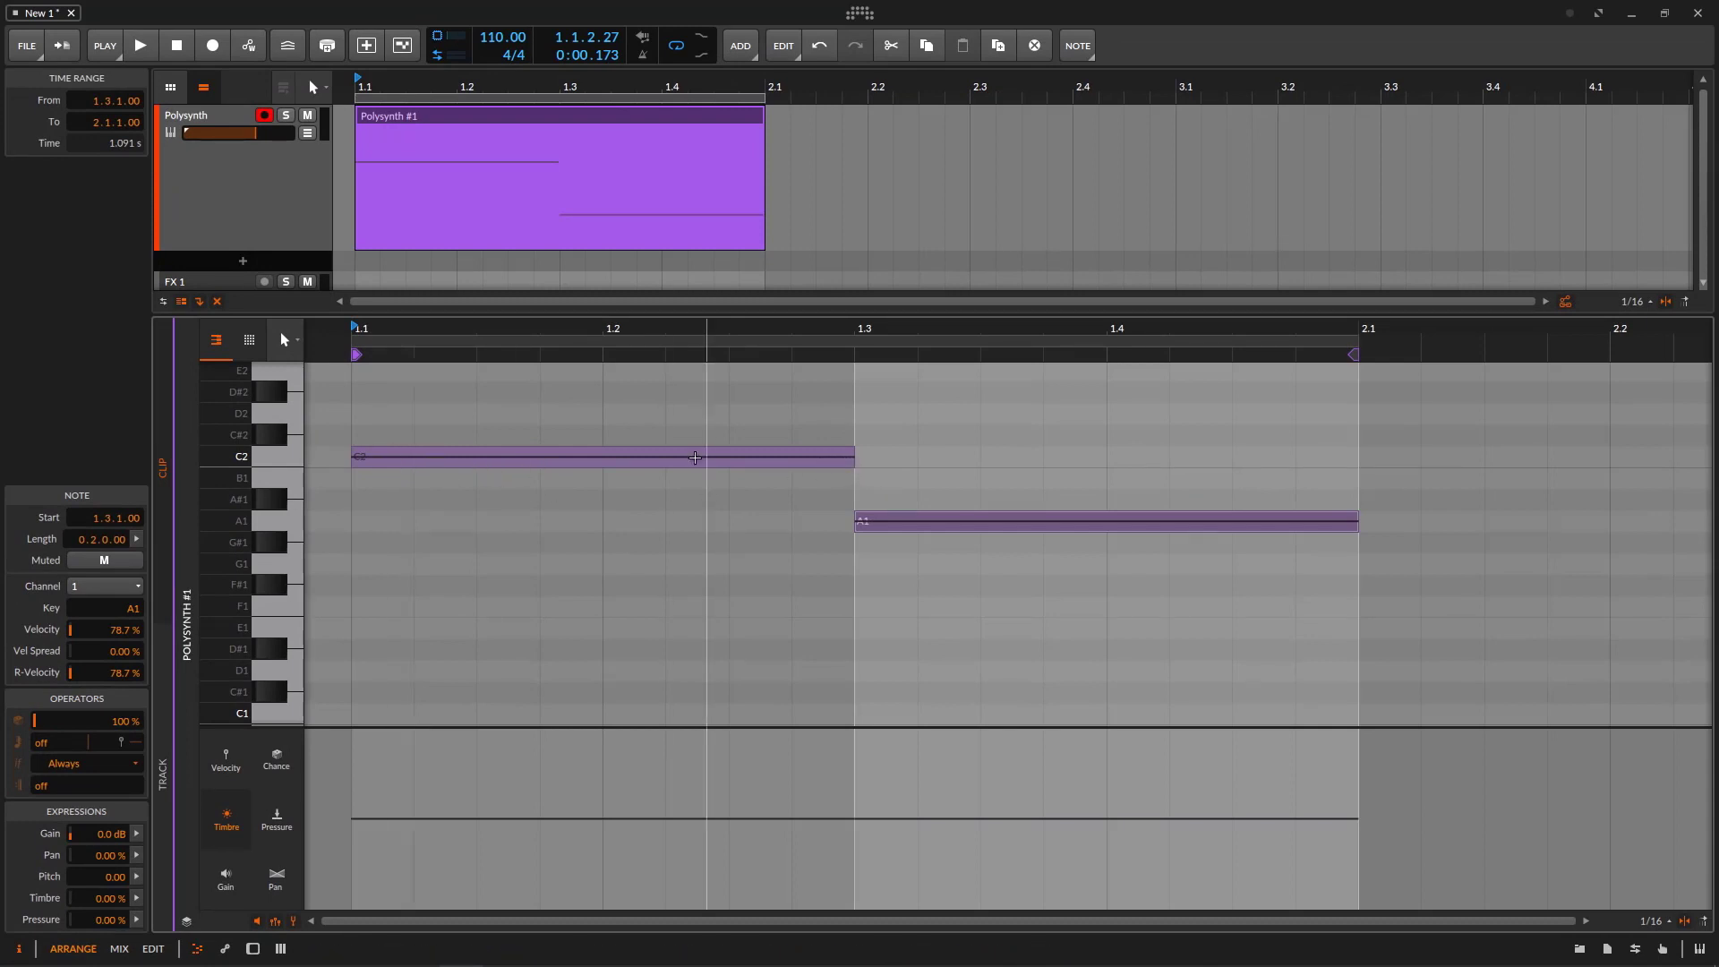
pyautogui.click(139, 45)
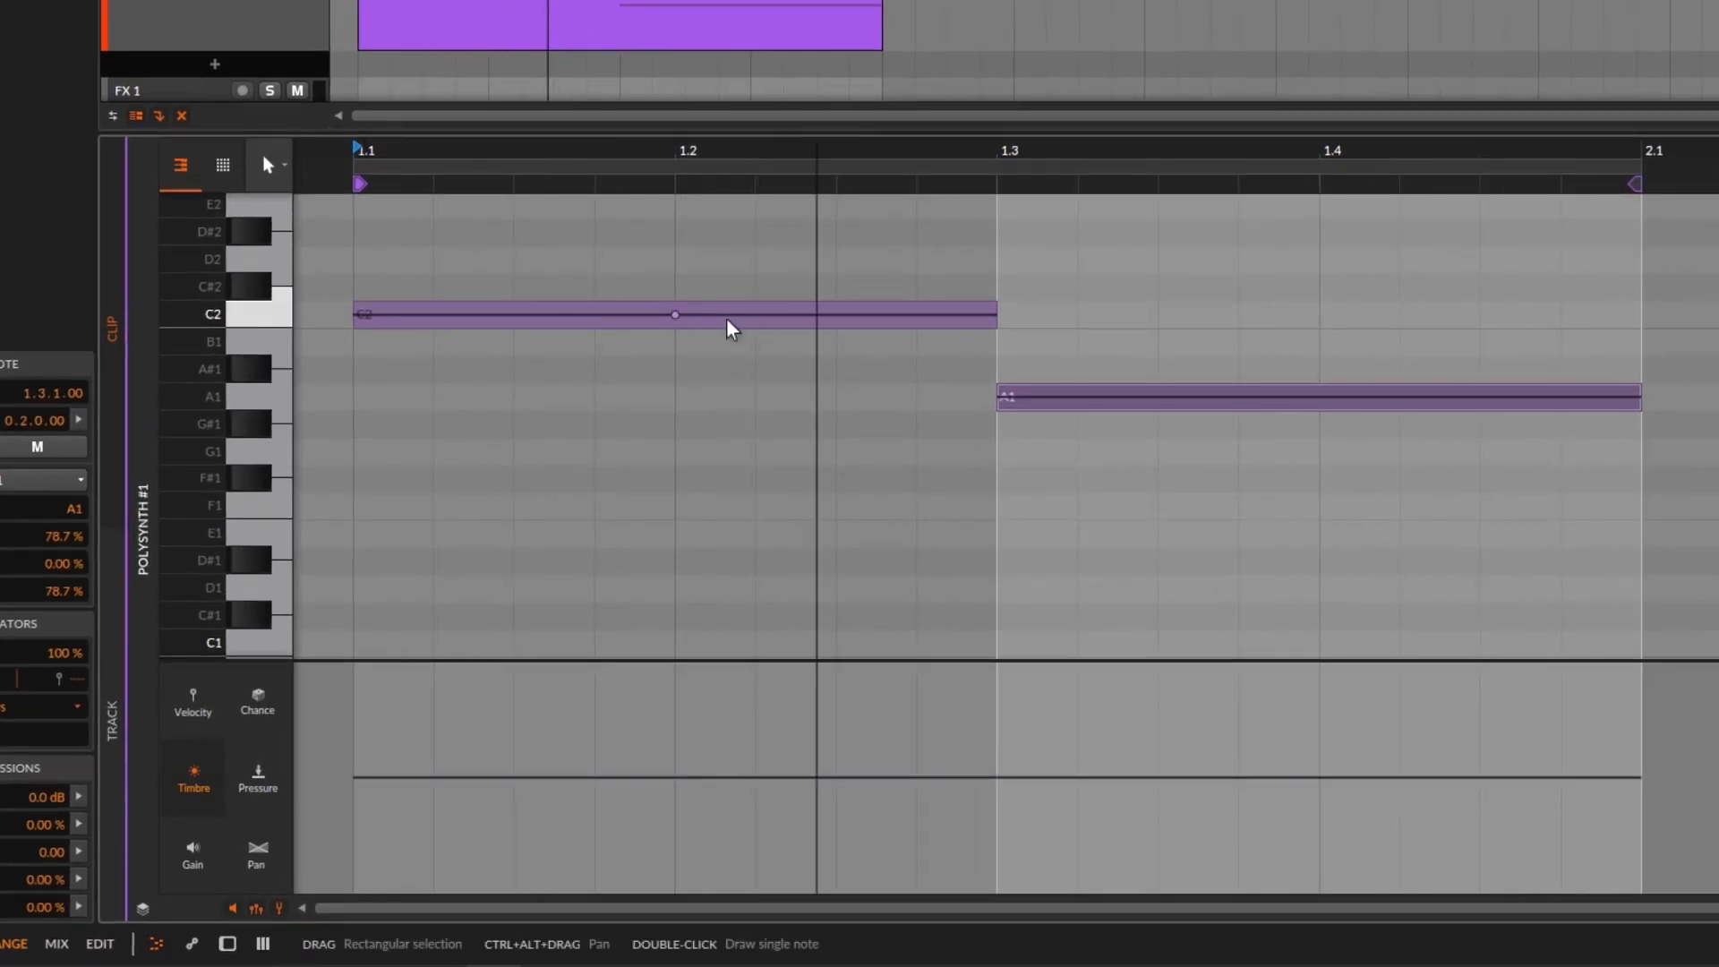
pyautogui.press('space')
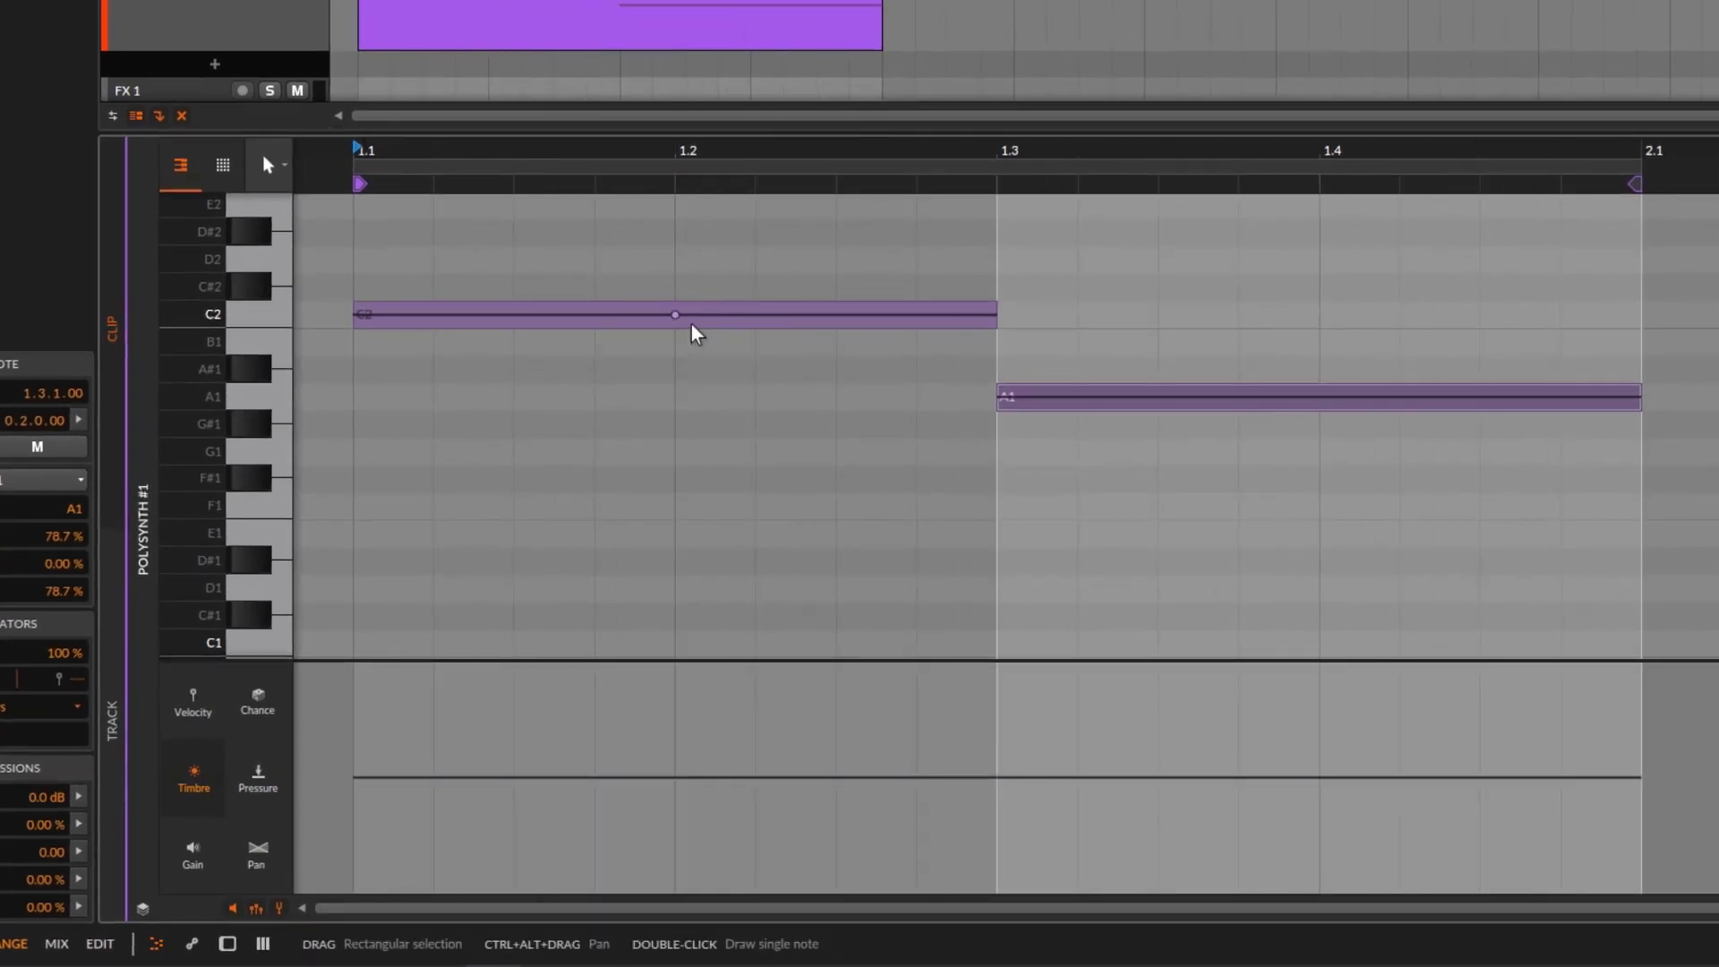
pyautogui.scroll(1, 1074, 303)
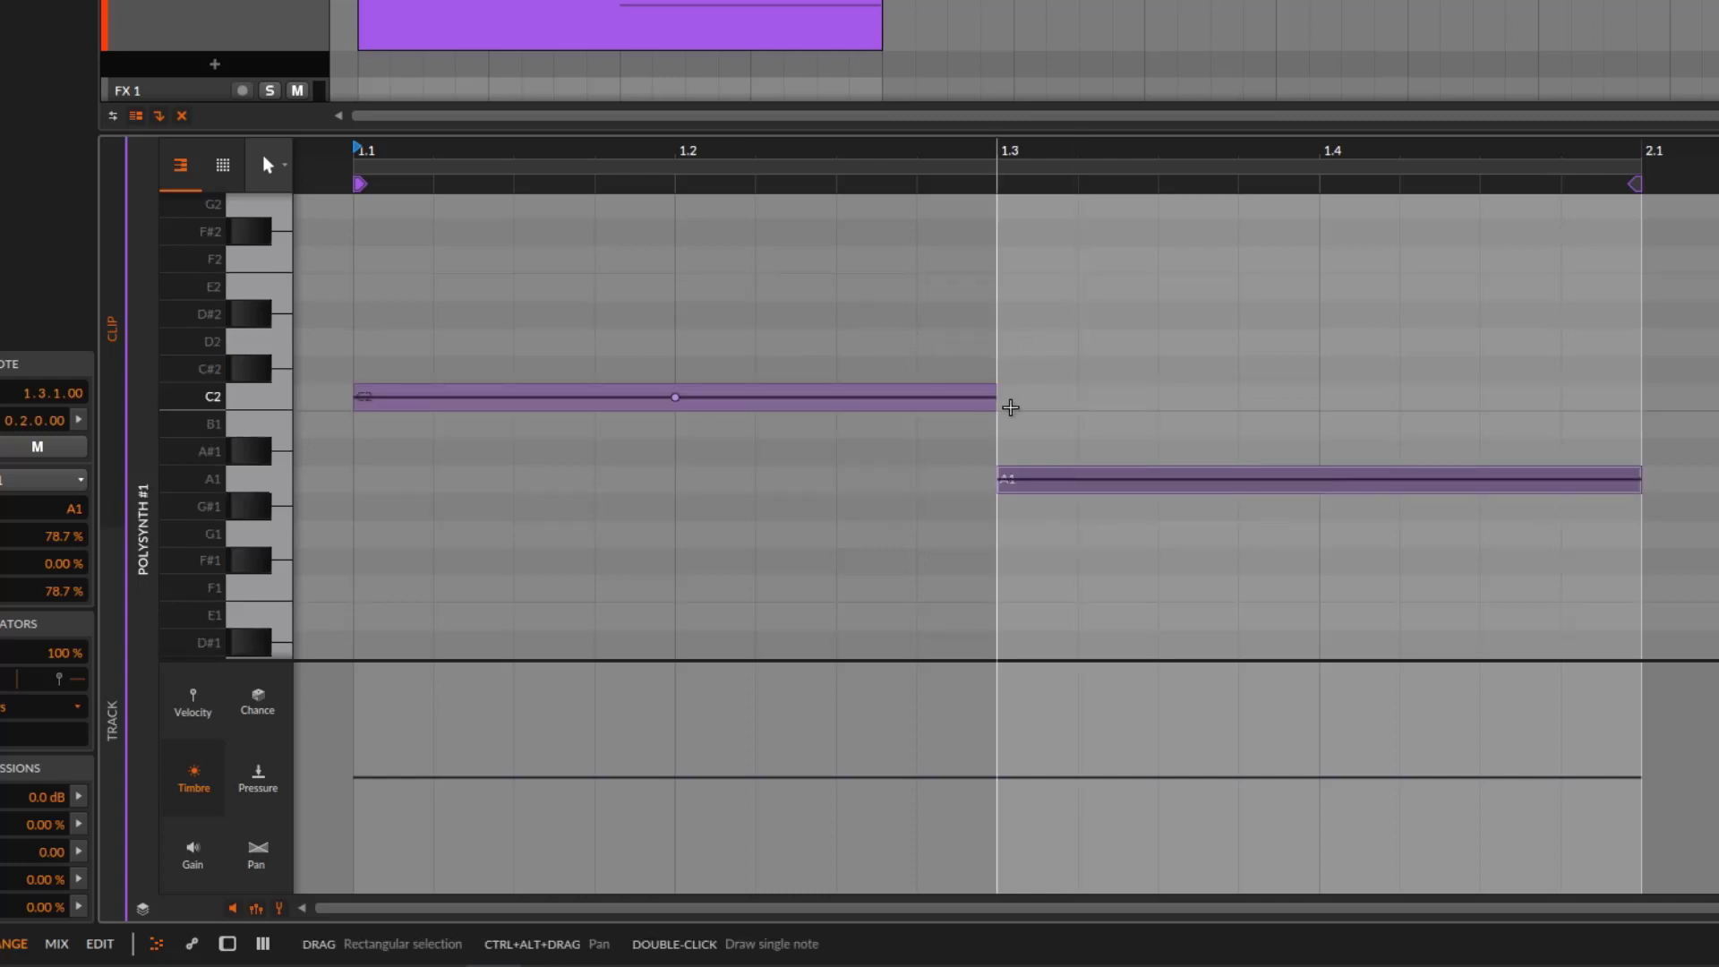
# - Bend the C2 note's pitch up to 5.00 halfway between 1.2 and 1.3, and down to A1 at its end
pyautogui.moveTo(996, 397); pyautogui.dragTo(996, 288)
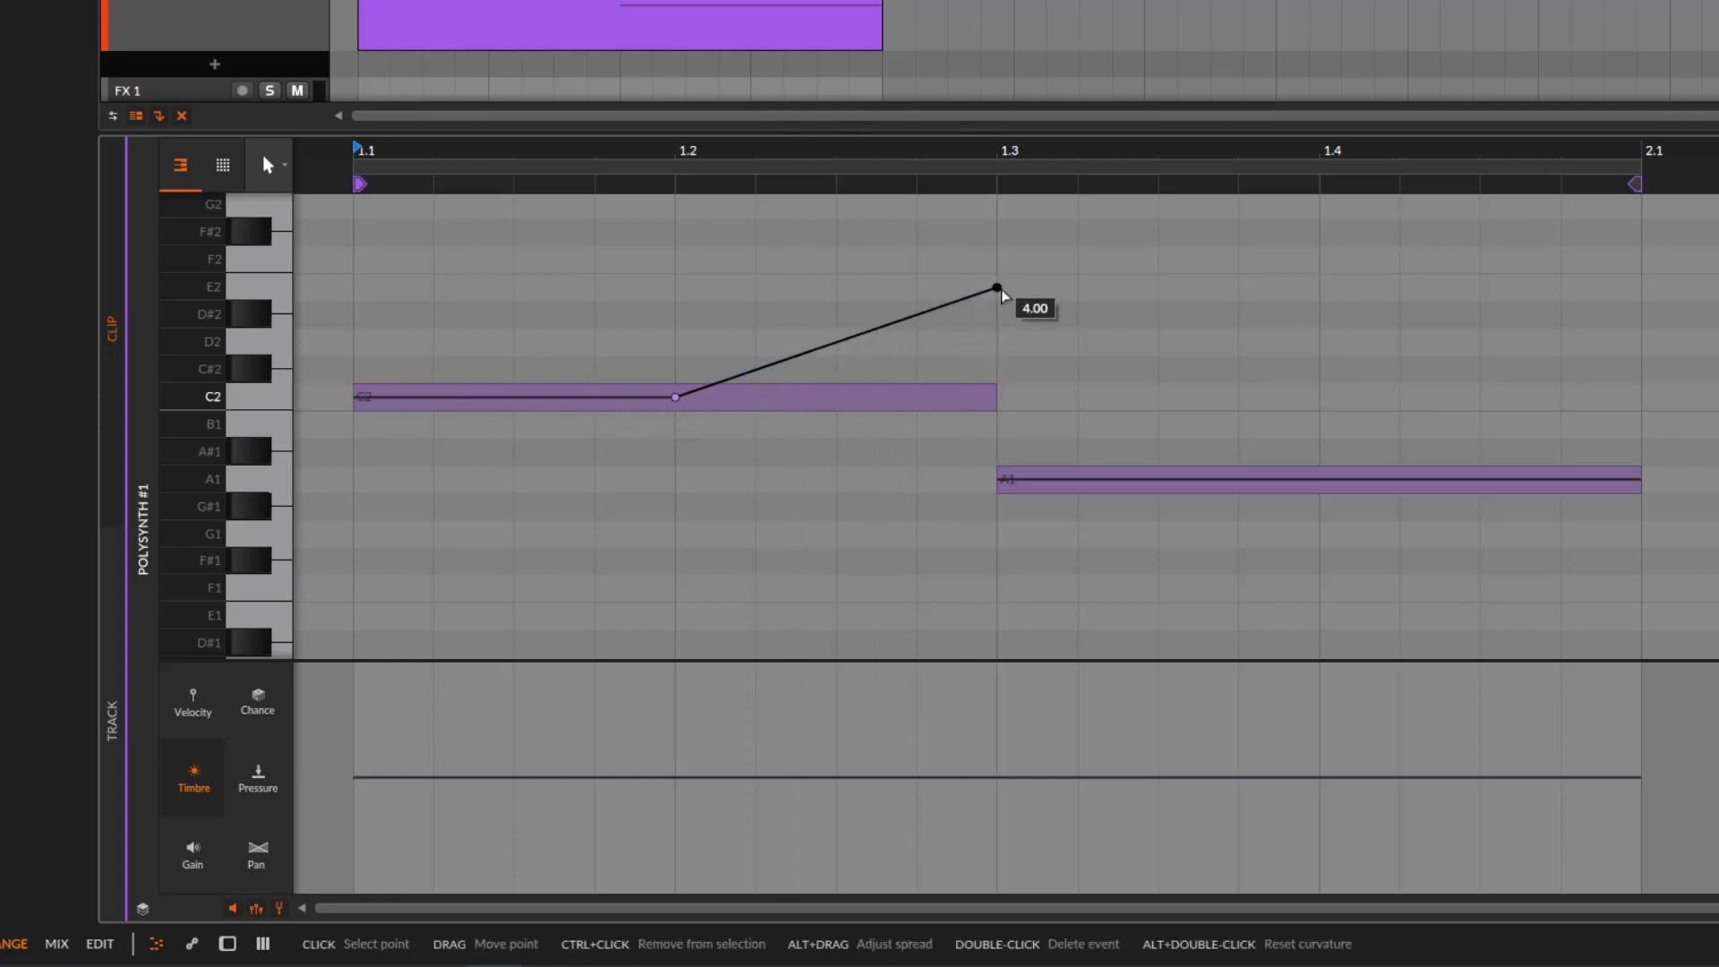
pyautogui.moveTo(997, 288)
pyautogui.mouseDown()
pyautogui.moveTo(998, 395)
pyautogui.moveTo(997, 261)
pyautogui.mouseUp()
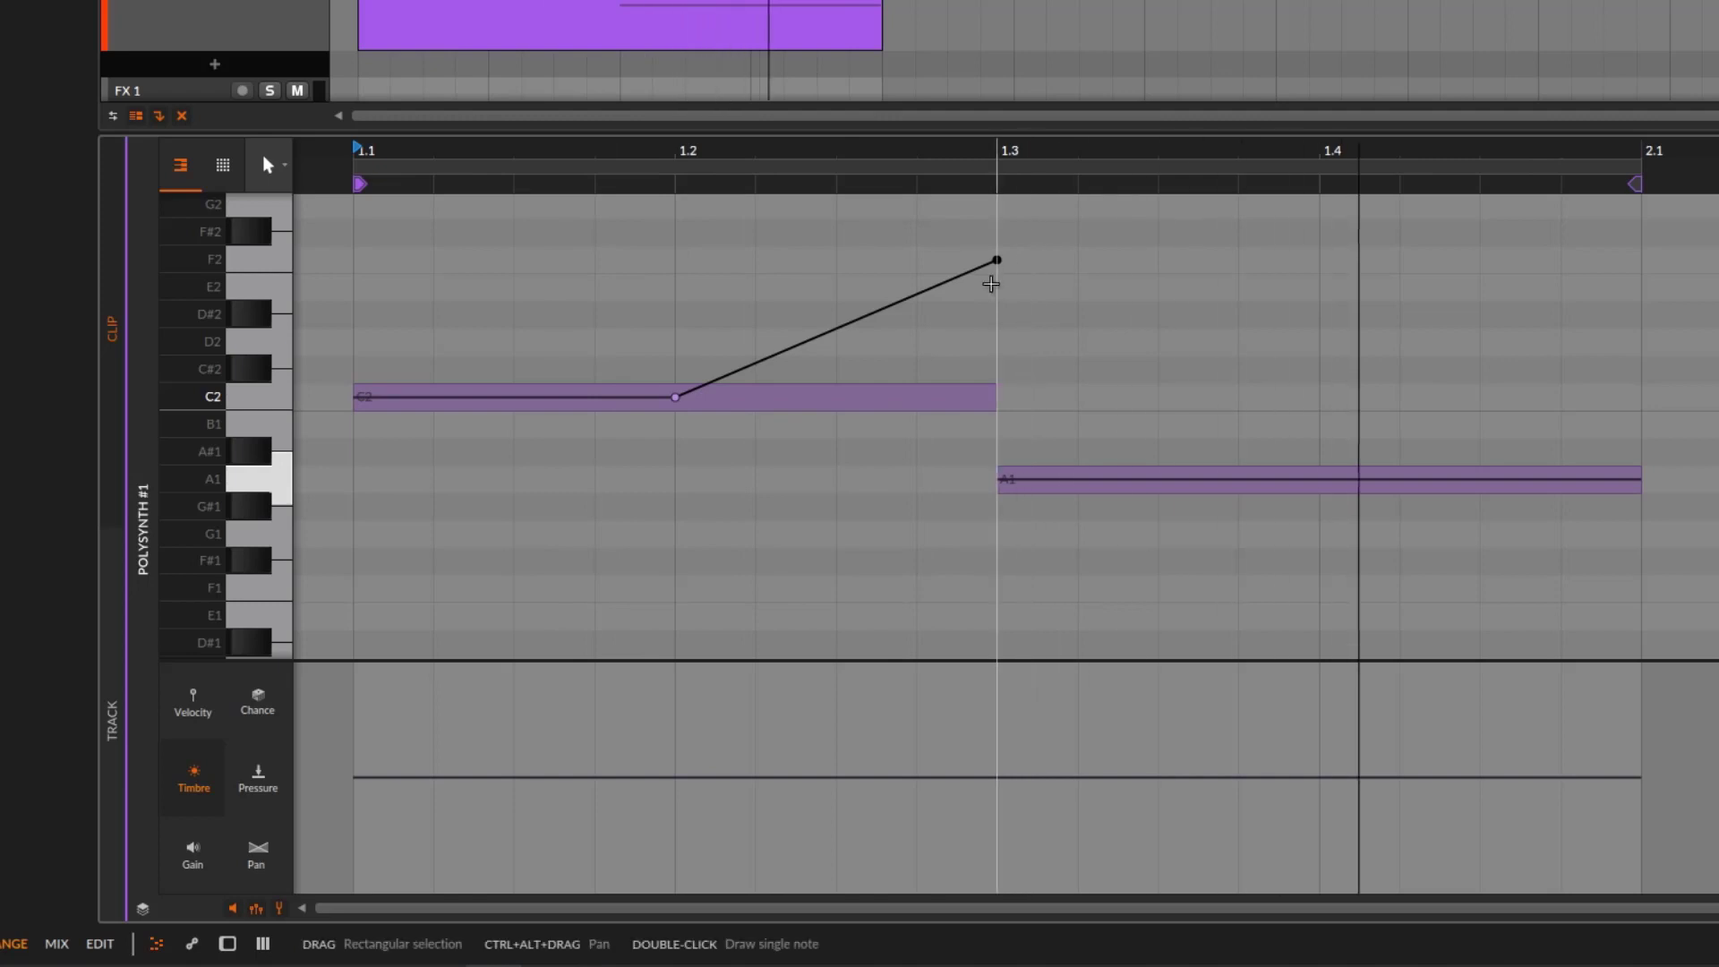
pyautogui.moveTo(996, 259); pyautogui.dragTo(836, 259)
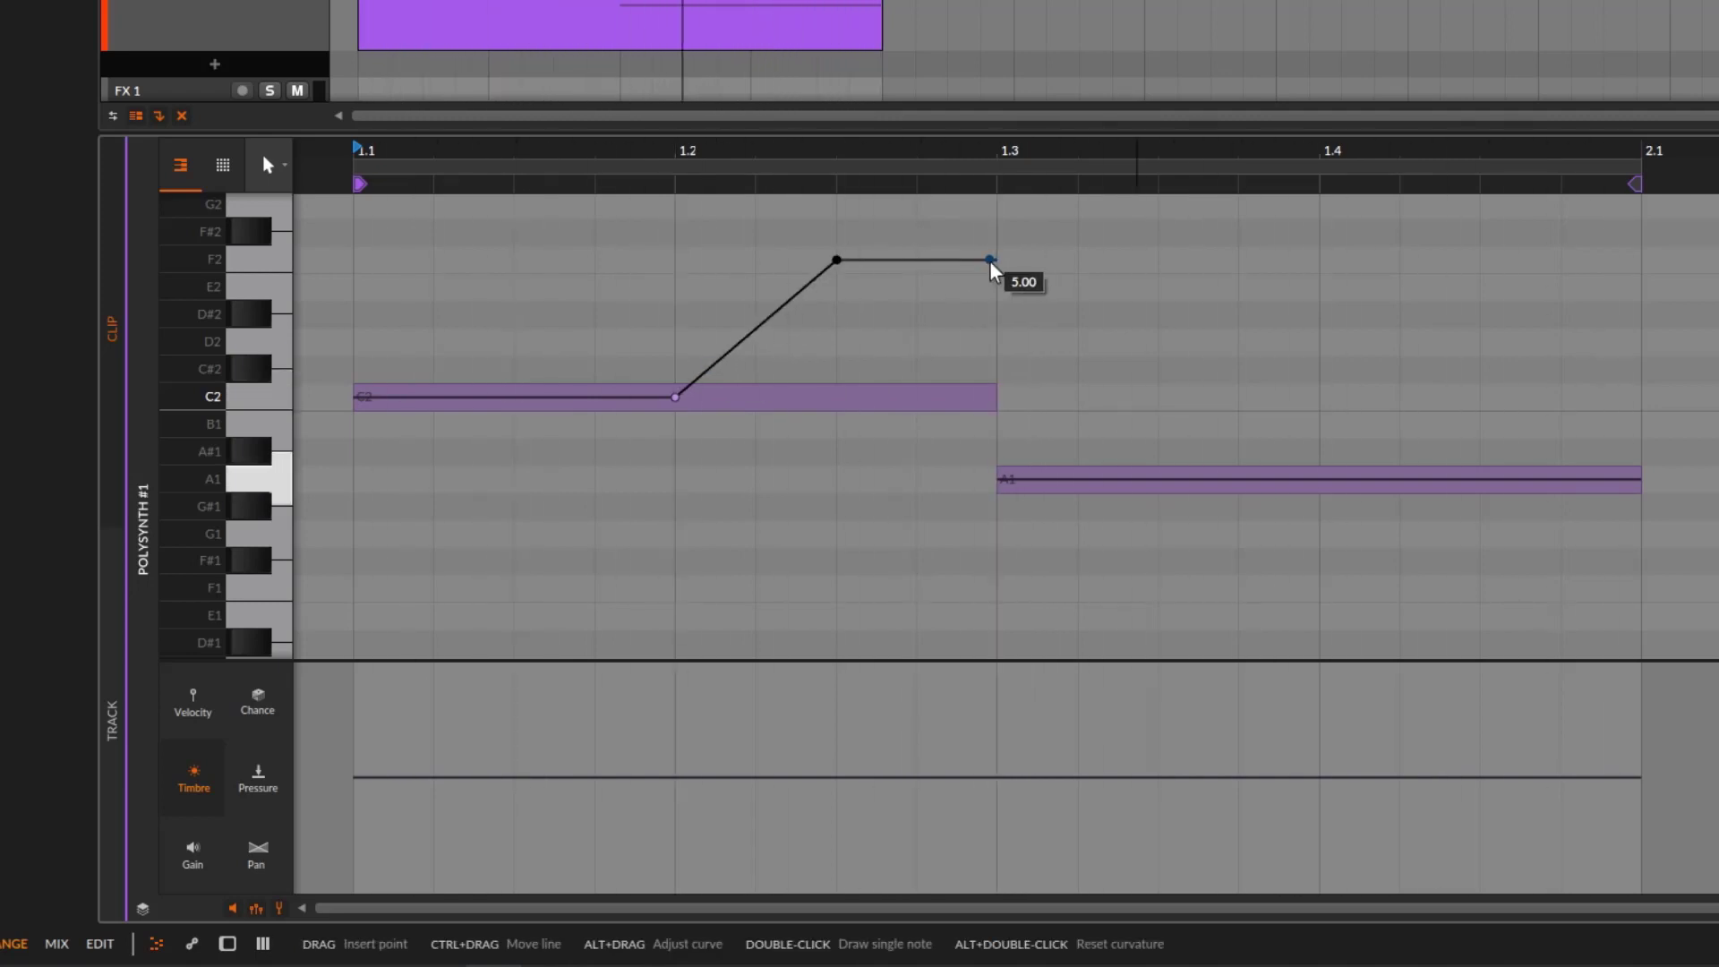
pyautogui.moveTo(992, 261); pyautogui.dragTo(998, 479)
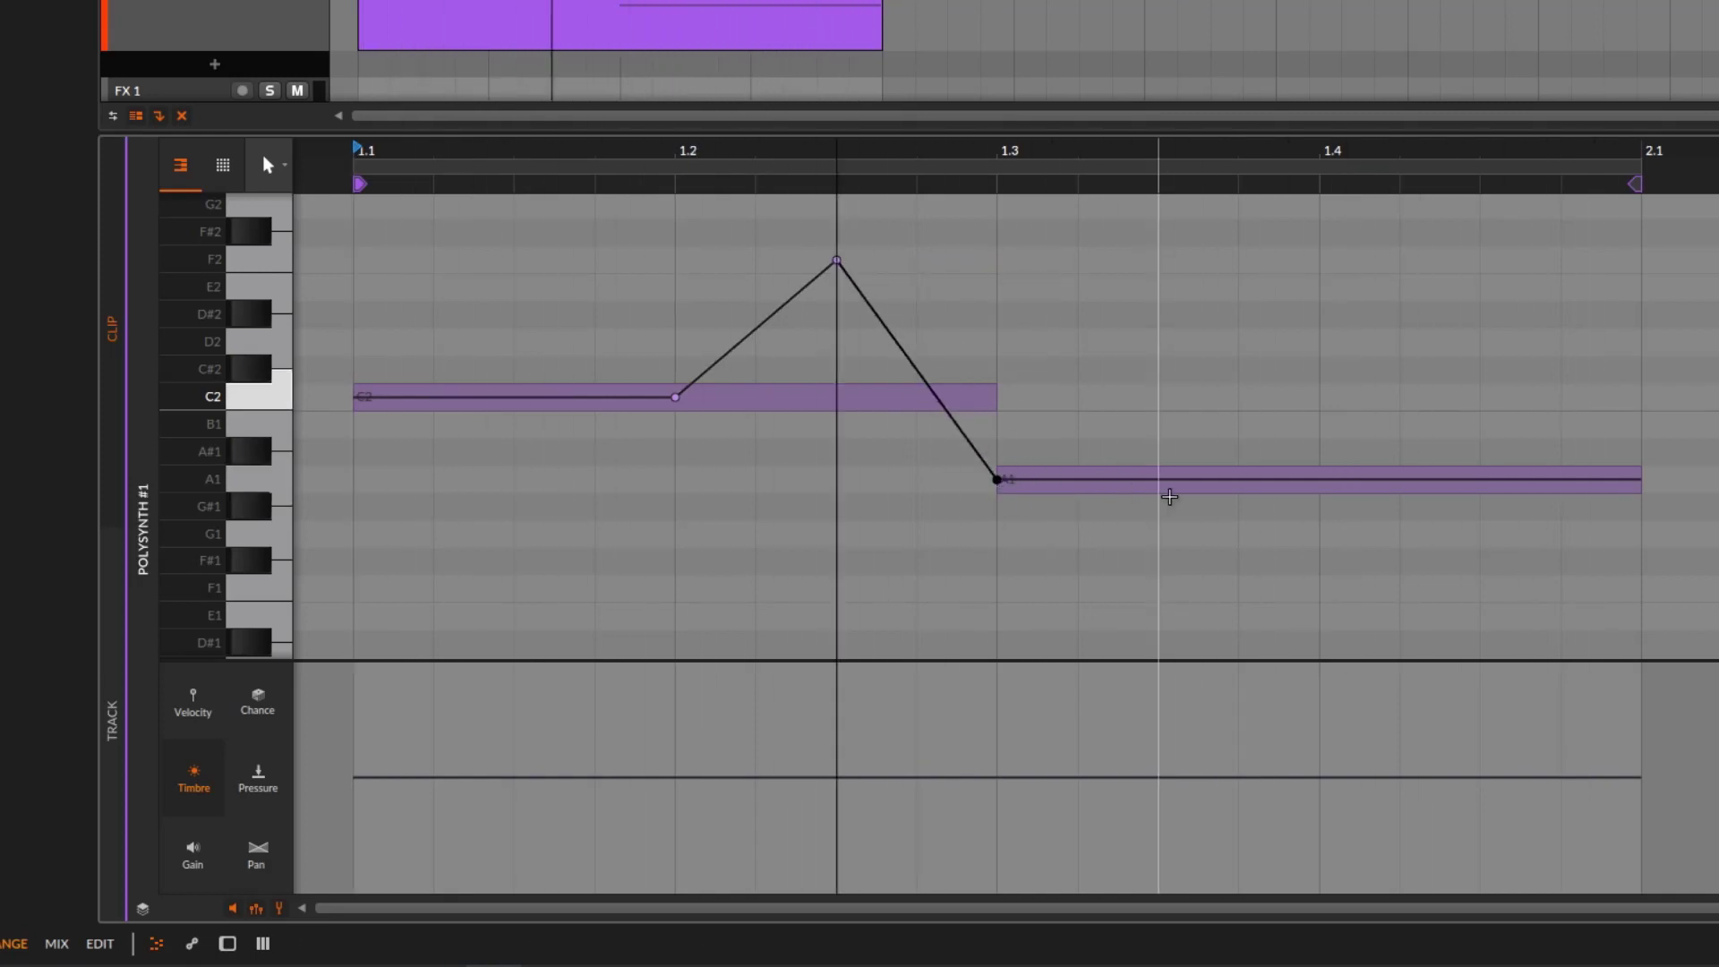
# - View the Polysynth device briefly, and add pitch peaks of 3.00 in the C2 note's first beat and 5.00 in the A1 note
pyautogui.doubleClick(269, 18)
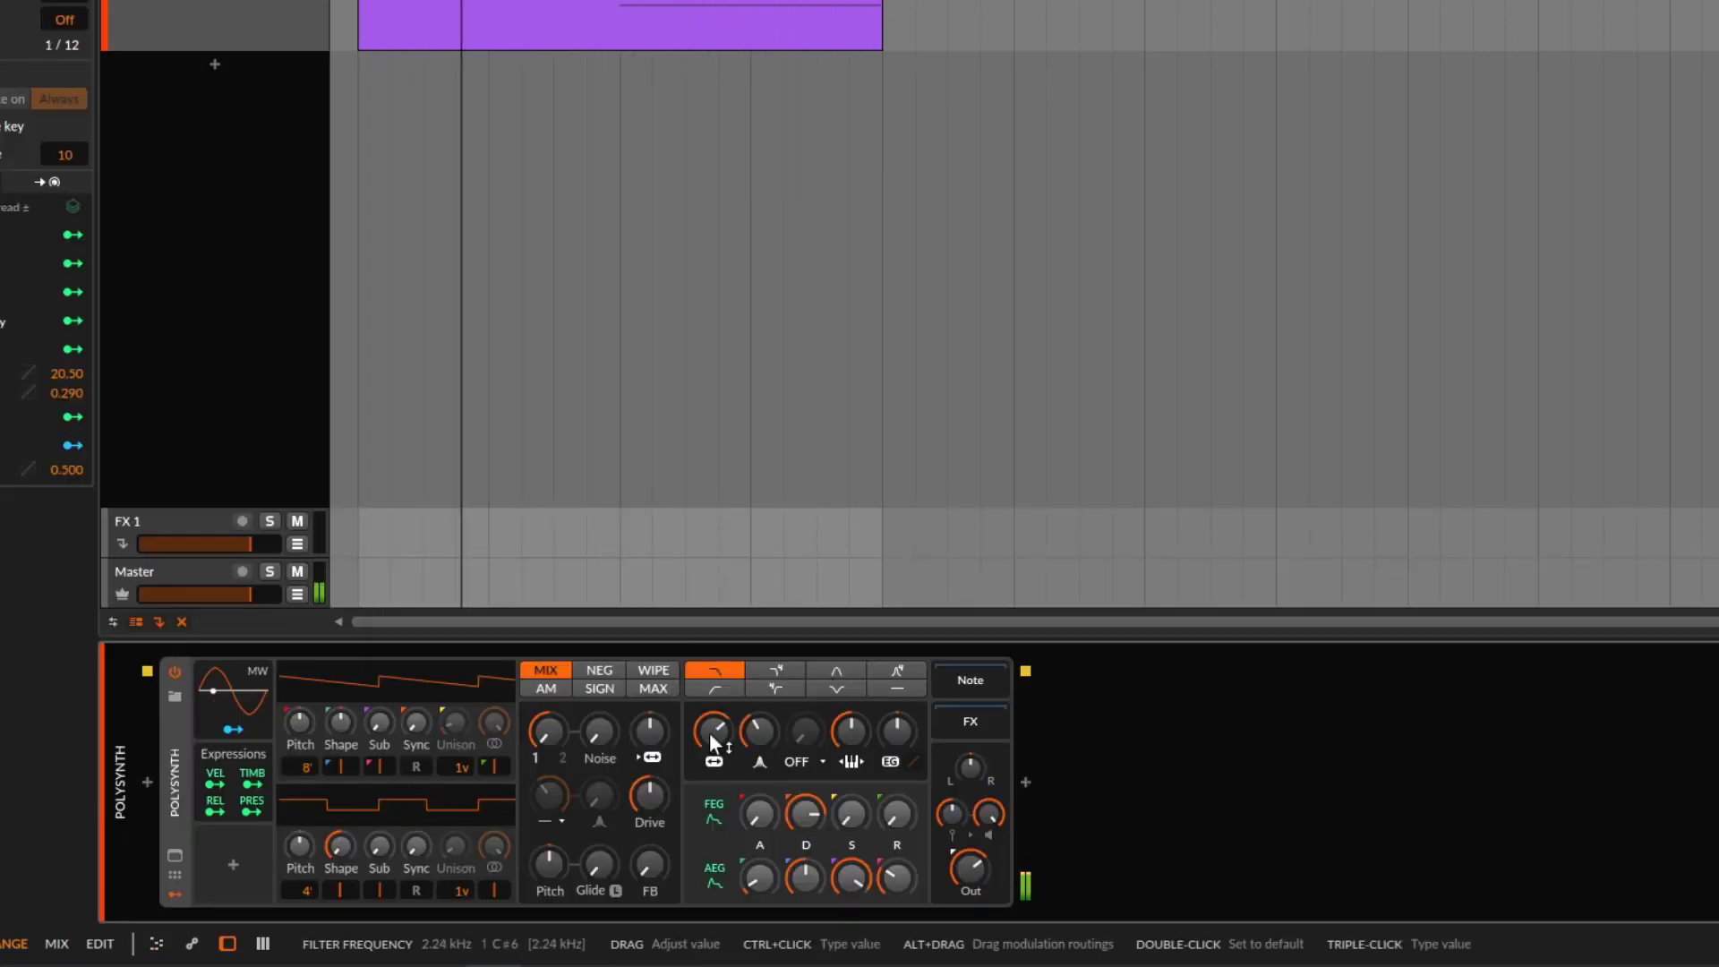
pyautogui.doubleClick(757, 5)
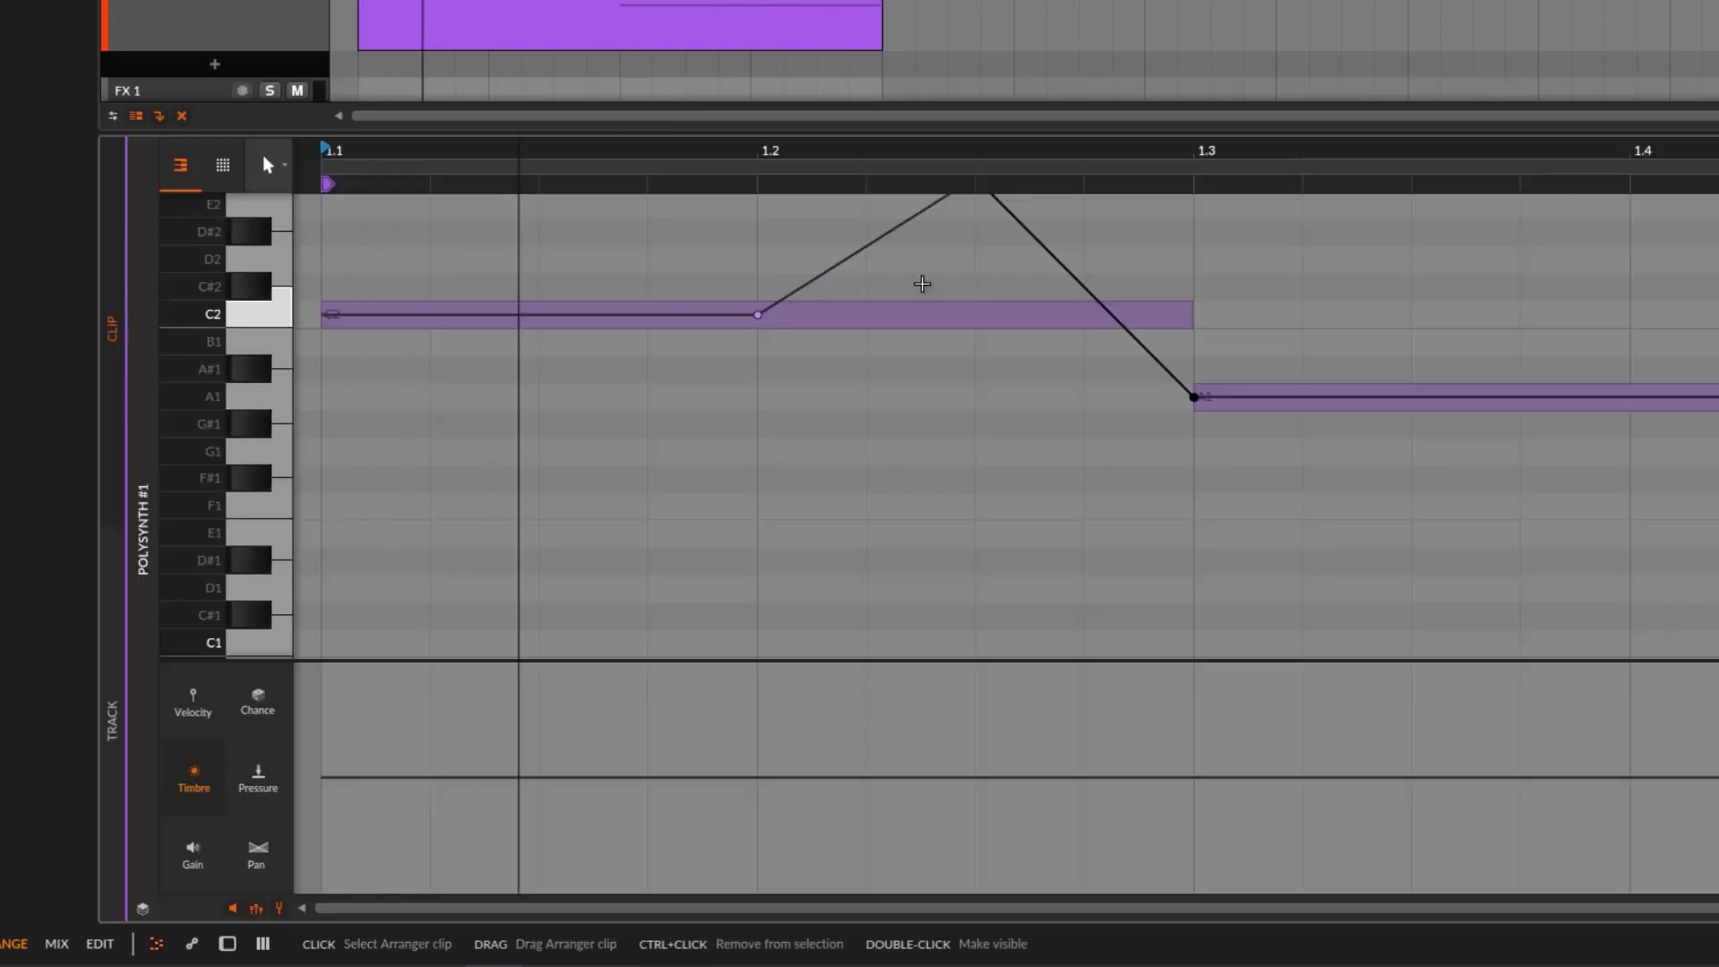
pyautogui.scroll(3, 1302, 550)
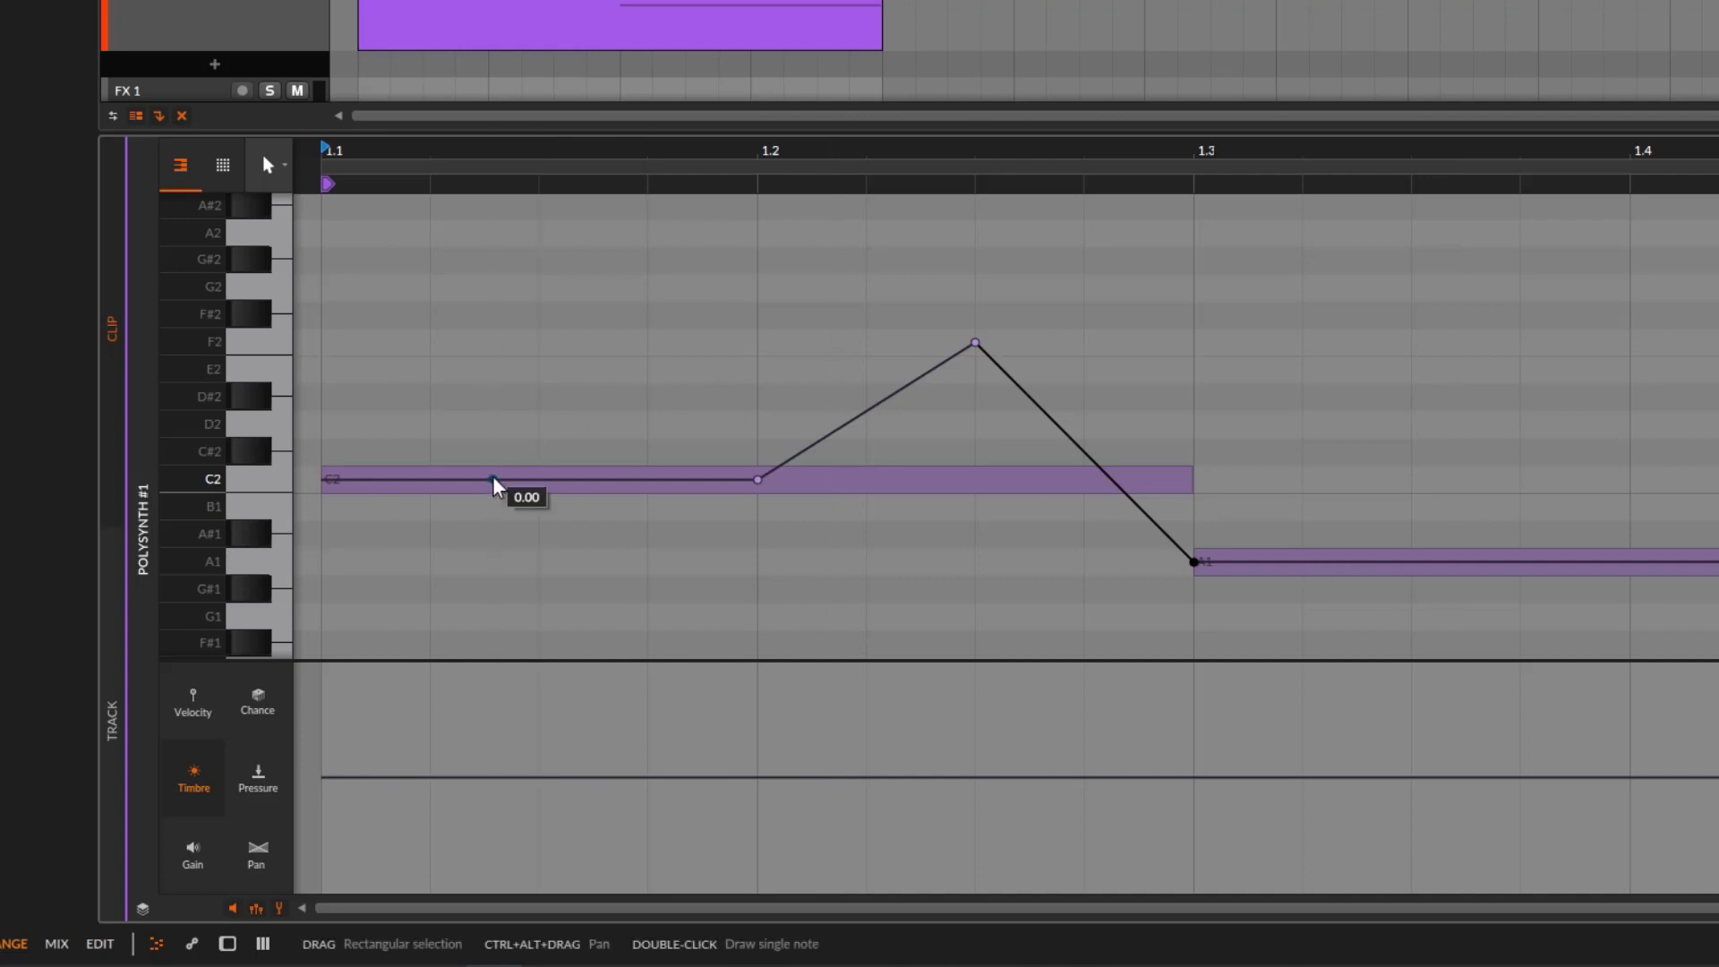
pyautogui.moveTo(538, 452); pyautogui.dragTo(538, 397)
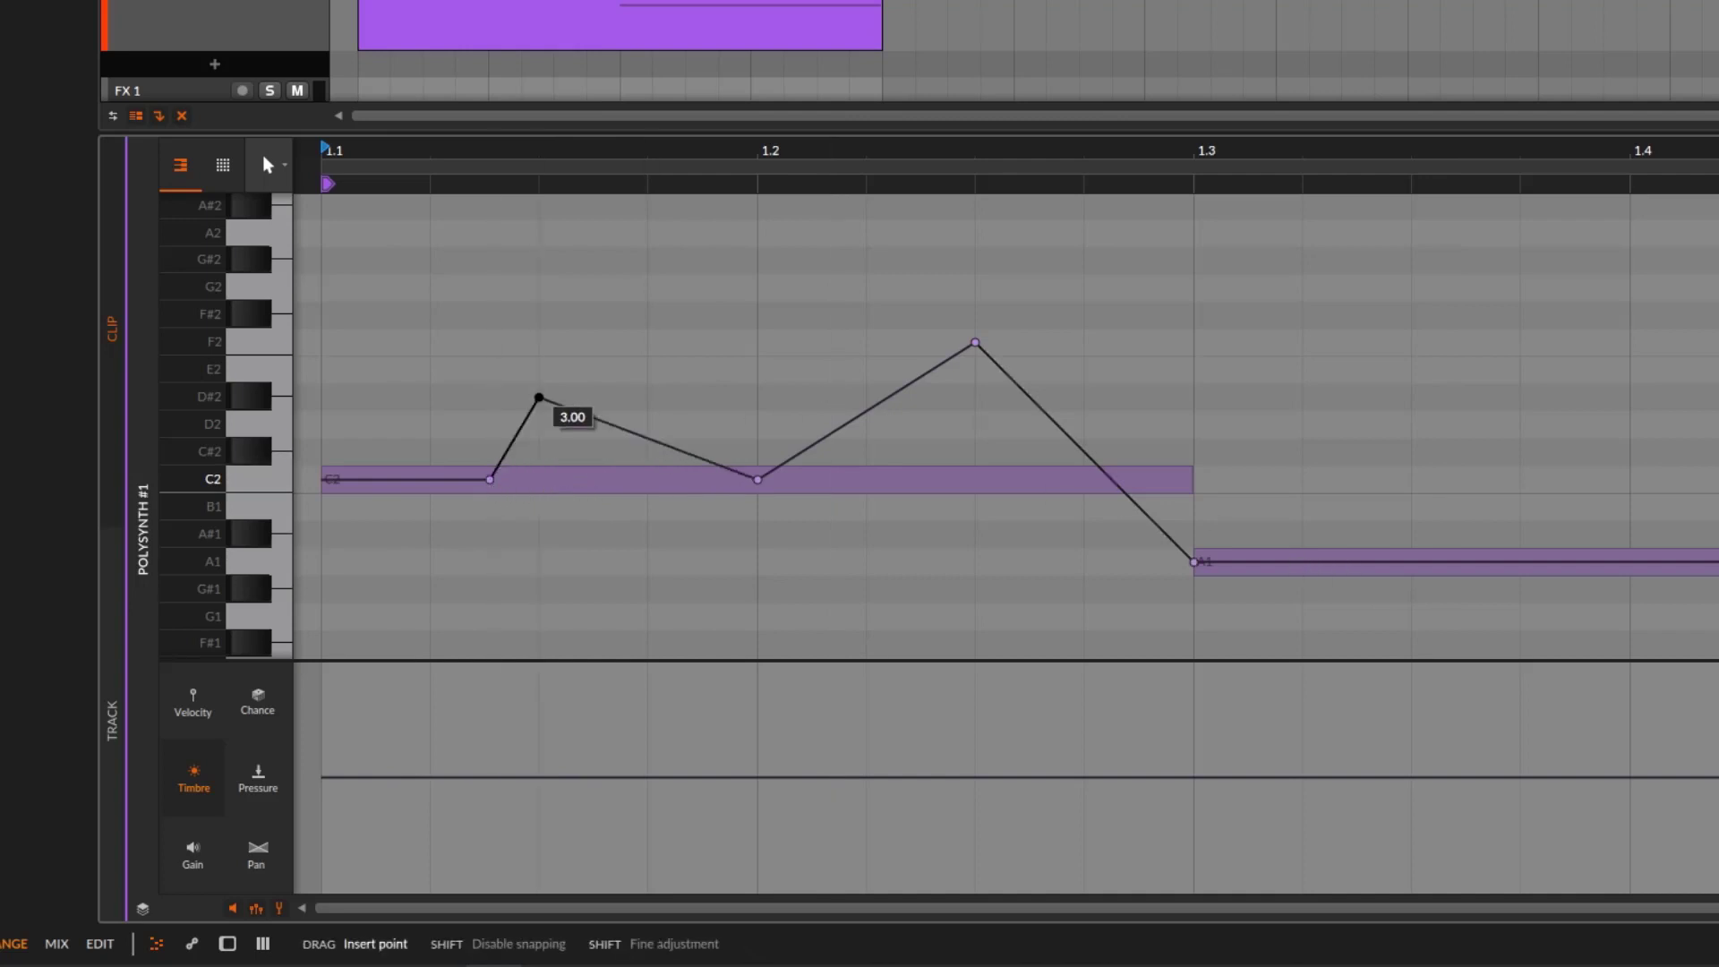
pyautogui.press('space')
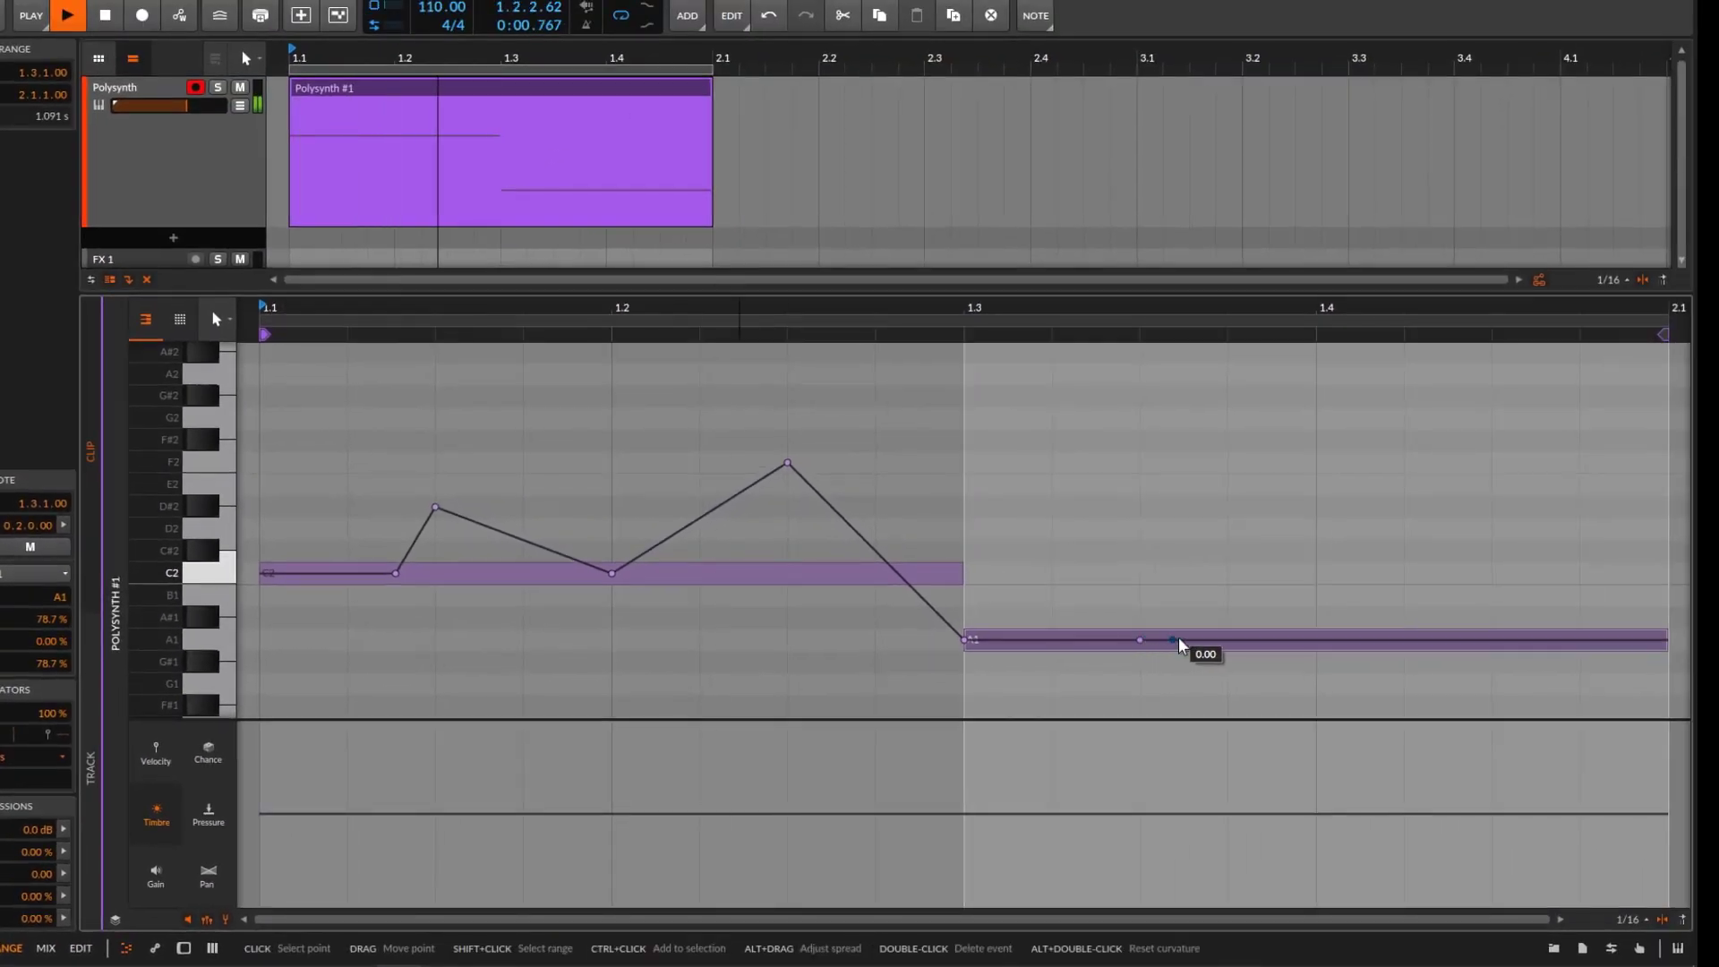
pyautogui.moveTo(1178, 645); pyautogui.dragTo(1403, 529)
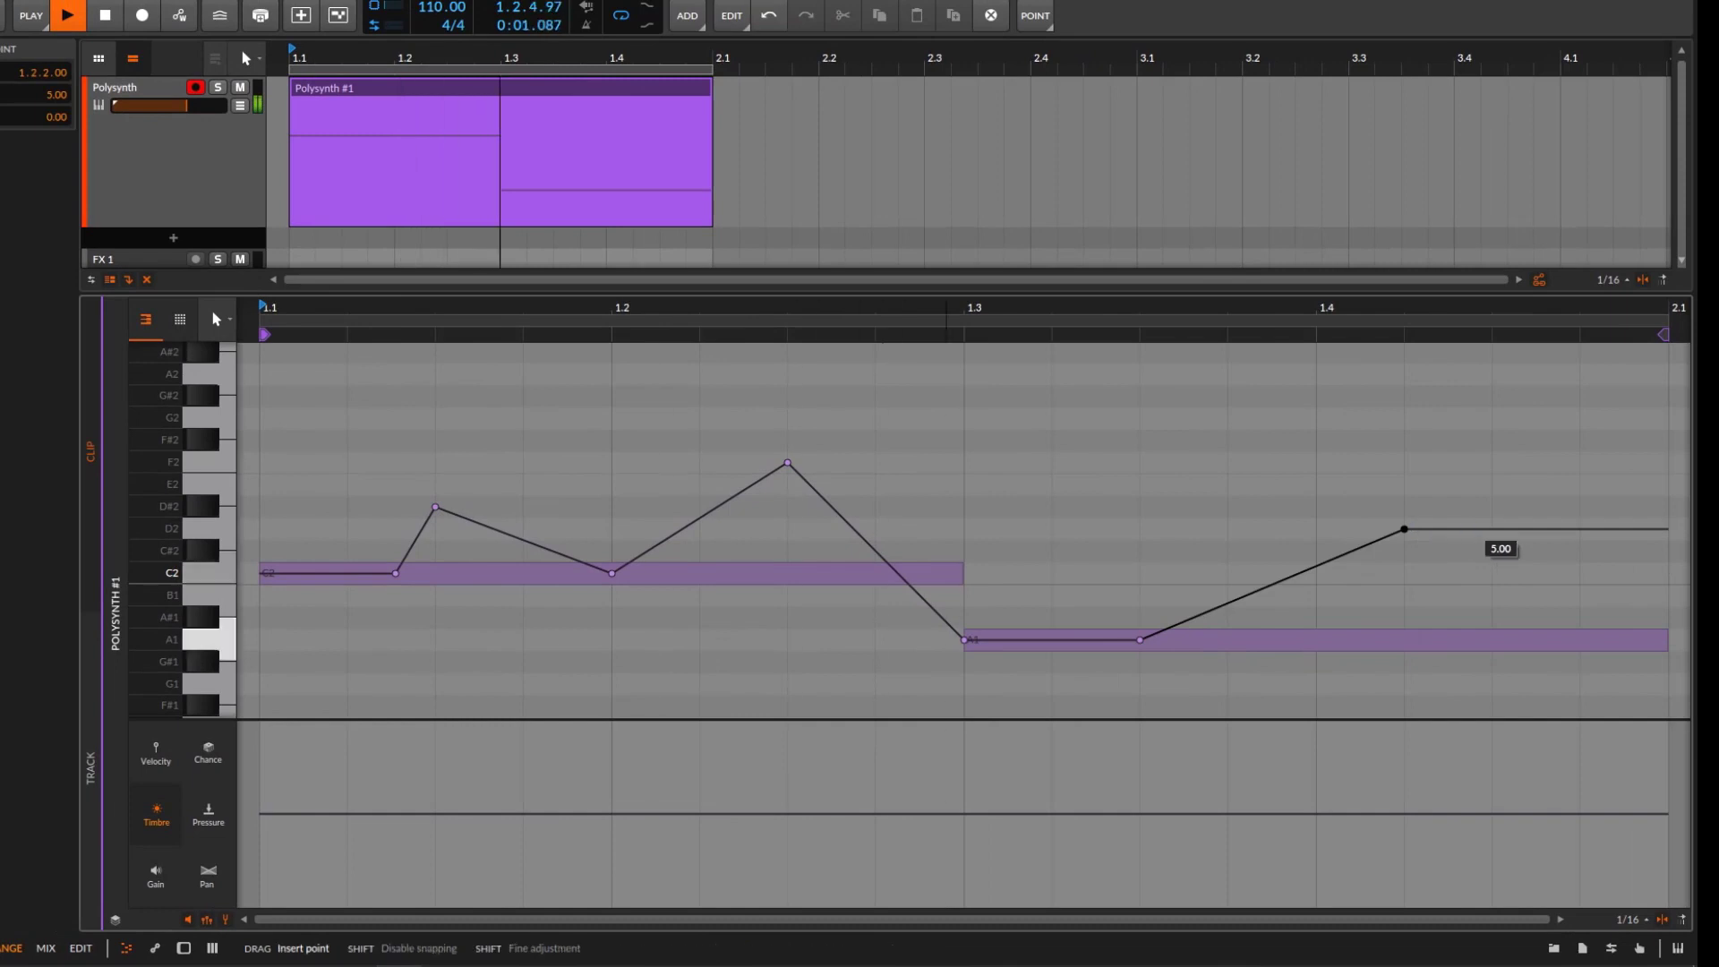
pyautogui.moveTo(1580, 529); pyautogui.dragTo(1492, 639)
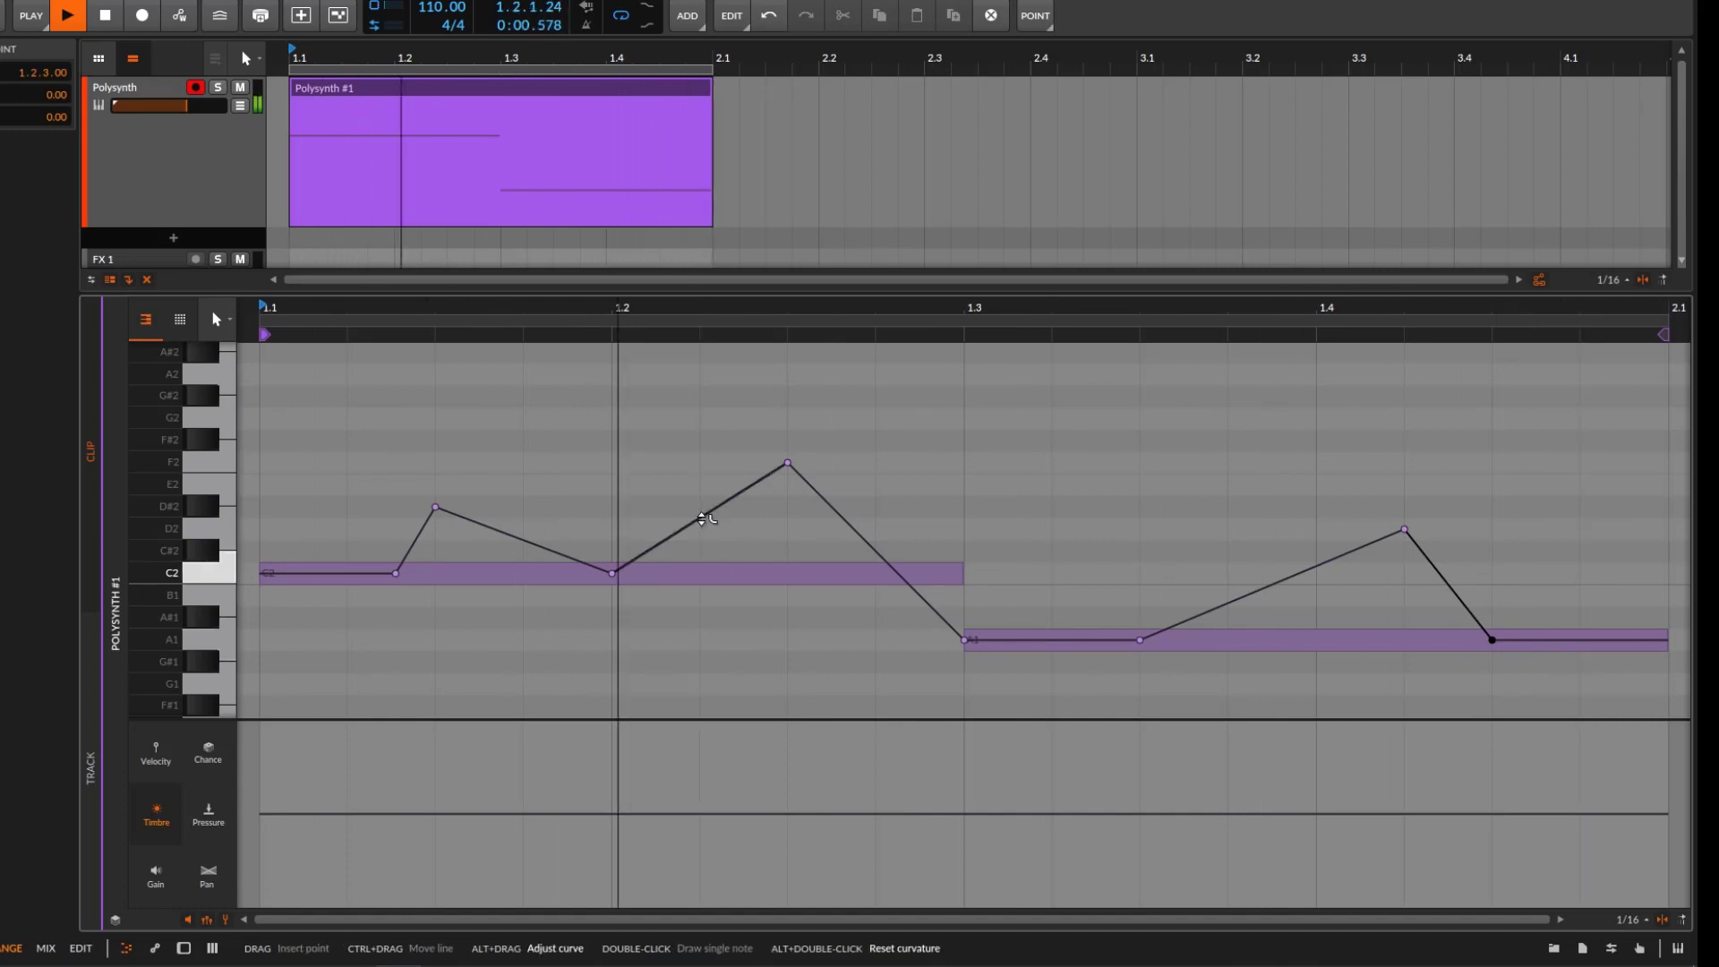
# - Curve the rising and falling pitch segments of the C2 and A1 notes into smooth bends, and stop playback
pyautogui.moveTo(702, 519); pyautogui.dragTo(755, 576)
pyautogui.moveTo(886, 560); pyautogui.dragTo(797, 472)
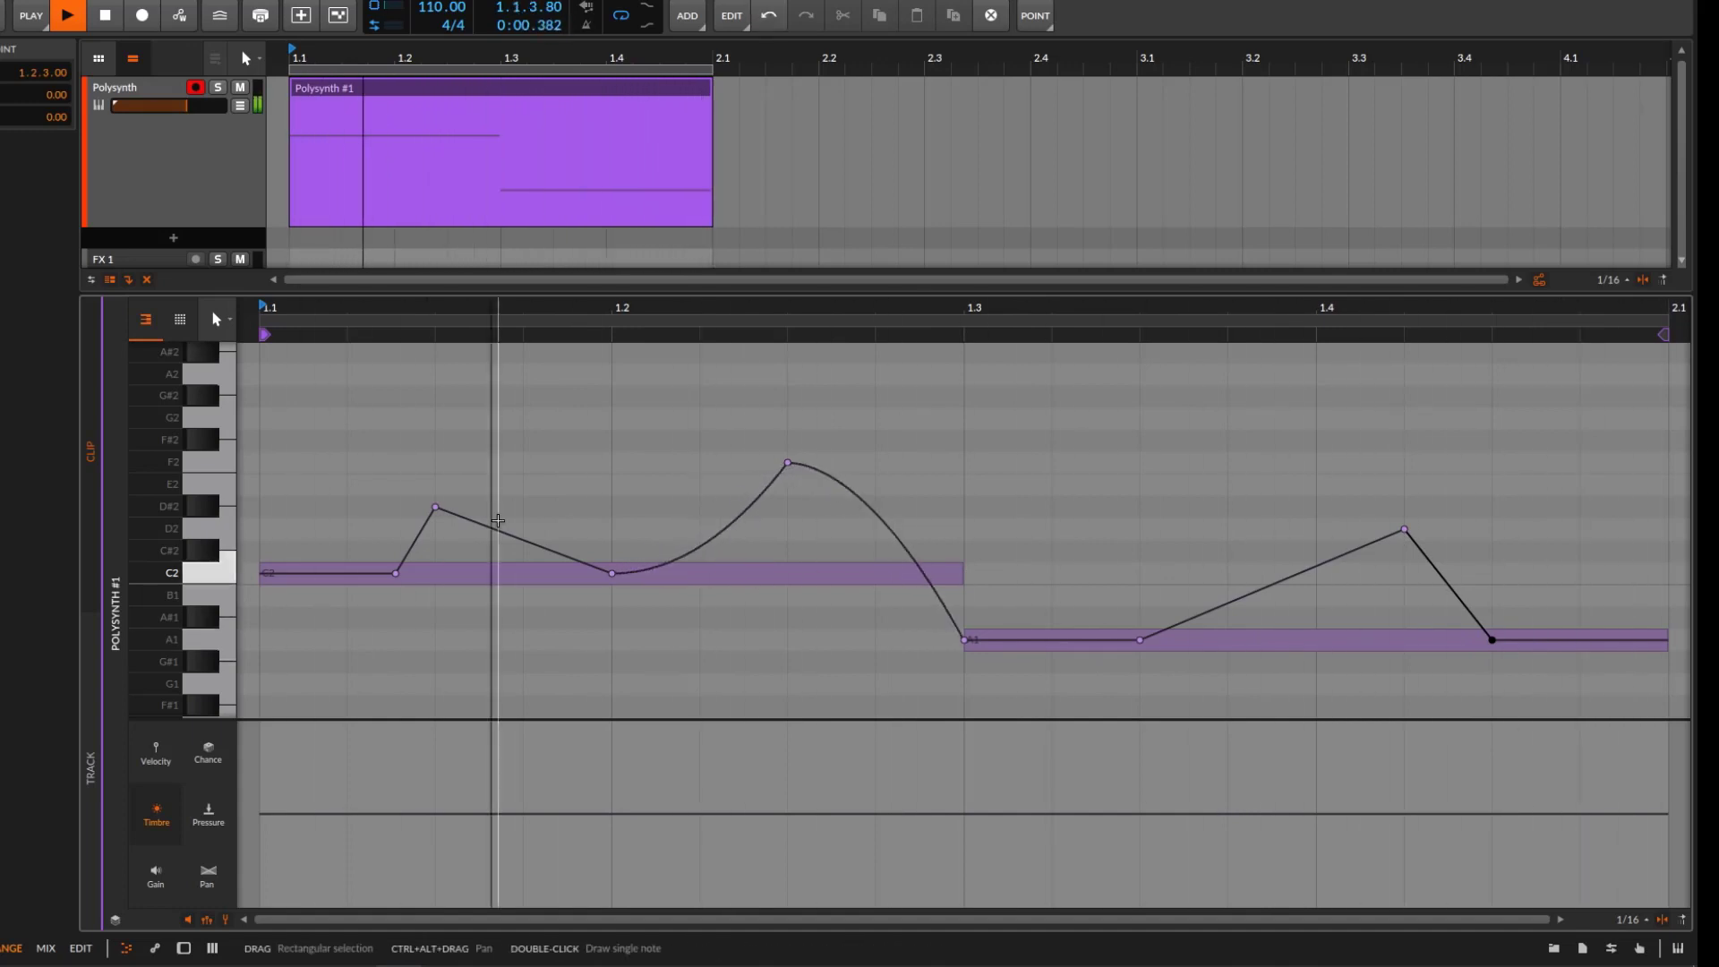
pyautogui.moveTo(498, 519); pyautogui.dragTo(421, 566)
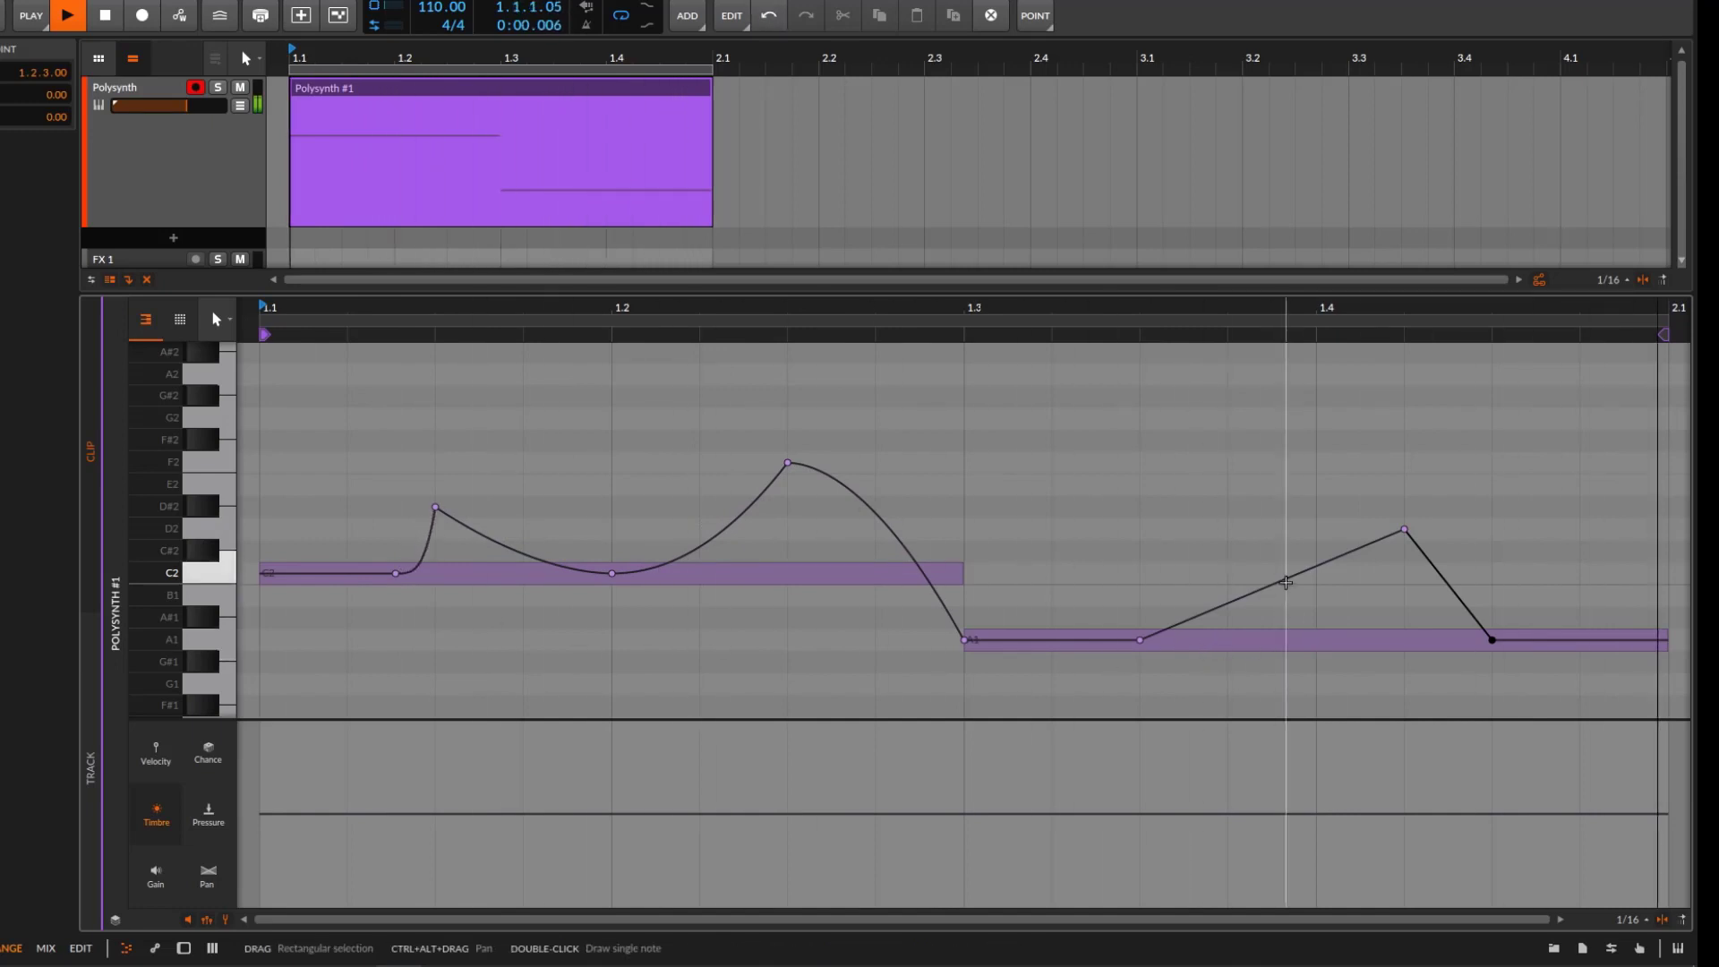
pyautogui.moveTo(1286, 582); pyautogui.dragTo(1383, 654)
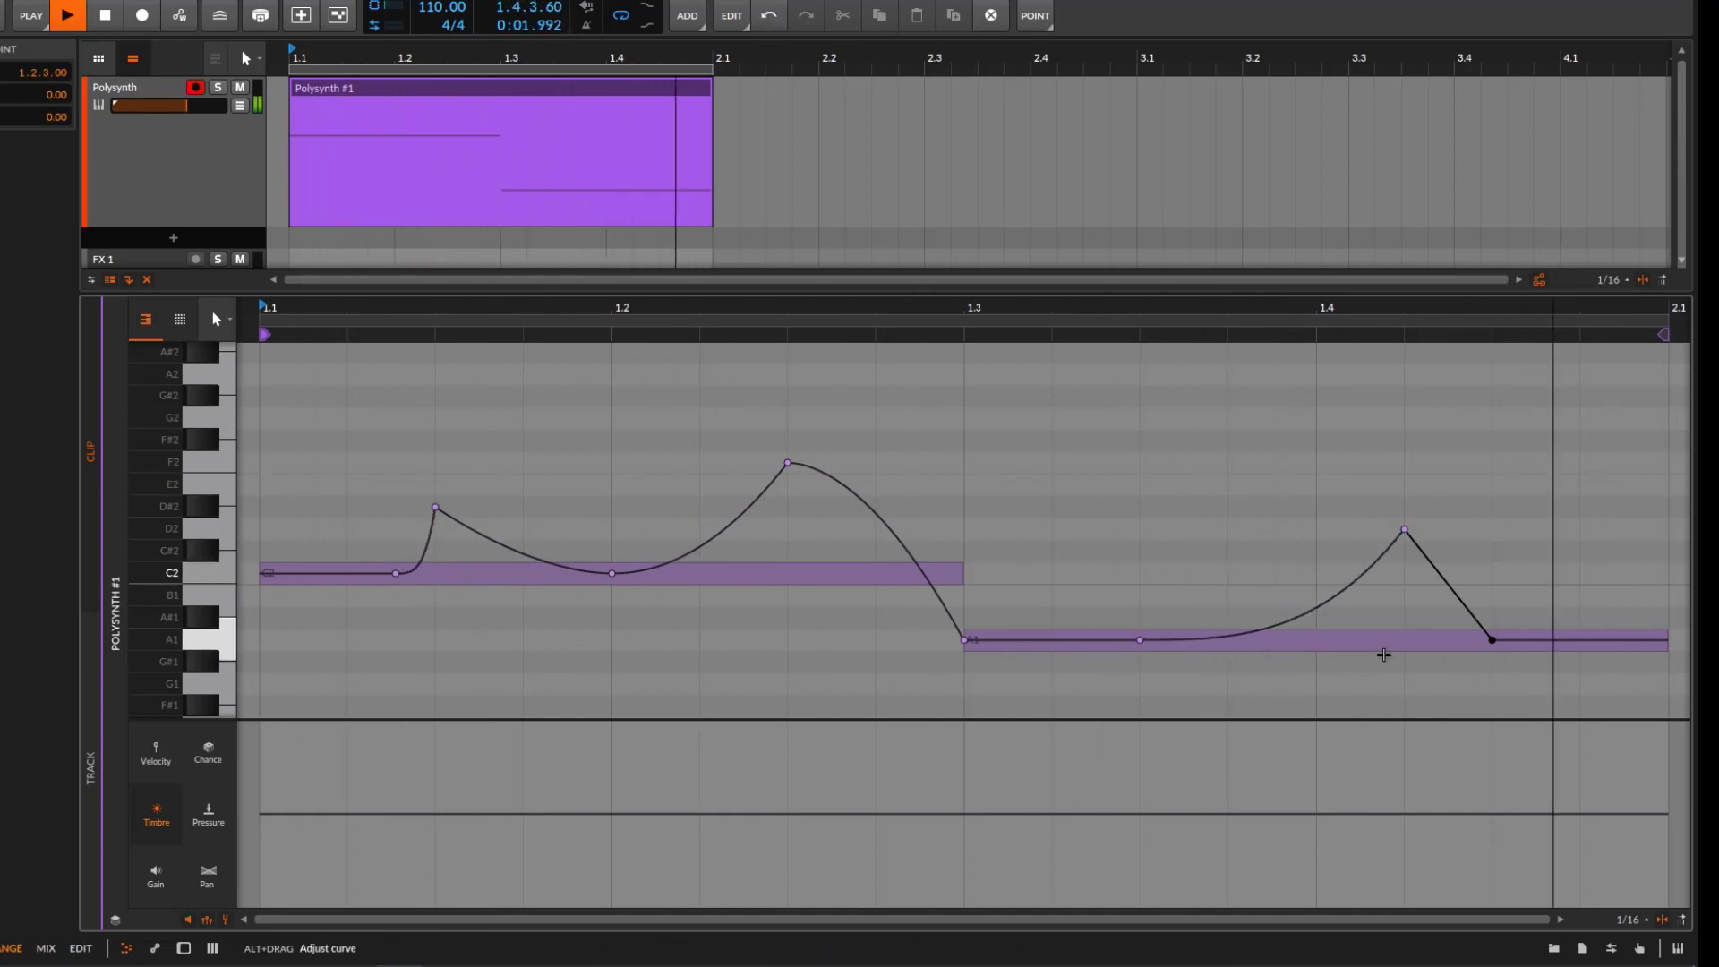
pyautogui.moveTo(1449, 586); pyautogui.dragTo(1449, 632)
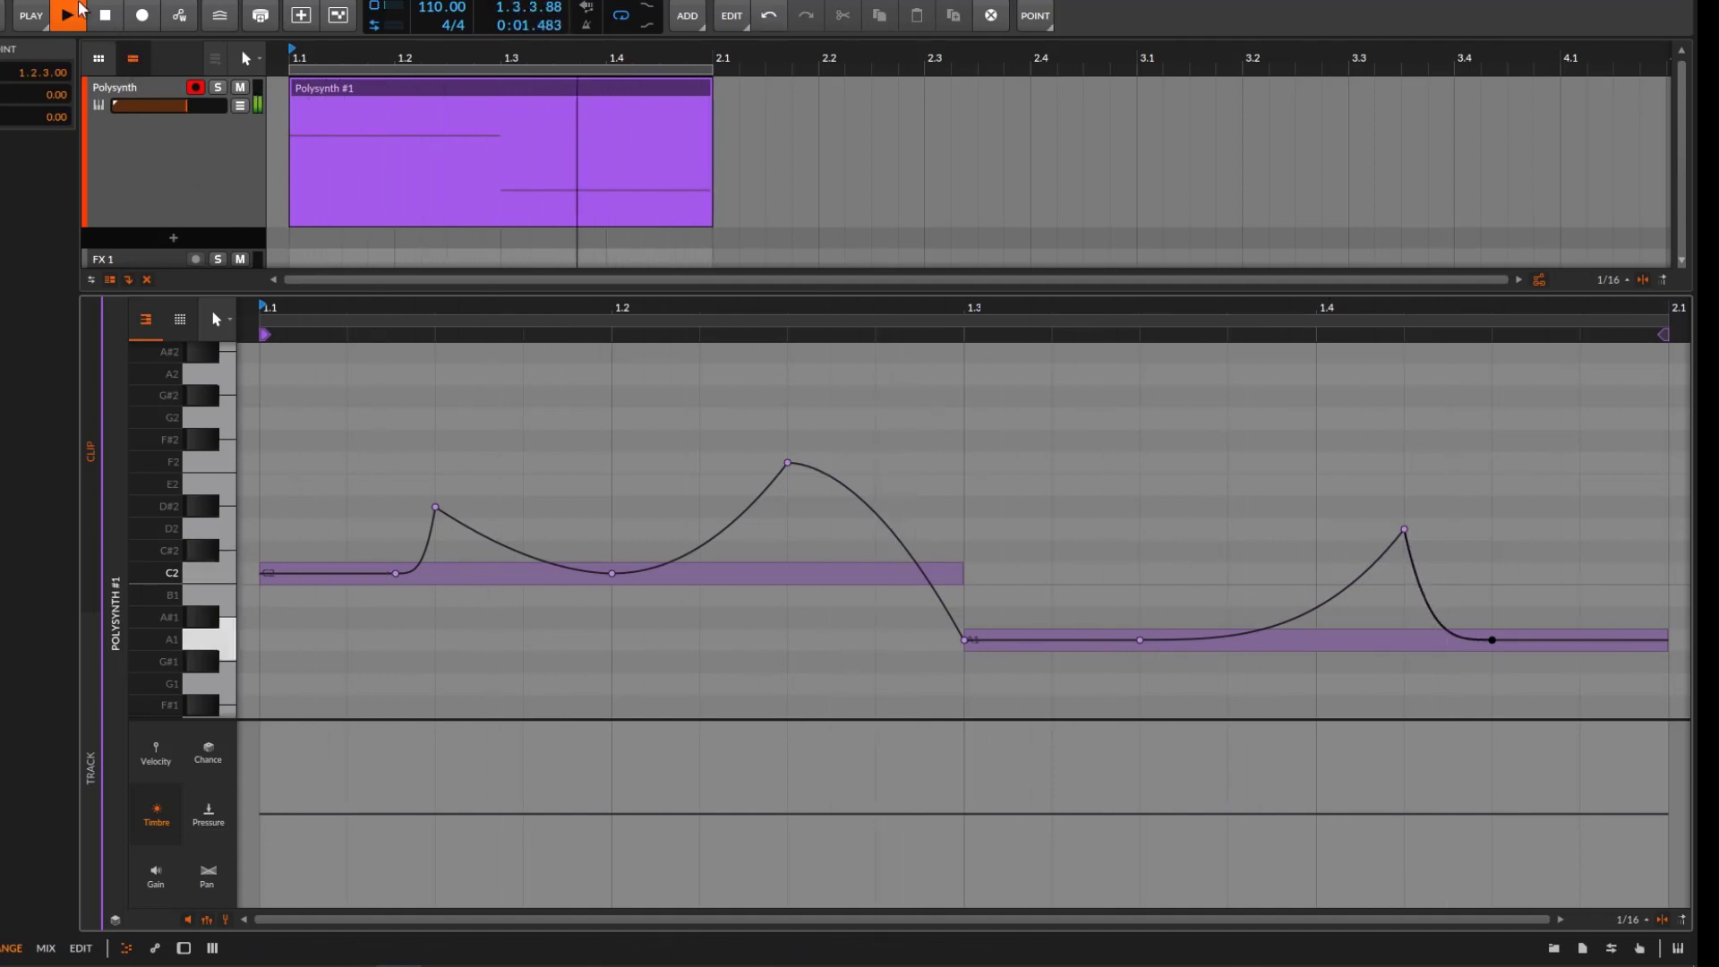
pyautogui.click(106, 18)
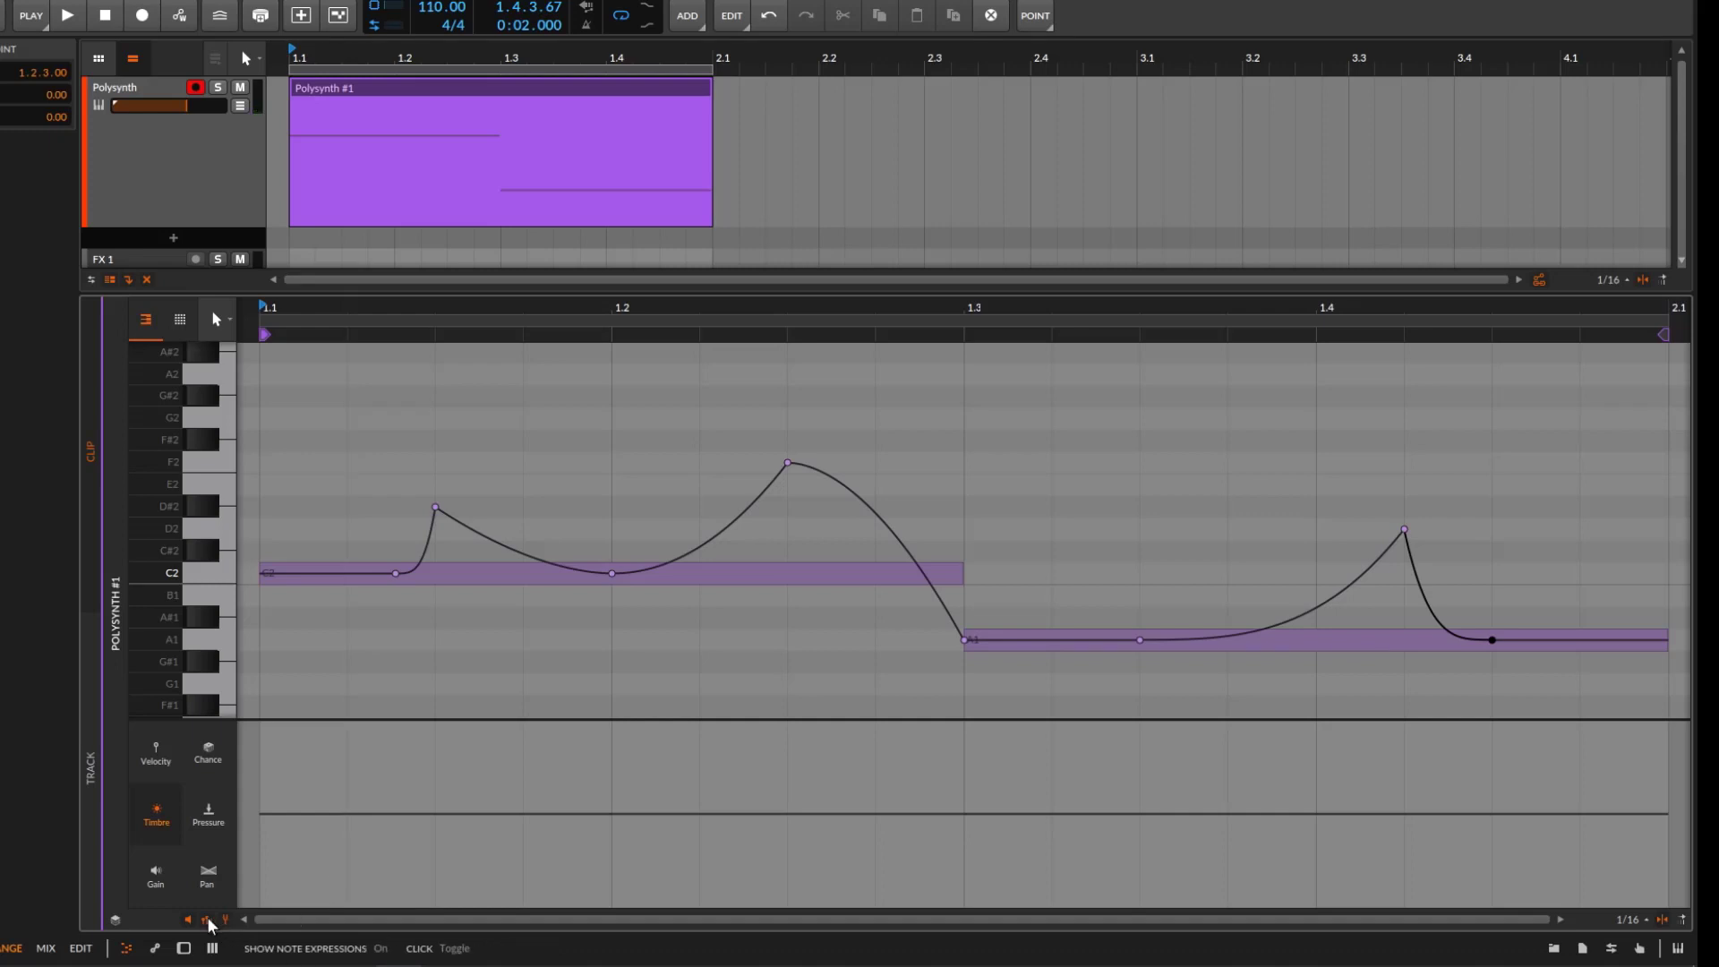
# - Try shifting all pitch points of both notes up by 2 semitones during playback, and undo the shift
pyautogui.moveTo(1526, 466); pyautogui.dragTo(358, 703)
pyautogui.moveTo(788, 452); pyautogui.dragTo(789, 426)
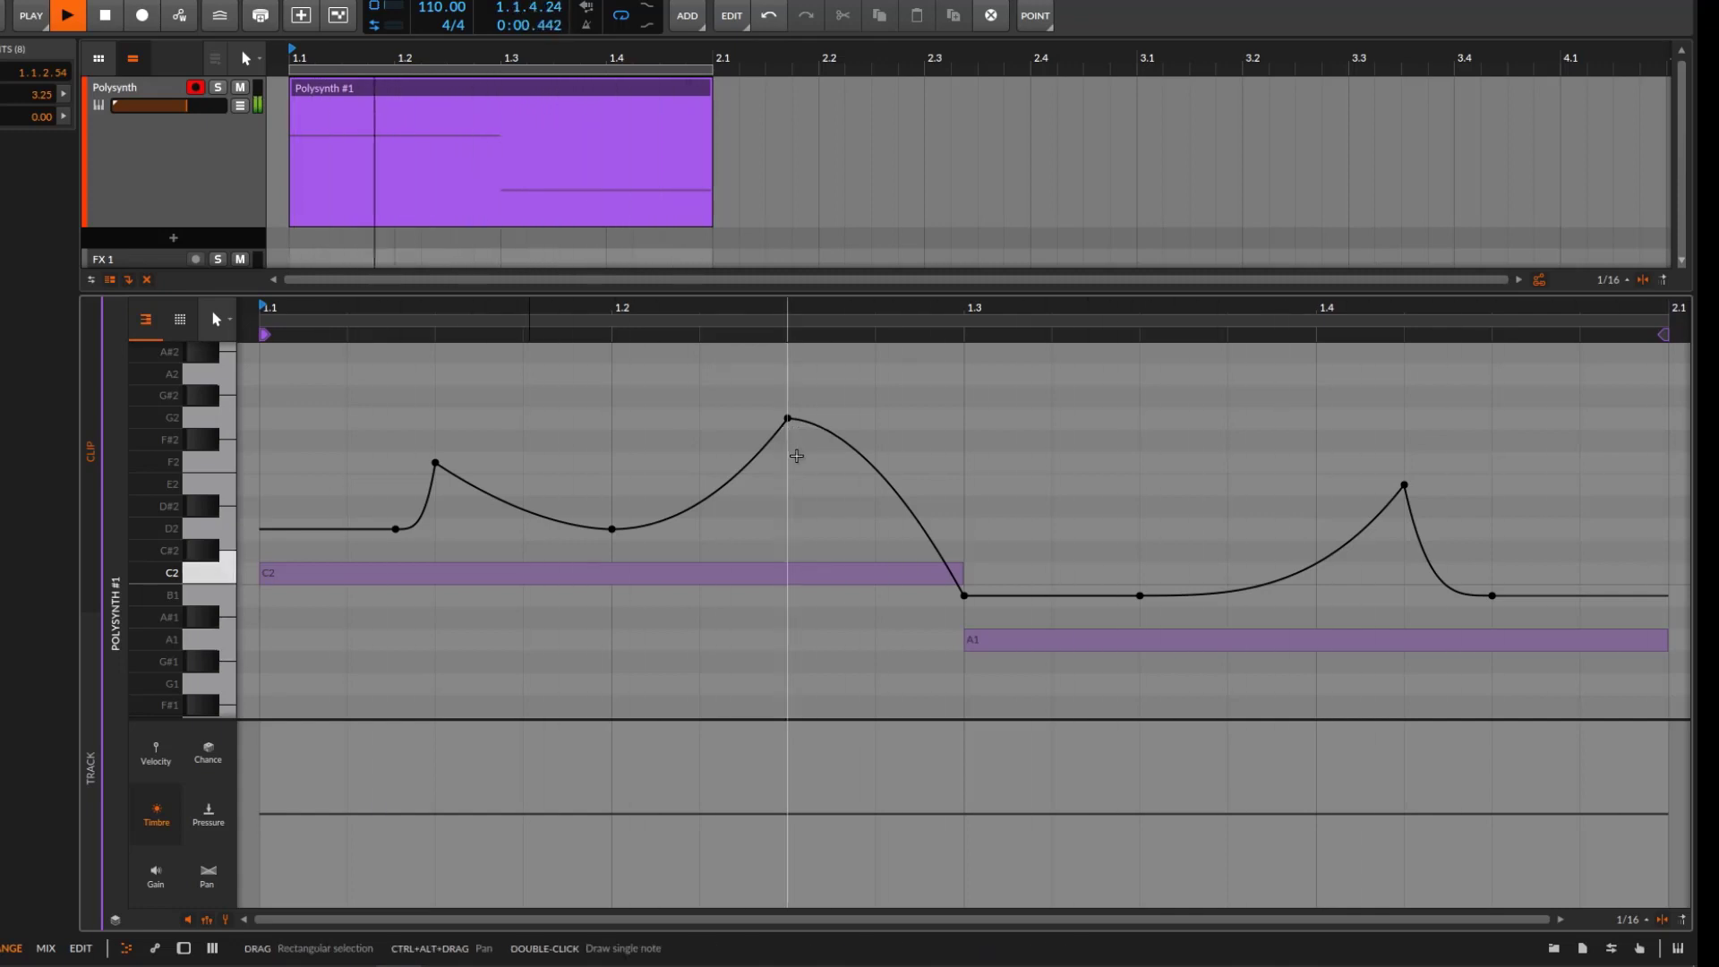
pyautogui.hotkey('ctrl', 'z')
# - Try shifting the A1 note's three pitch points up by 3 semitones, undo the shift, and stop playback
pyautogui.moveTo(1566, 490); pyautogui.dragTo(1141, 578)
pyautogui.press('space')
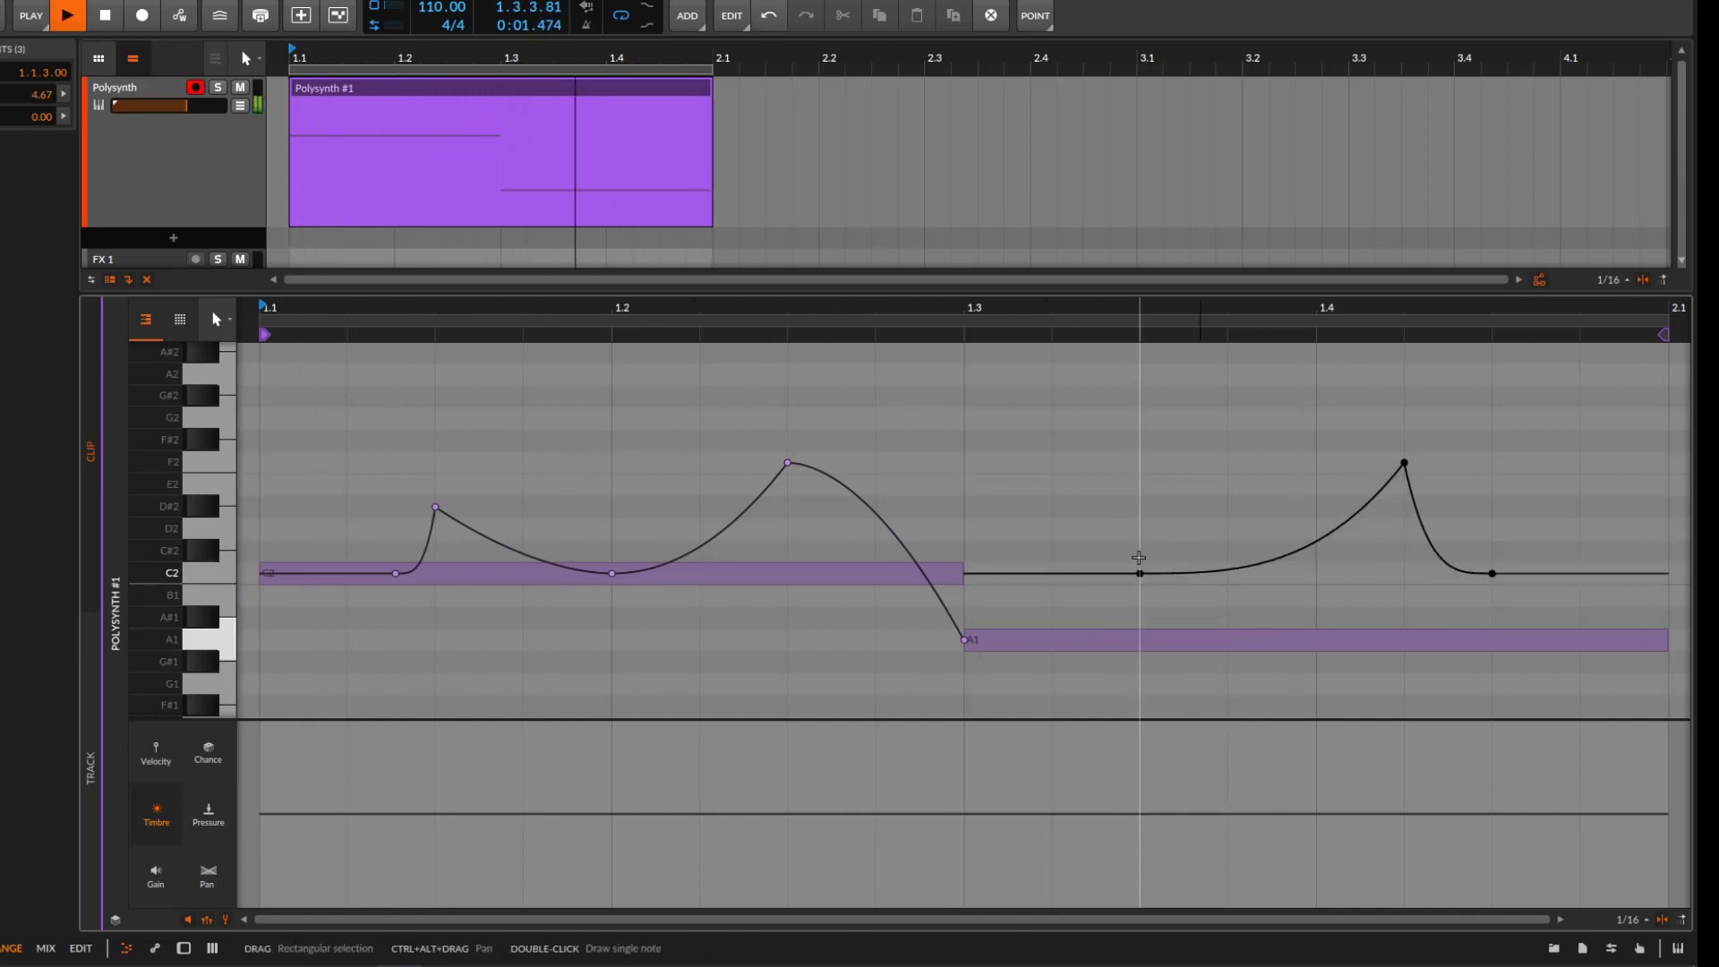
pyautogui.hotkey('ctrl', 'z')
pyautogui.click(104, 18)
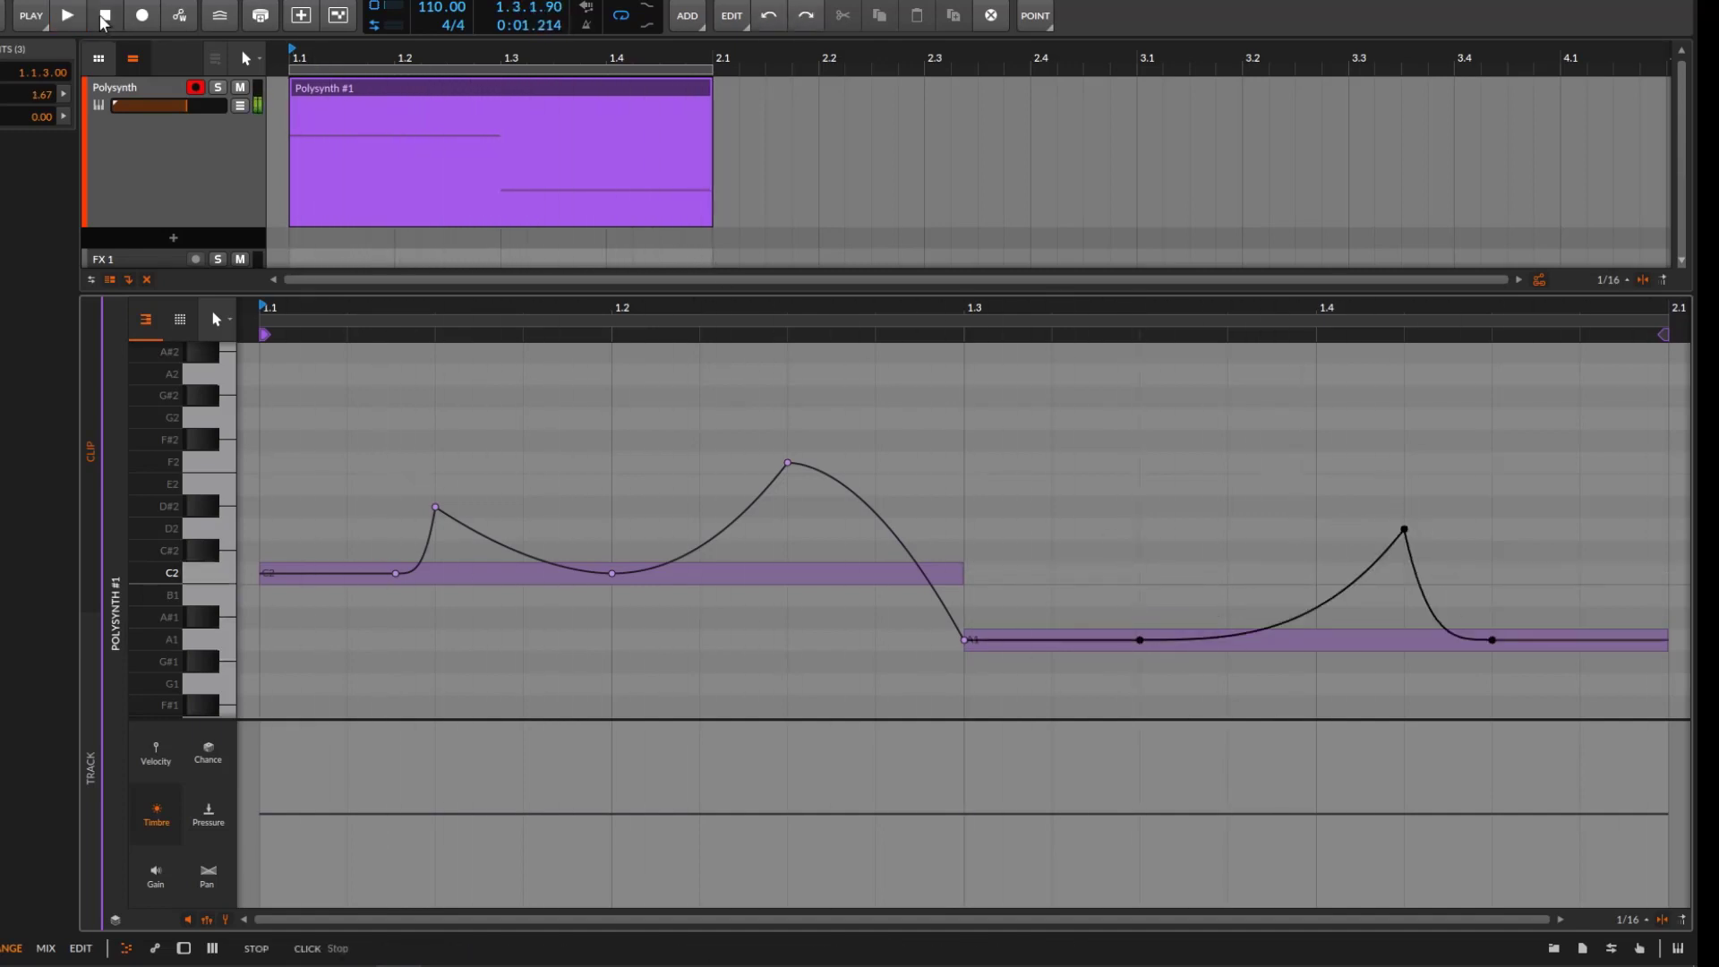
# - Move the C2 note's highest pitch point off the grid to position 1.2.3.48 with a value of 5.18, without snapping
pyautogui.click(787, 464)
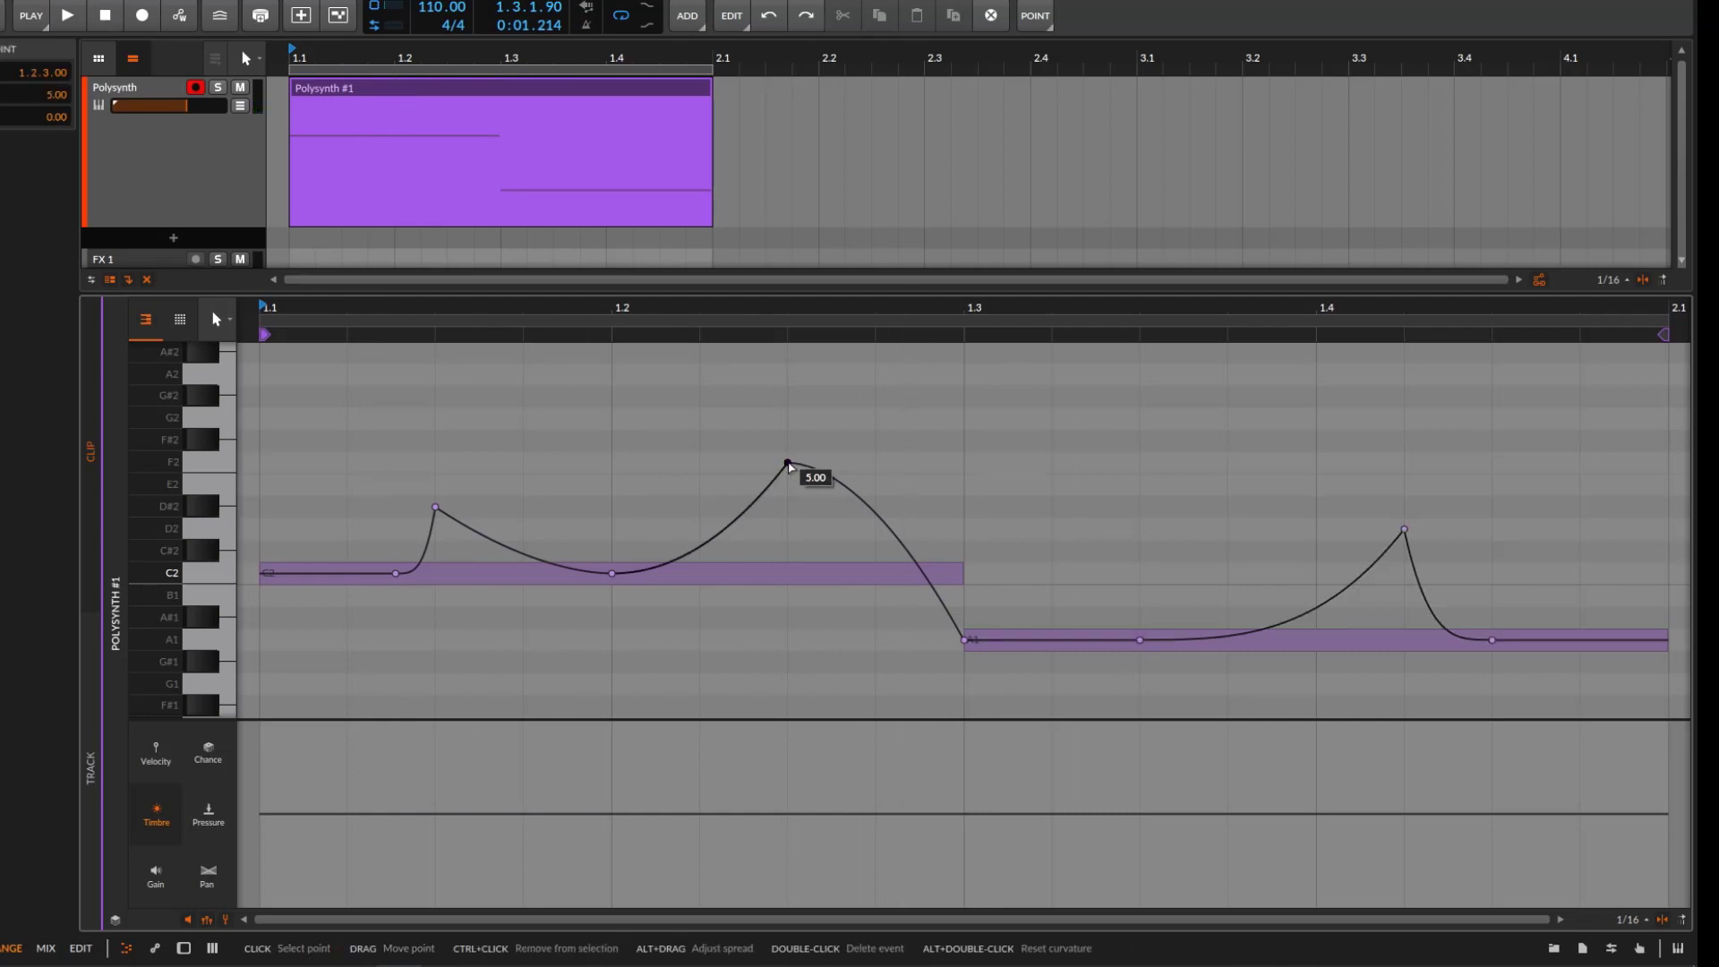
pyautogui.moveTo(786, 464)
pyautogui.mouseDown()
pyautogui.moveTo(787, 418)
pyautogui.moveTo(787, 464)
pyautogui.mouseUp()
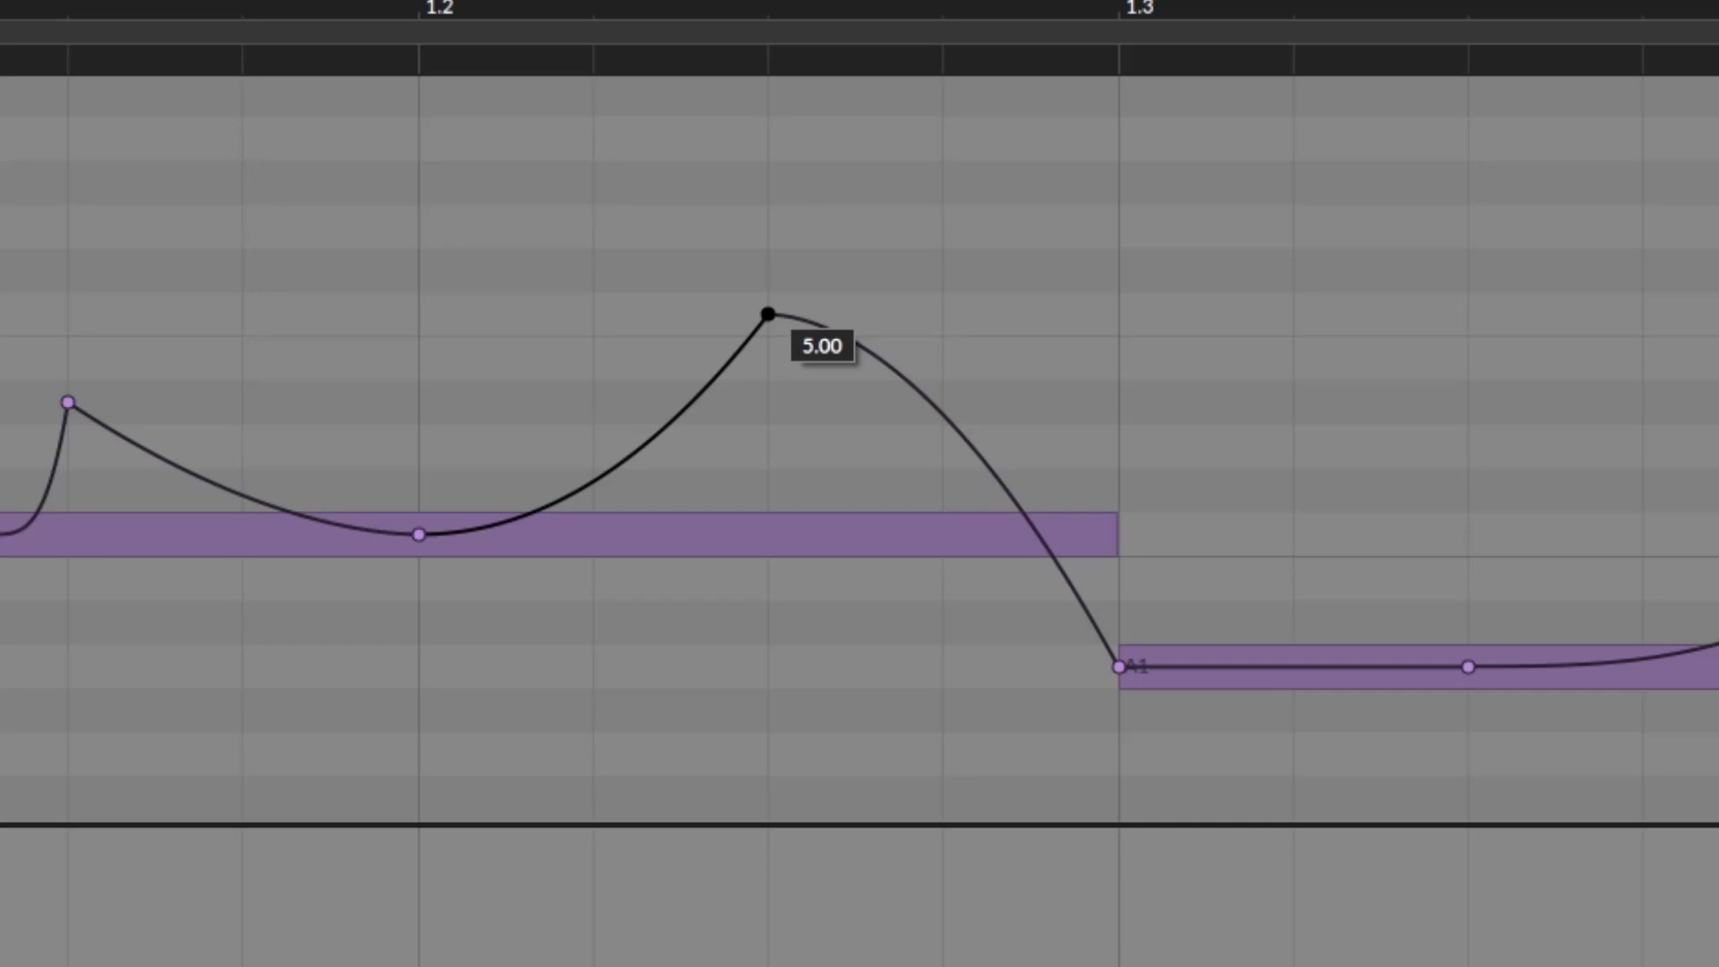
pyautogui.moveTo(768, 314)
pyautogui.mouseDown()
pyautogui.moveTo(791, 303)
pyautogui.moveTo(787, 319)
pyautogui.moveTo(495, 326)
pyautogui.moveTo(1116, 322)
pyautogui.moveTo(419, 323)
pyautogui.moveTo(1012, 323)
pyautogui.moveTo(784, 310)
pyautogui.mouseUp()
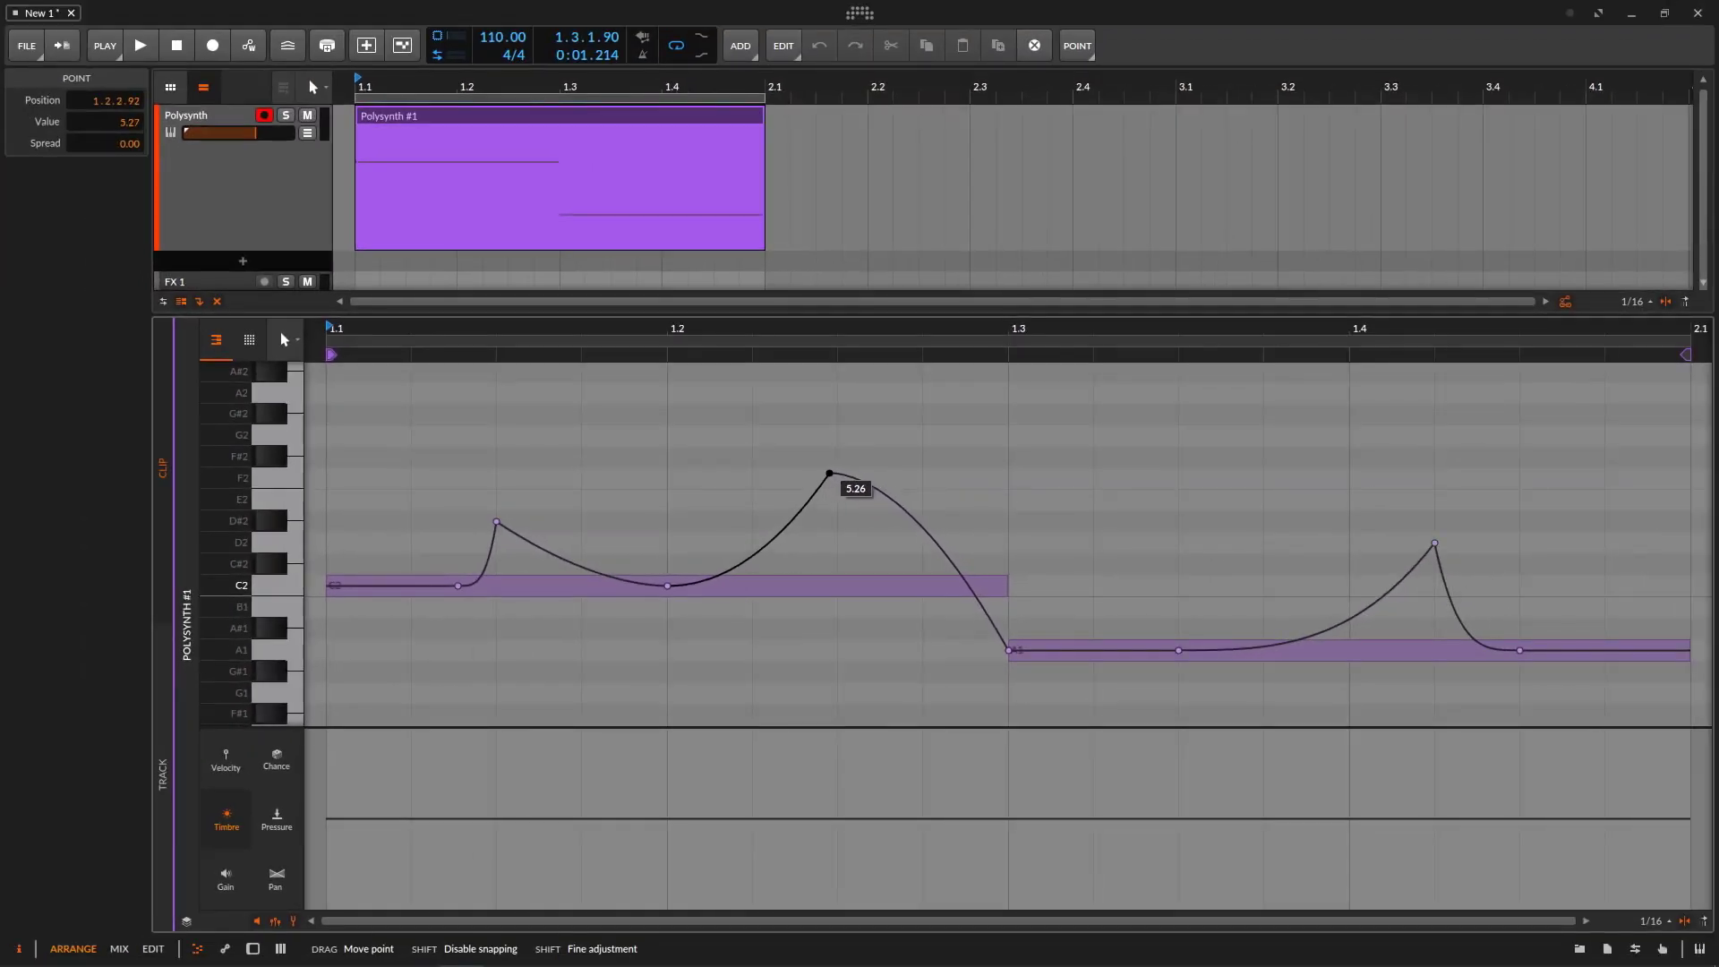
pyautogui.moveTo(828, 472); pyautogui.dragTo(878, 475)
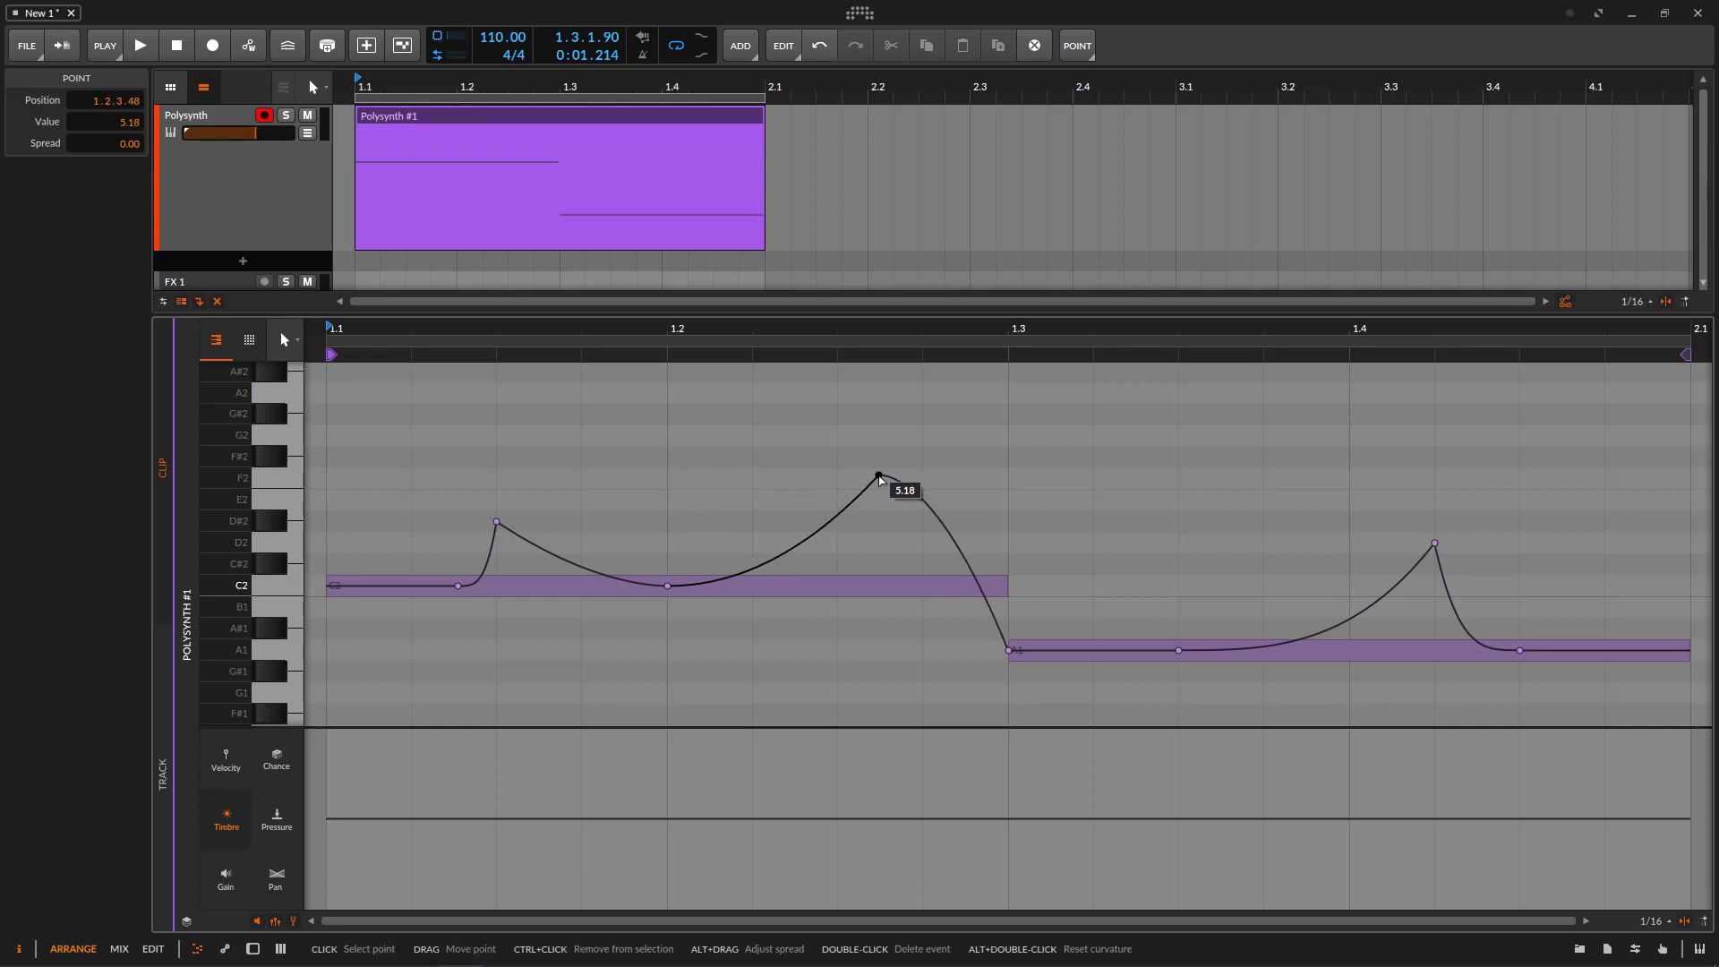
# - Undo the last unsnapped point move and delete all pitch points from the C2 and A1 notes
pyautogui.hotkey('ctrl', 'z')
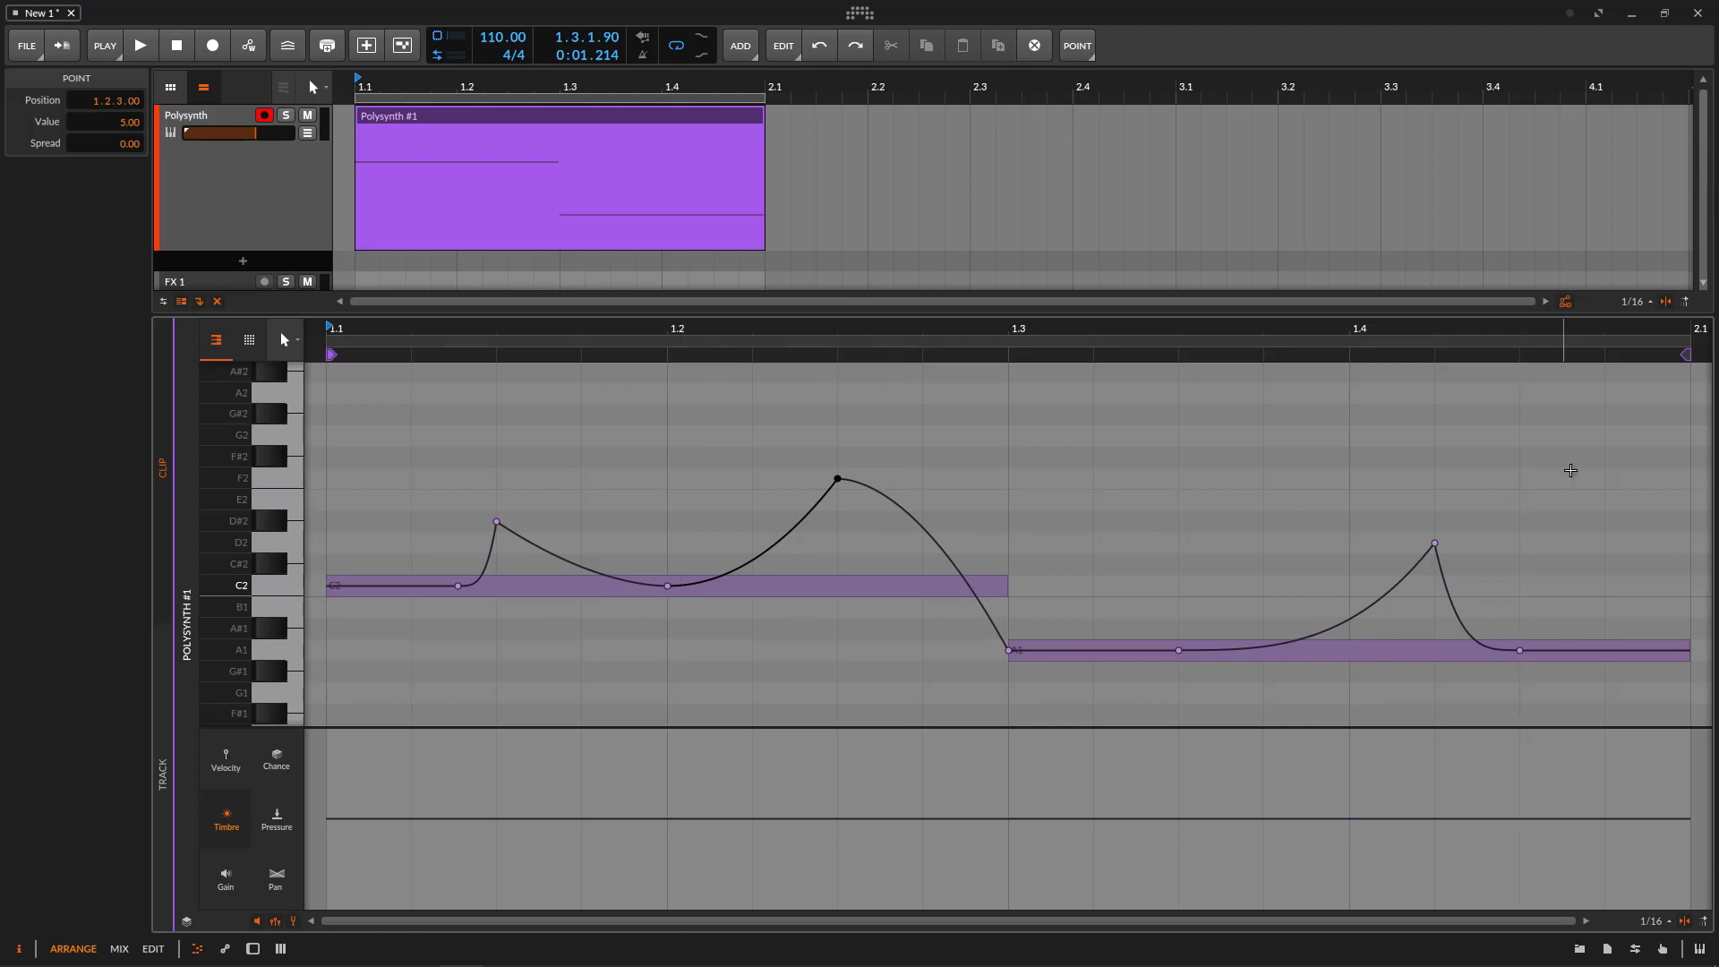
pyautogui.moveTo(1581, 486); pyautogui.dragTo(373, 700)
pyautogui.press('Delete')
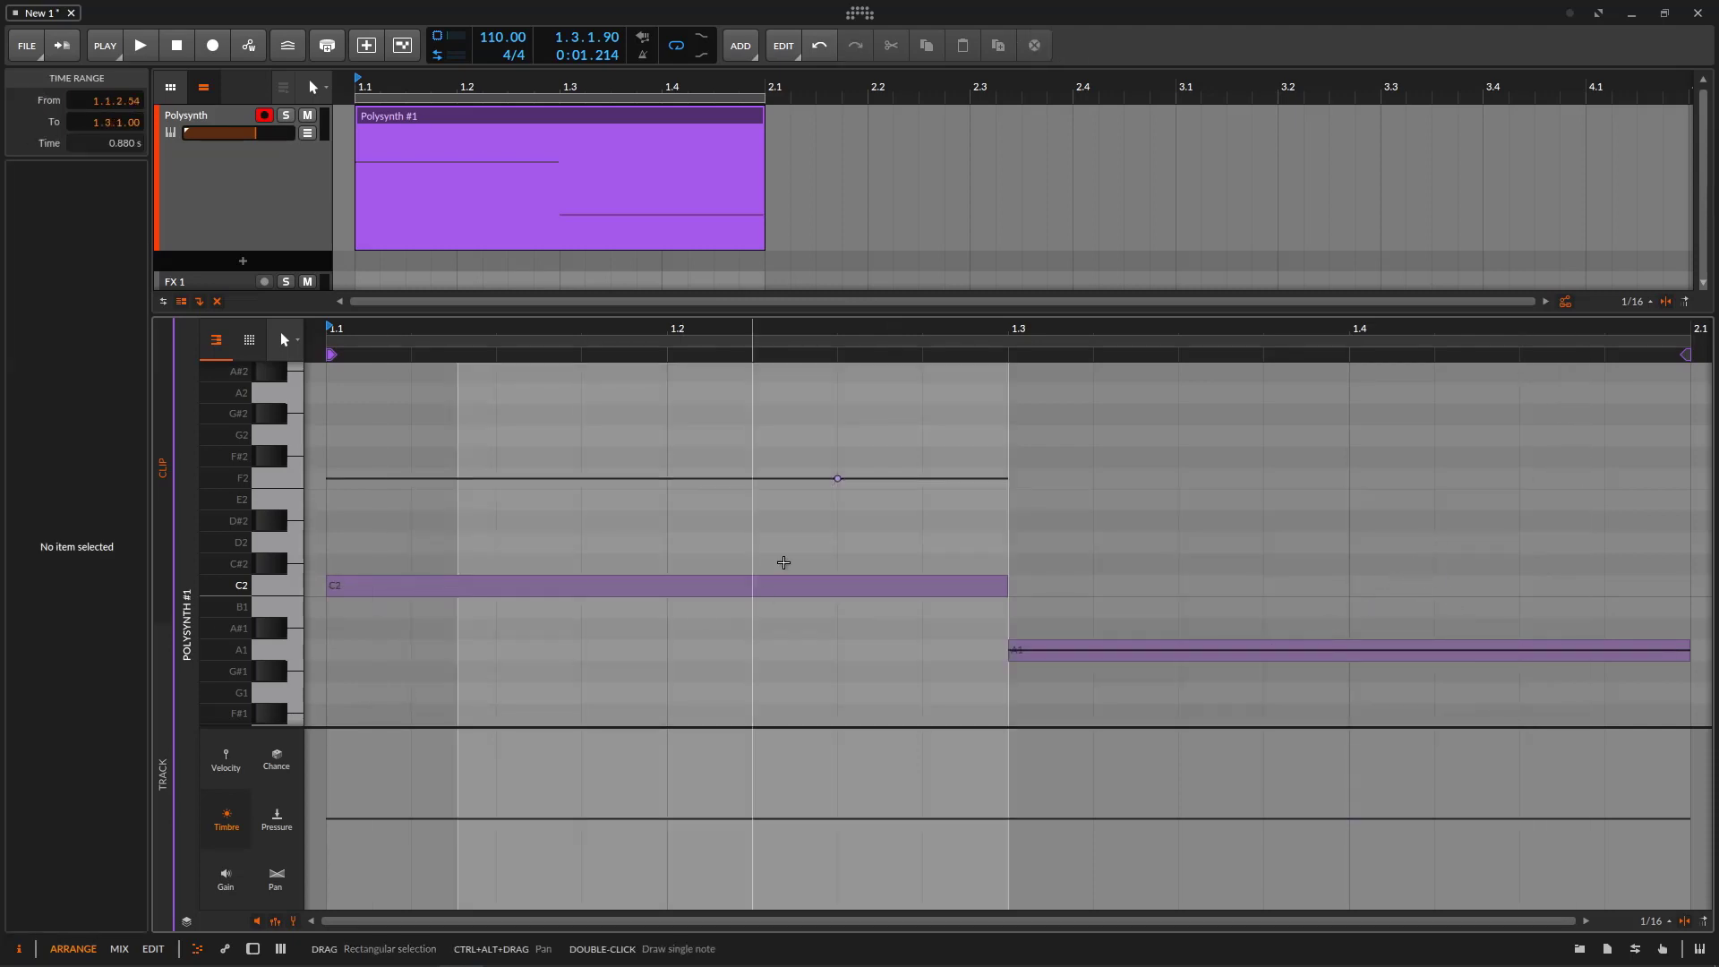
pyautogui.moveTo(734, 445); pyautogui.dragTo(989, 561)
pyautogui.press('Delete')
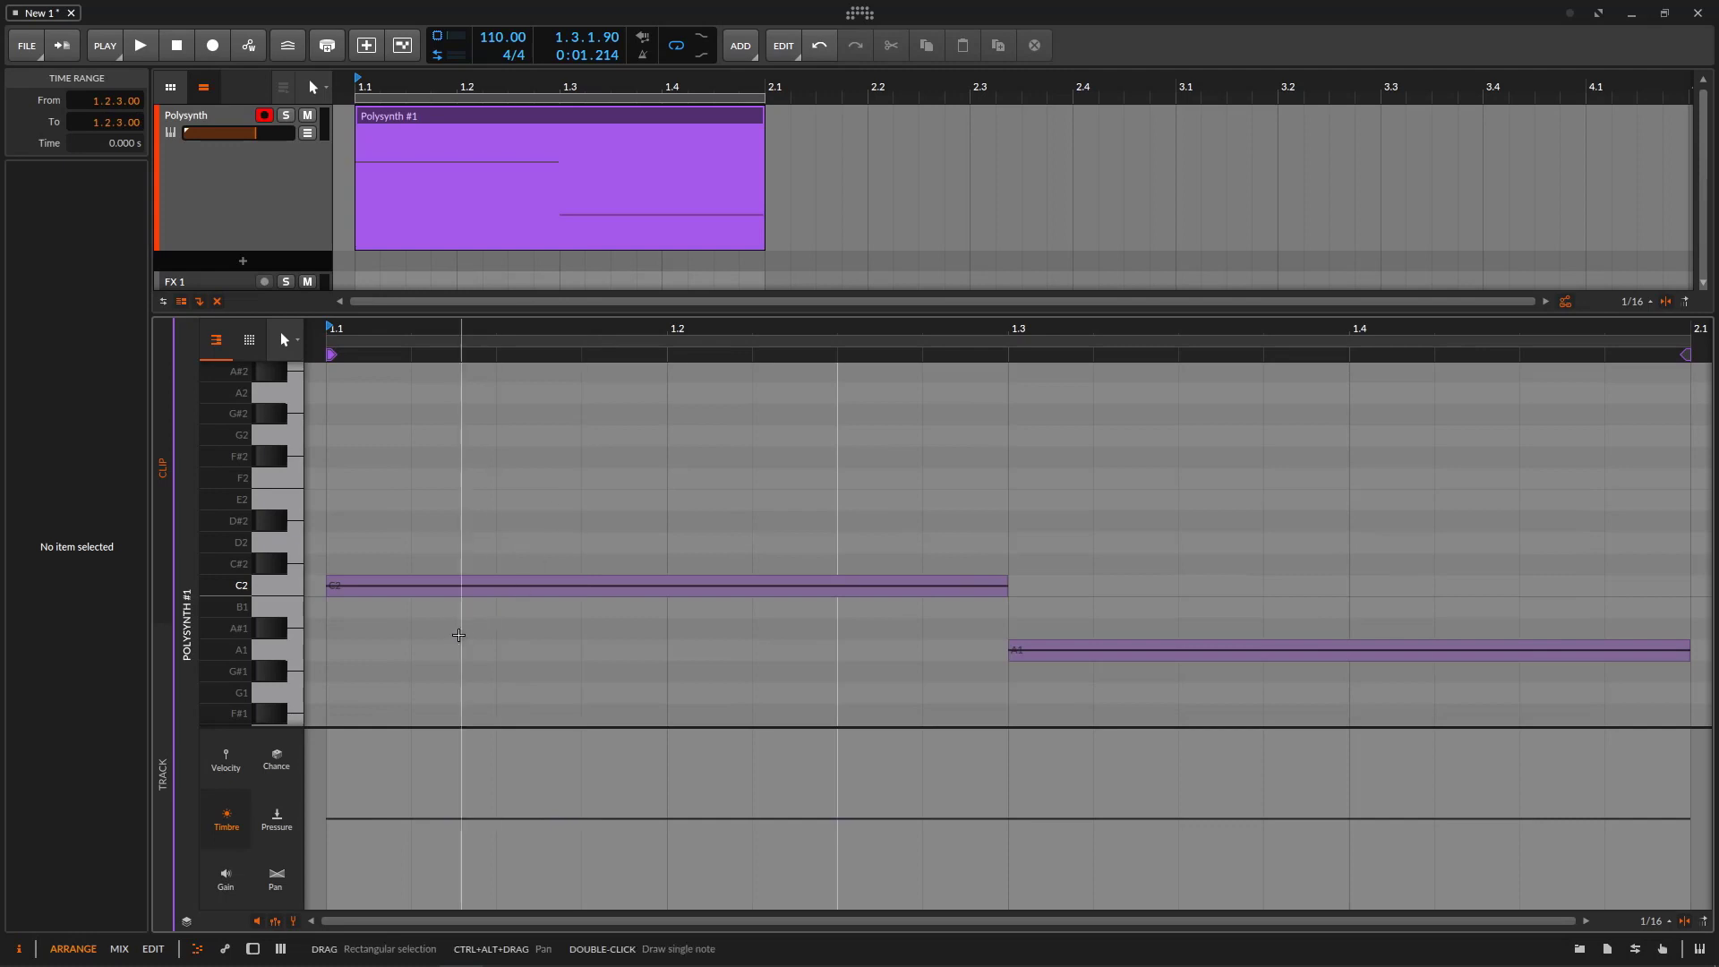
# - Leave micro-pitch editing, stack E2 and G2 notes above the C2 note, and delete the A1 note
pyautogui.click(292, 923)
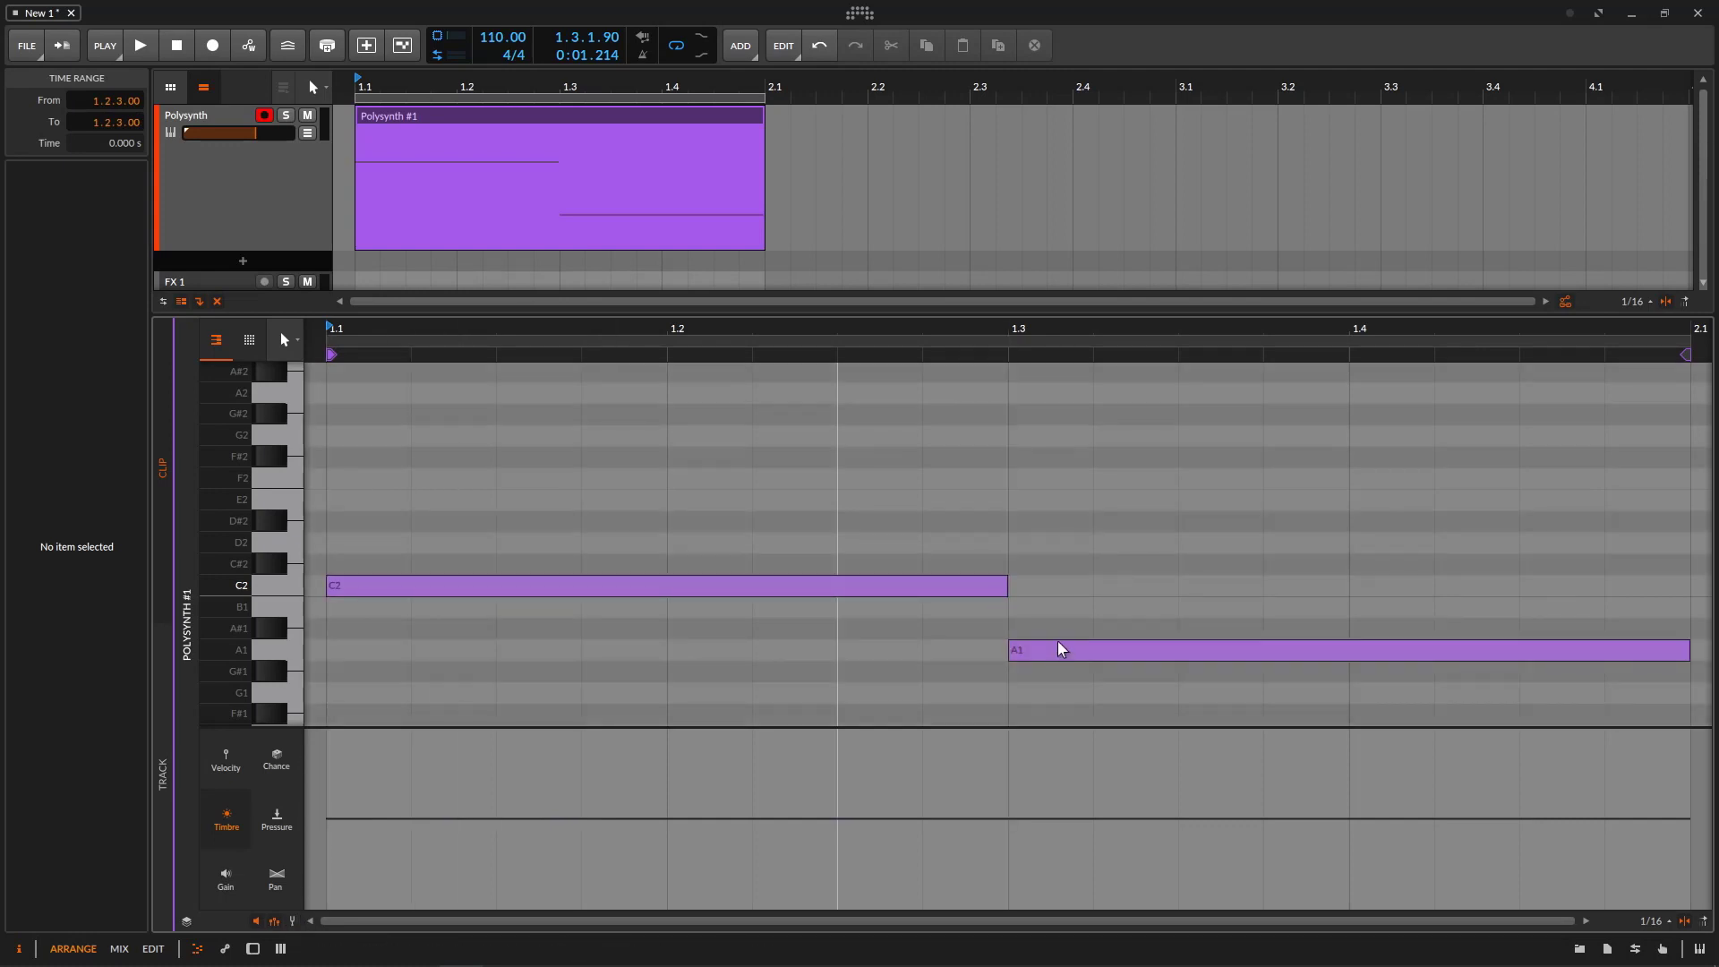
pyautogui.doubleClick(342, 489)
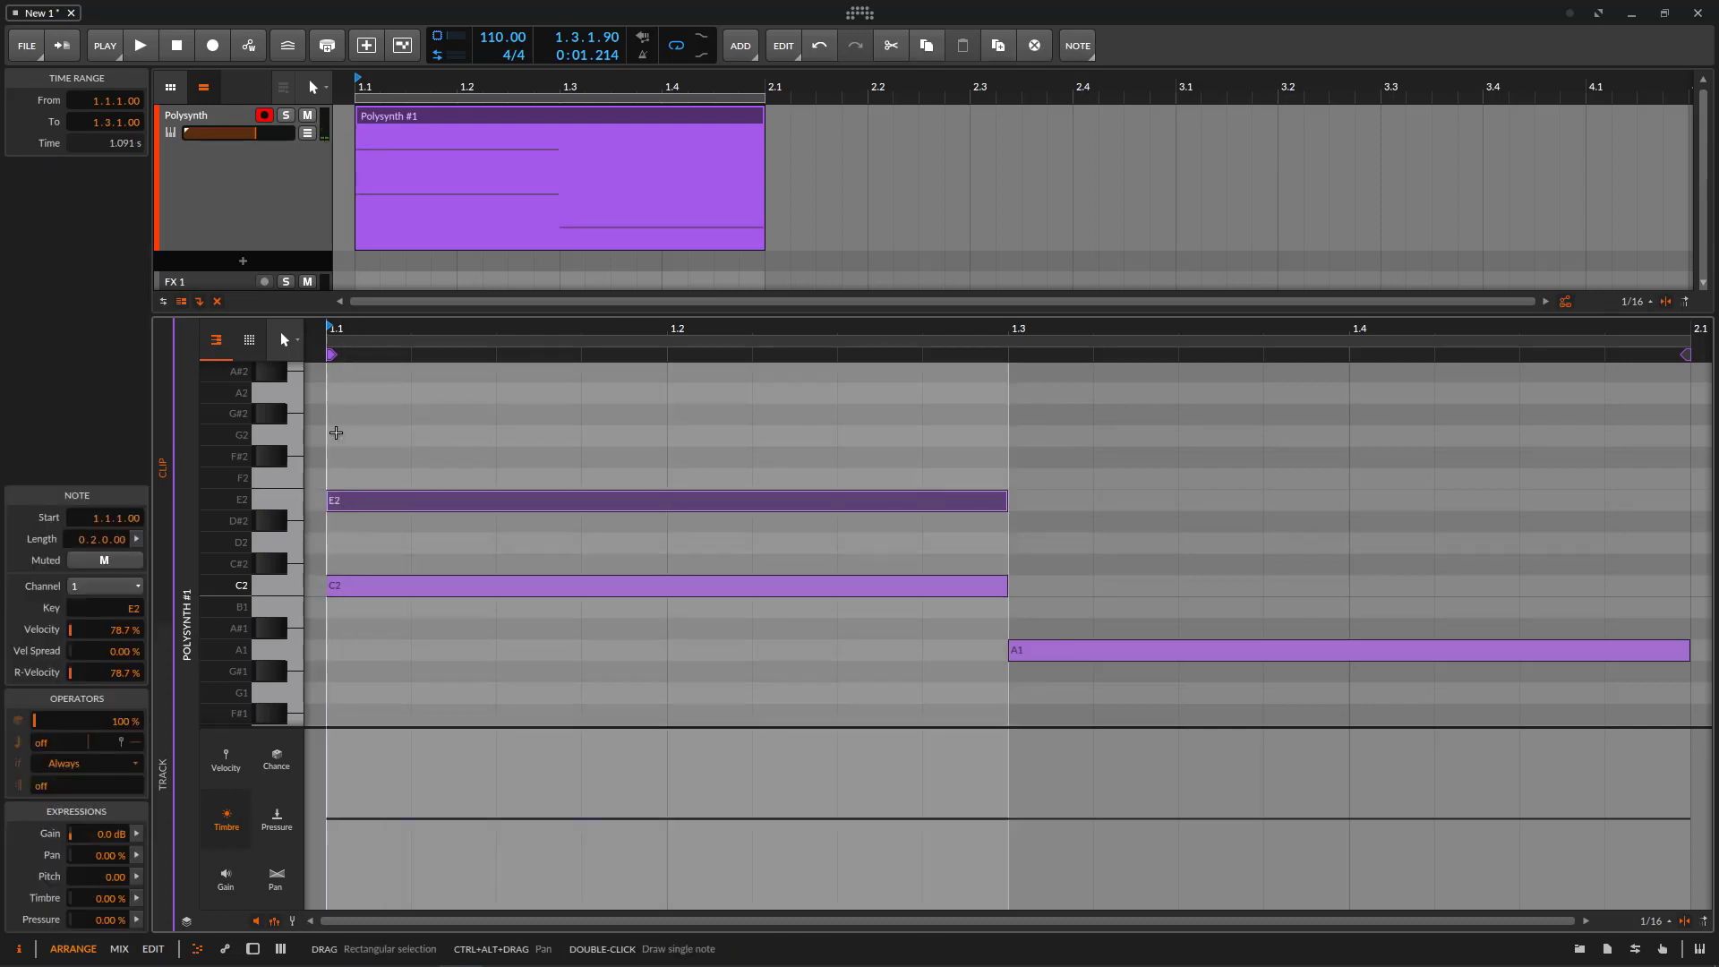
pyautogui.doubleClick(339, 435)
pyautogui.click(1044, 594)
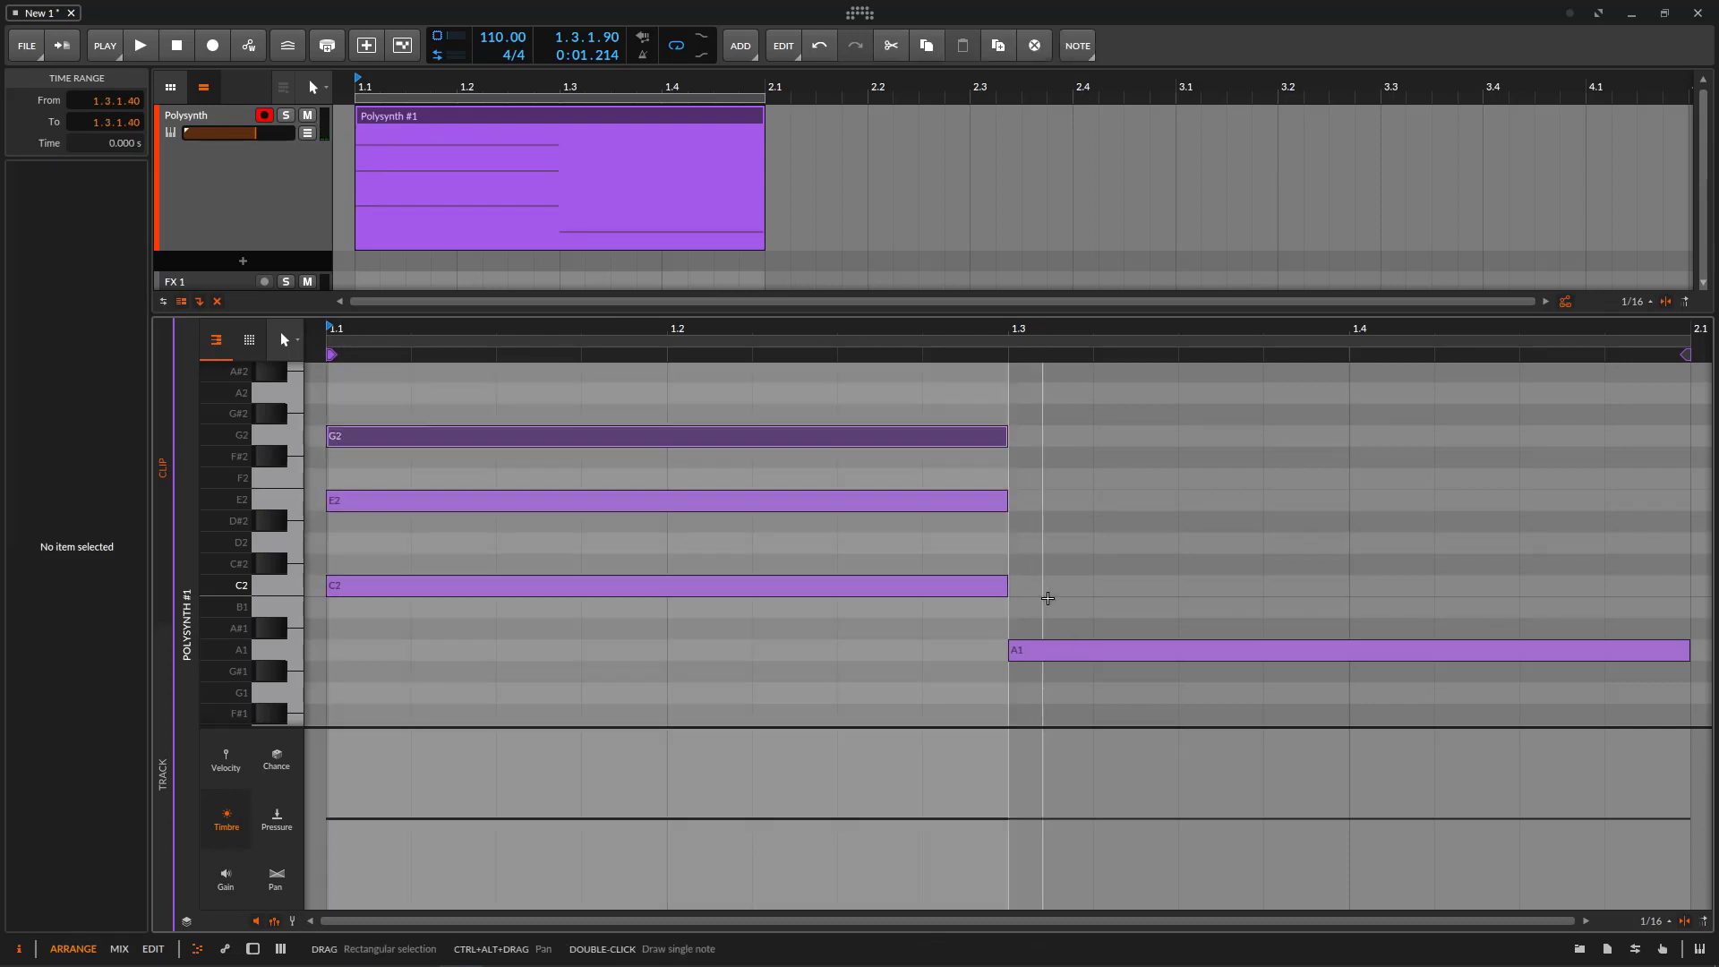
pyautogui.click(1105, 645)
pyautogui.press('Delete')
# - Duplicate the C2, E2, G2 chord to beat 1.3 and transpose the copy down 3 semitones to A1, C#2, E2
pyautogui.hotkey('ctrl', 'a')
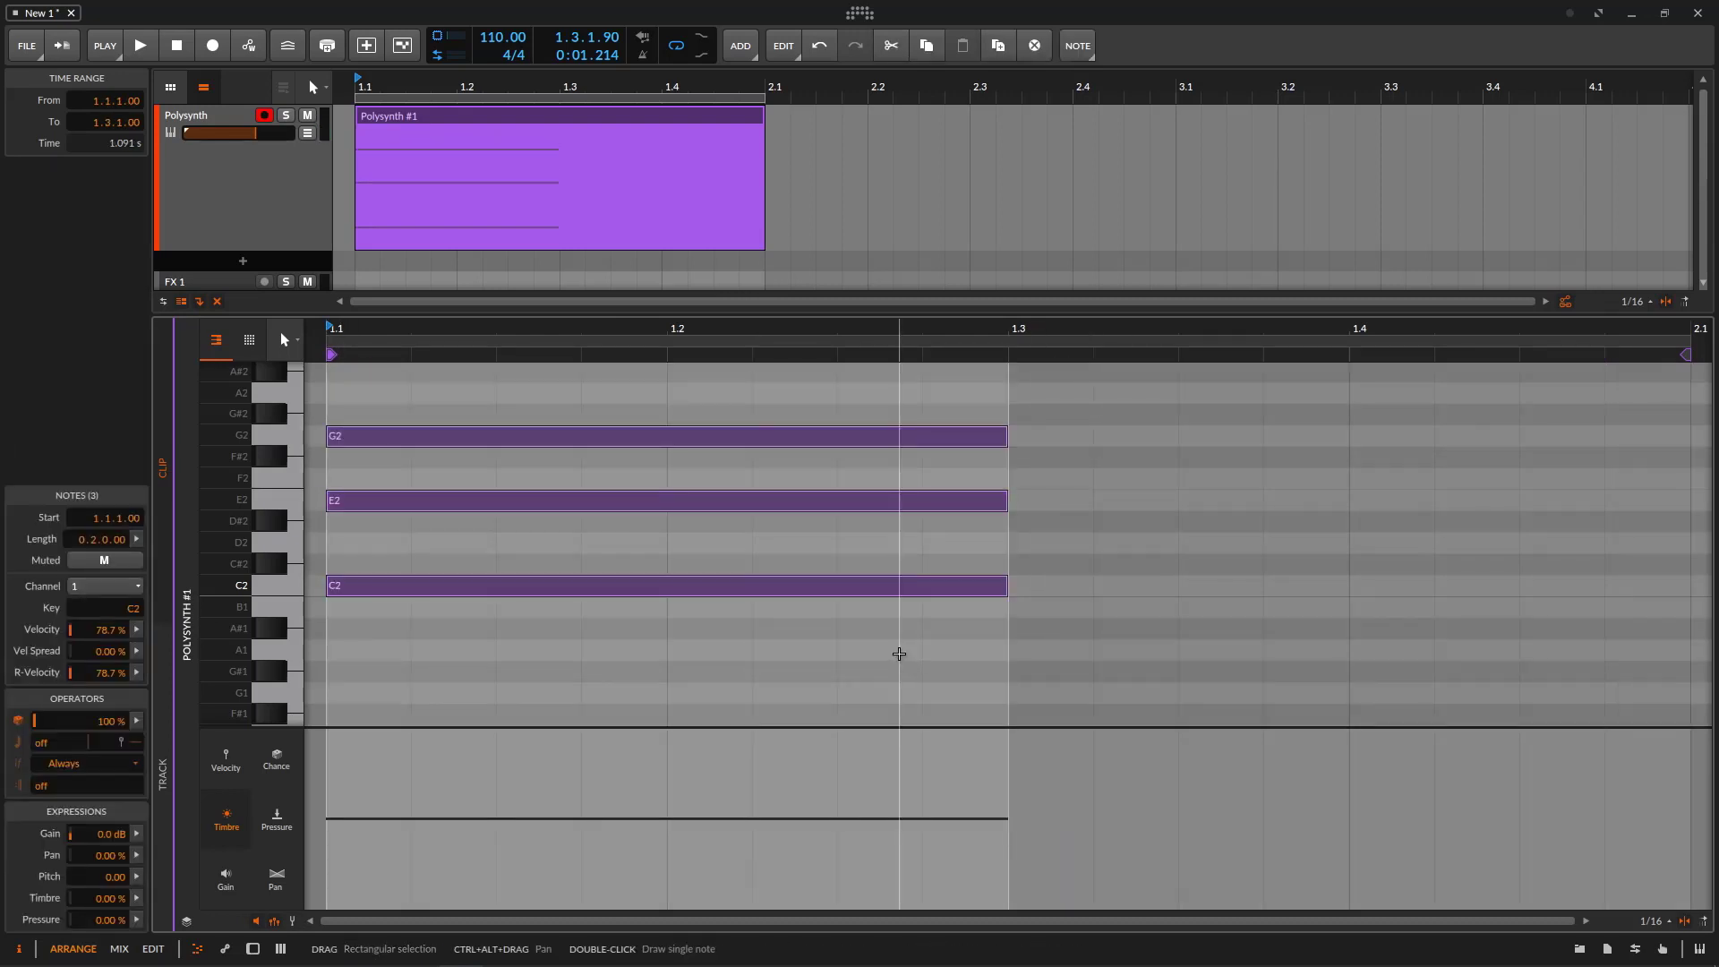
pyautogui.hotkey('ctrl', 'd')
pyautogui.moveTo(1065, 594); pyautogui.dragTo(1065, 658)
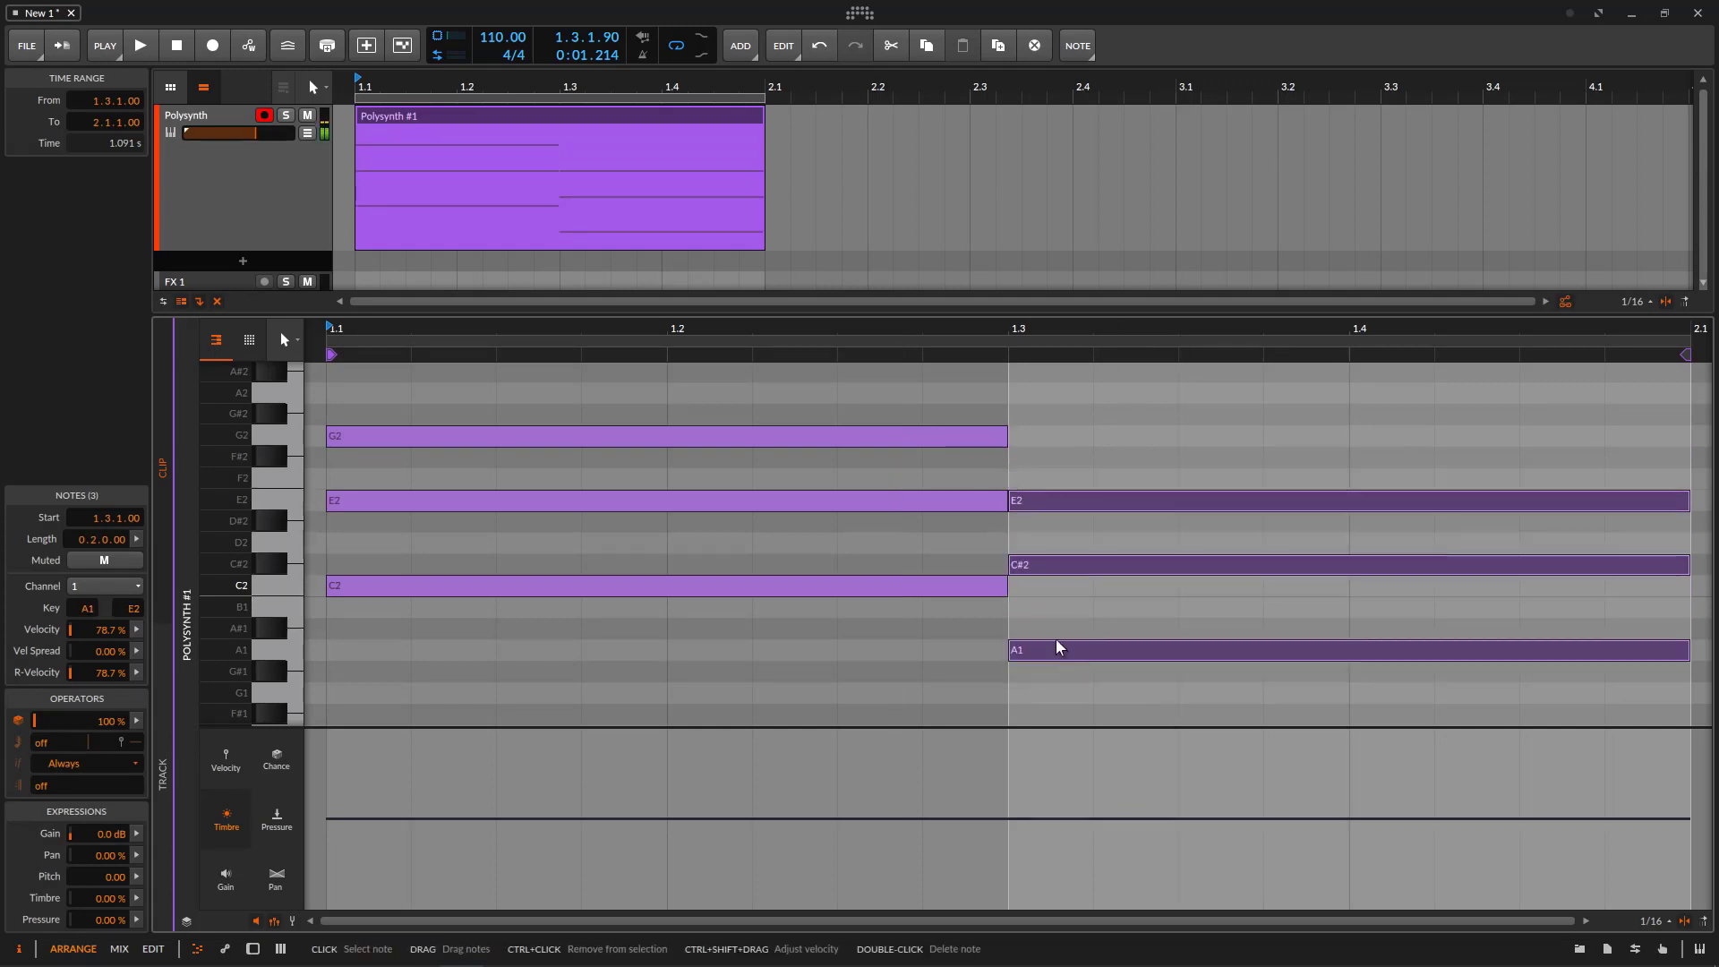
# - Enable micro-pitch editing and glide the C2 note from beat 1.2 down to a value of -3.00 at 1.3, and play it
pyautogui.press('space')
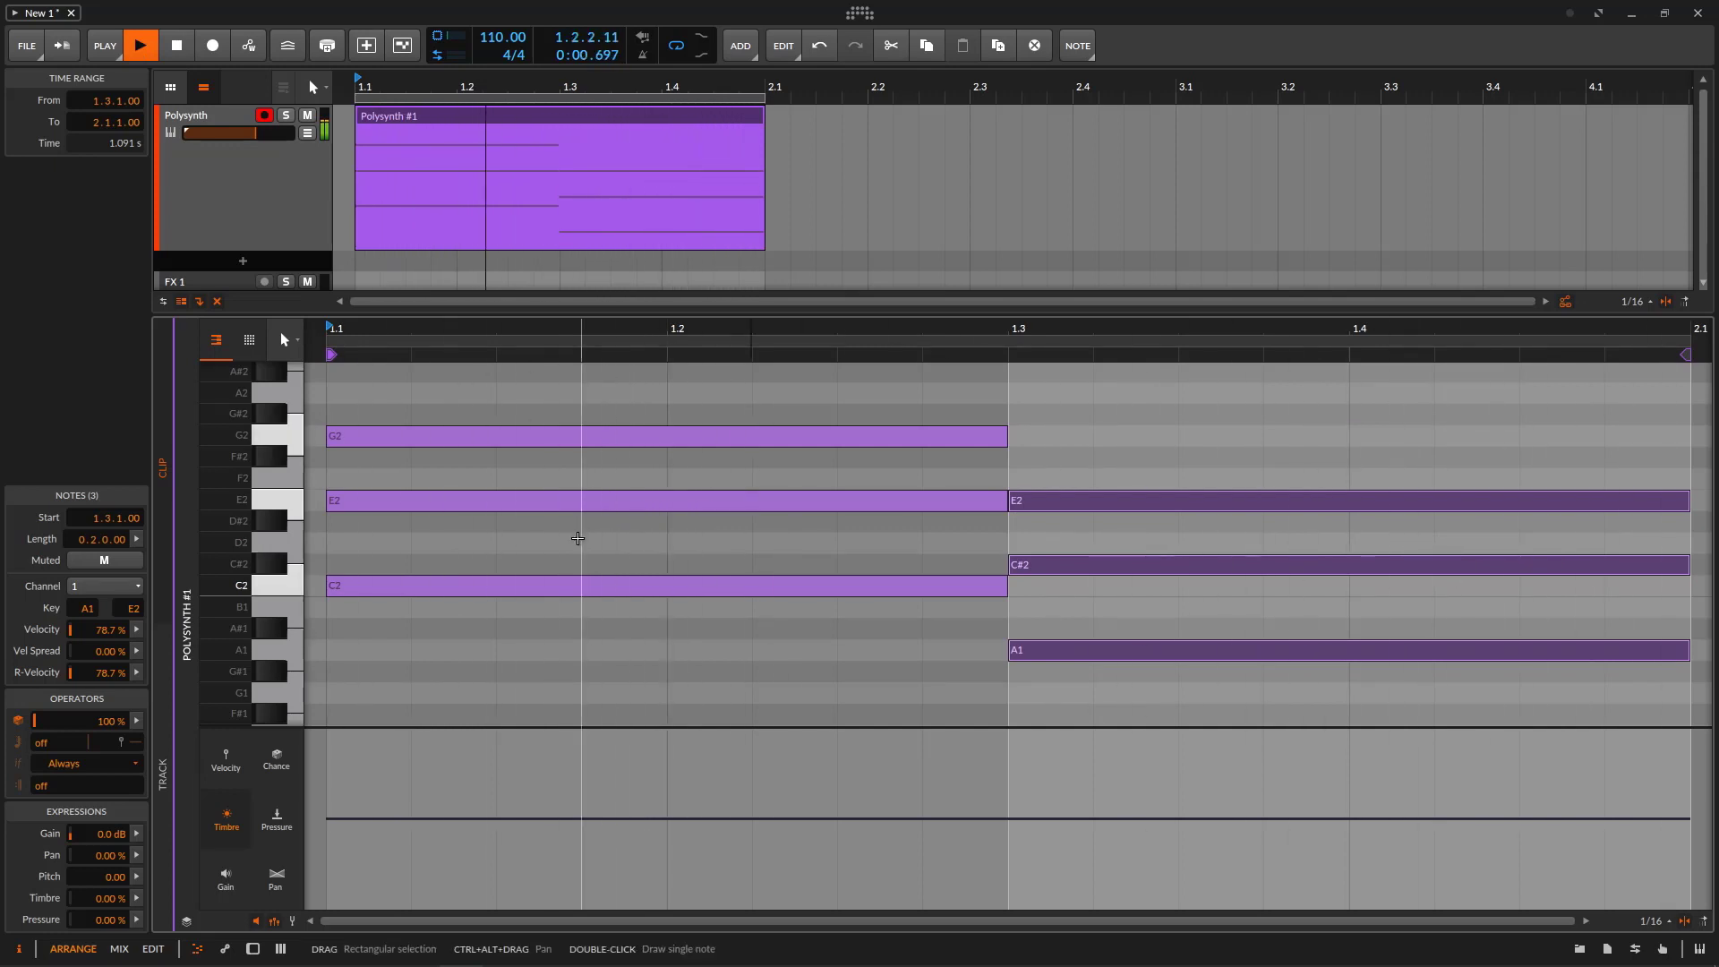
pyautogui.click(293, 922)
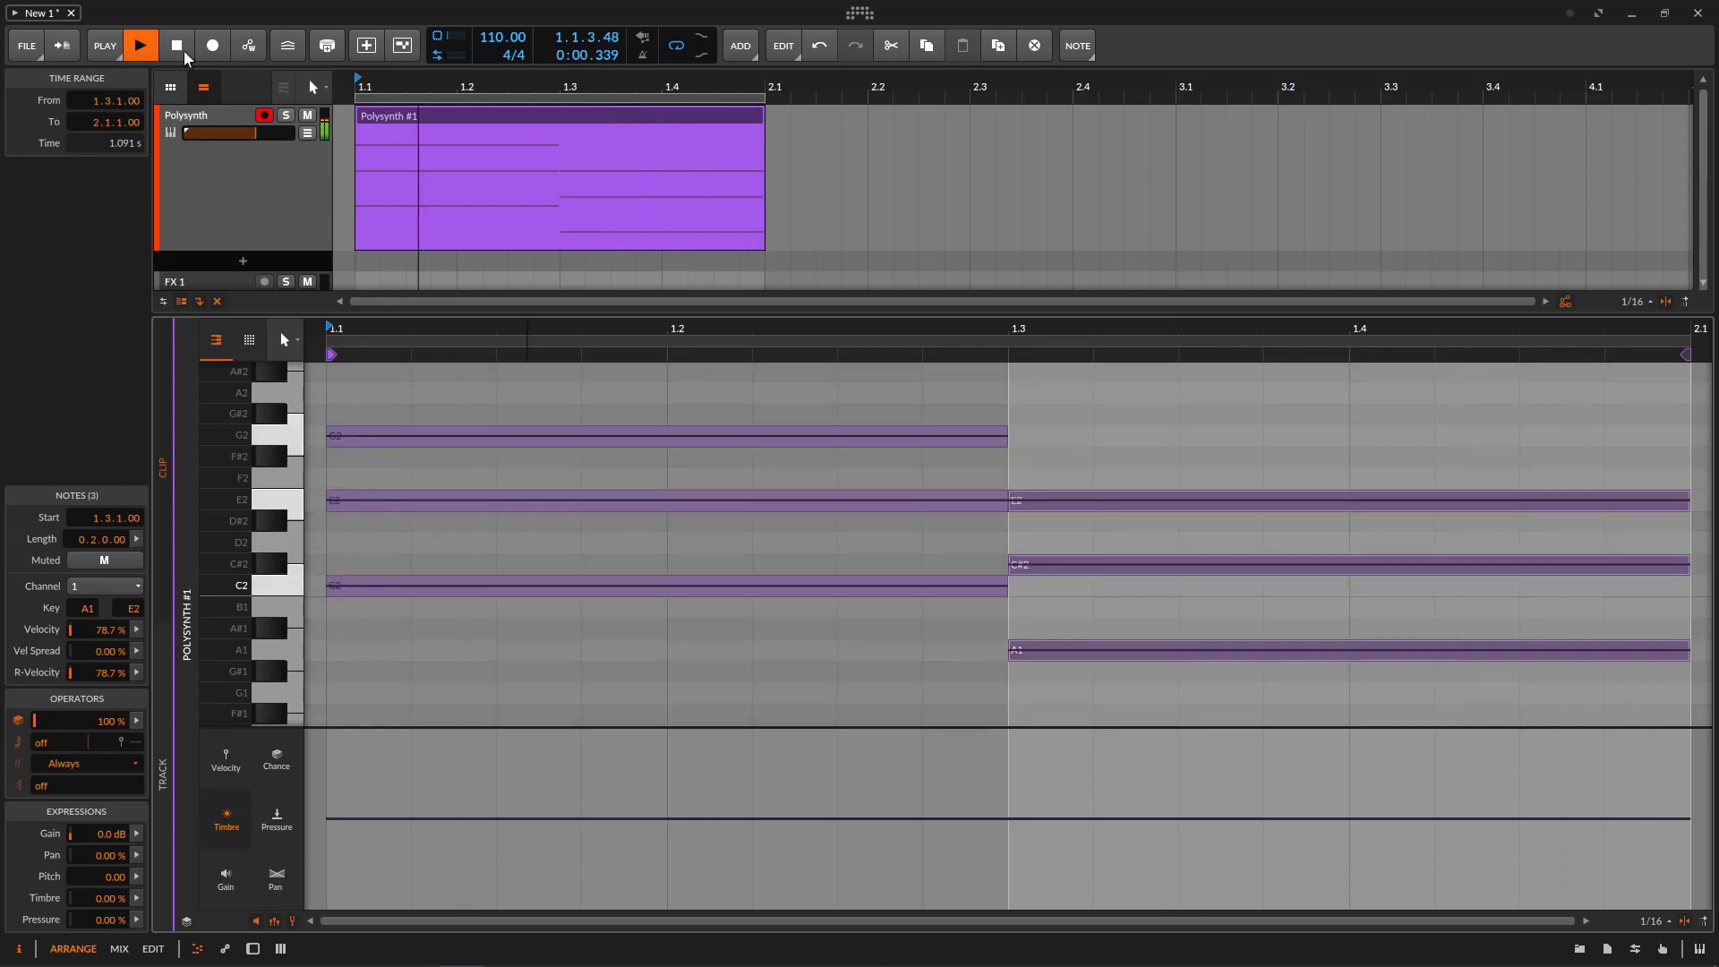
pyautogui.press('space')
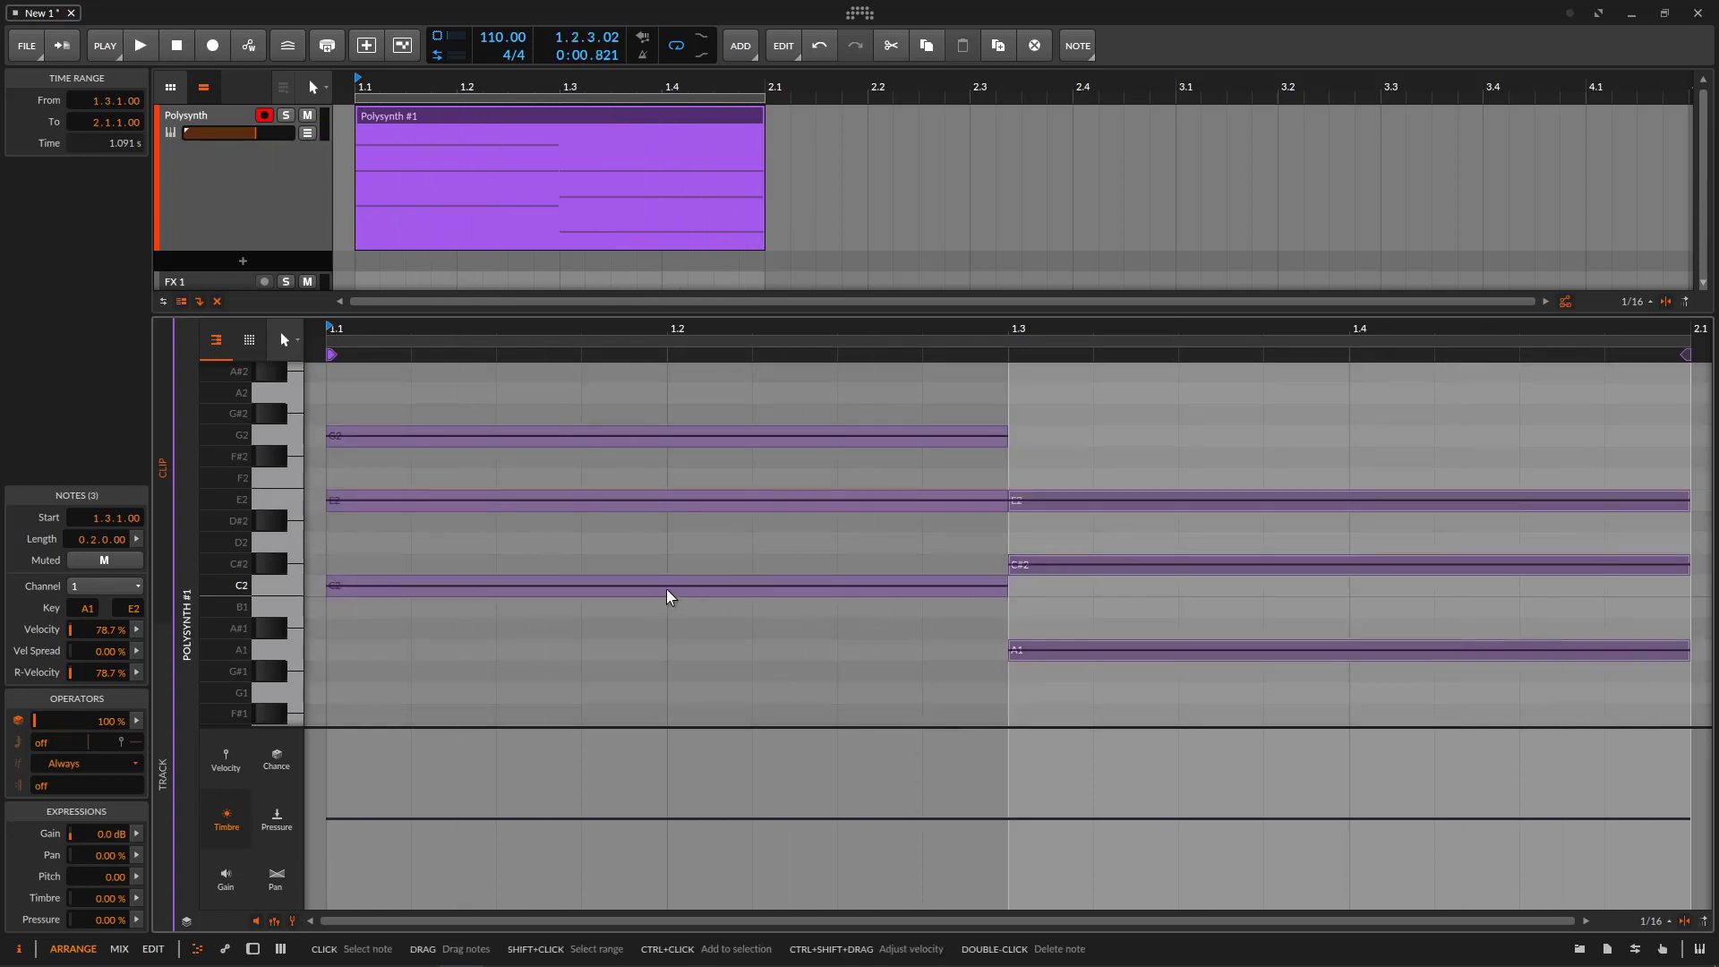
pyautogui.moveTo(667, 592); pyautogui.dragTo(1008, 650)
pyautogui.press('space')
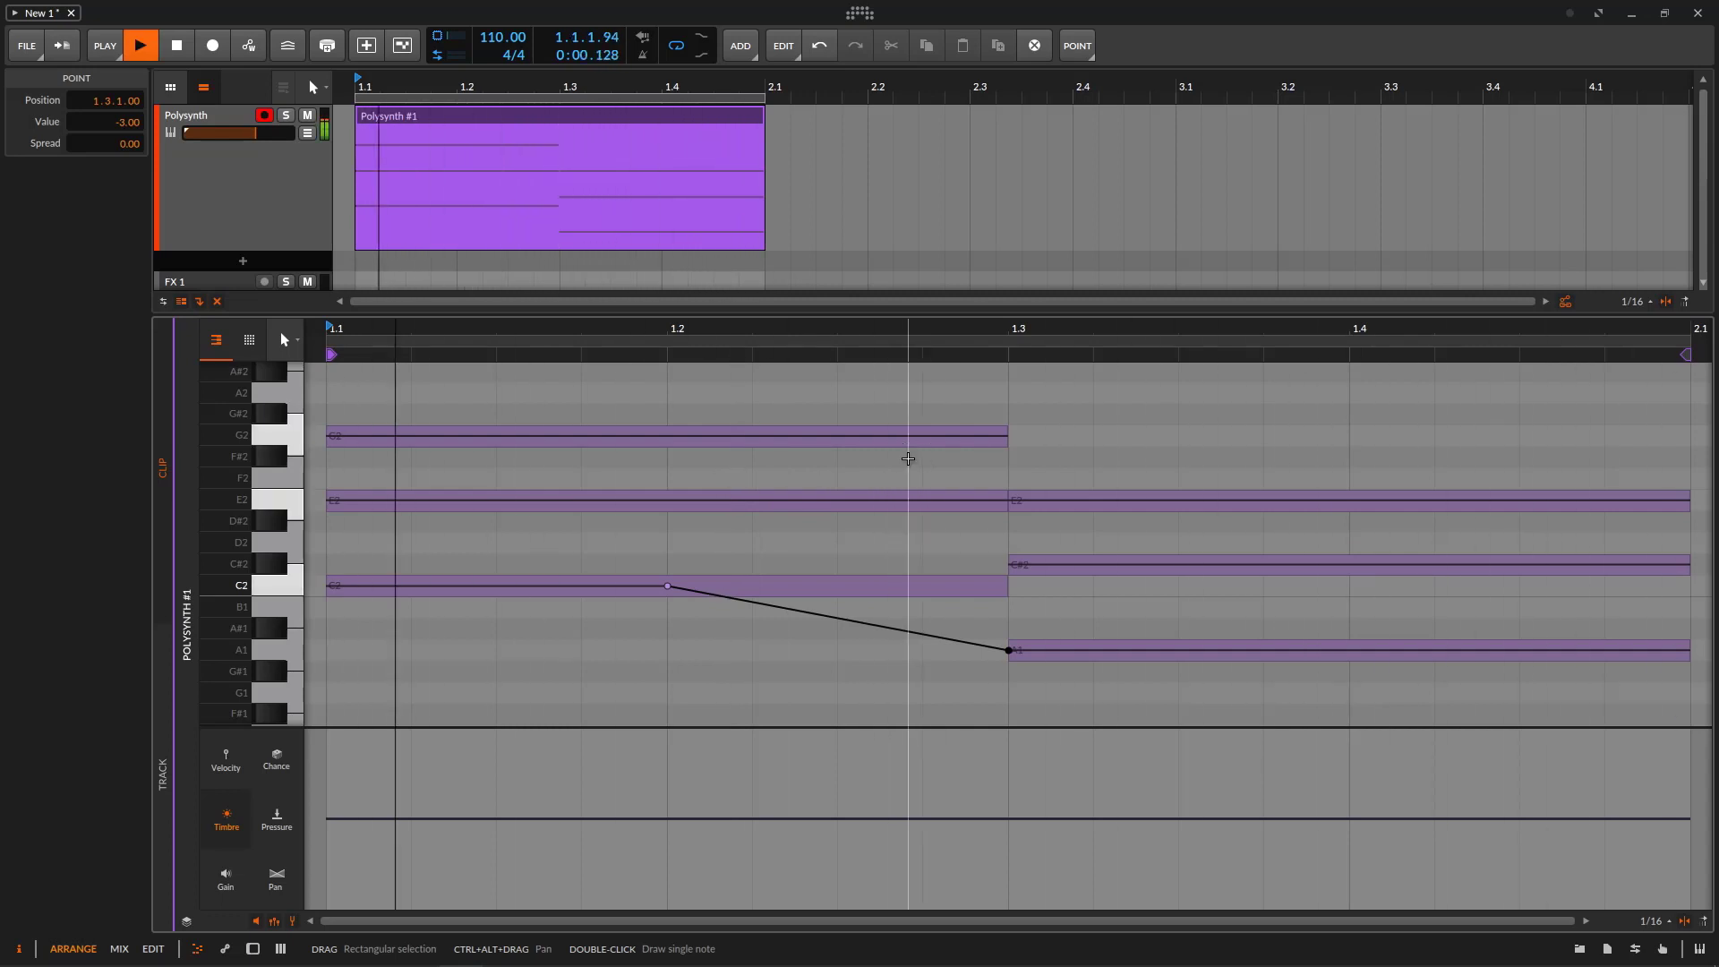
# - Stop playback and glide the first chord's E2 note from beat 1.2 down to a value of -3.00 at 1.3
pyautogui.click(682, 500)
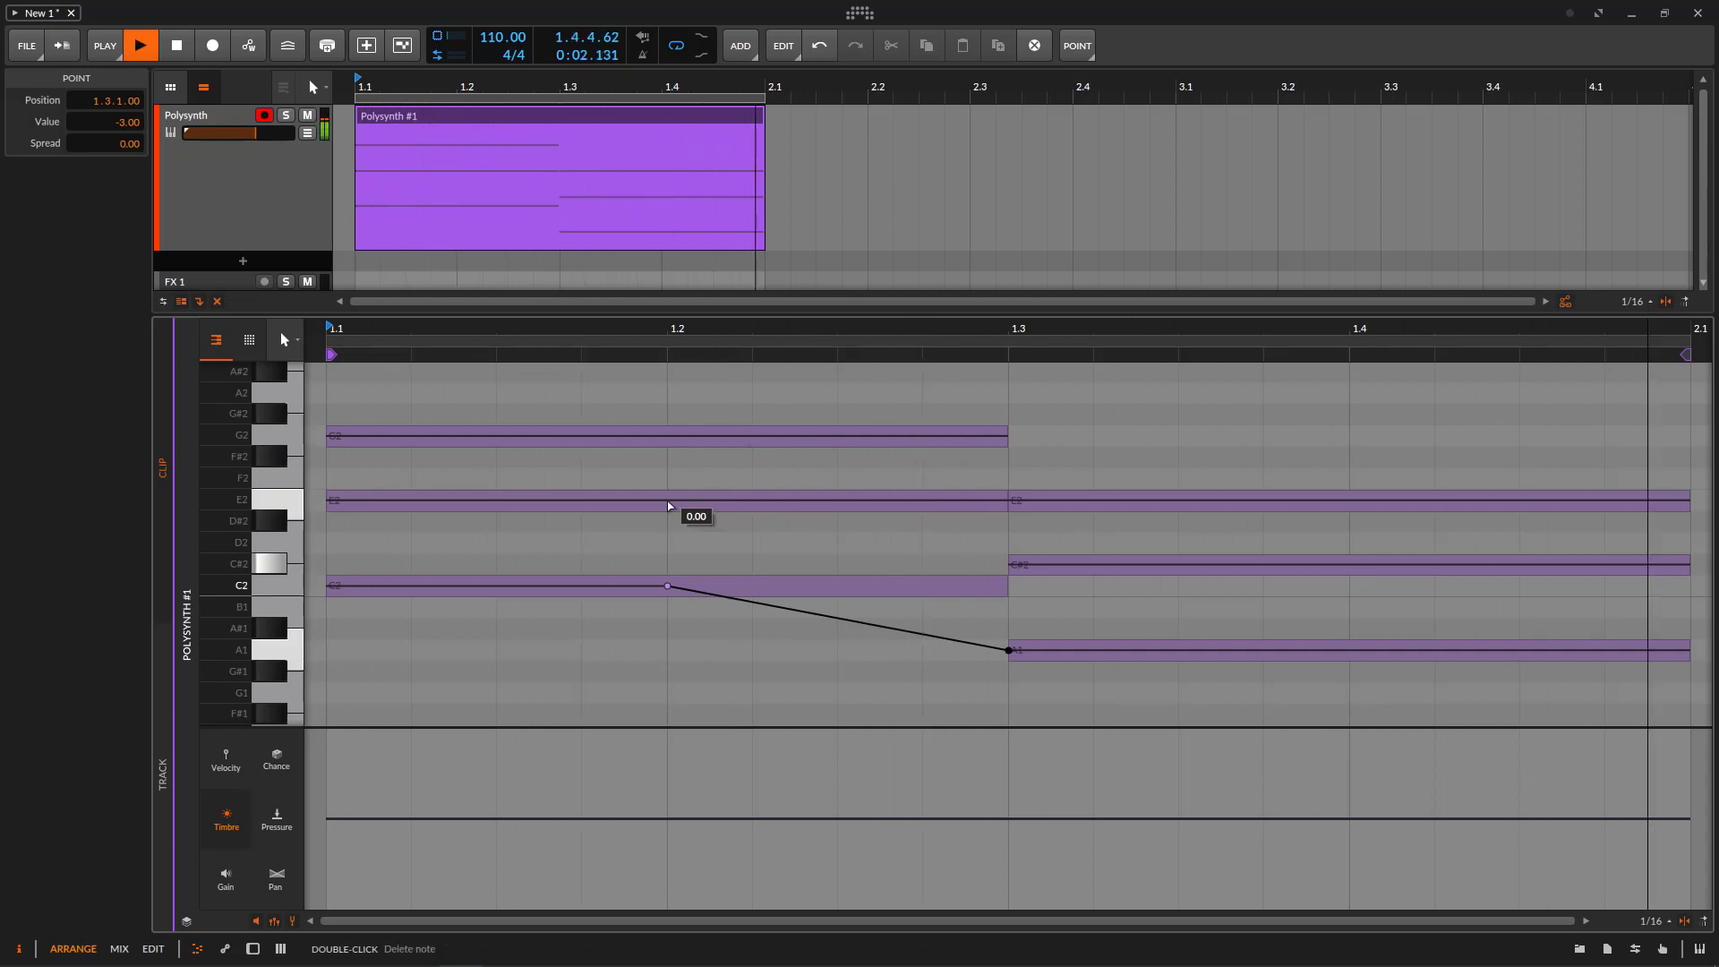
pyautogui.press('space')
pyautogui.moveTo(974, 498); pyautogui.dragTo(1009, 564)
pyautogui.hotkey('ctrl', 'z')
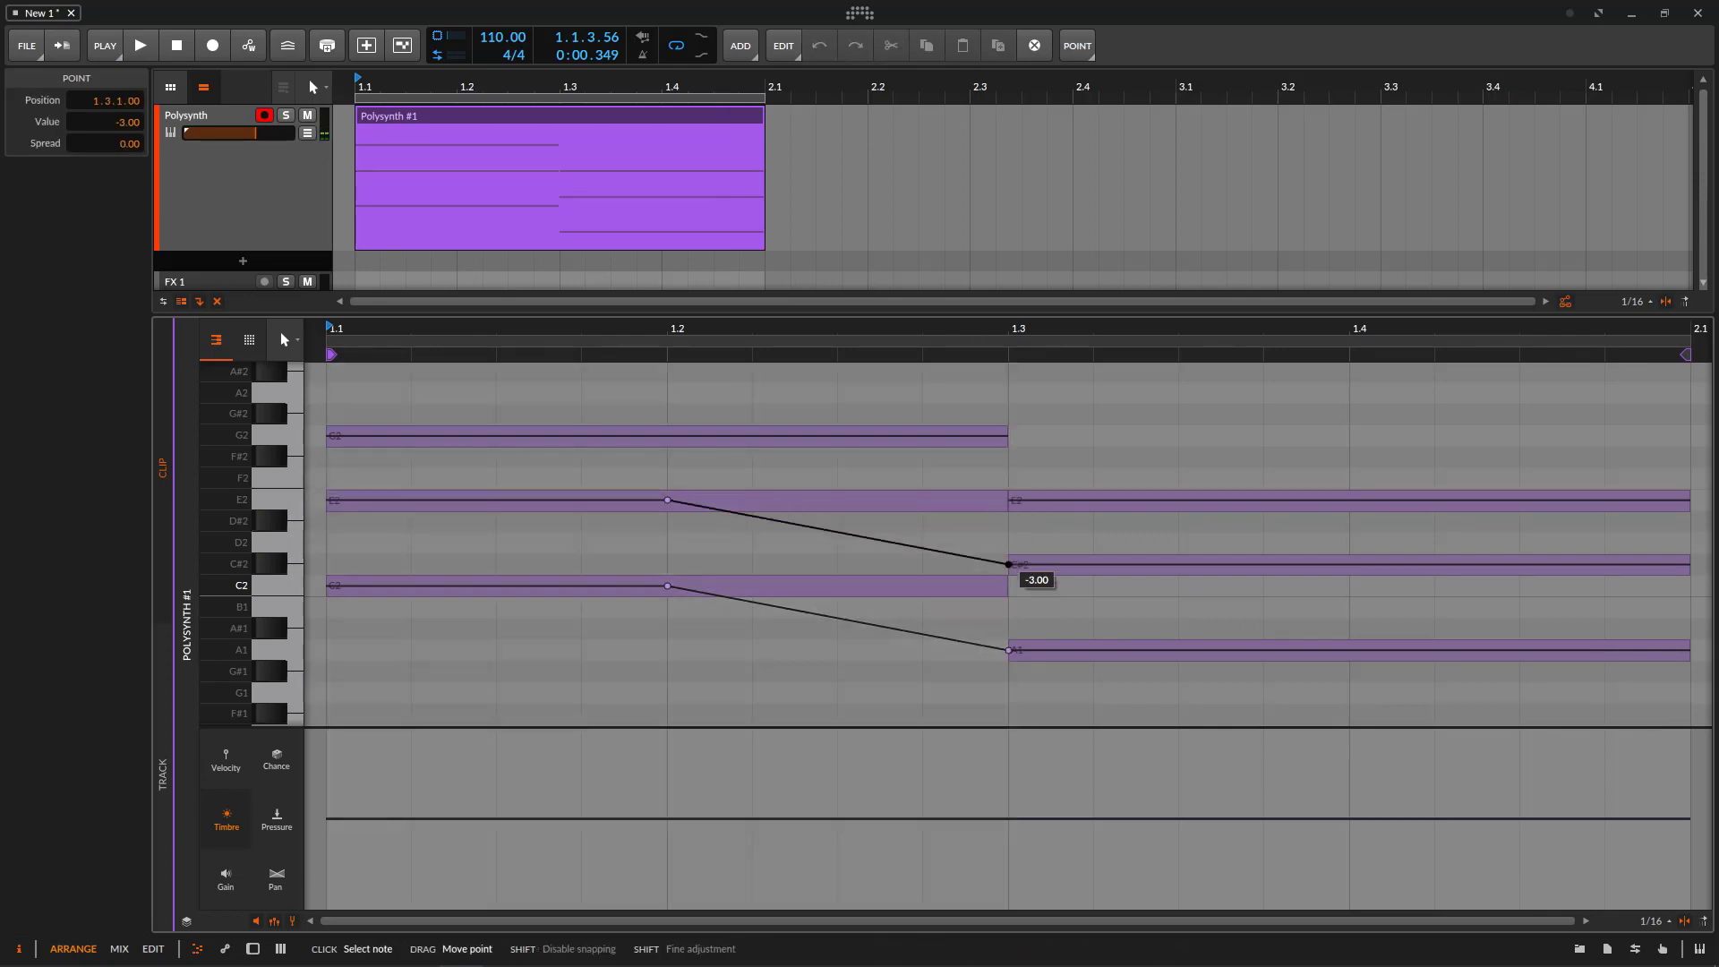
# - Glide the G2 note from beat 1.2 down to the pitch of E2 at 1.3
pyautogui.click(1009, 435)
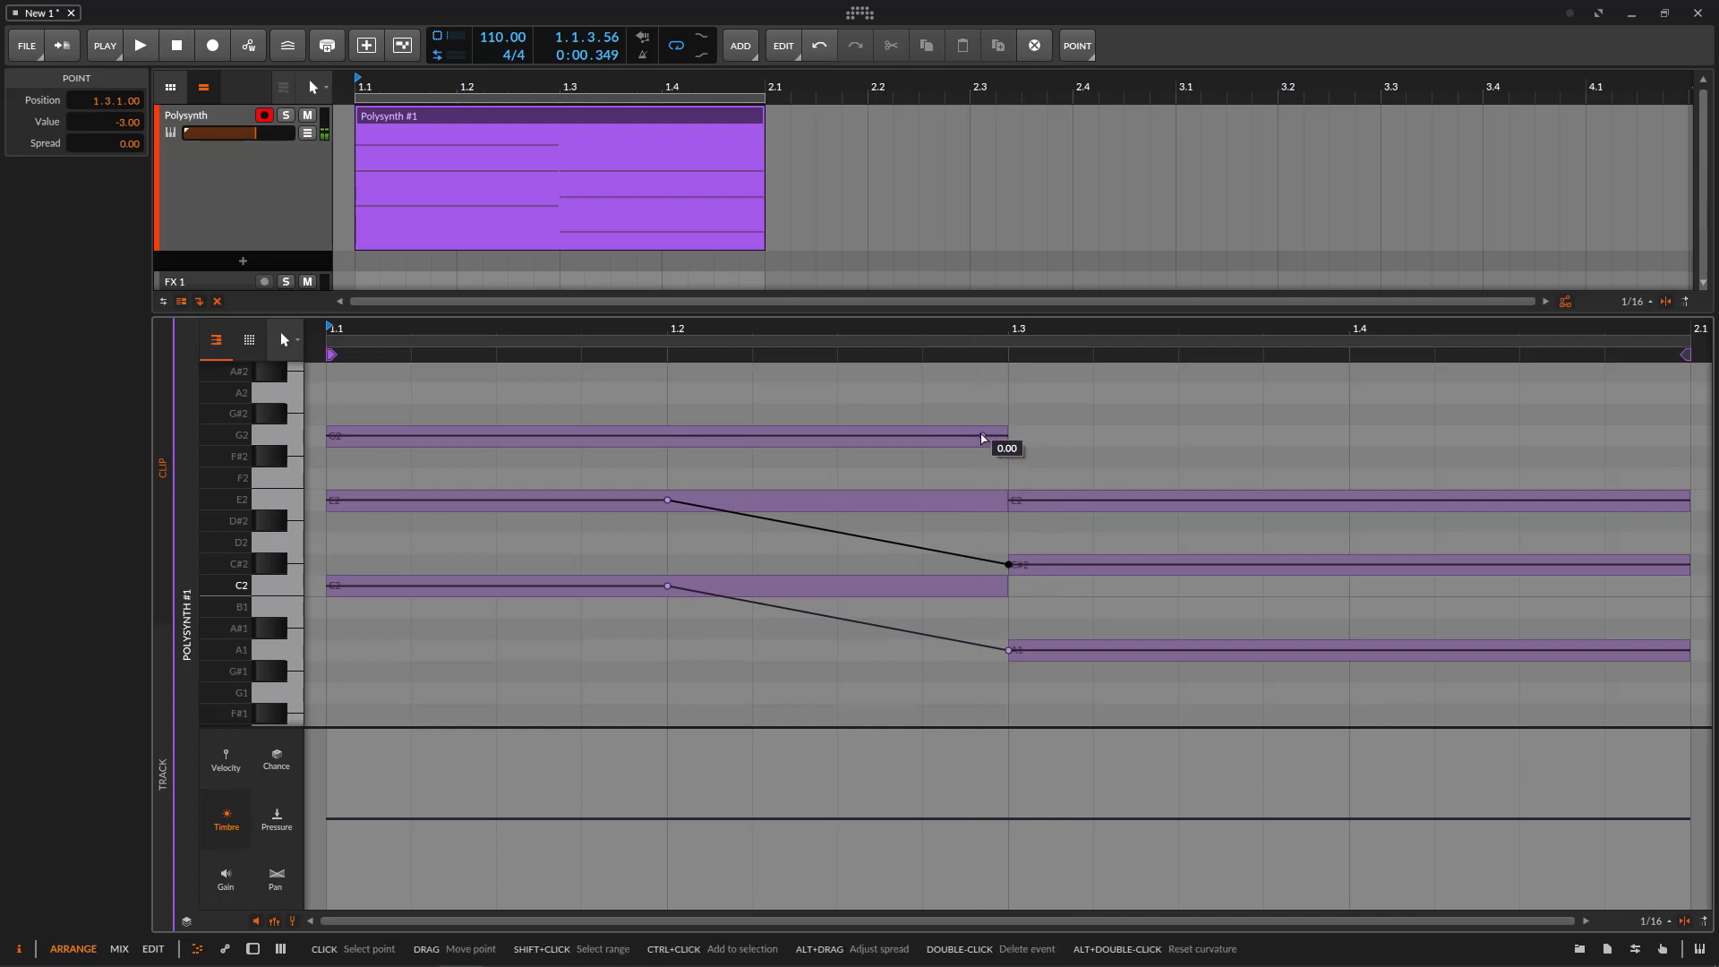
pyautogui.click(1009, 435)
pyautogui.click(673, 435)
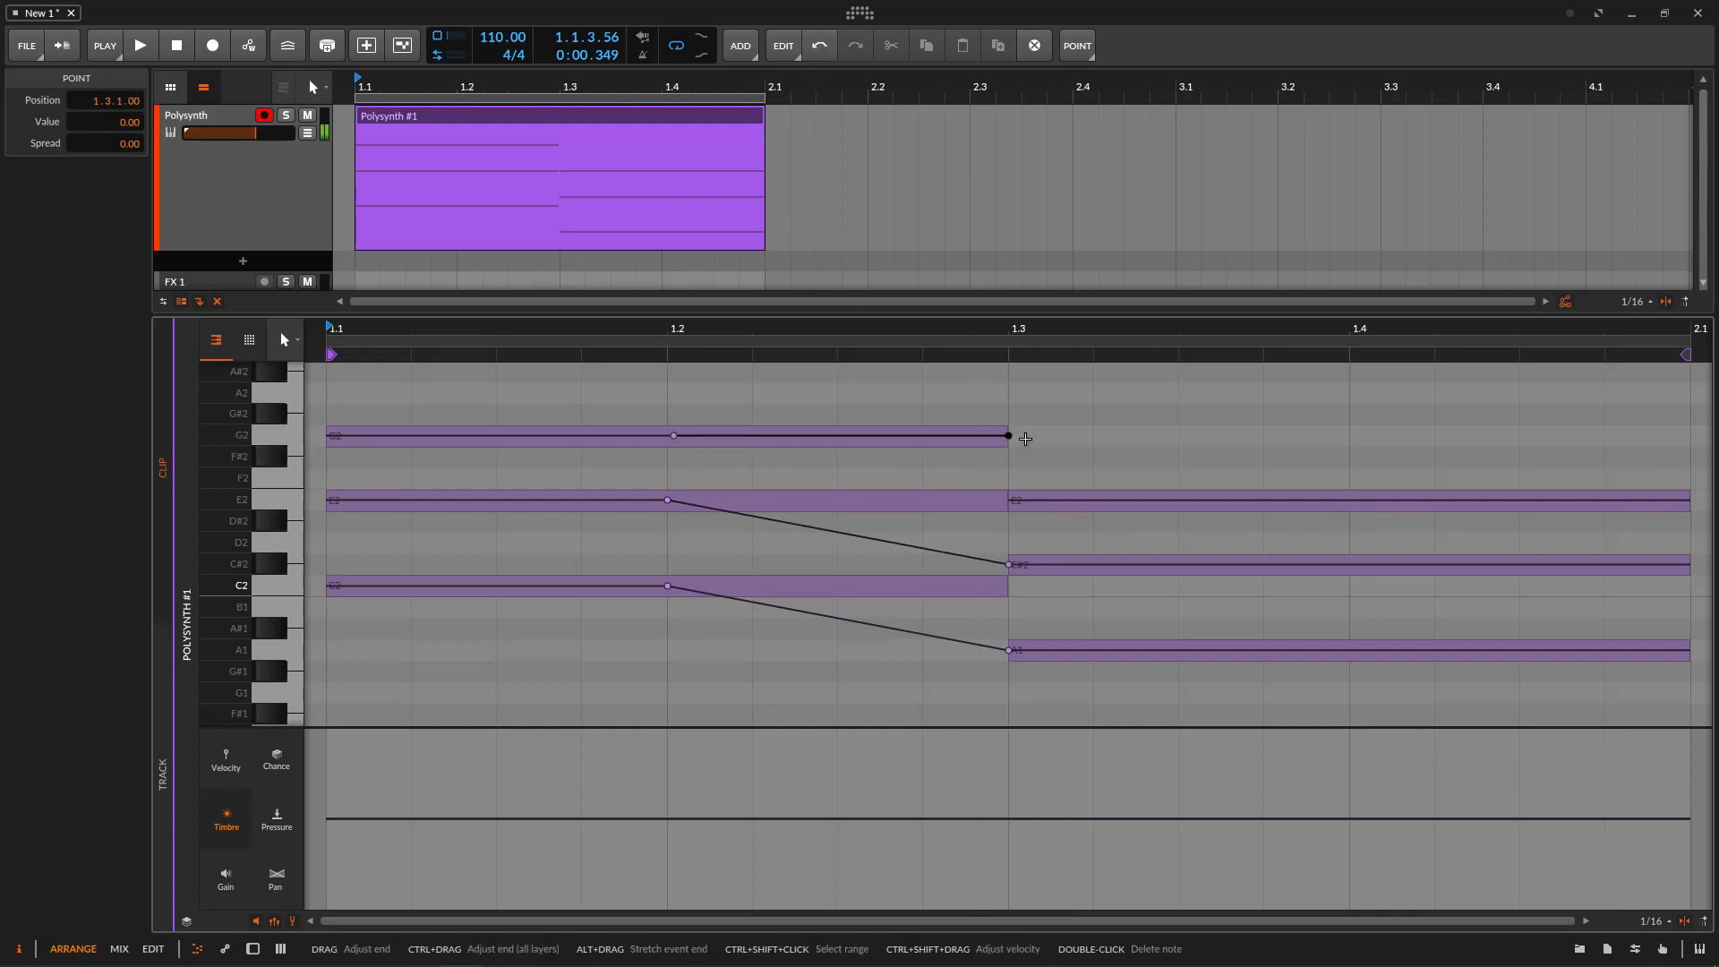
pyautogui.moveTo(1008, 439); pyautogui.dragTo(1010, 504)
pyautogui.moveTo(673, 435); pyautogui.dragTo(667, 438)
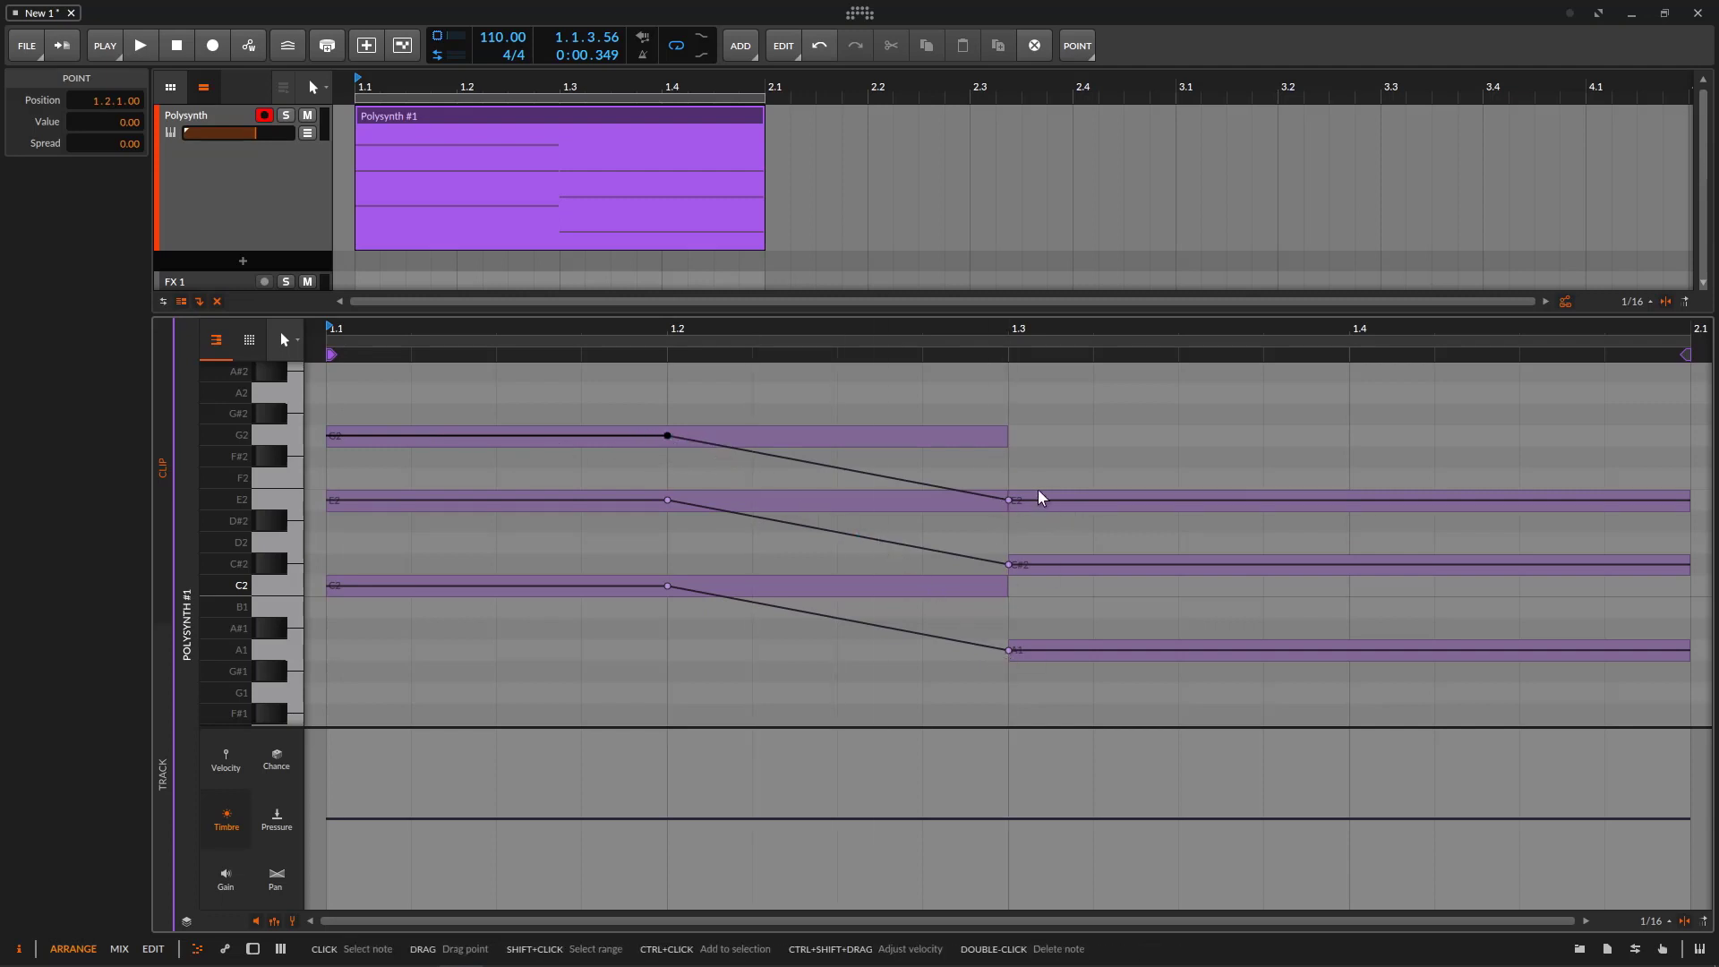
# - Play the gliding chords briefly, and add a pitch point at beat 1.4 on each note of the second chord
pyautogui.press('space')
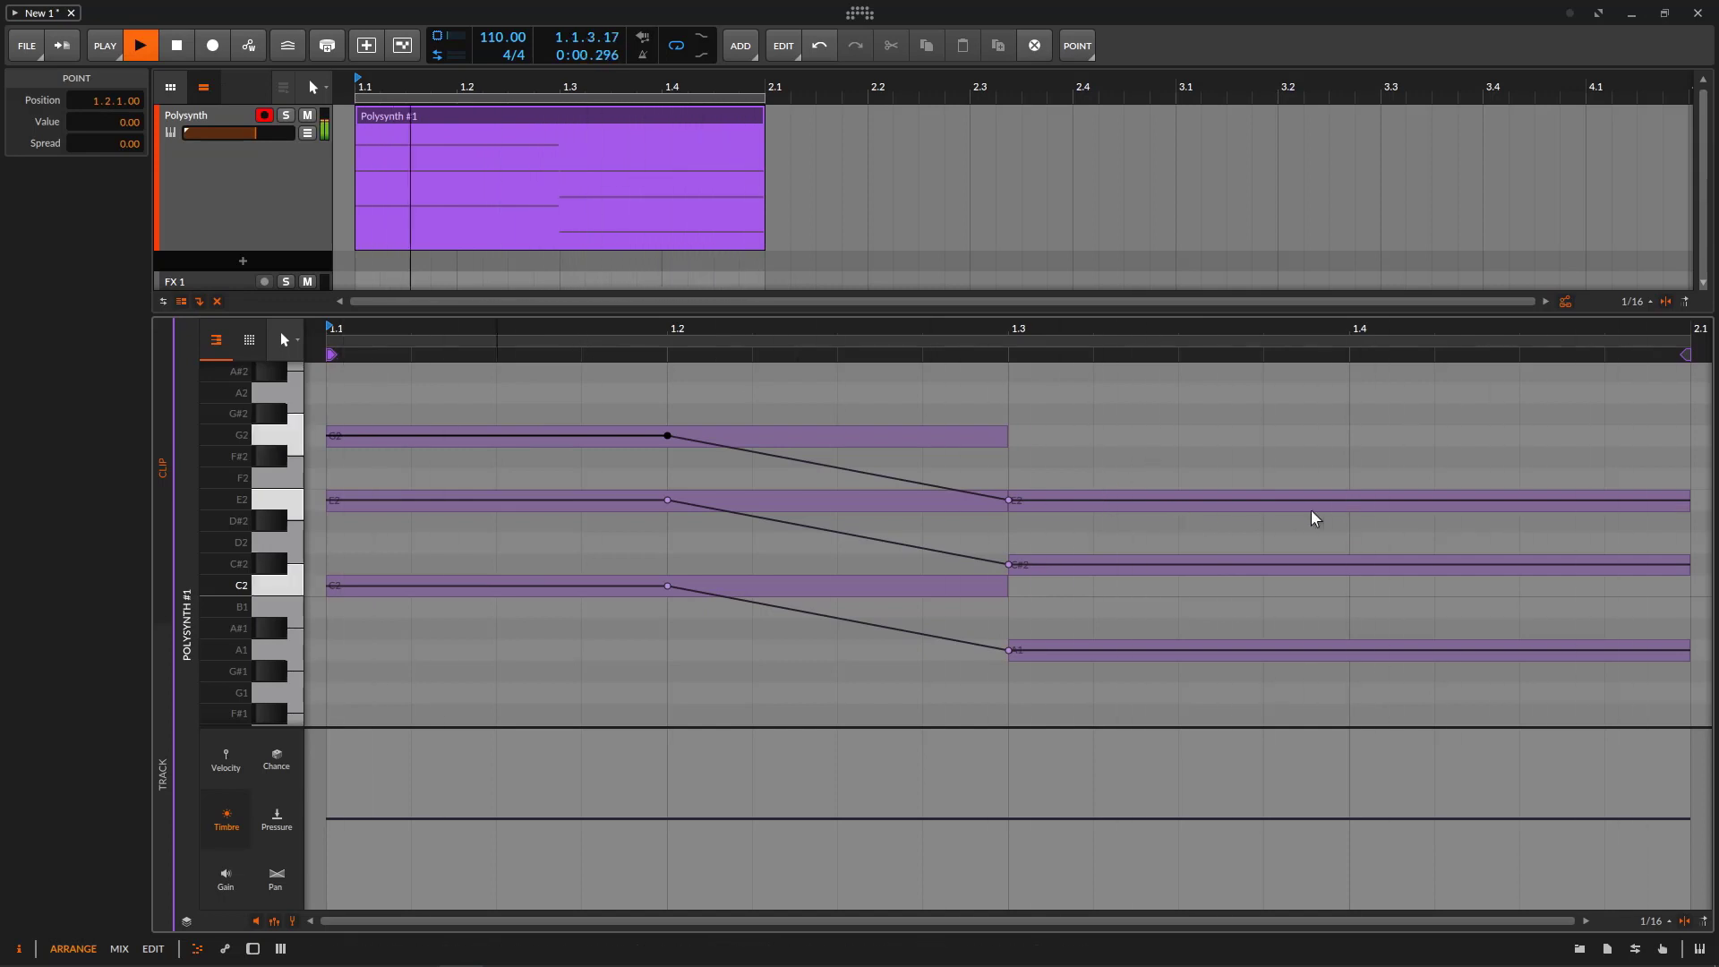
pyautogui.press('space')
pyautogui.click(1357, 503)
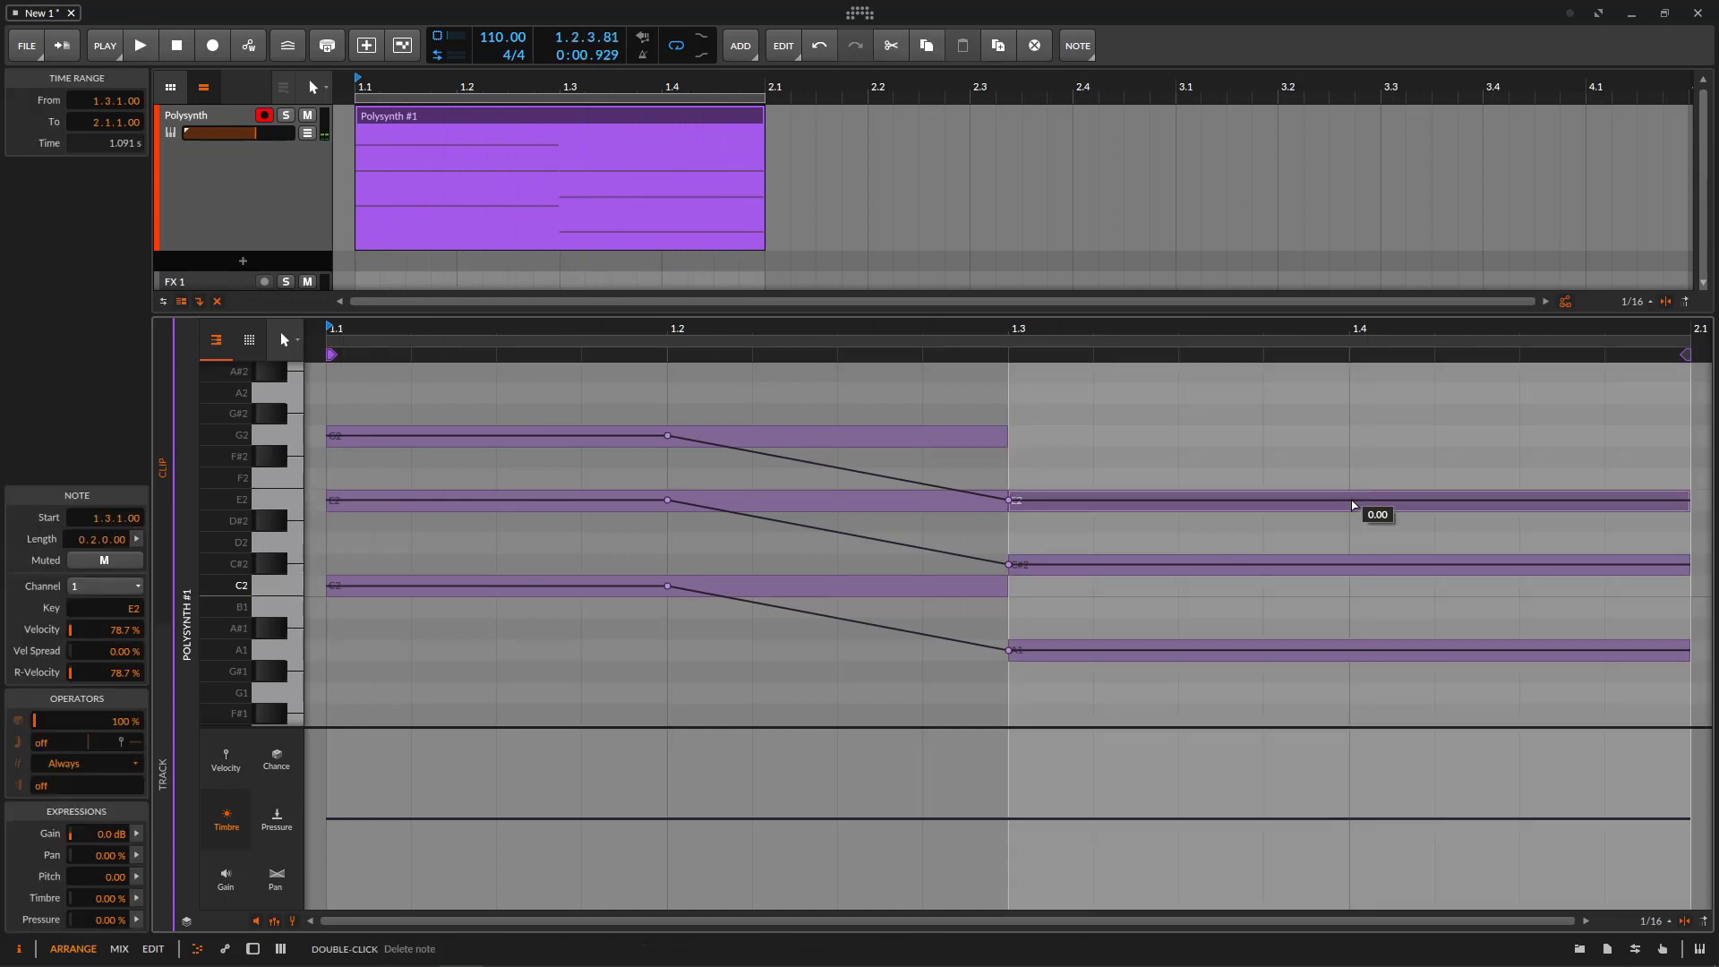
pyautogui.click(1353, 501)
pyautogui.click(1351, 564)
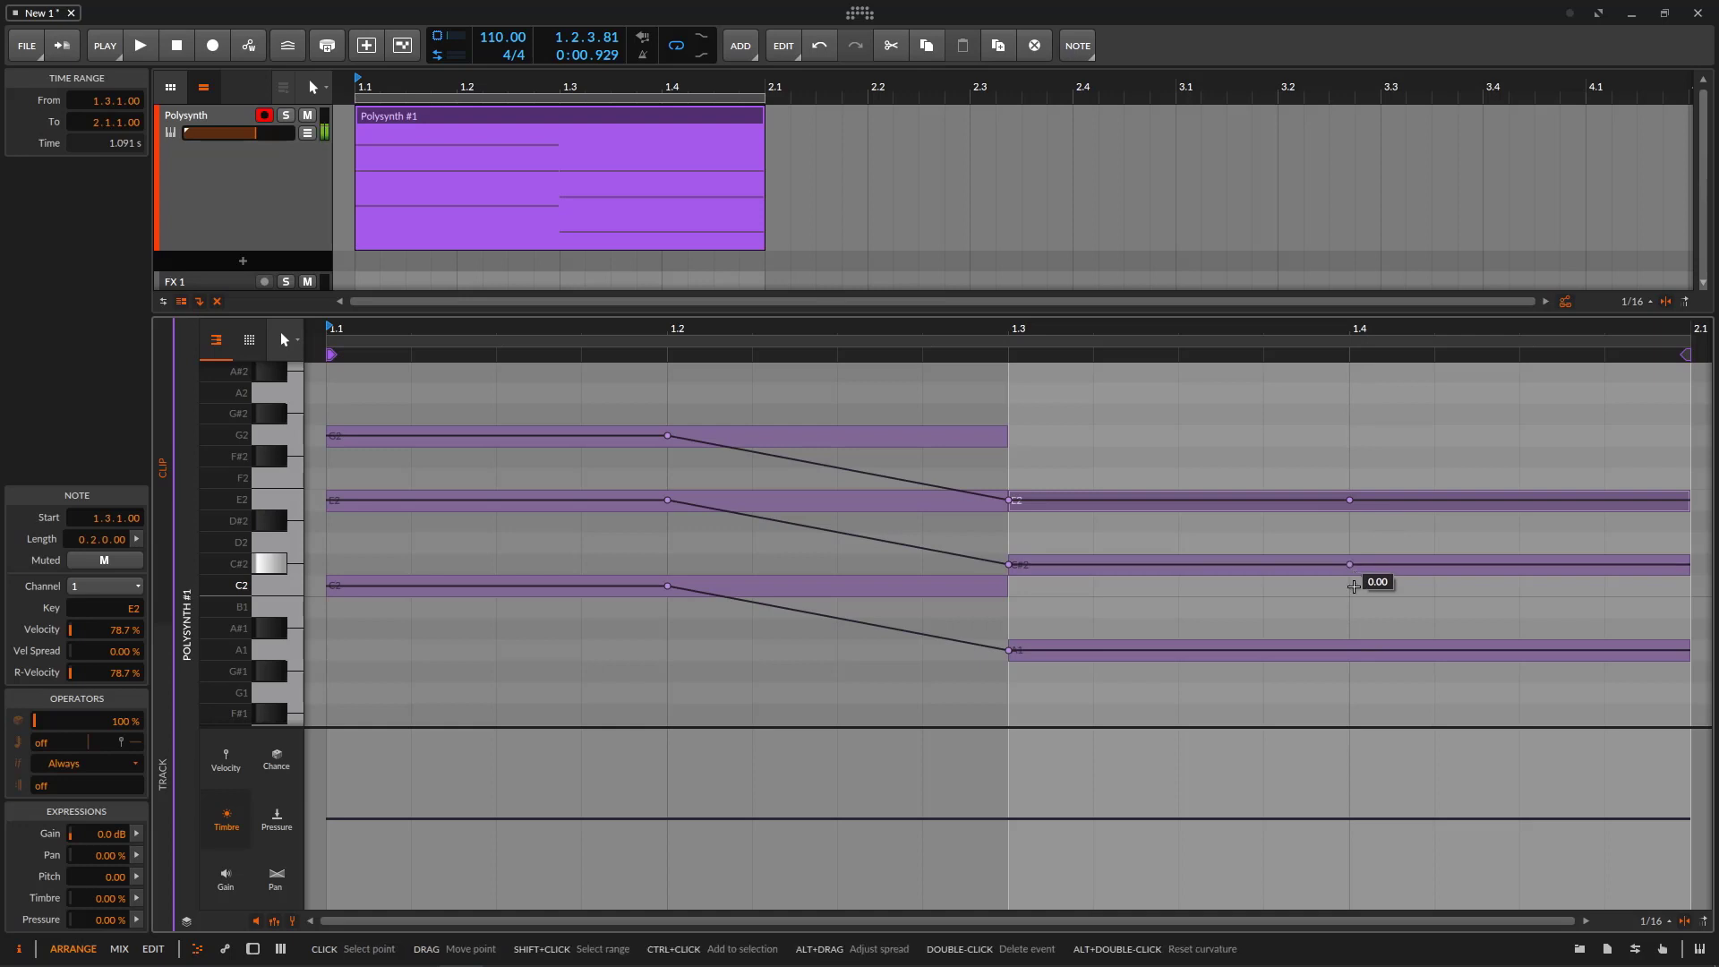
pyautogui.click(1351, 651)
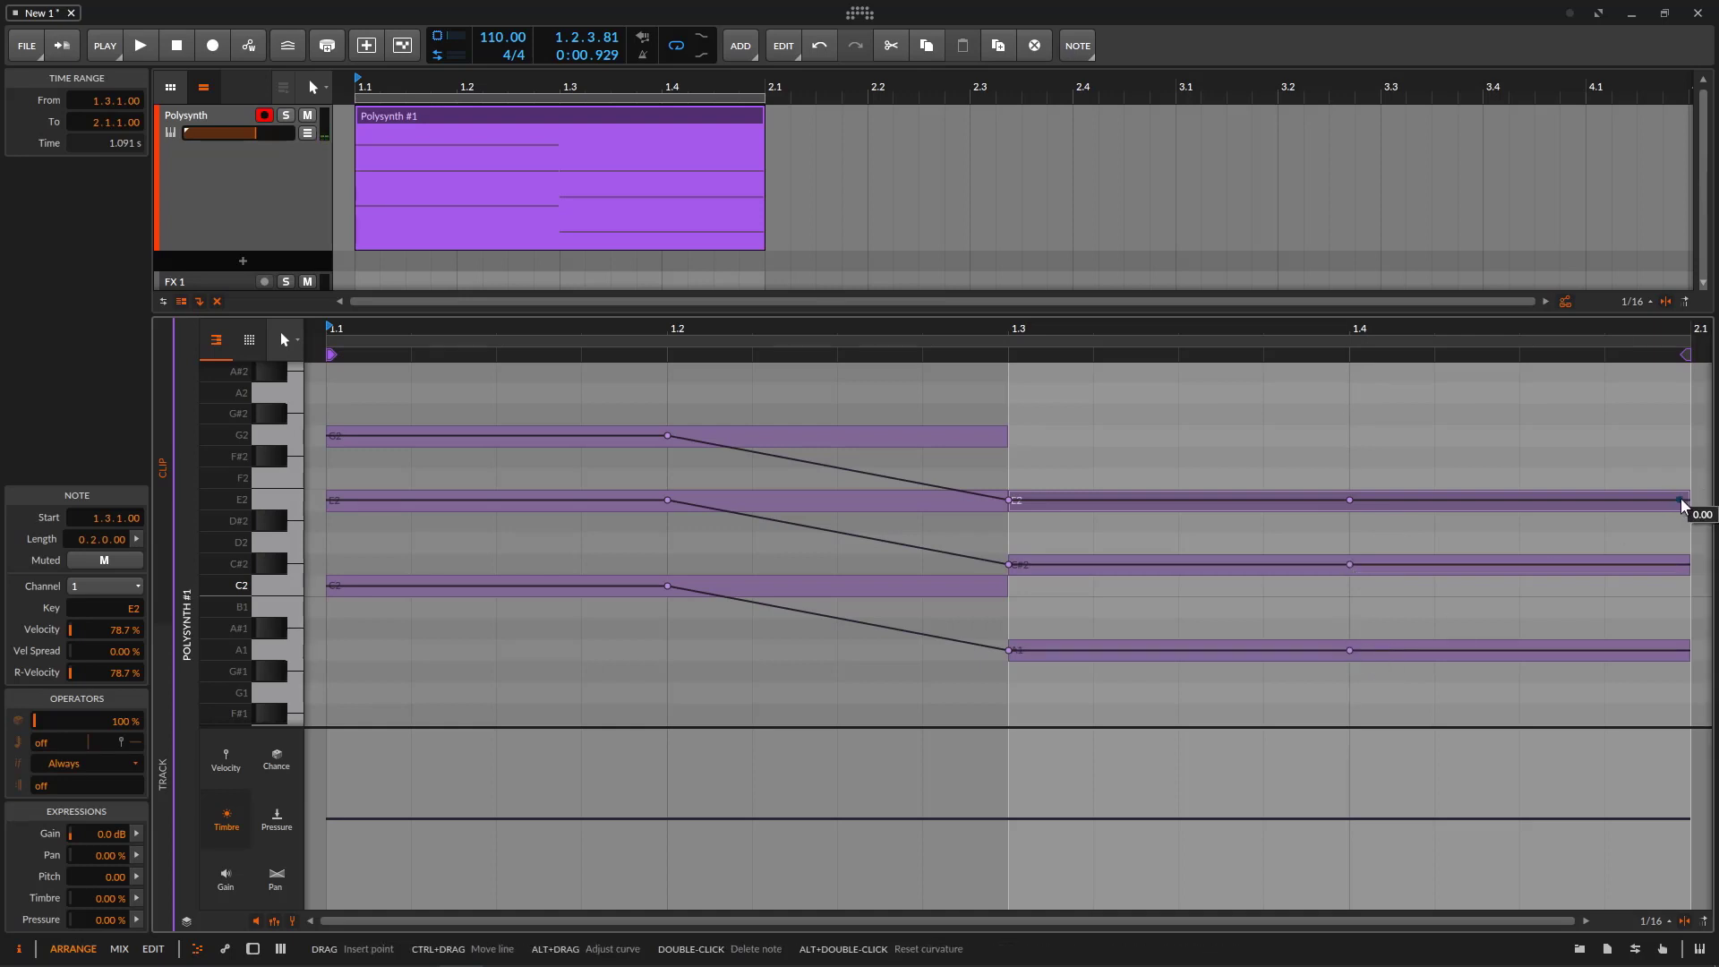
# - Bend the second chord's E2 note up to 4.00 and its A1 note down to -2.00 near their ends, and play
pyautogui.moveTo(1681, 501); pyautogui.dragTo(1681, 414)
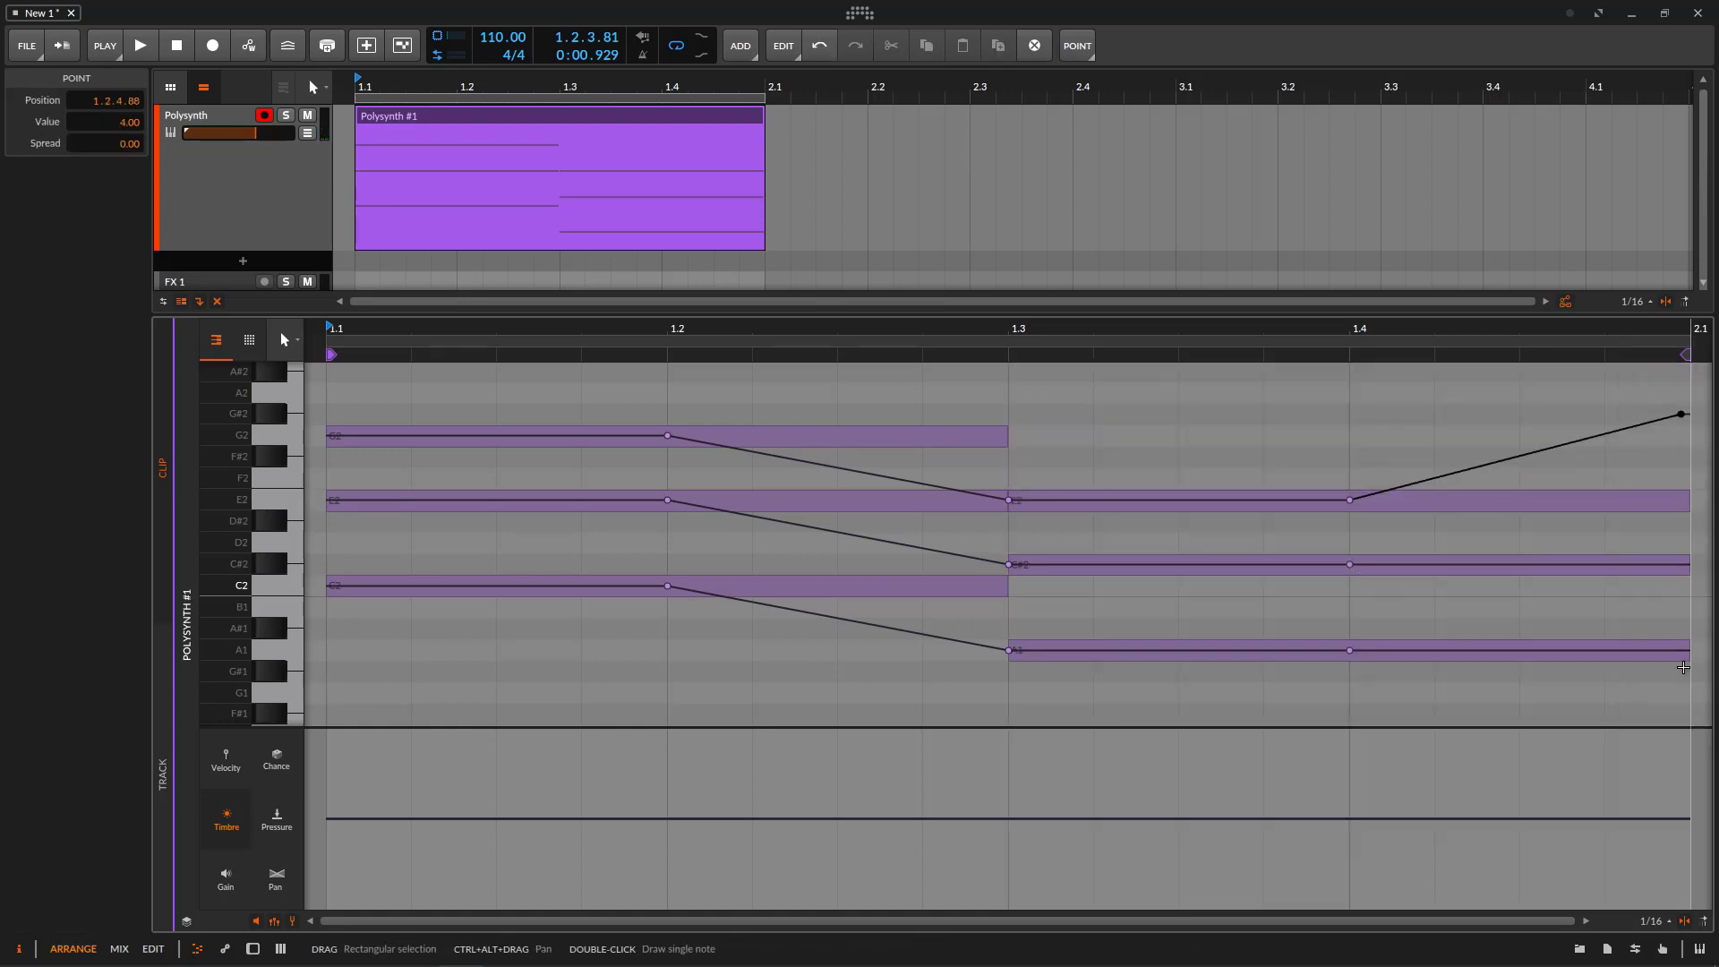
pyautogui.moveTo(1687, 652); pyautogui.dragTo(1681, 693)
pyautogui.press('space')
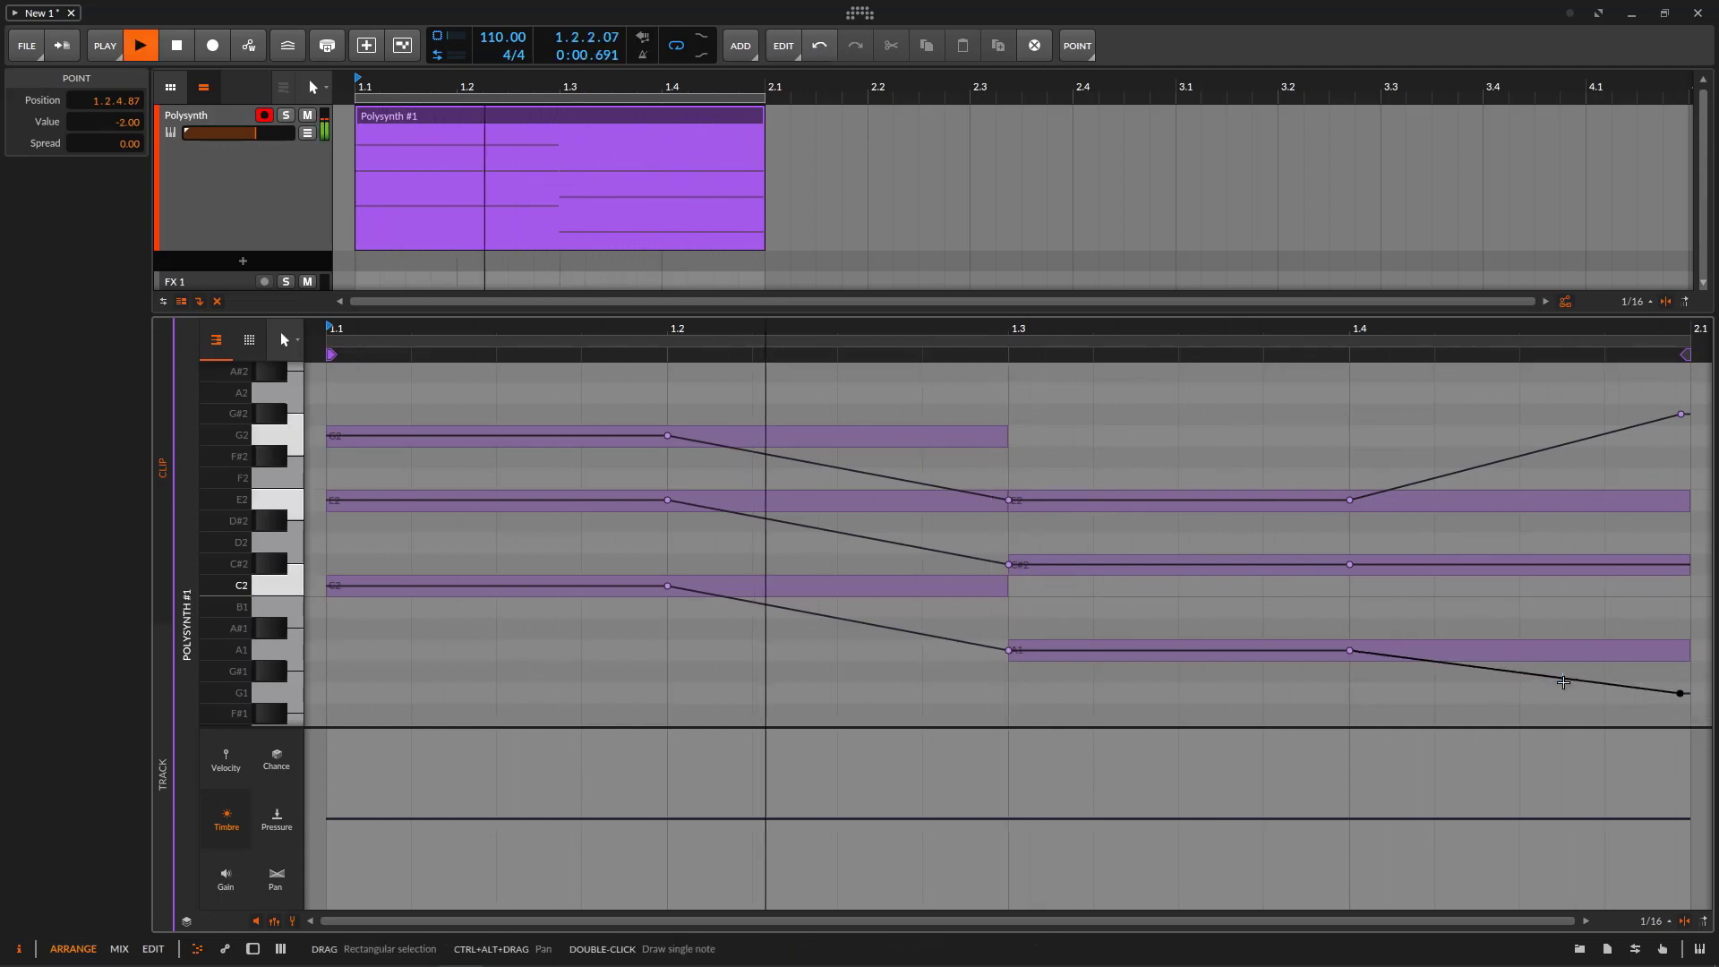
# - Curve the closing bends of the second chord's E2 and A1 notes and the C2 glide, and stop playback
pyautogui.moveTo(1558, 678); pyautogui.dragTo(1521, 573)
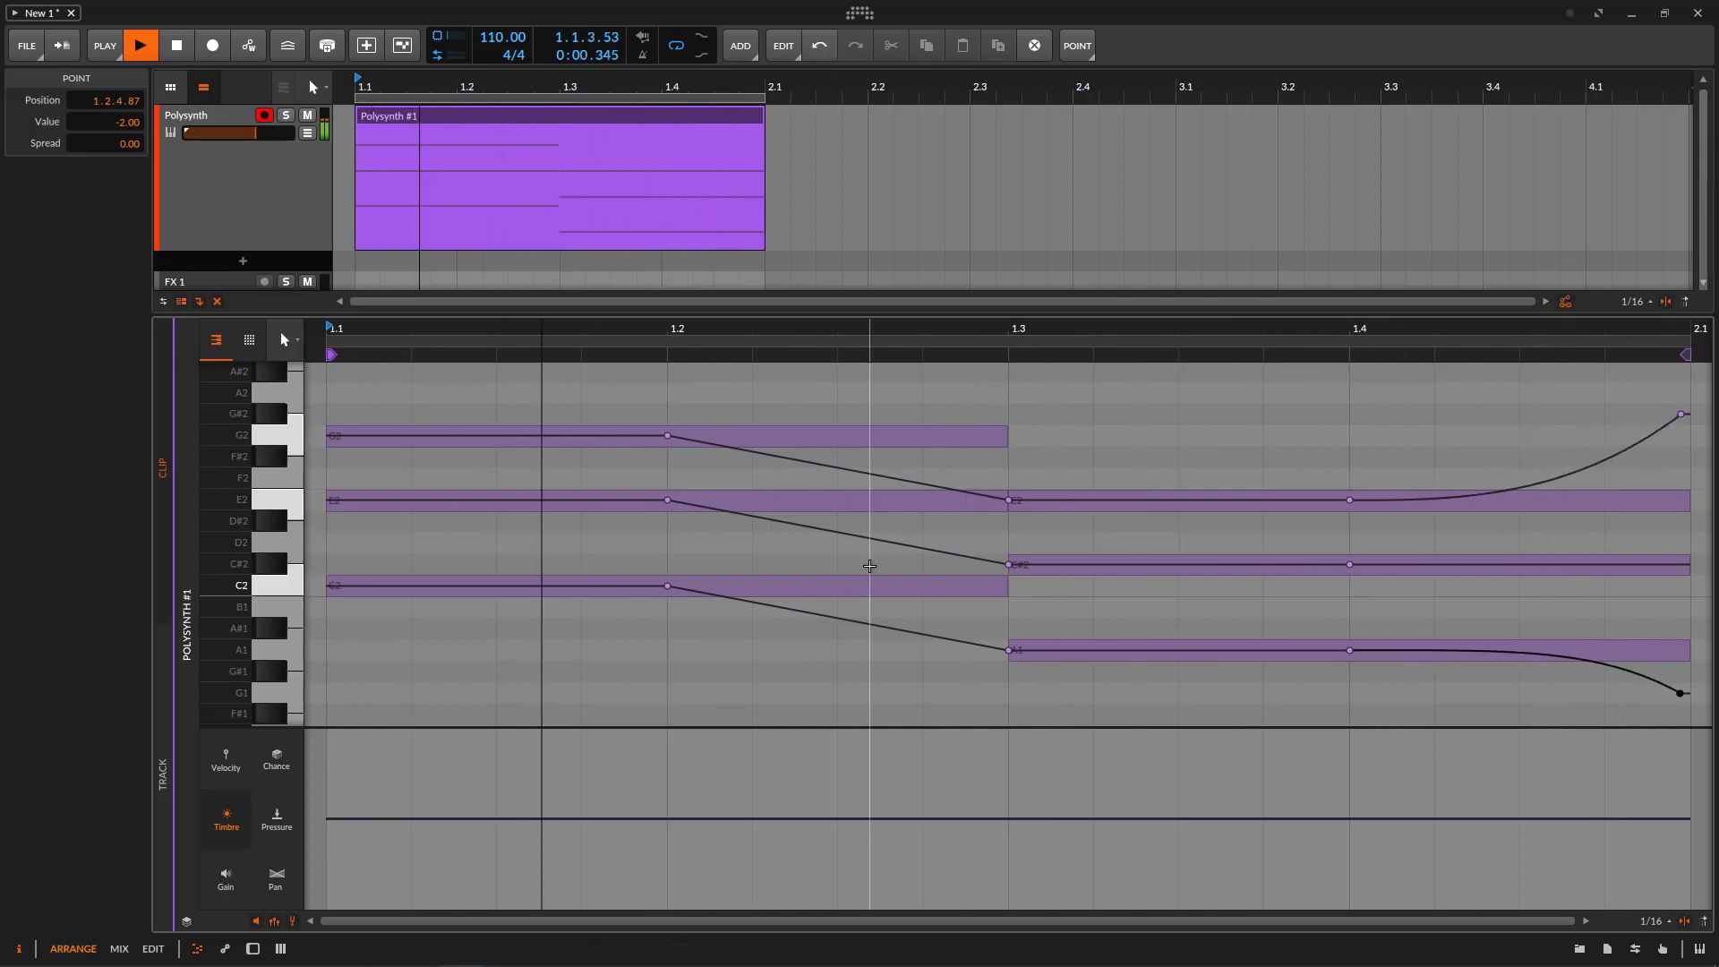
pyautogui.moveTo(851, 635); pyautogui.dragTo(846, 688)
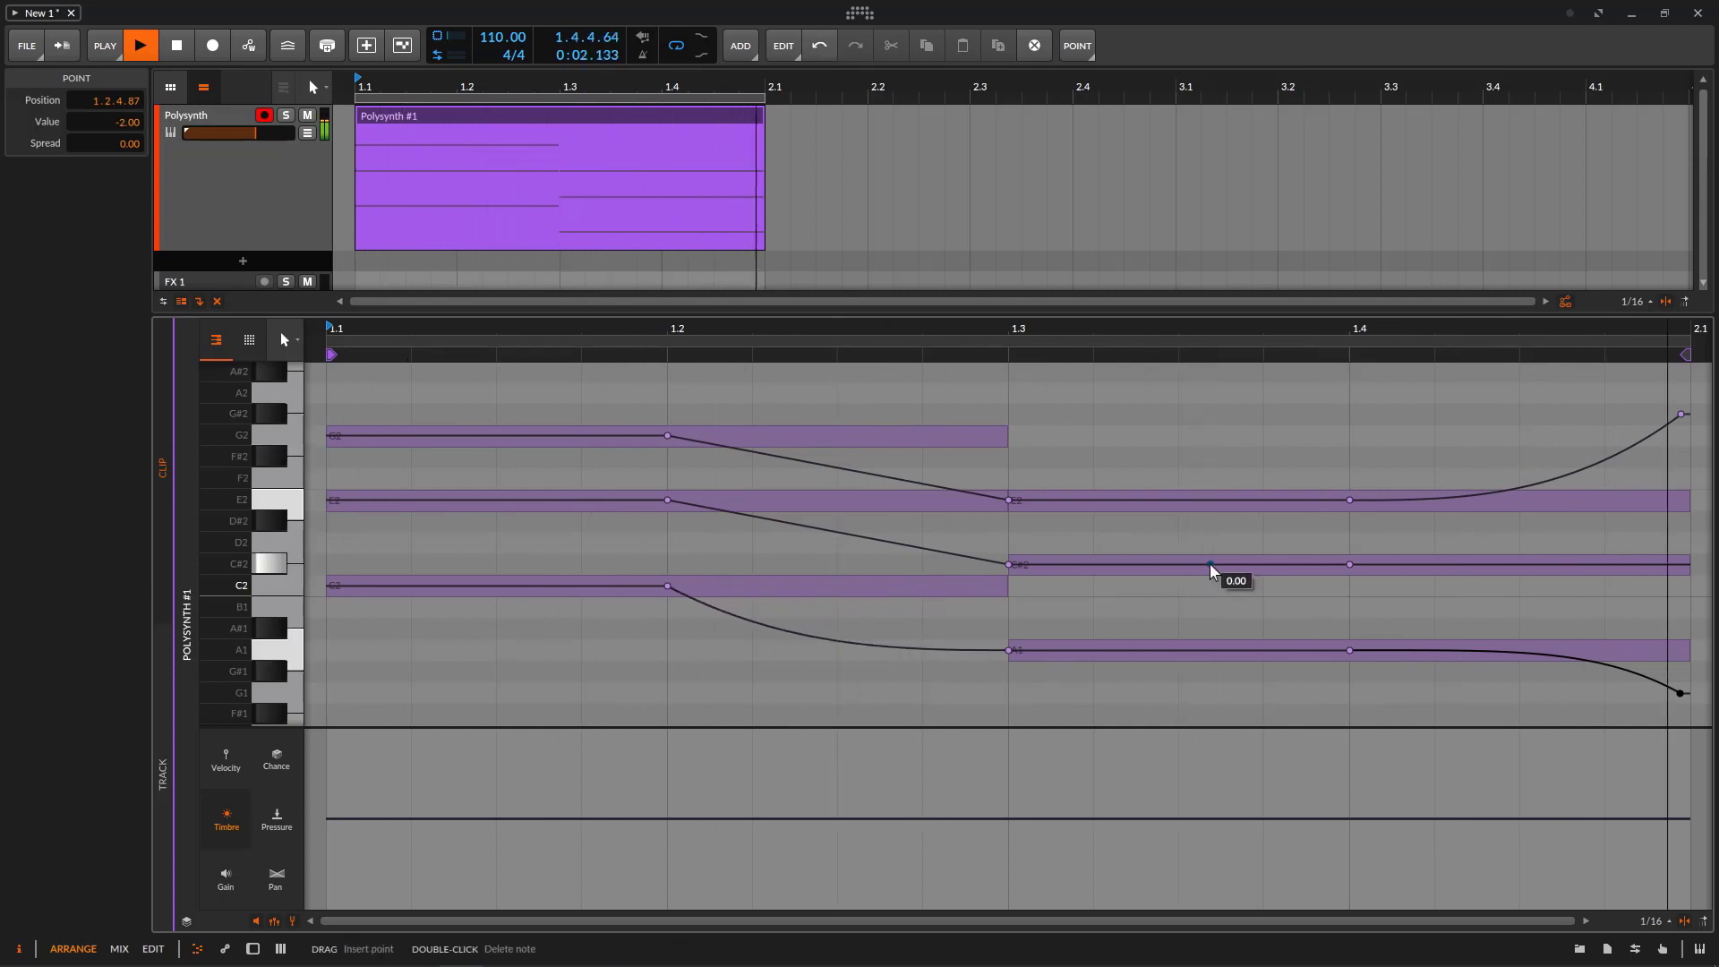
pyautogui.press('space')
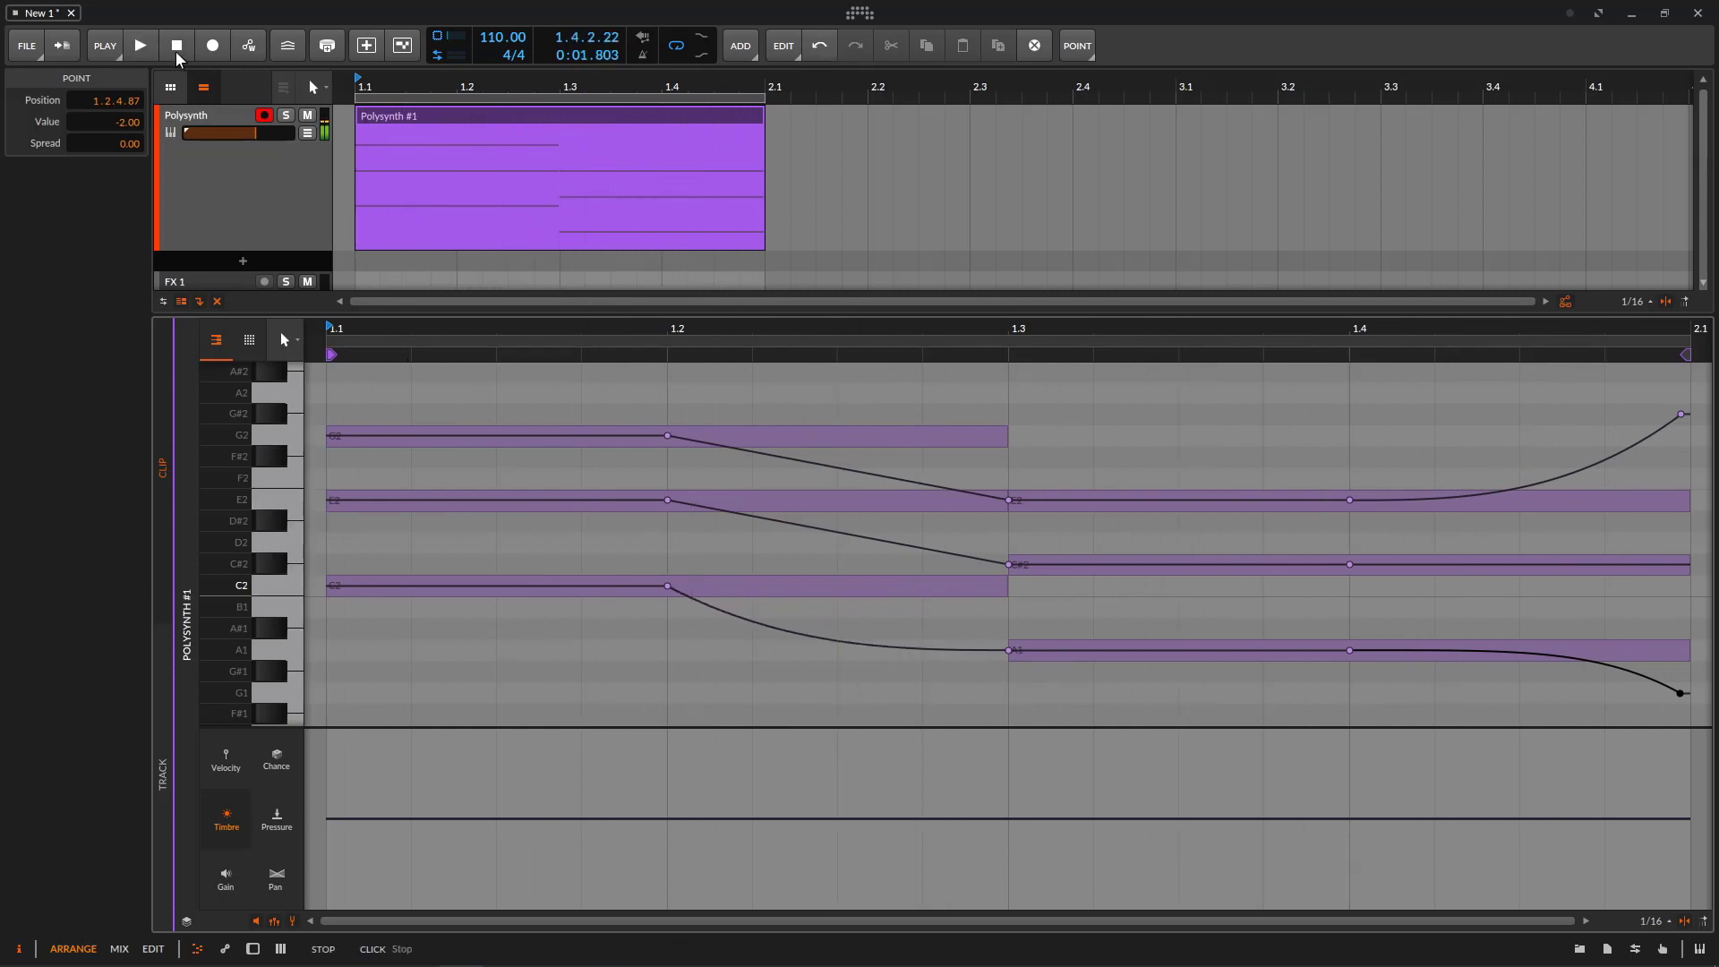
# - Try a spread of 11.00 on all 11 pitch points of both chords during playback
pyautogui.moveTo(1381, 329); pyautogui.dragTo(1121, 291)
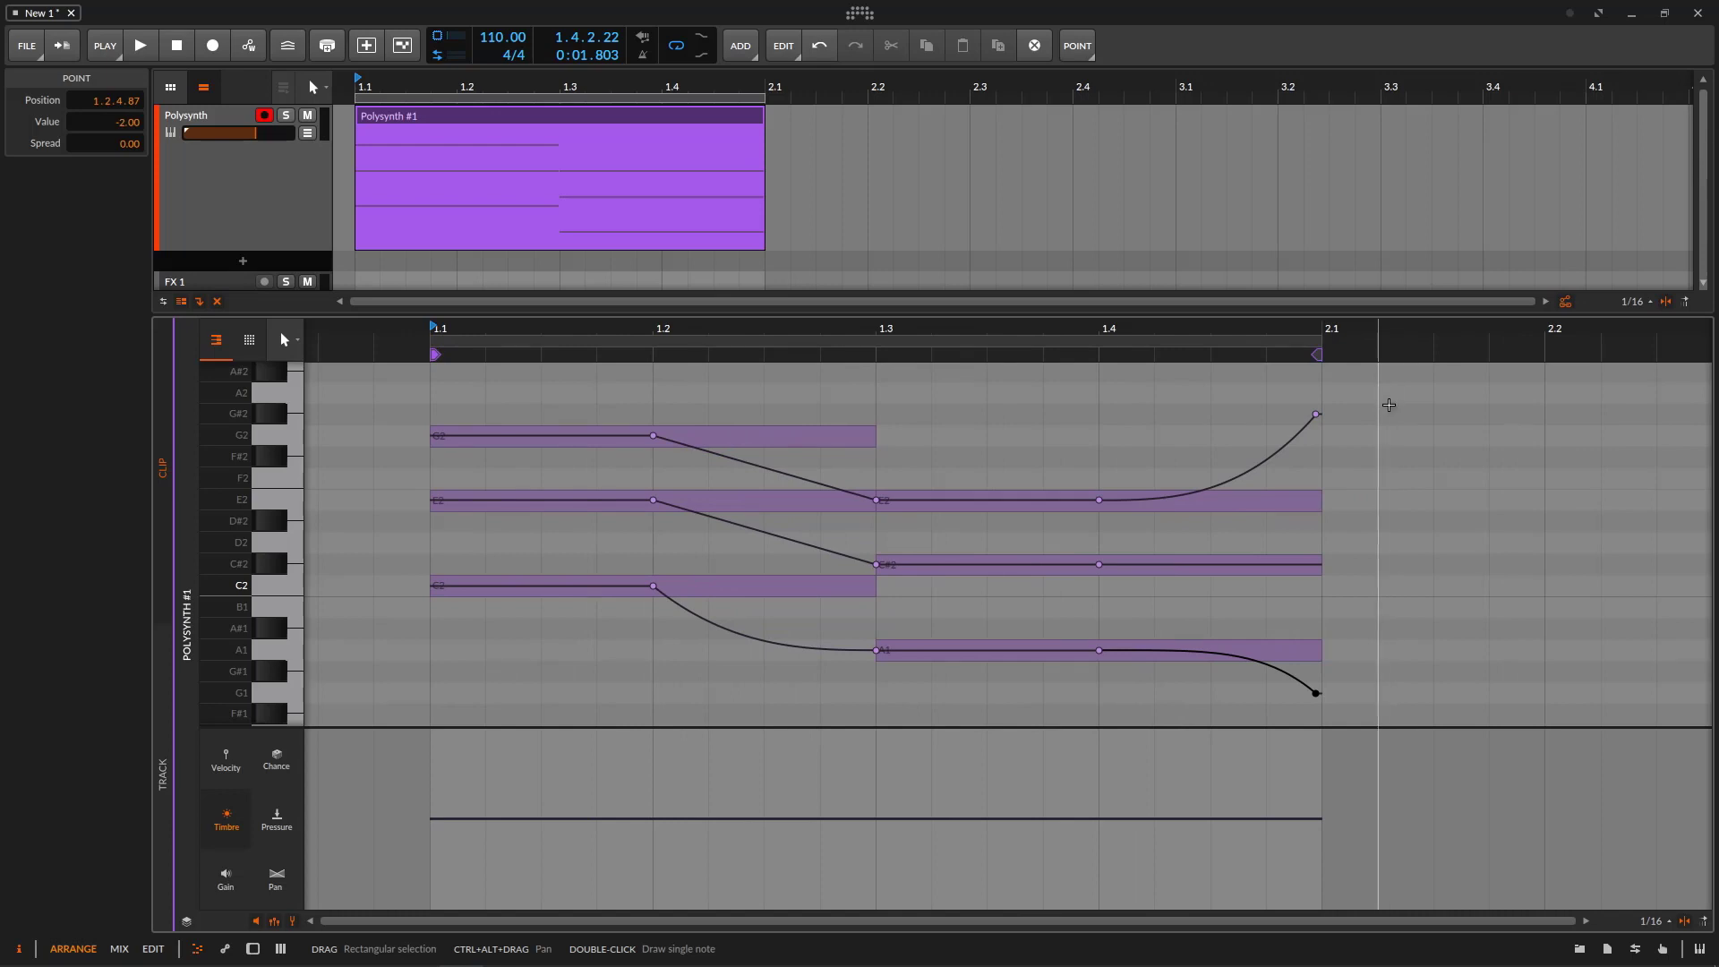
pyautogui.moveTo(1411, 381); pyautogui.dragTo(429, 729)
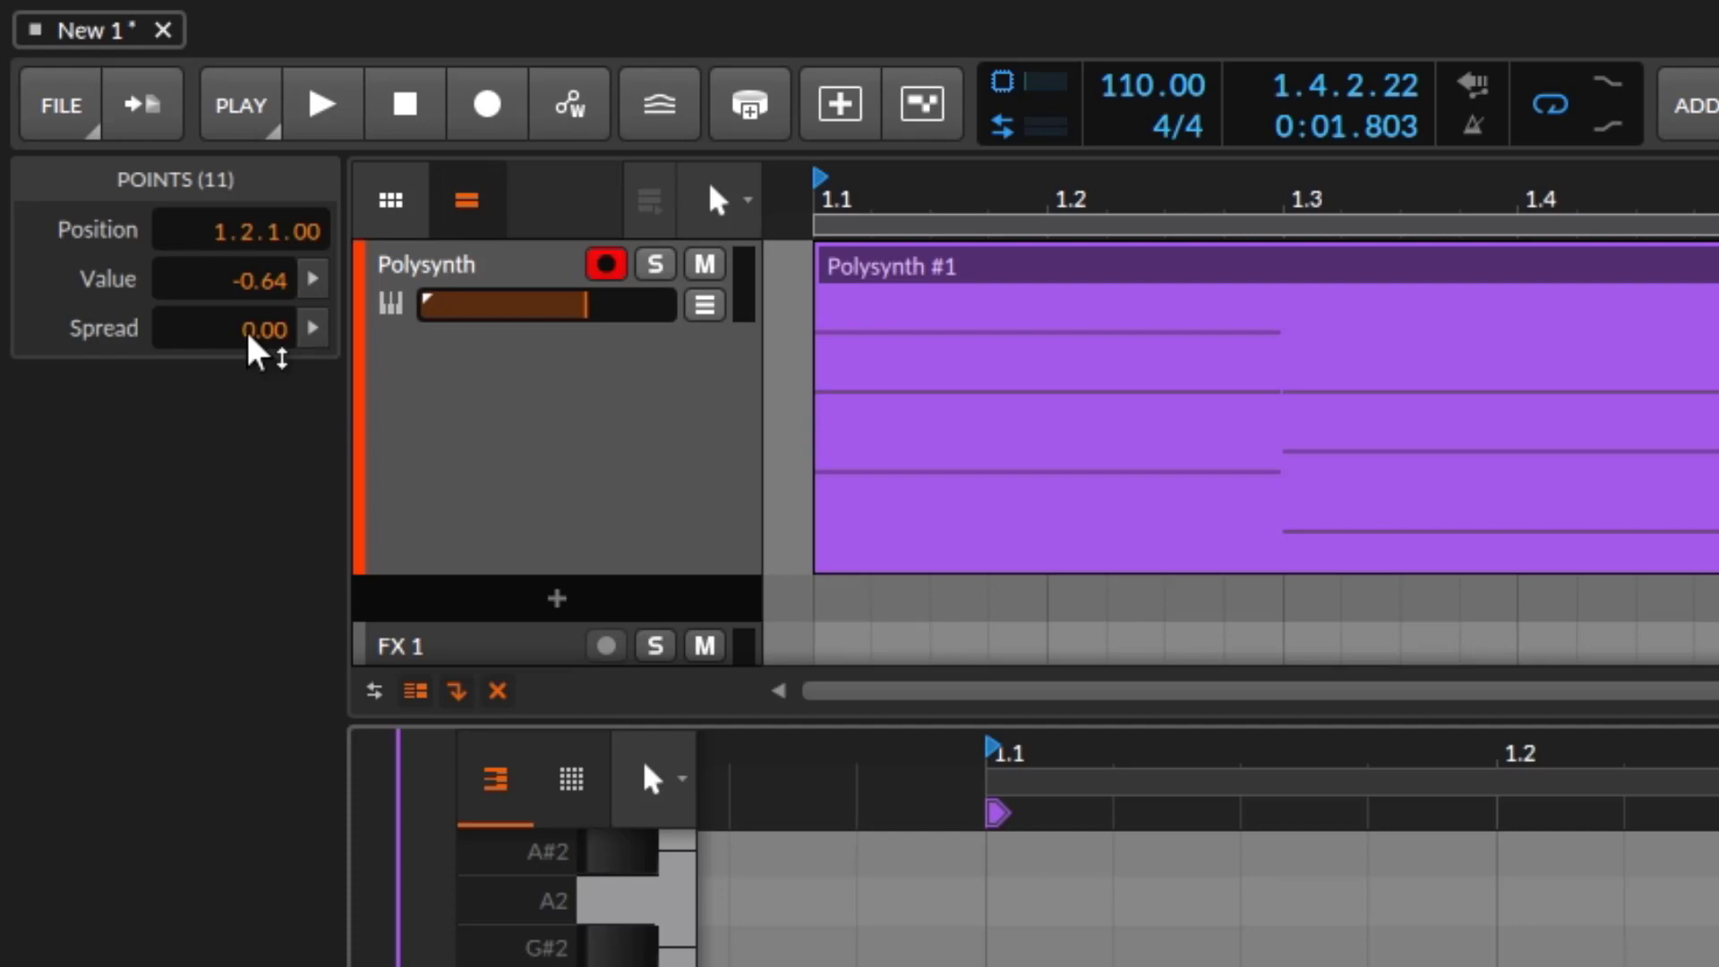
pyautogui.moveTo(249, 337); pyautogui.dragTo(249, 242)
pyautogui.press('space')
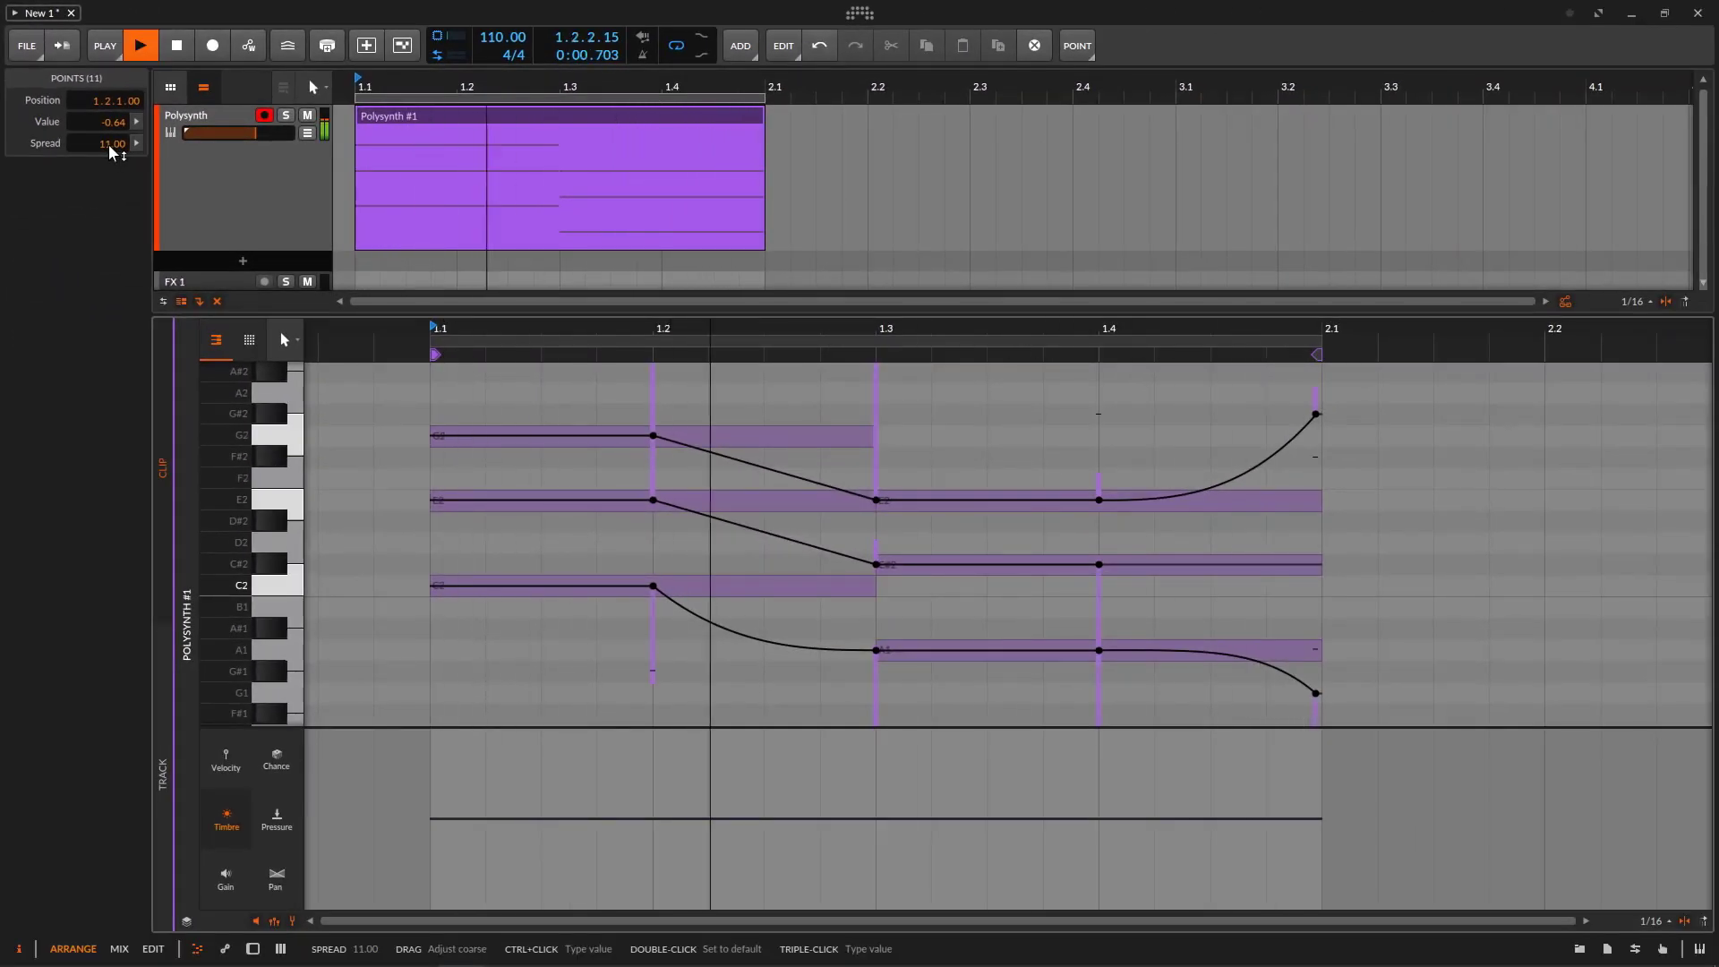
# - Show the clip's settings, reselect all 11 pitch points, and reset their spread to 0.00
pyautogui.click(463, 120)
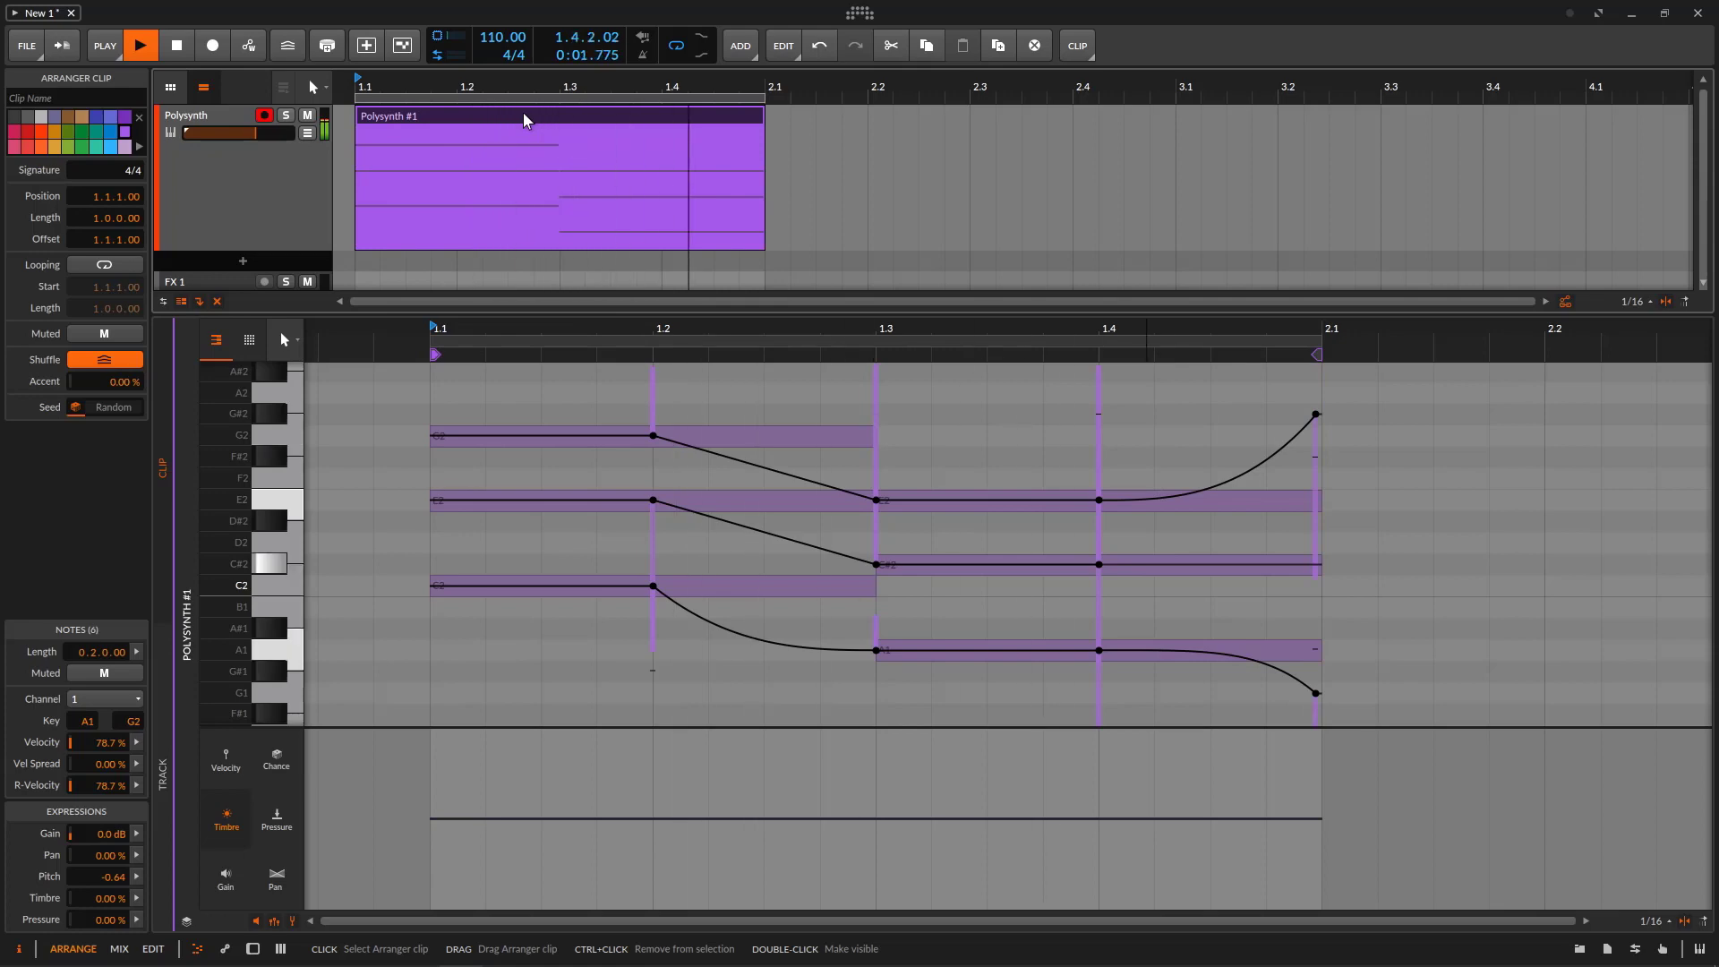
pyautogui.moveTo(1460, 388); pyautogui.dragTo(394, 594)
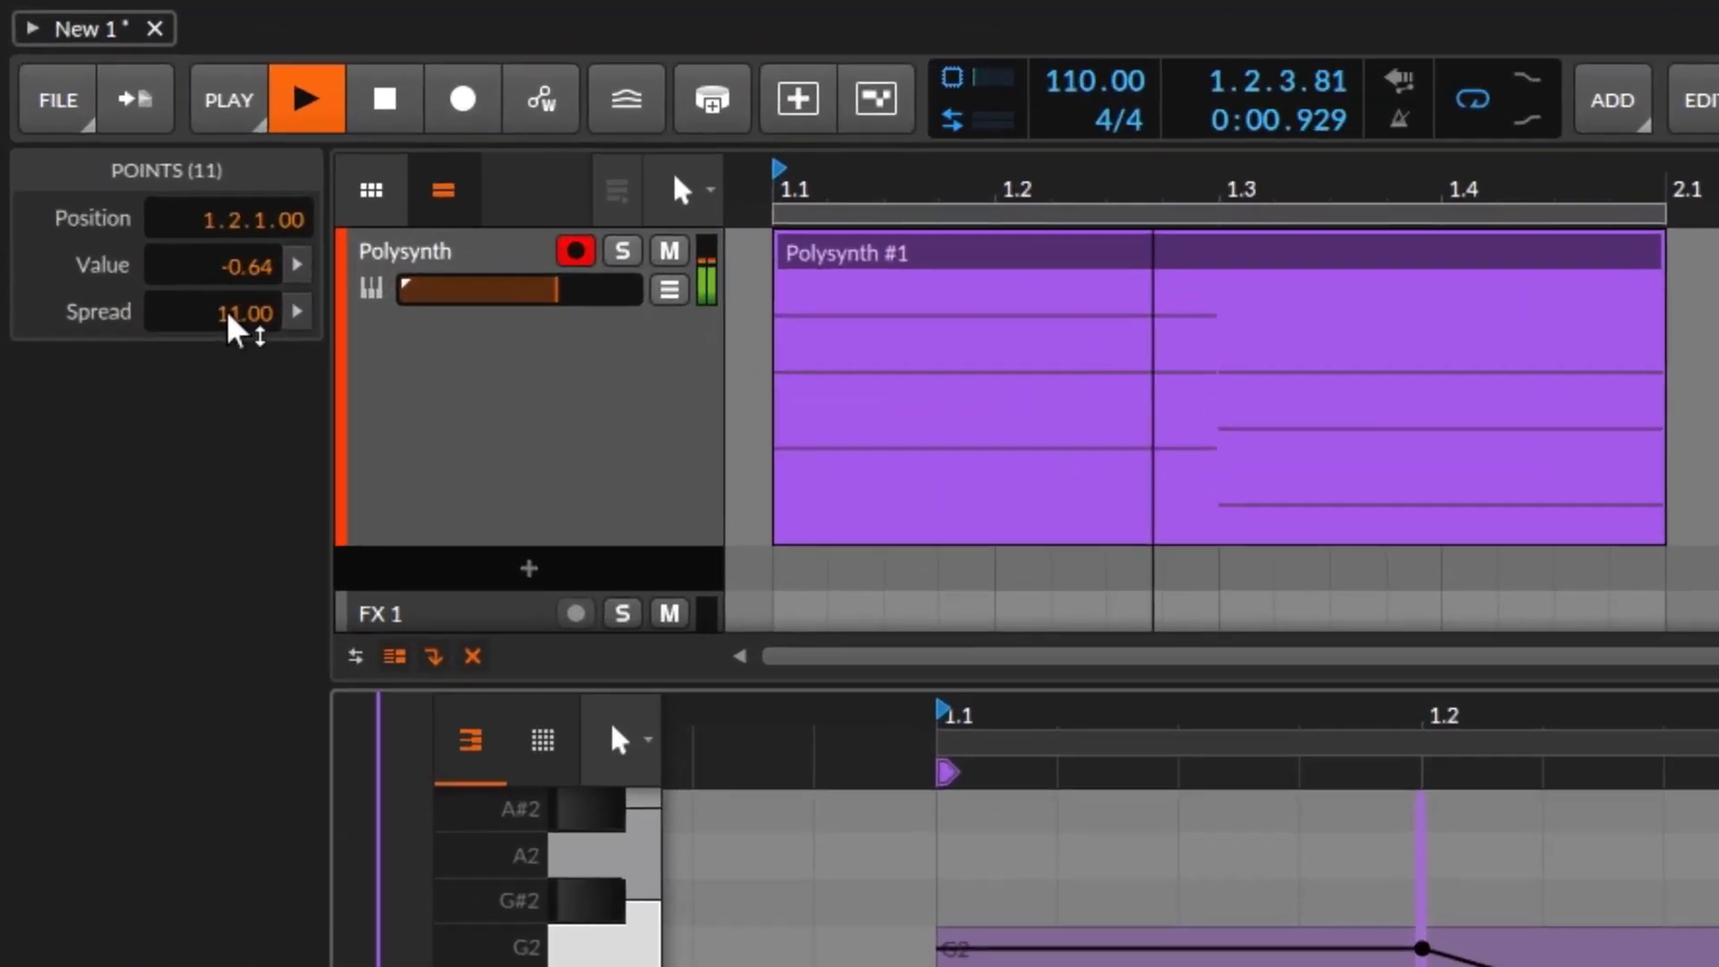
pyautogui.moveTo(227, 314); pyautogui.dragTo(227, 384)
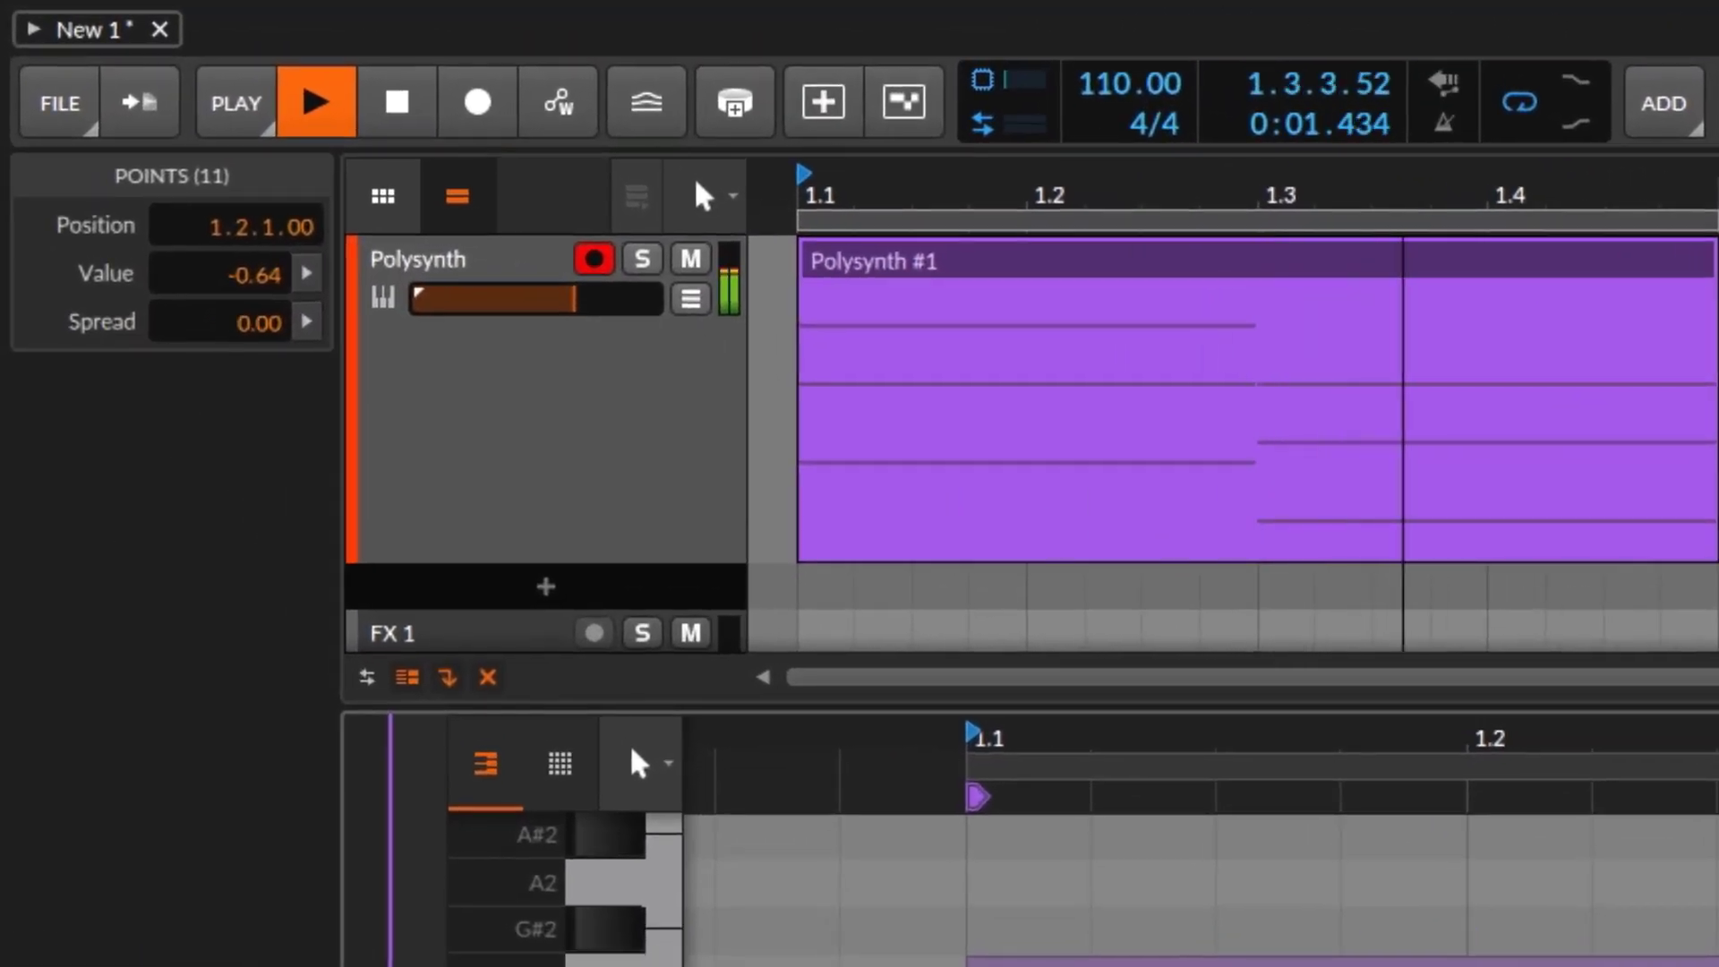
# - Randomize the points' spread by raising chaos and scale in its histogram to a mean of 1.26, and stop playback
pyautogui.click(298, 312)
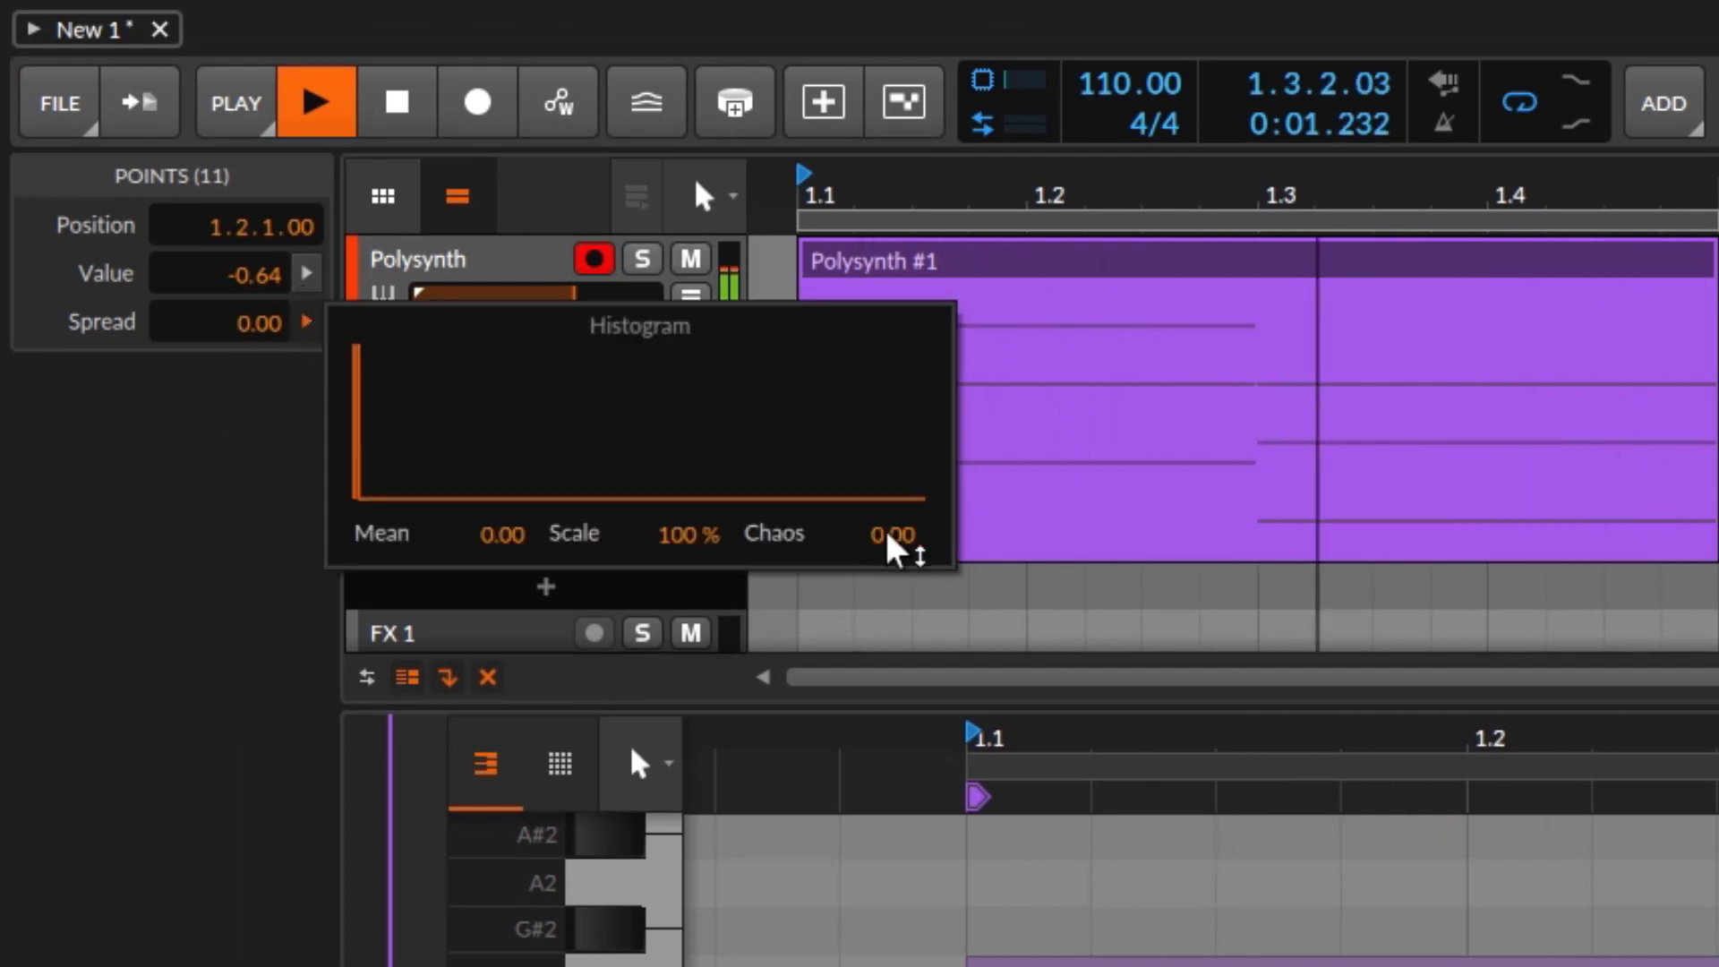
pyautogui.moveTo(893, 549); pyautogui.dragTo(893, 385)
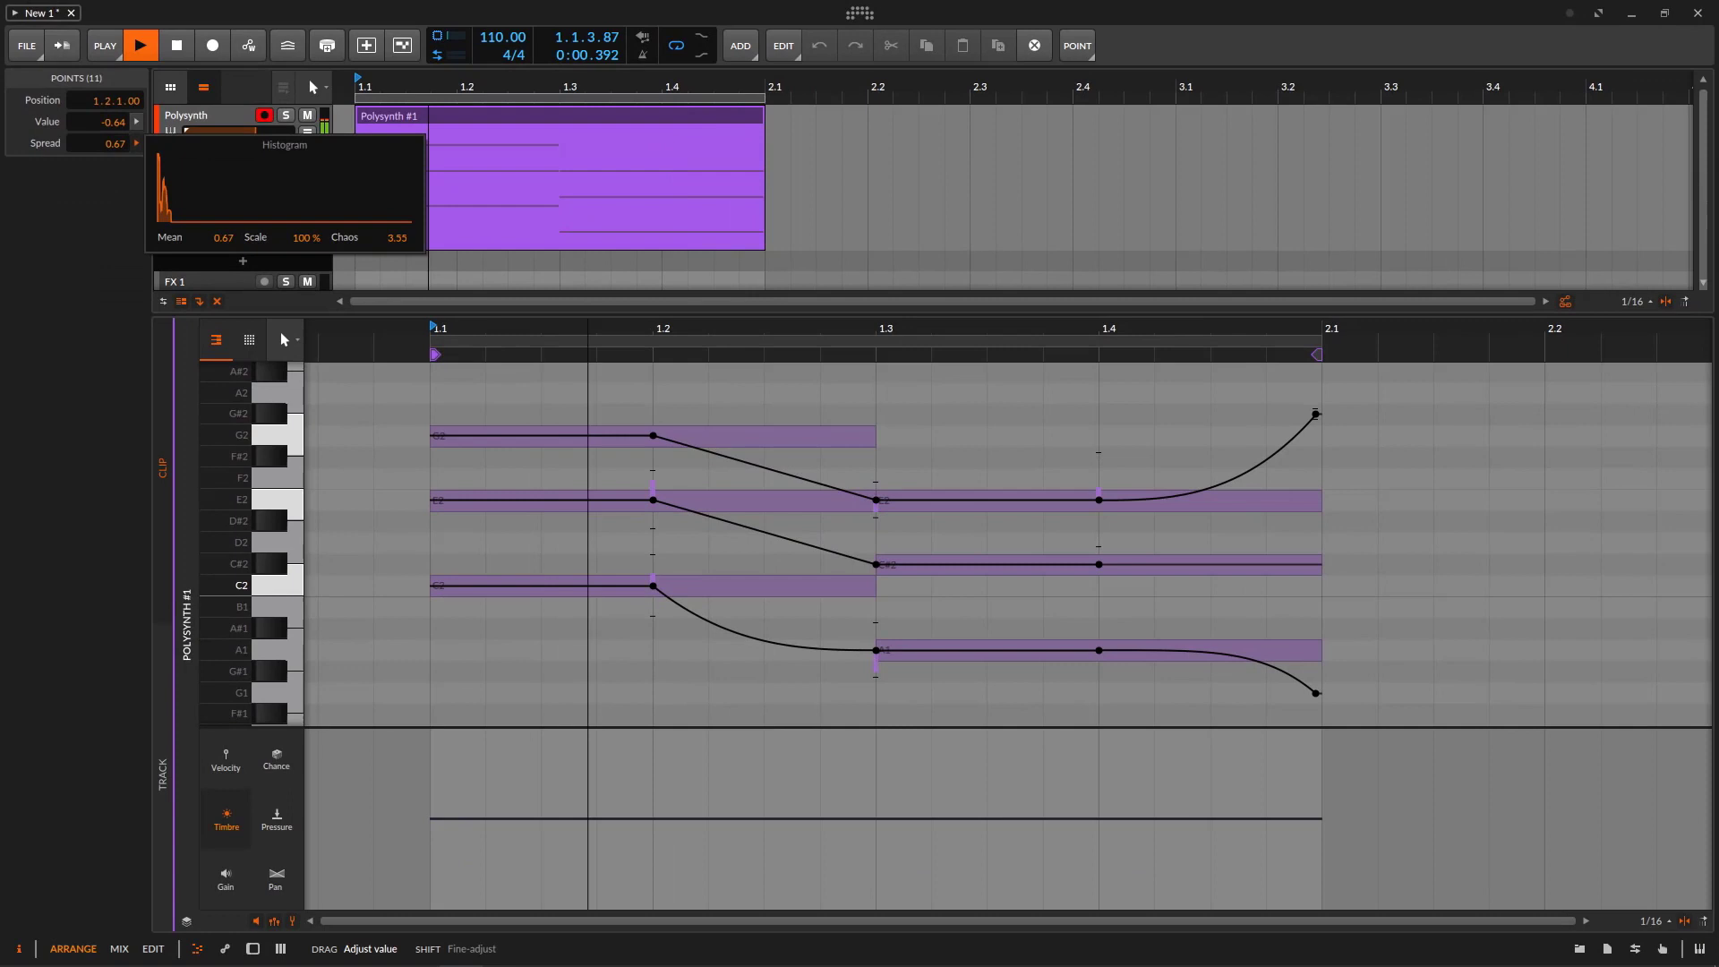
pyautogui.moveTo(397, 237); pyautogui.dragTo(397, 235)
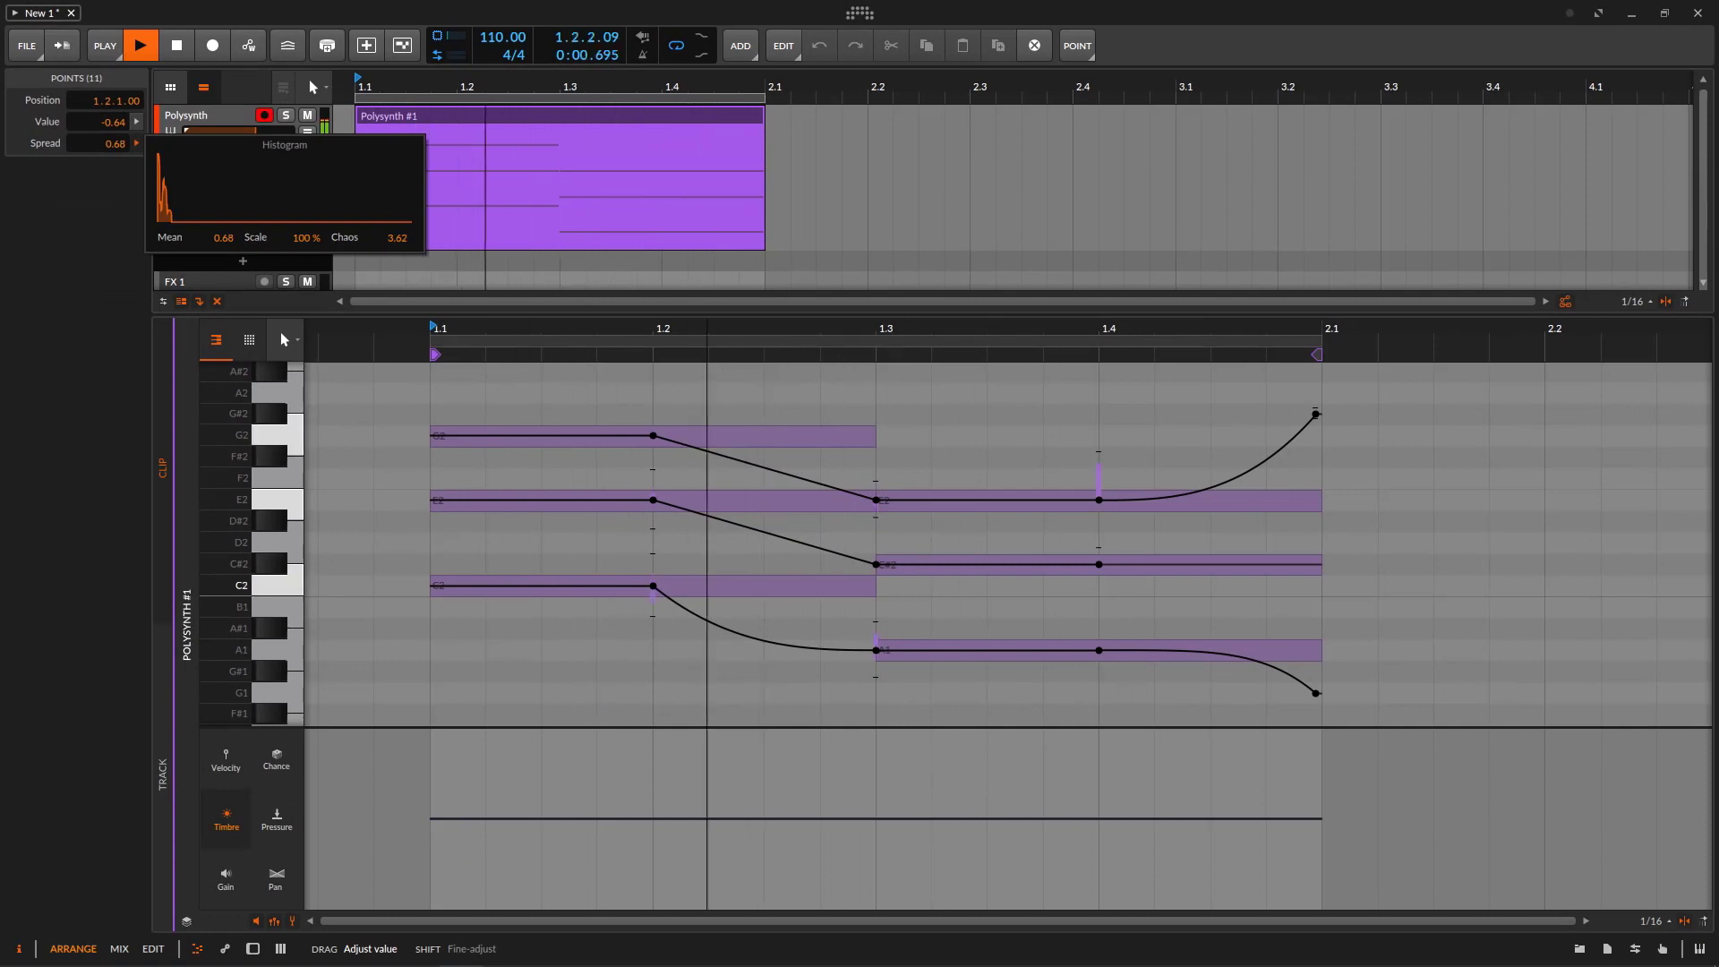
pyautogui.moveTo(397, 237); pyautogui.dragTo(397, 198)
pyautogui.moveTo(306, 237); pyautogui.dragTo(306, 193)
pyautogui.click(179, 47)
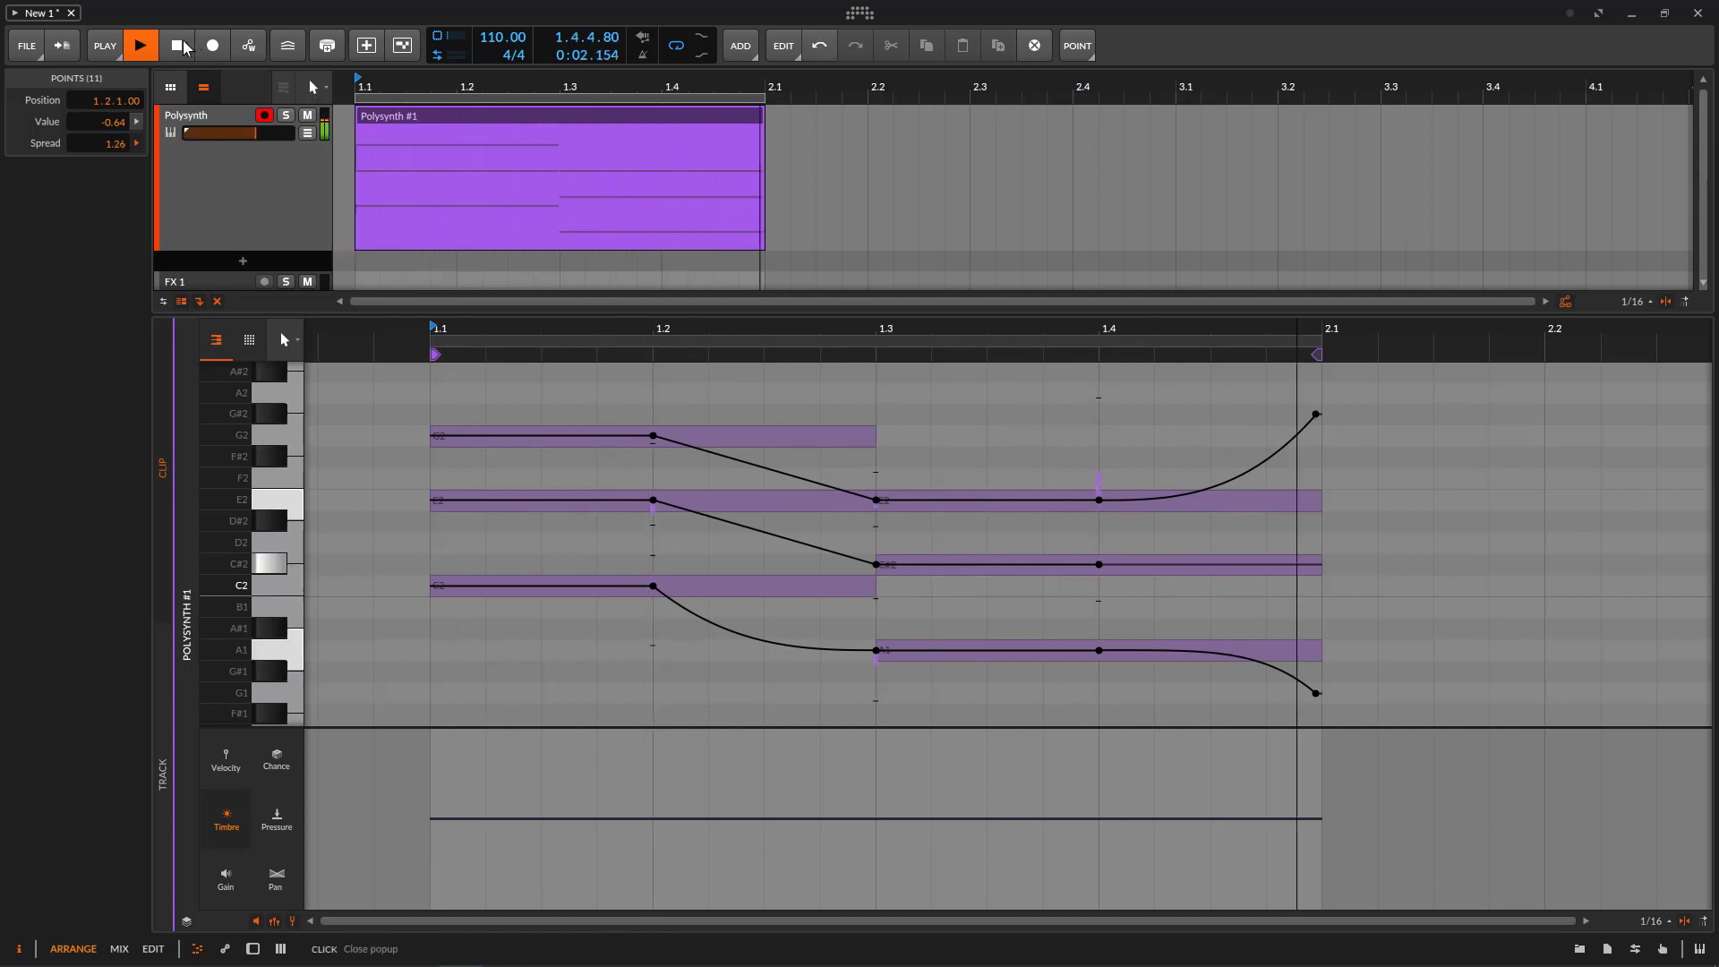
pyautogui.click(179, 47)
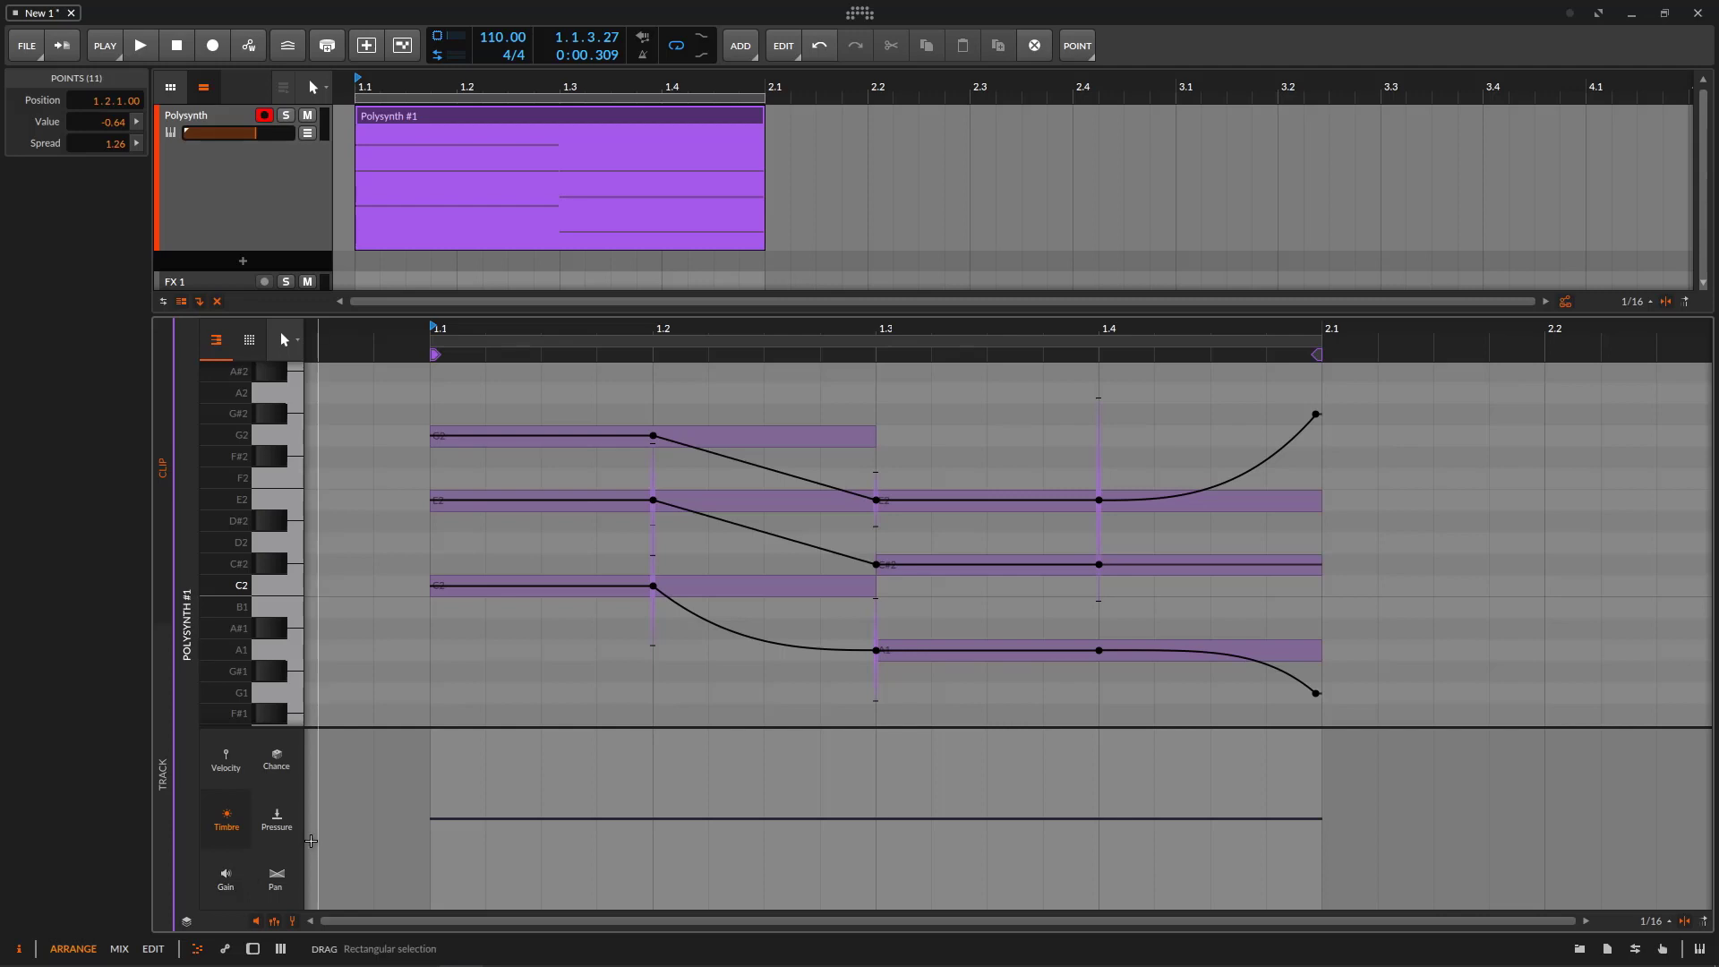
# - Show the clip's settings, turn off micro-pitch editing, and select the first chord's three notes
pyautogui.click(522, 123)
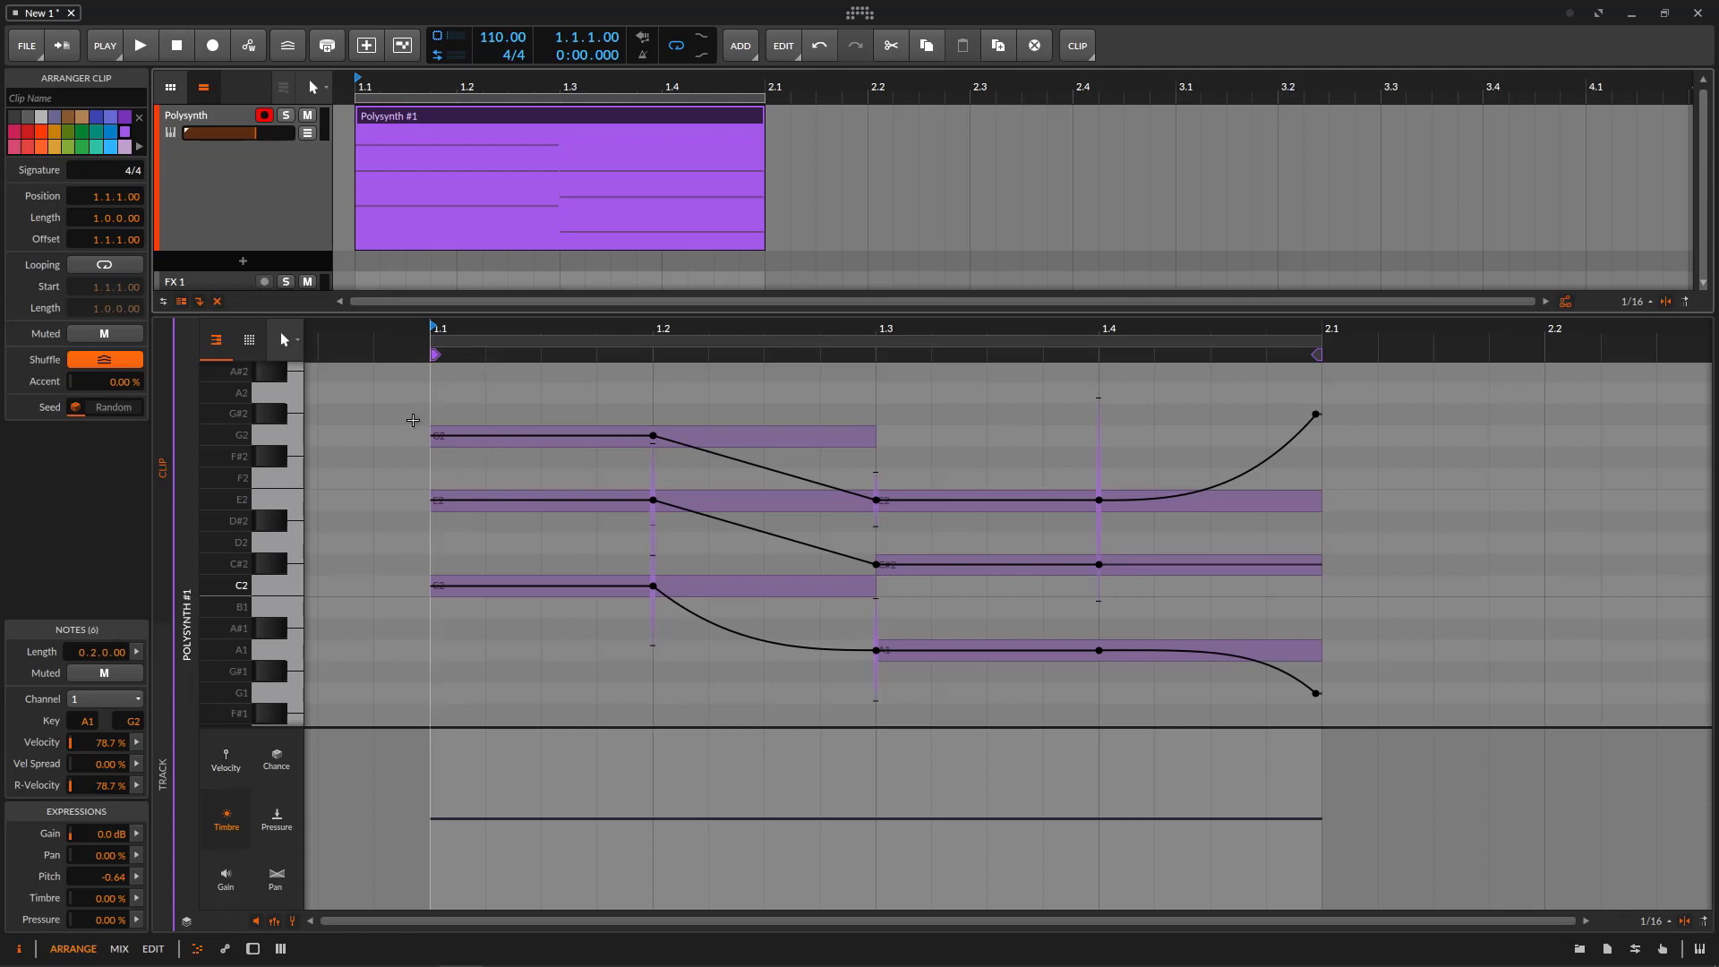
pyautogui.click(292, 922)
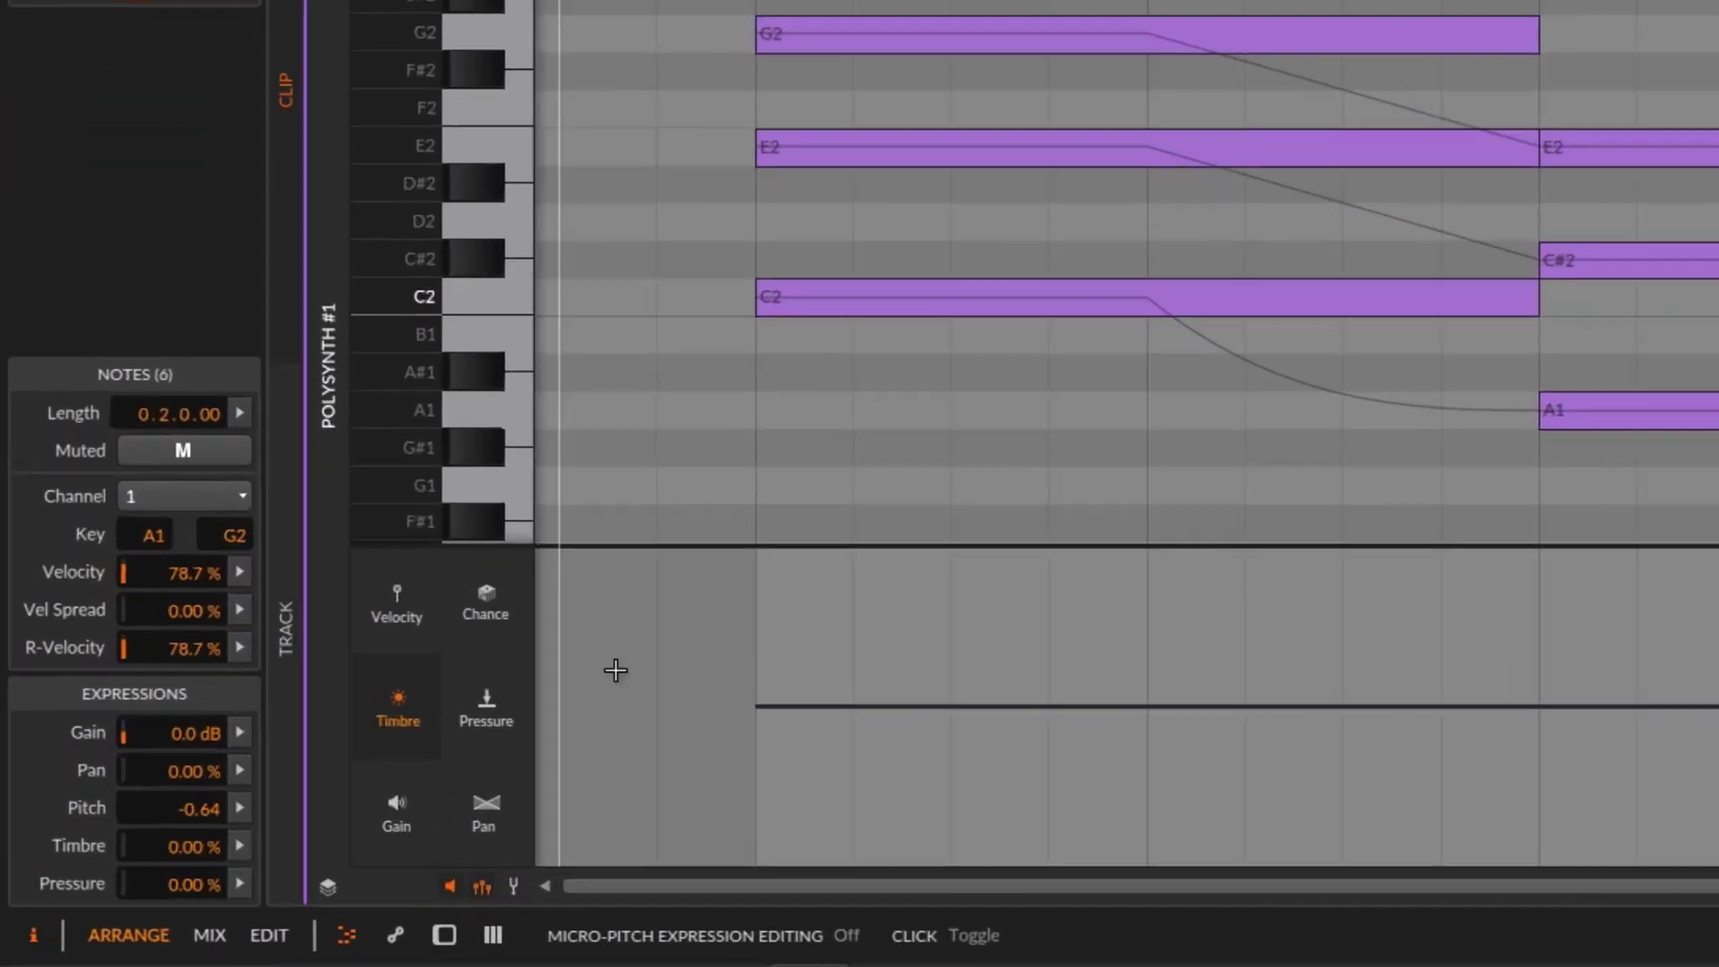
pyautogui.moveTo(714, 4); pyautogui.dragTo(1079, 448)
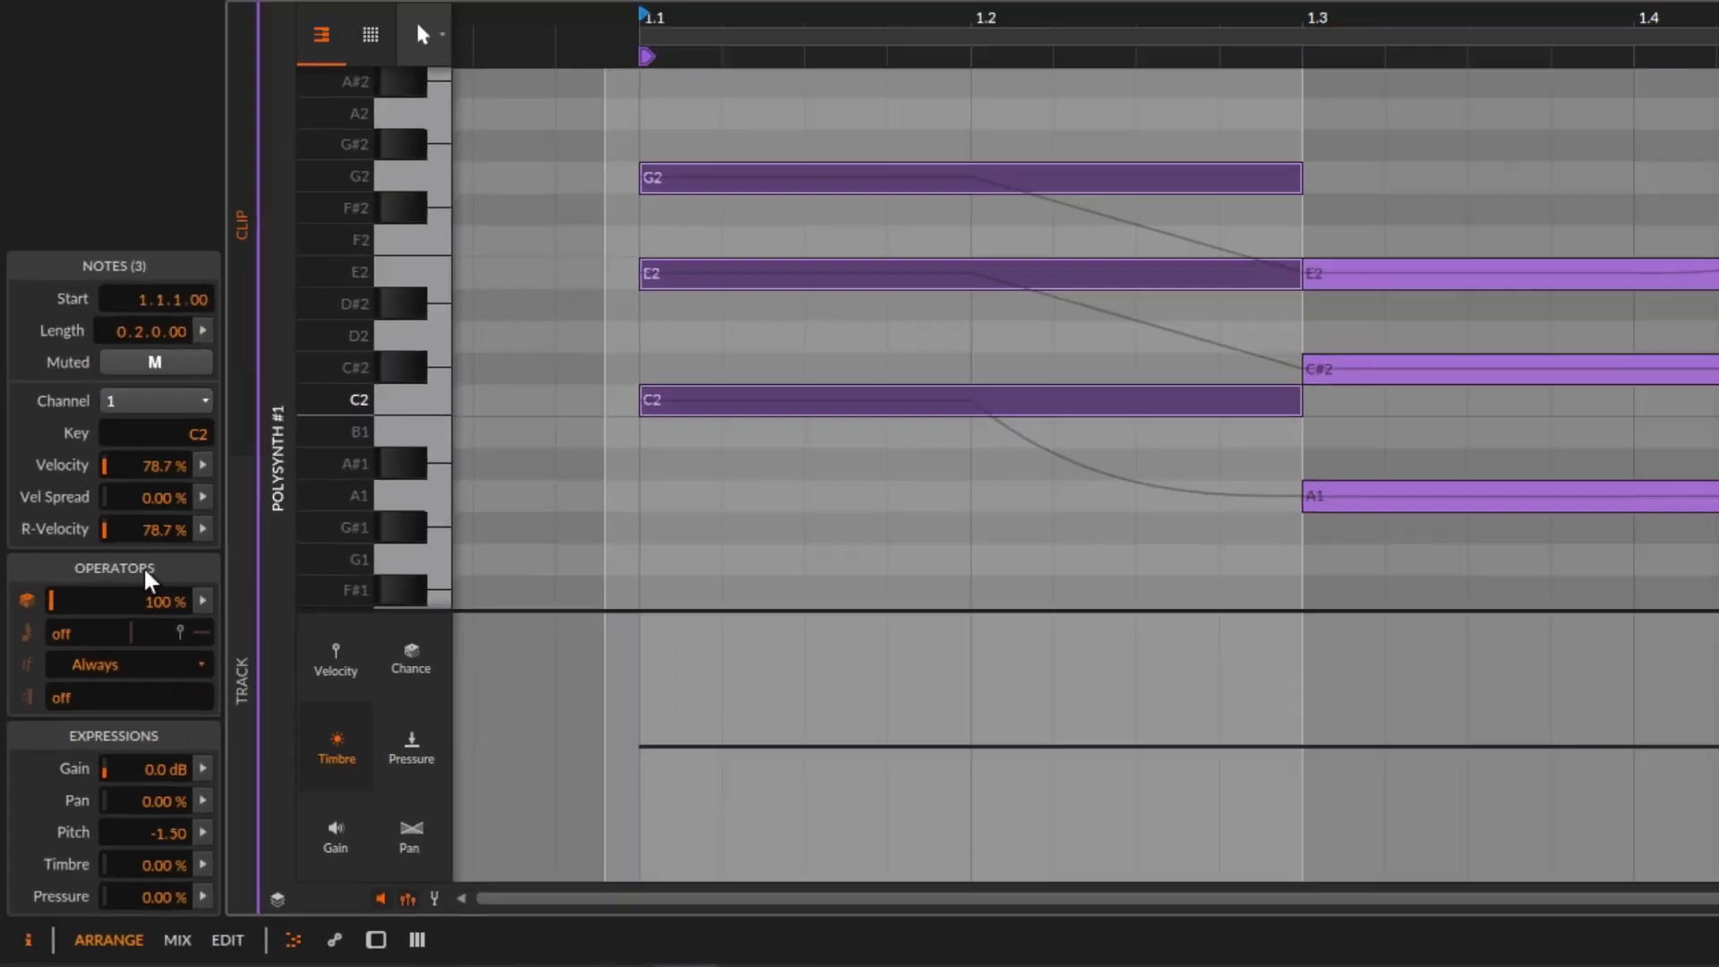